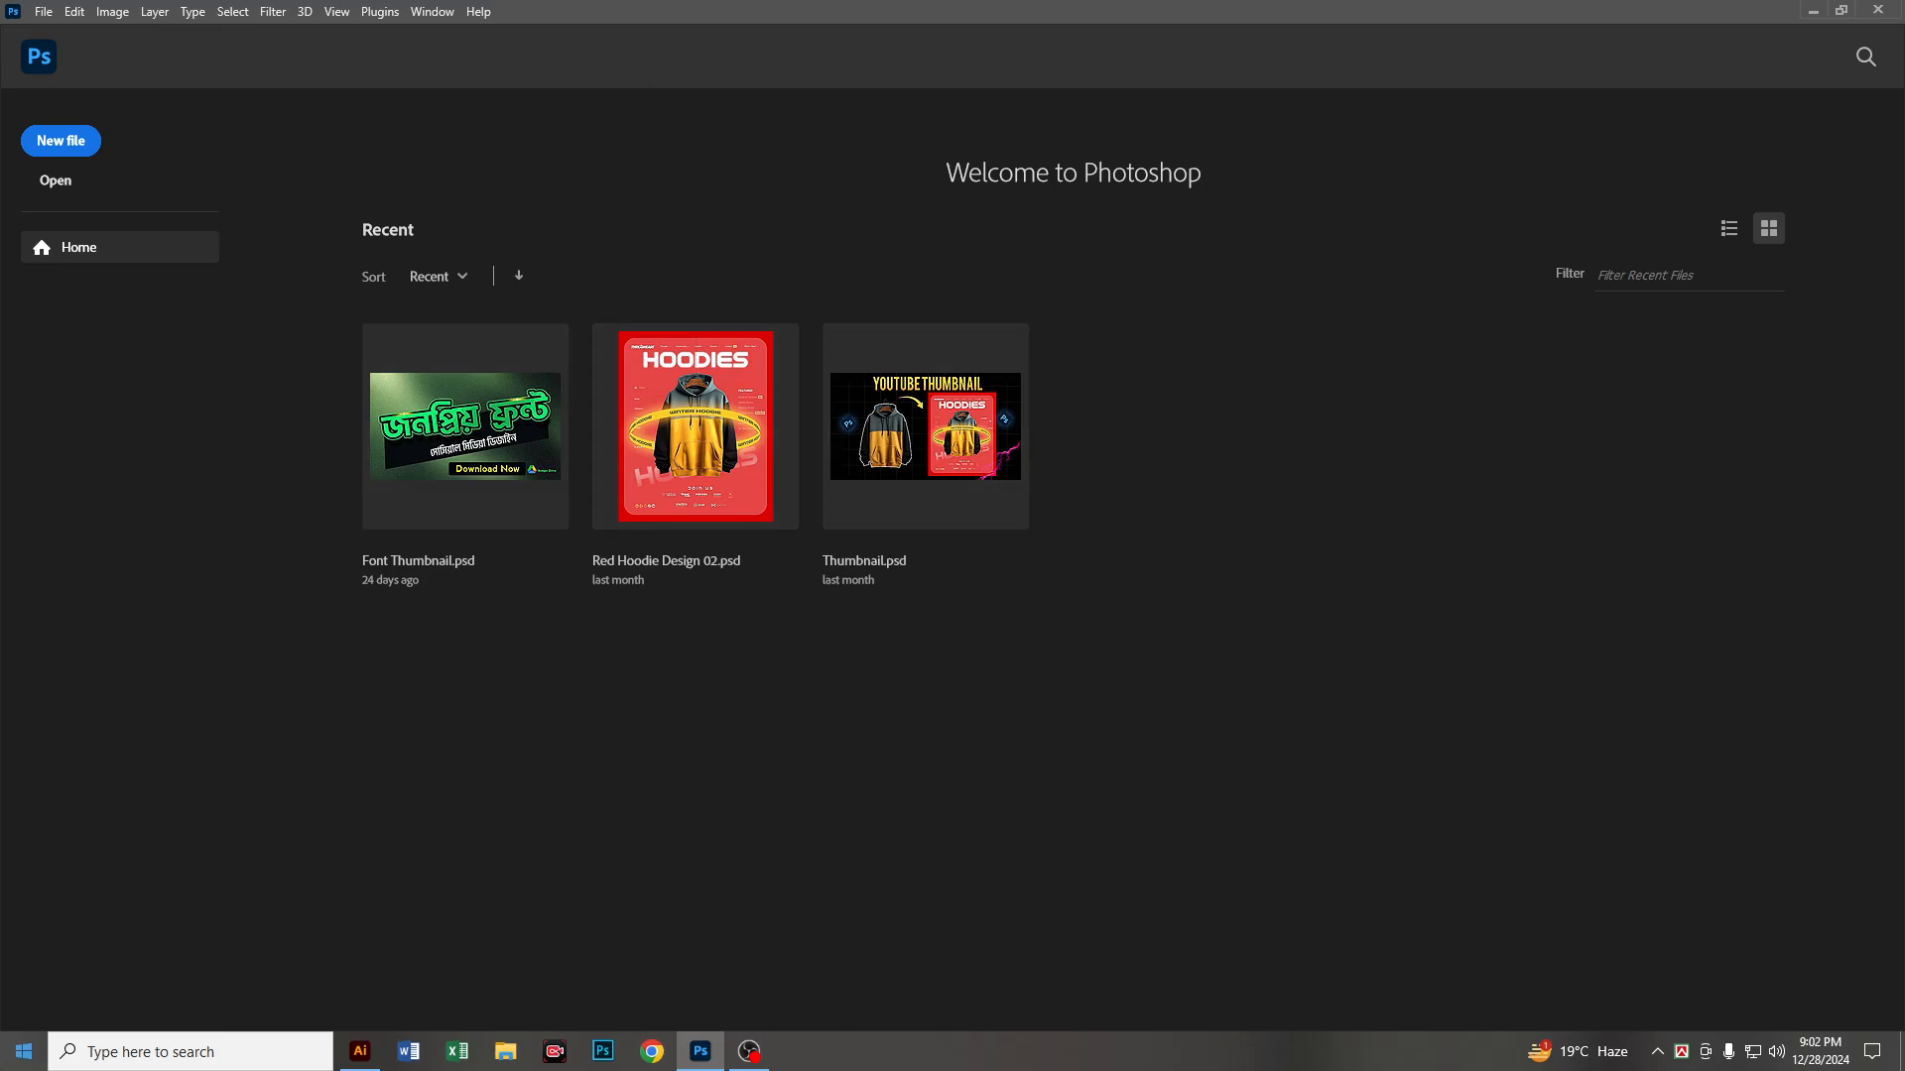
click(22, 1056)
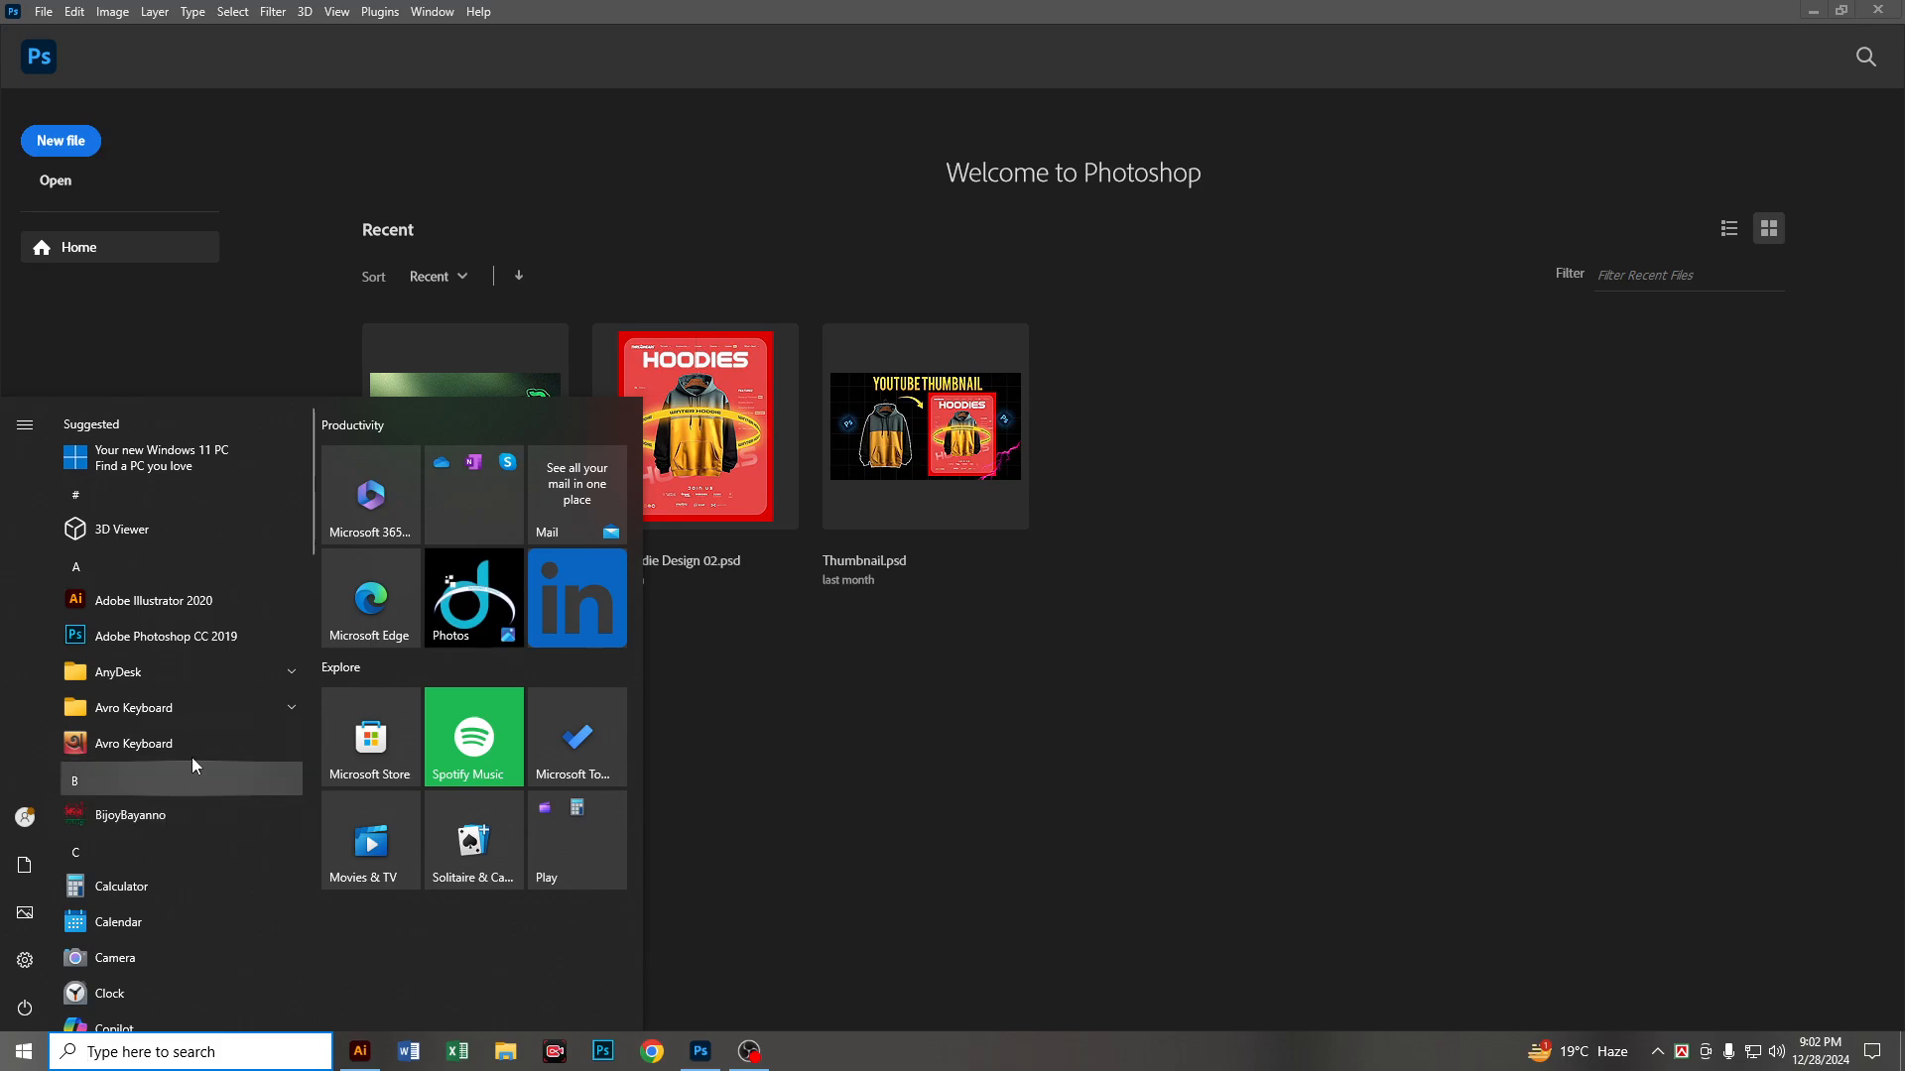
scroll(188, 784, down, 10)
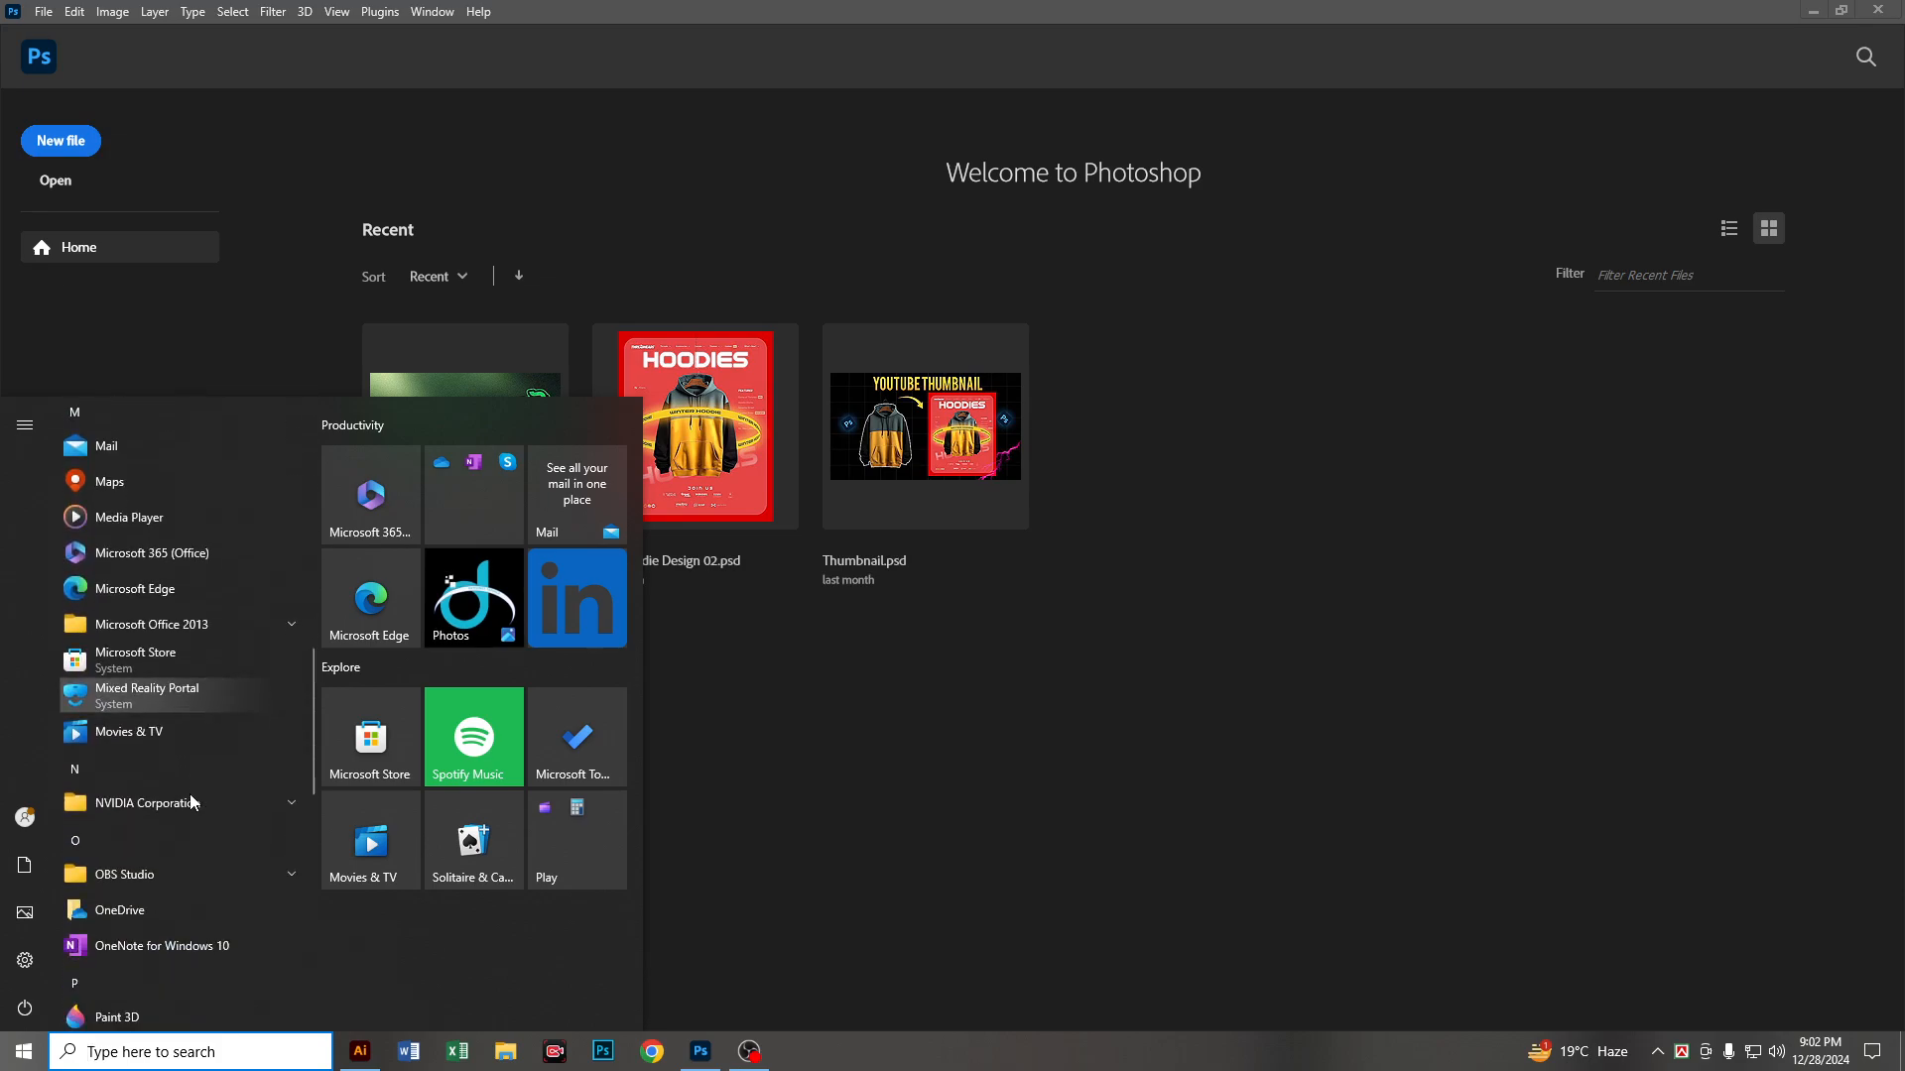
scroll(230, 687, down, 10)
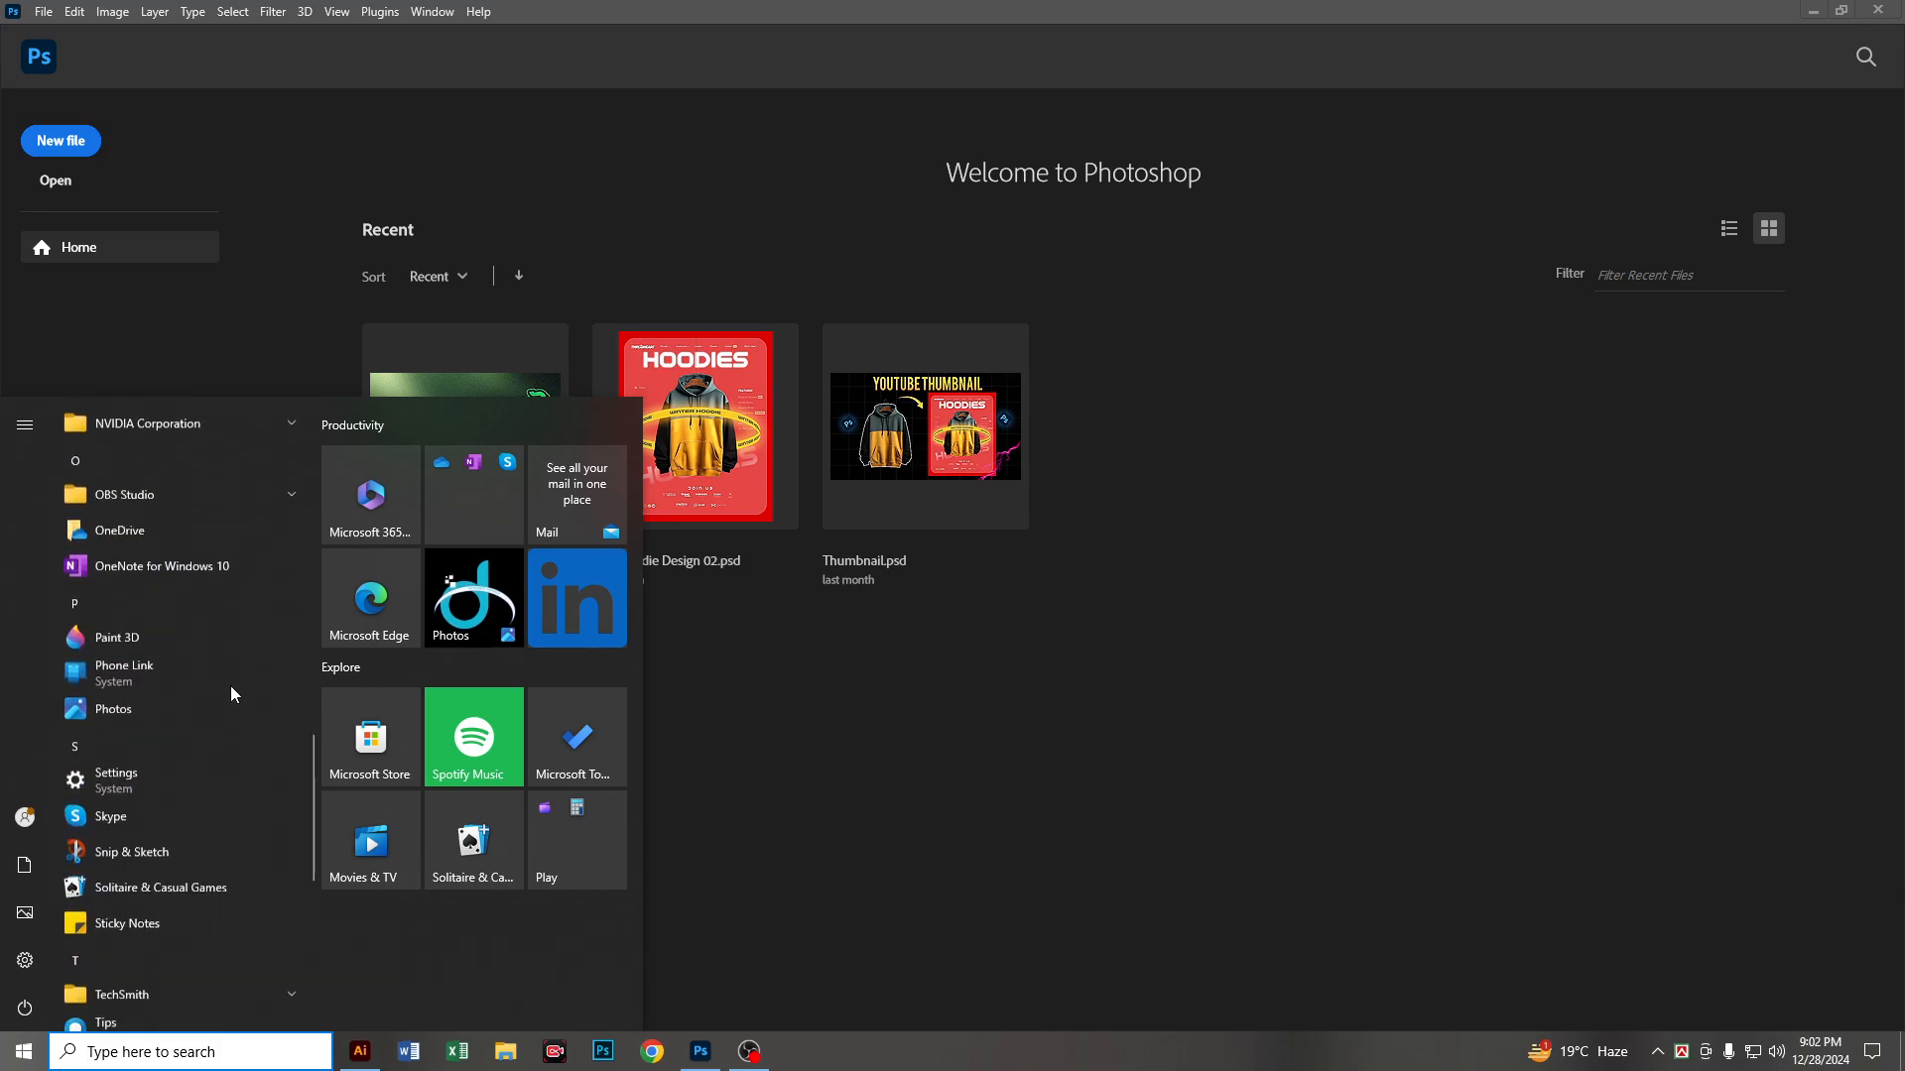
click(1361, 767)
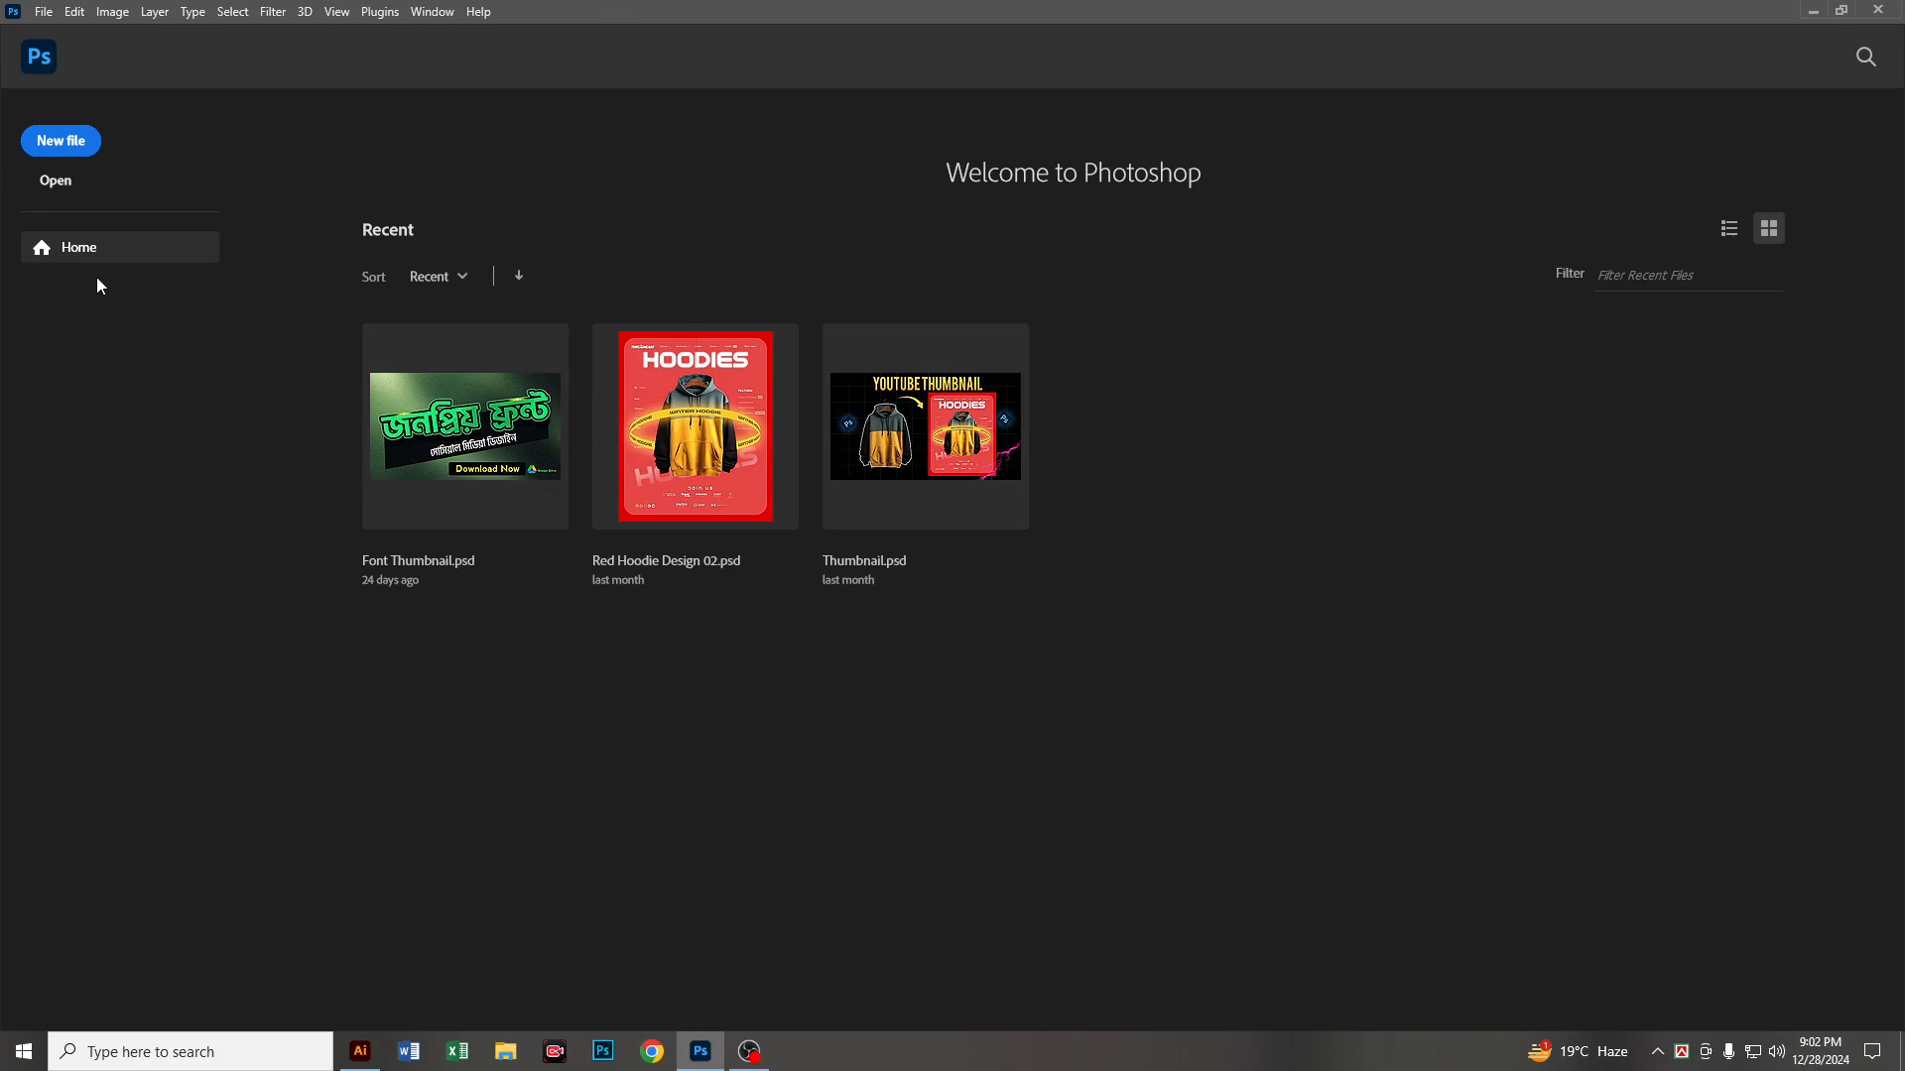
Step: Open the image 447e2487884541.5dc55cfae4030.jpg from the Editable Pic folder on the GRAPHIC DESIGN FILE (I:) drive
click(57, 179)
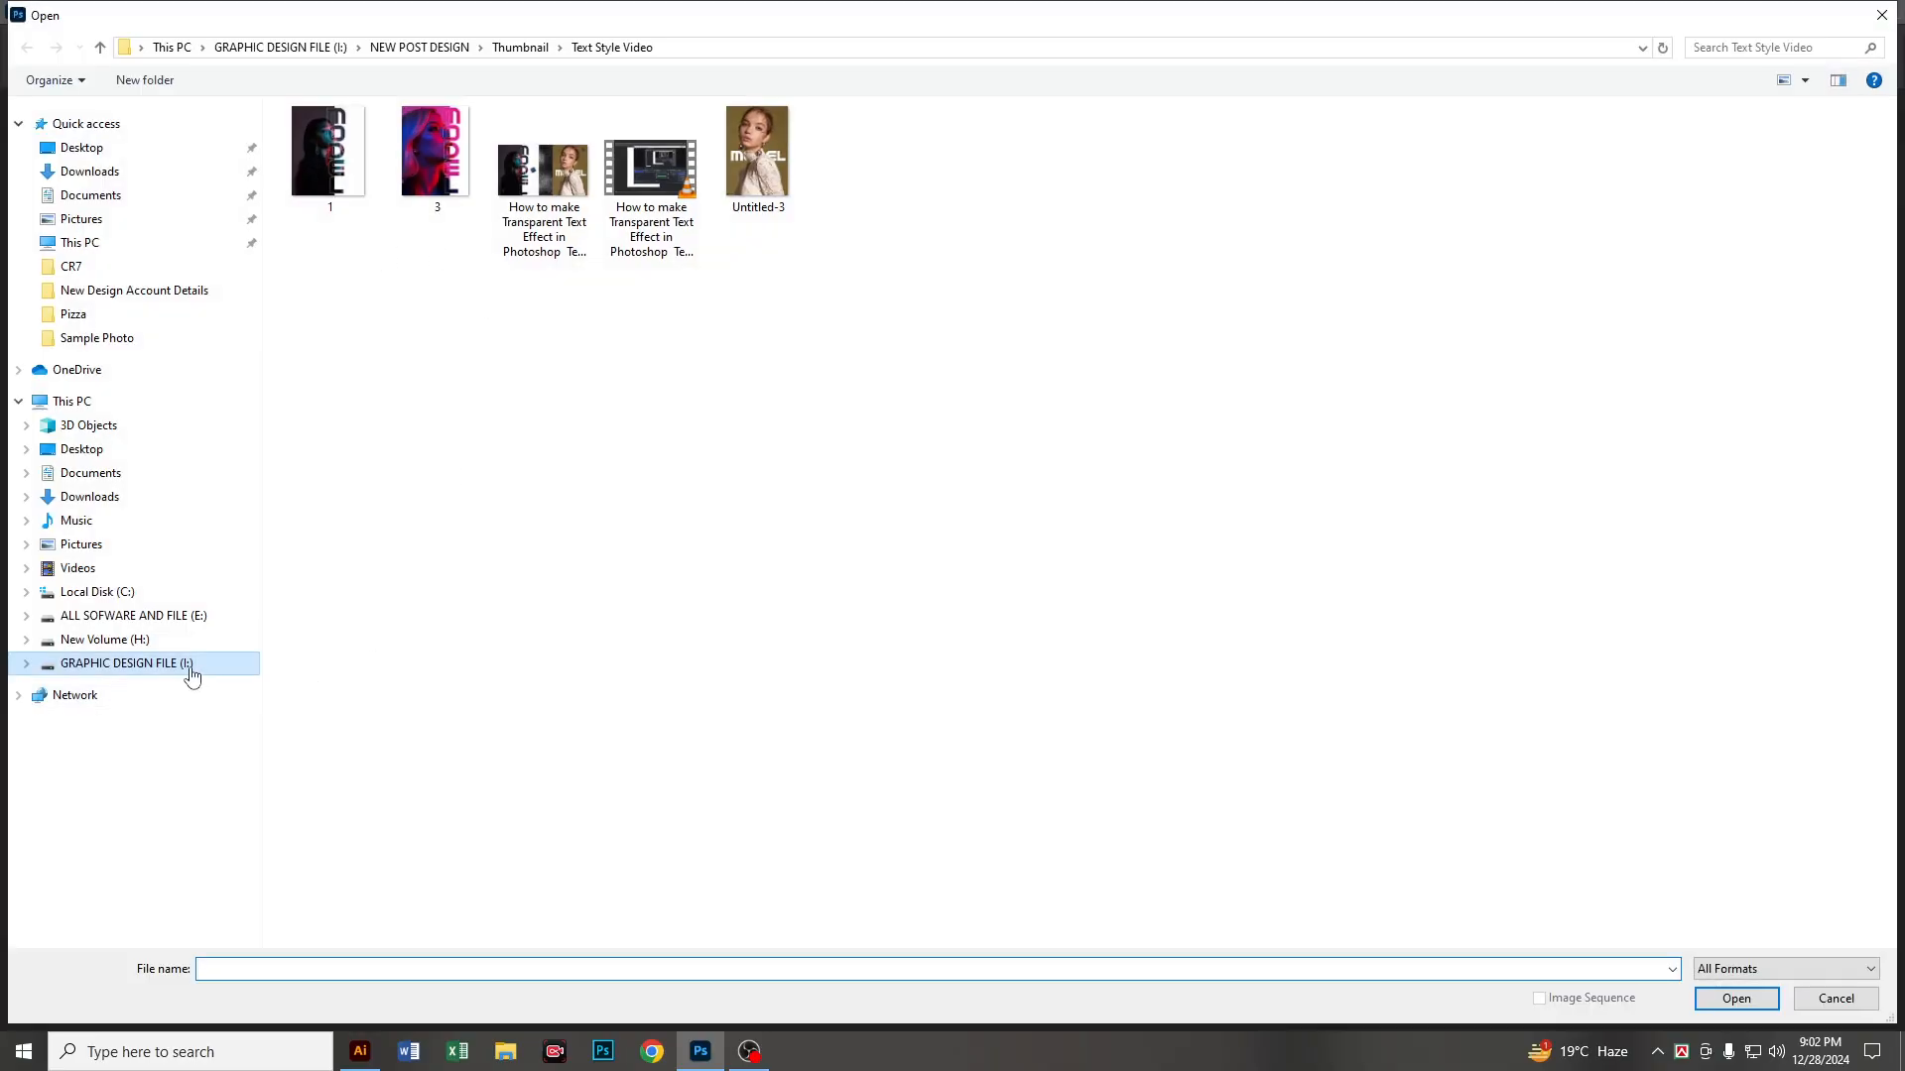
click(189, 669)
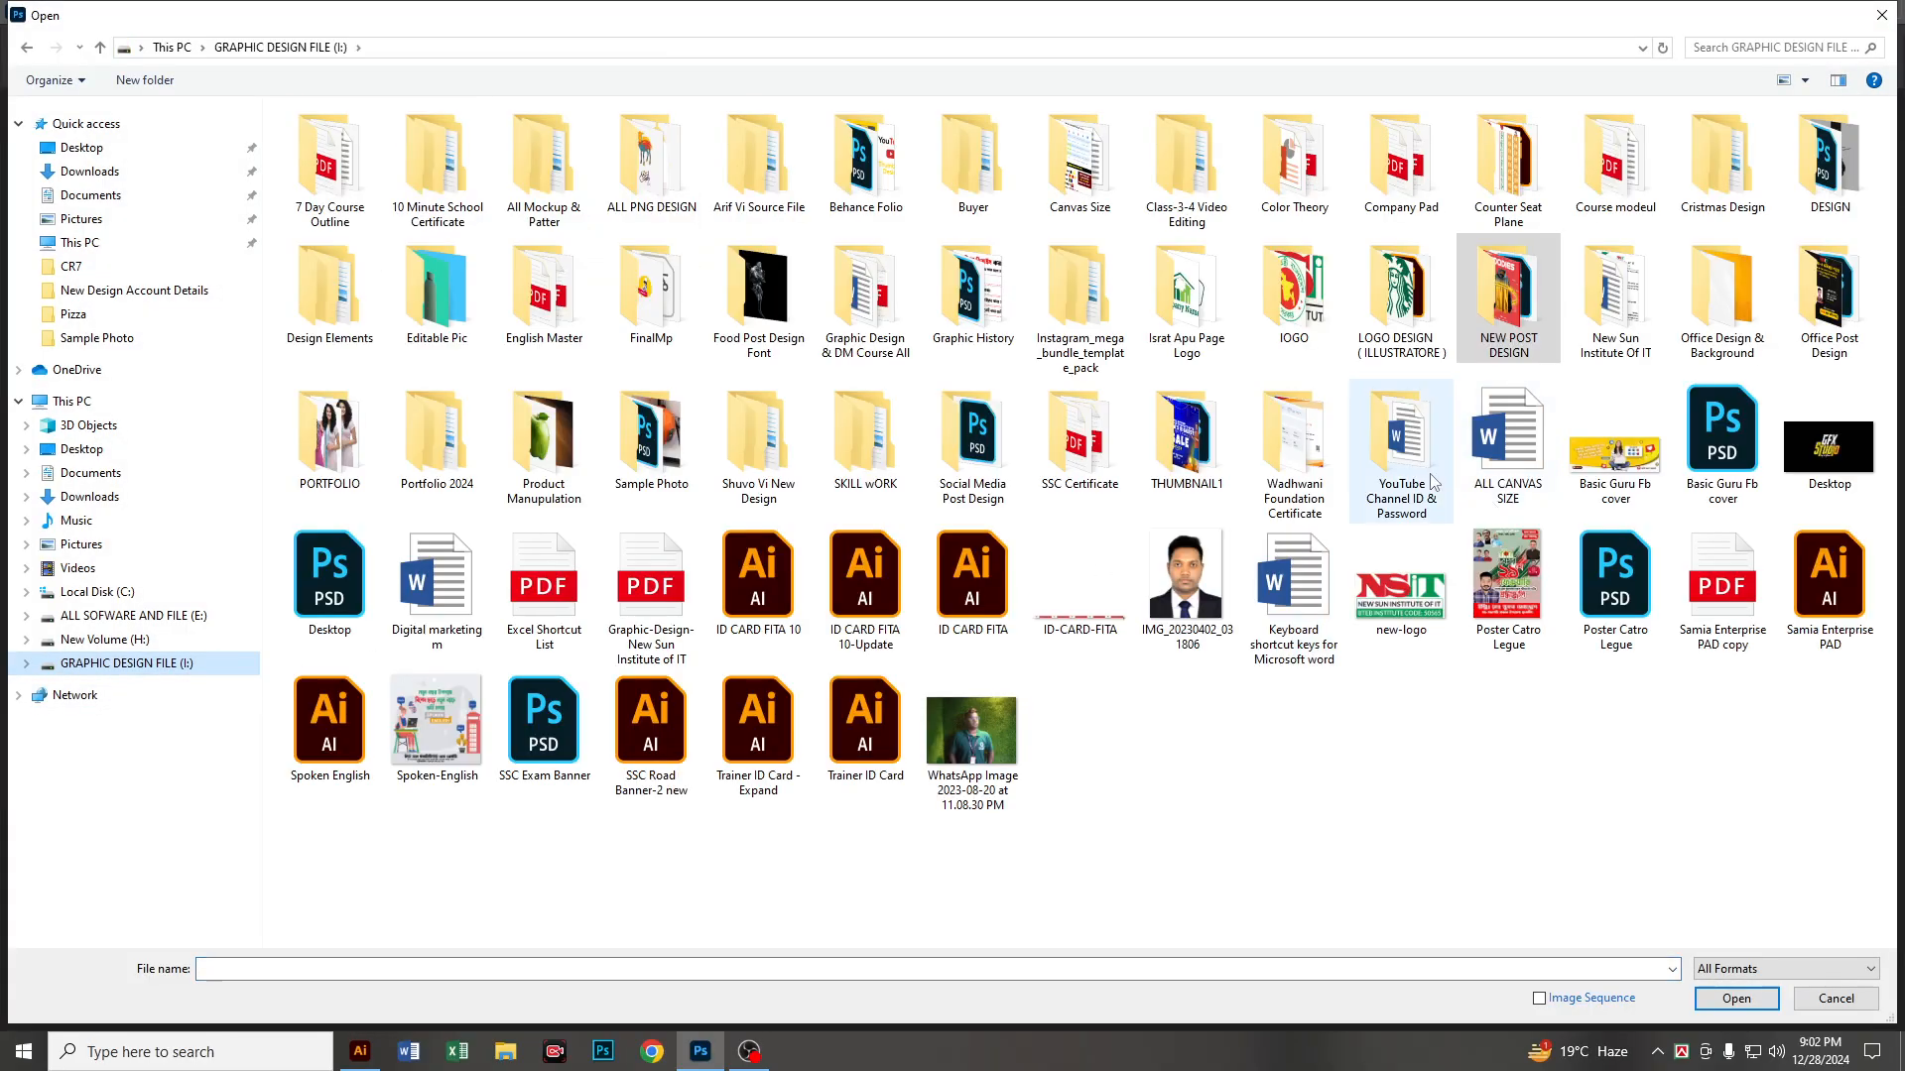
double_click(461, 290)
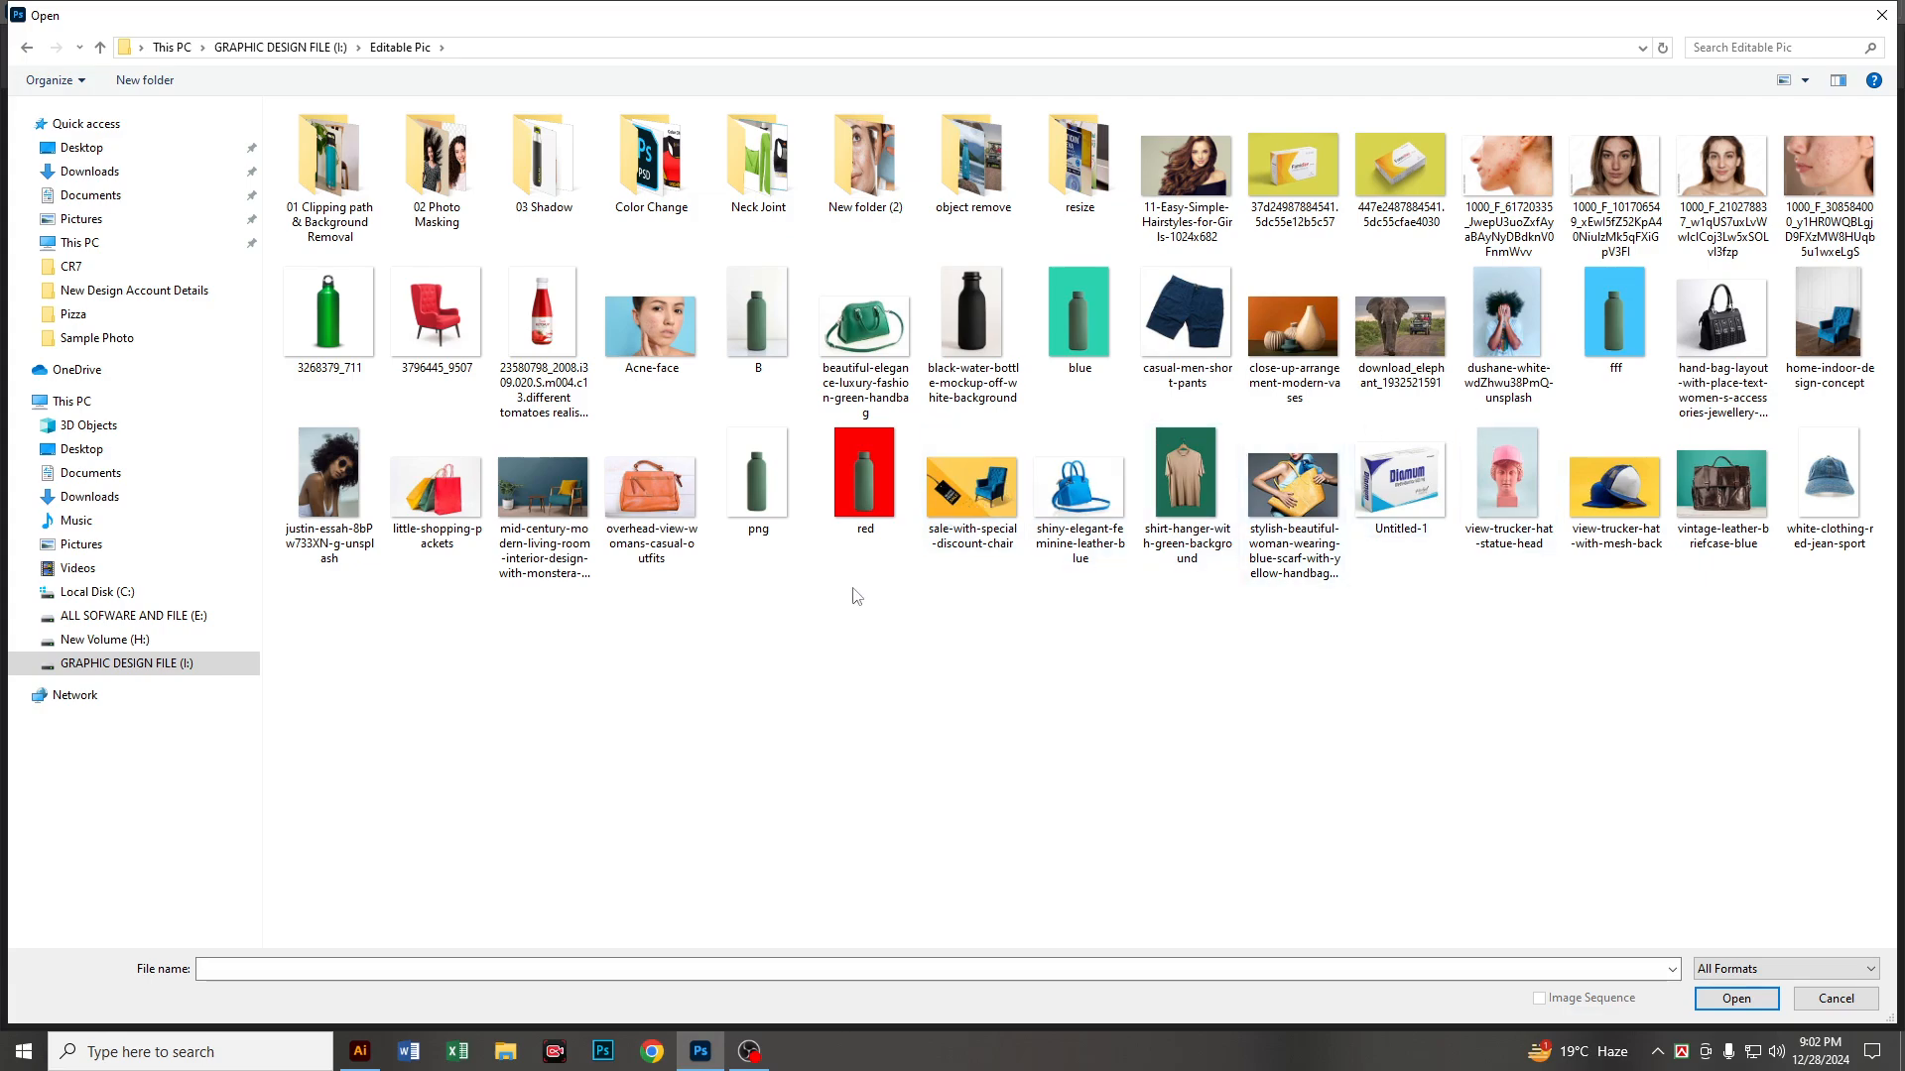
double_click(1400, 166)
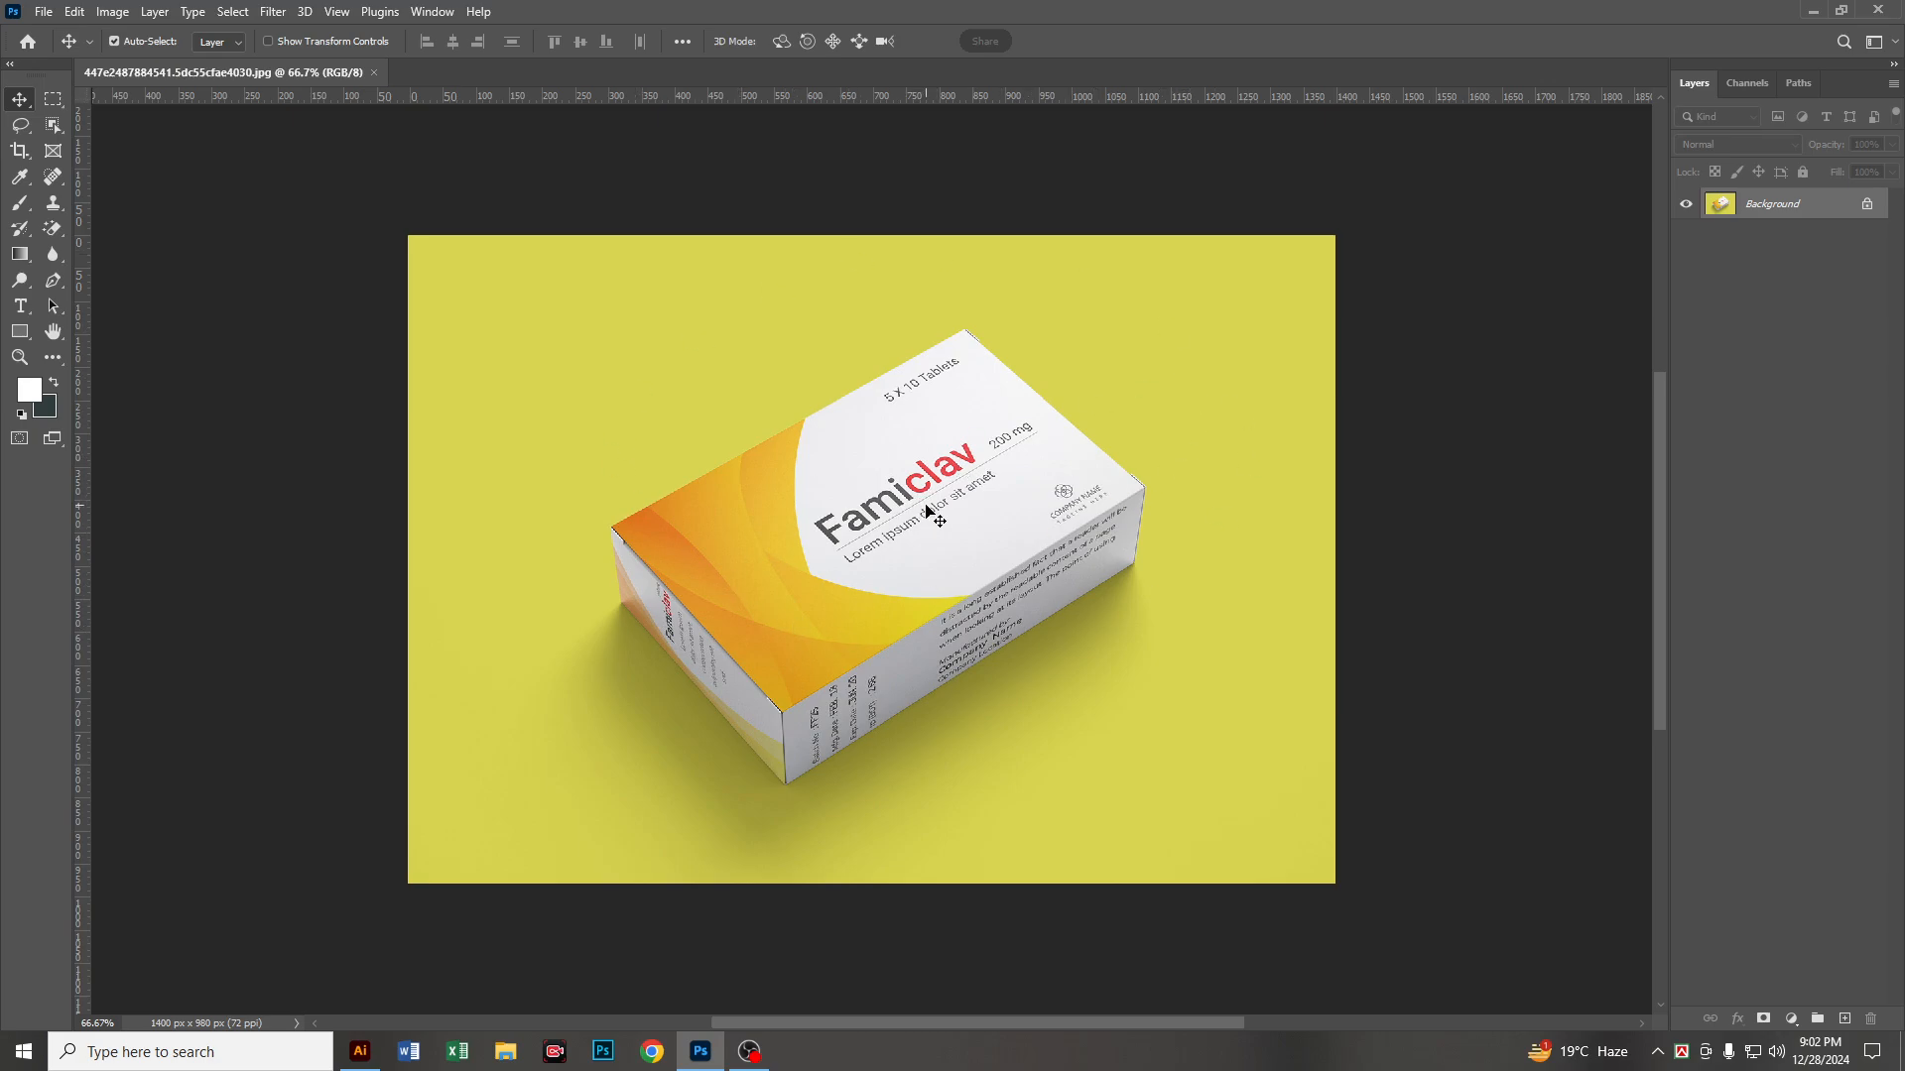
alt+scroll(863, 486, up, 1)
alt+scroll(824, 491, down, 1)
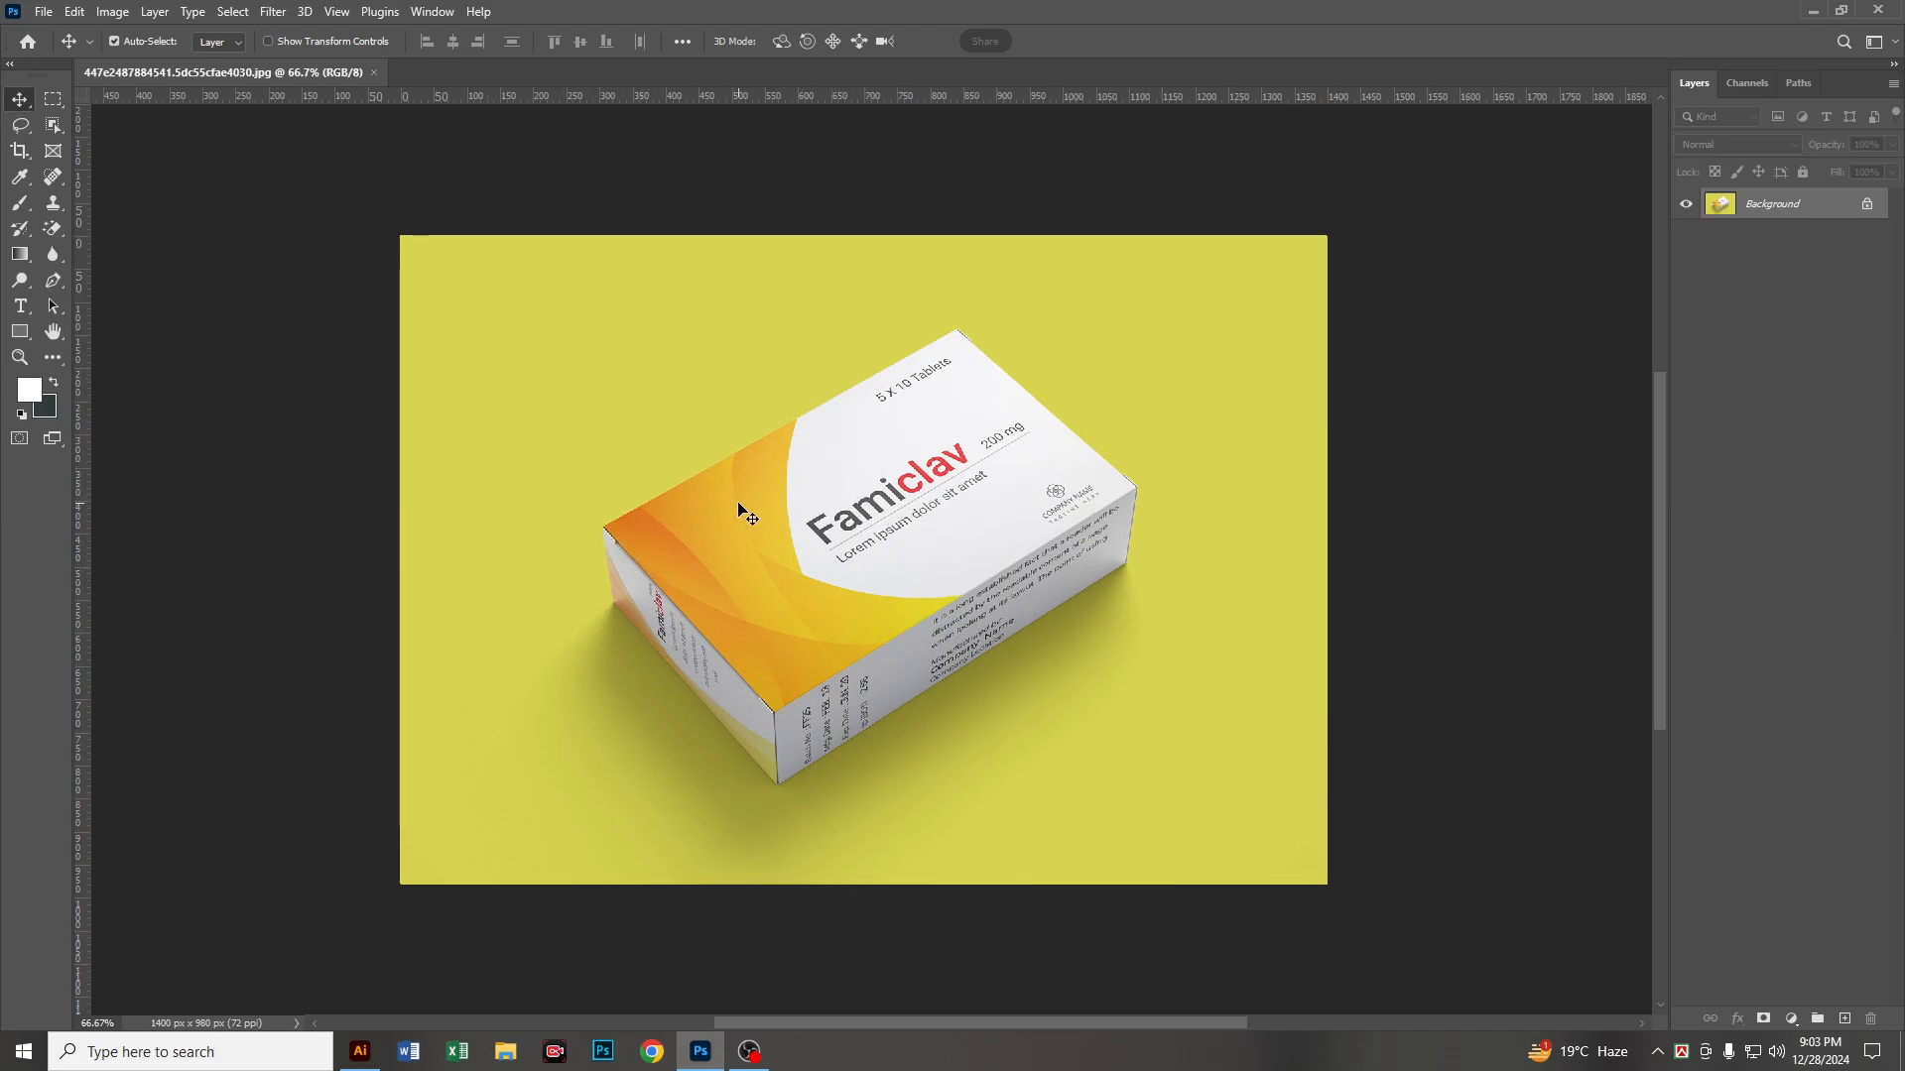
Step: Set up the Pen tool in Path mode with Exclude Overlapping Shapes, and check its path options
click(57, 280)
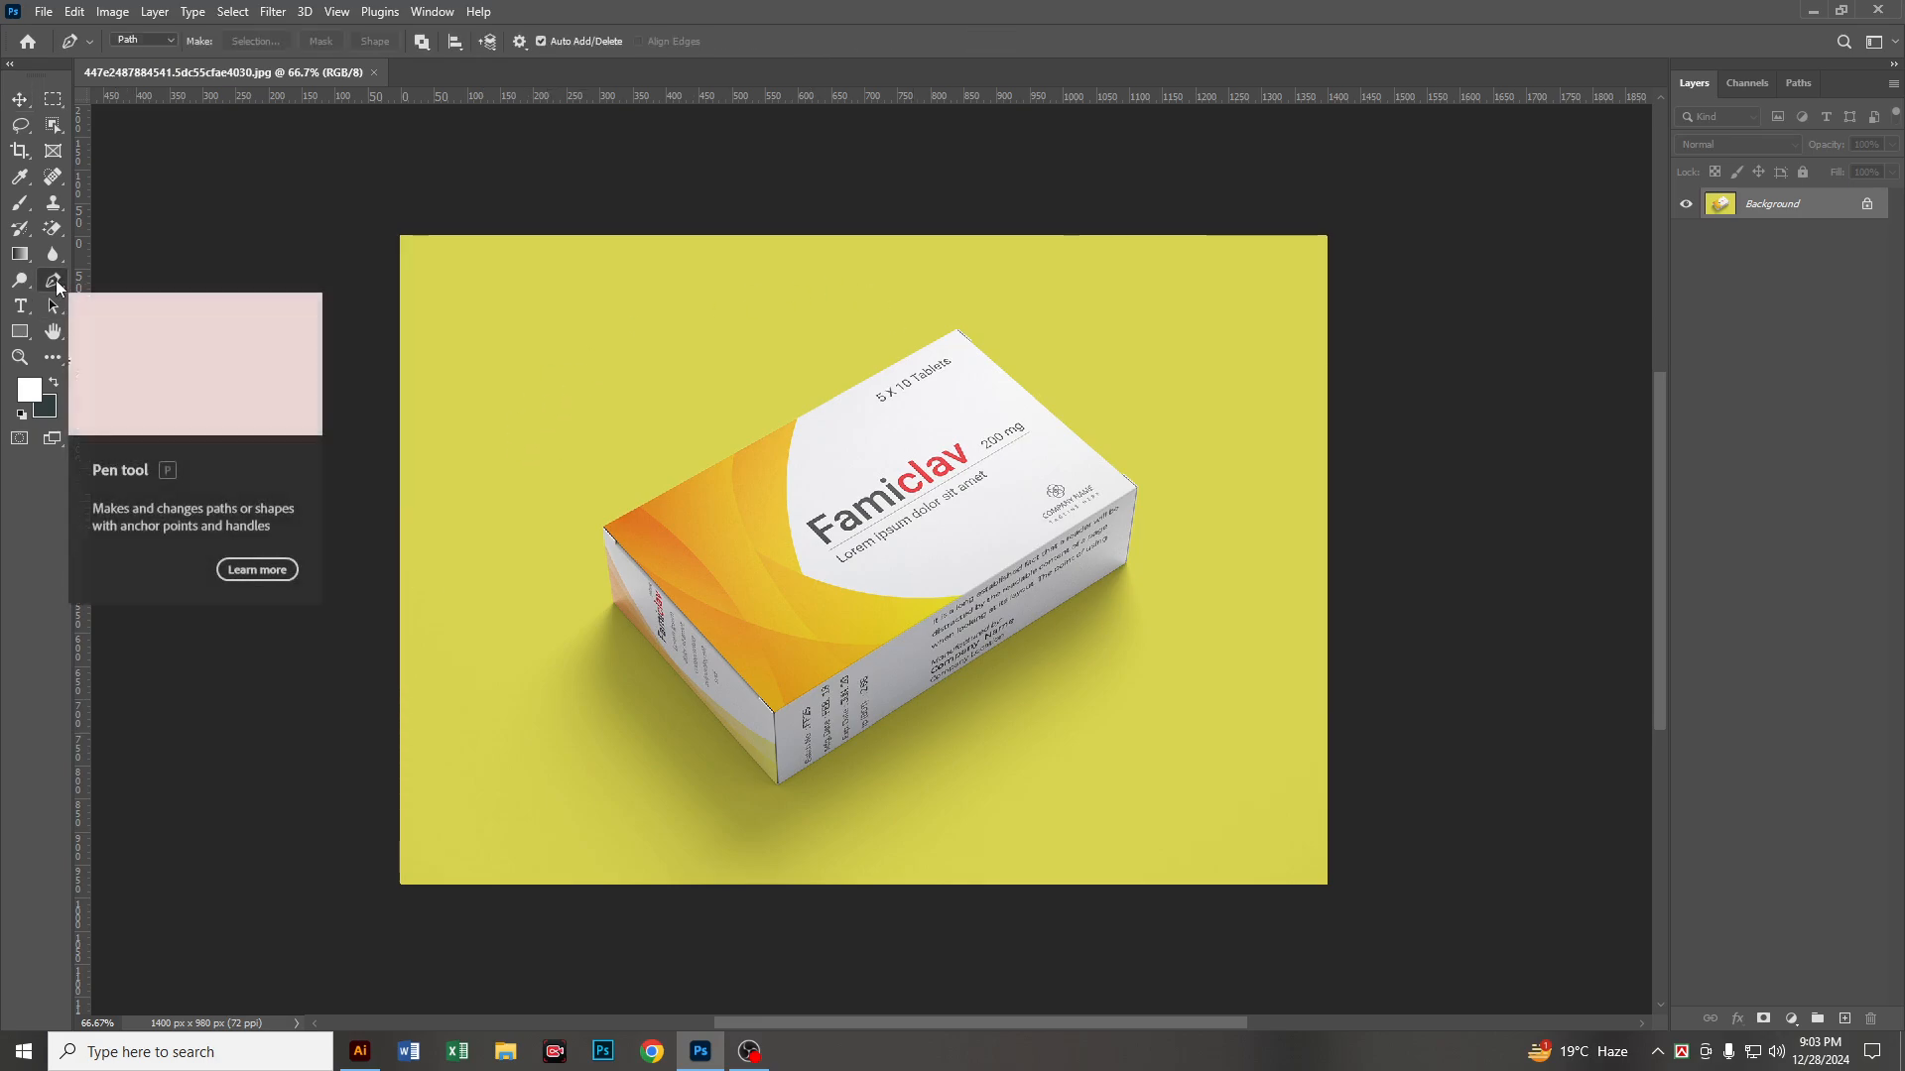
click(157, 42)
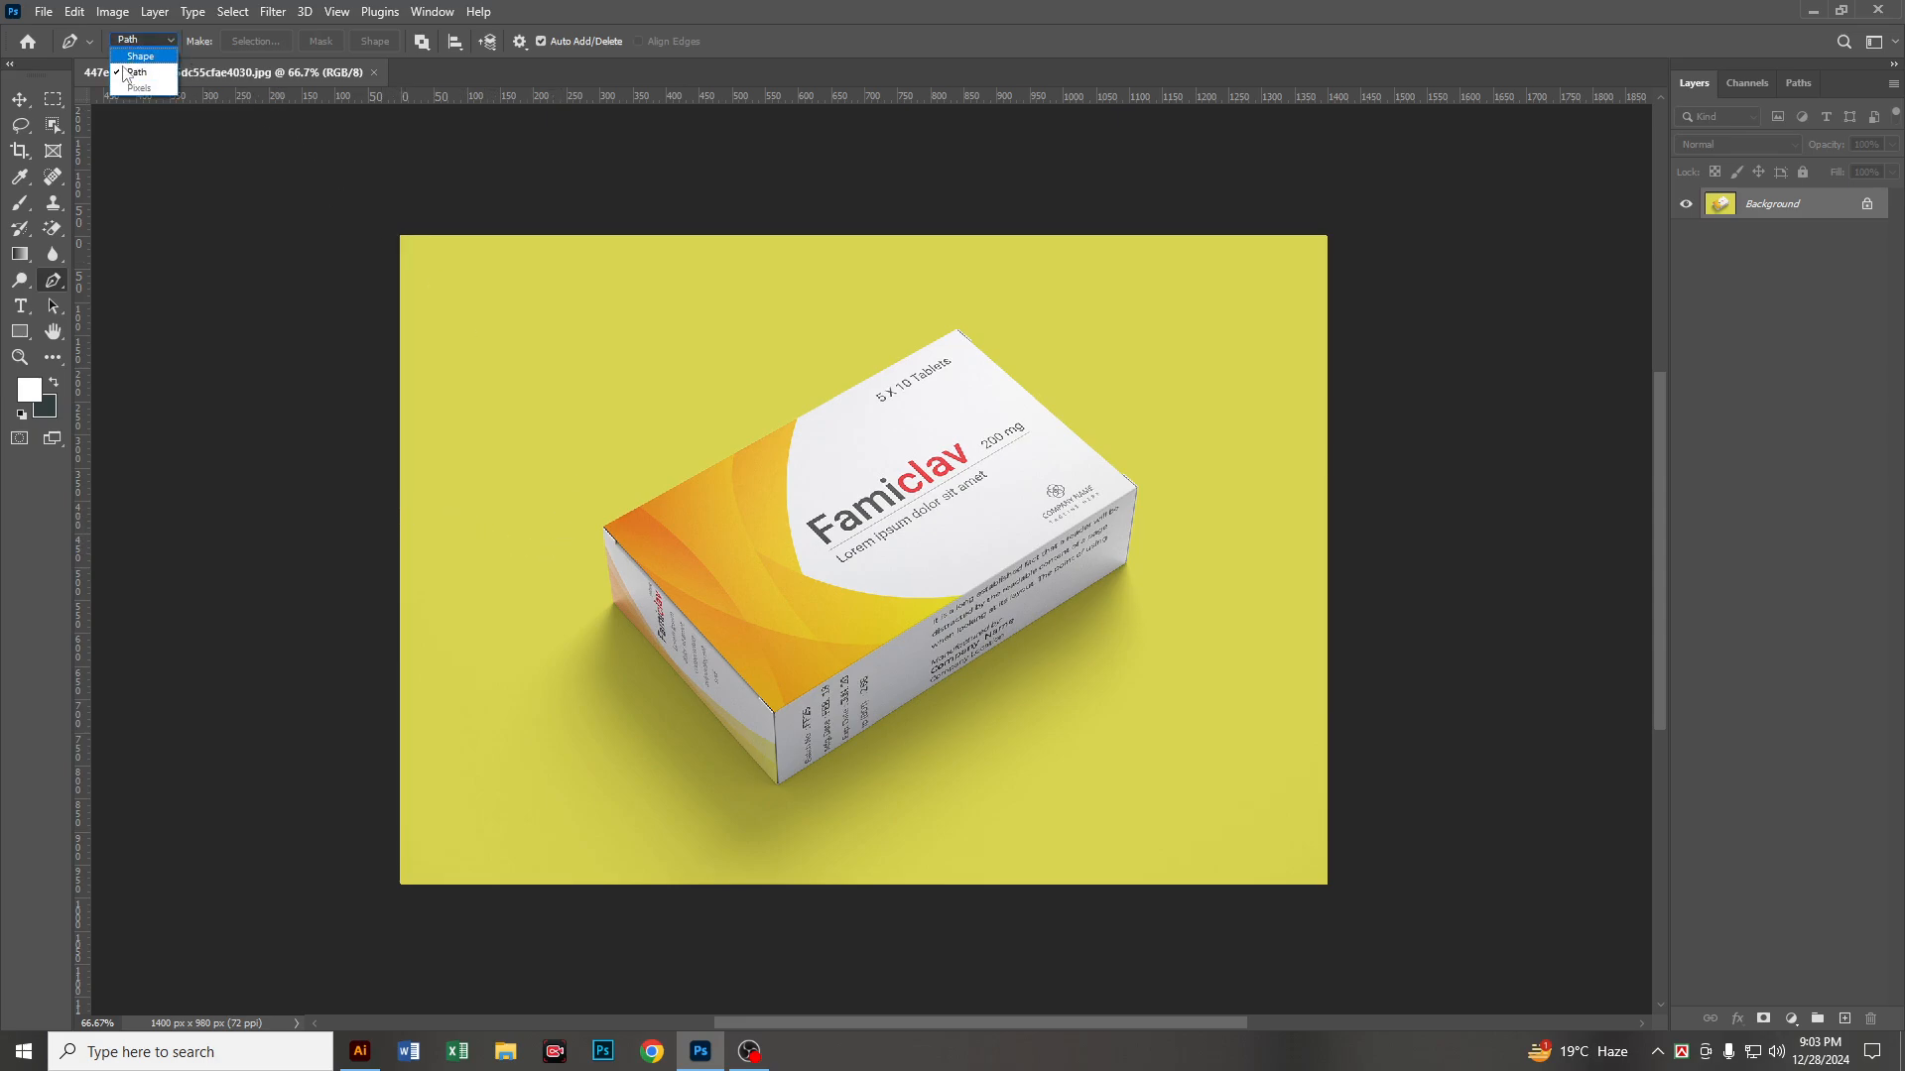
click(135, 76)
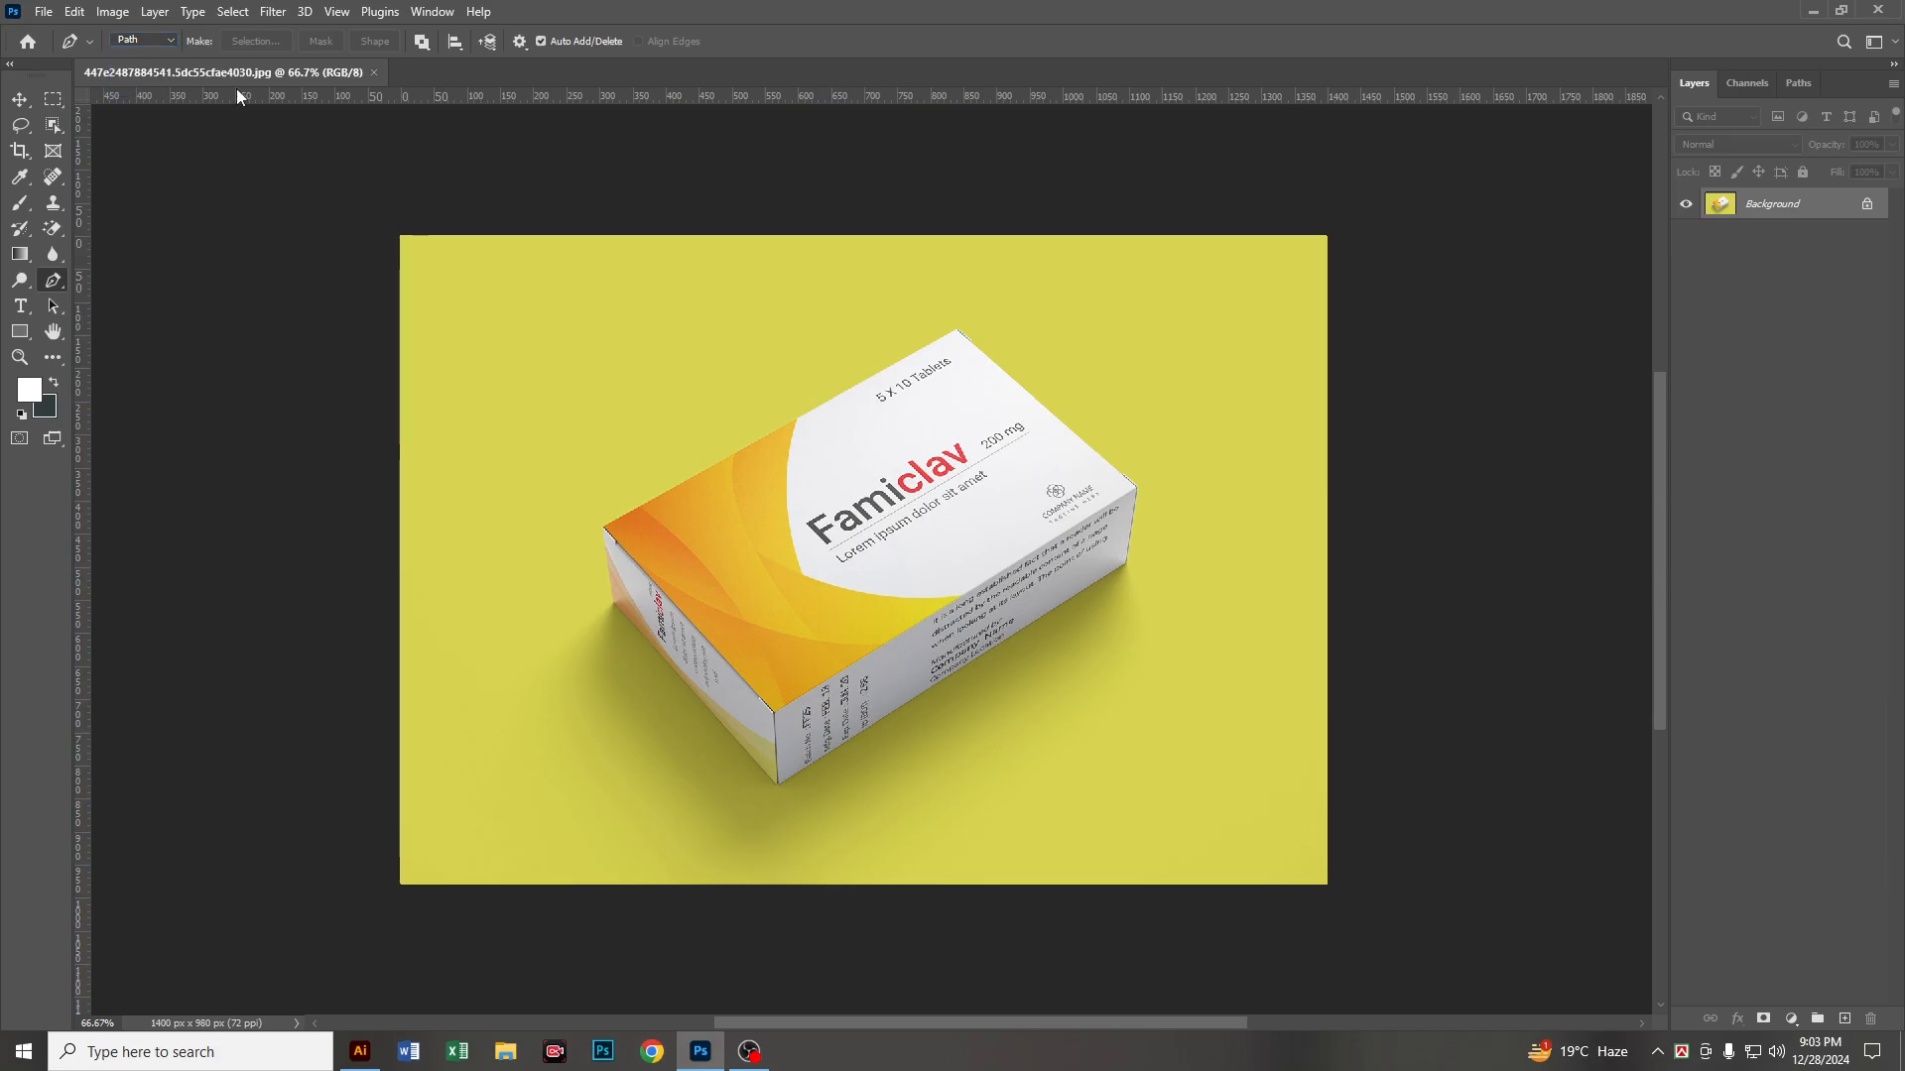
click(422, 43)
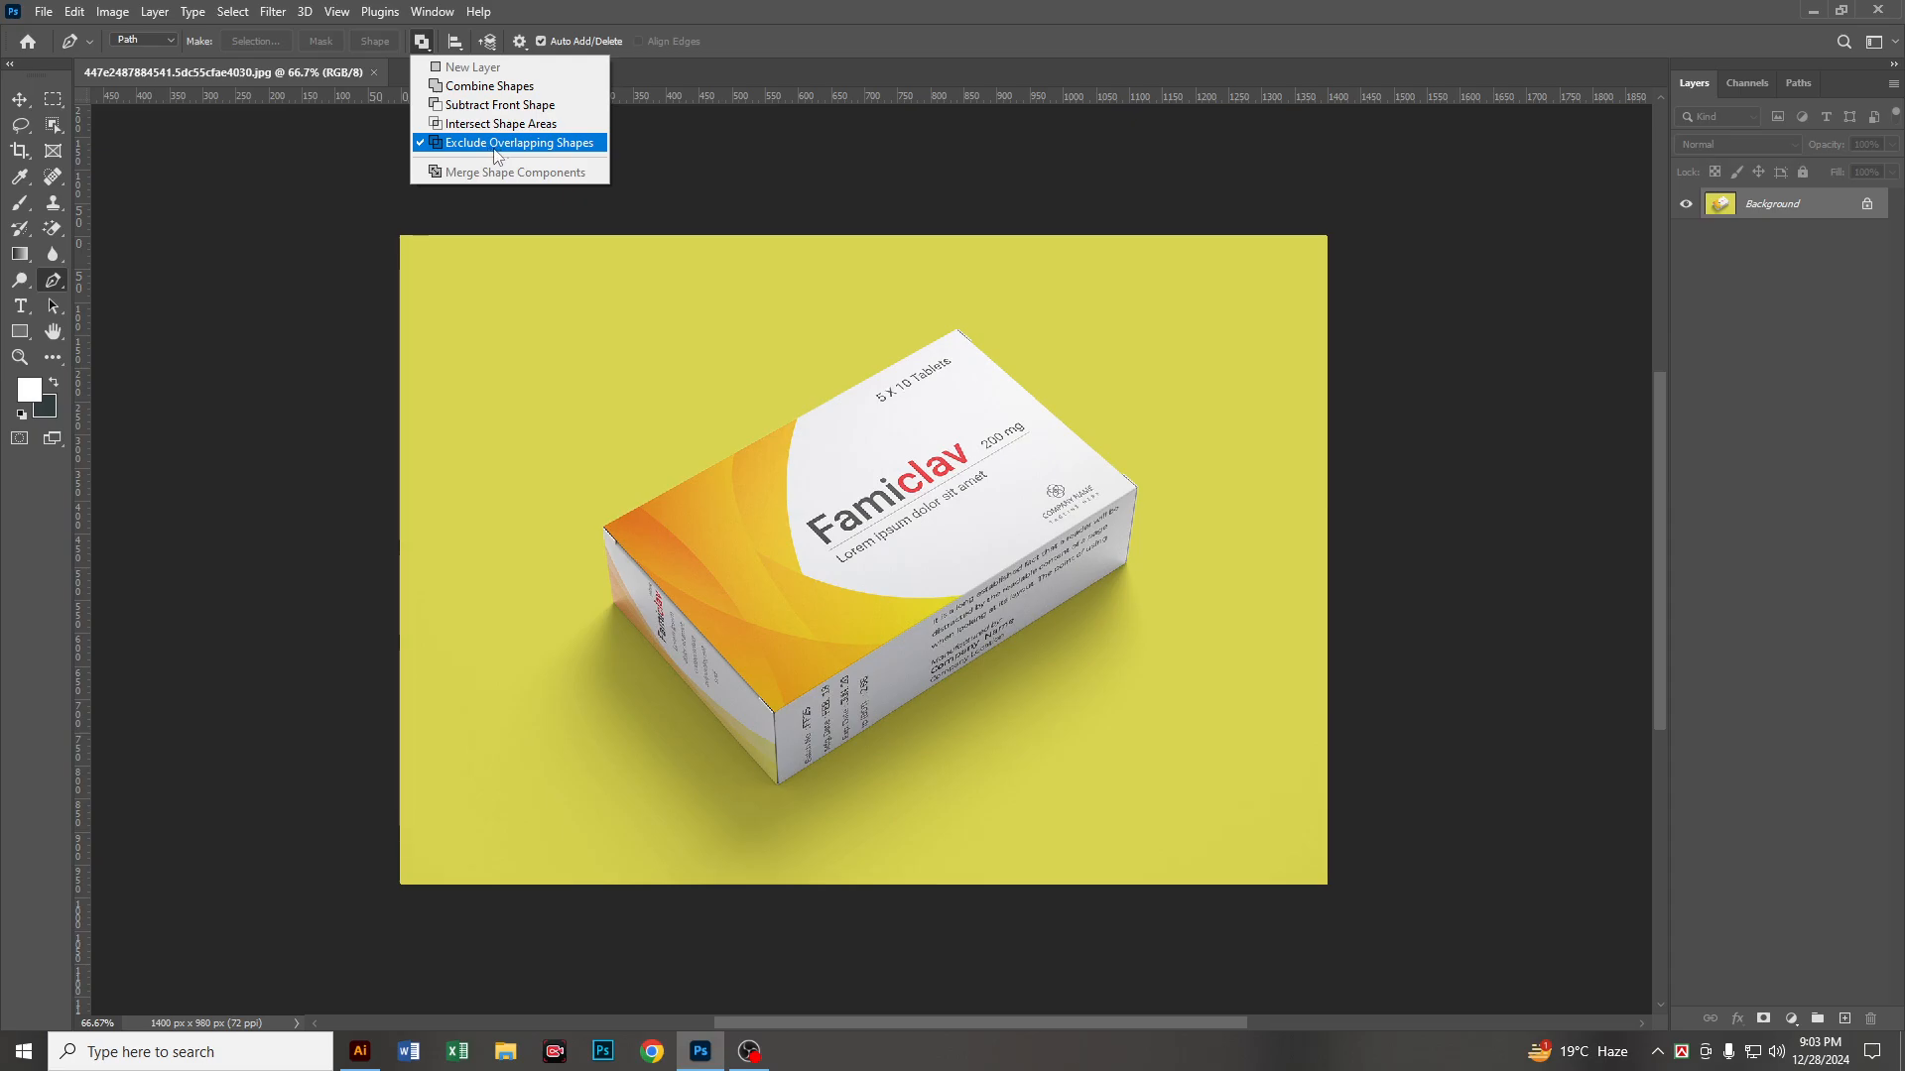
click(543, 144)
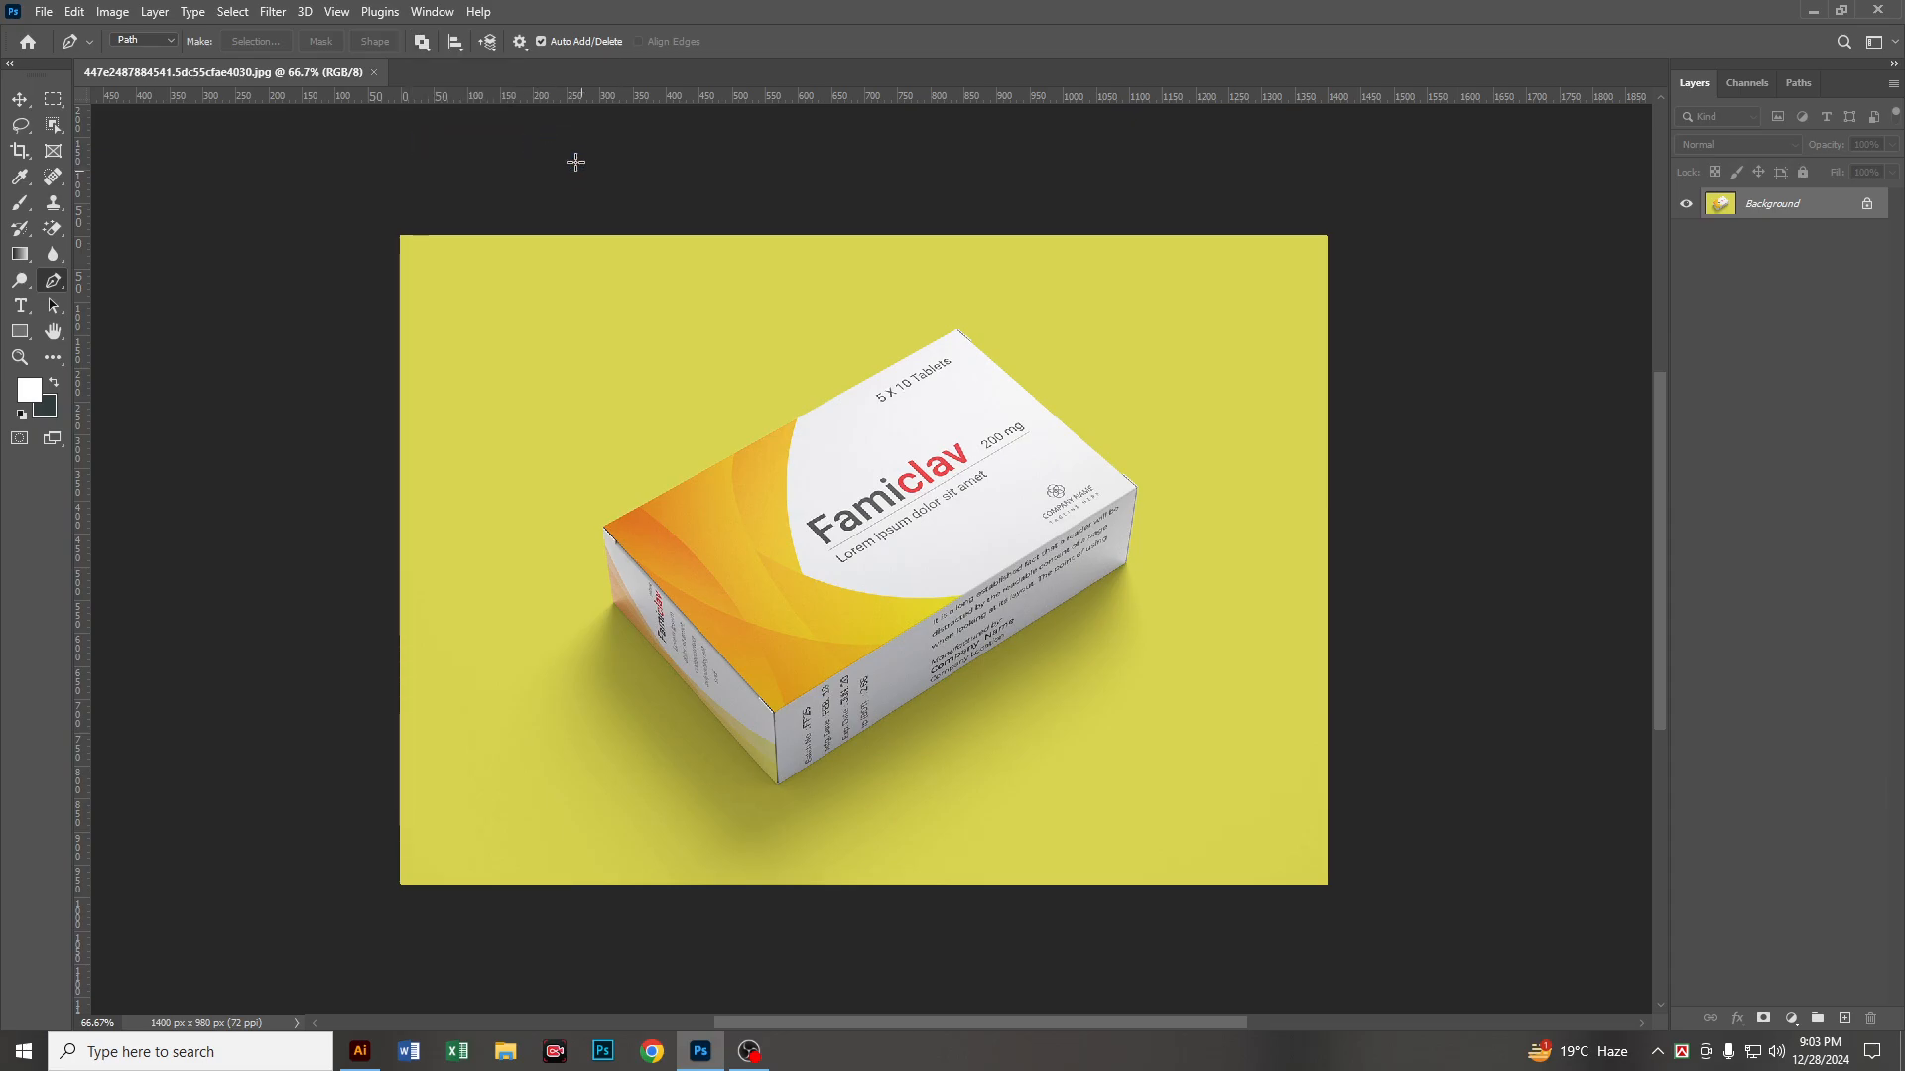
key(Caps_Lock)
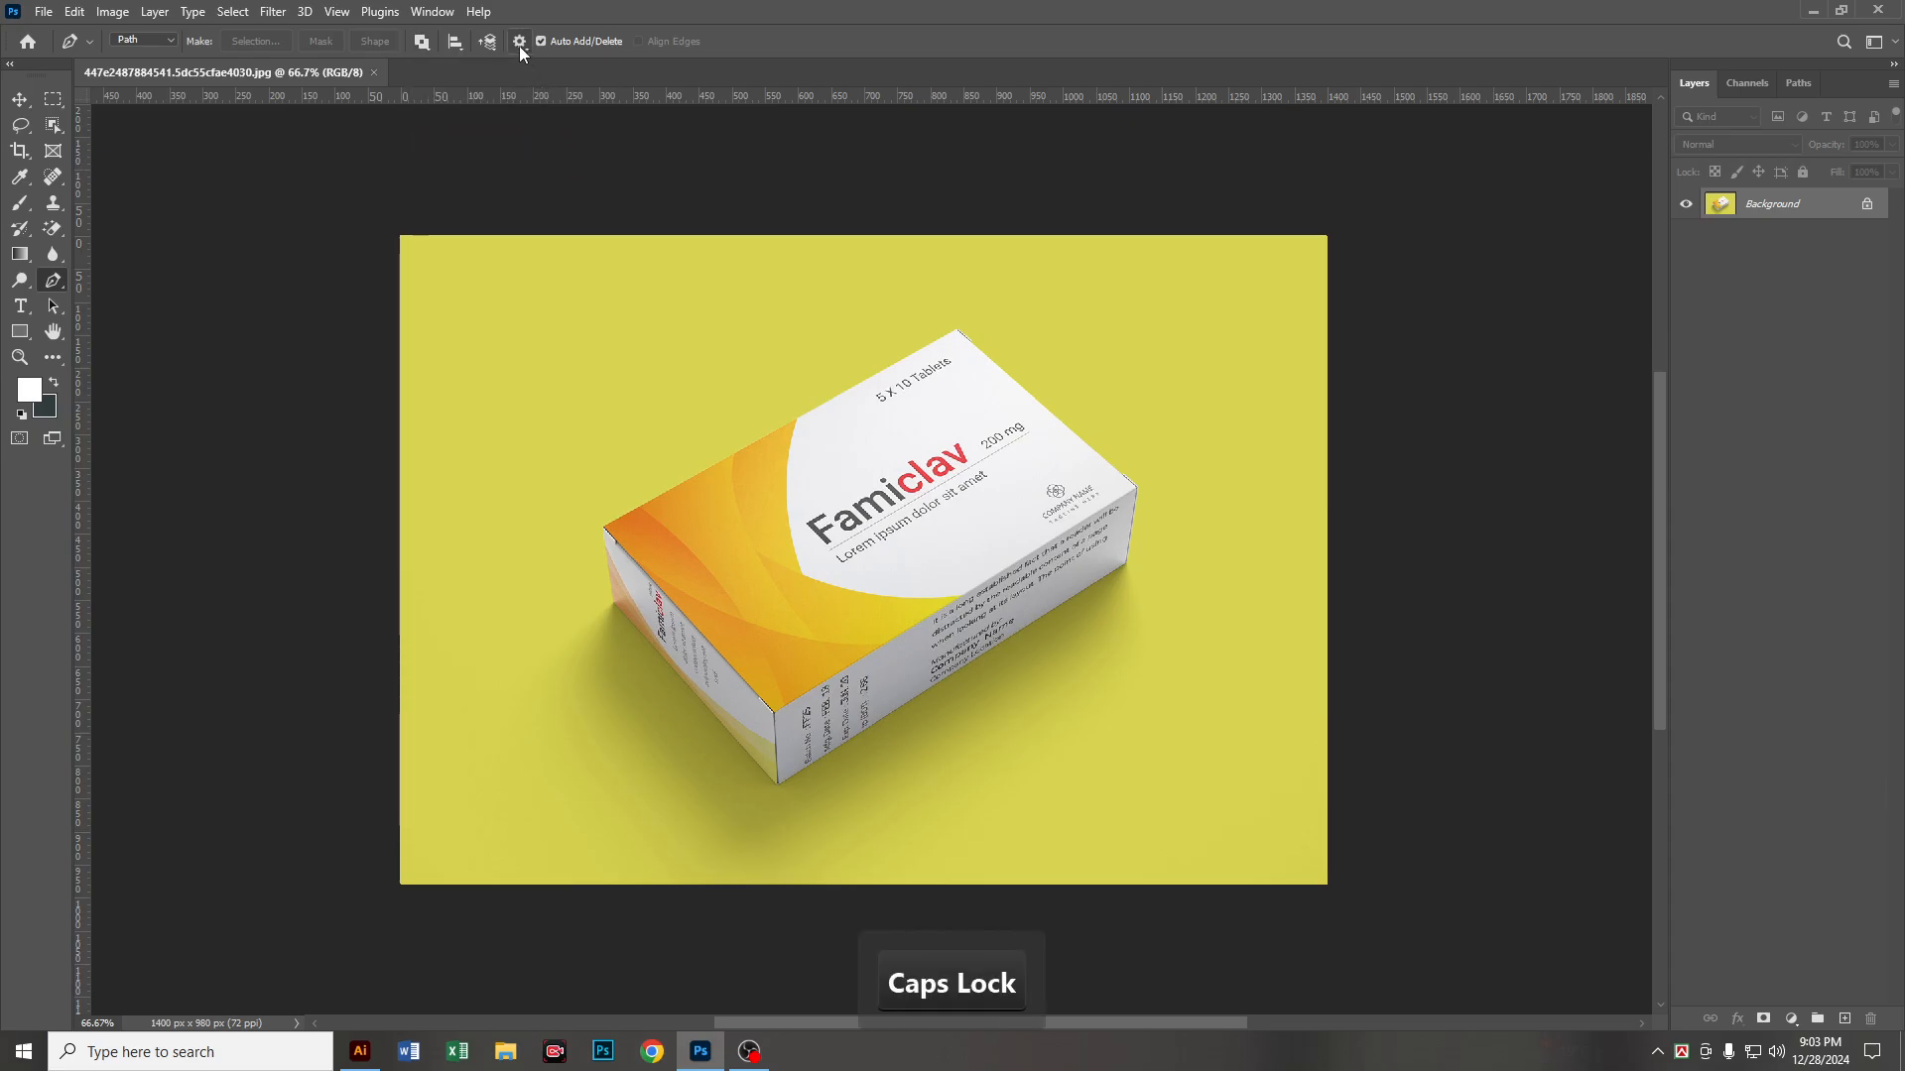
click(516, 42)
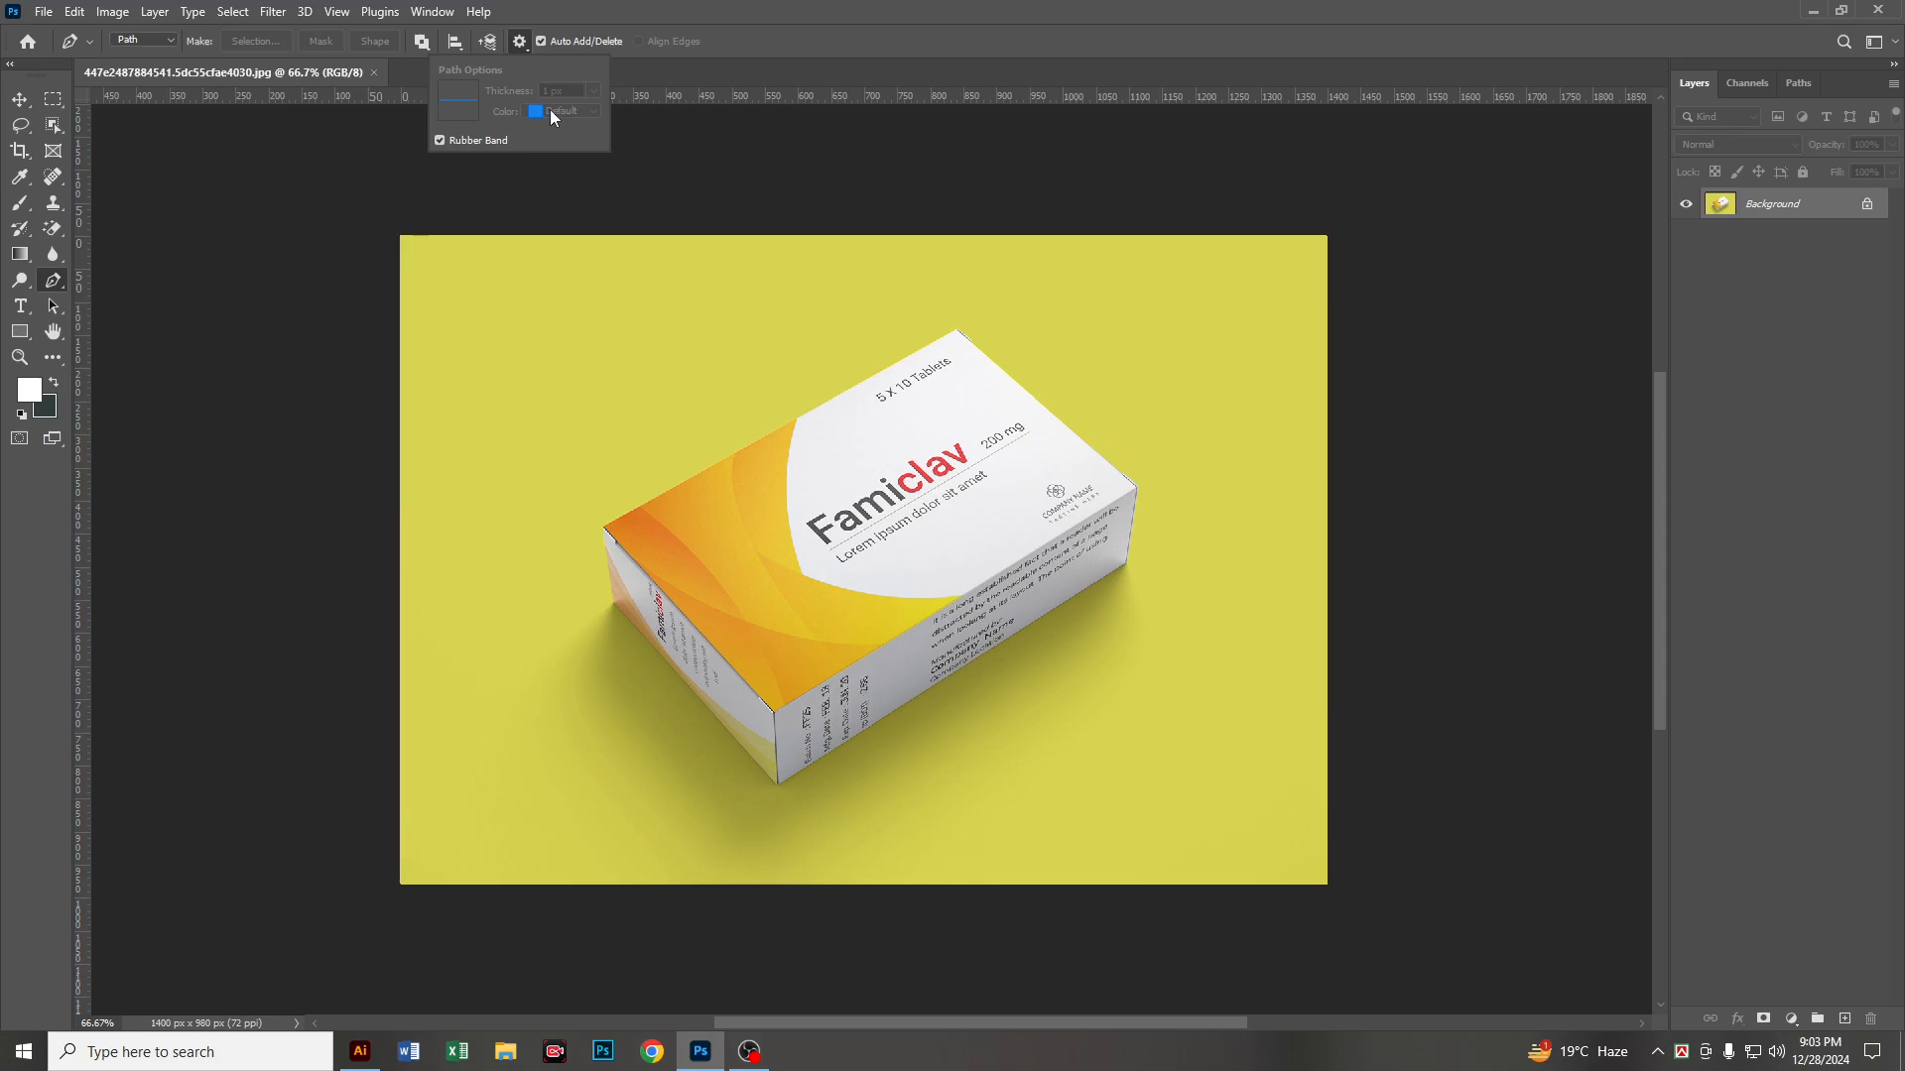
click(565, 16)
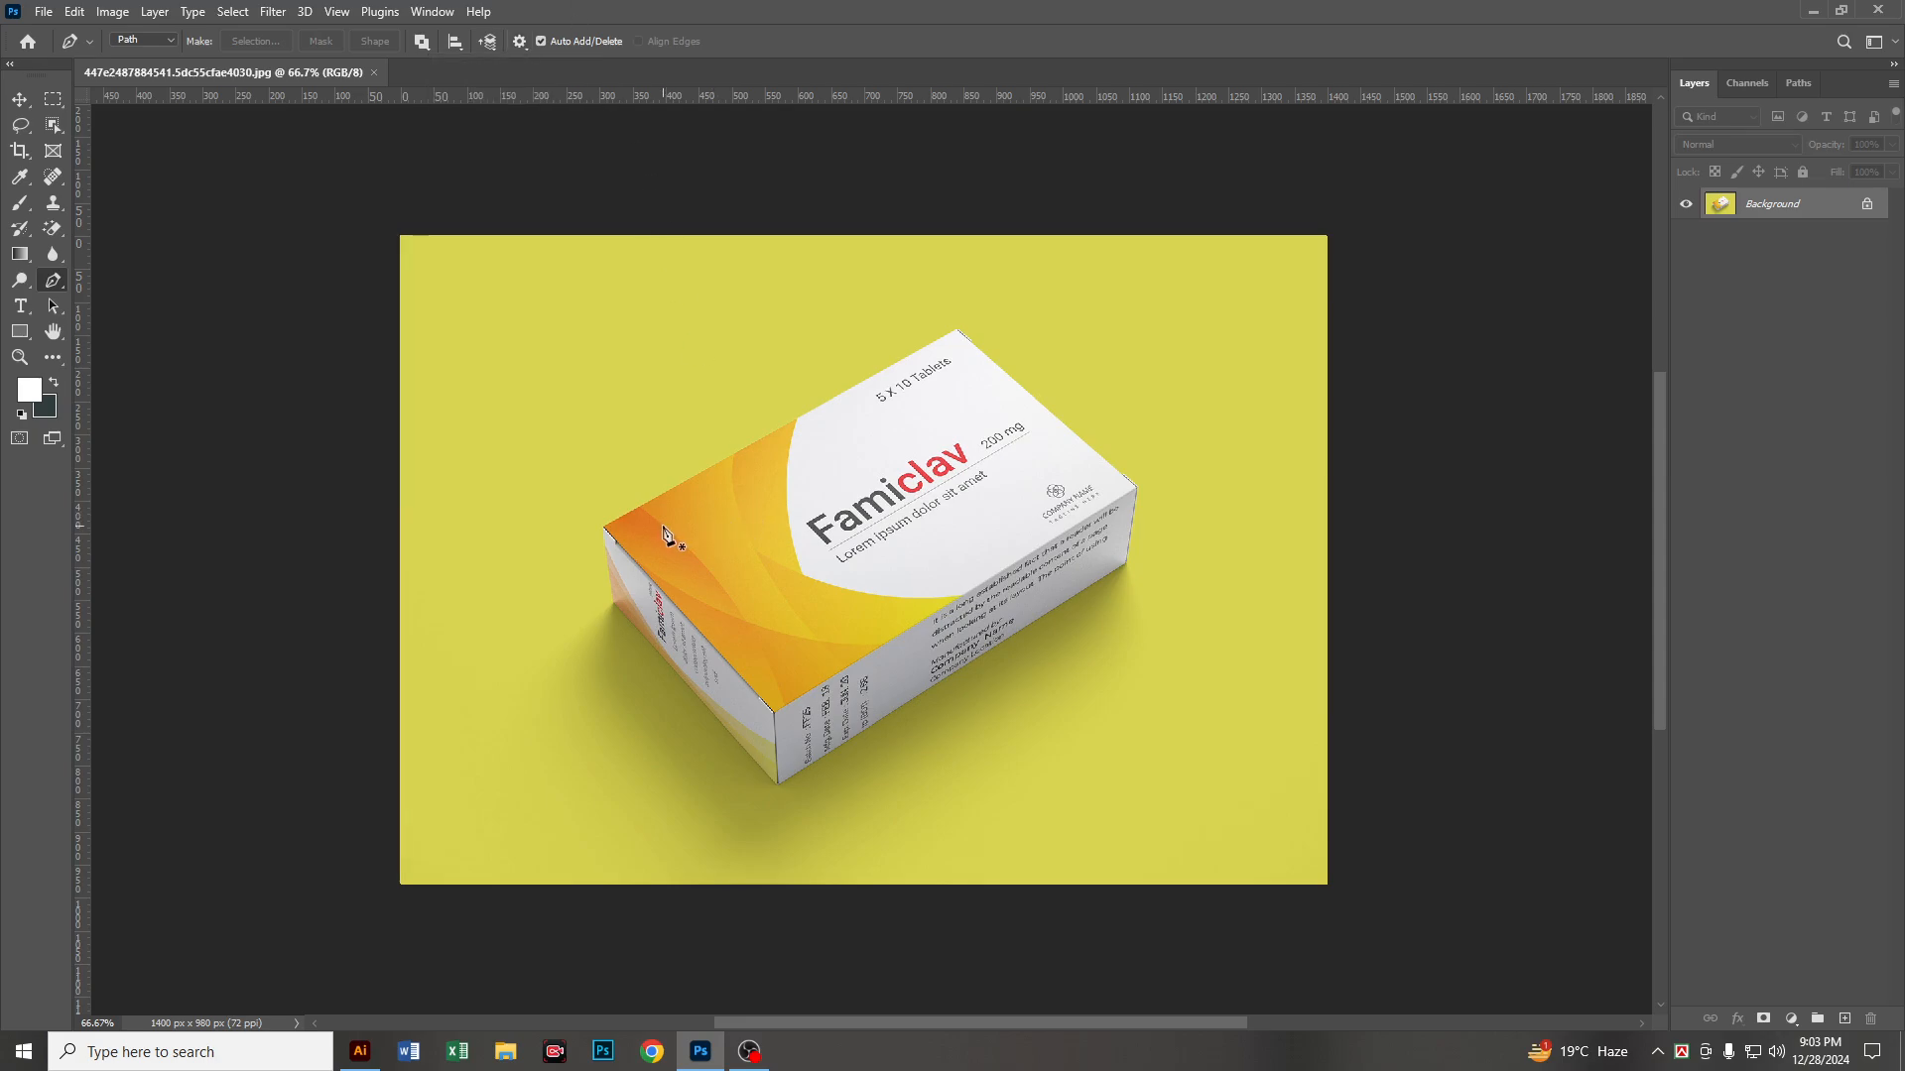
Step: Start a pen path at the medicine box's left upper corner and trace the top face's far edges to its right corner
key(alt)
scroll(646, 568, up, 3)
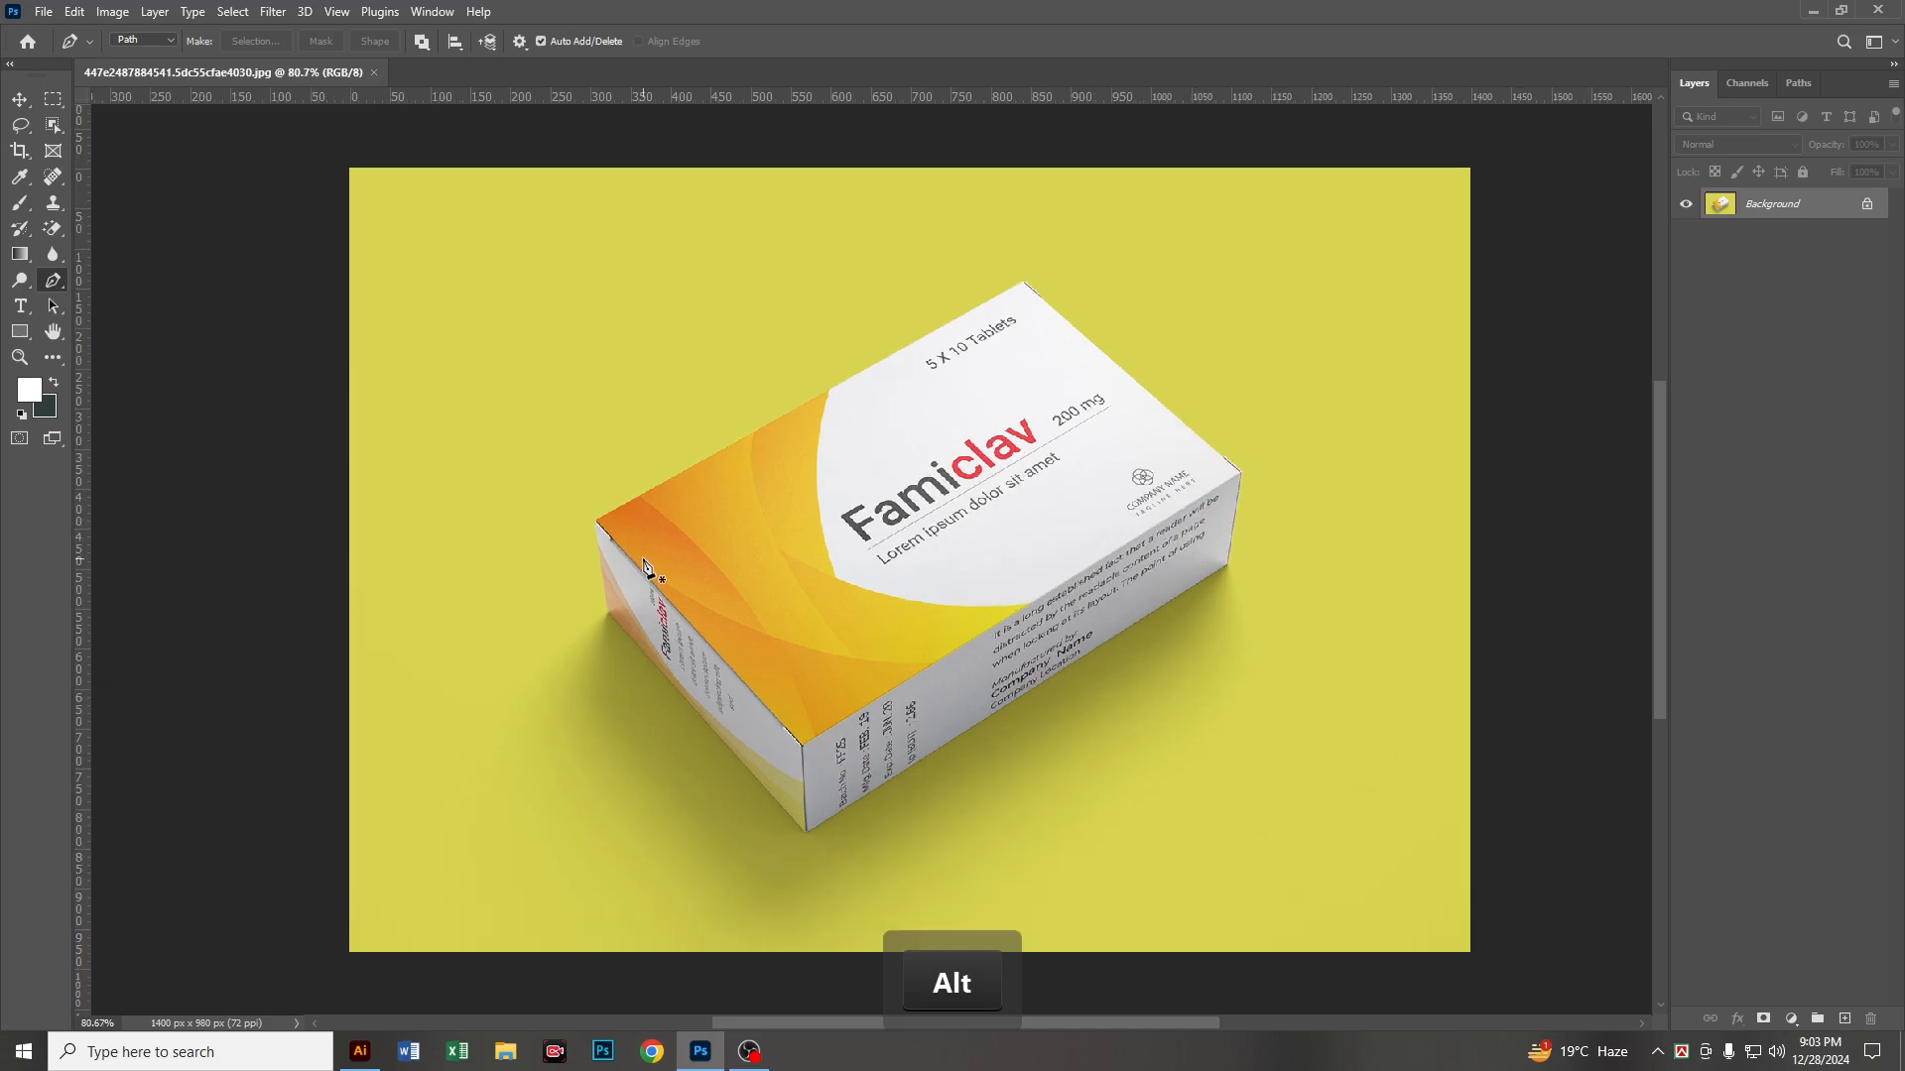
key(ctrl)
key(ctrl+plus)
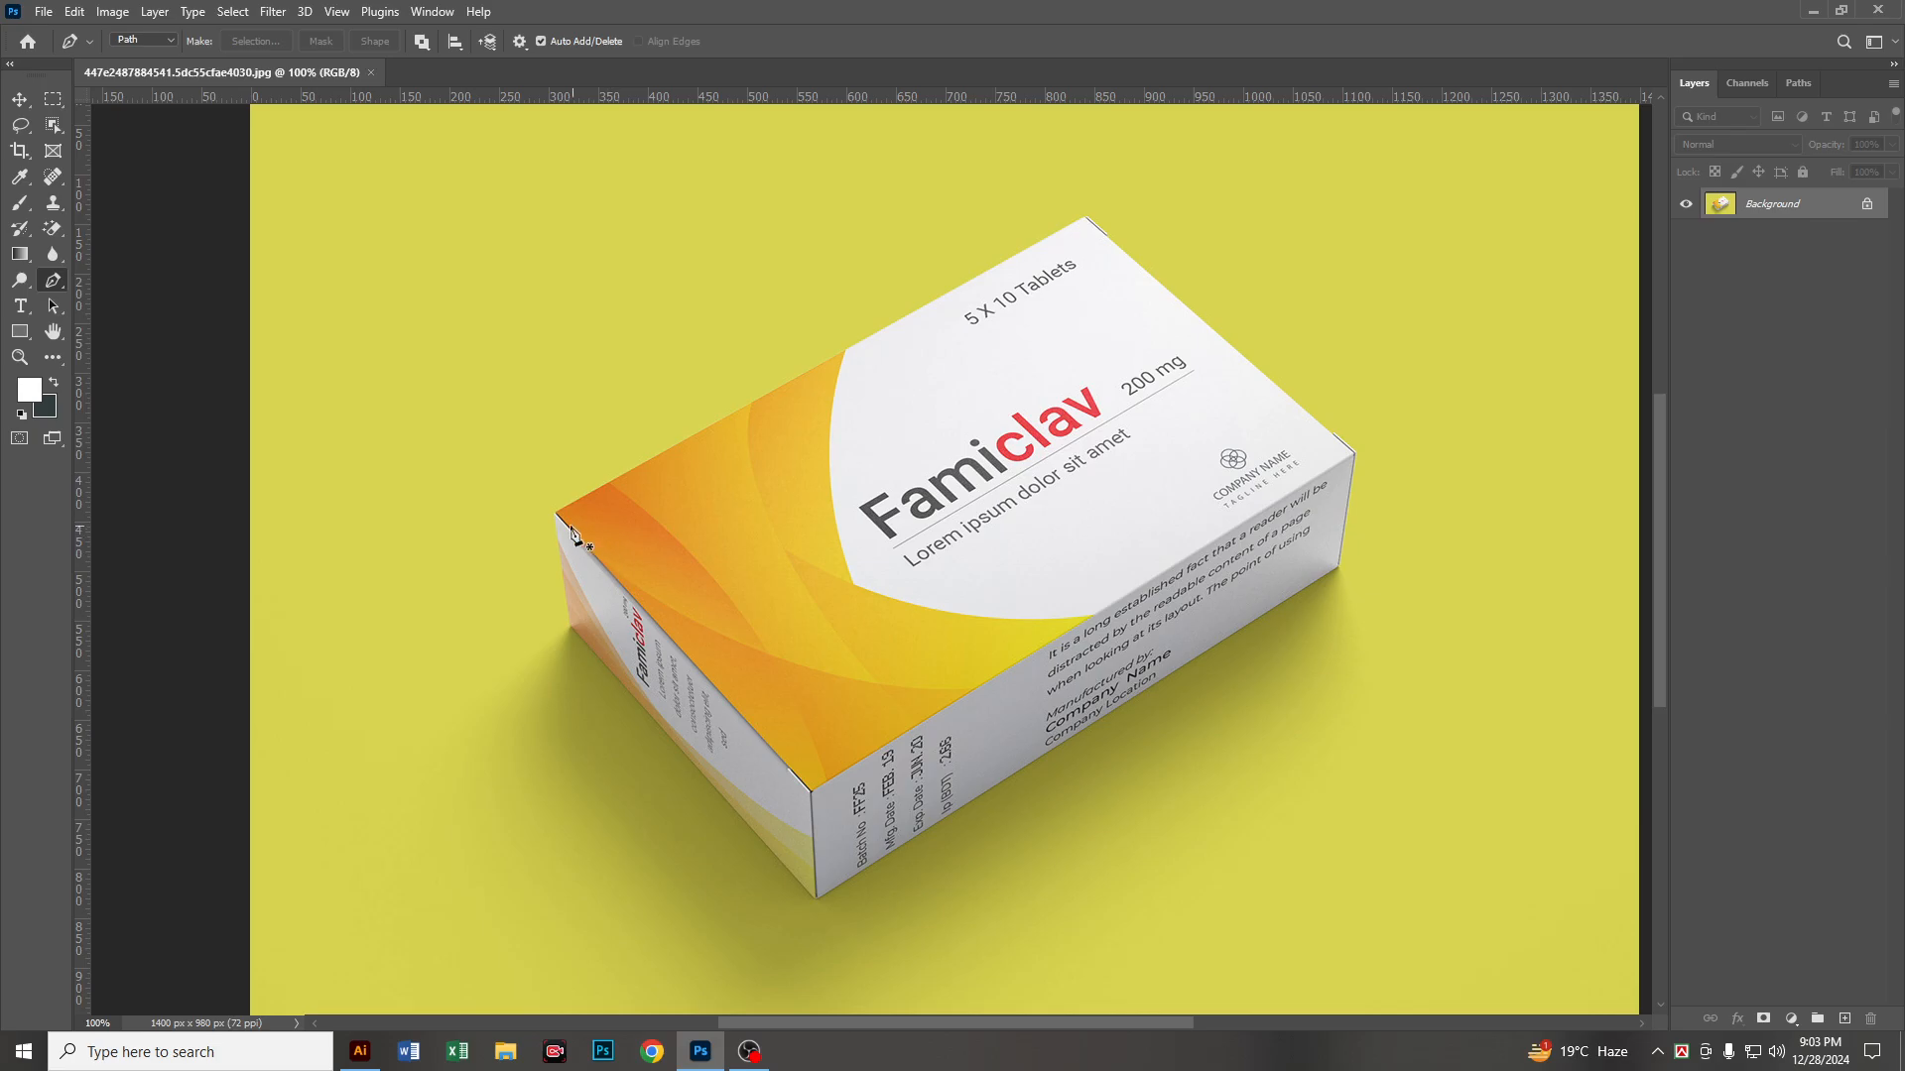
scroll(559, 524, up, 4)
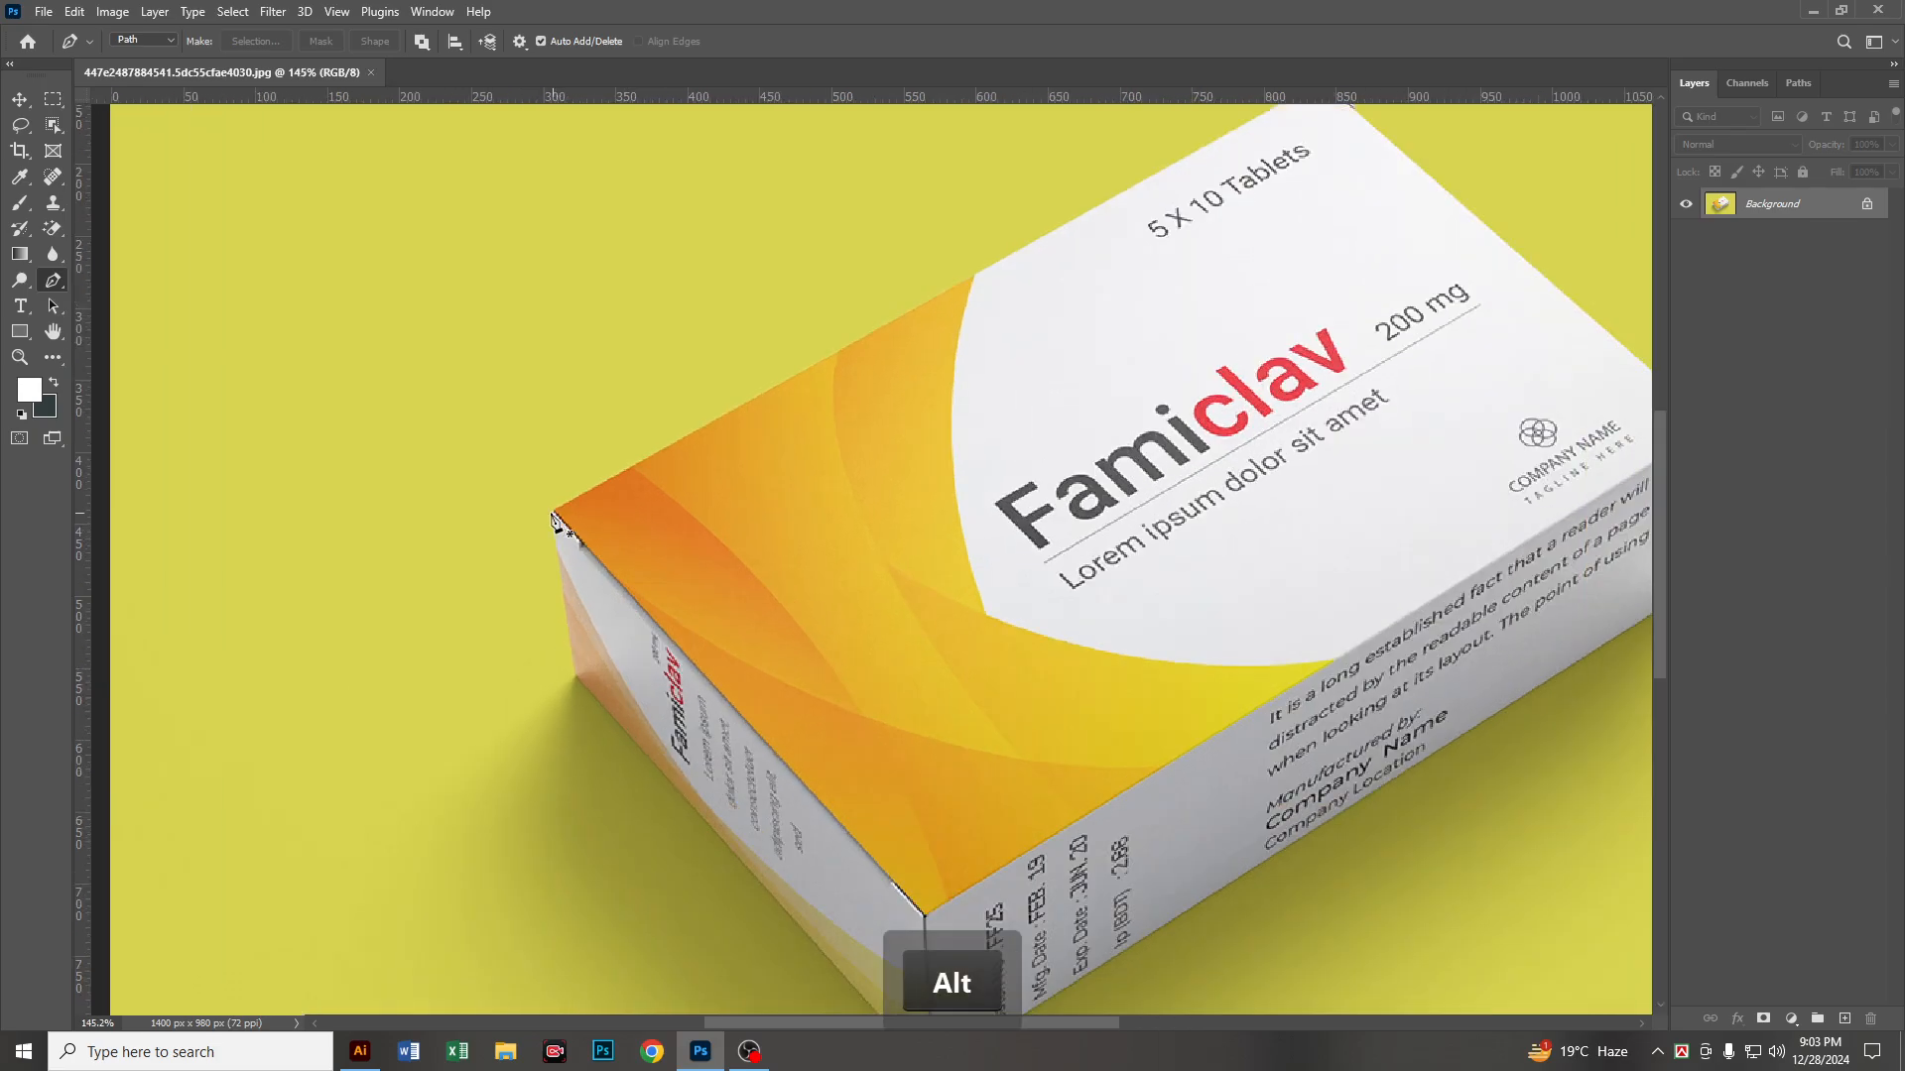
click(555, 513)
scroll(651, 532, down, 1)
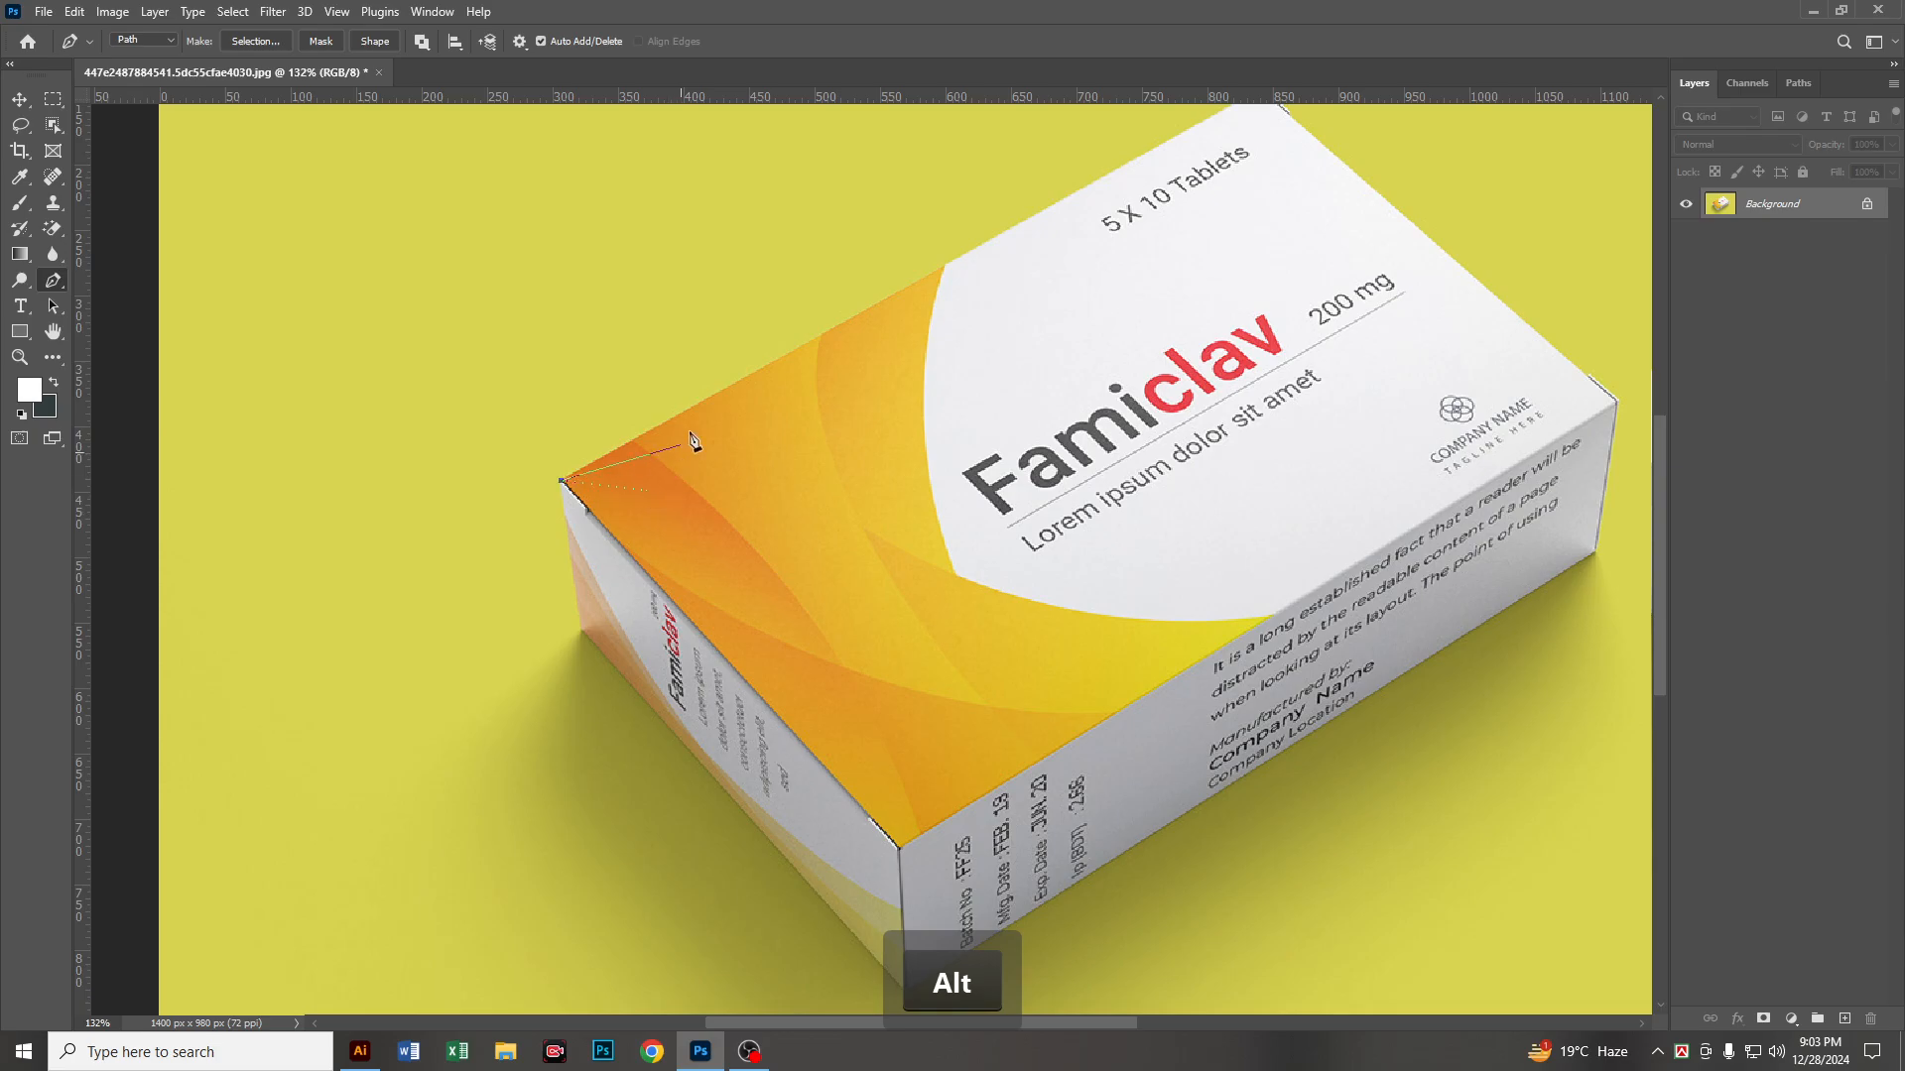
key(space)
drag(1215, 151, 947, 370)
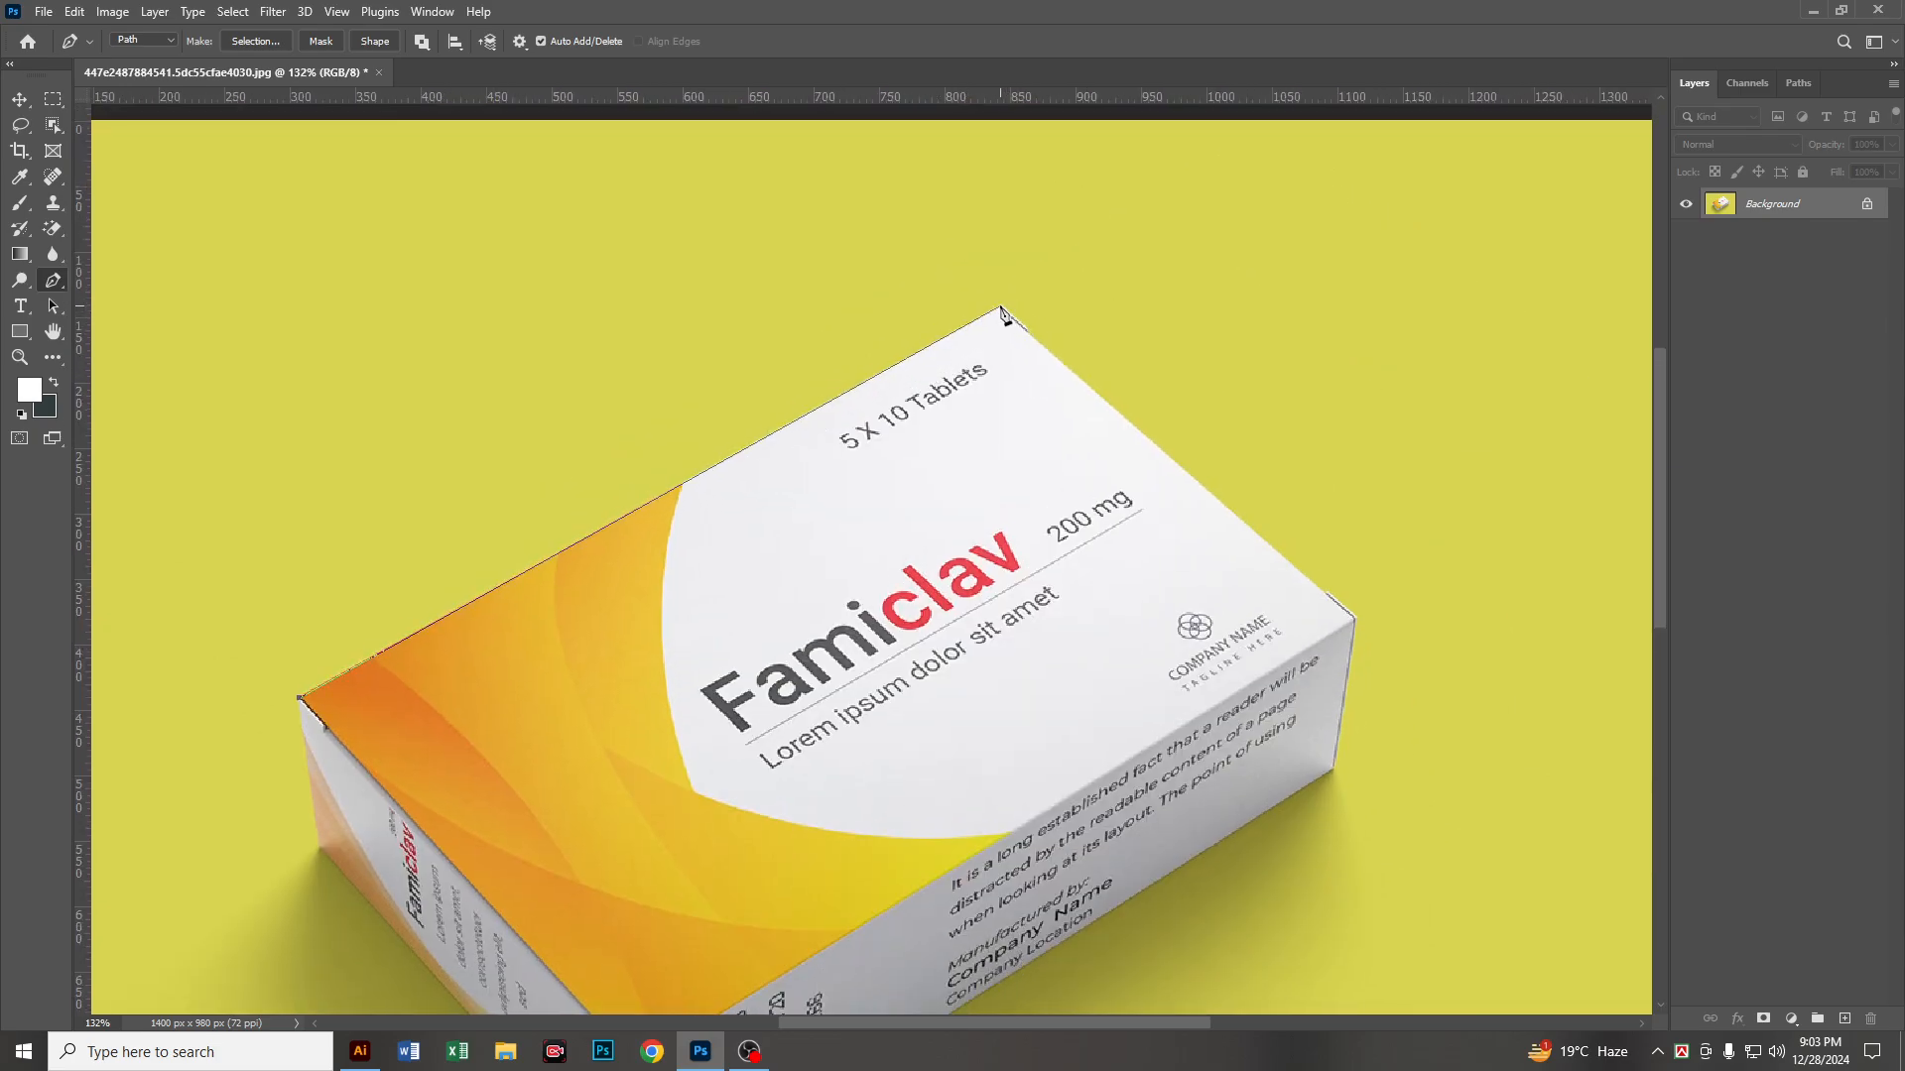
click(1002, 310)
key(space)
drag(1151, 546, 962, 350)
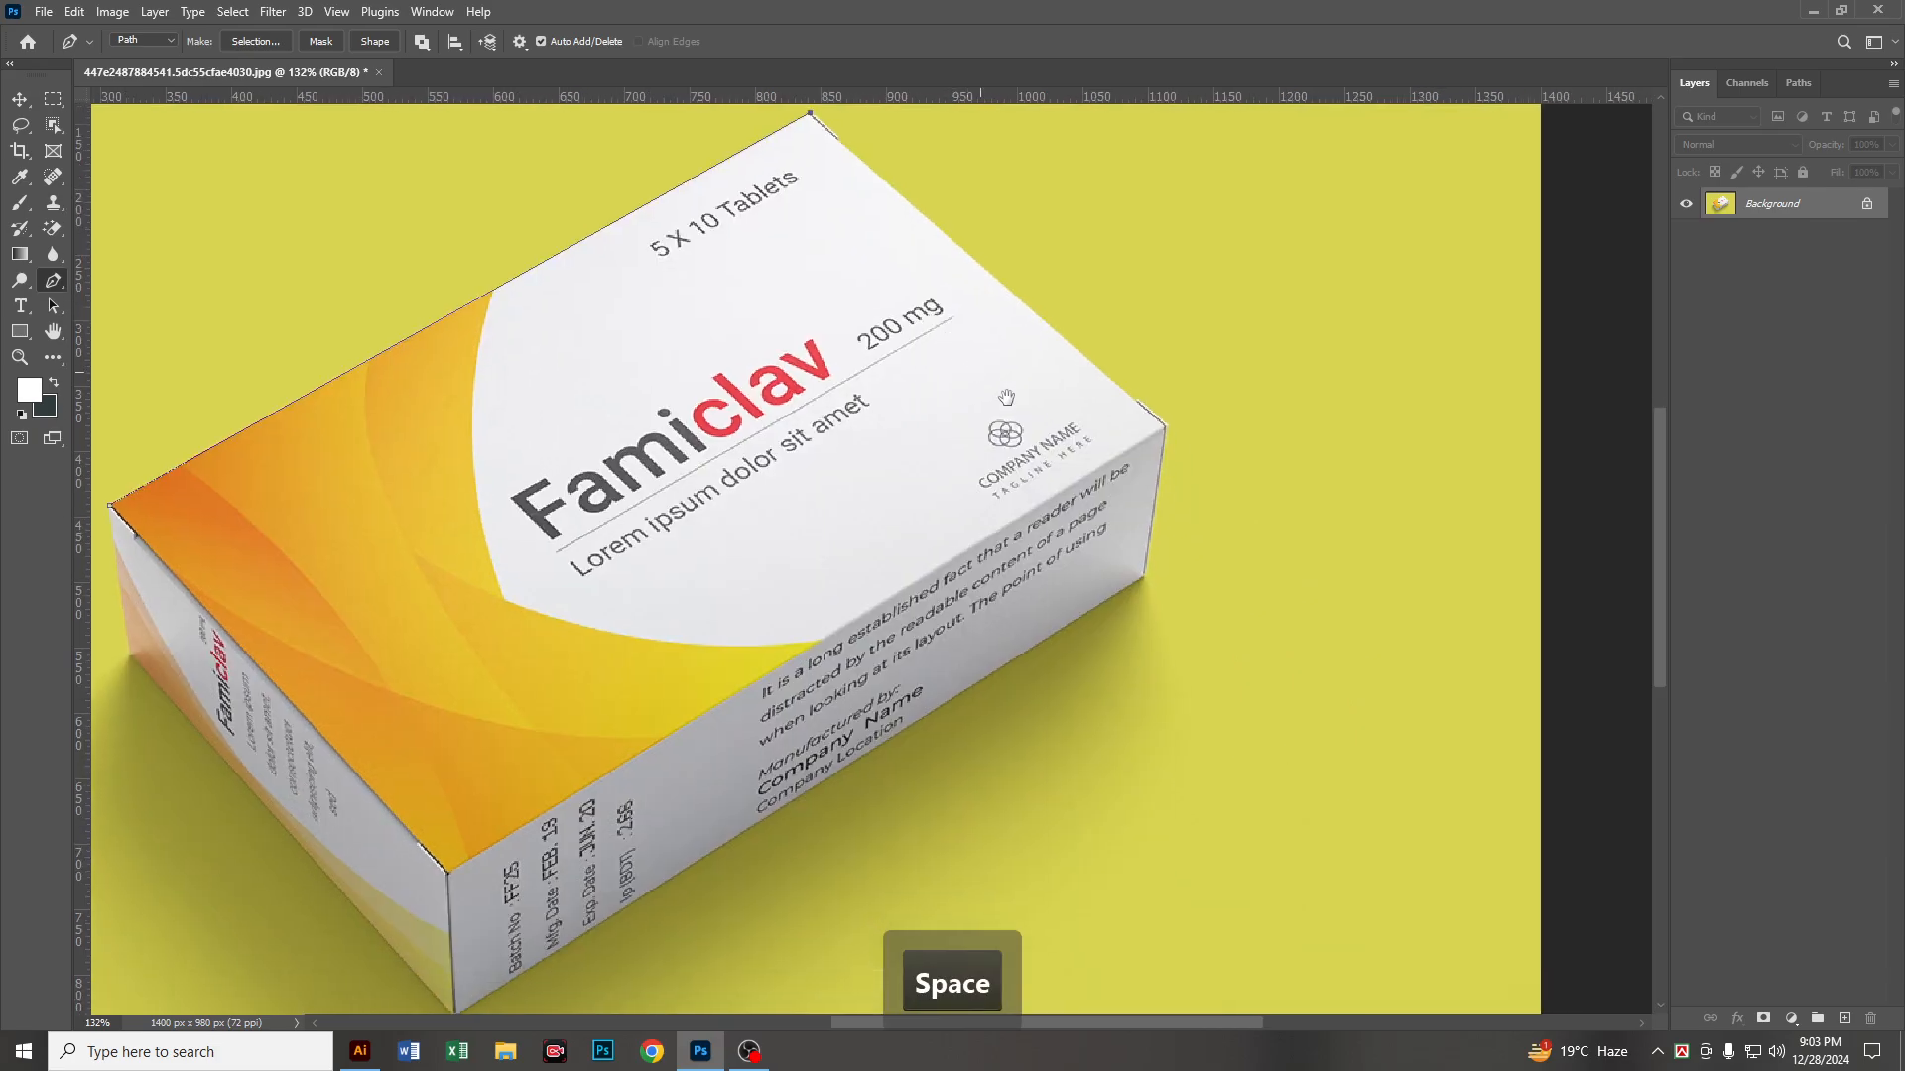
click(1165, 426)
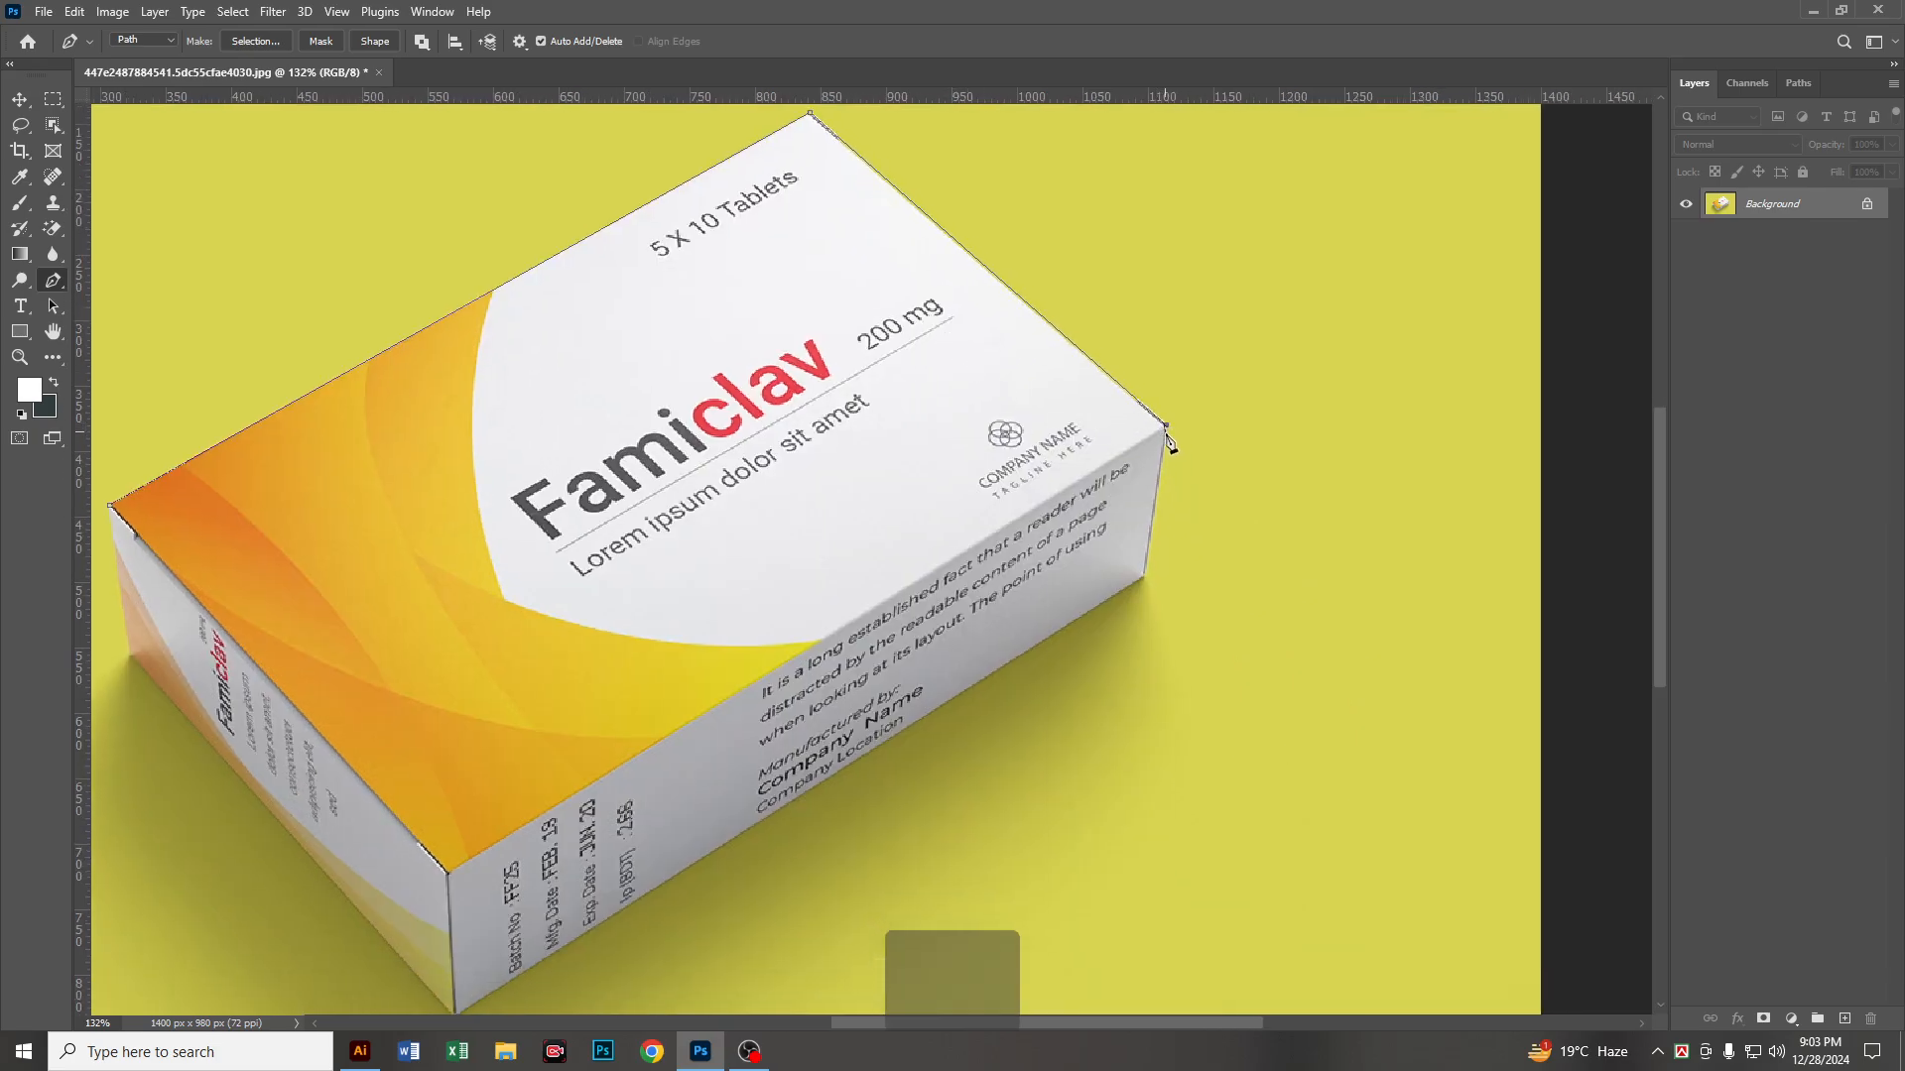
Step: Continue the path with straight segments around the box's lower corners and close it at the starting anchor
click(1147, 583)
key(space)
drag(1147, 583, 1317, 346)
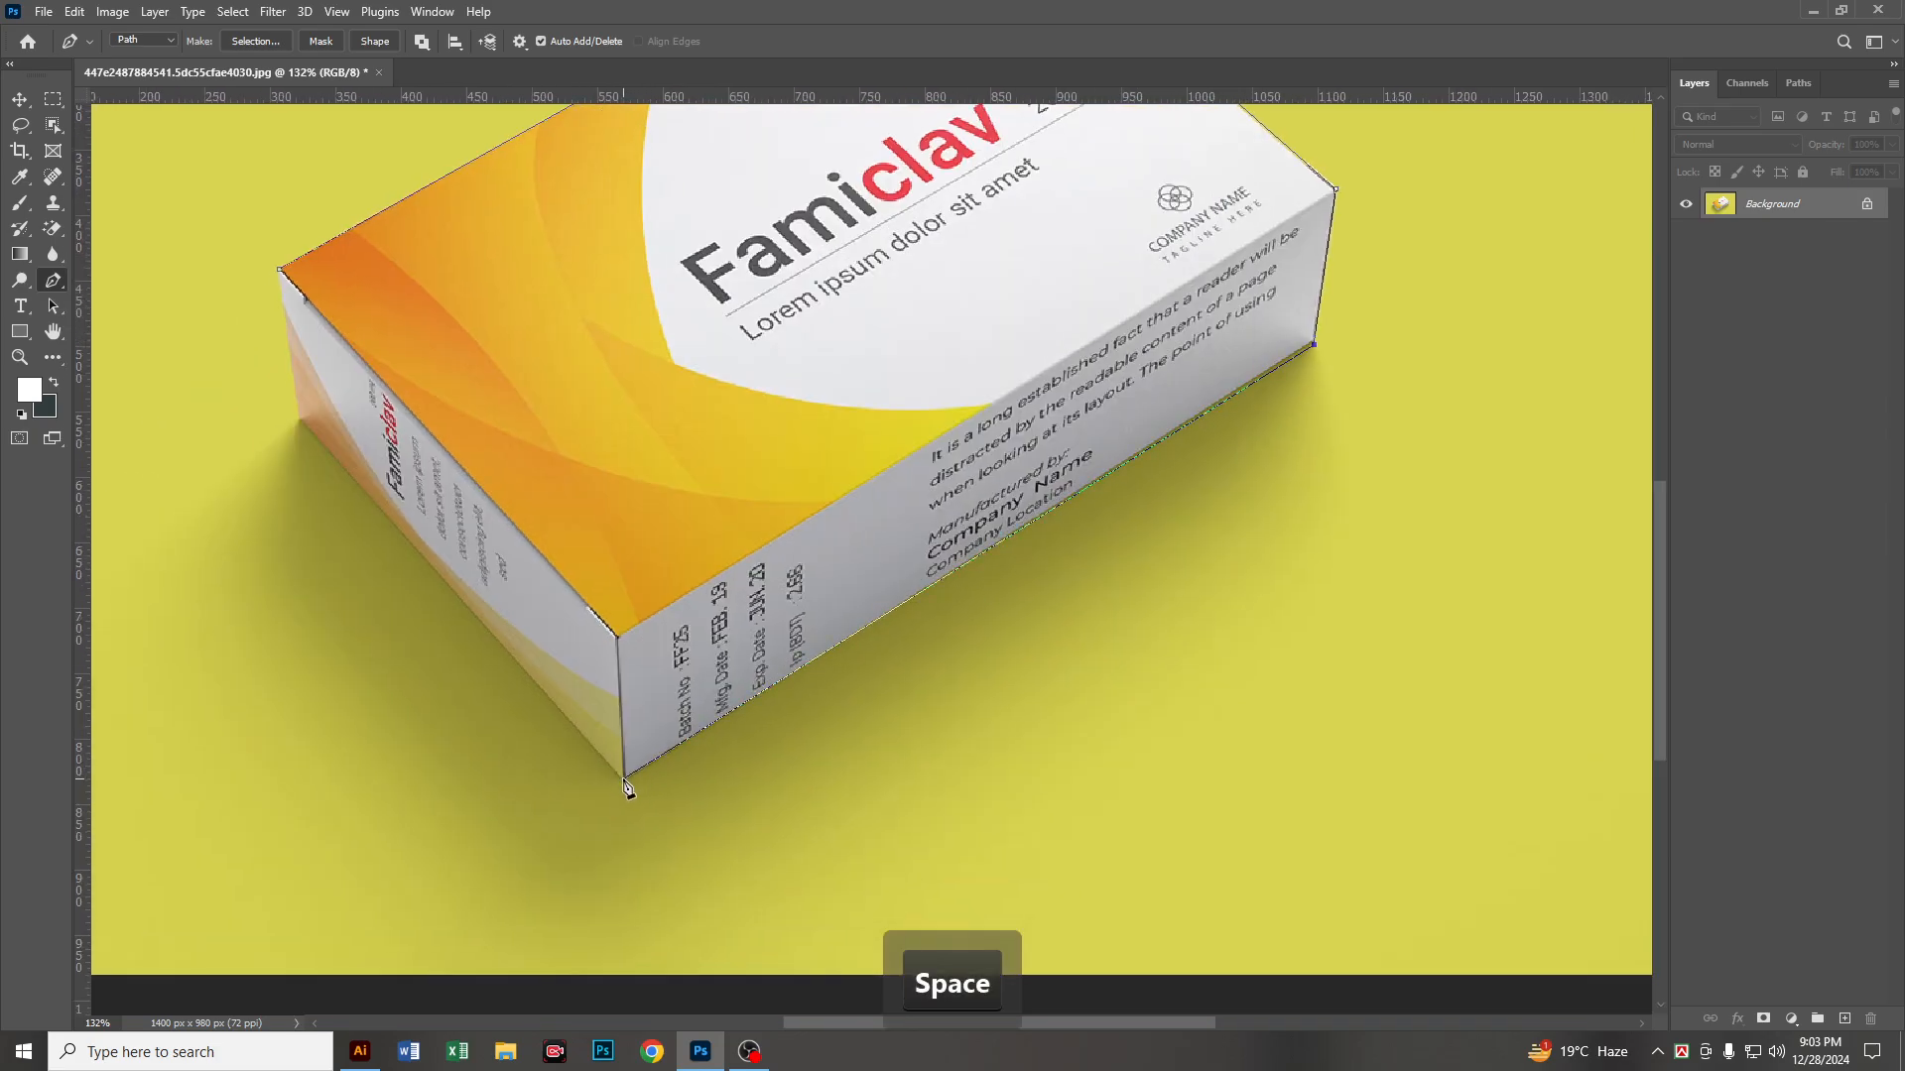
drag(550, 685, 693, 774)
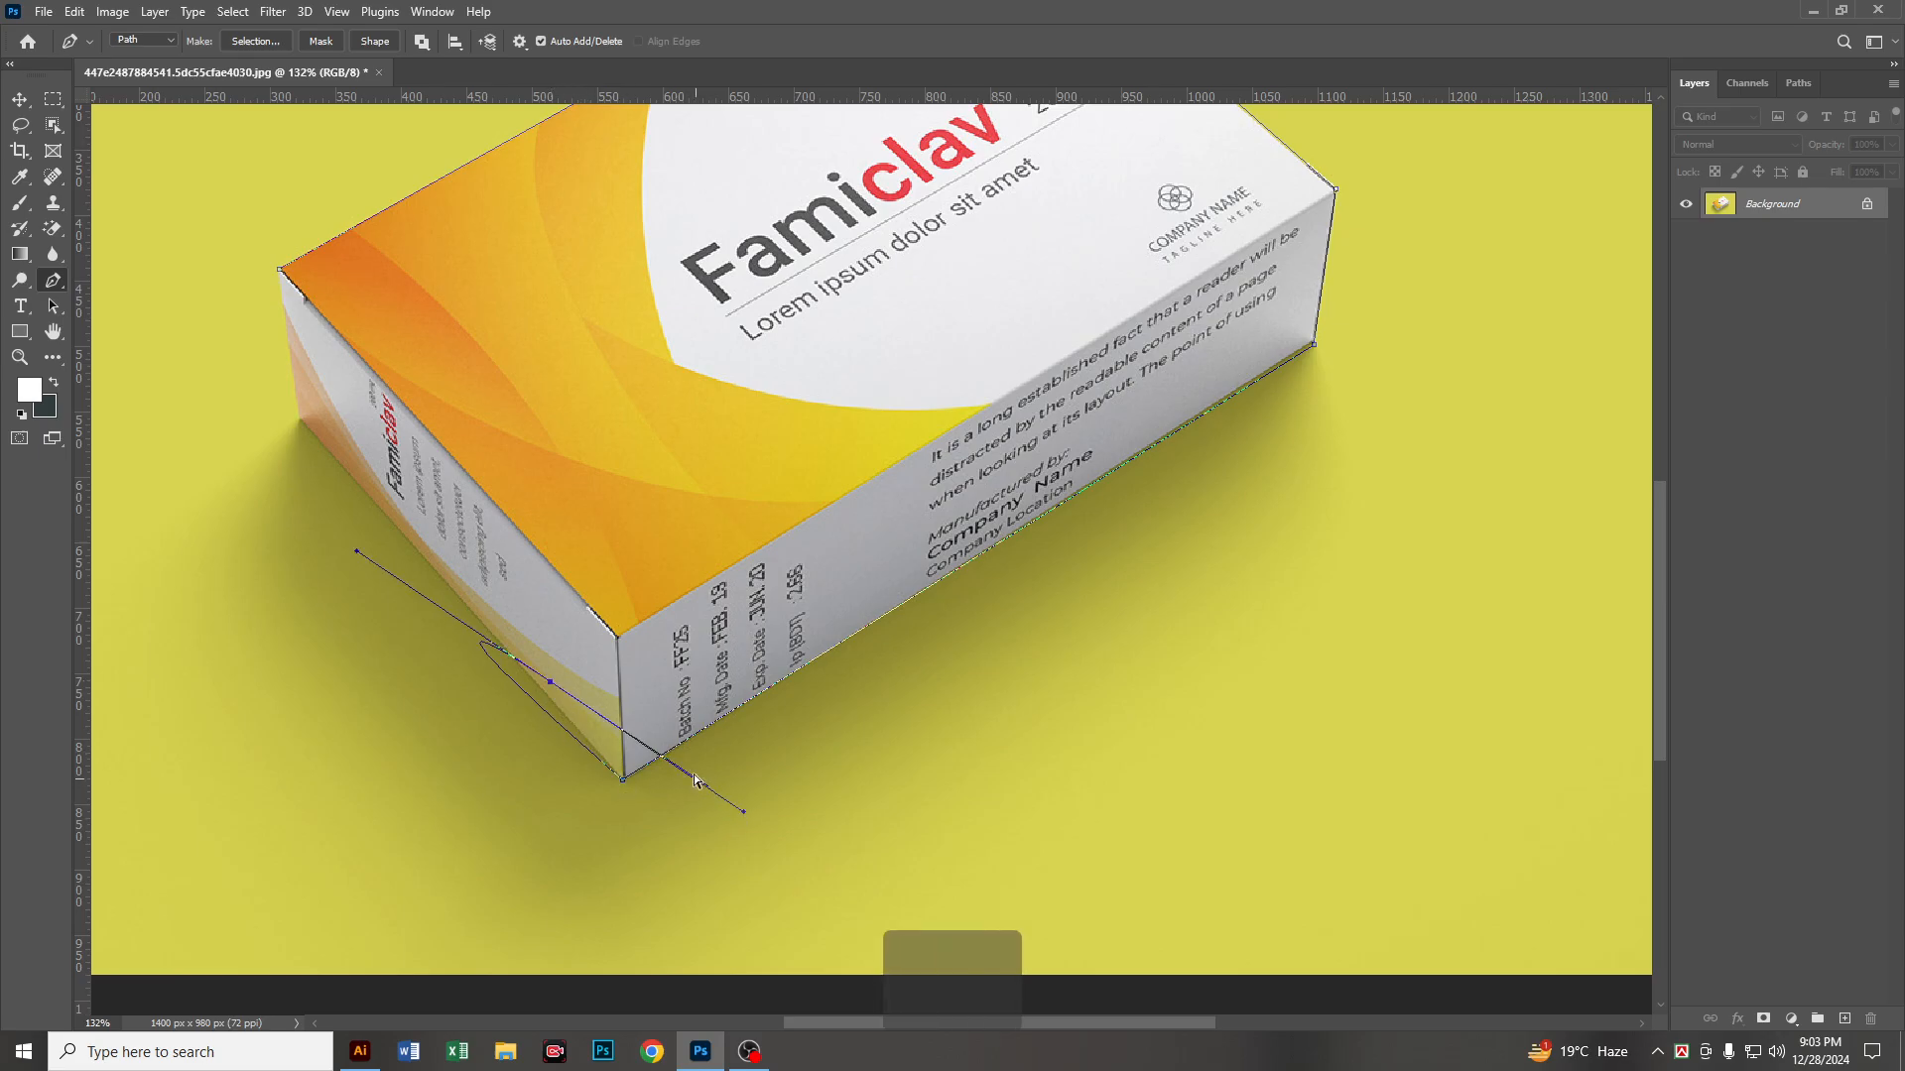
key(ctrl+z)
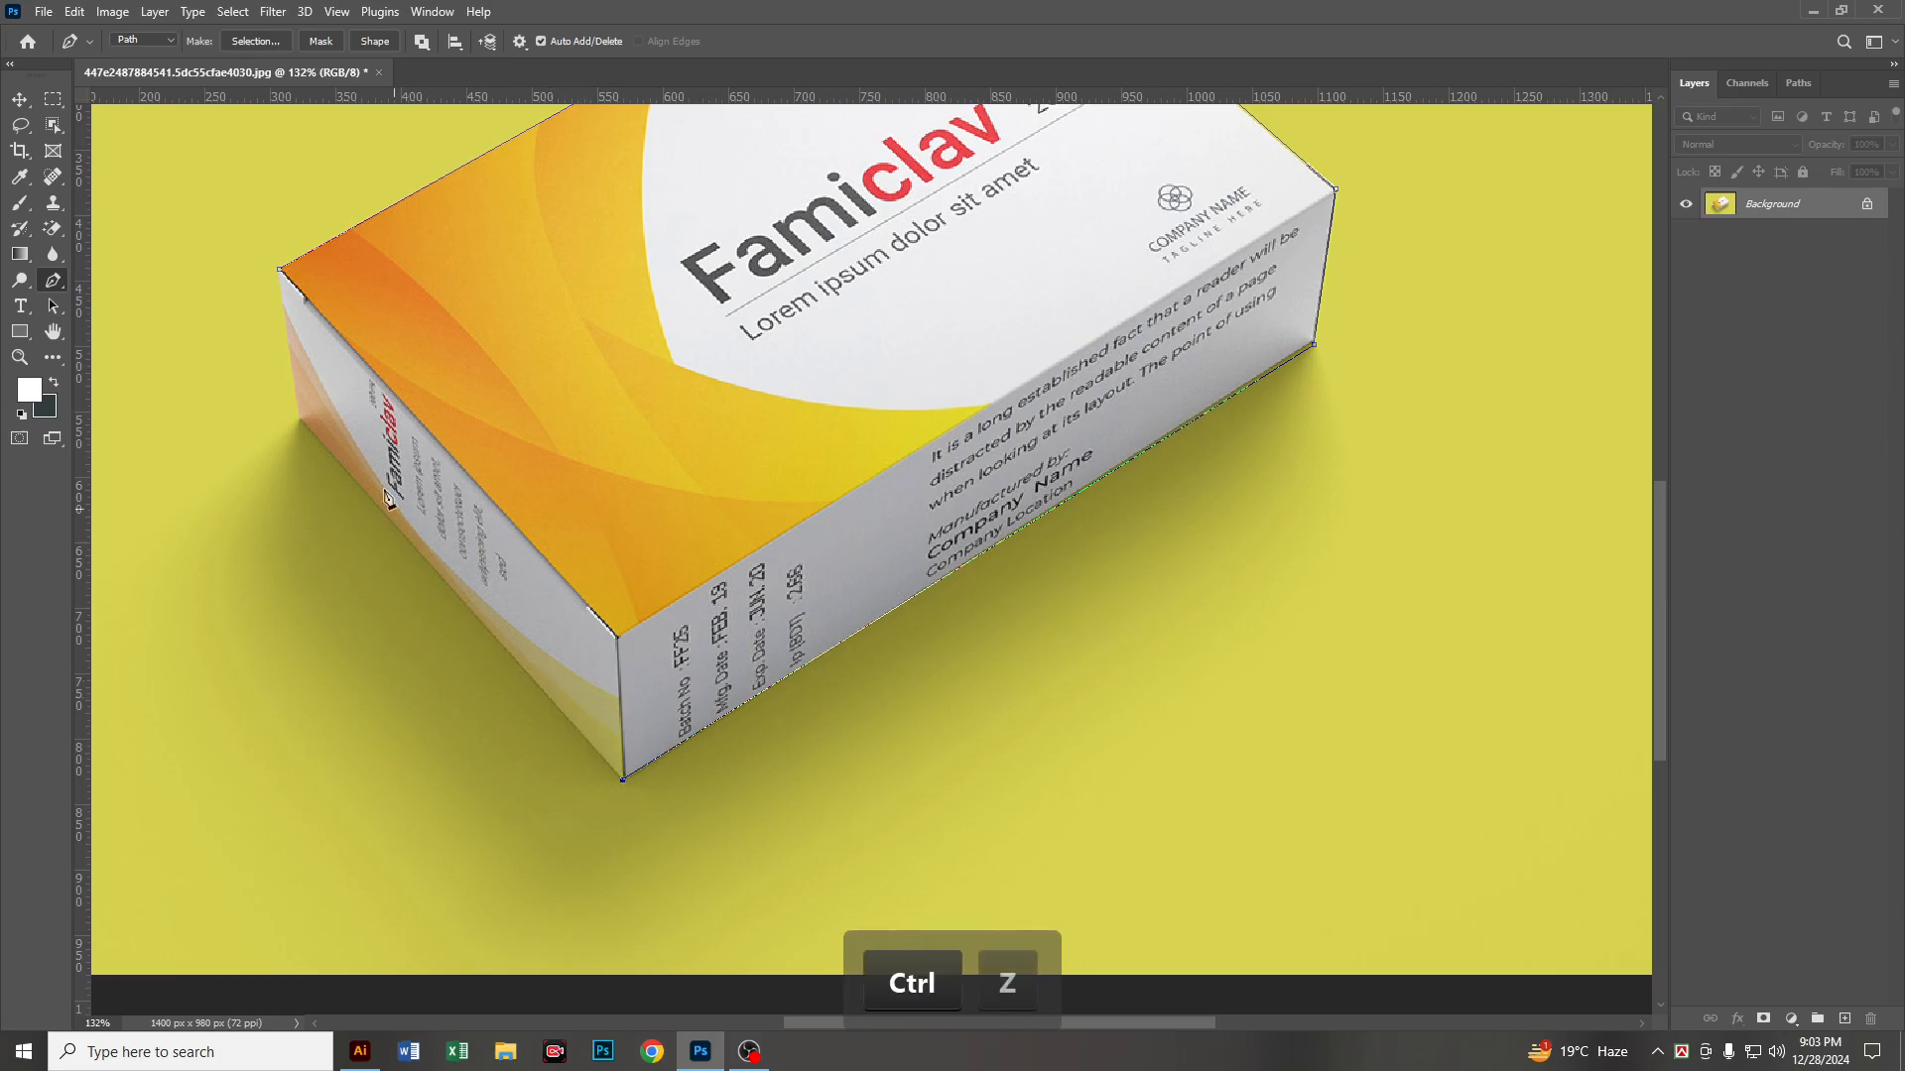
click(300, 422)
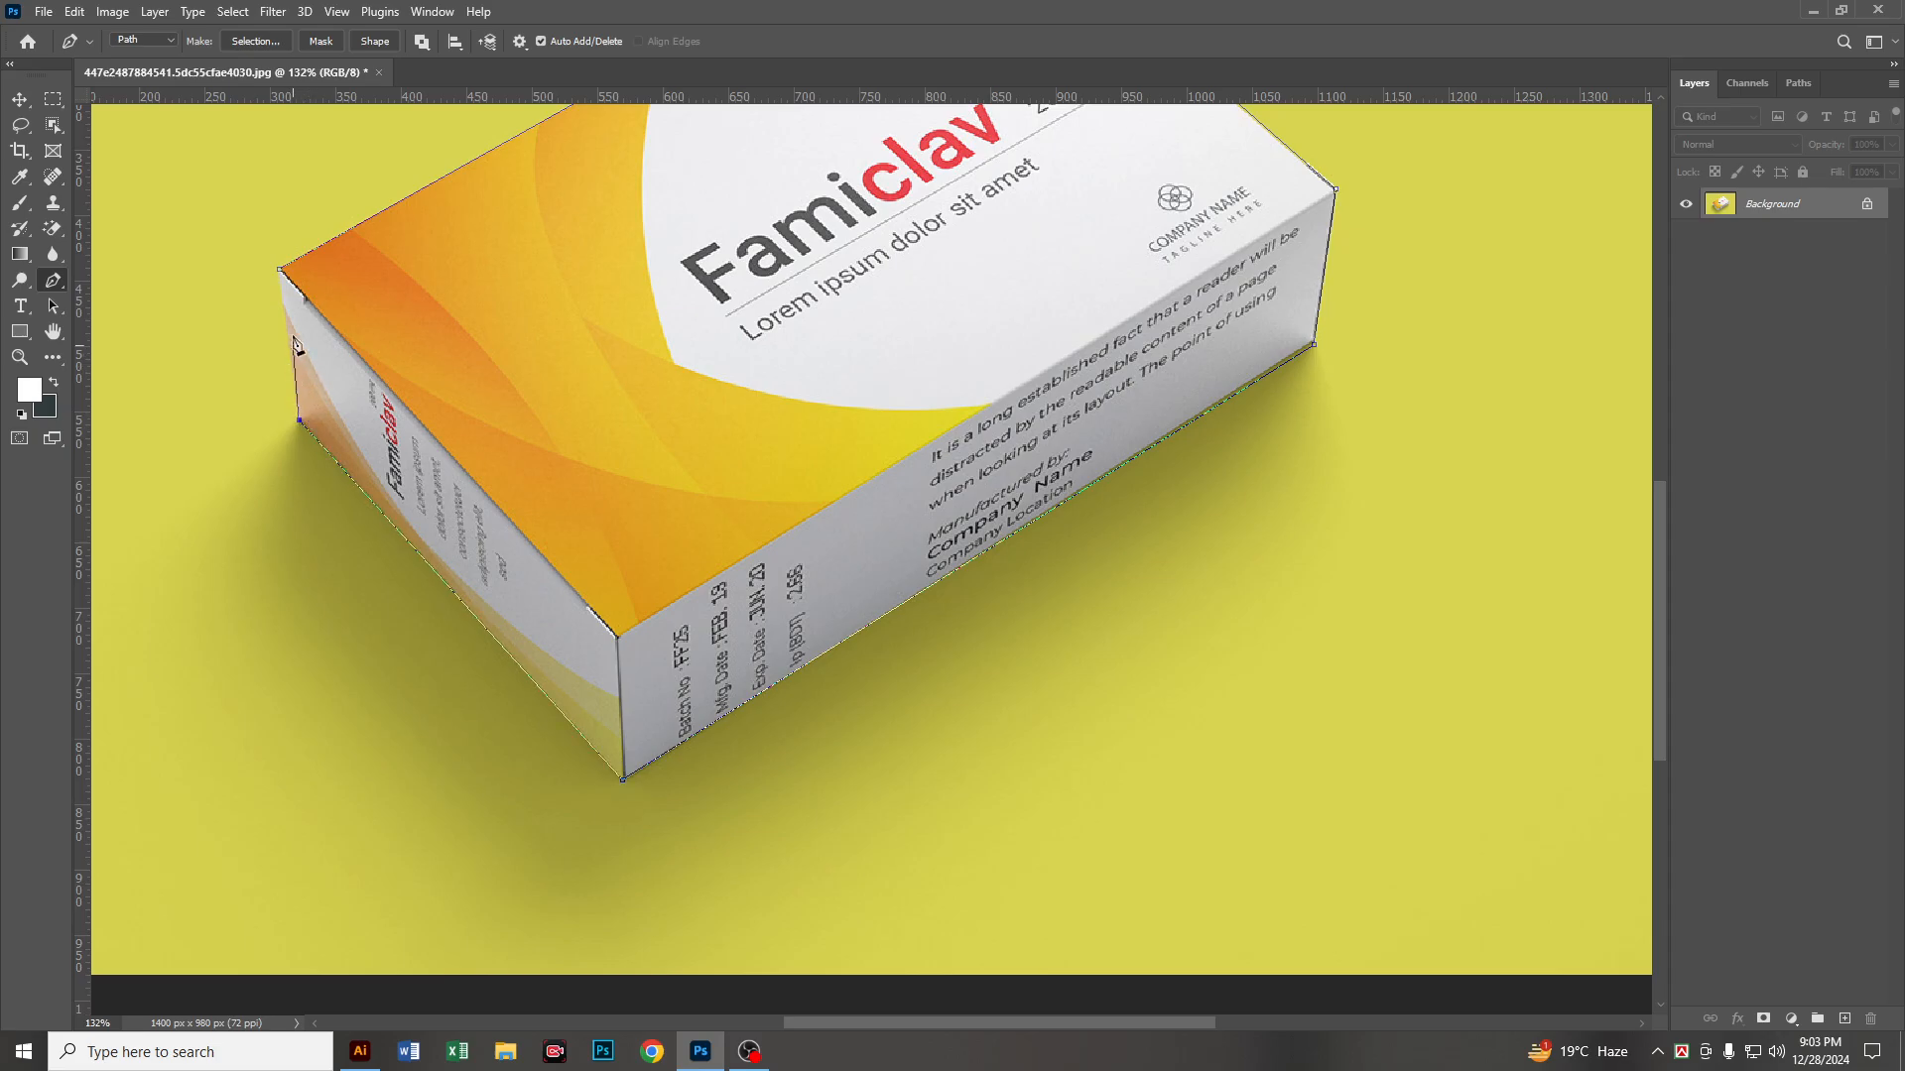
click(280, 269)
scroll(853, 676, down, 1)
scroll(852, 671, down, 2)
drag(875, 443, 1004, 590)
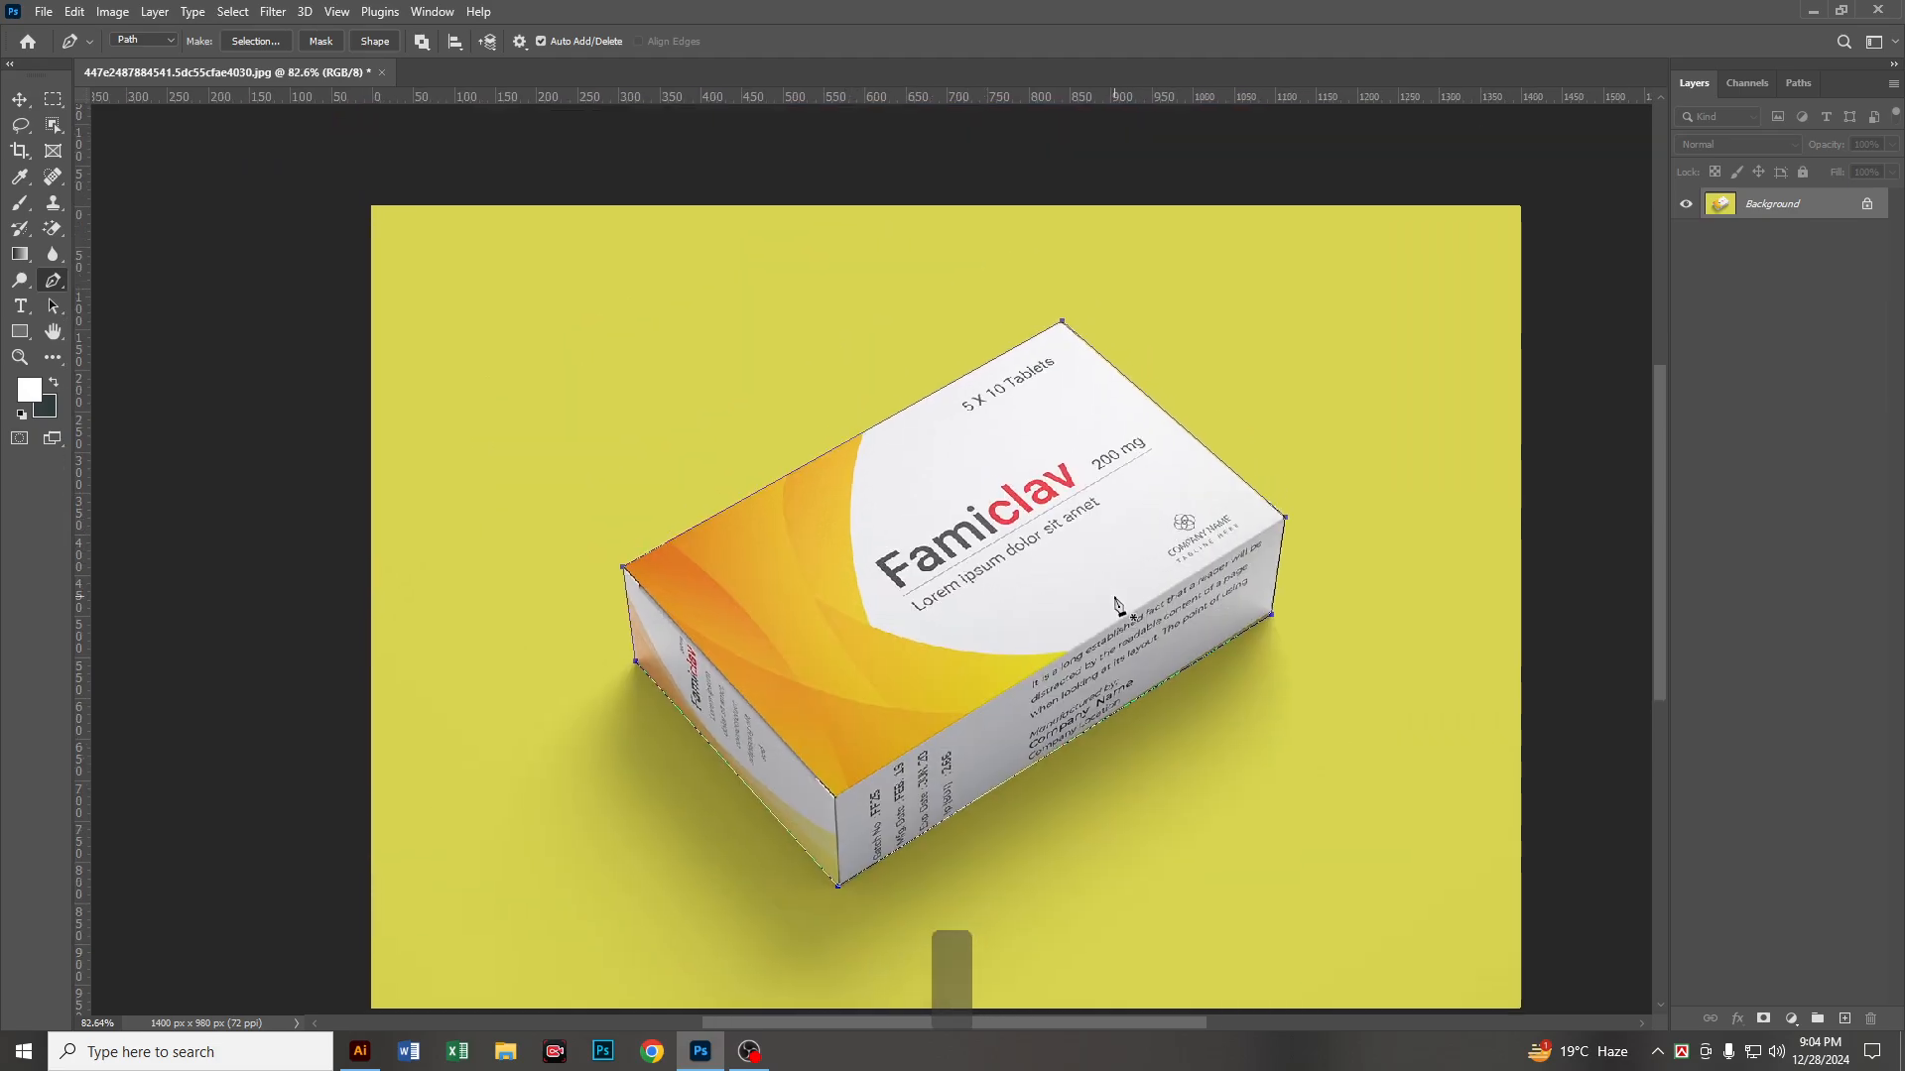
Step: Convert the closed box path into a selection and feather it by 0.5 pixels
key(ctrl+Return)
key(ctrl+Return)
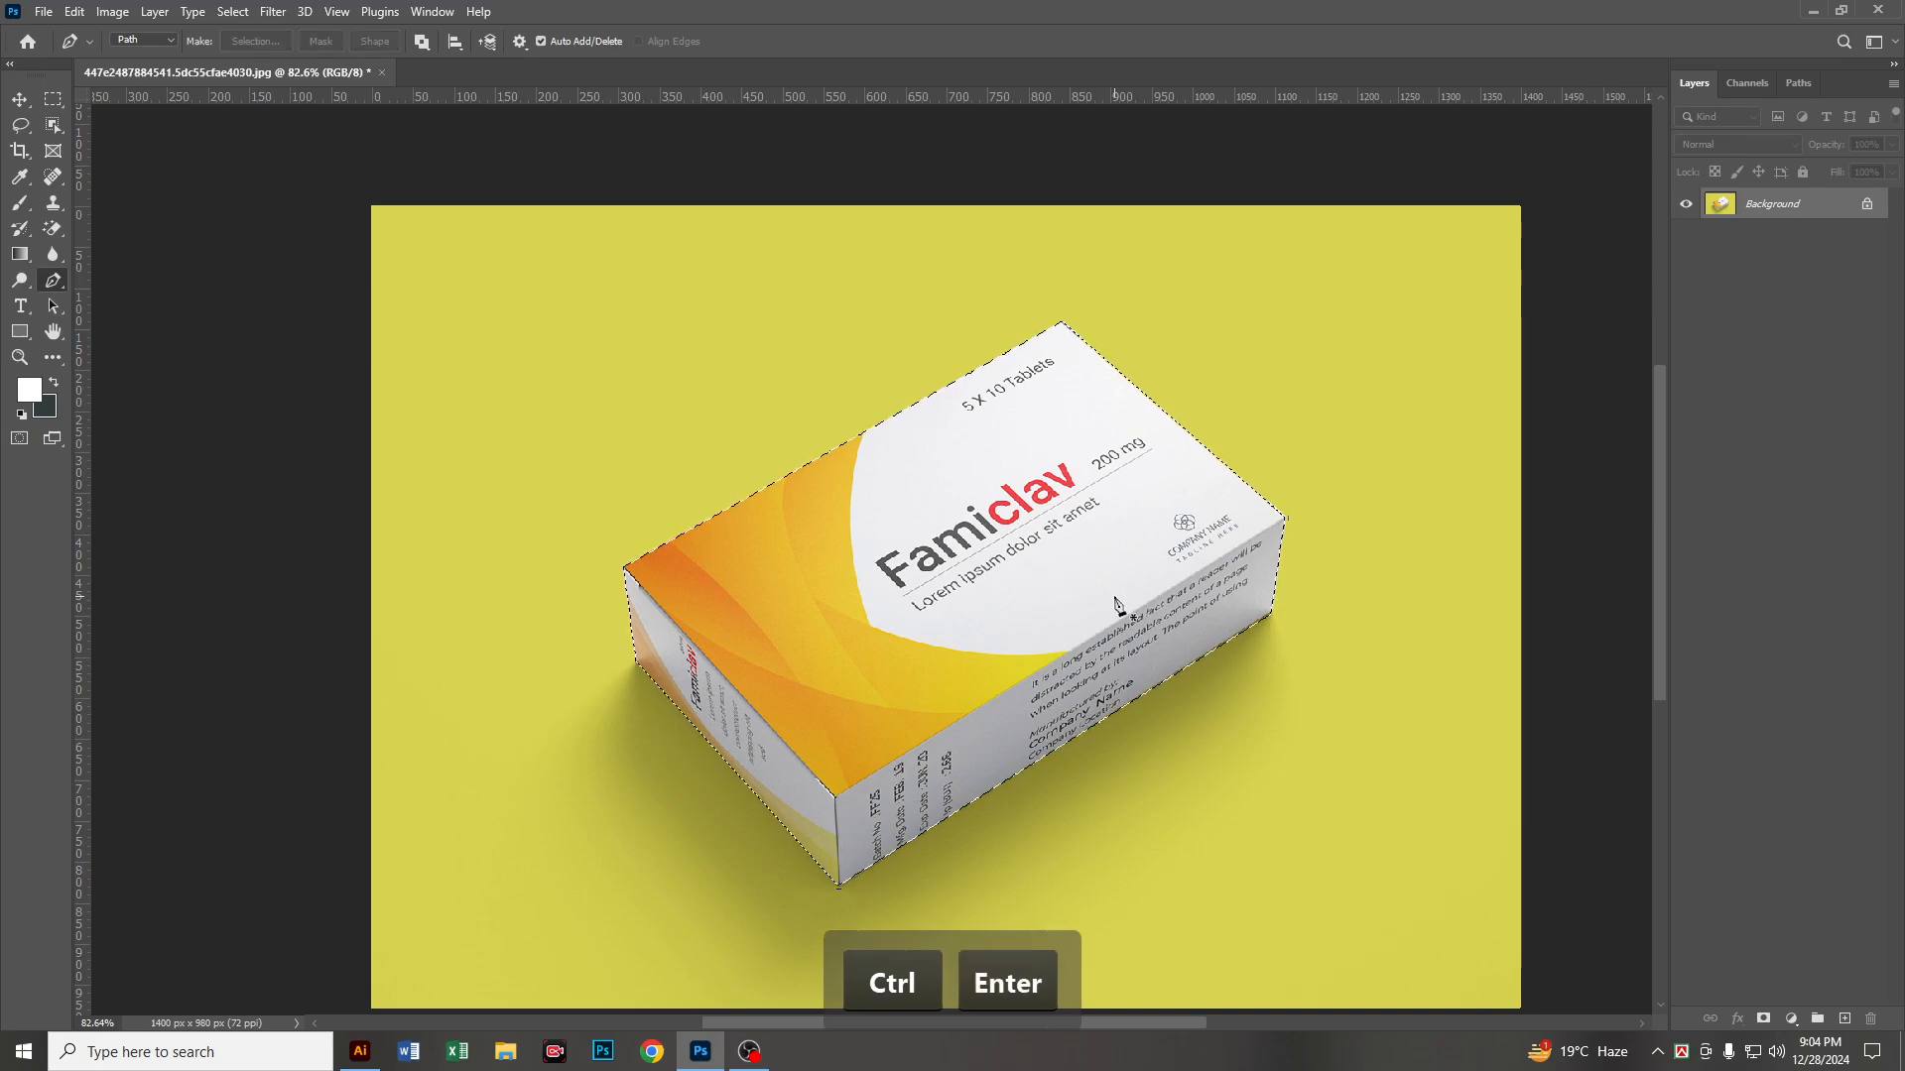
key(shift+F6)
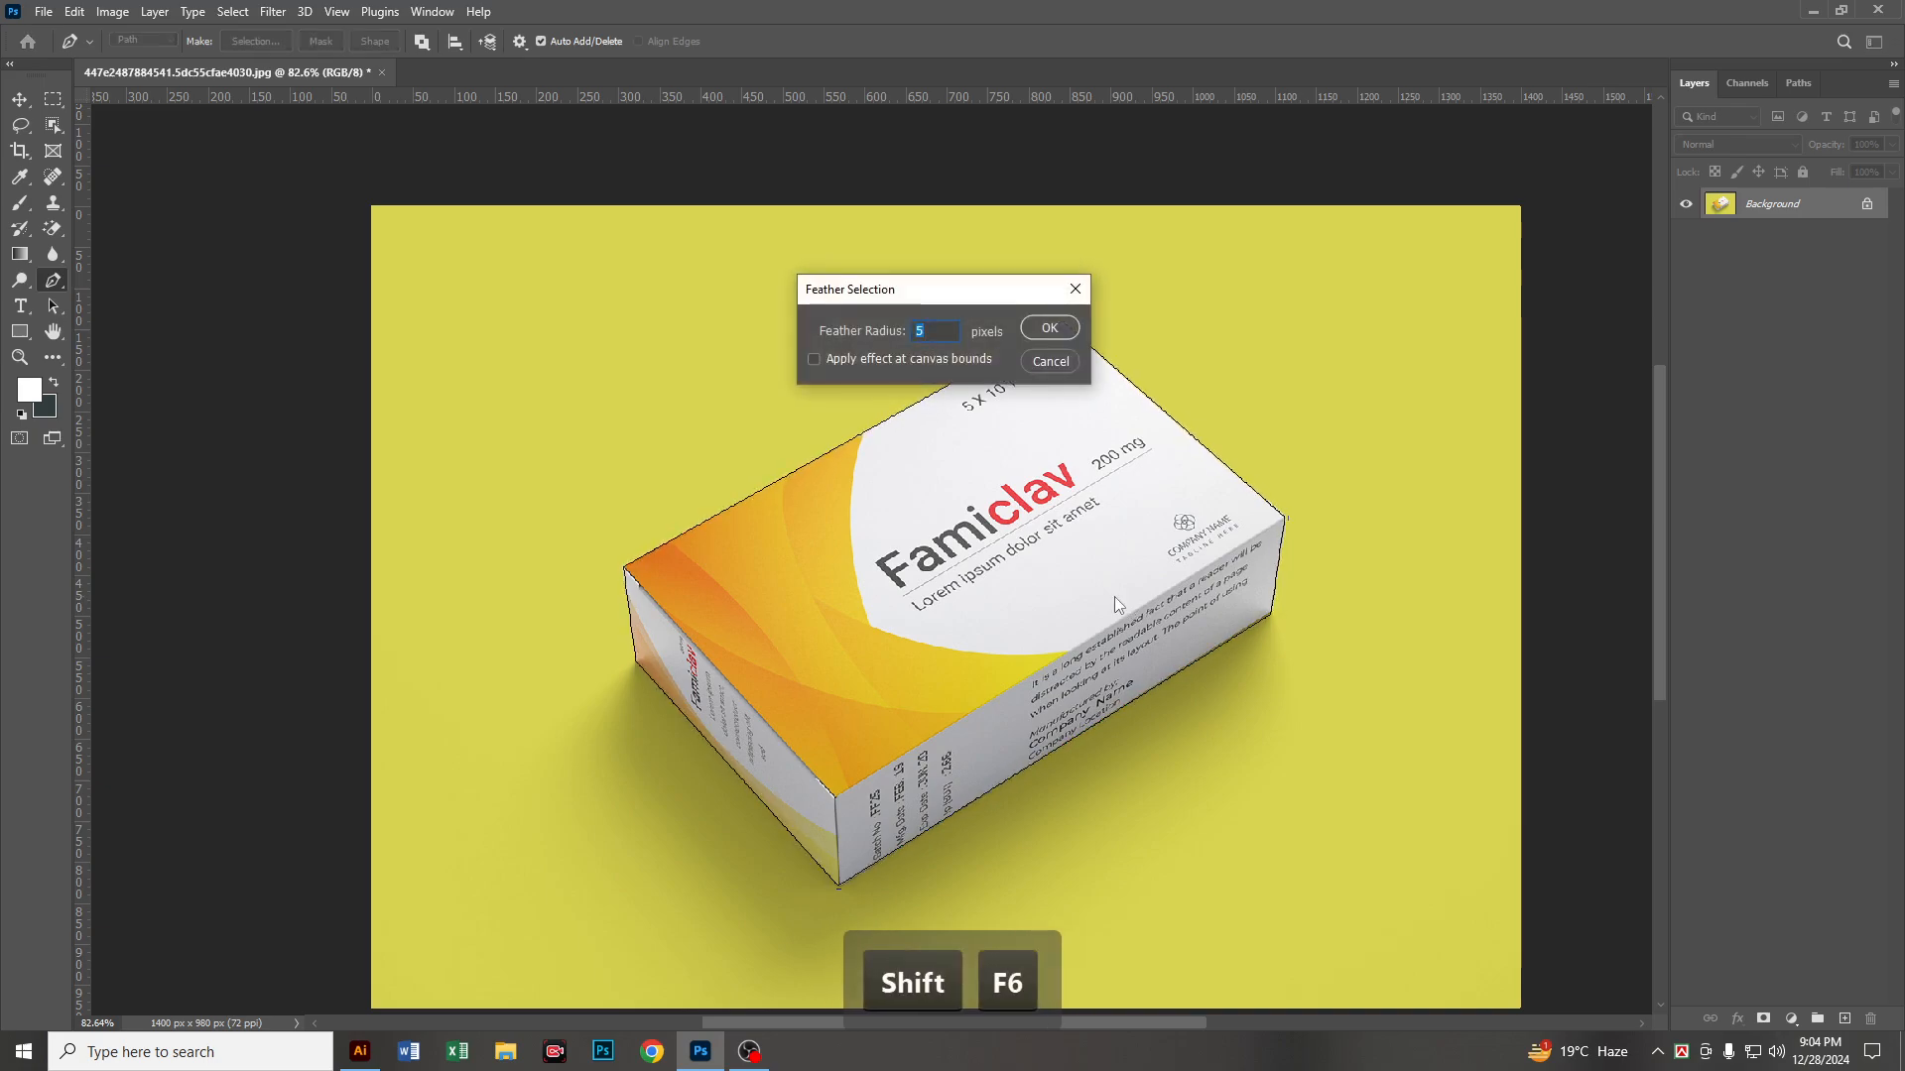
text(0.5)
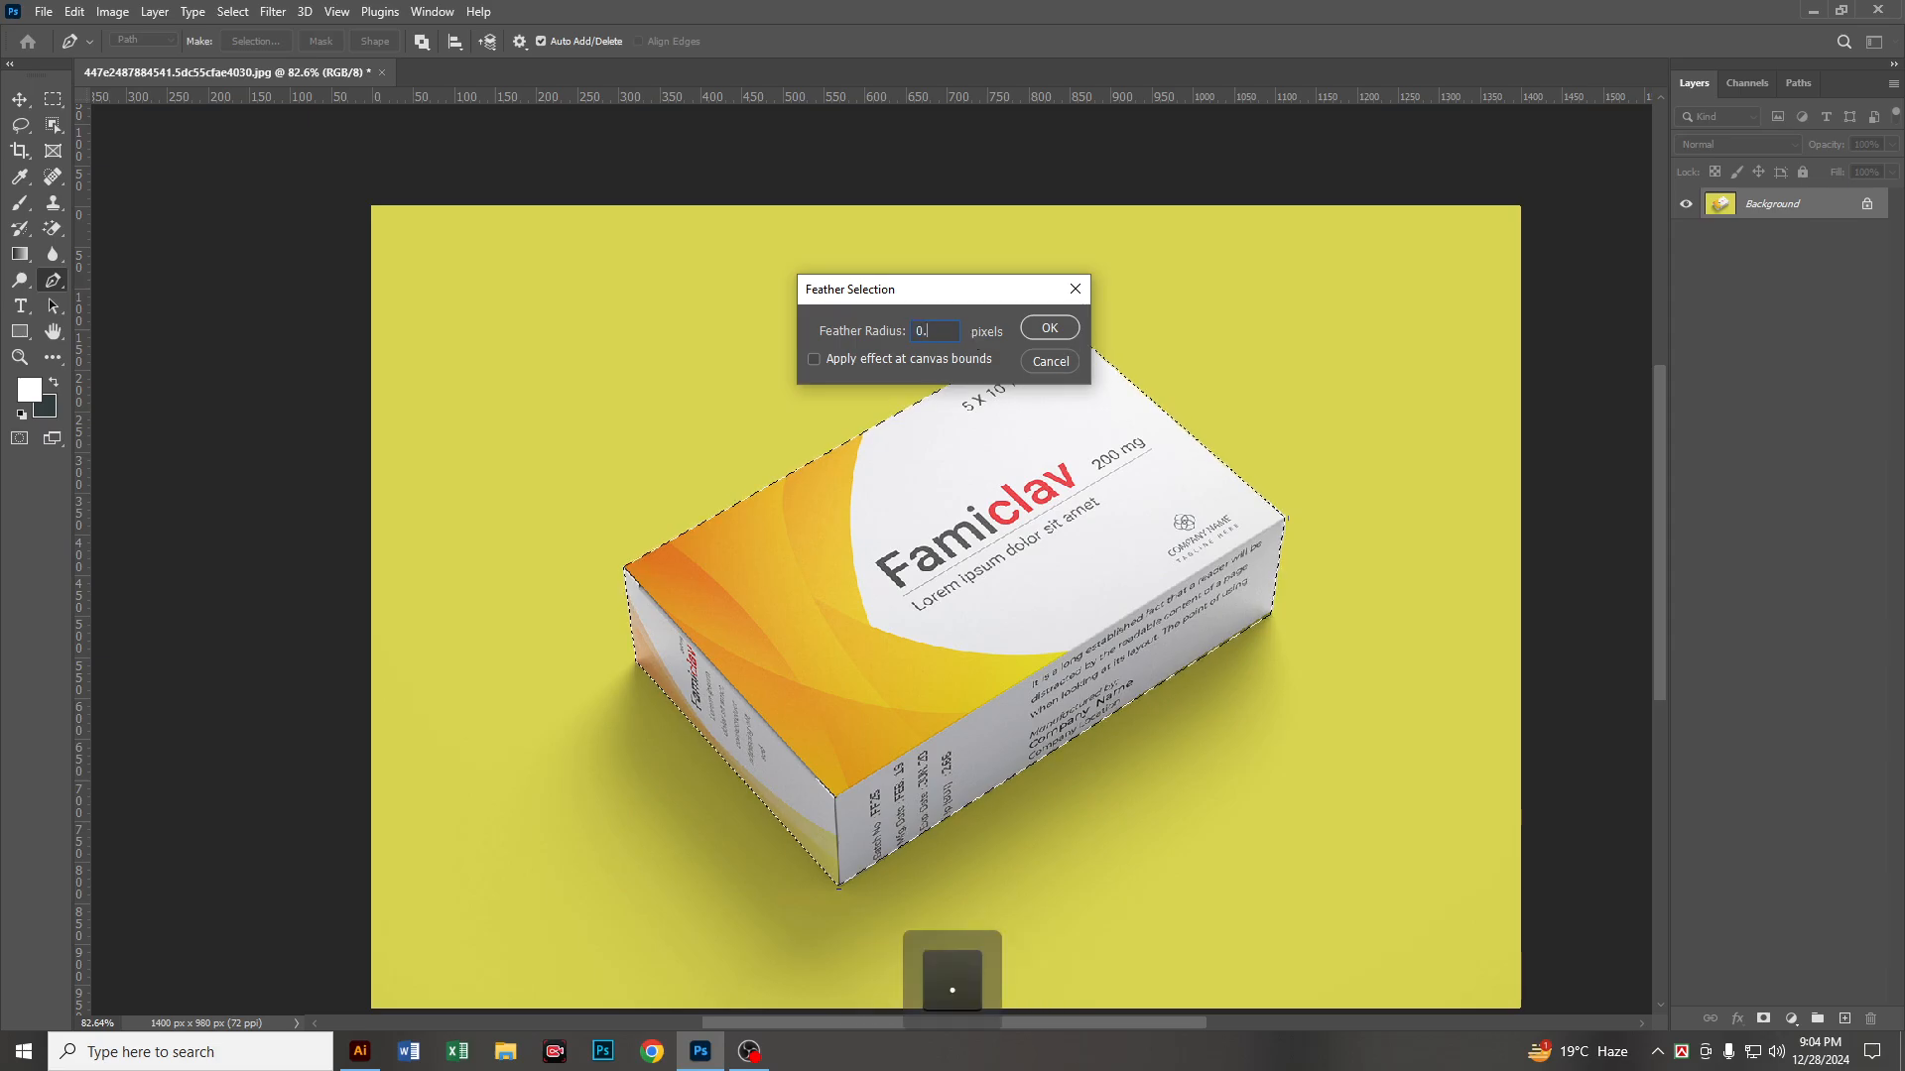
click(1048, 328)
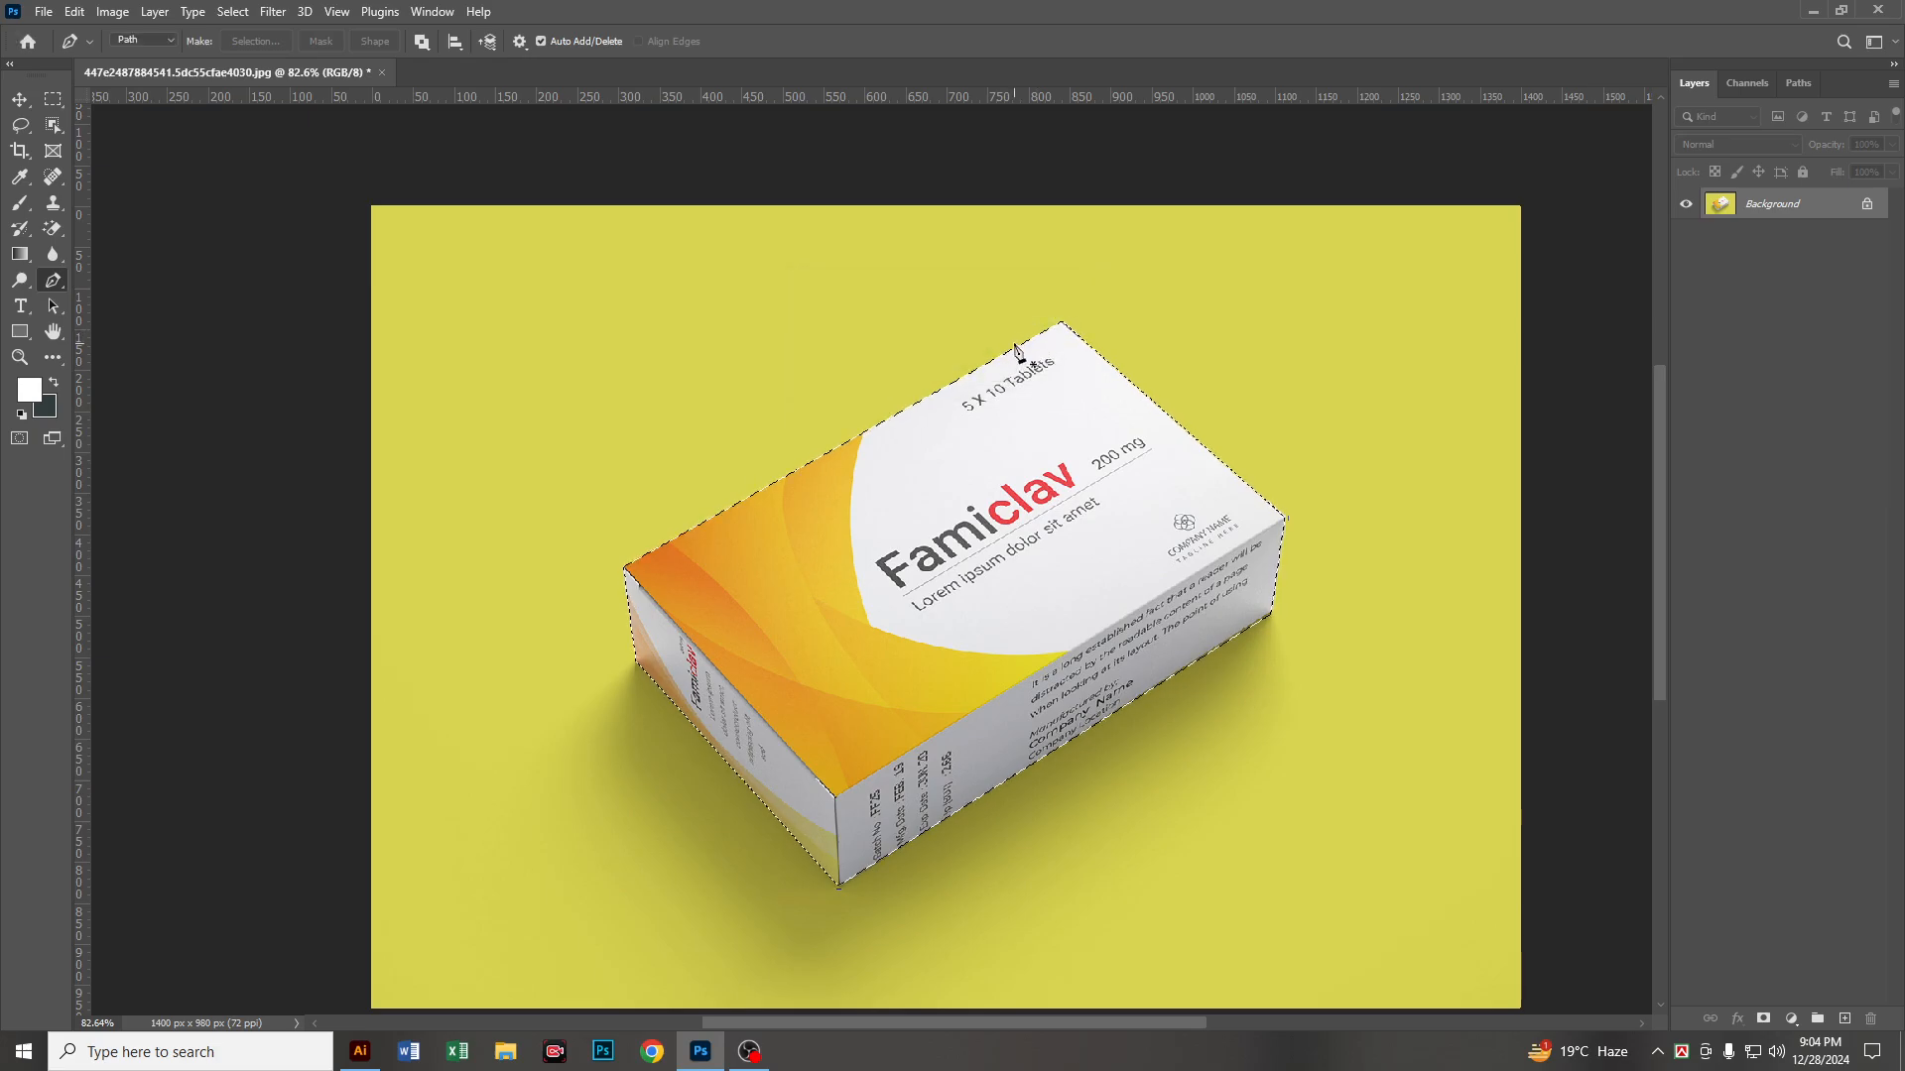
Step: Copy the selected box onto its own new layer, and make the Background layer active
key(ctrl)
key(ctrl+j)
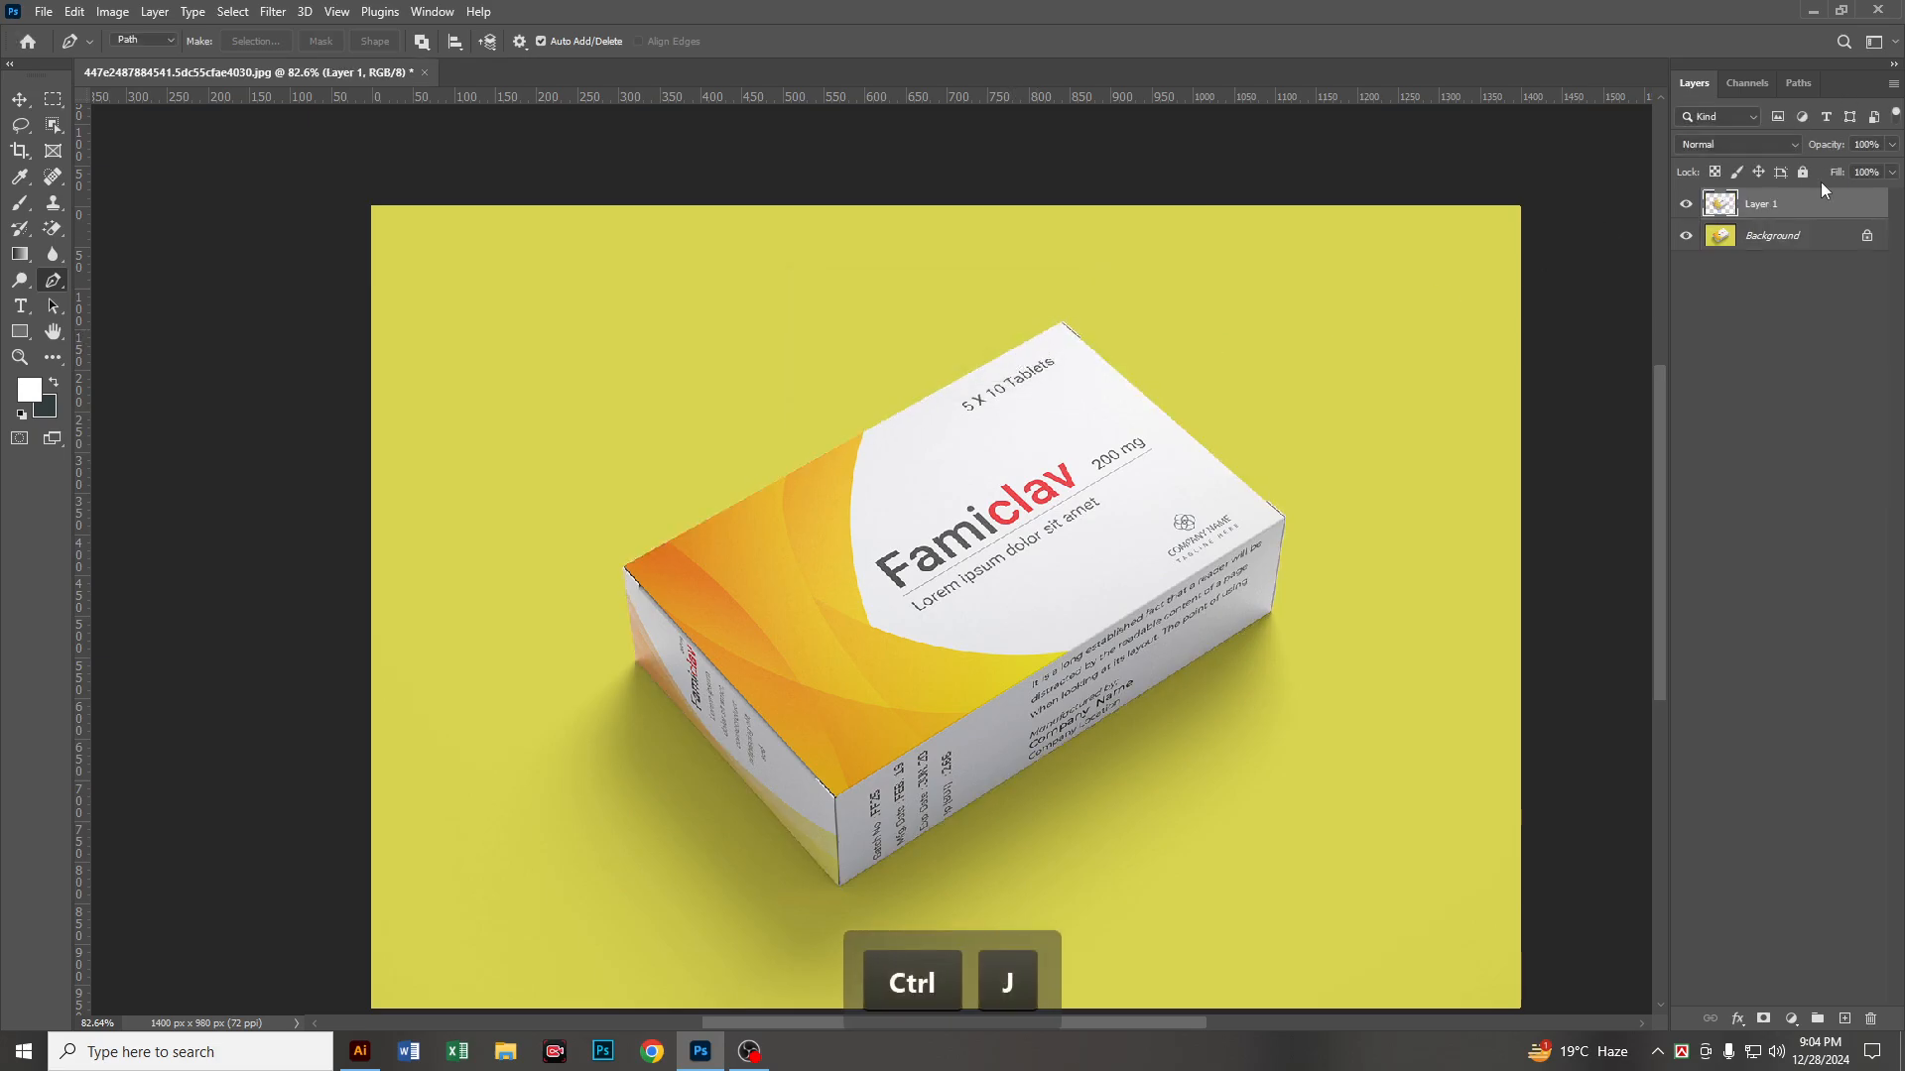
click(1800, 248)
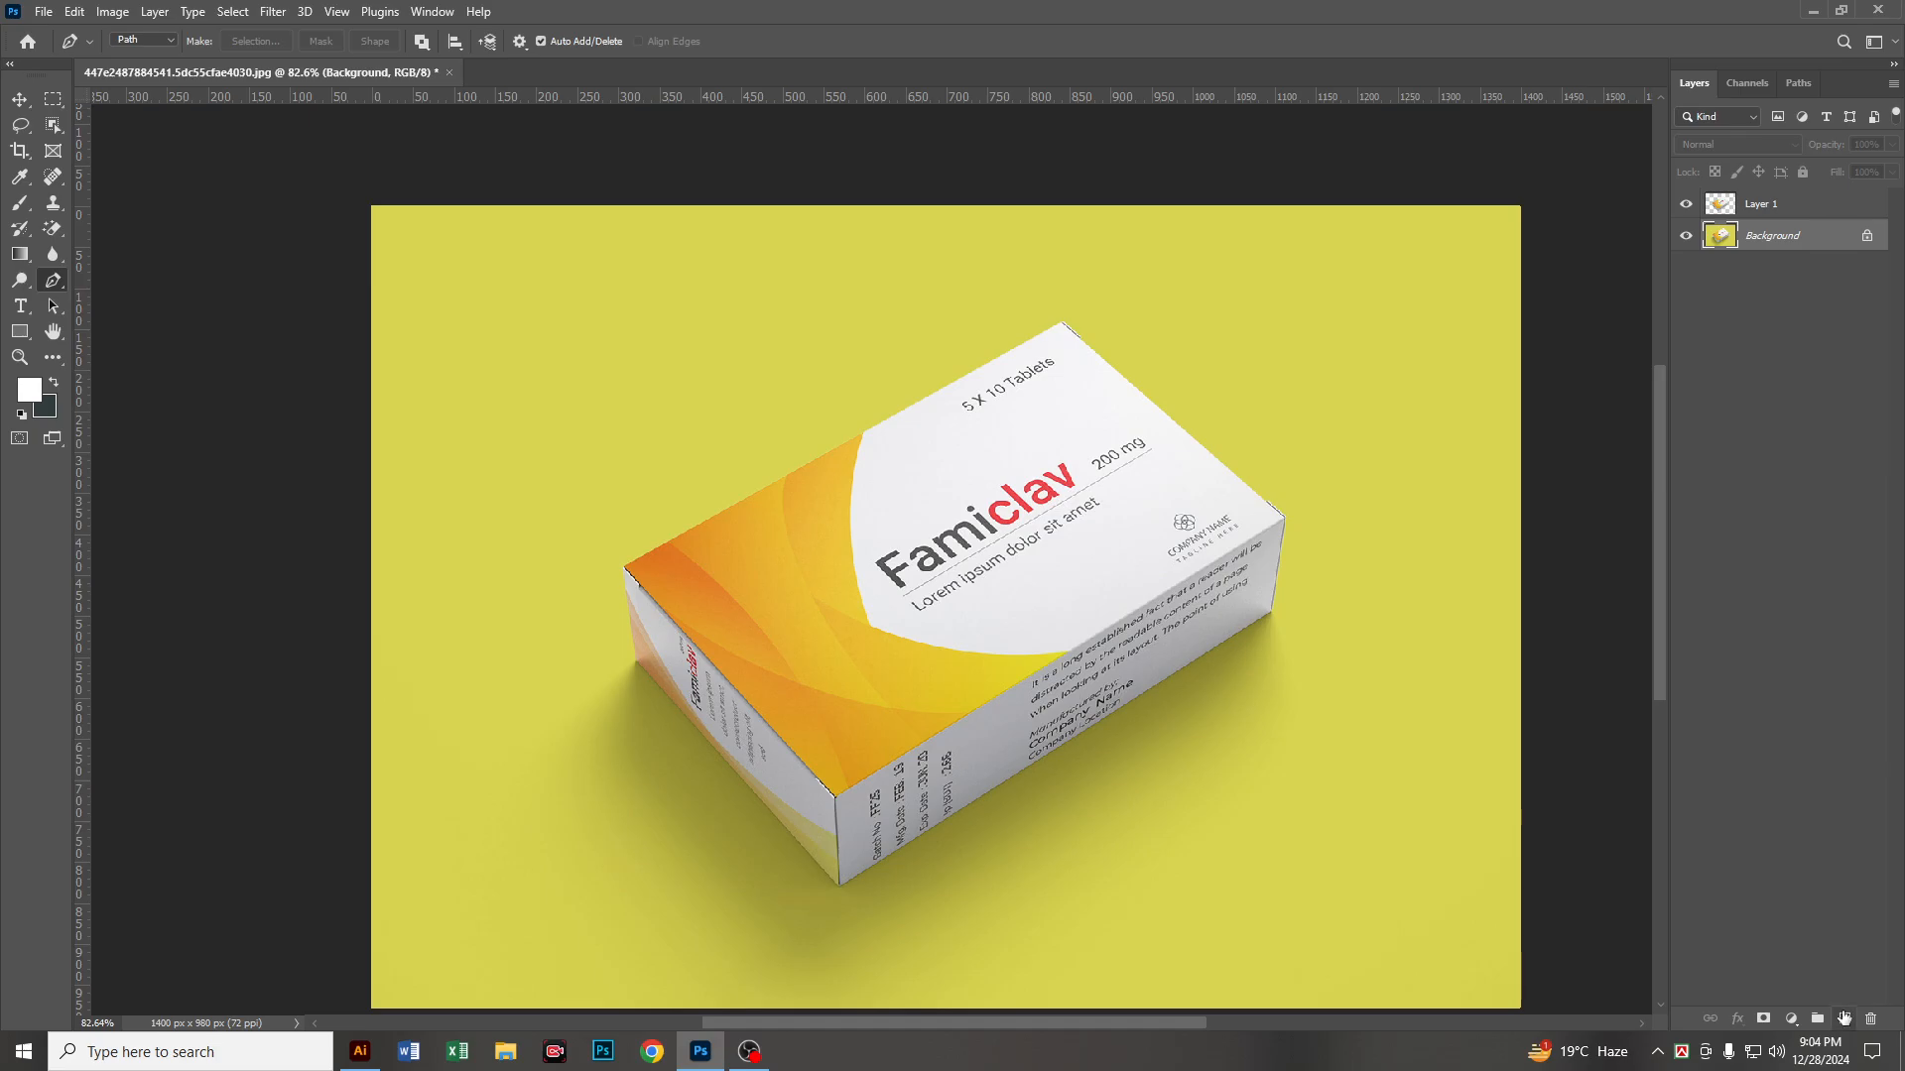
Step: Add a new layer between the box cutout and the Background, and fill it with white as the background colour
click(1844, 1018)
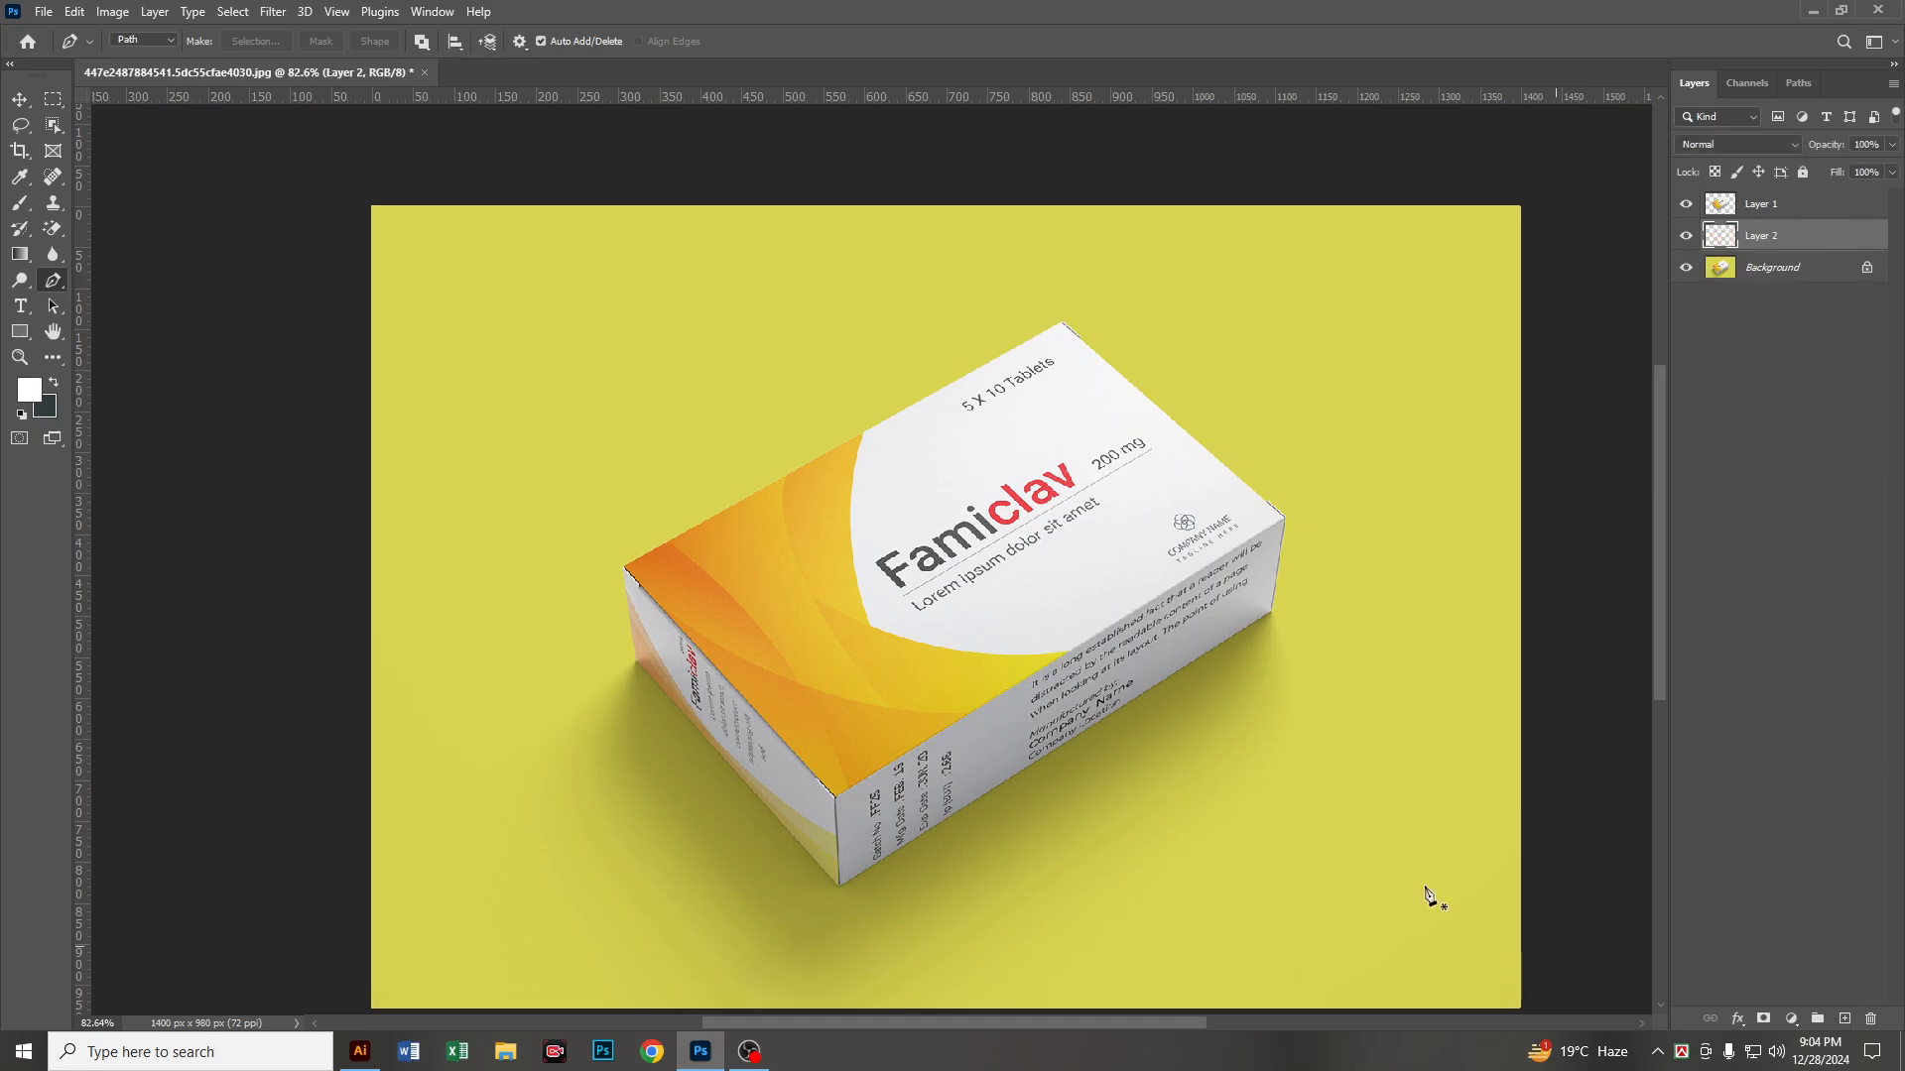
click(46, 406)
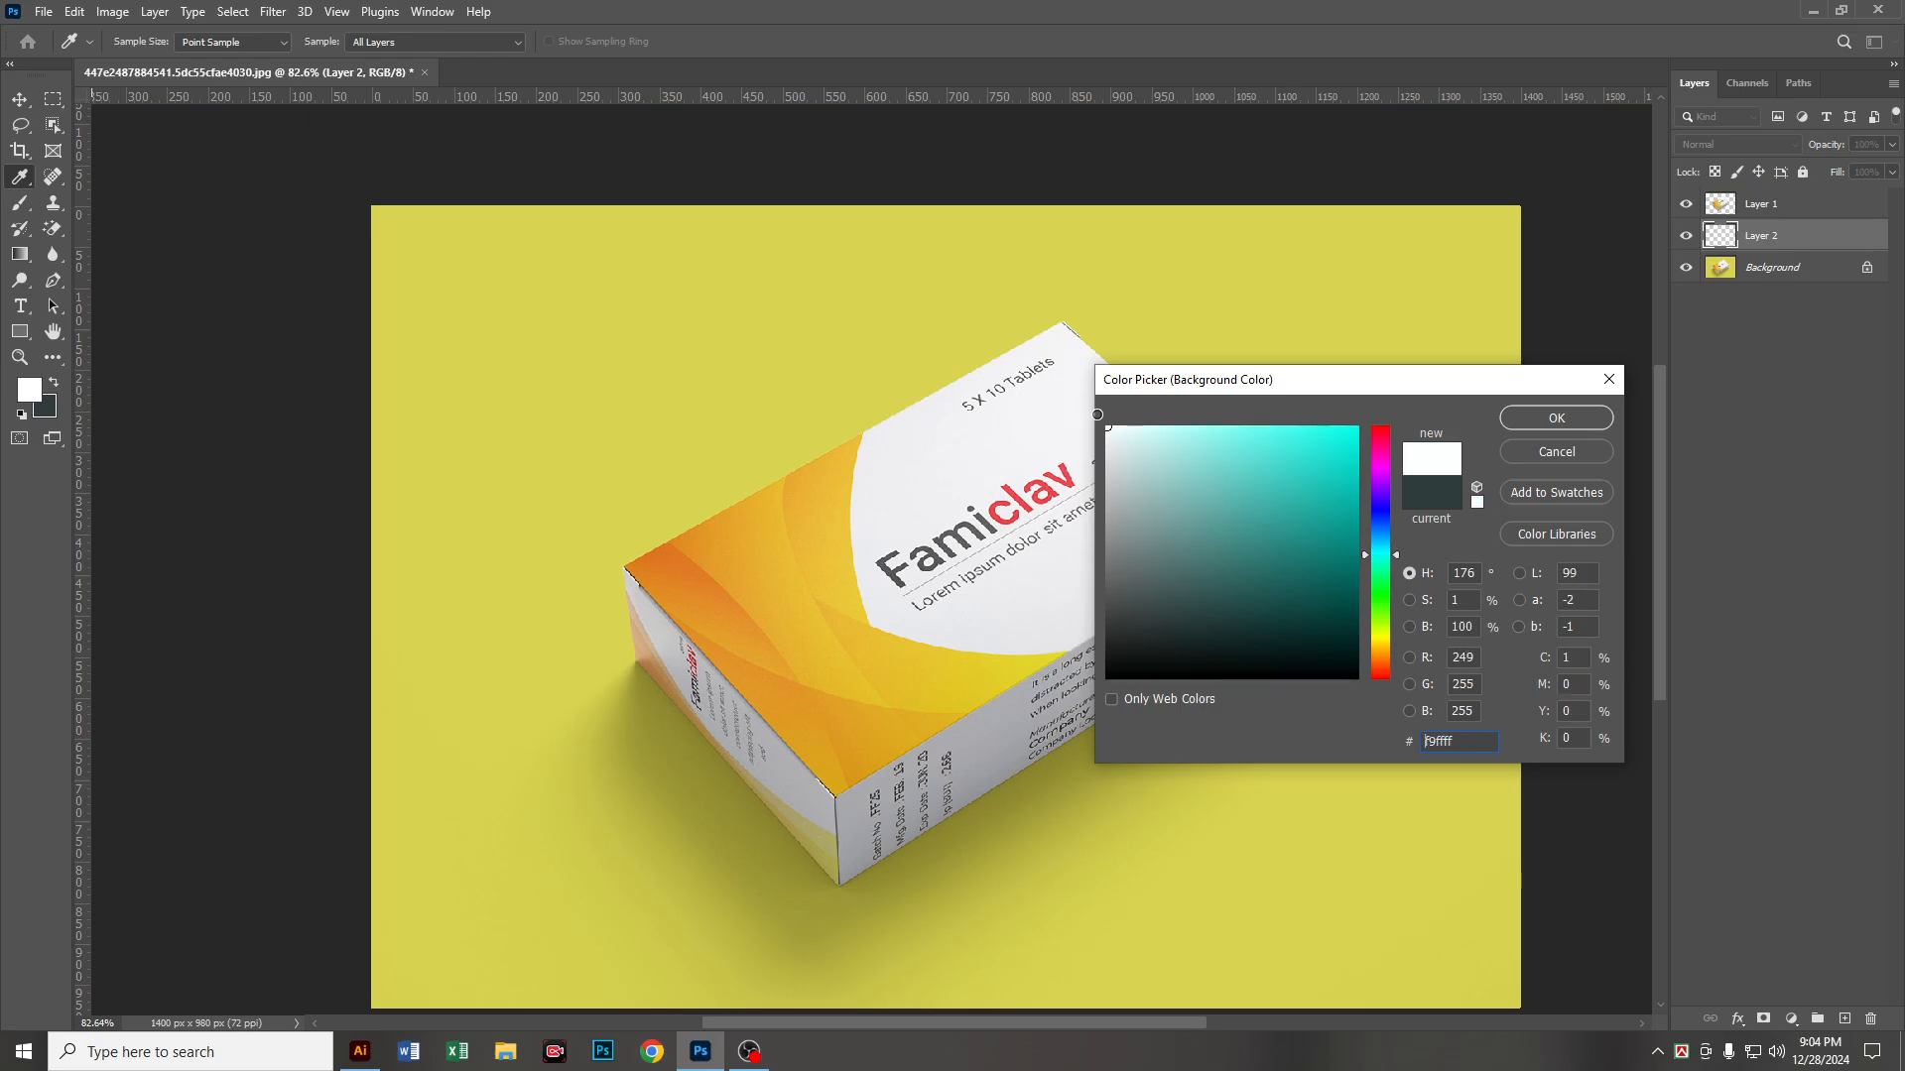
drag(1097, 414, 1092, 409)
click(1516, 420)
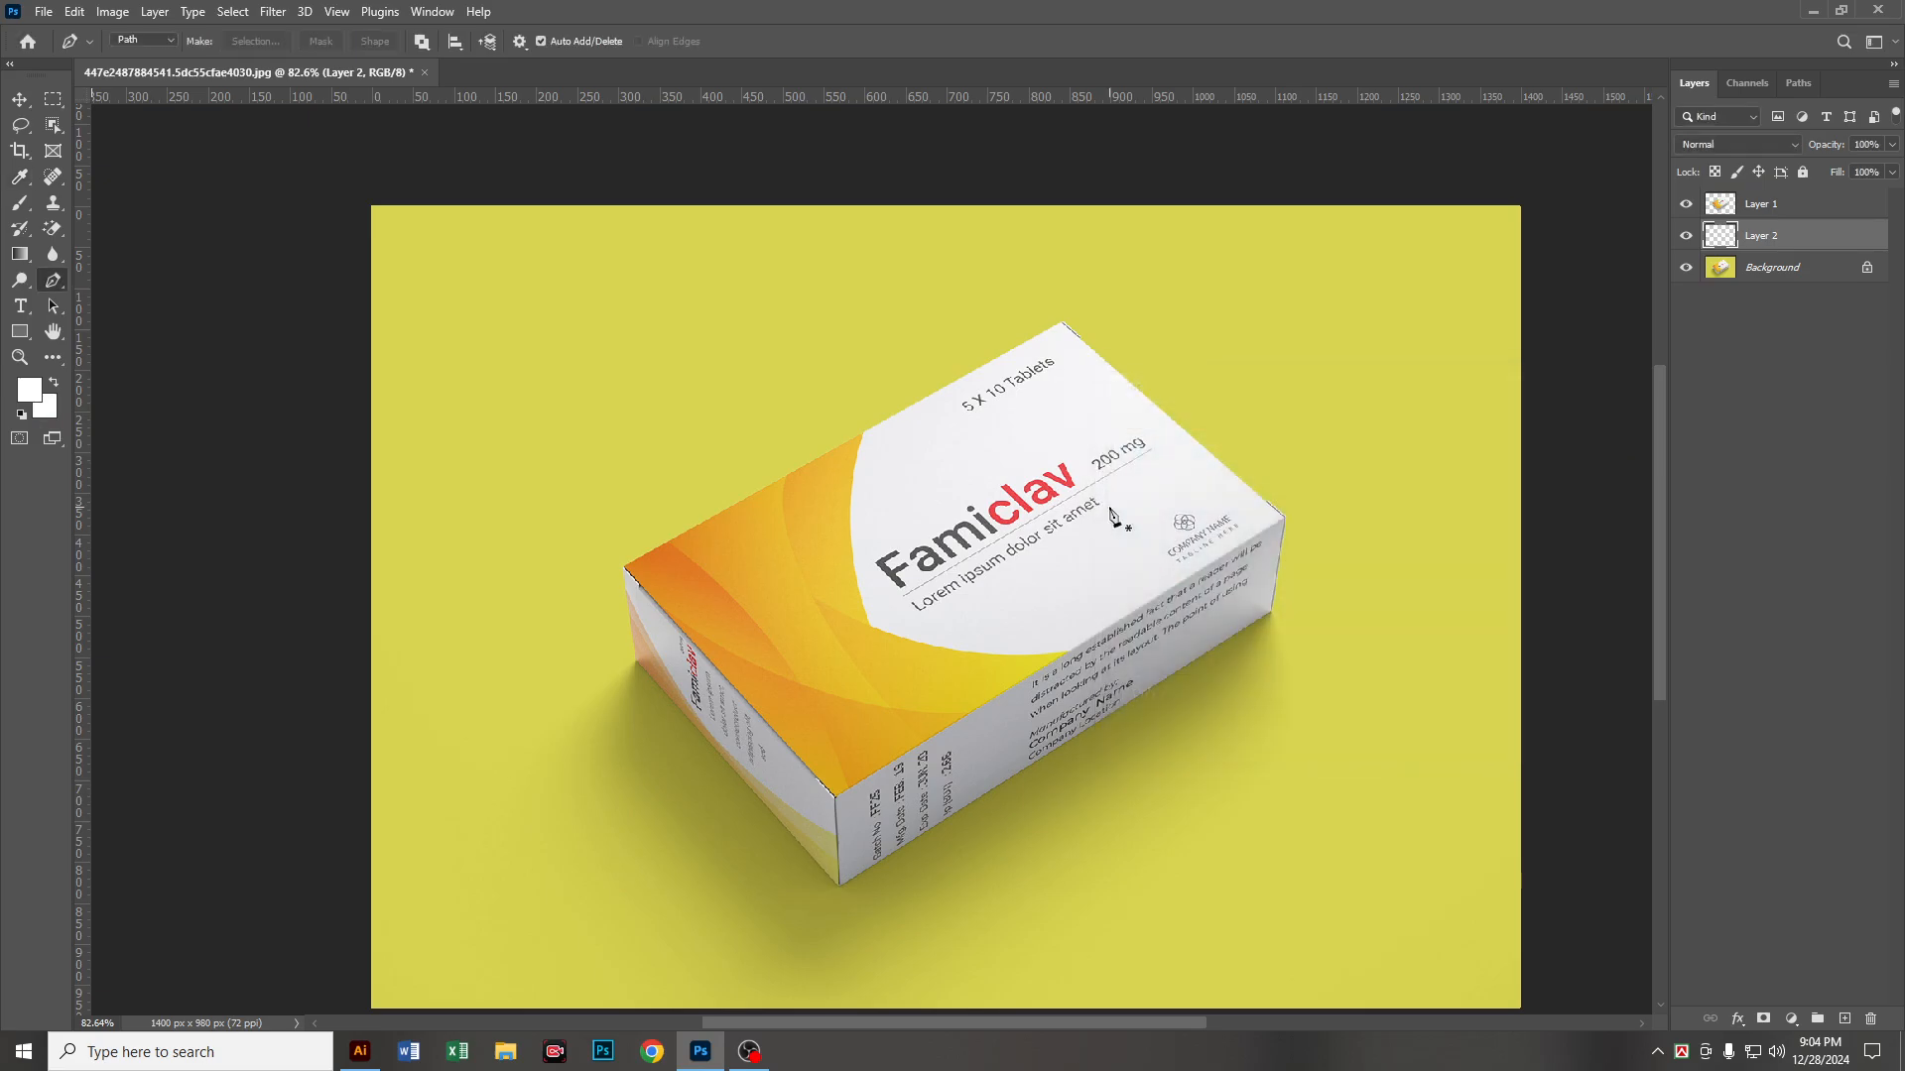
key(ctrl+Delete)
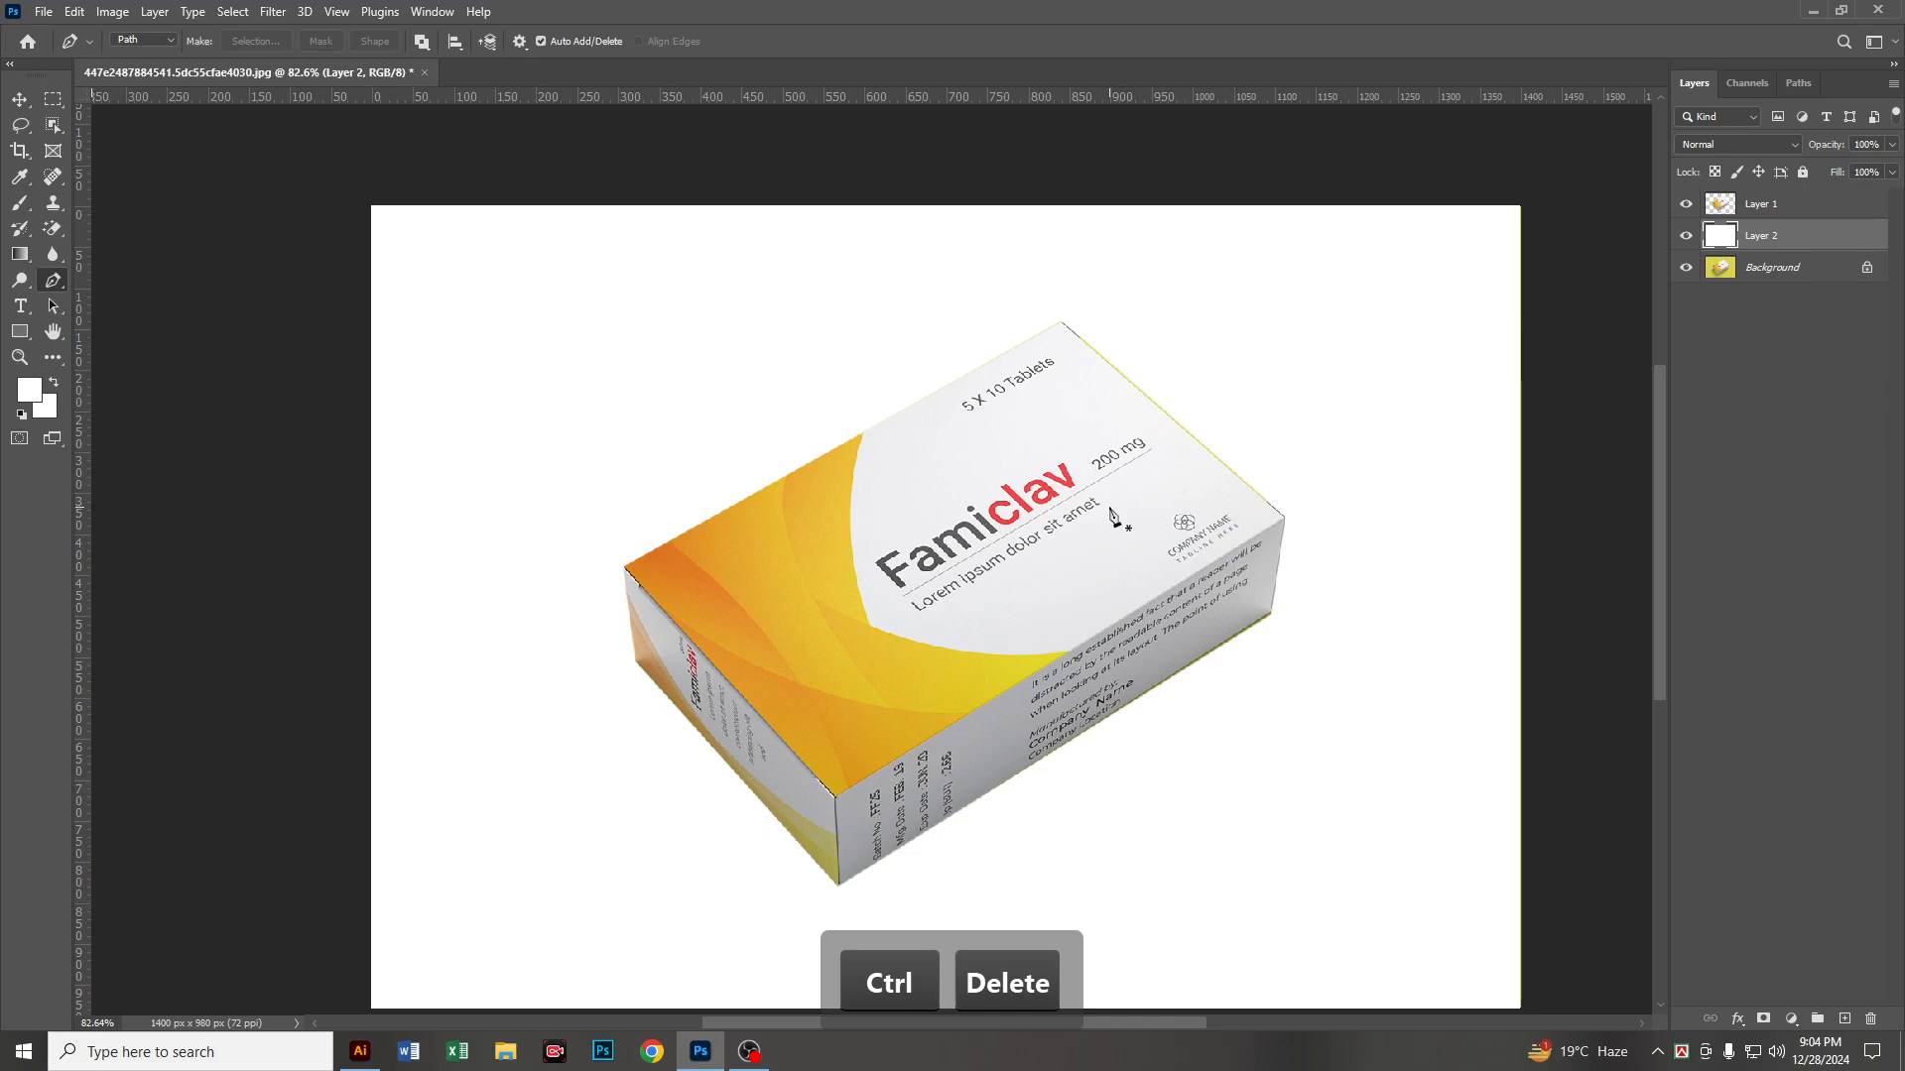
scroll(1165, 585, down, 2)
scroll(1165, 586, down, 1)
scroll(1059, 605, up, 2)
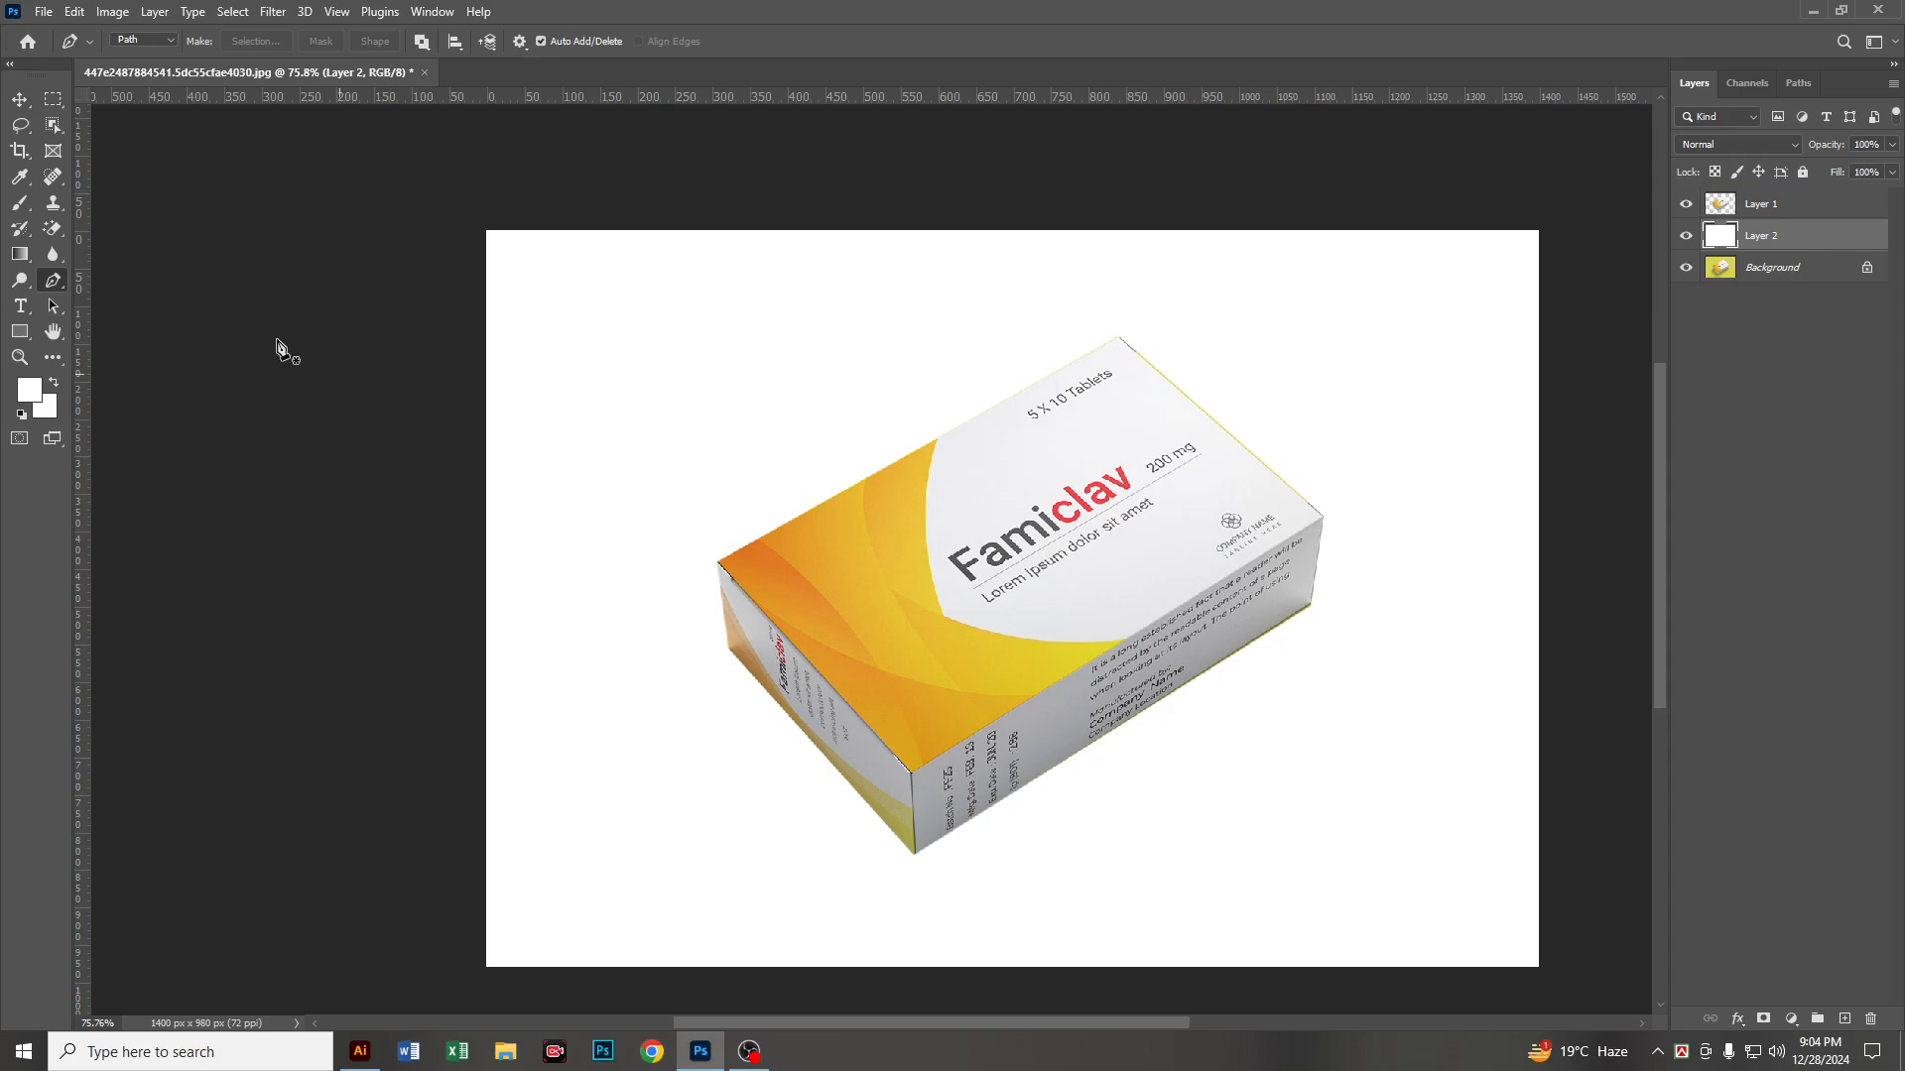
Step: Open the green bottle image B.jpg from the Editable Pic folder
click(44, 12)
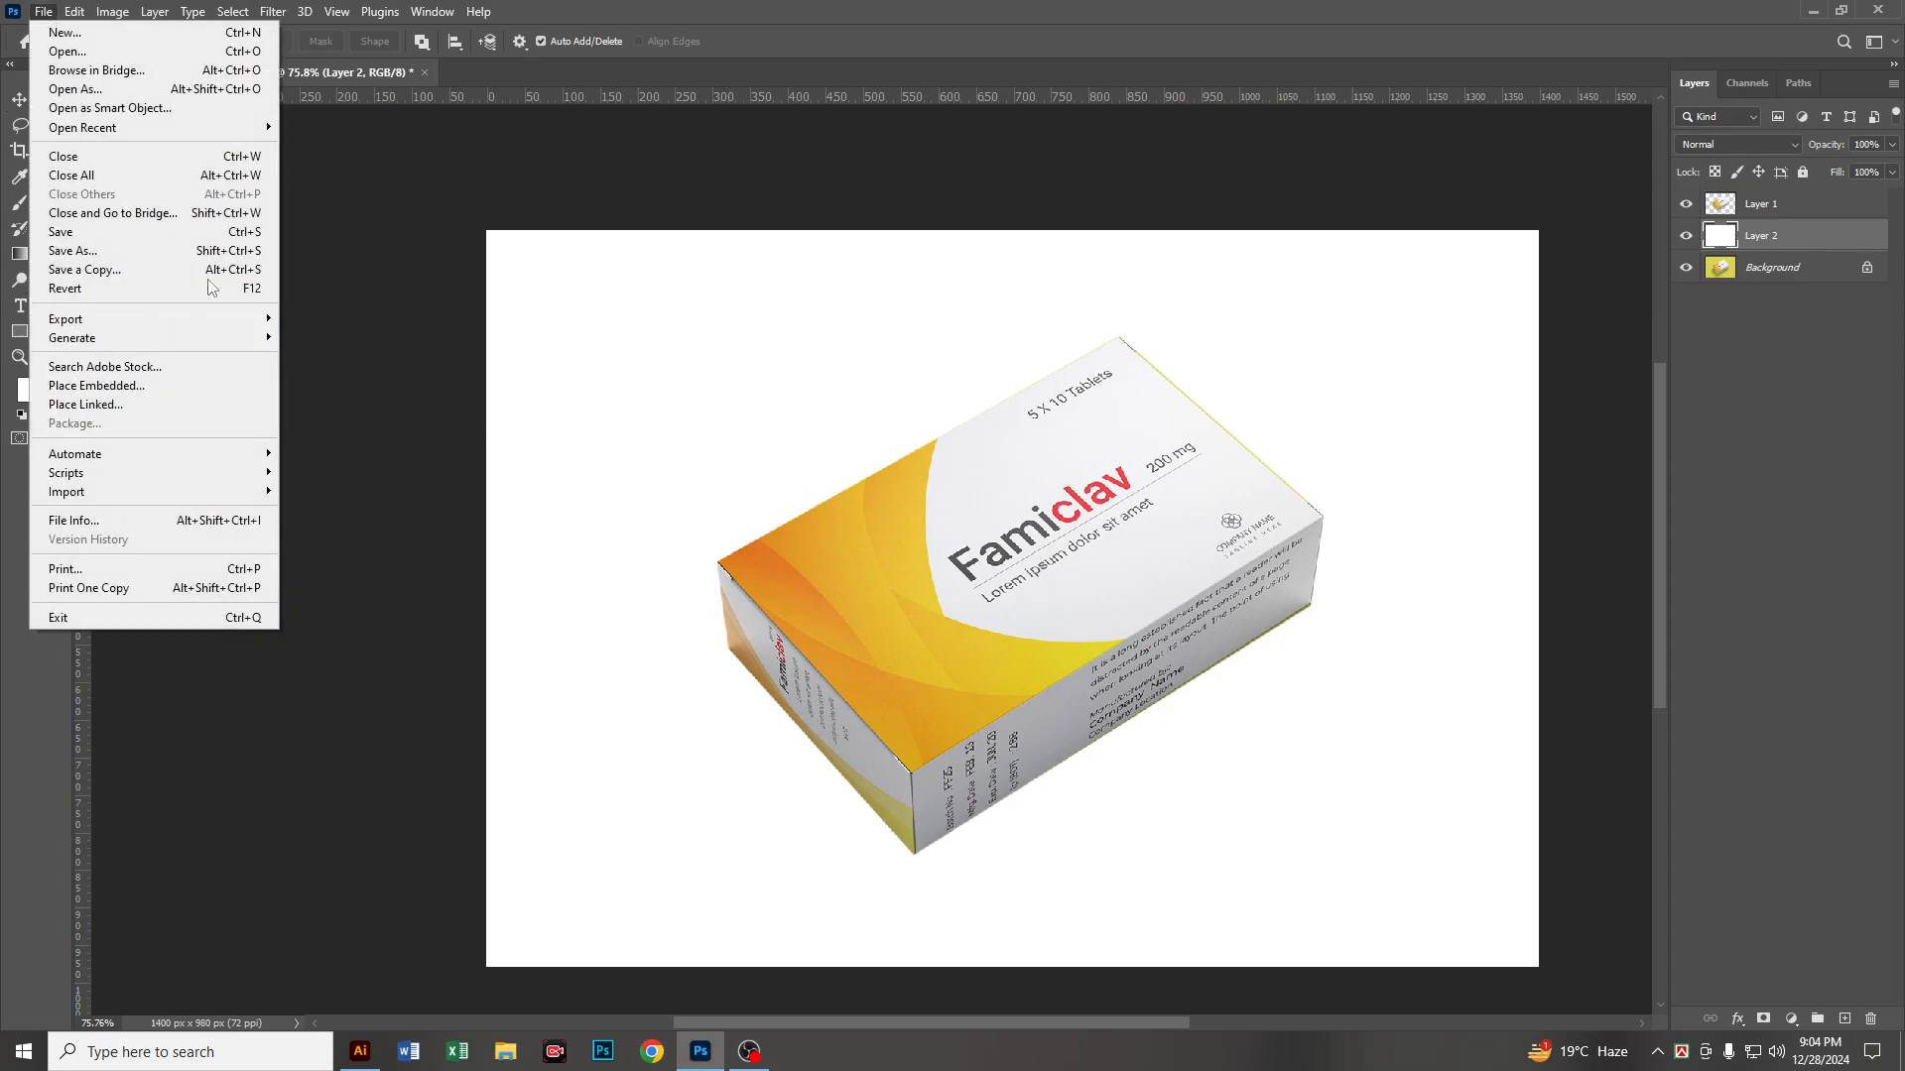
click(198, 51)
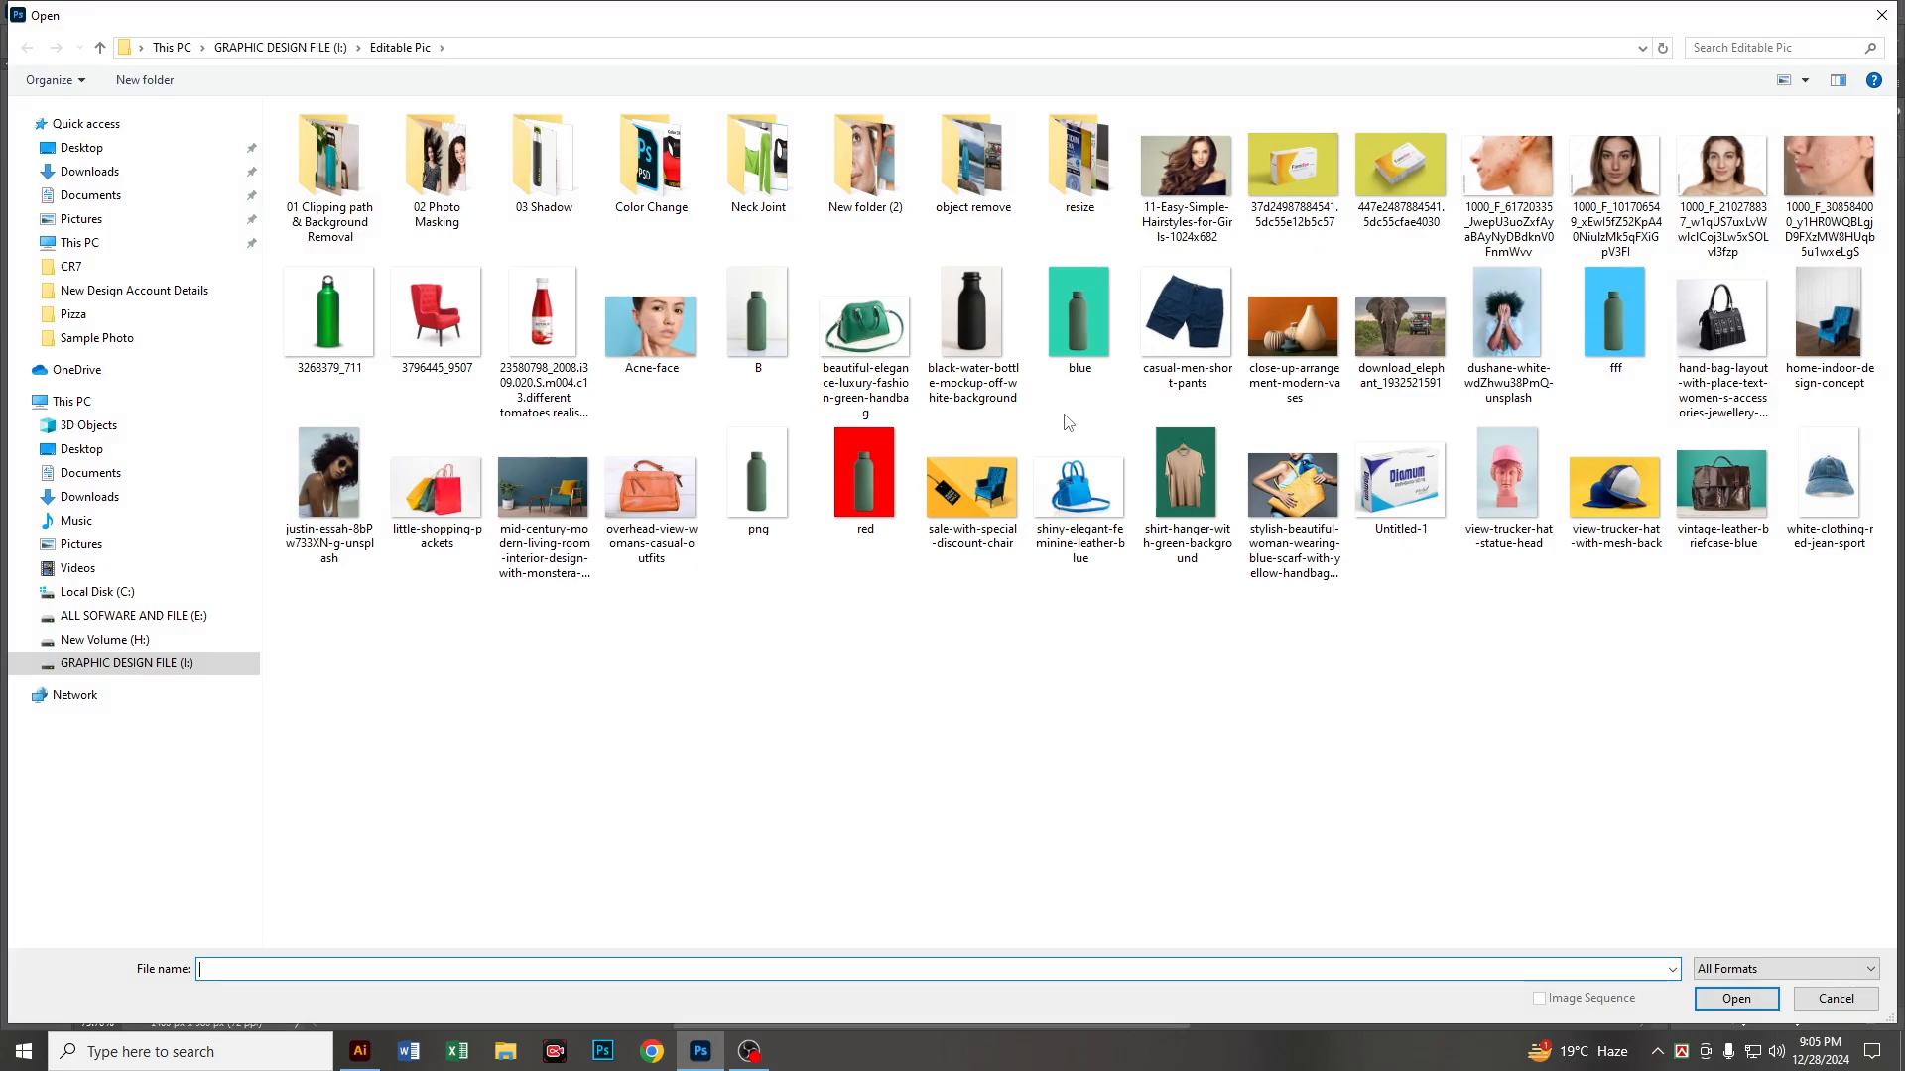
double_click(746, 331)
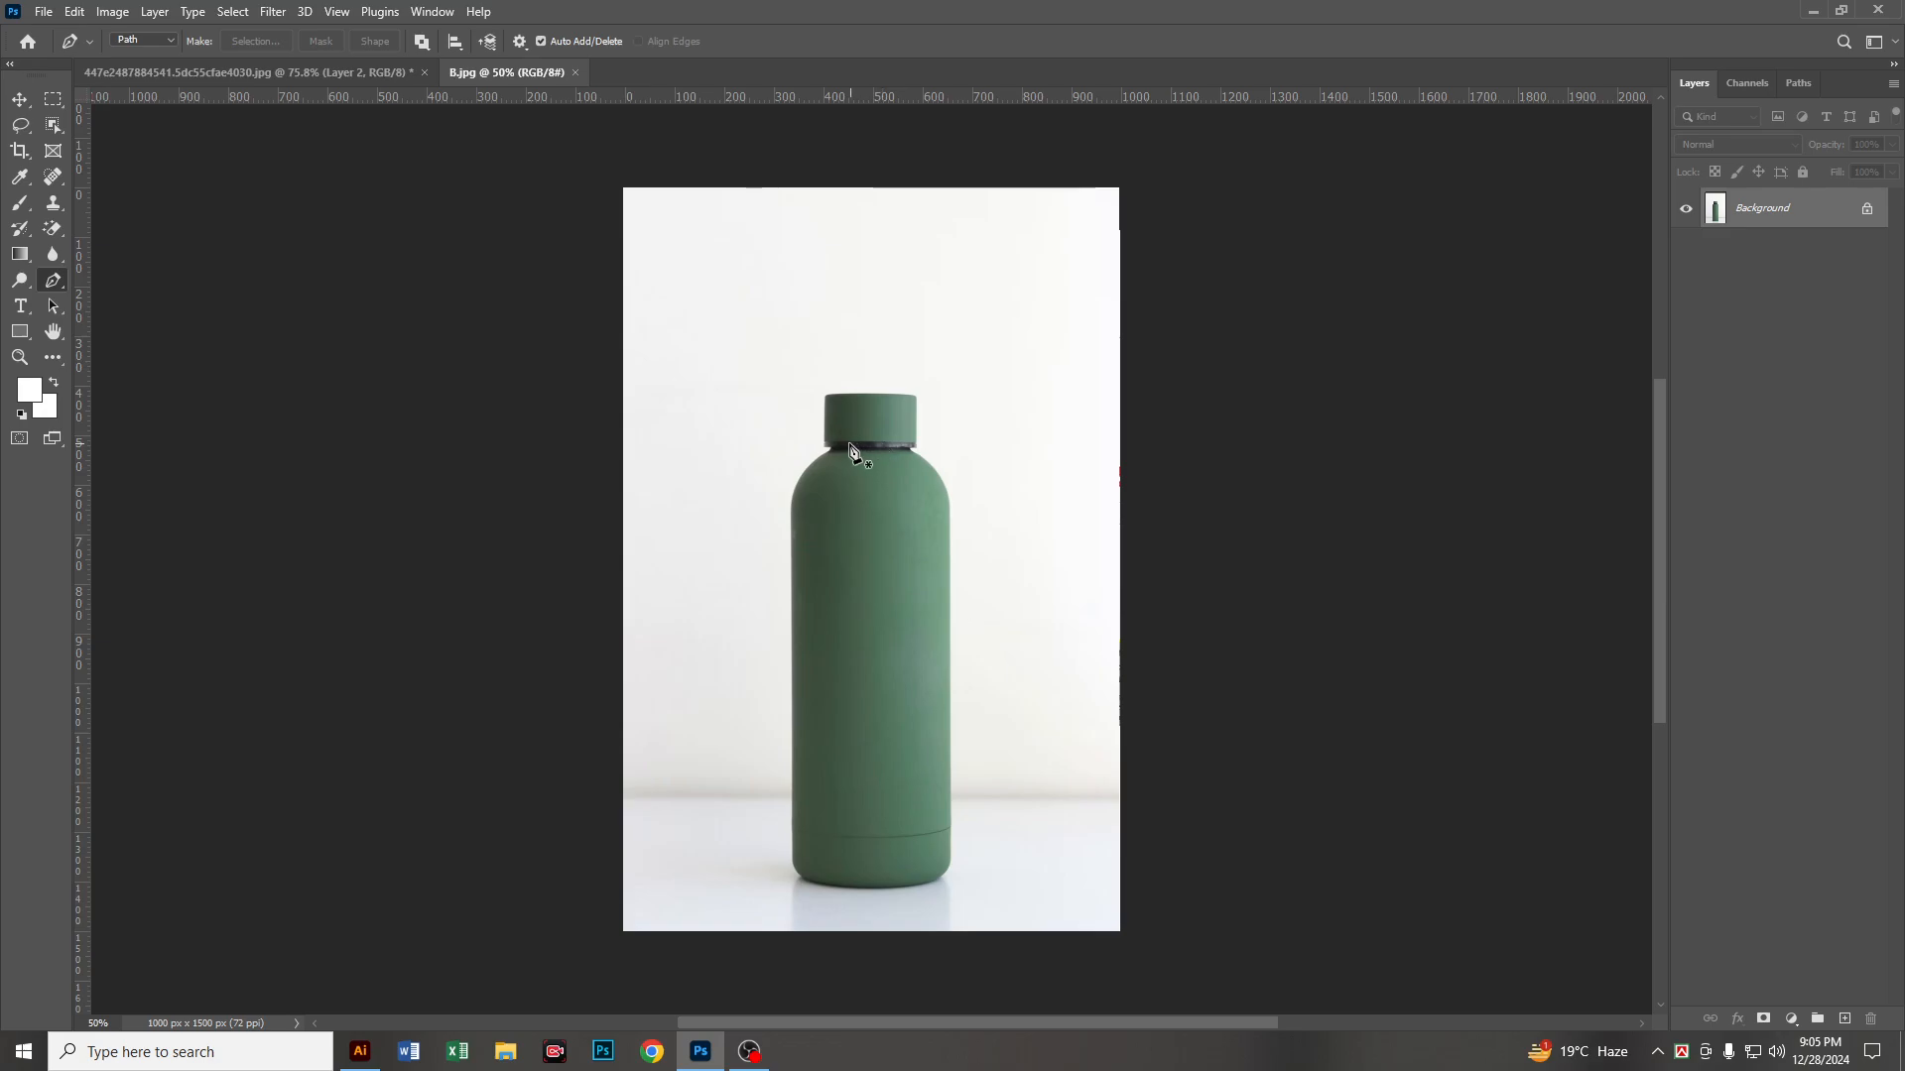
Step: Set the Pen tool to Path mode with Exclude Overlapping Shapes, and check its Rubber Band option
scroll(850, 451, up, 5)
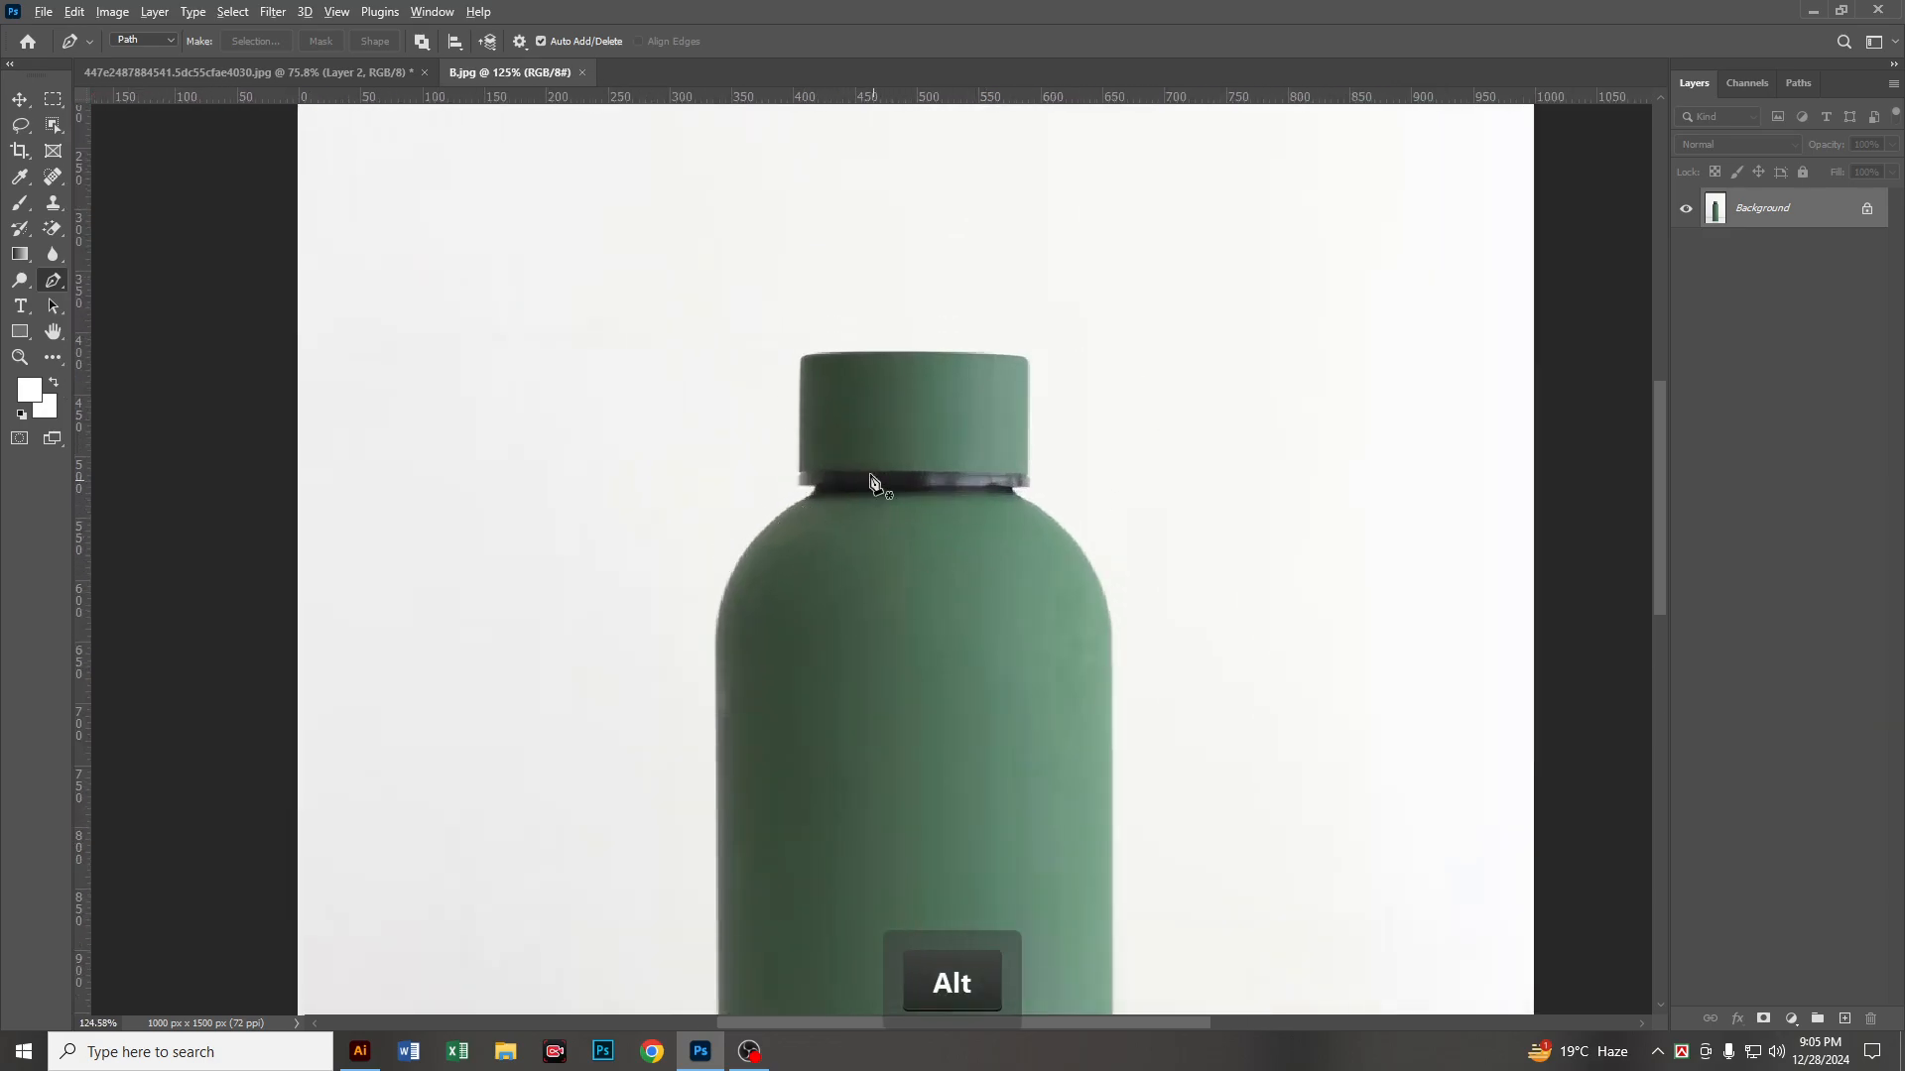
scroll(871, 483, up, 4)
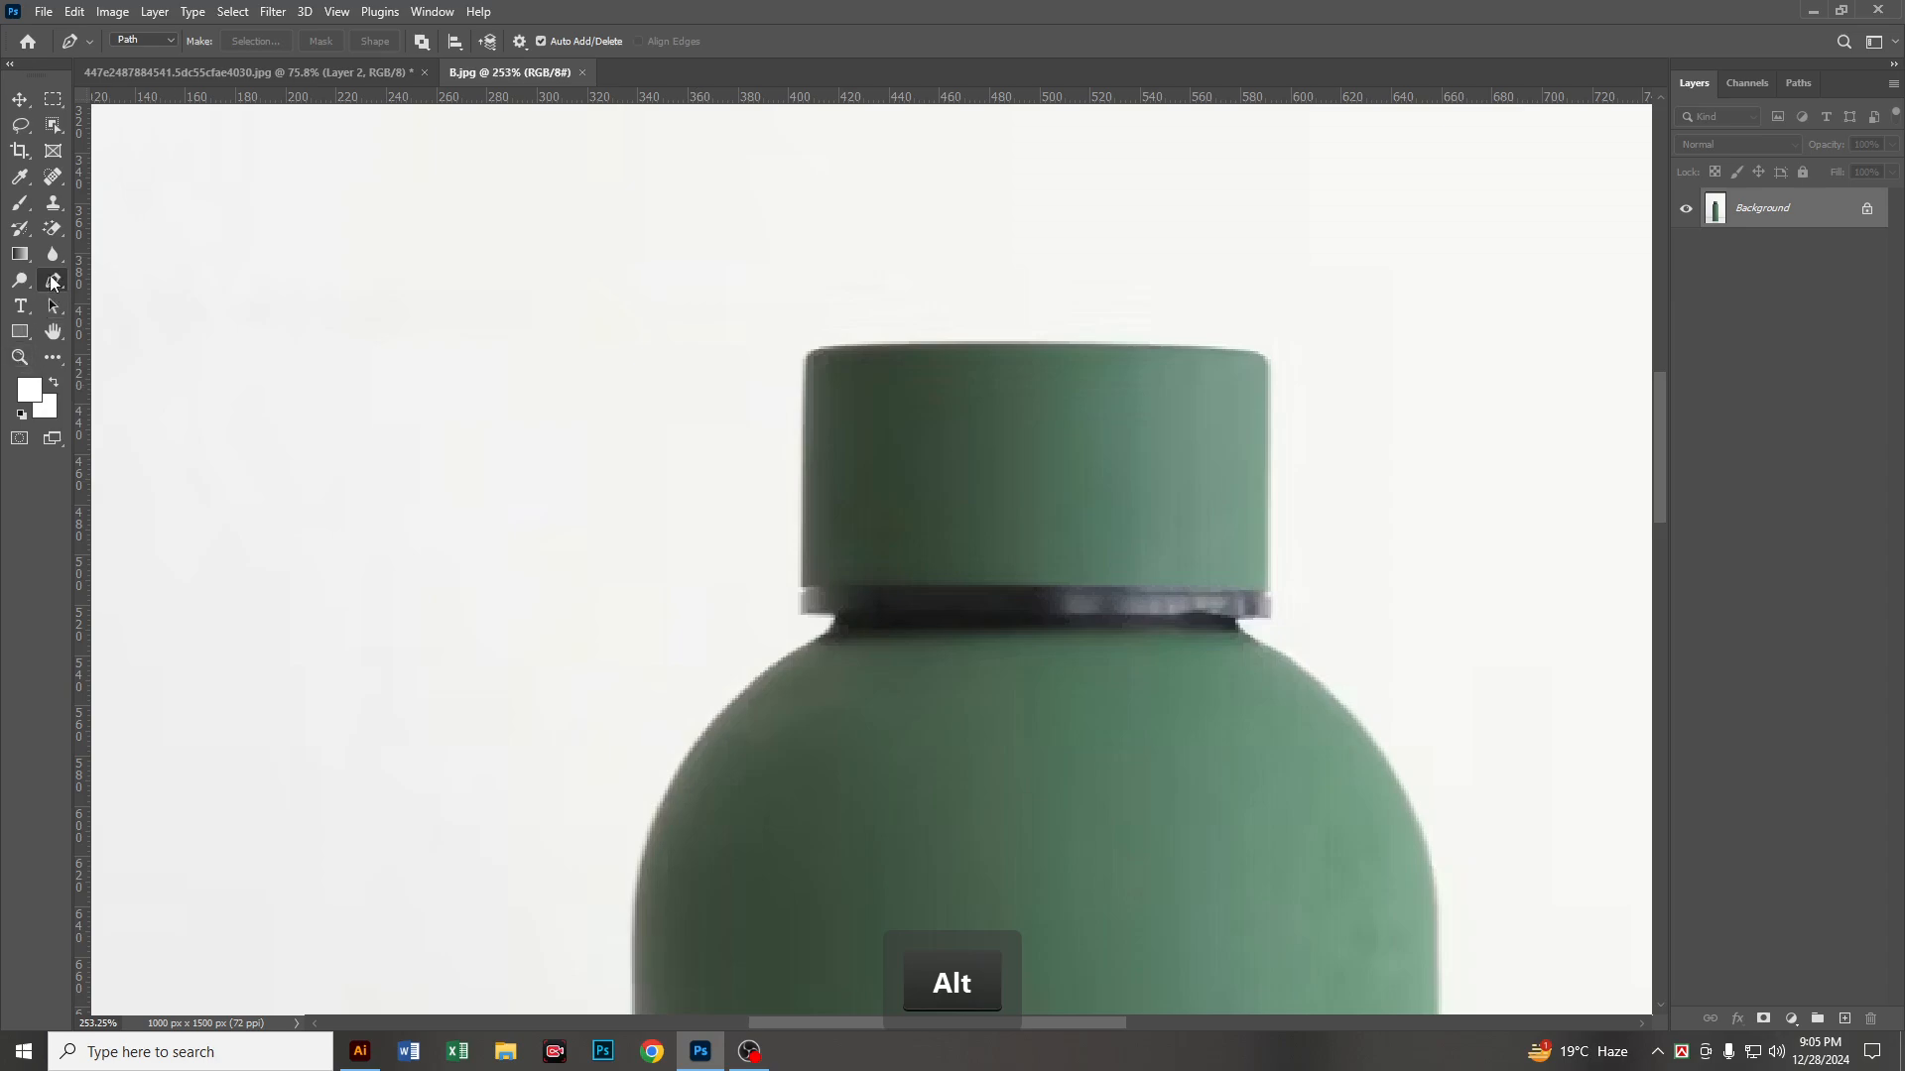
click(169, 42)
click(134, 74)
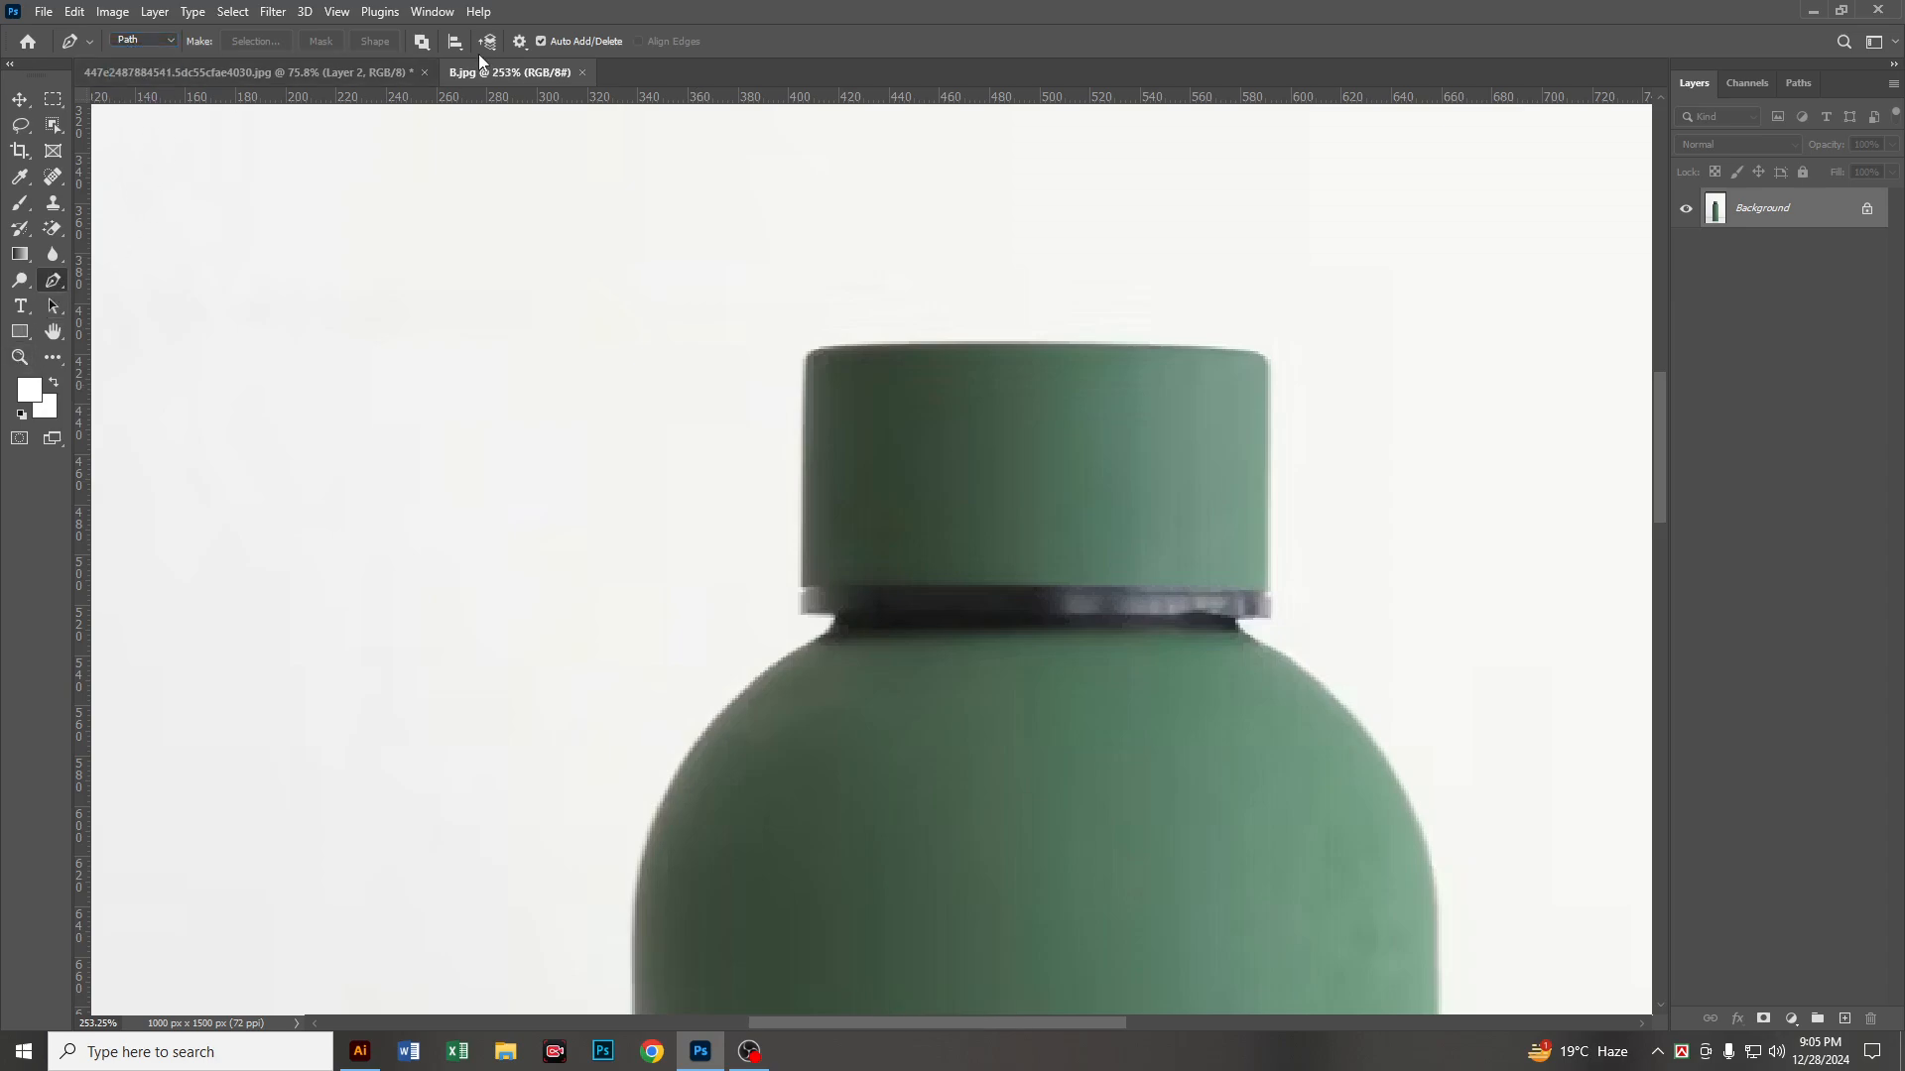
click(420, 41)
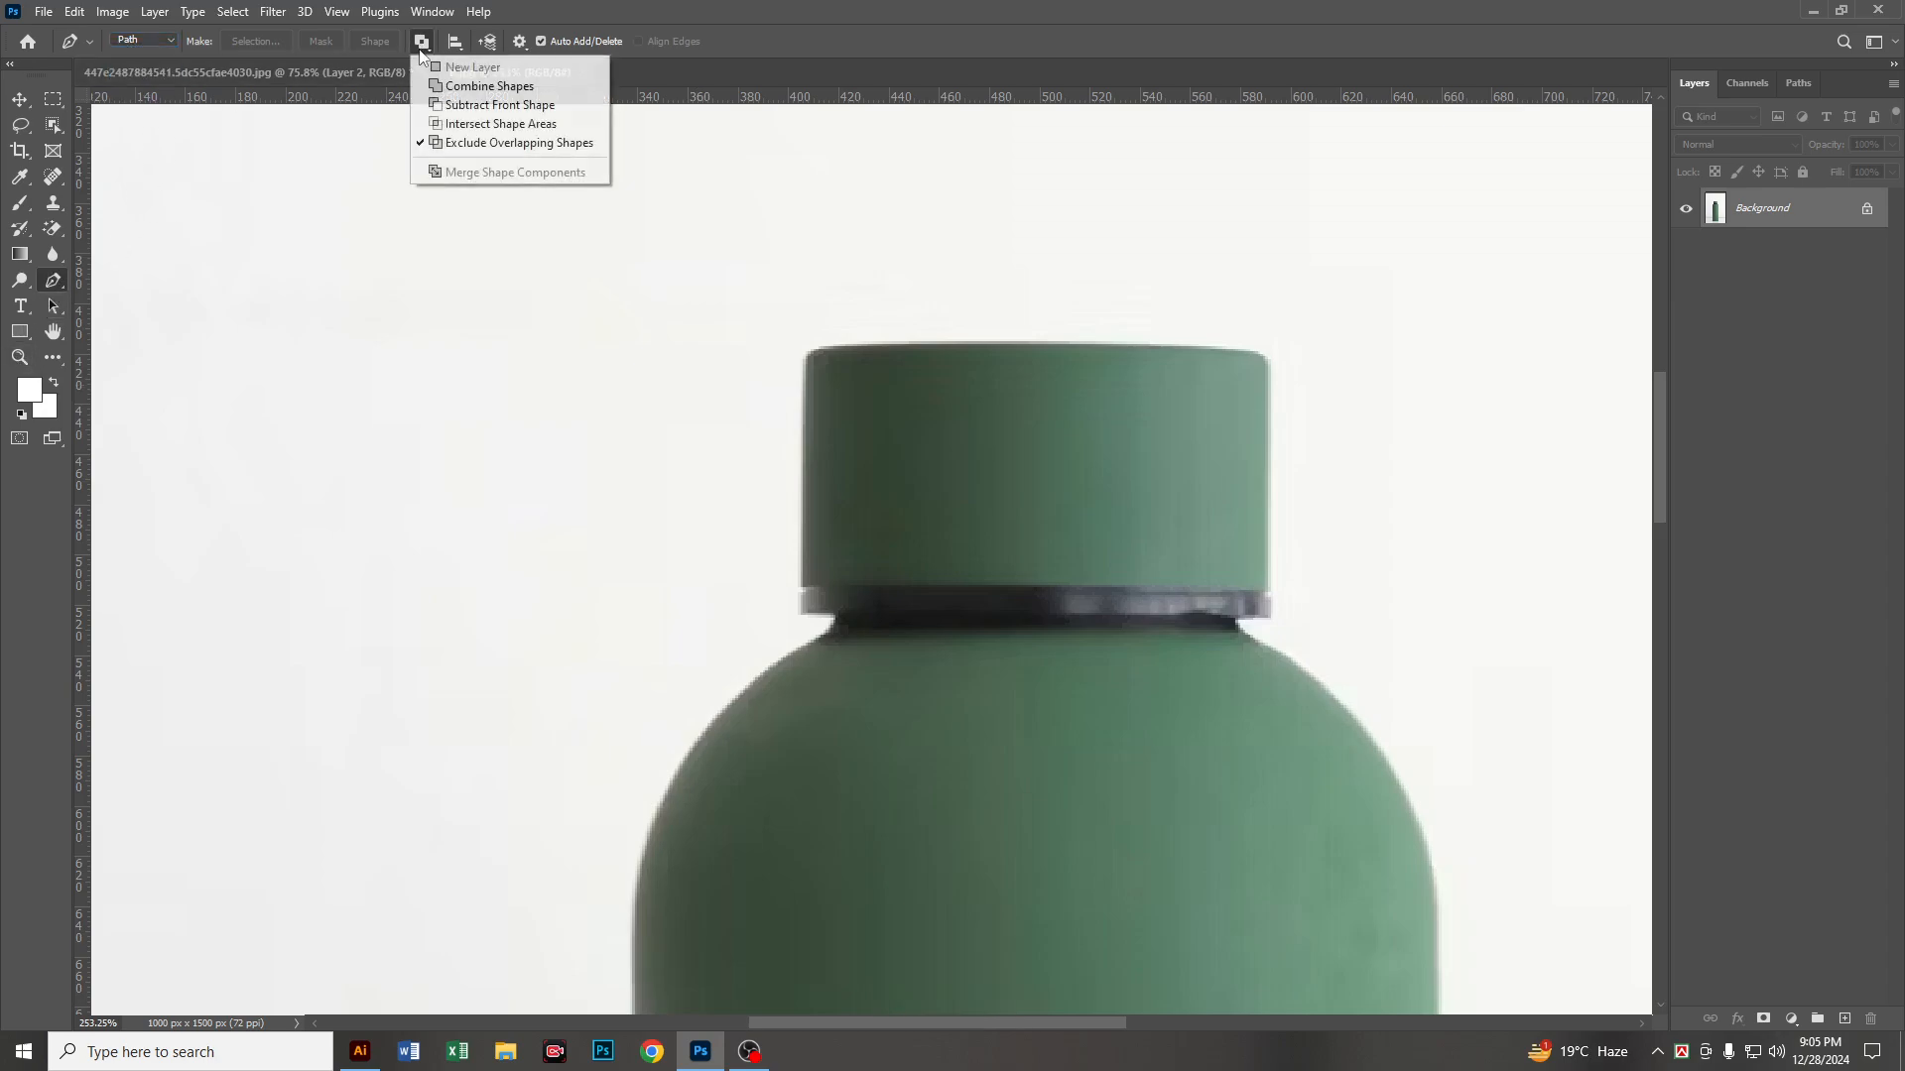
click(511, 143)
click(522, 42)
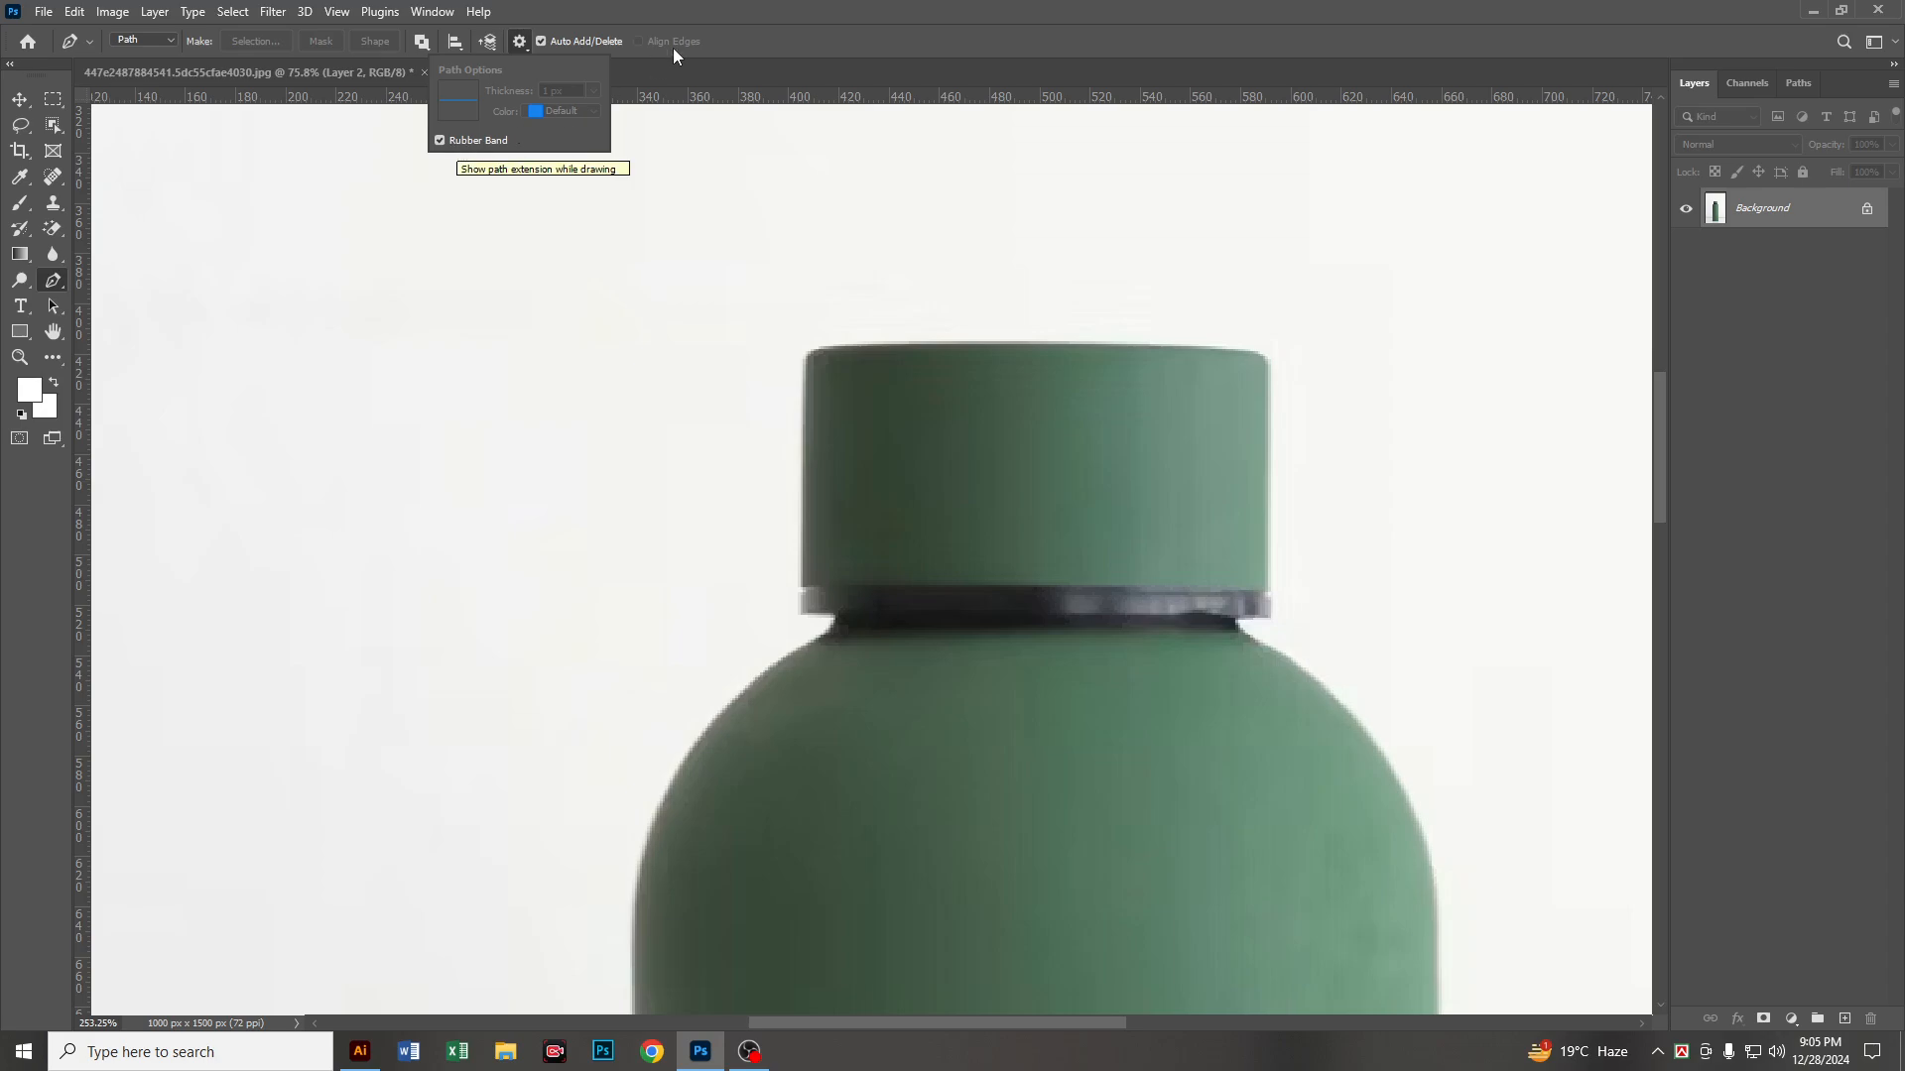
Step: Start a pen path at the left end of the bottle's neck below the cap and curve it onto the shoulder
alt+scroll(848, 603, up, 3)
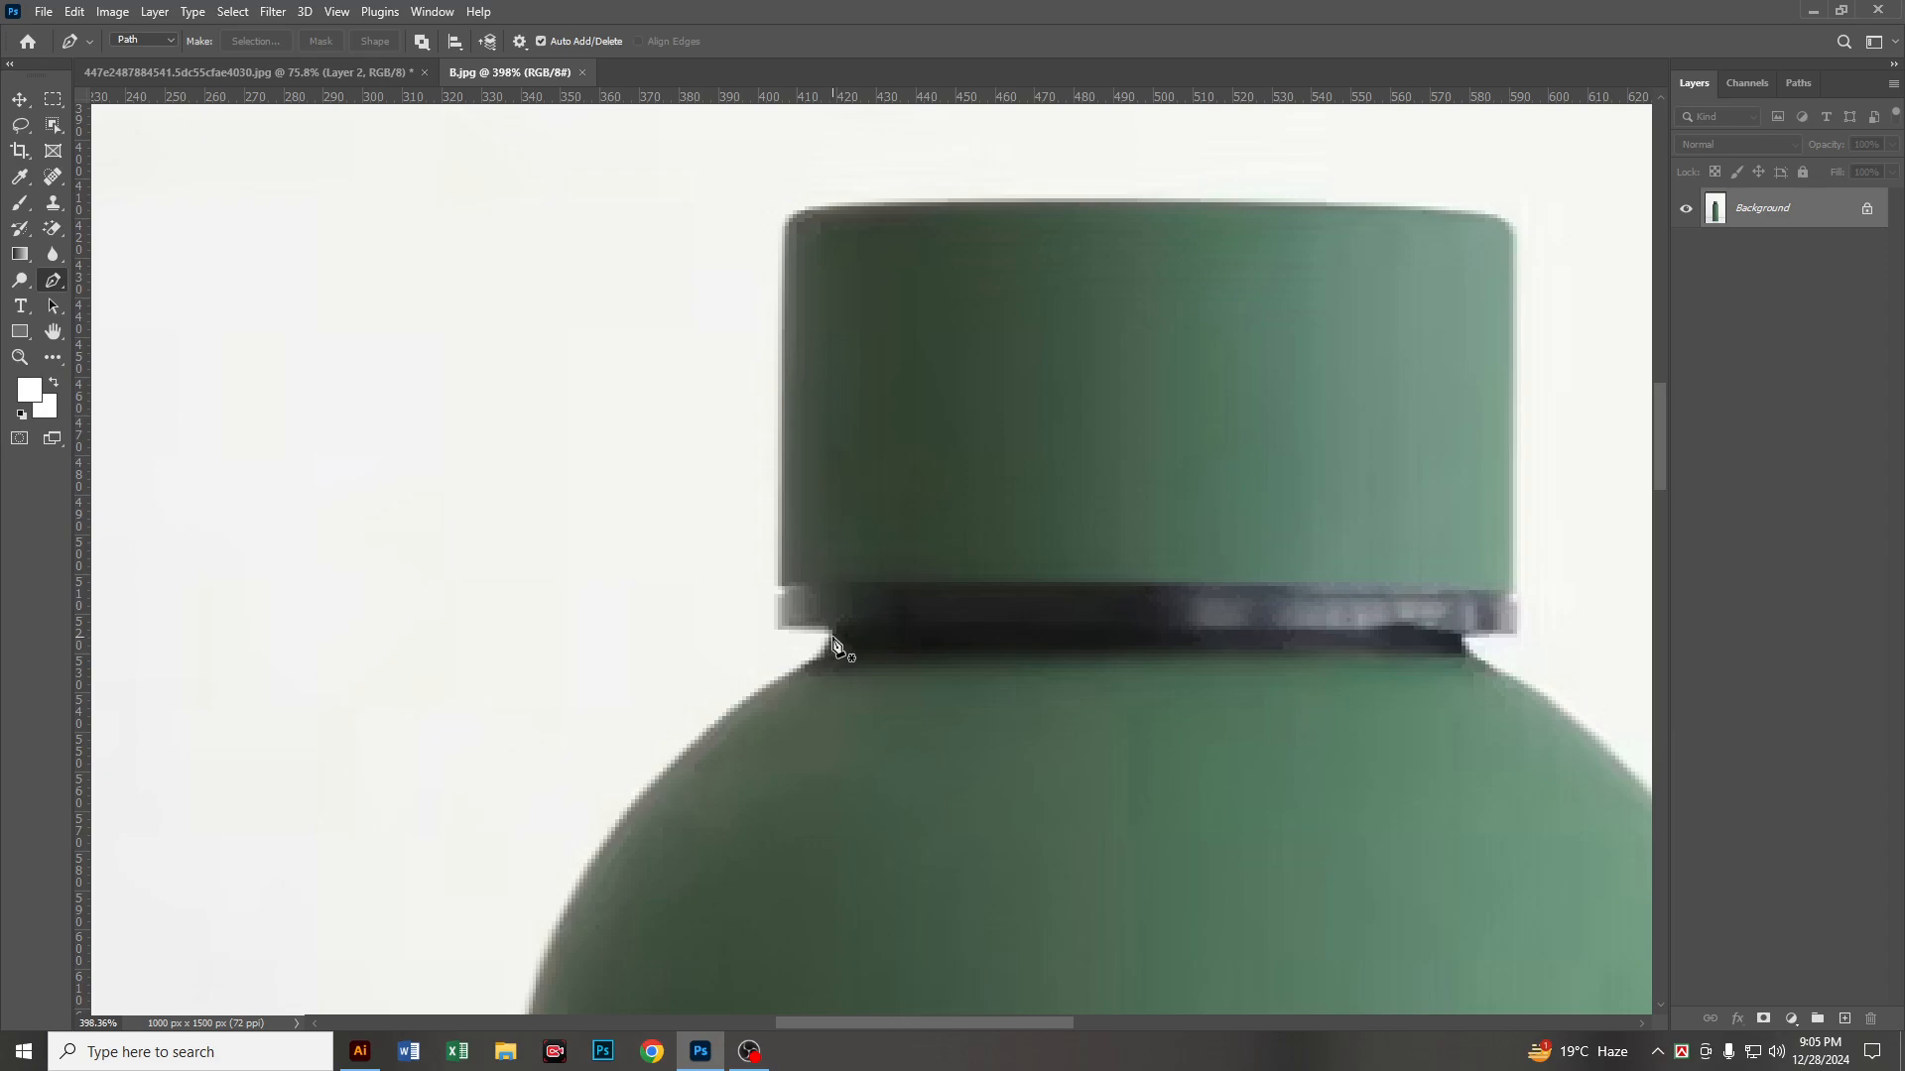
click(835, 635)
drag(837, 667, 1153, 320)
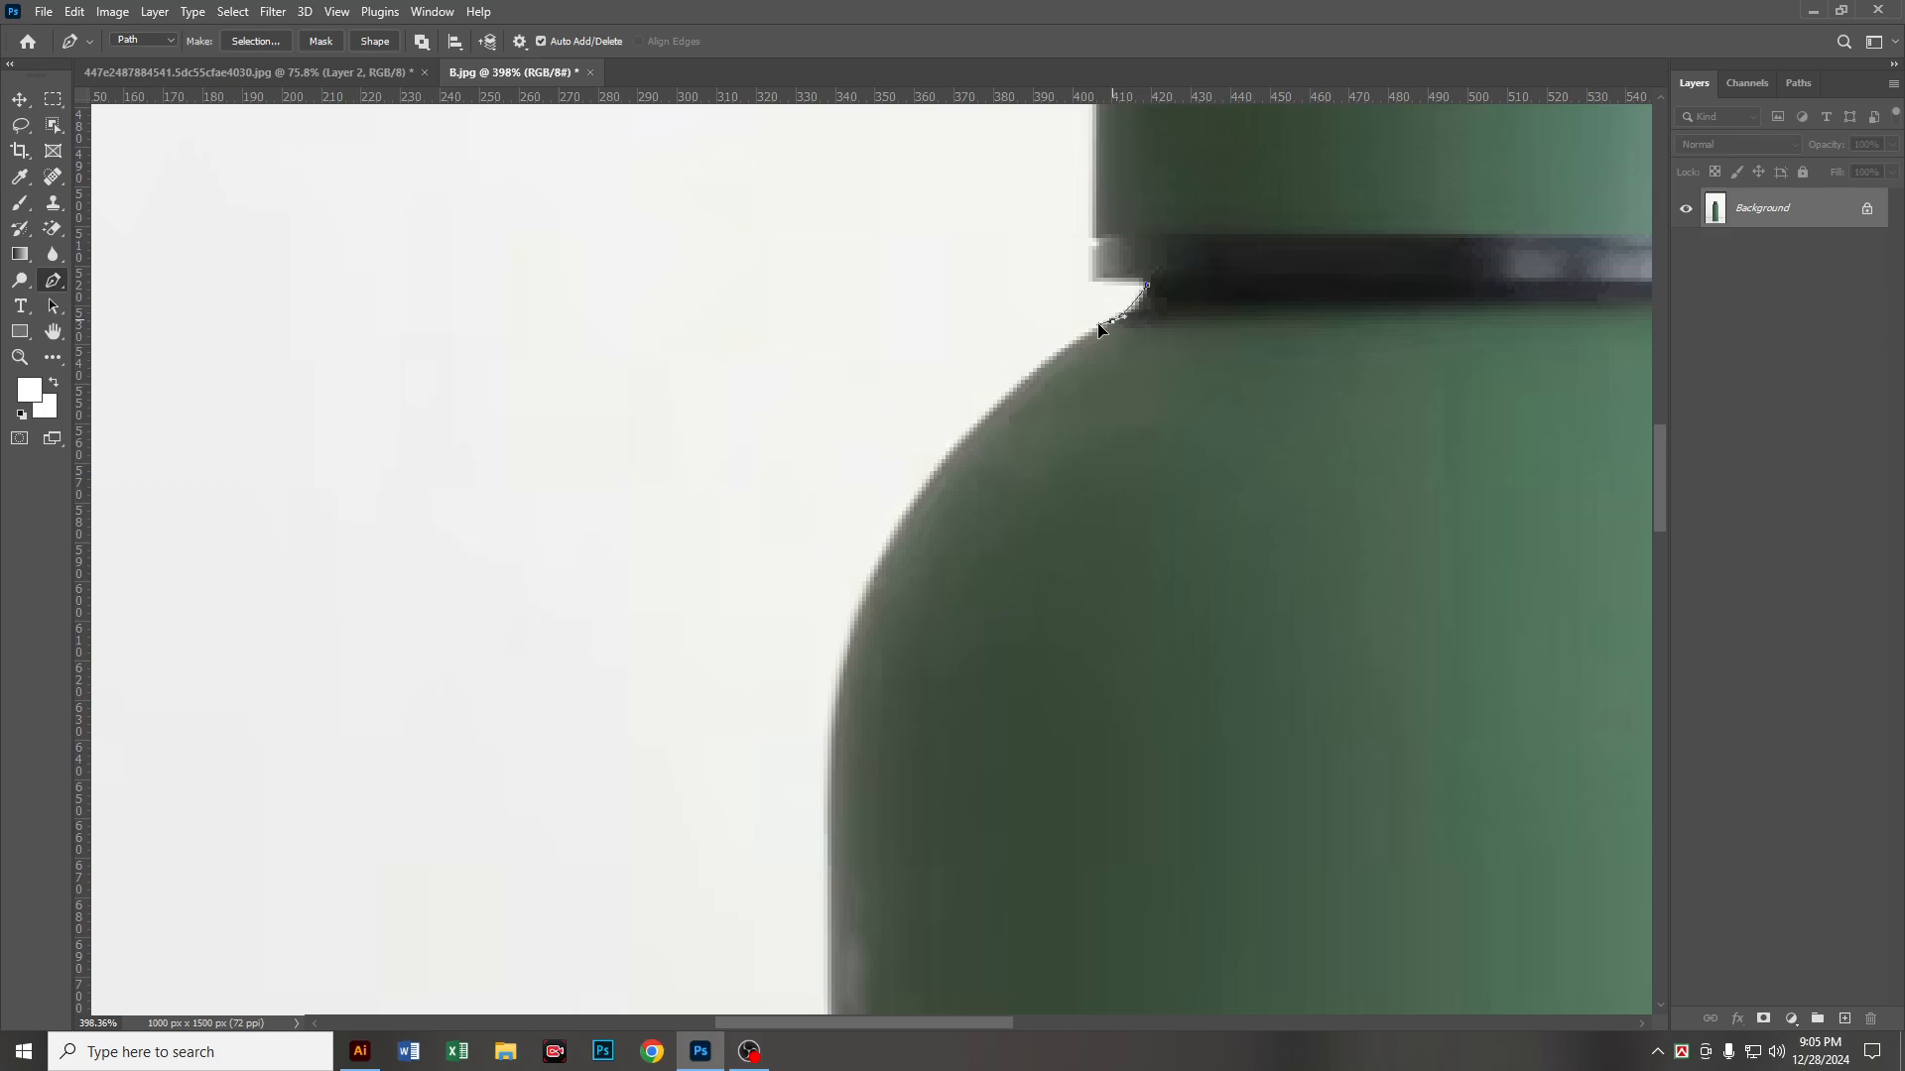
key(alt)
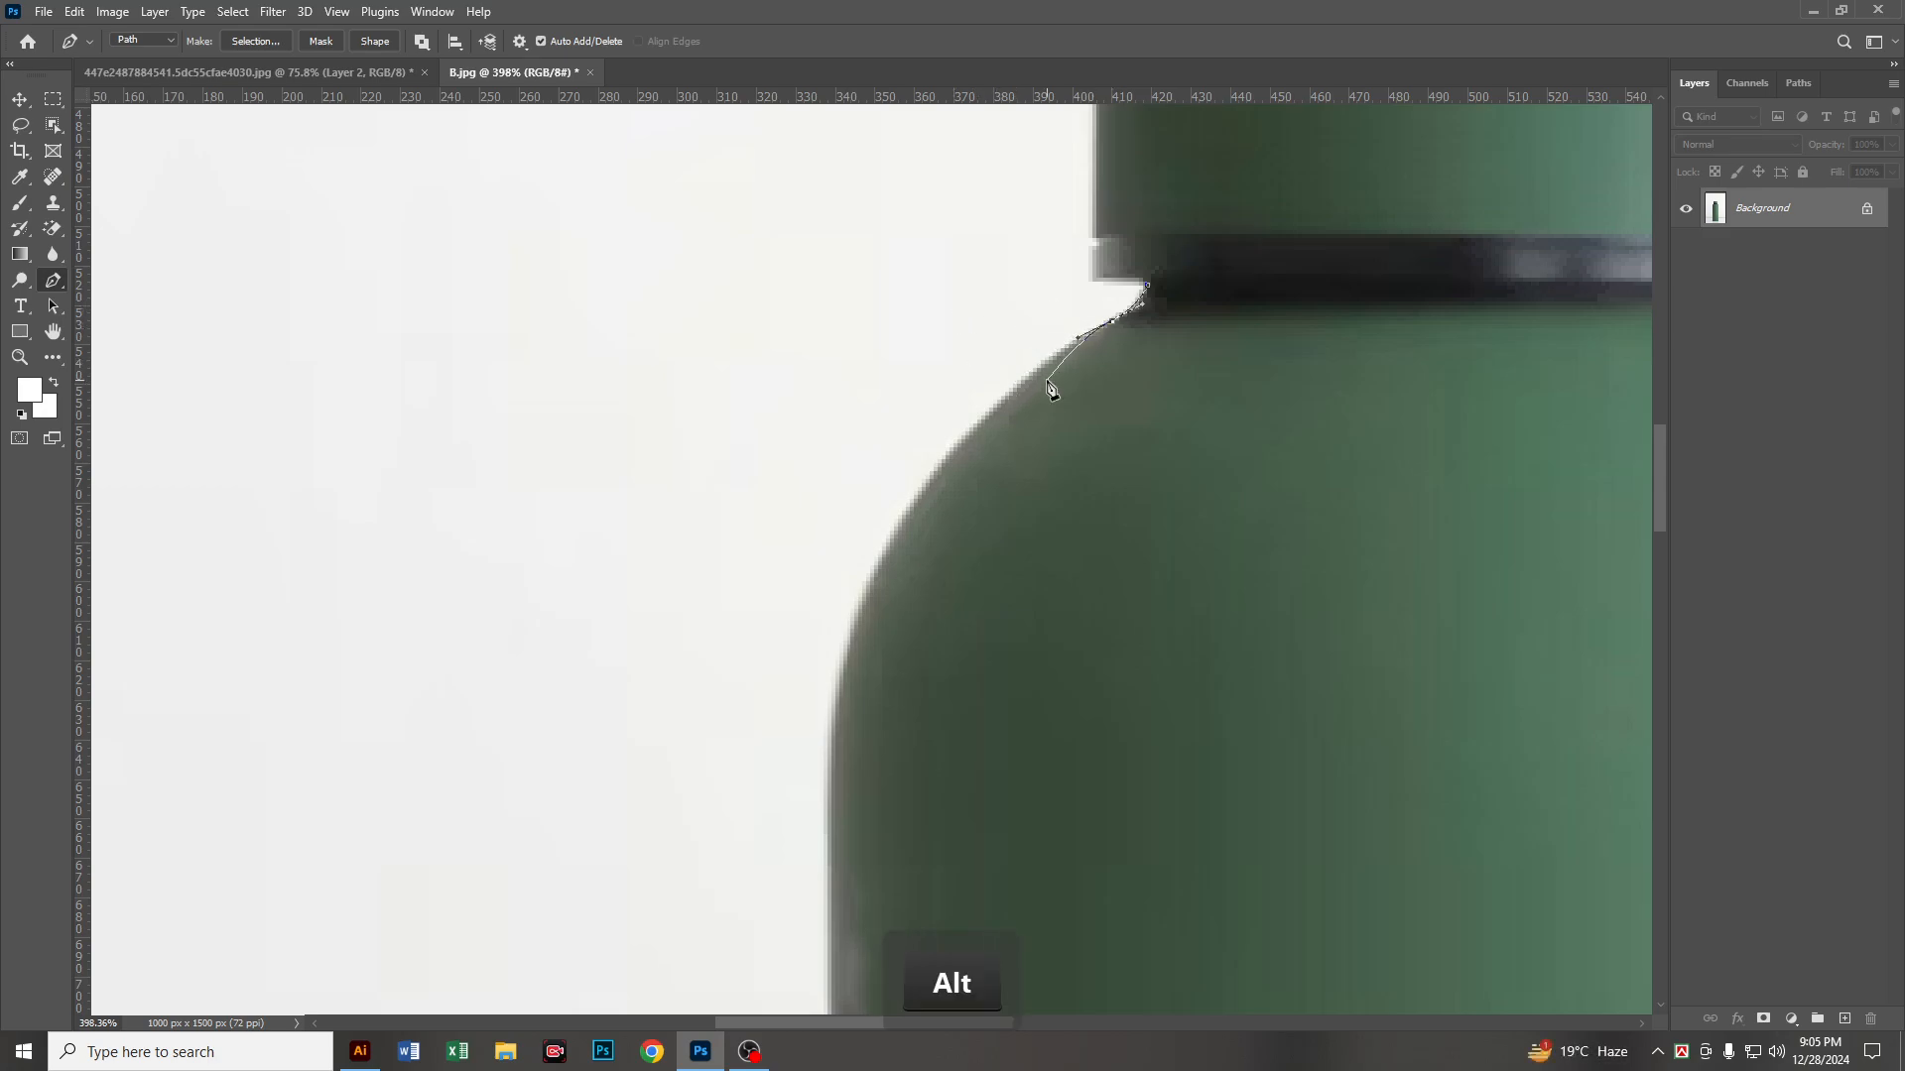
key(alt)
Step: Curve the path along the bottle's left shoulder to the straight side and remove the anchor's outgoing handle
drag(1088, 343, 1249, 441)
key(space)
key(alt)
scroll(1212, 226, down, 2)
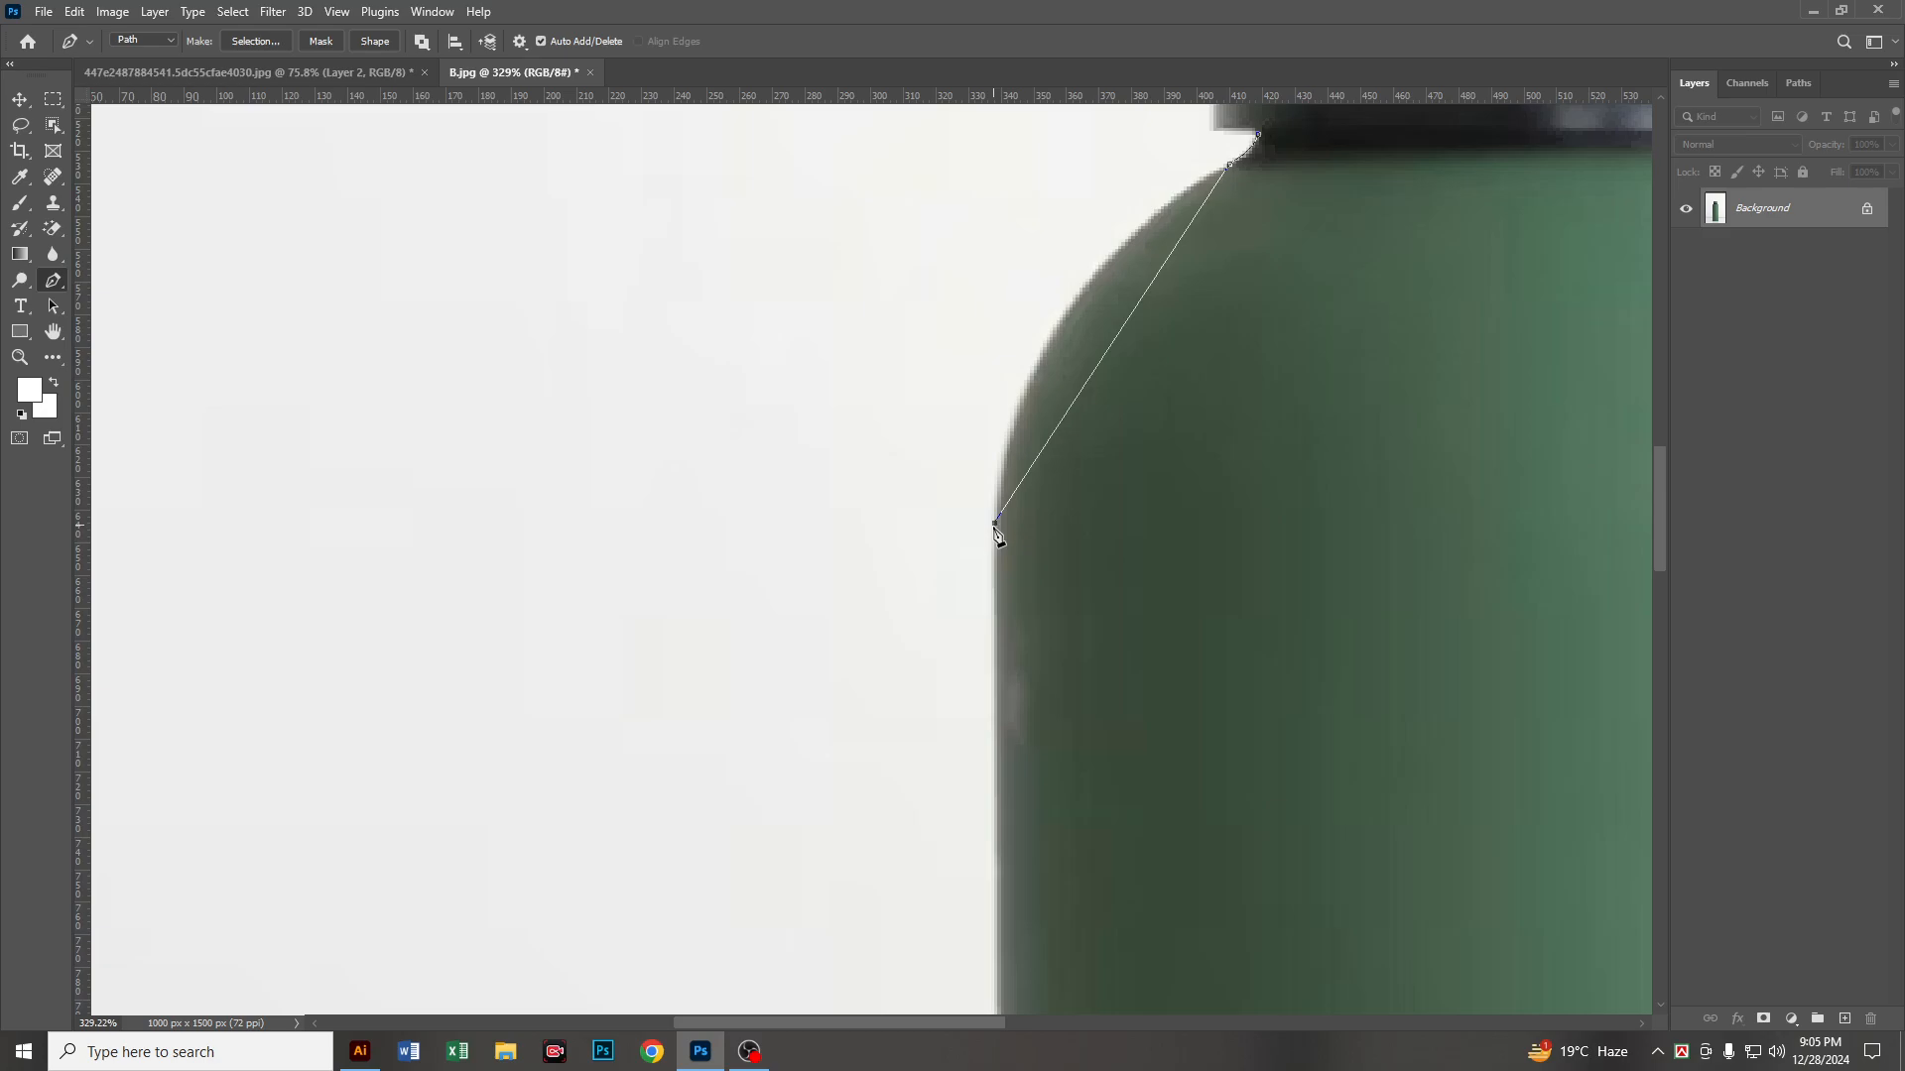
drag(996, 524, 980, 769)
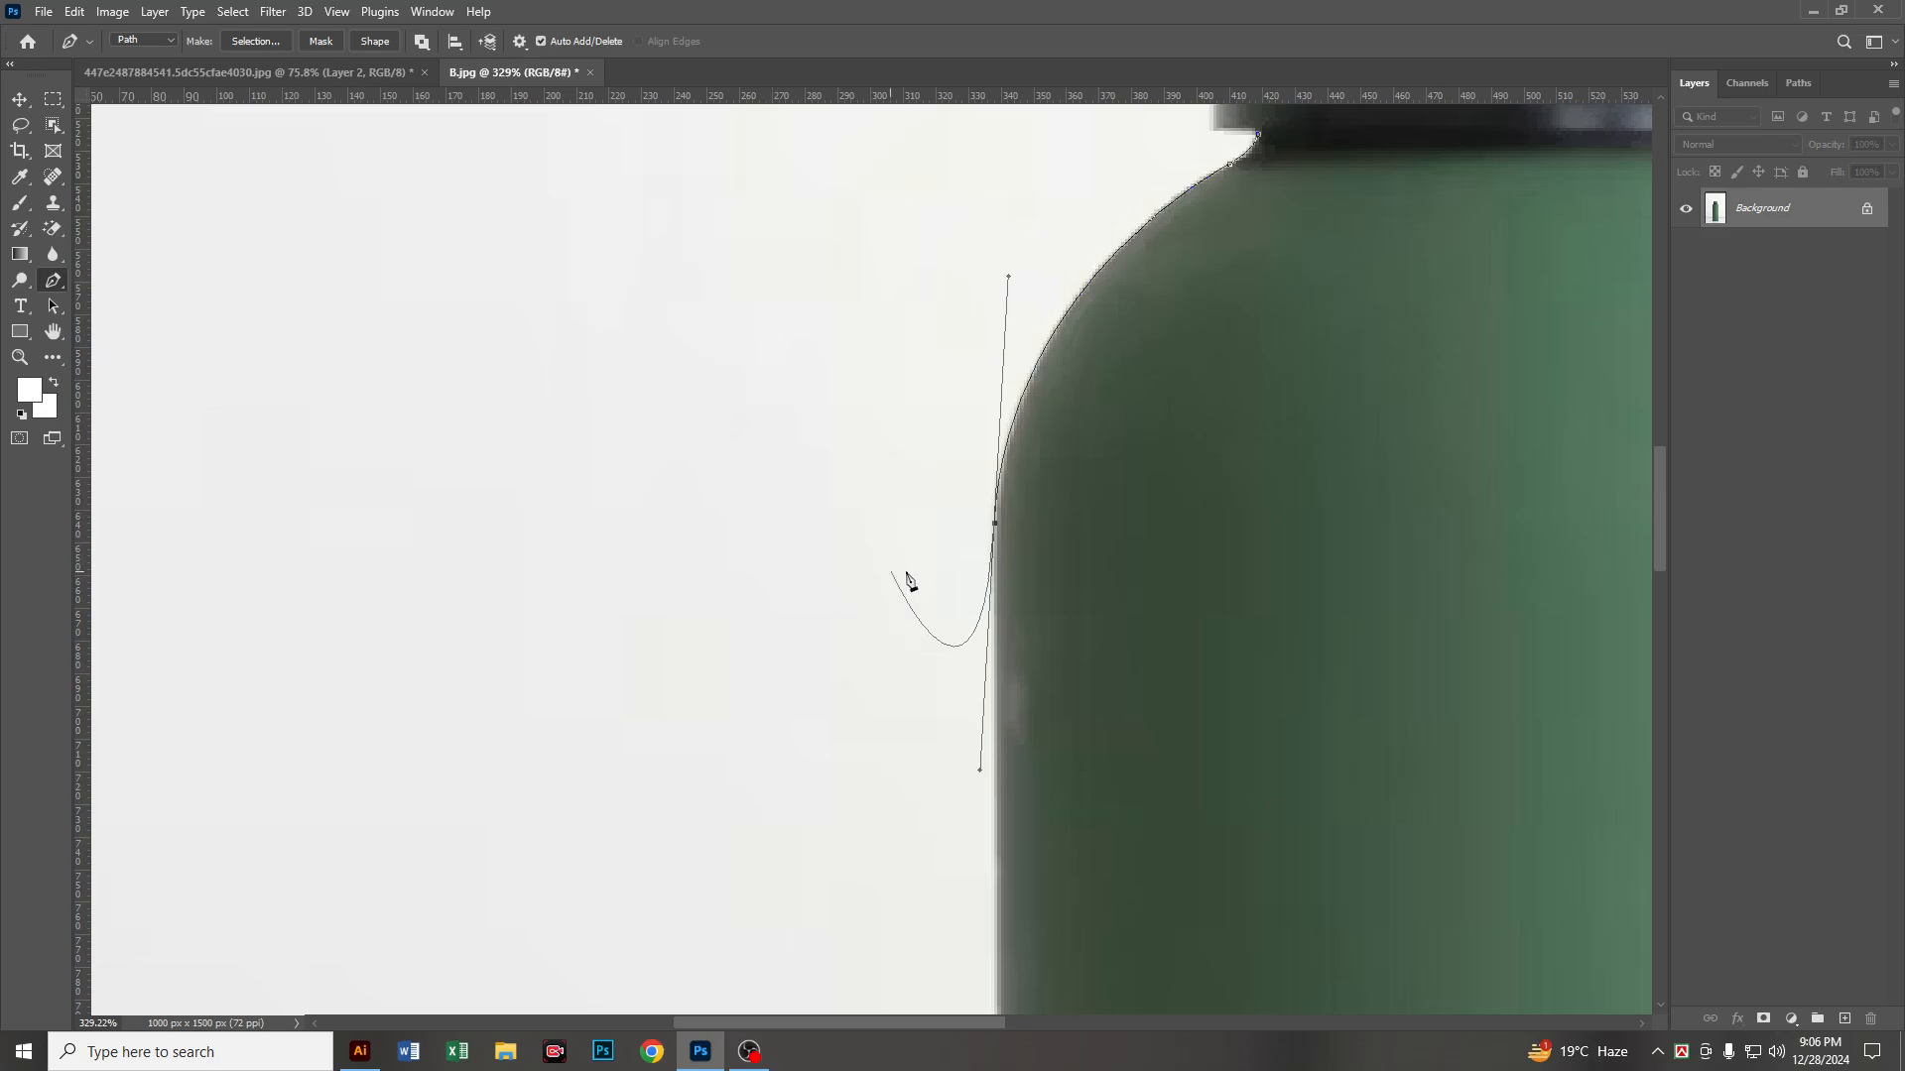
key(alt)
Step: Extend the path with a straight segment down the bottle's left side to the start of the rounded base corner
scroll(1000, 599, down, 3)
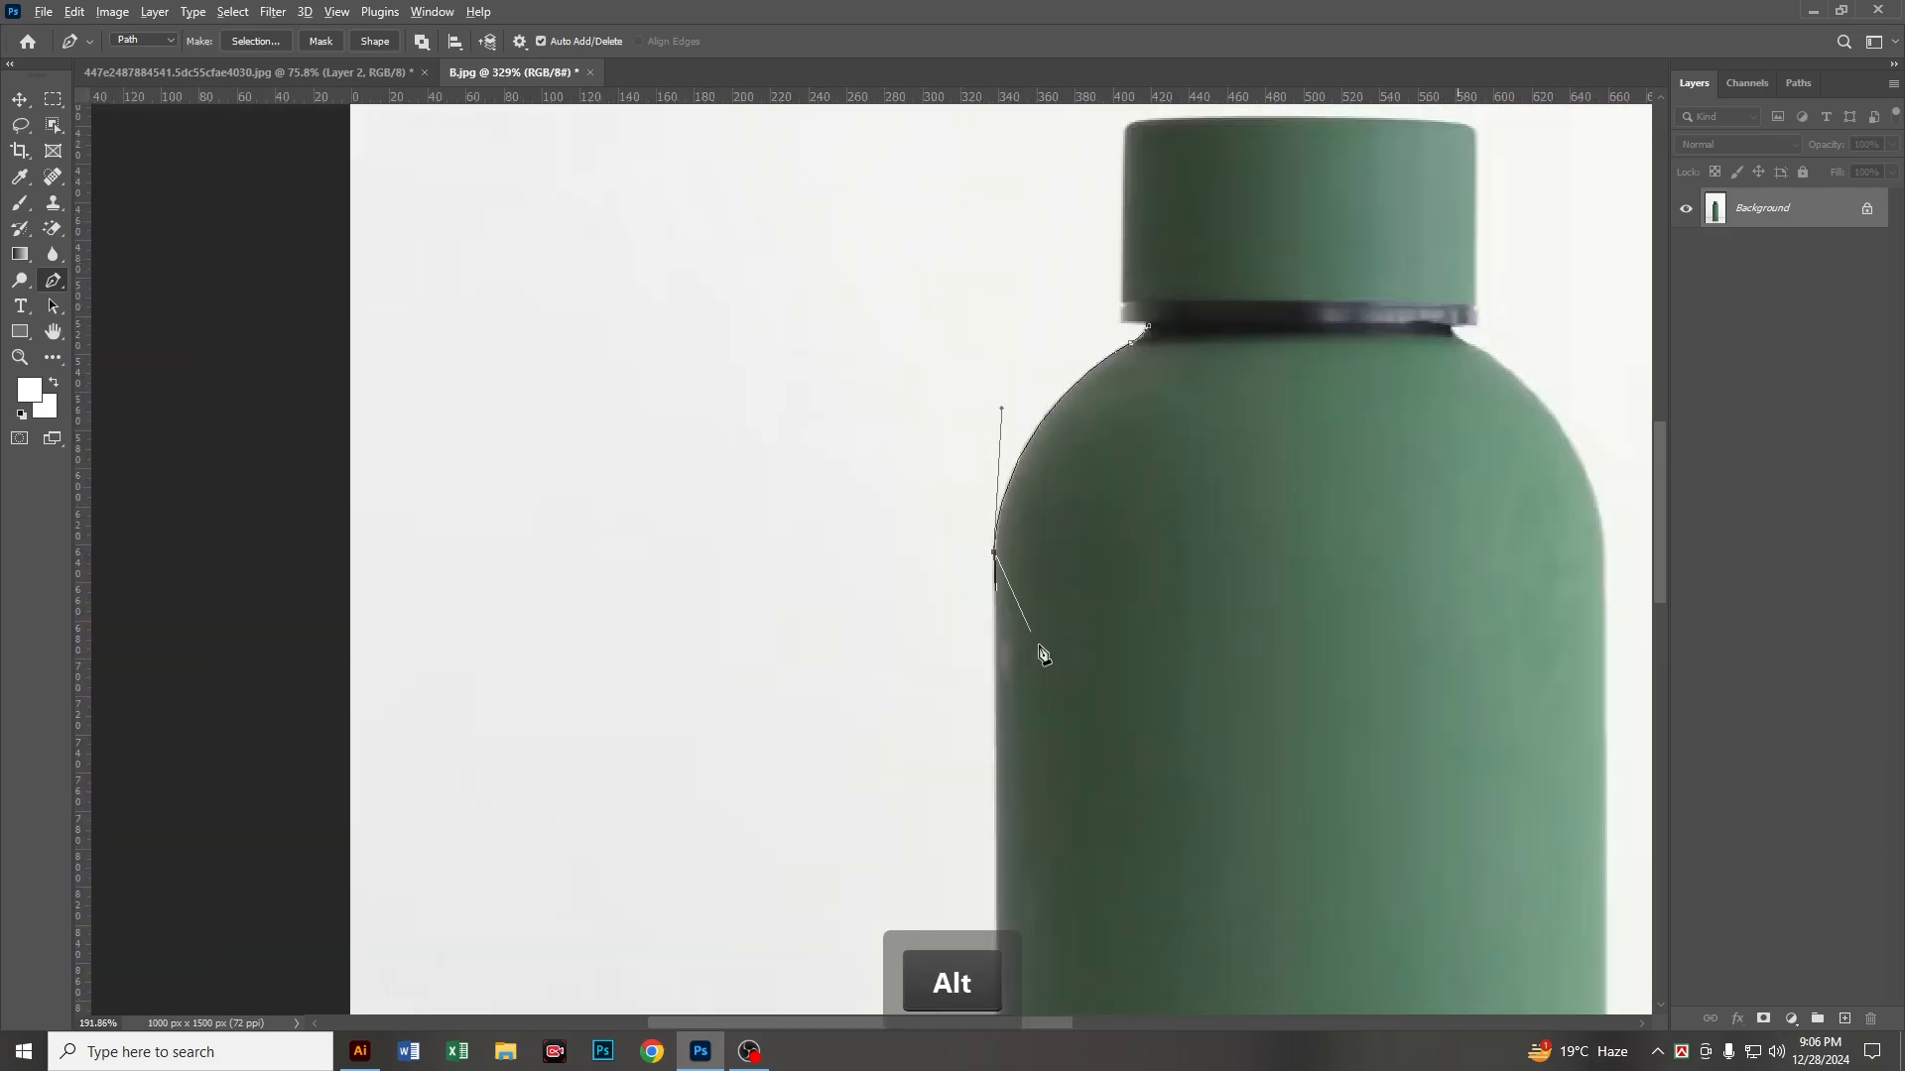
drag(1062, 547, 1043, 114)
drag(1016, 859, 1028, 224)
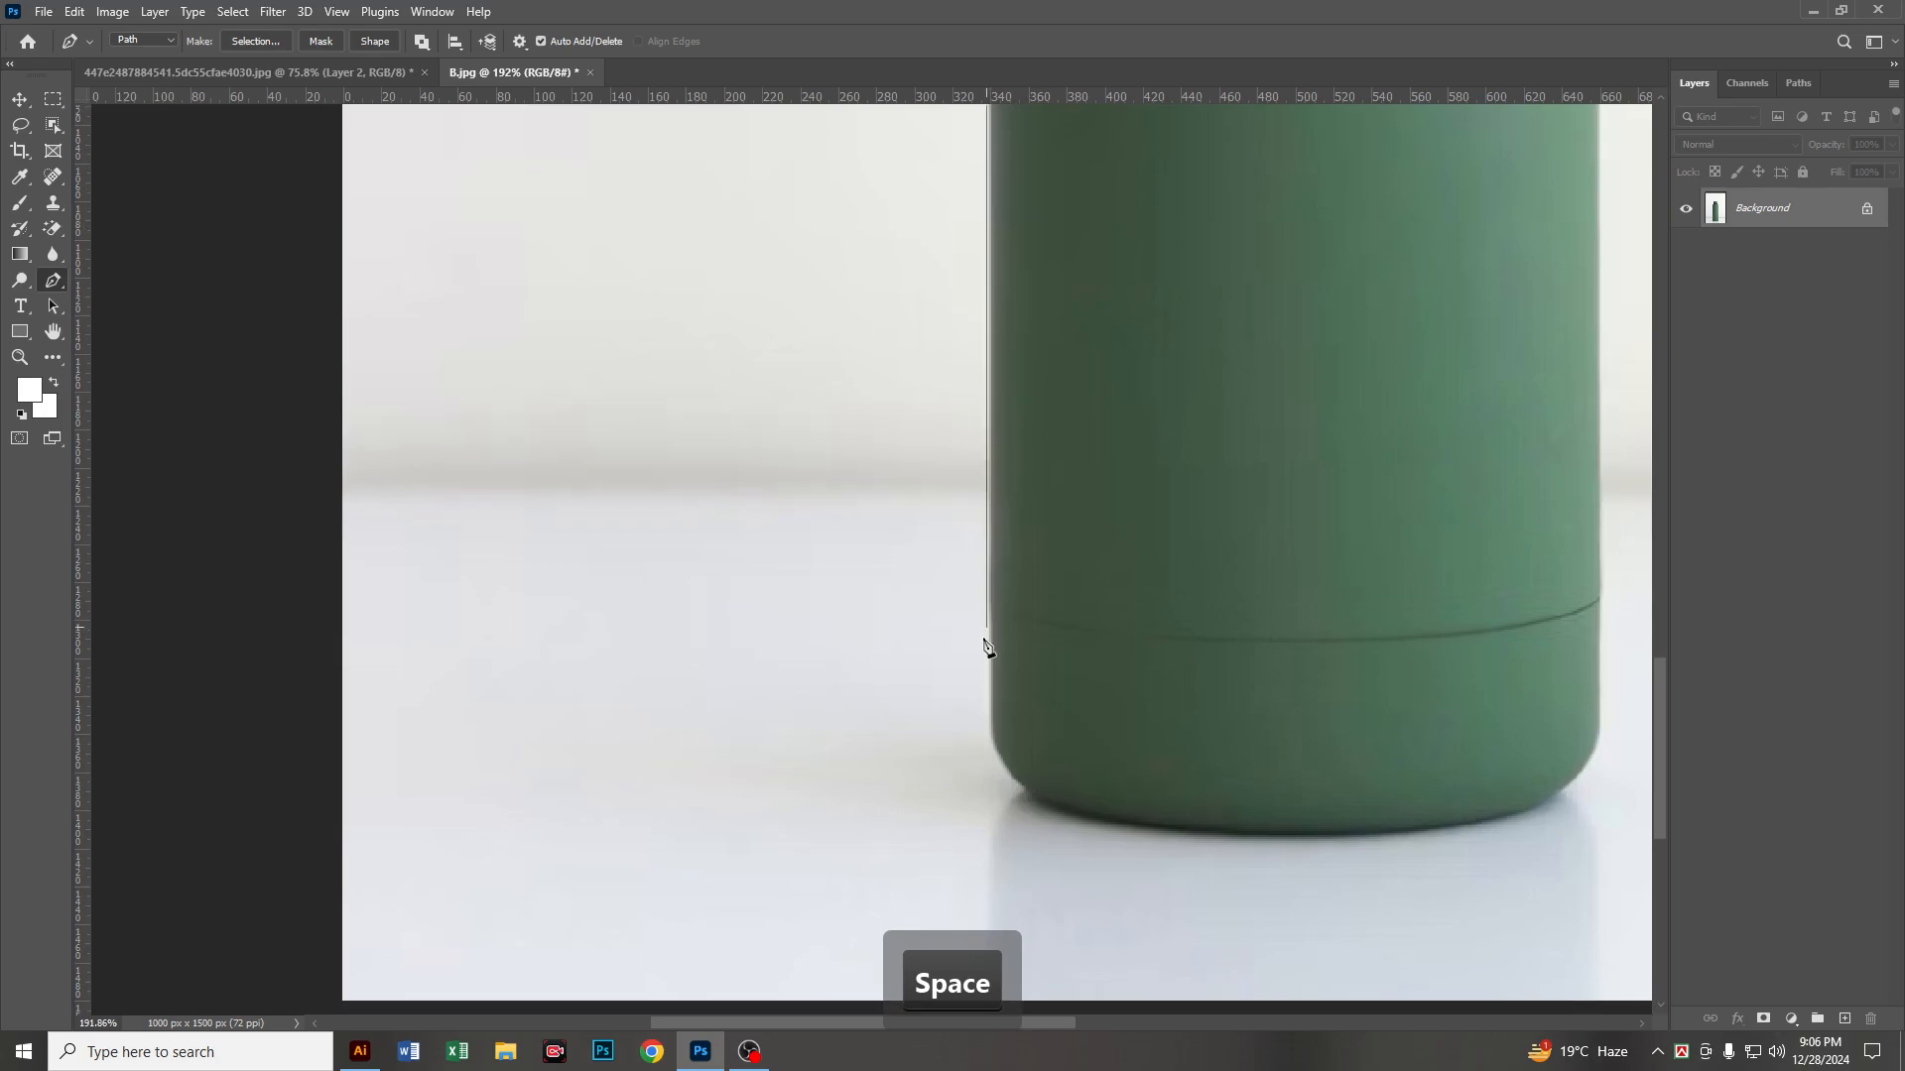
scroll(1004, 740, up, 3)
scroll(1008, 746, up, 2)
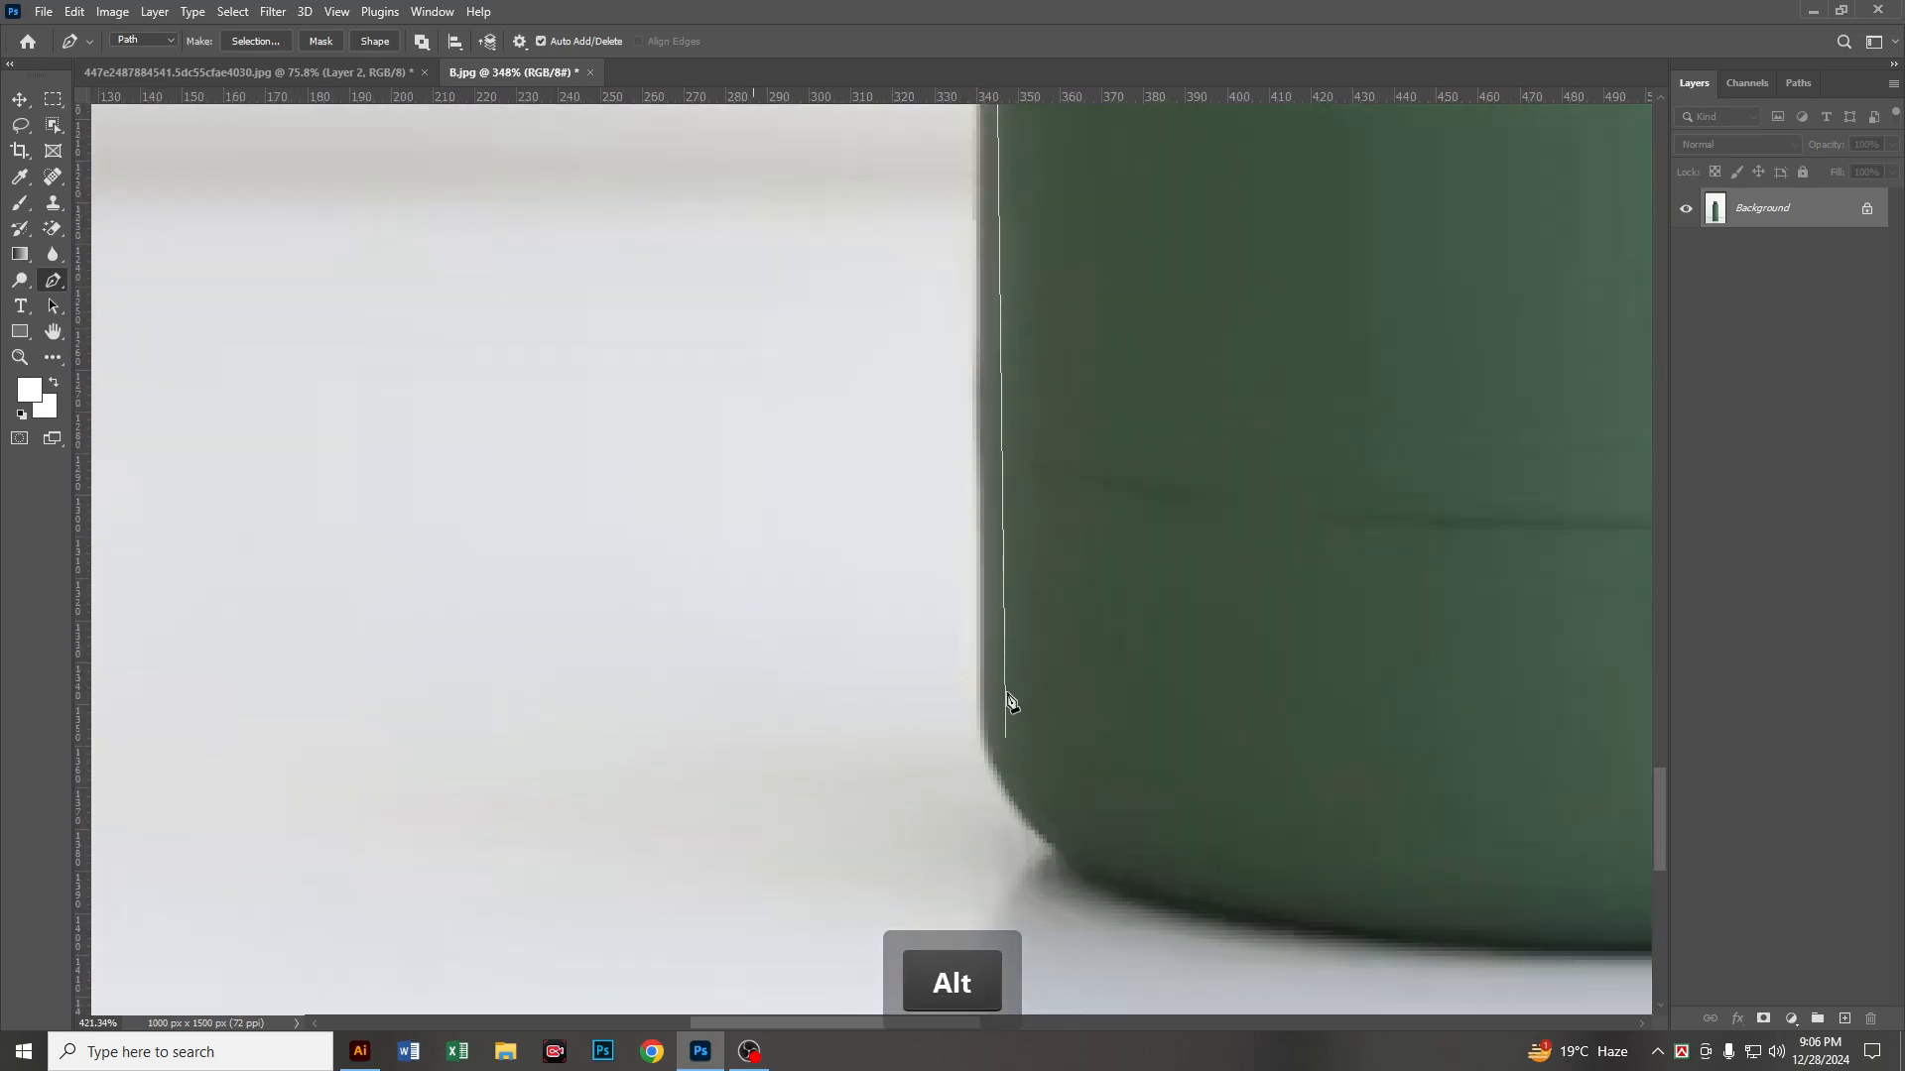
click(979, 768)
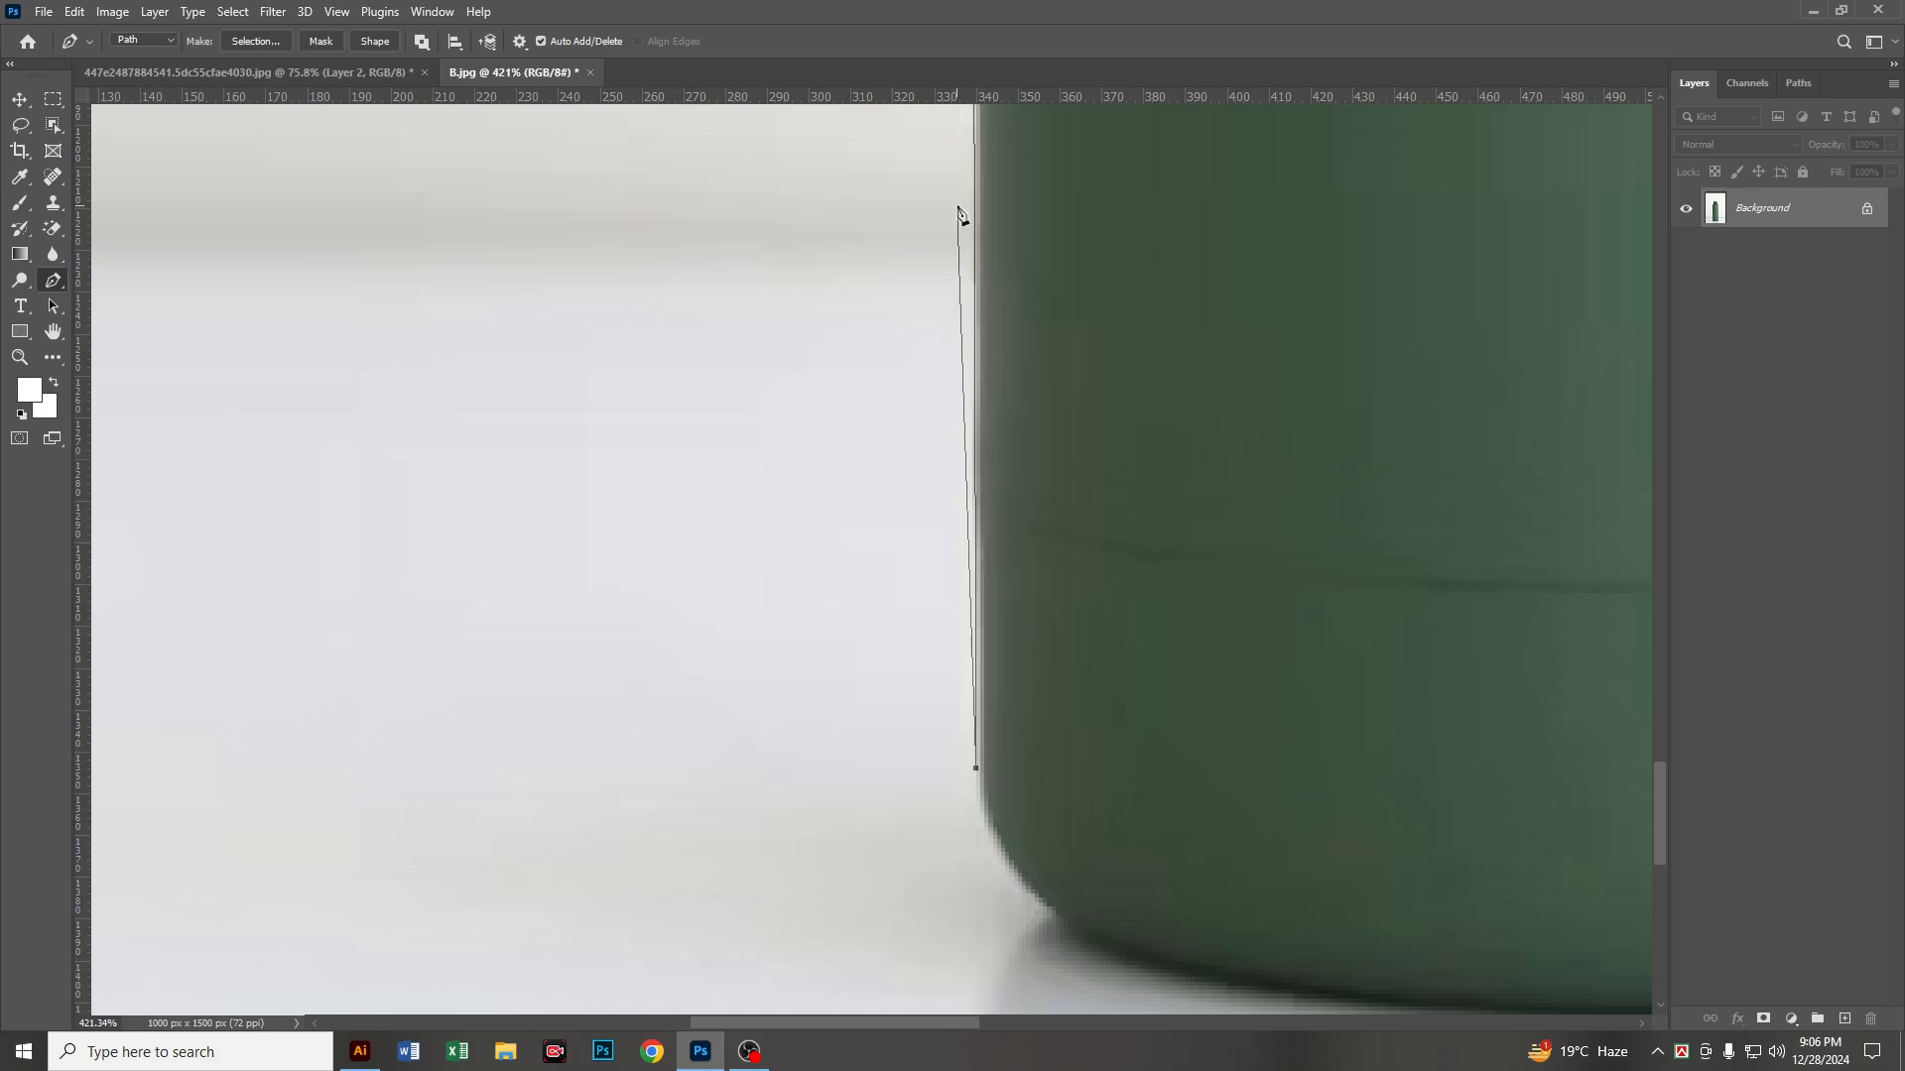
Step: Curve the path around the bottle's left base corner and remove the new anchor's outgoing handle
drag(1055, 680, 968, 142)
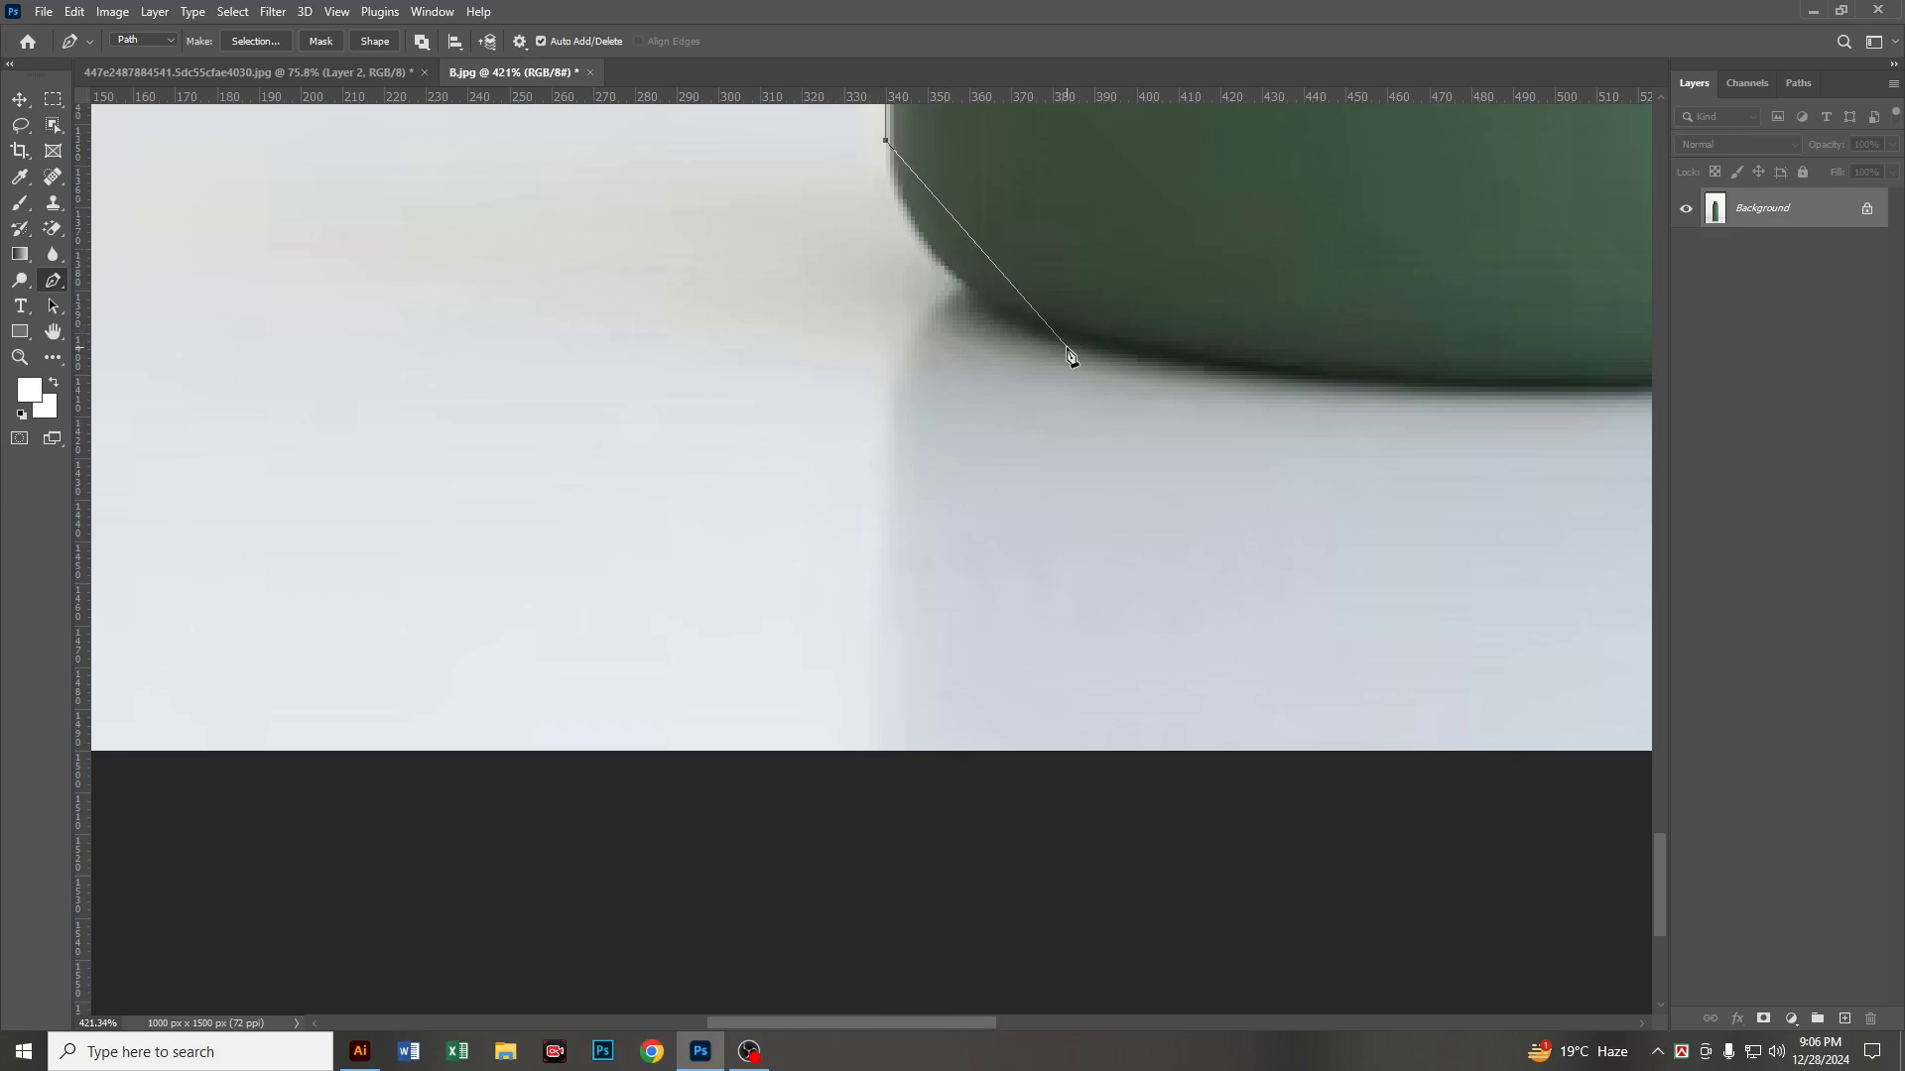
drag(1044, 329, 504, 460)
key(alt)
alt+click(1043, 331)
Step: Continue the path with a shallow curve along the bottle's bottom edge past its middle
key(space)
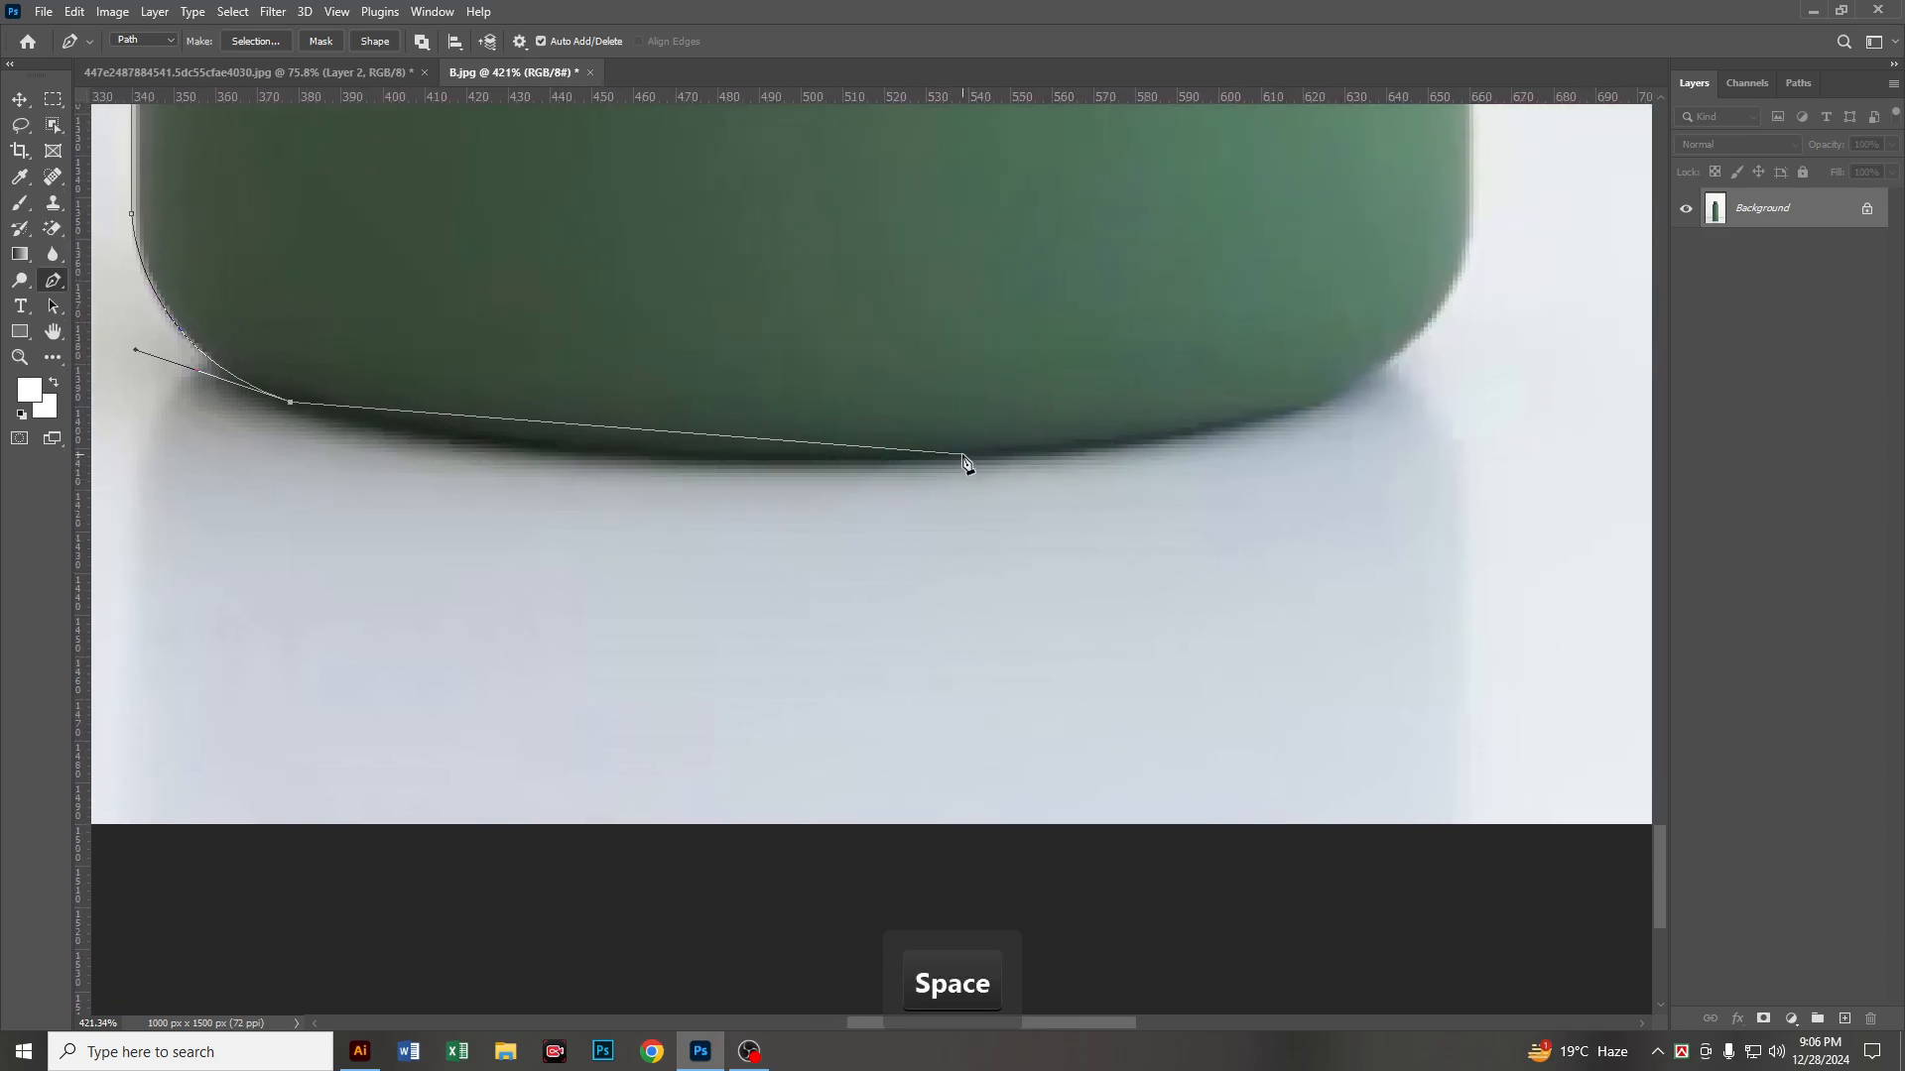
drag(964, 462, 1432, 454)
drag(964, 463, 595, 636)
key(space)
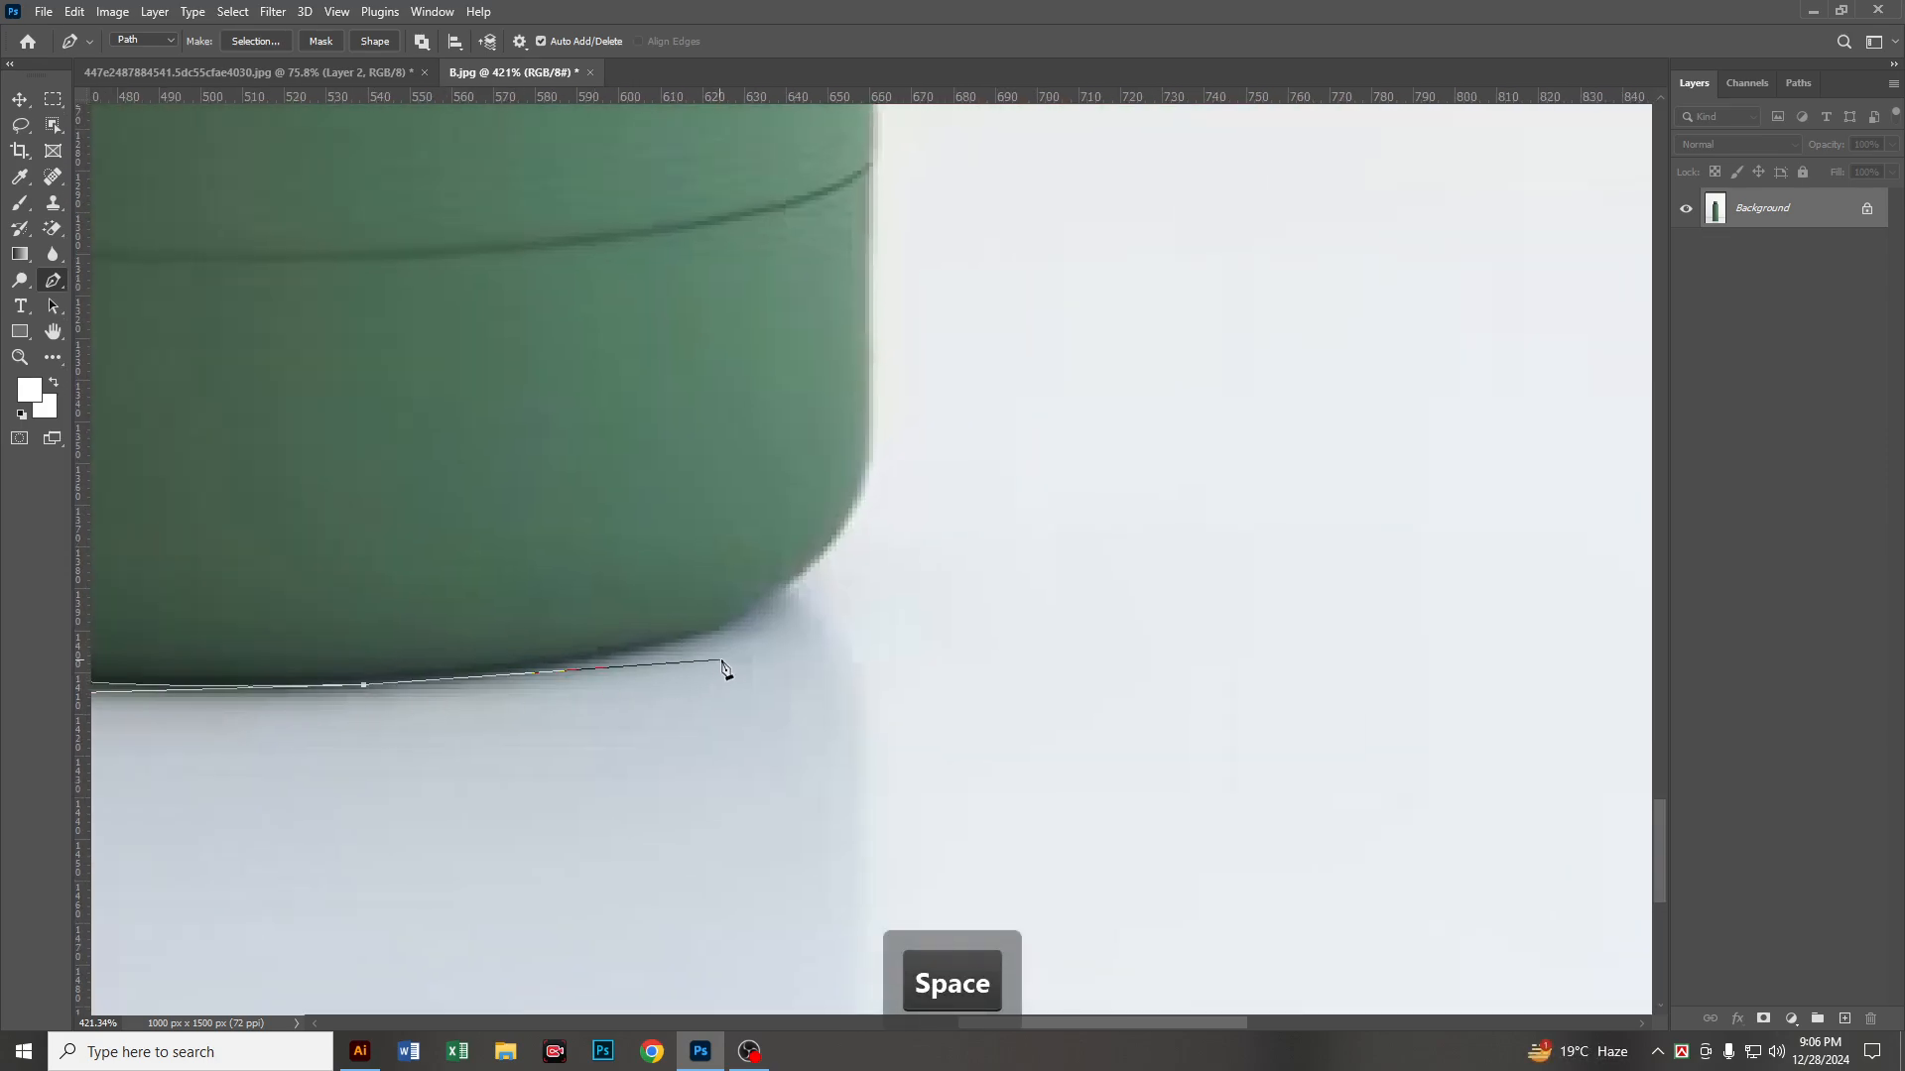
Step: Curve the path around the right base corner with two anchors up to the straight side, removing their outgoing handles
click(798, 573)
drag(797, 573, 896, 470)
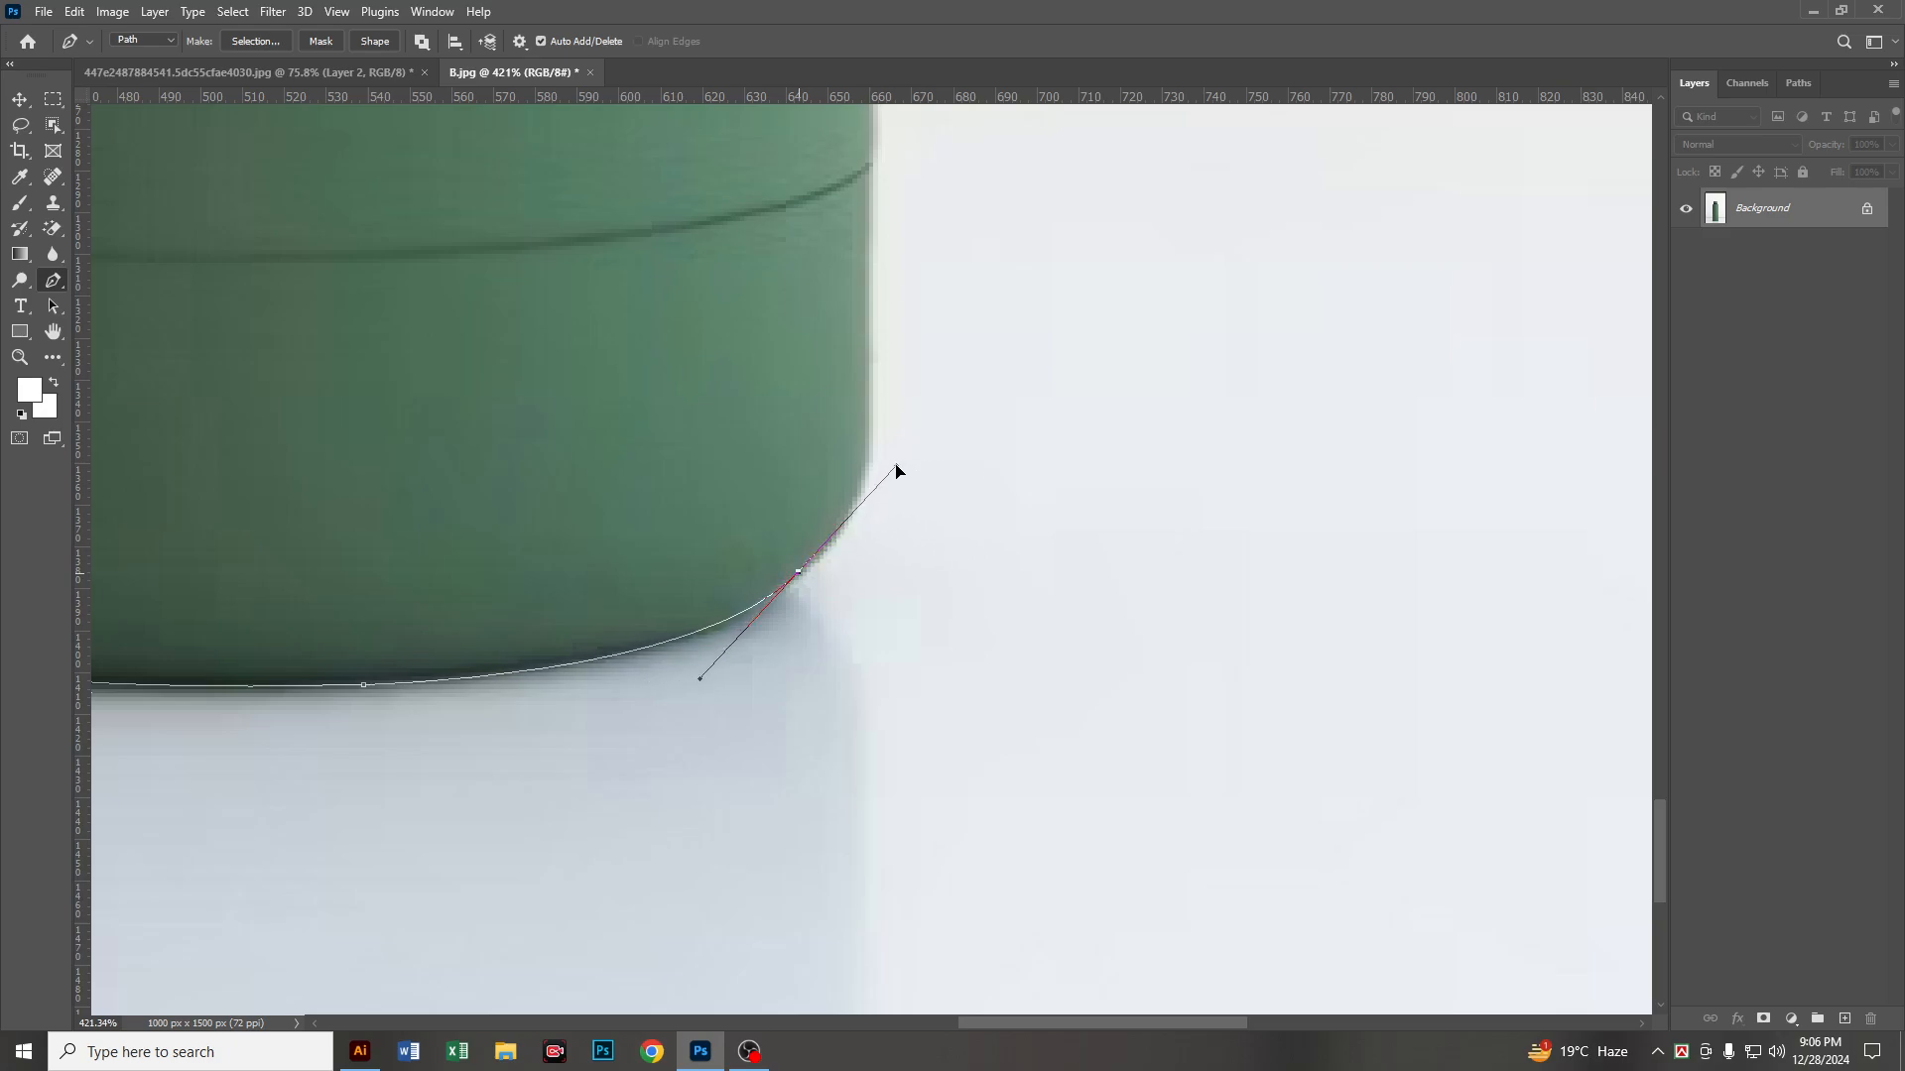
alt+click(797, 573)
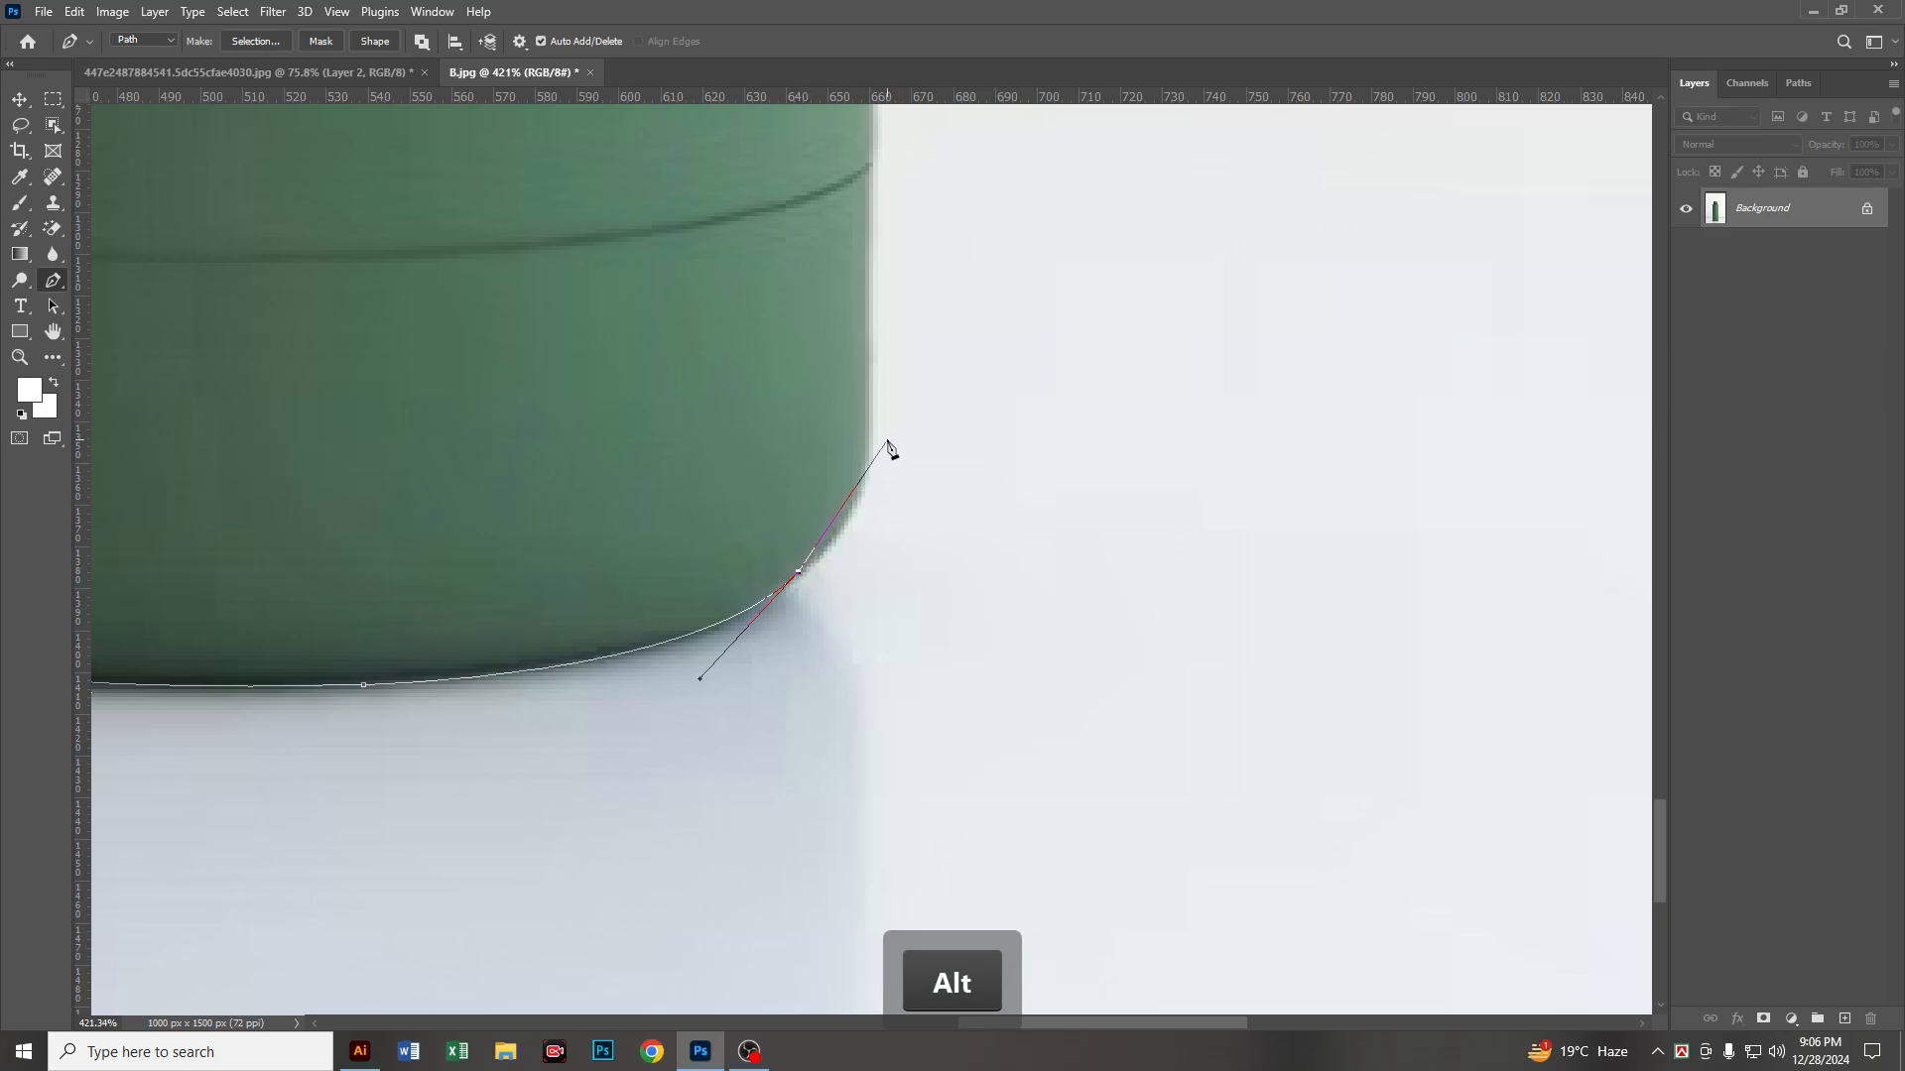
drag(873, 429, 873, 325)
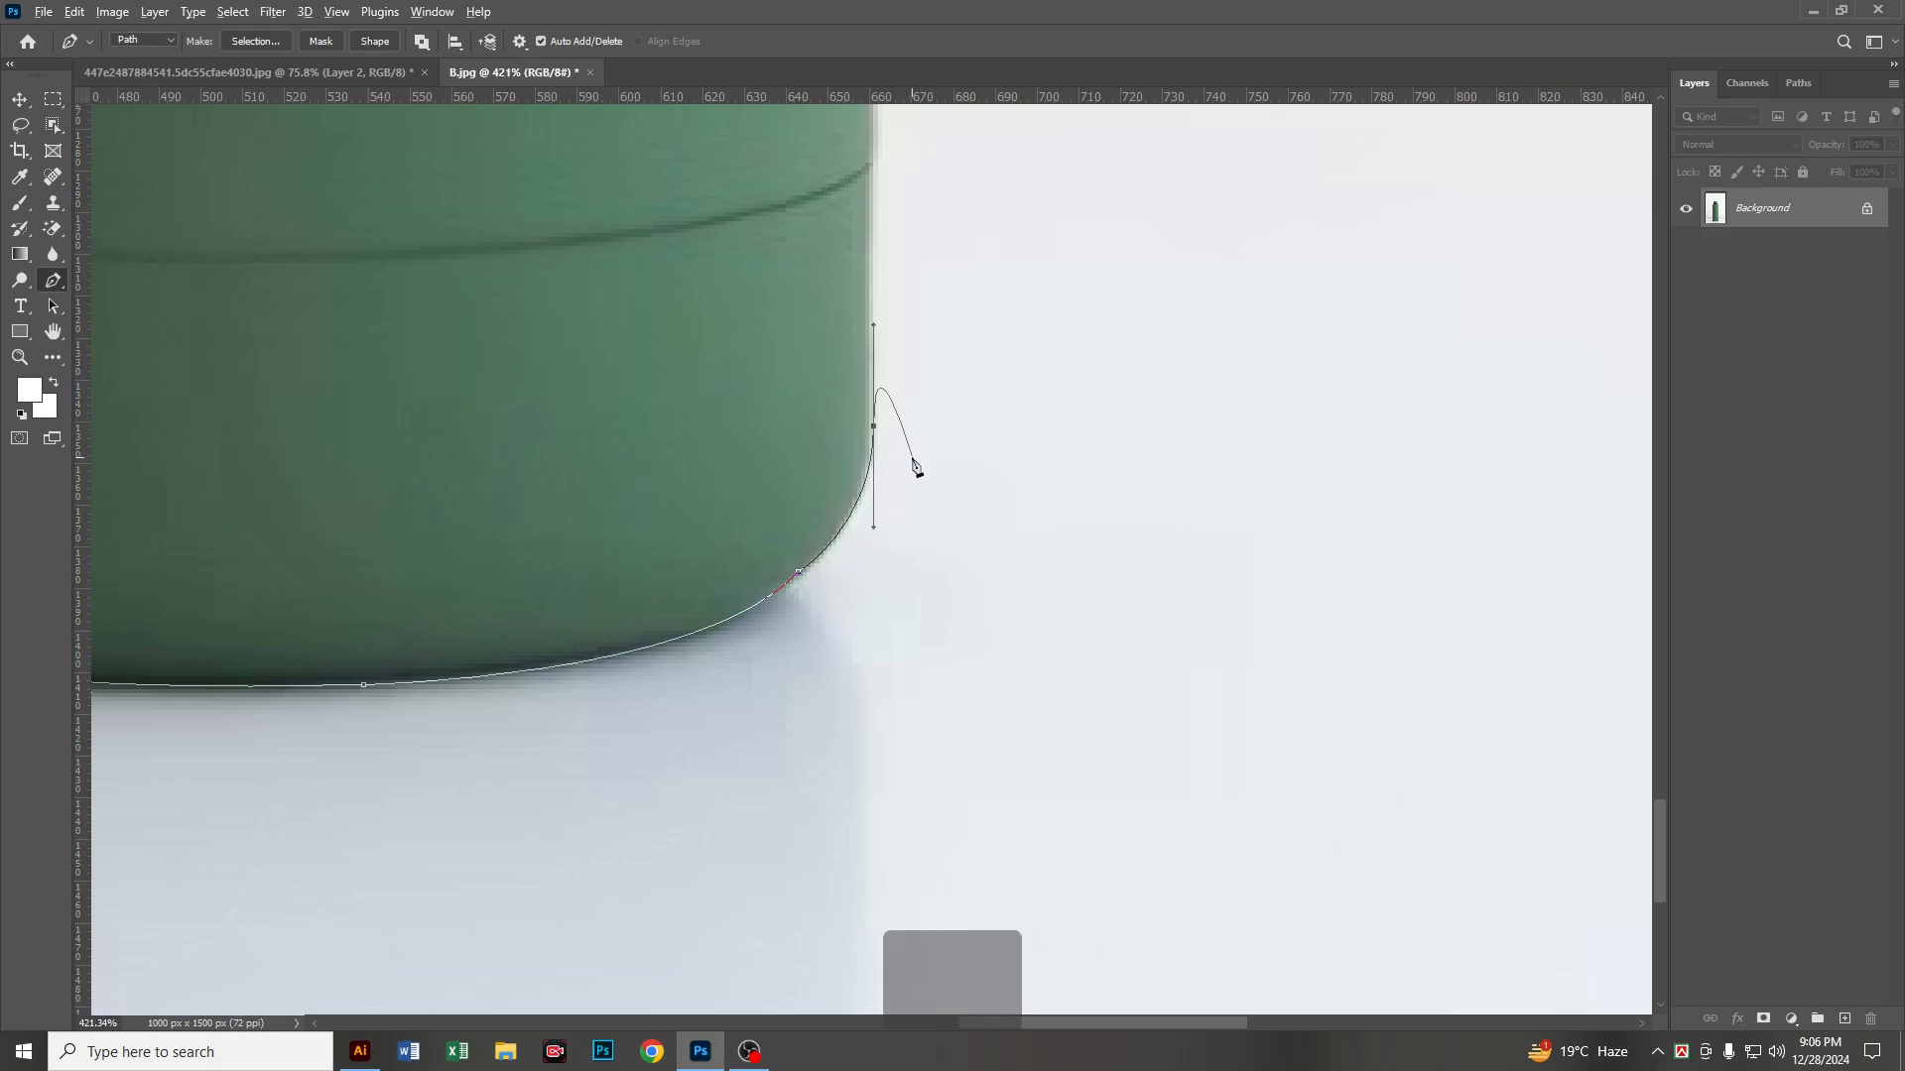
alt+click(875, 429)
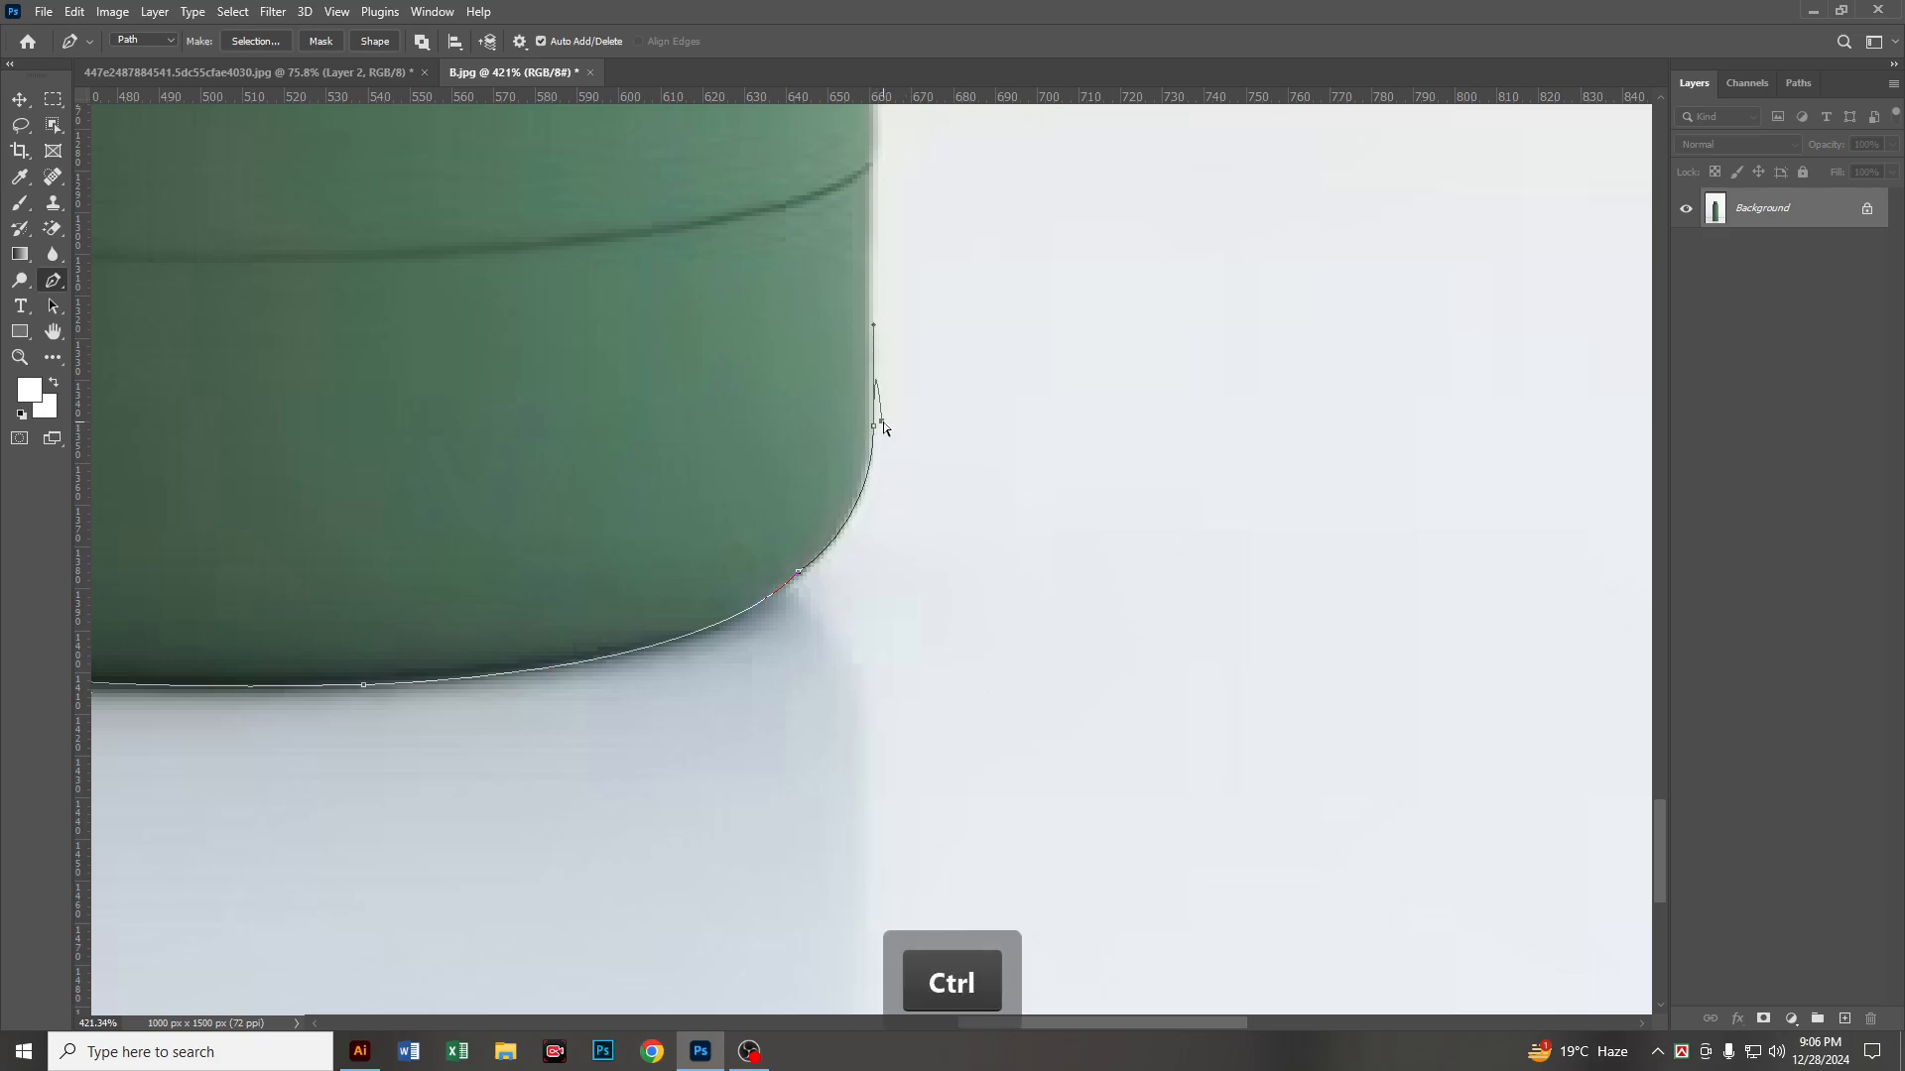
key(ctrl+z)
Step: Extend the path straight up the bottle's right side and curve it over the right shoulder to the neck, without an outgoing handle
scroll(920, 525, down, 4)
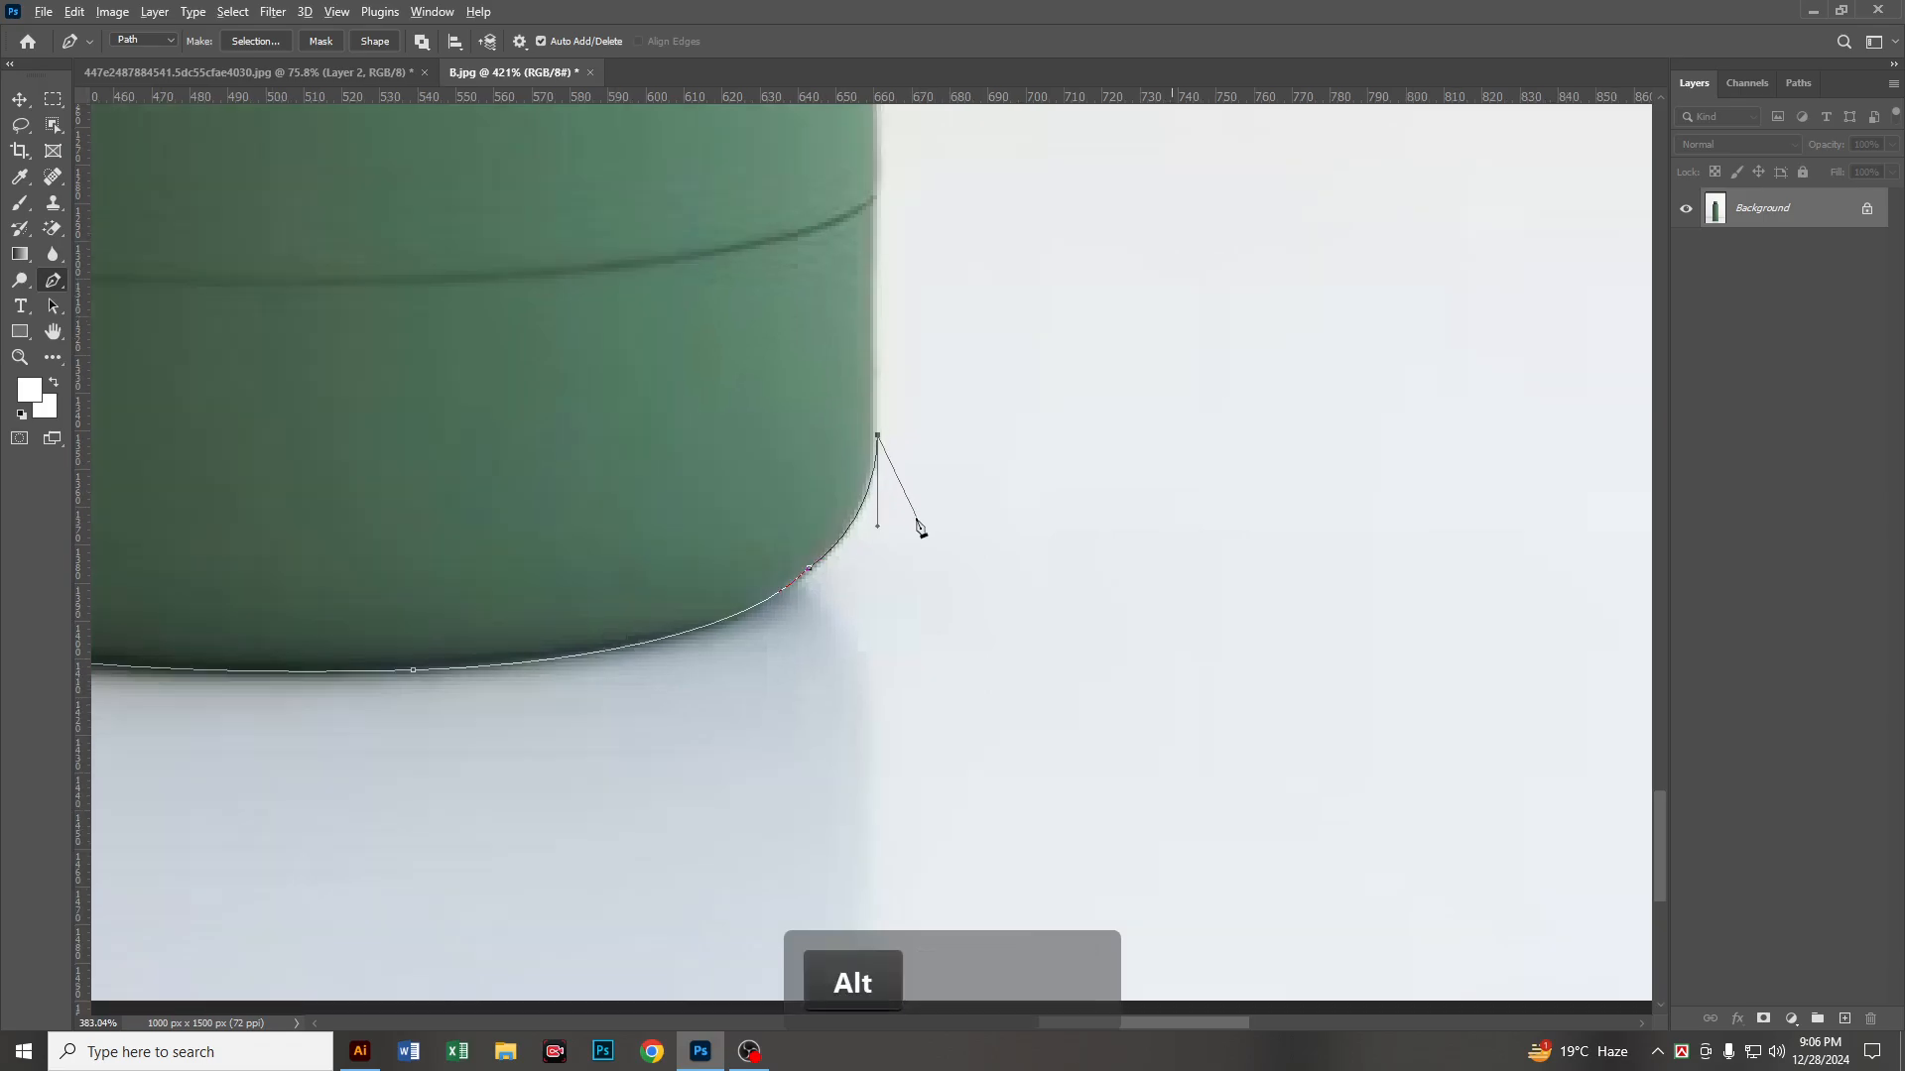
drag(927, 260, 936, 880)
drag(1004, 362, 1080, 865)
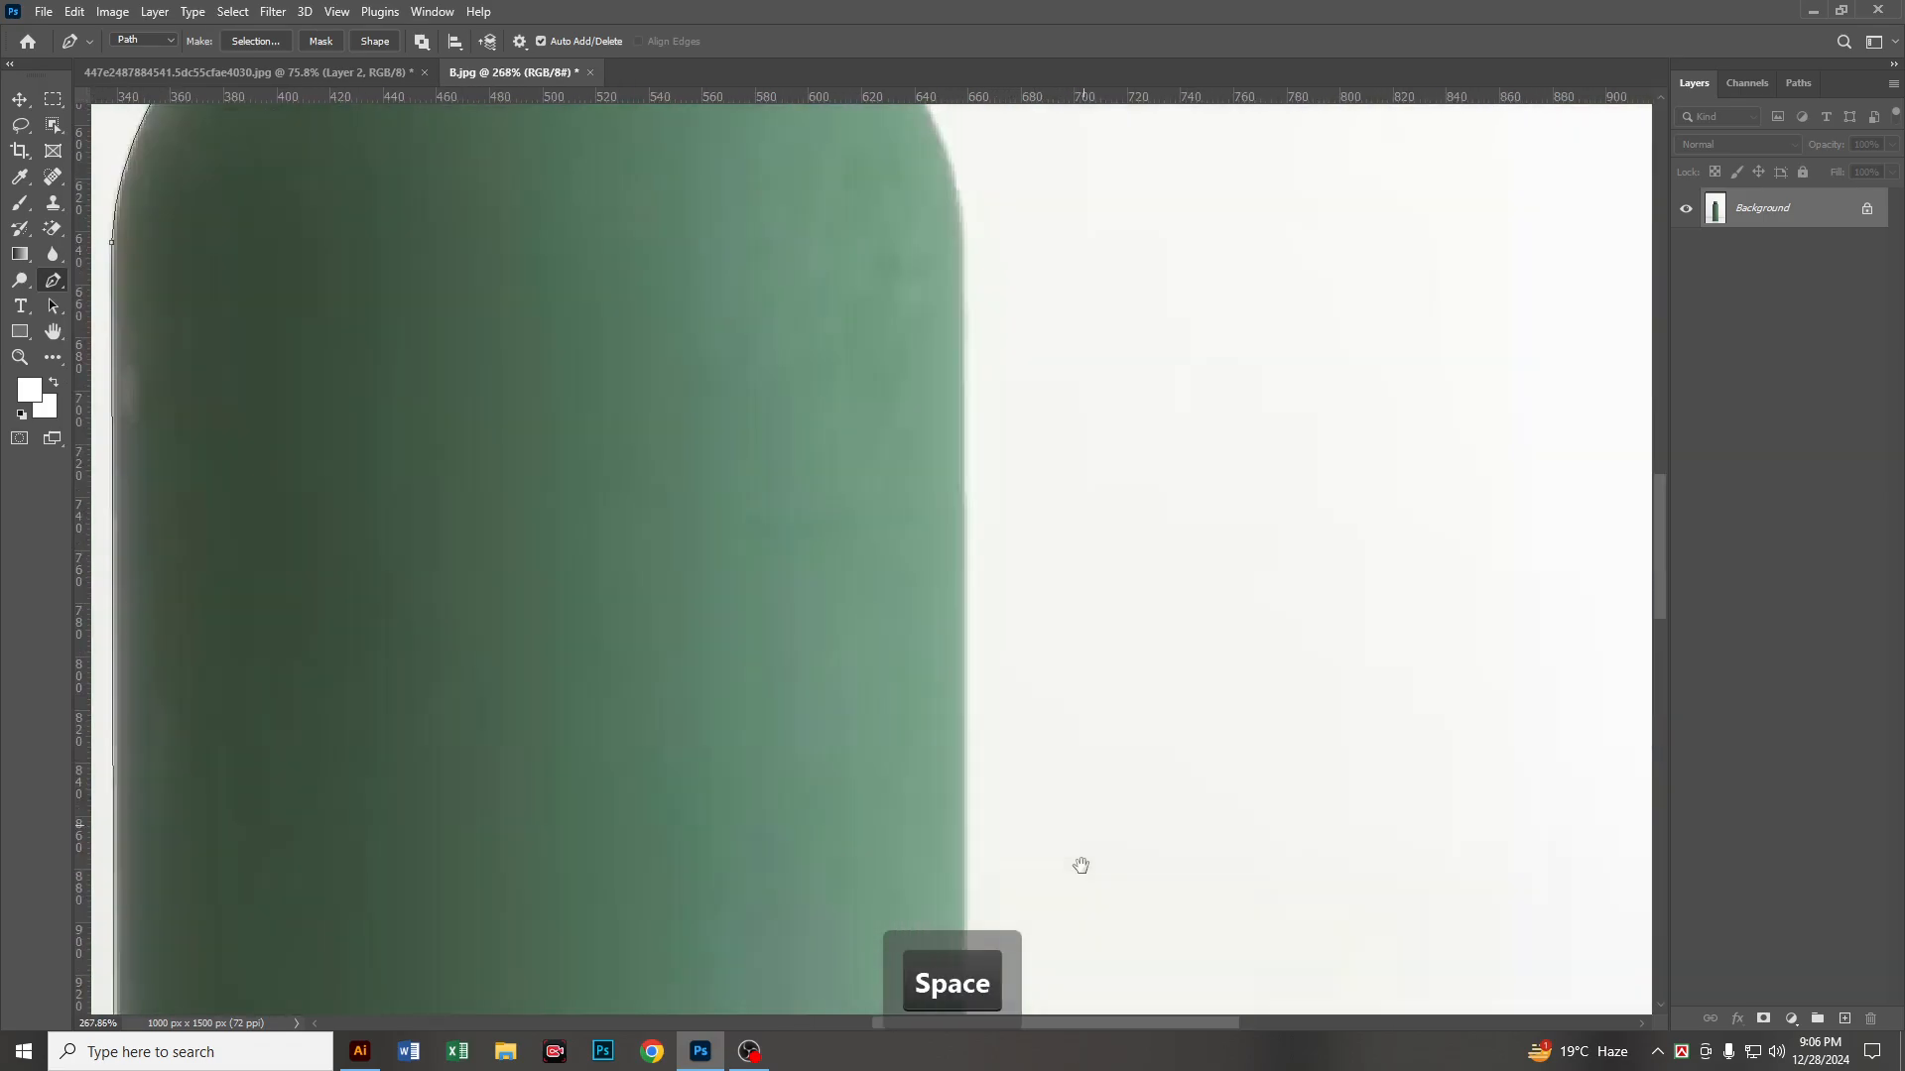
drag(1111, 392, 1110, 814)
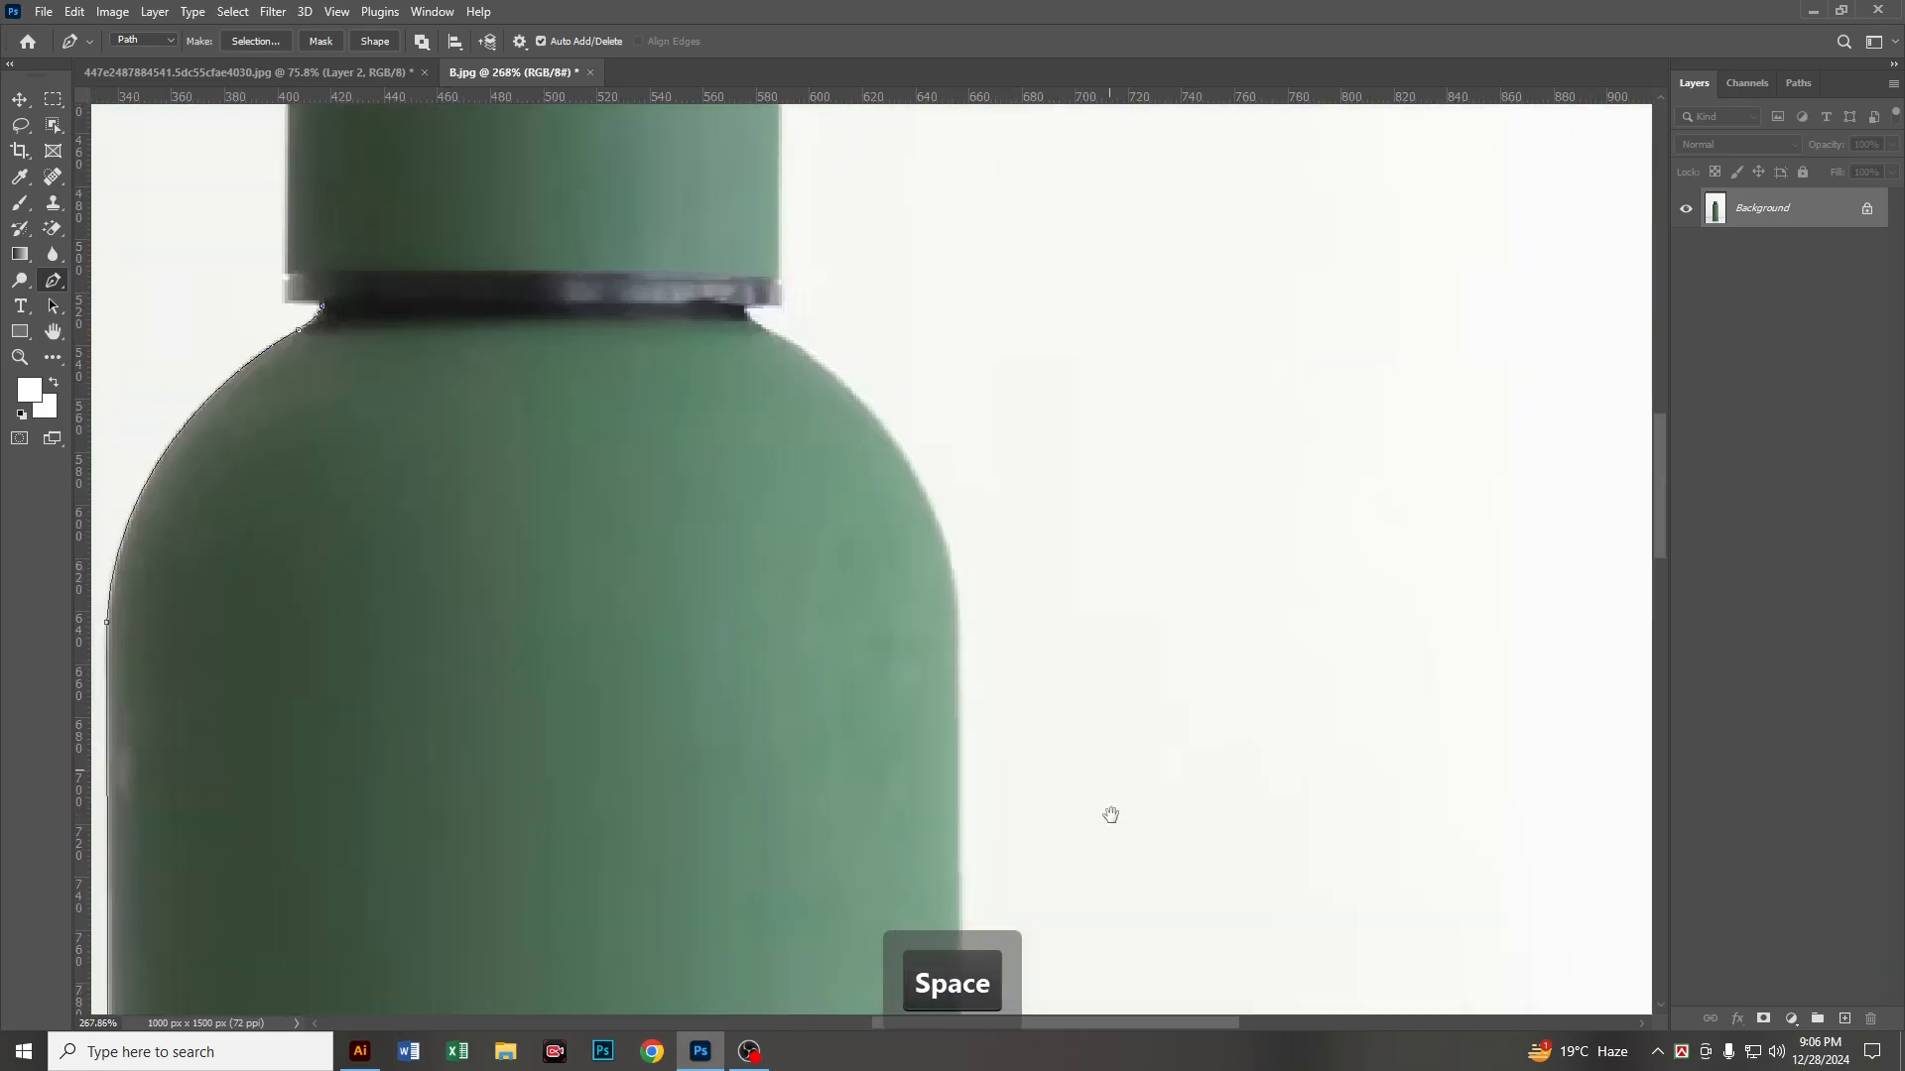
click(965, 674)
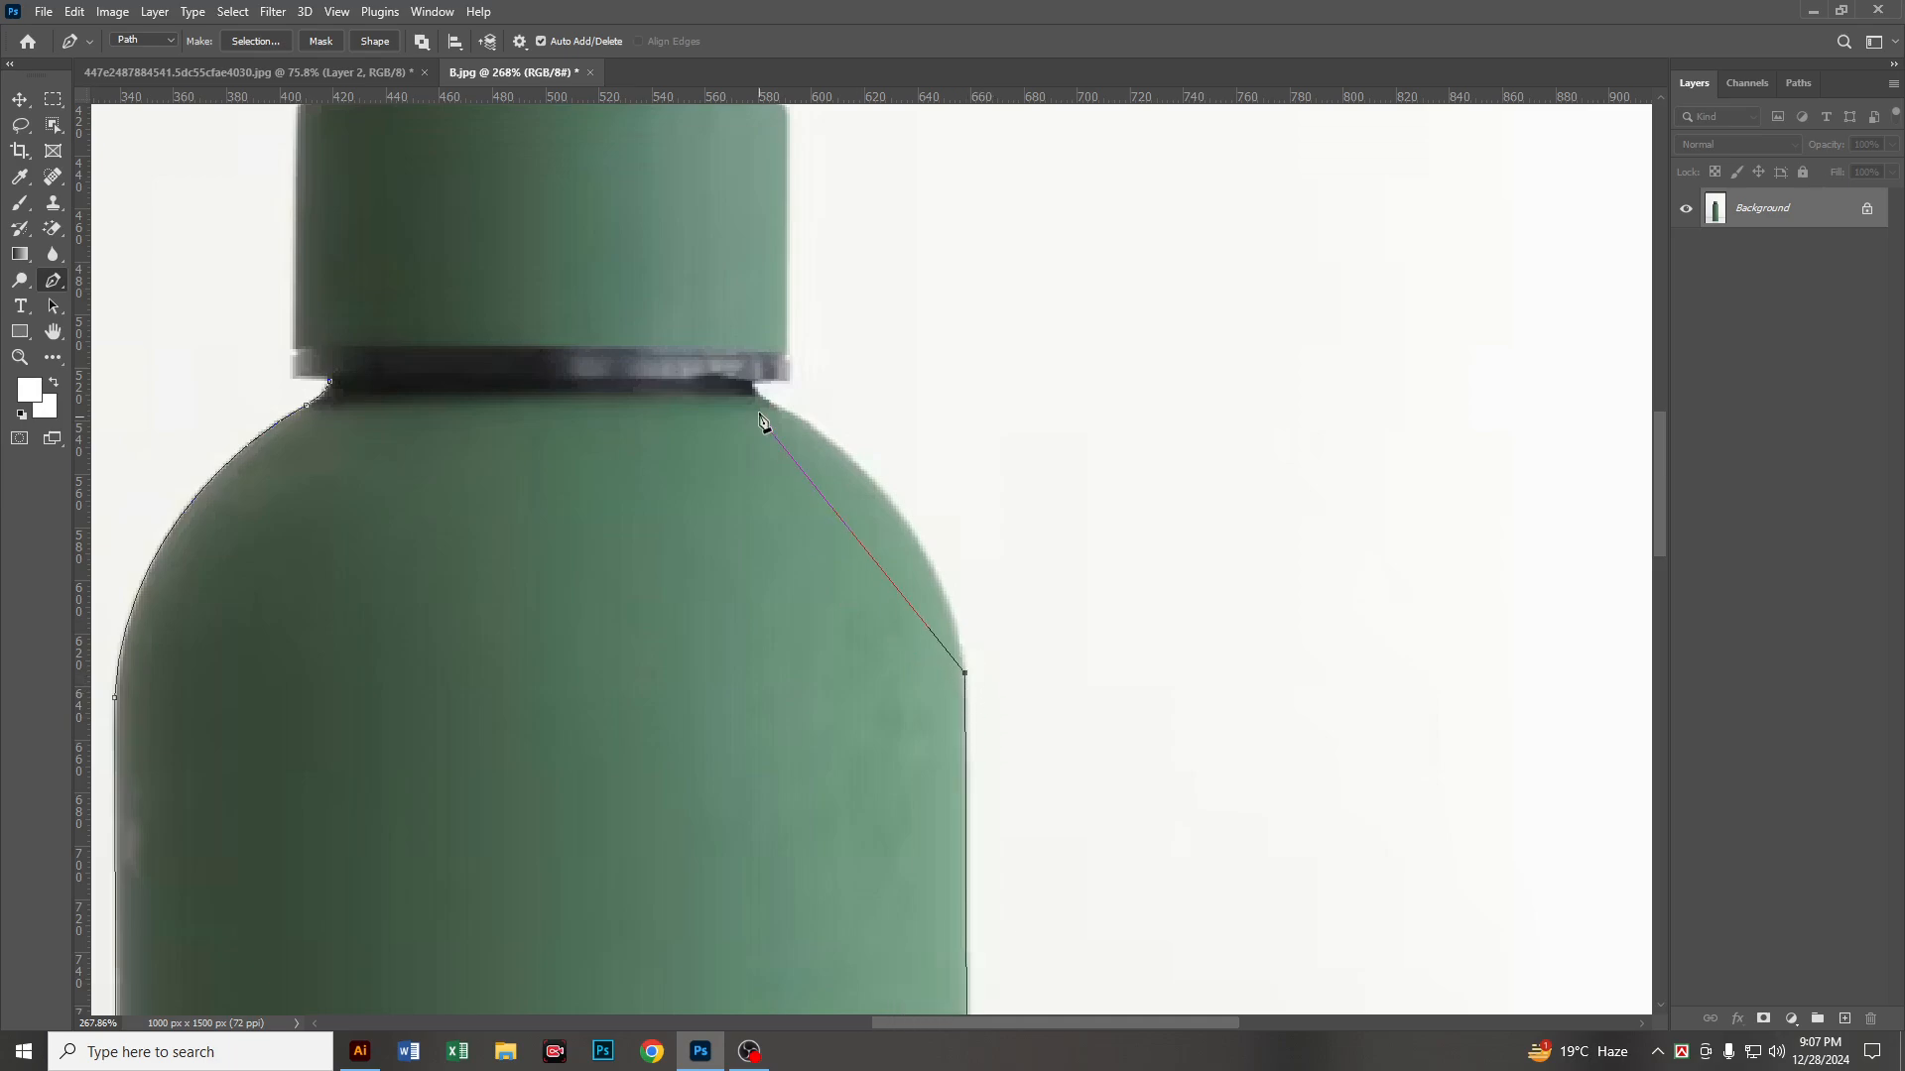
drag(755, 393, 536, 267)
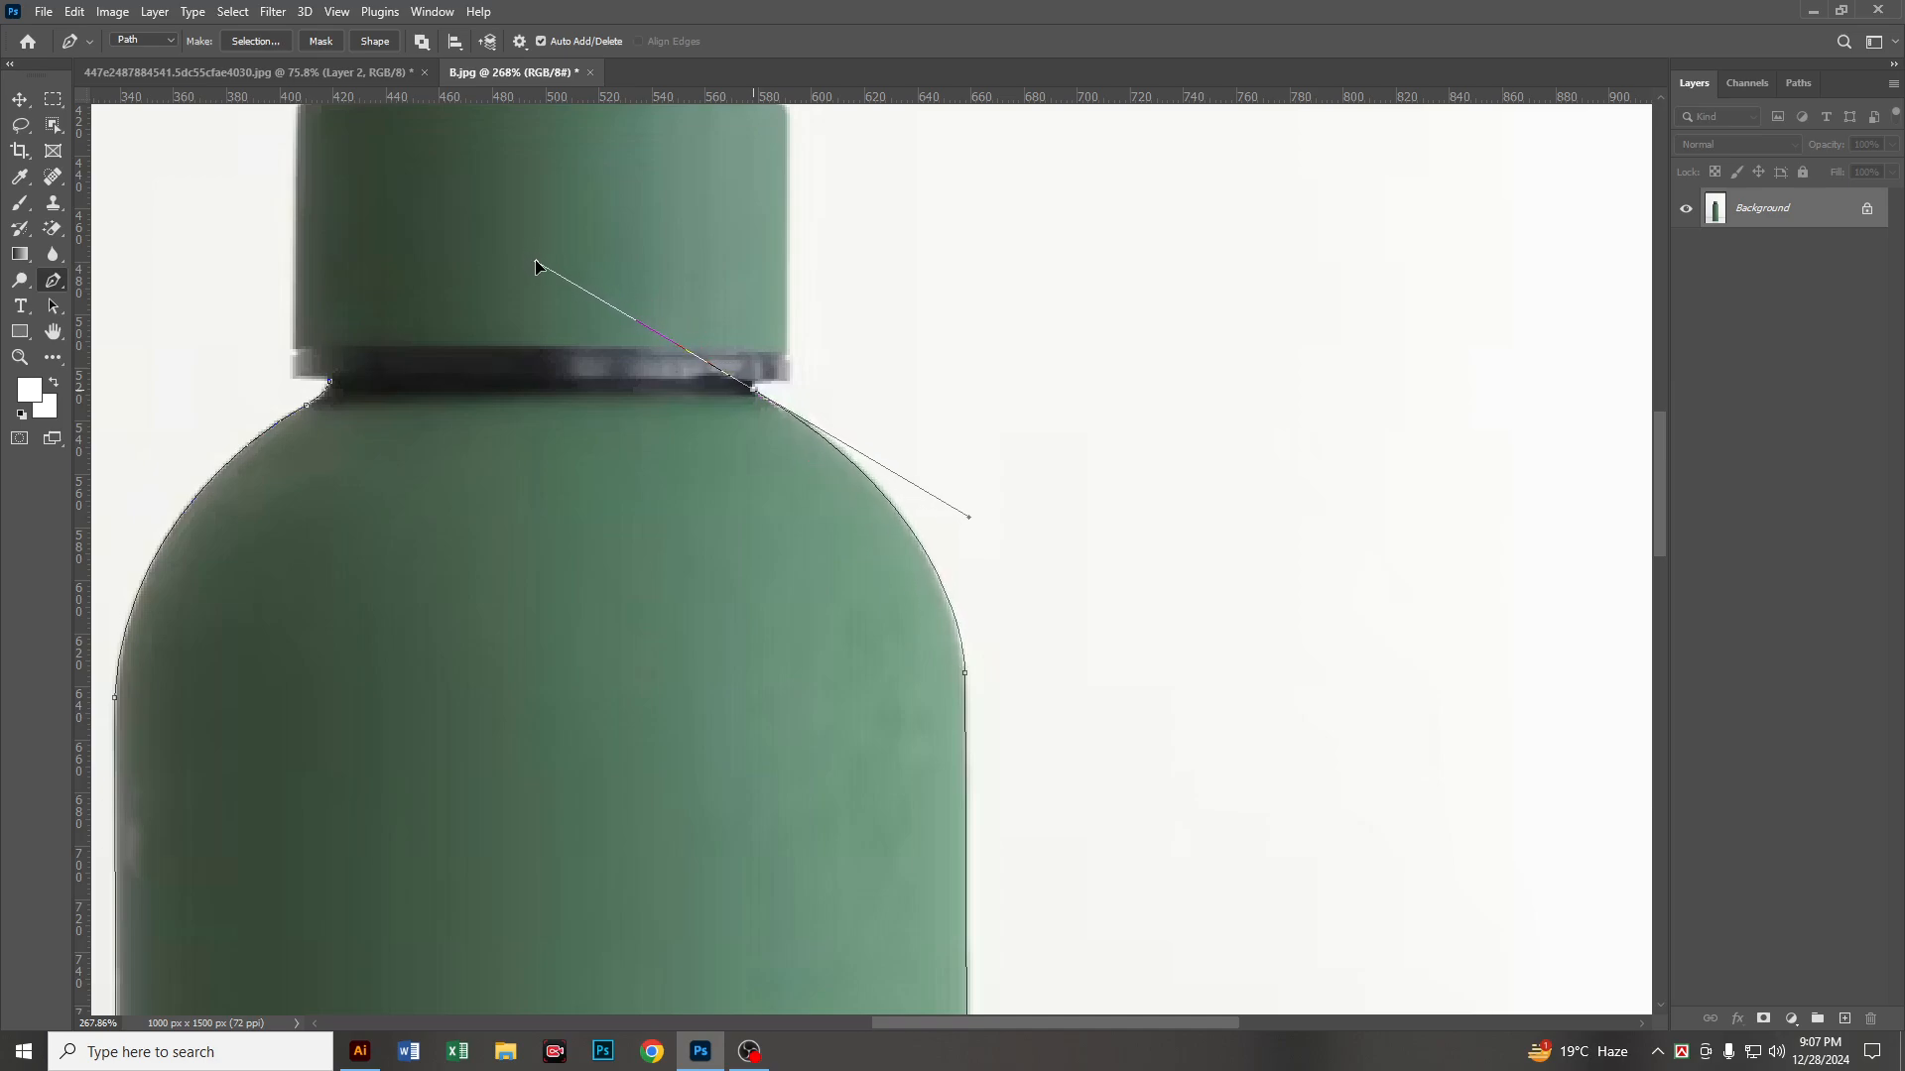
alt+click(756, 390)
Step: Extend the path up the cap's right side and curve it around the top right corner, removing the new anchor's outgoing handle
key(space)
drag(809, 300, 914, 701)
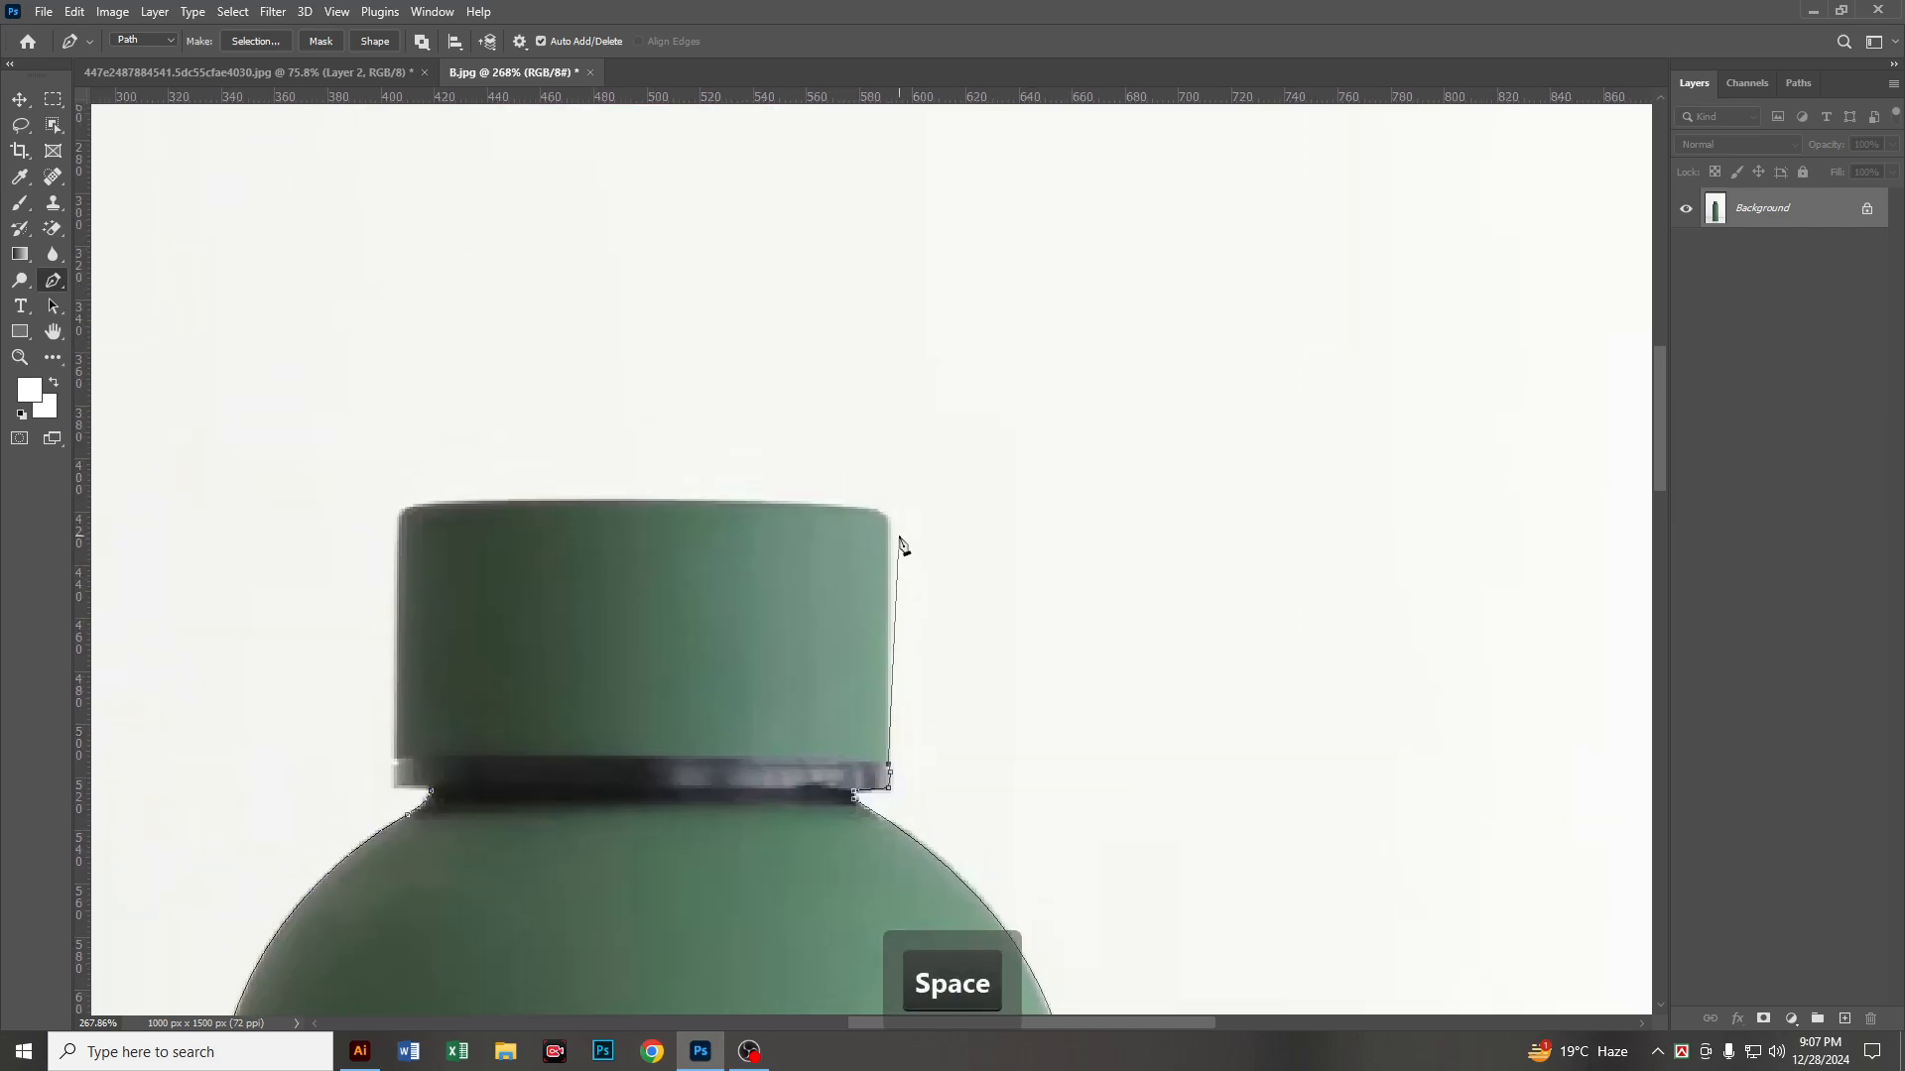
alt+scroll(886, 542, up, 5)
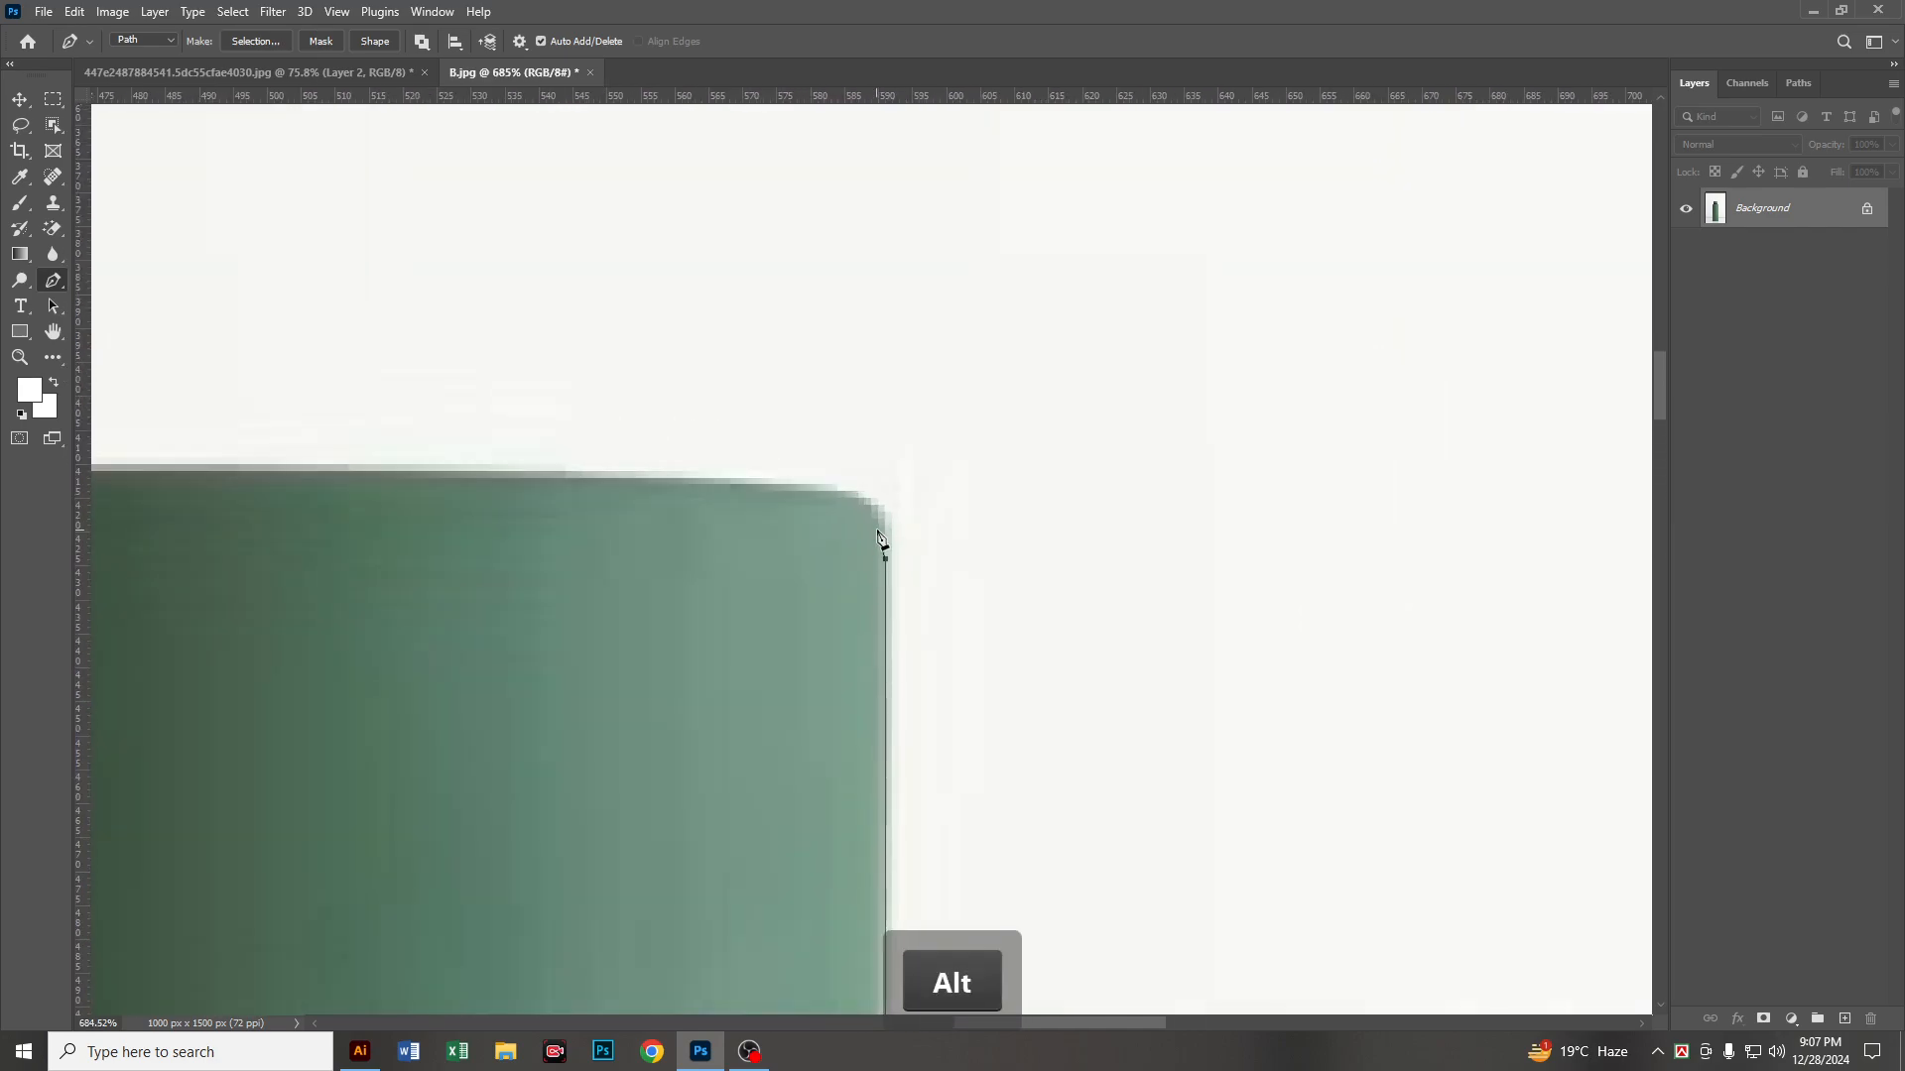
key(Right)
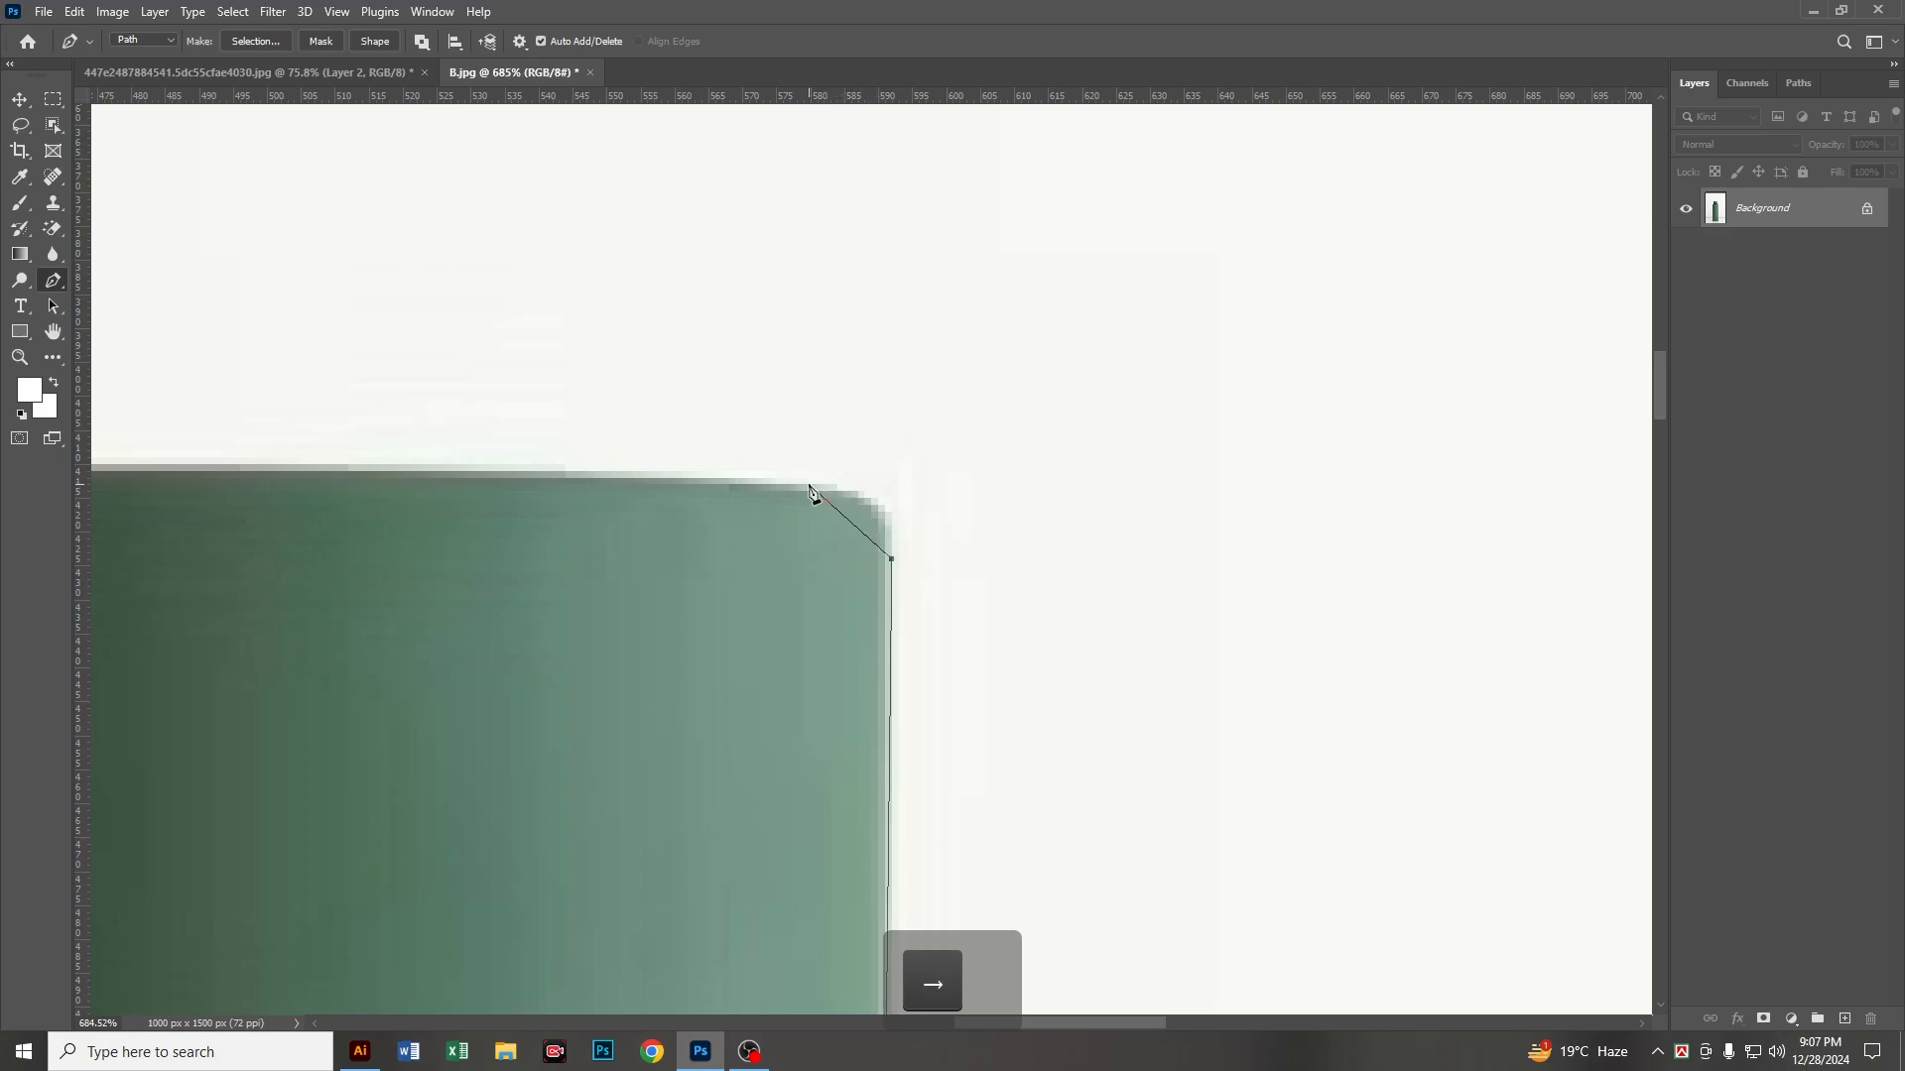
drag(805, 481, 690, 463)
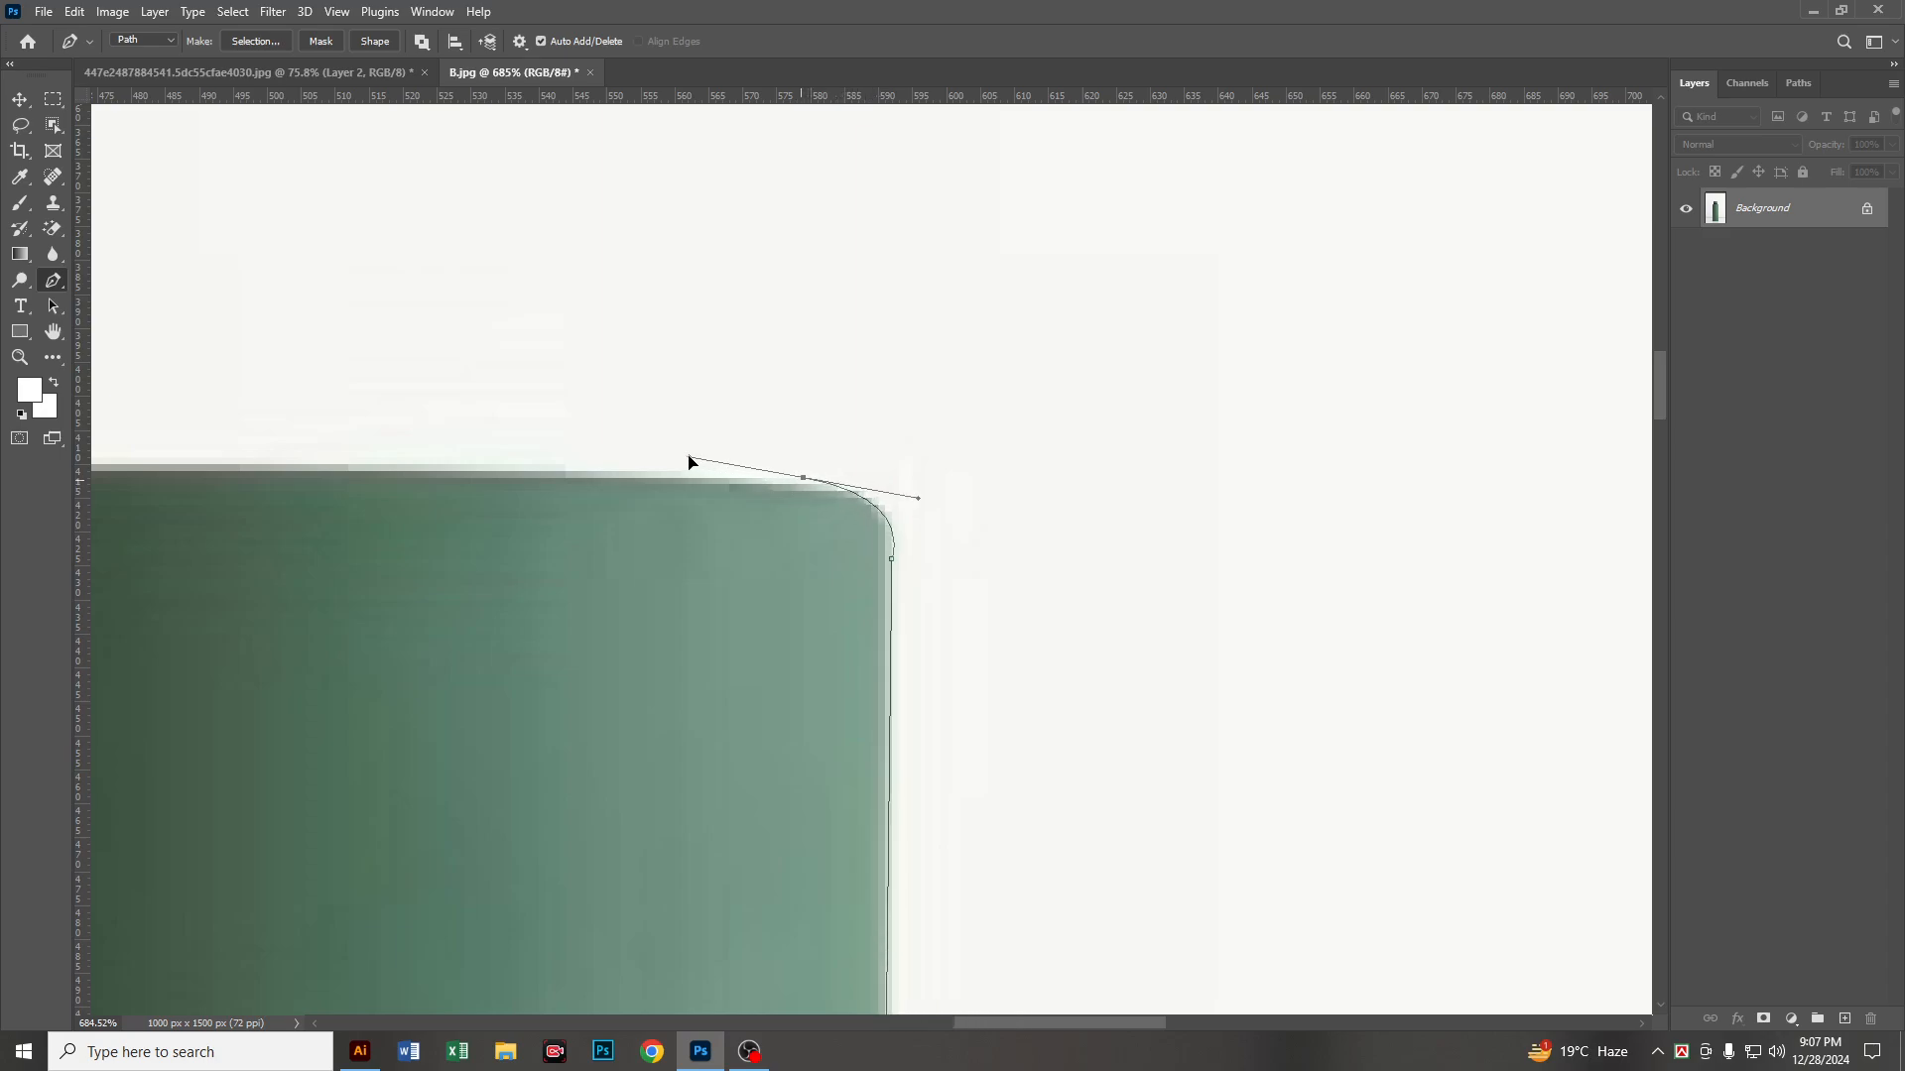
key(alt)
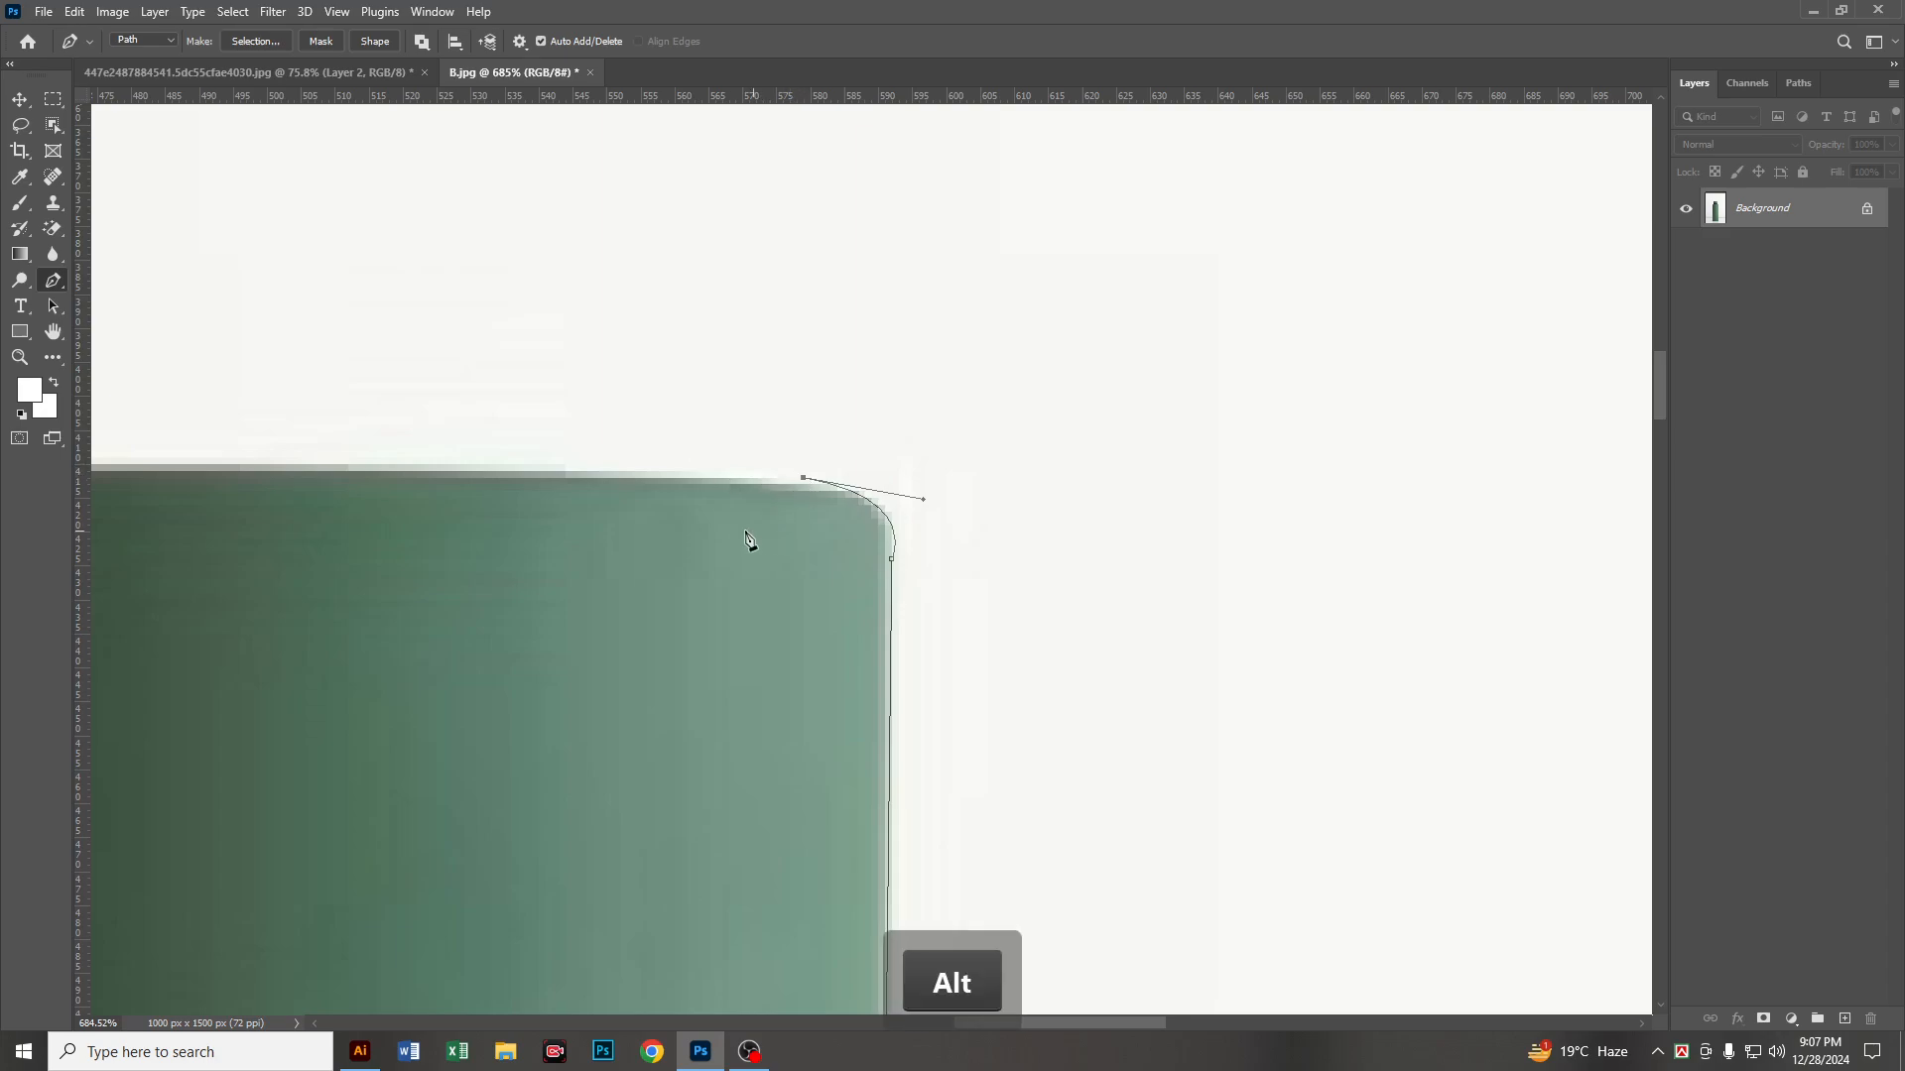
Step: Continue the path along the cap's top edge and curve it around the top left corner, without an outgoing handle
key(space)
drag(746, 539, 1330, 459)
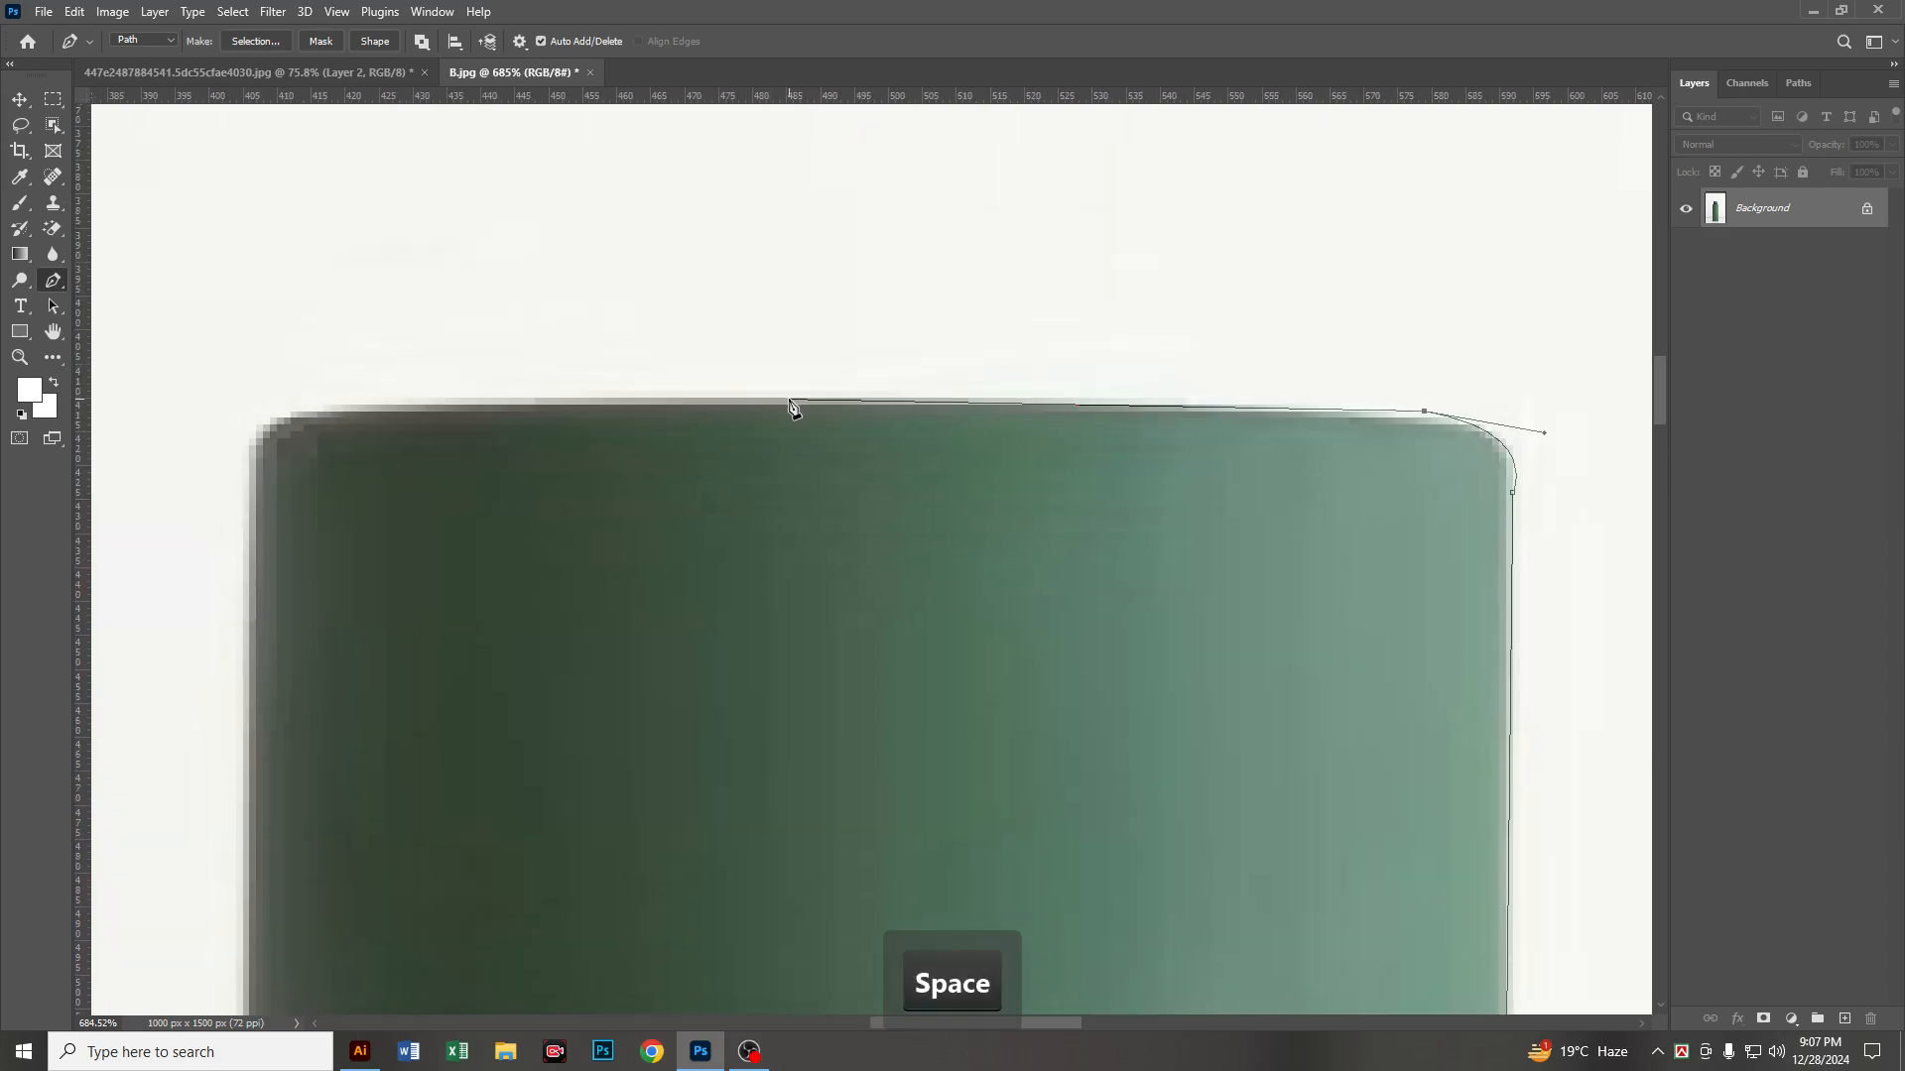
key(space)
drag(761, 402, 1176, 304)
drag(942, 283, 871, 381)
key(alt)
Step: Run the path down the cap's left side, around the small neck ring, and close it at the starting anchor
key(space)
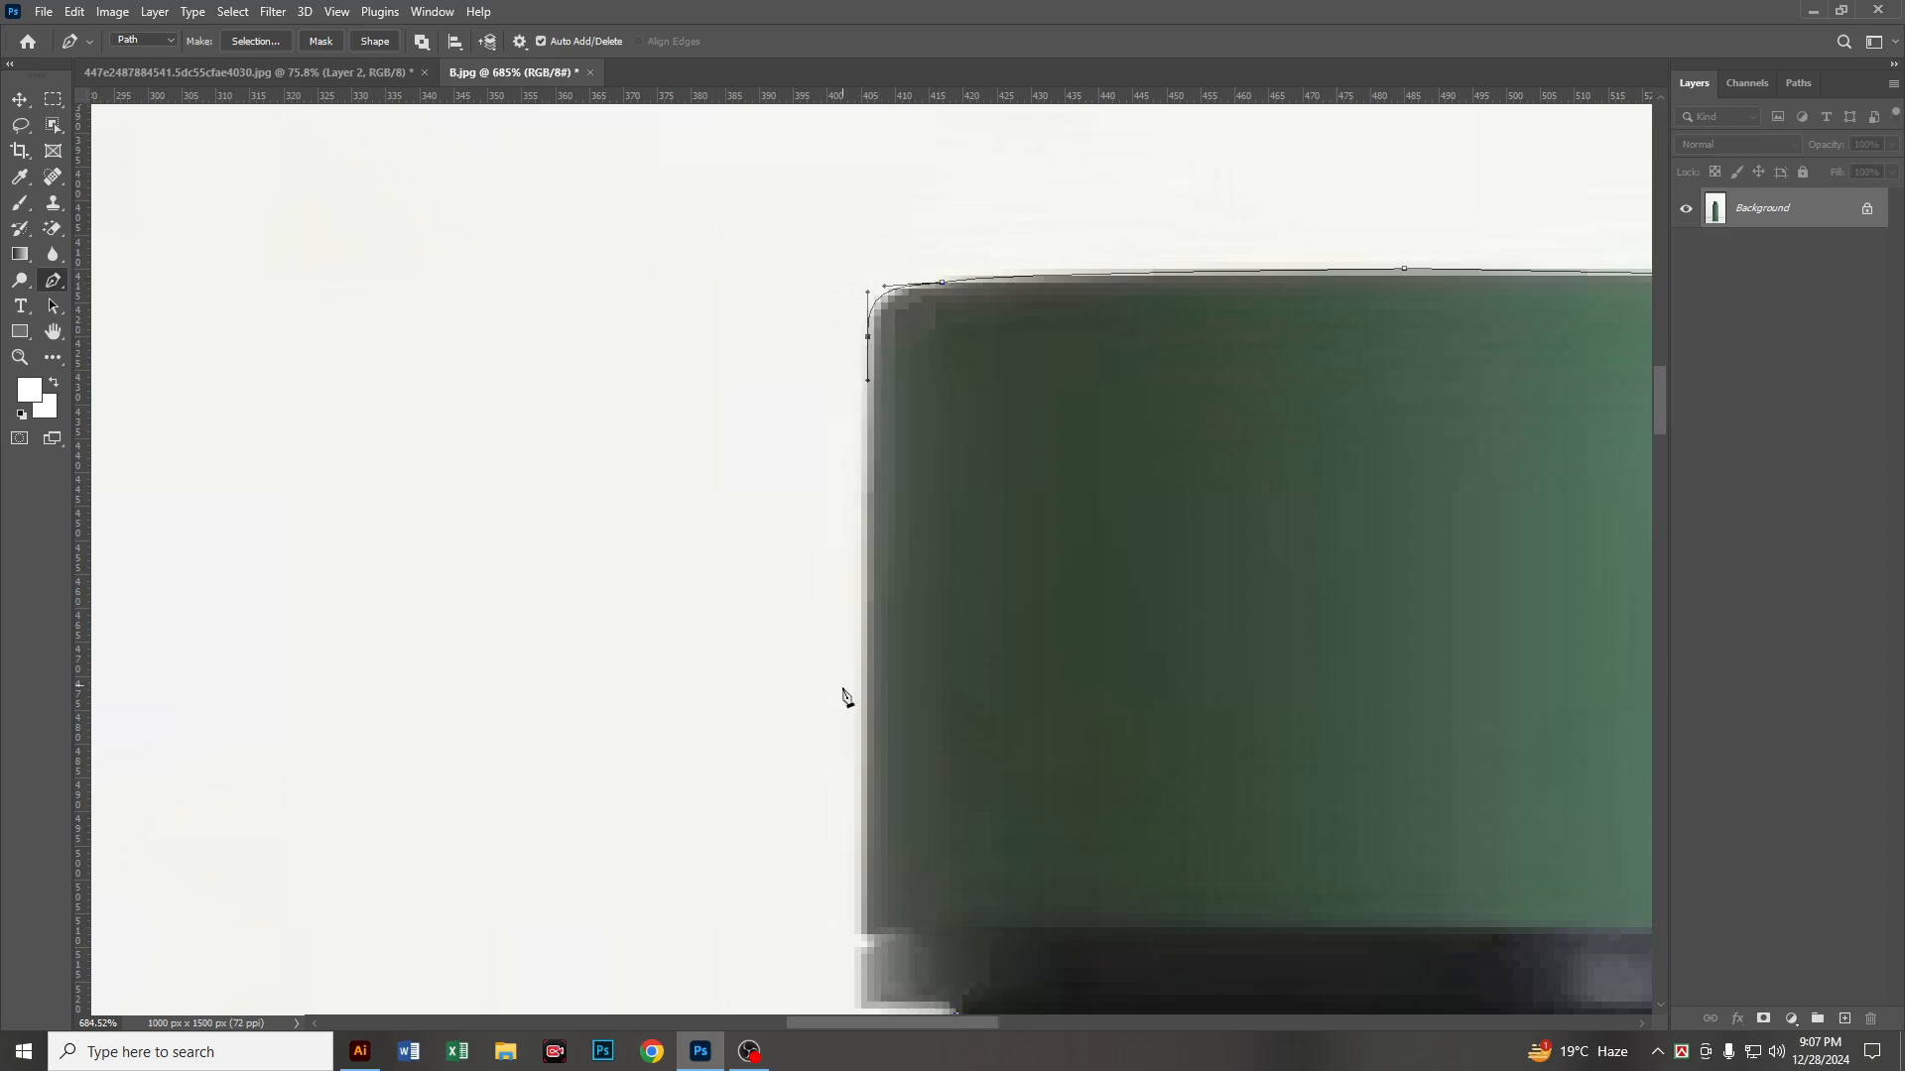
drag(899, 876, 919, 335)
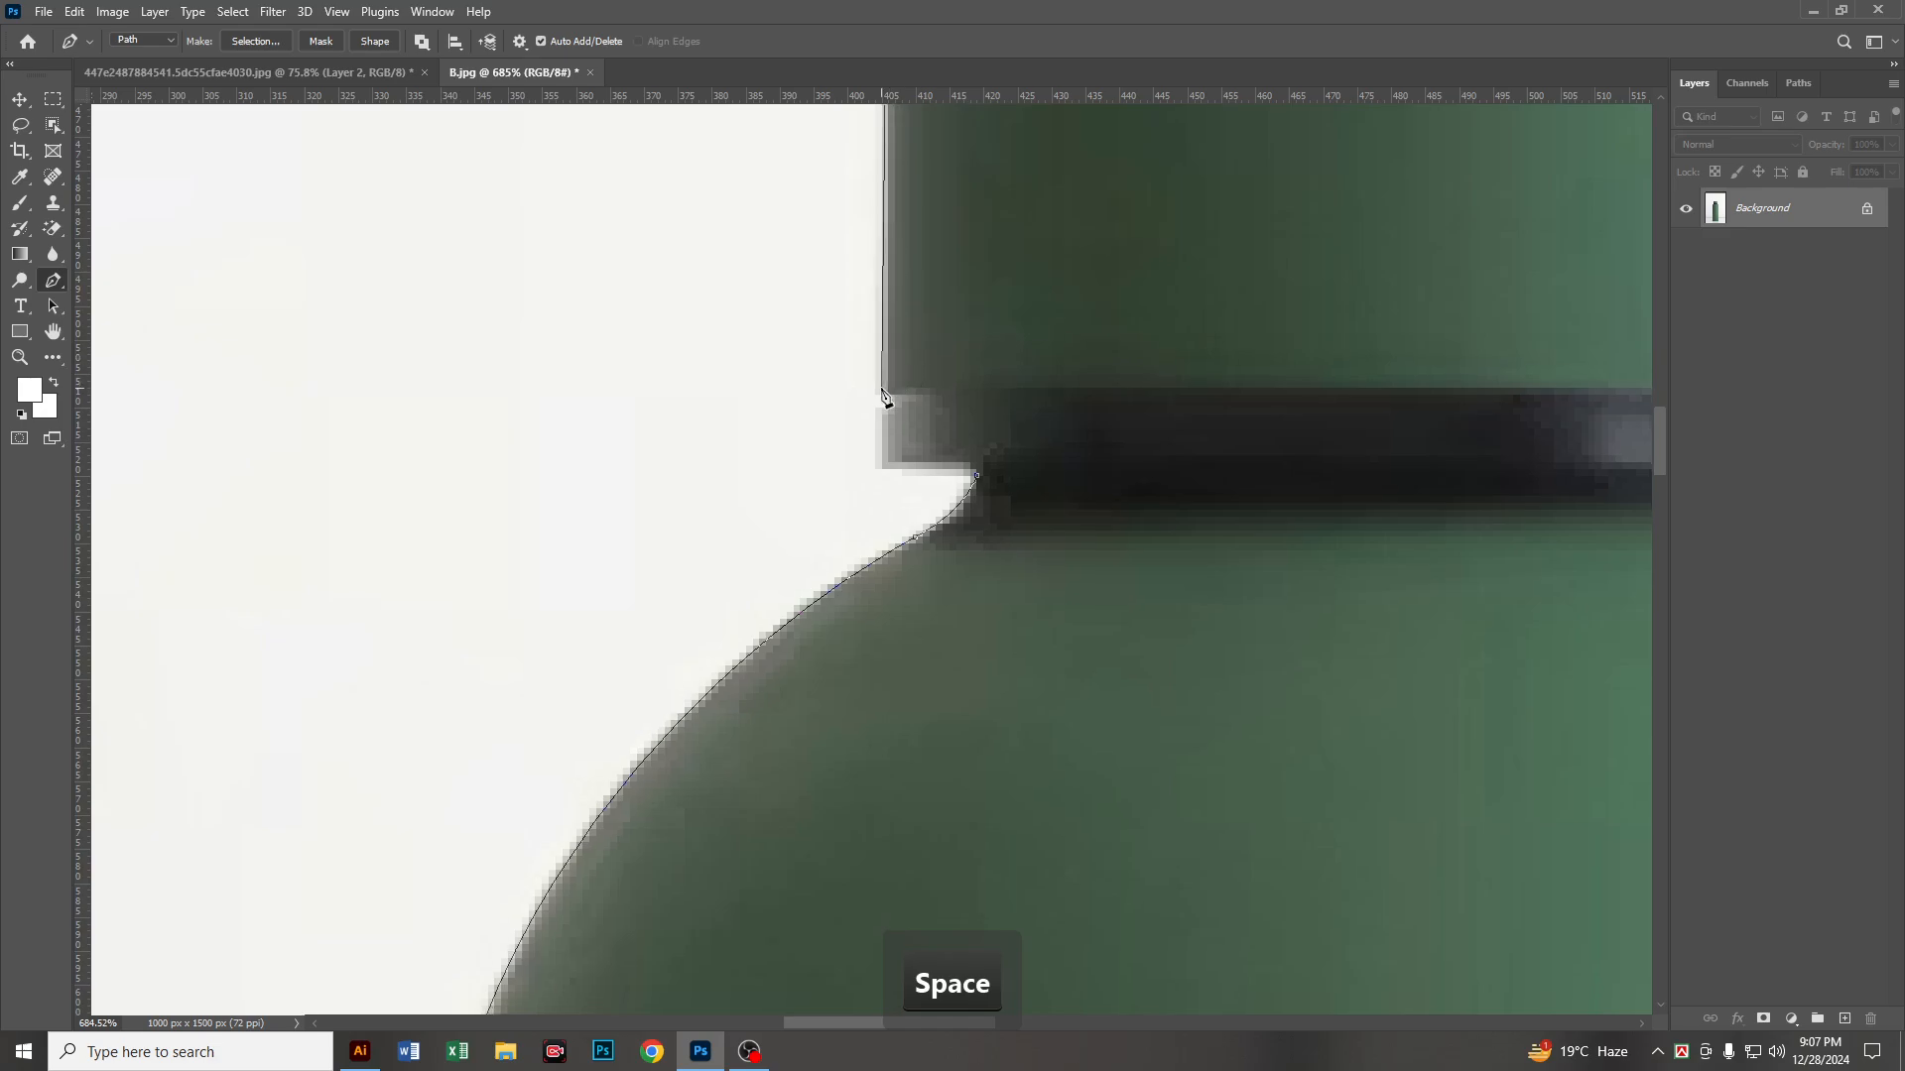
click(895, 401)
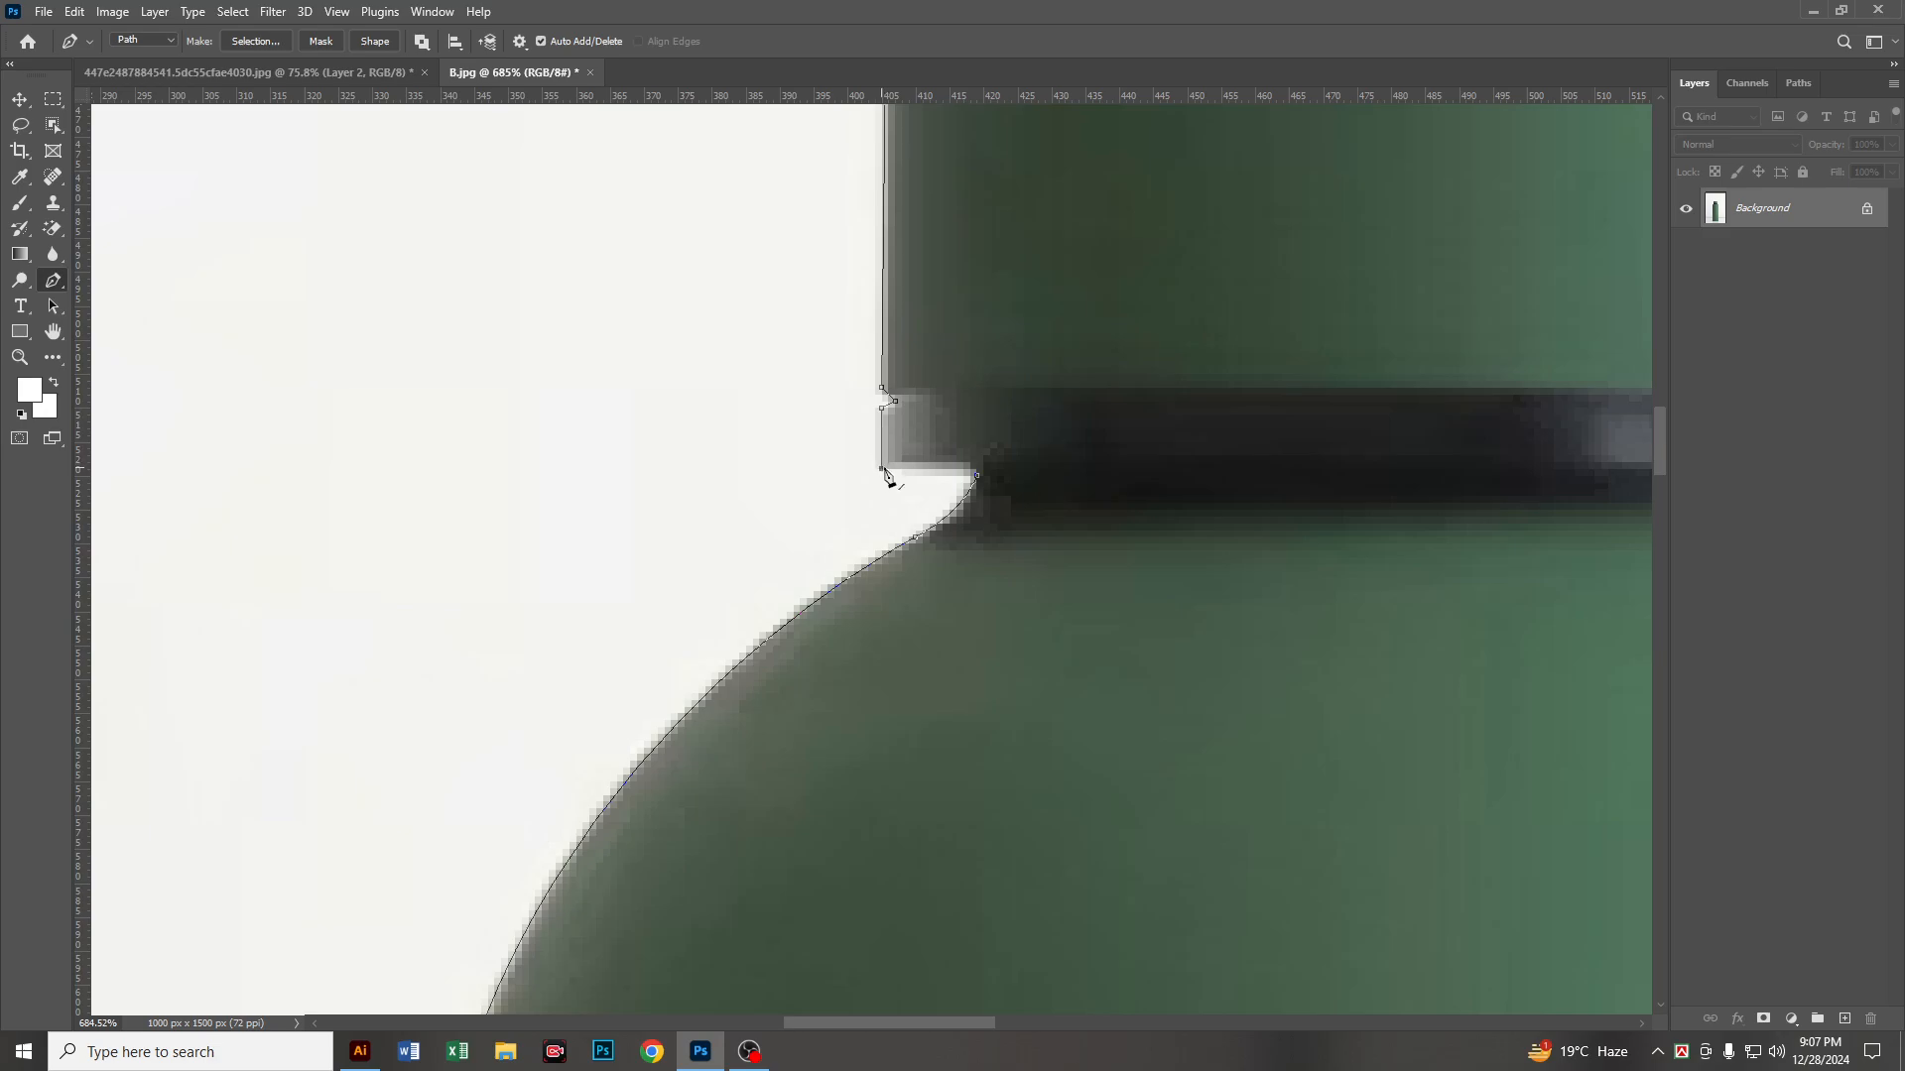
click(977, 476)
Step: Convert the closed bottle path to a selection and feather it by 1 pixel
alt+scroll(1127, 546, down, 10)
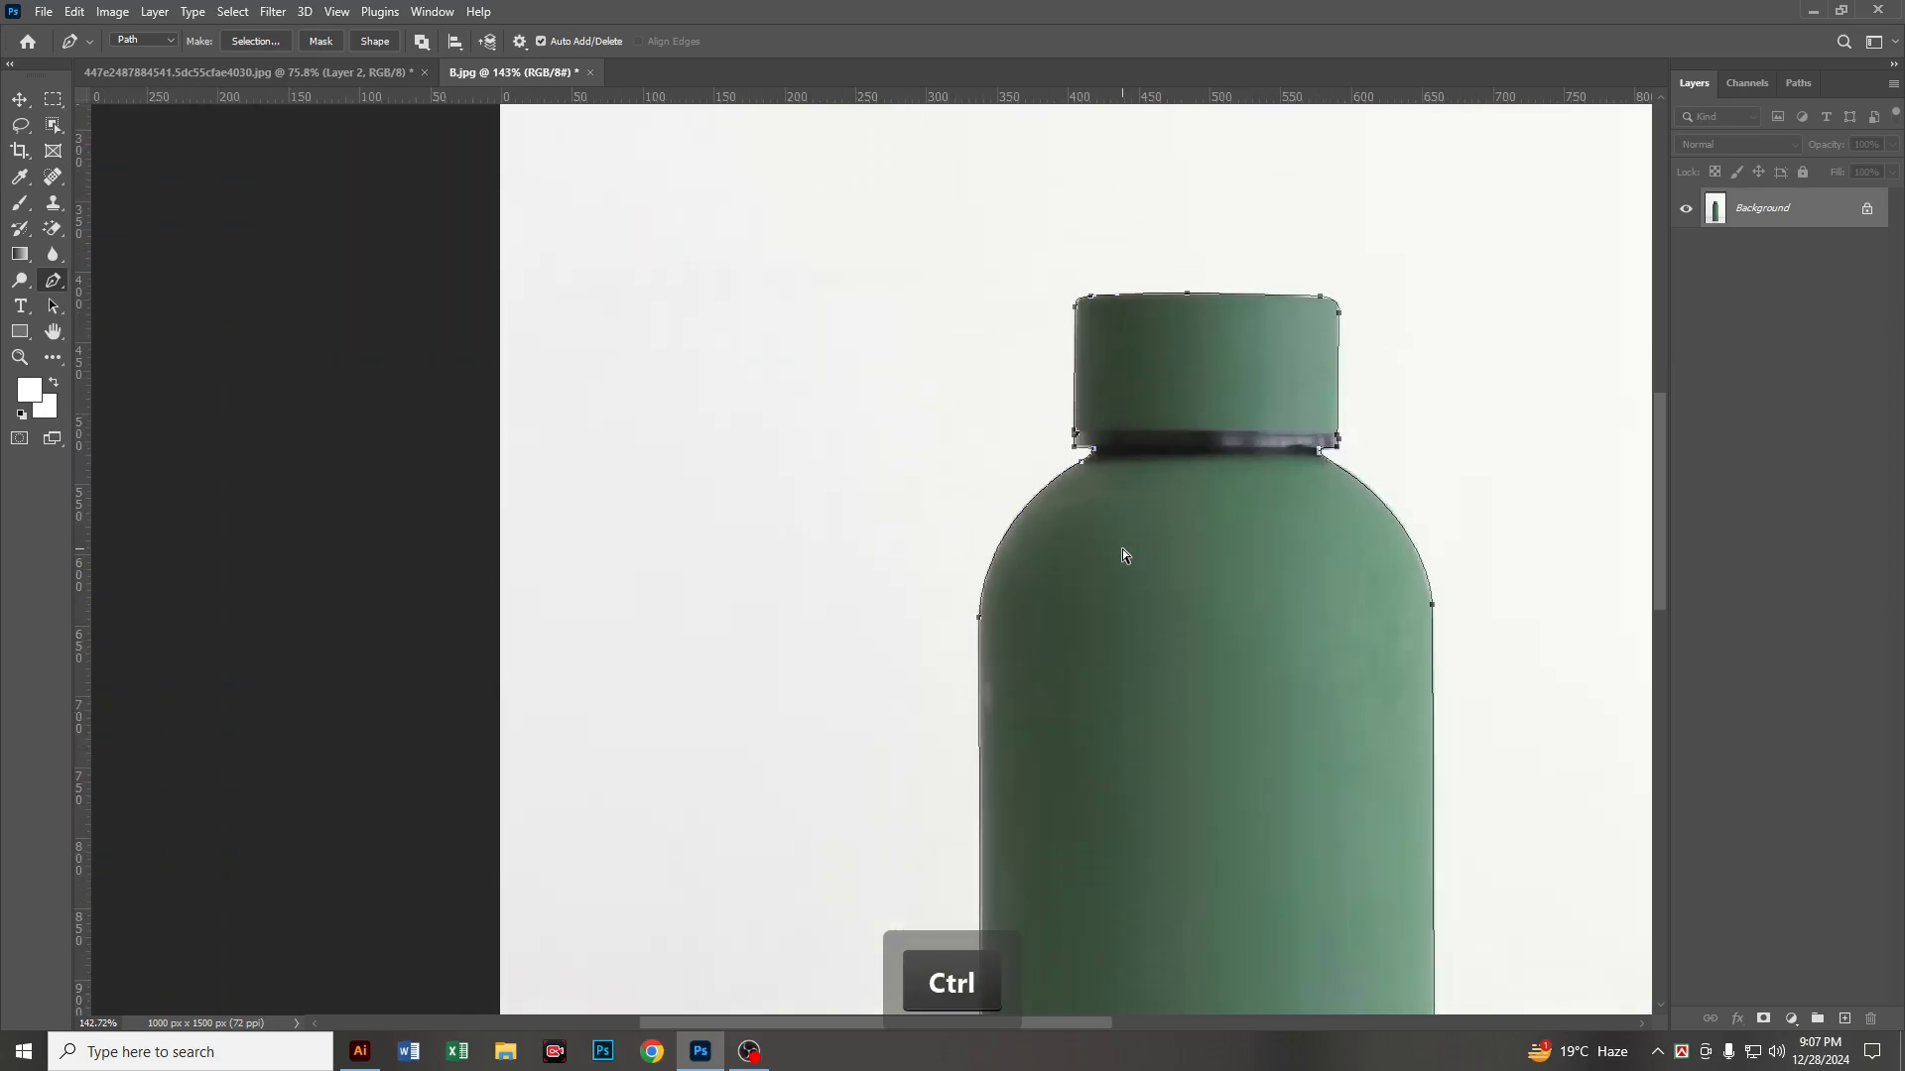
key(ctrl+0)
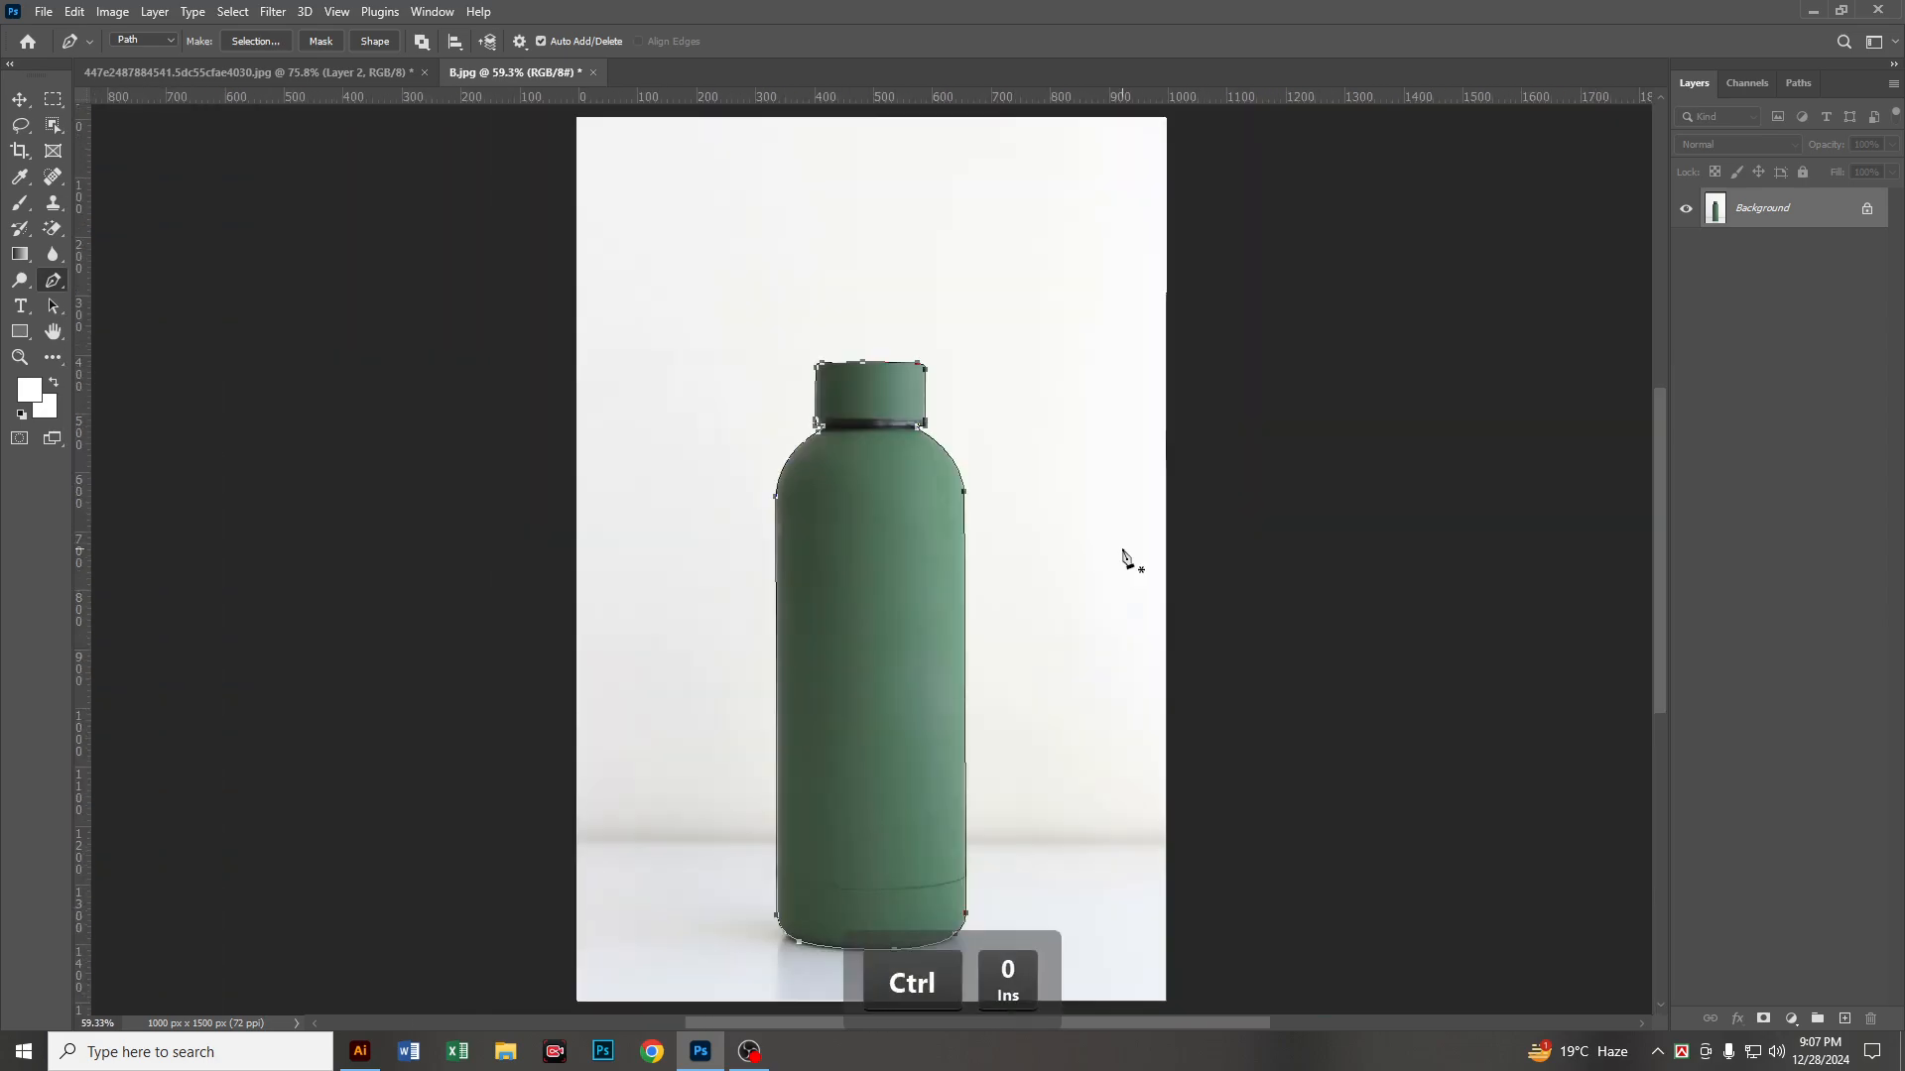
key(ctrl+Return)
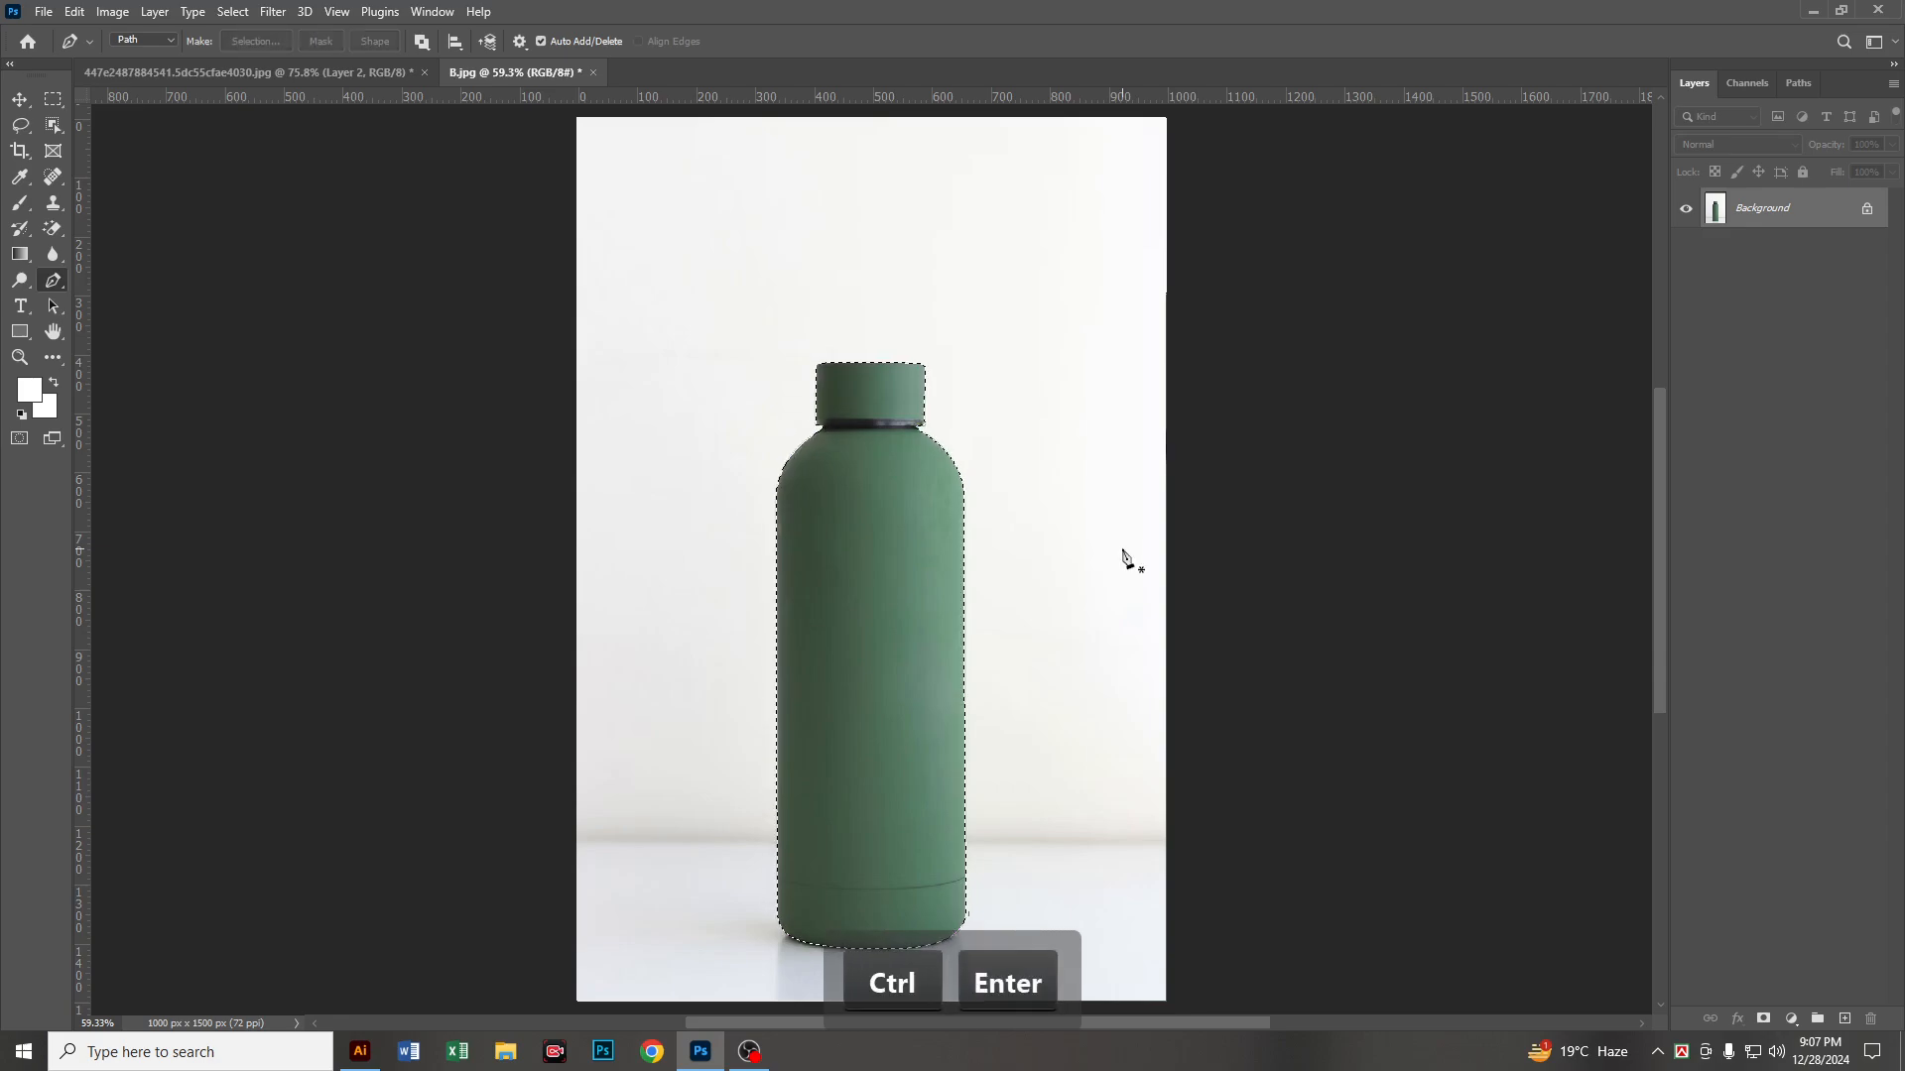
key(shift+F6)
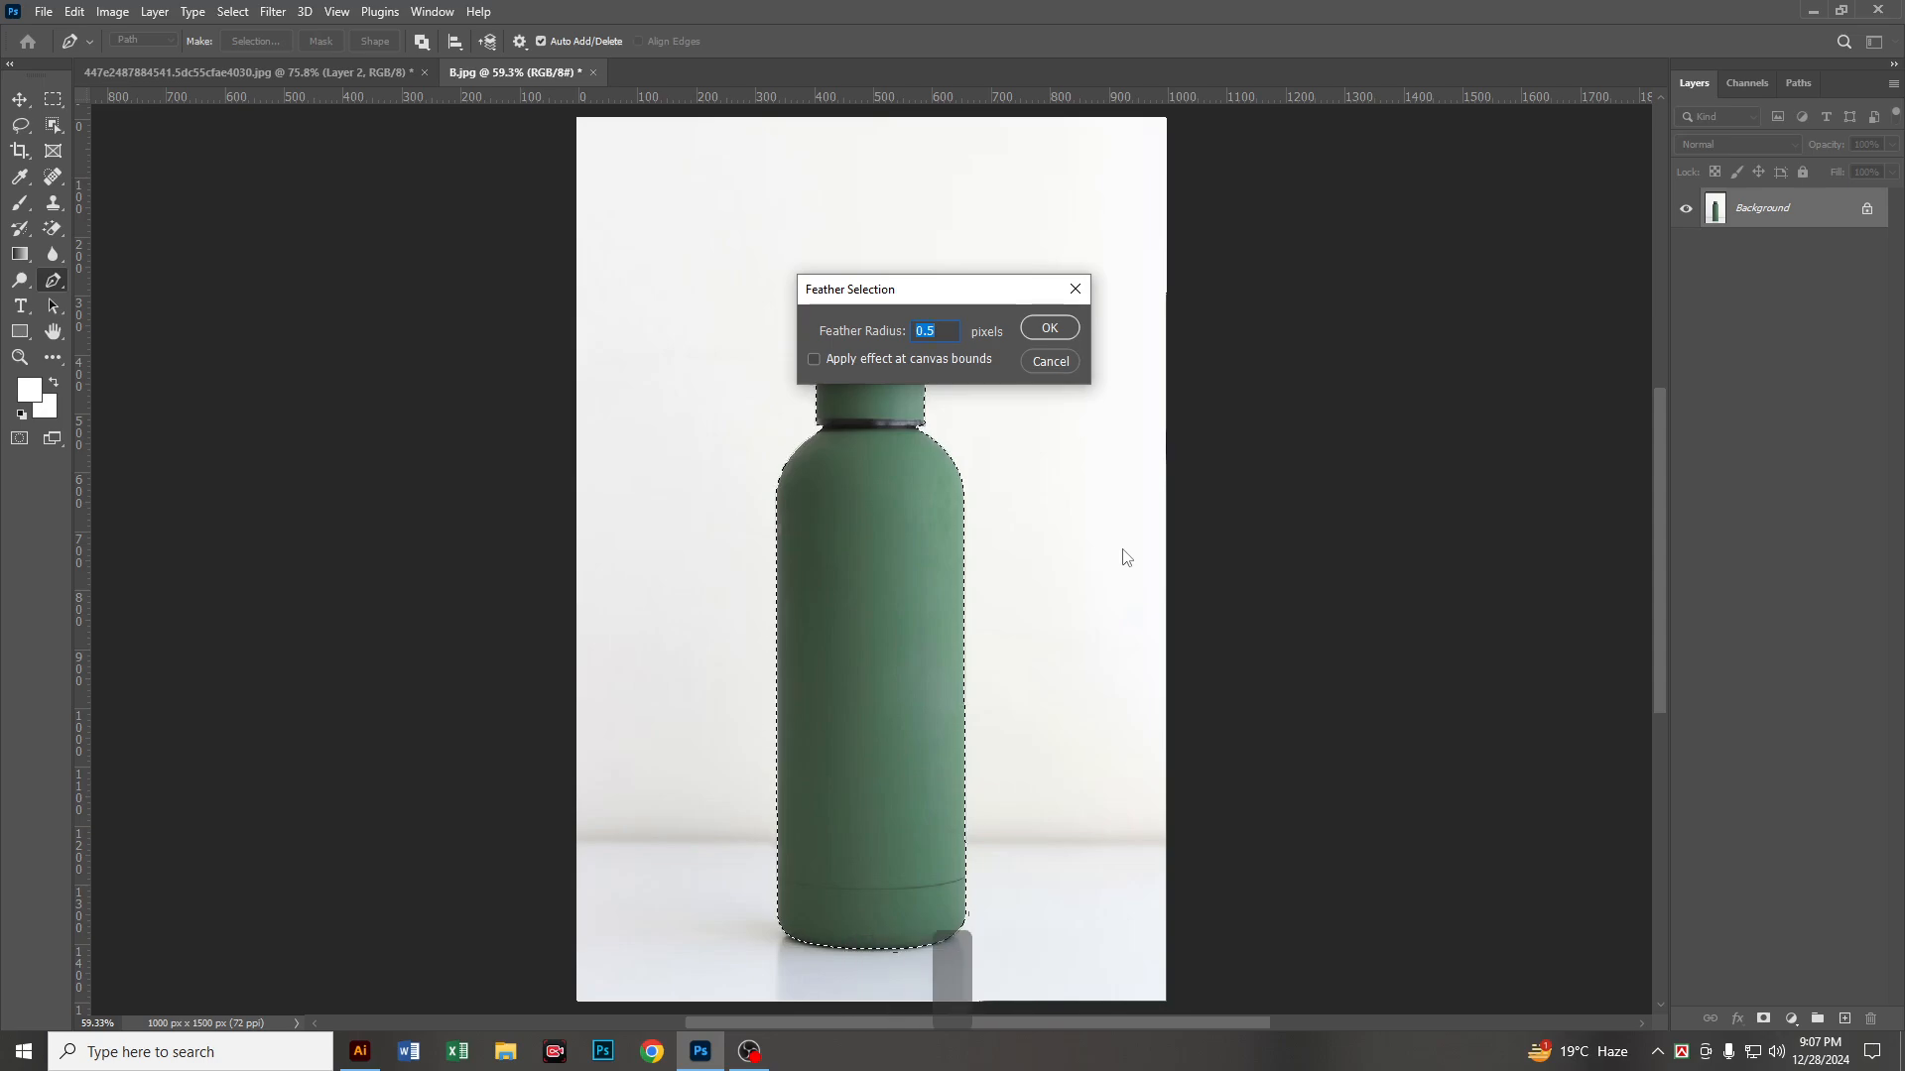
text(1)
key(Return)
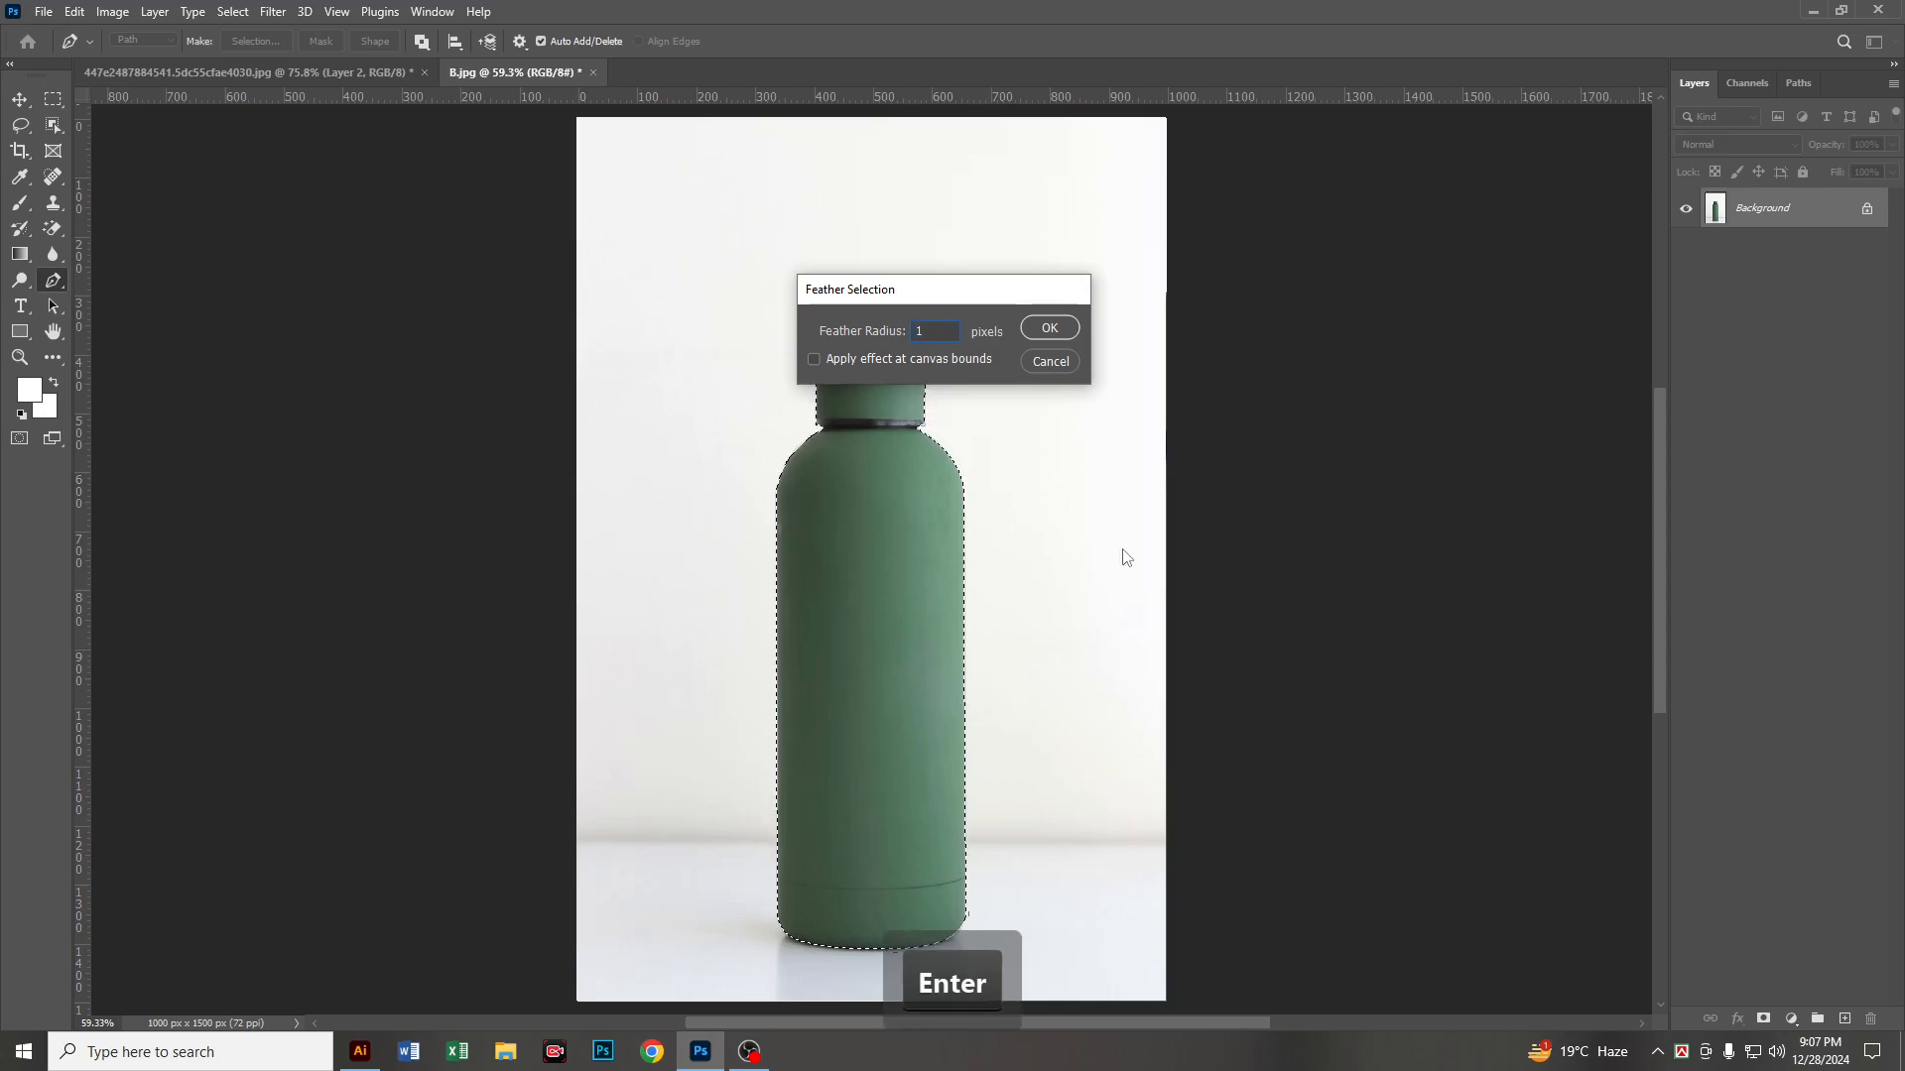
Step: Copy the selected bottle to its own layer and add a white-filled layer between it and the Background
key(ctrl+j)
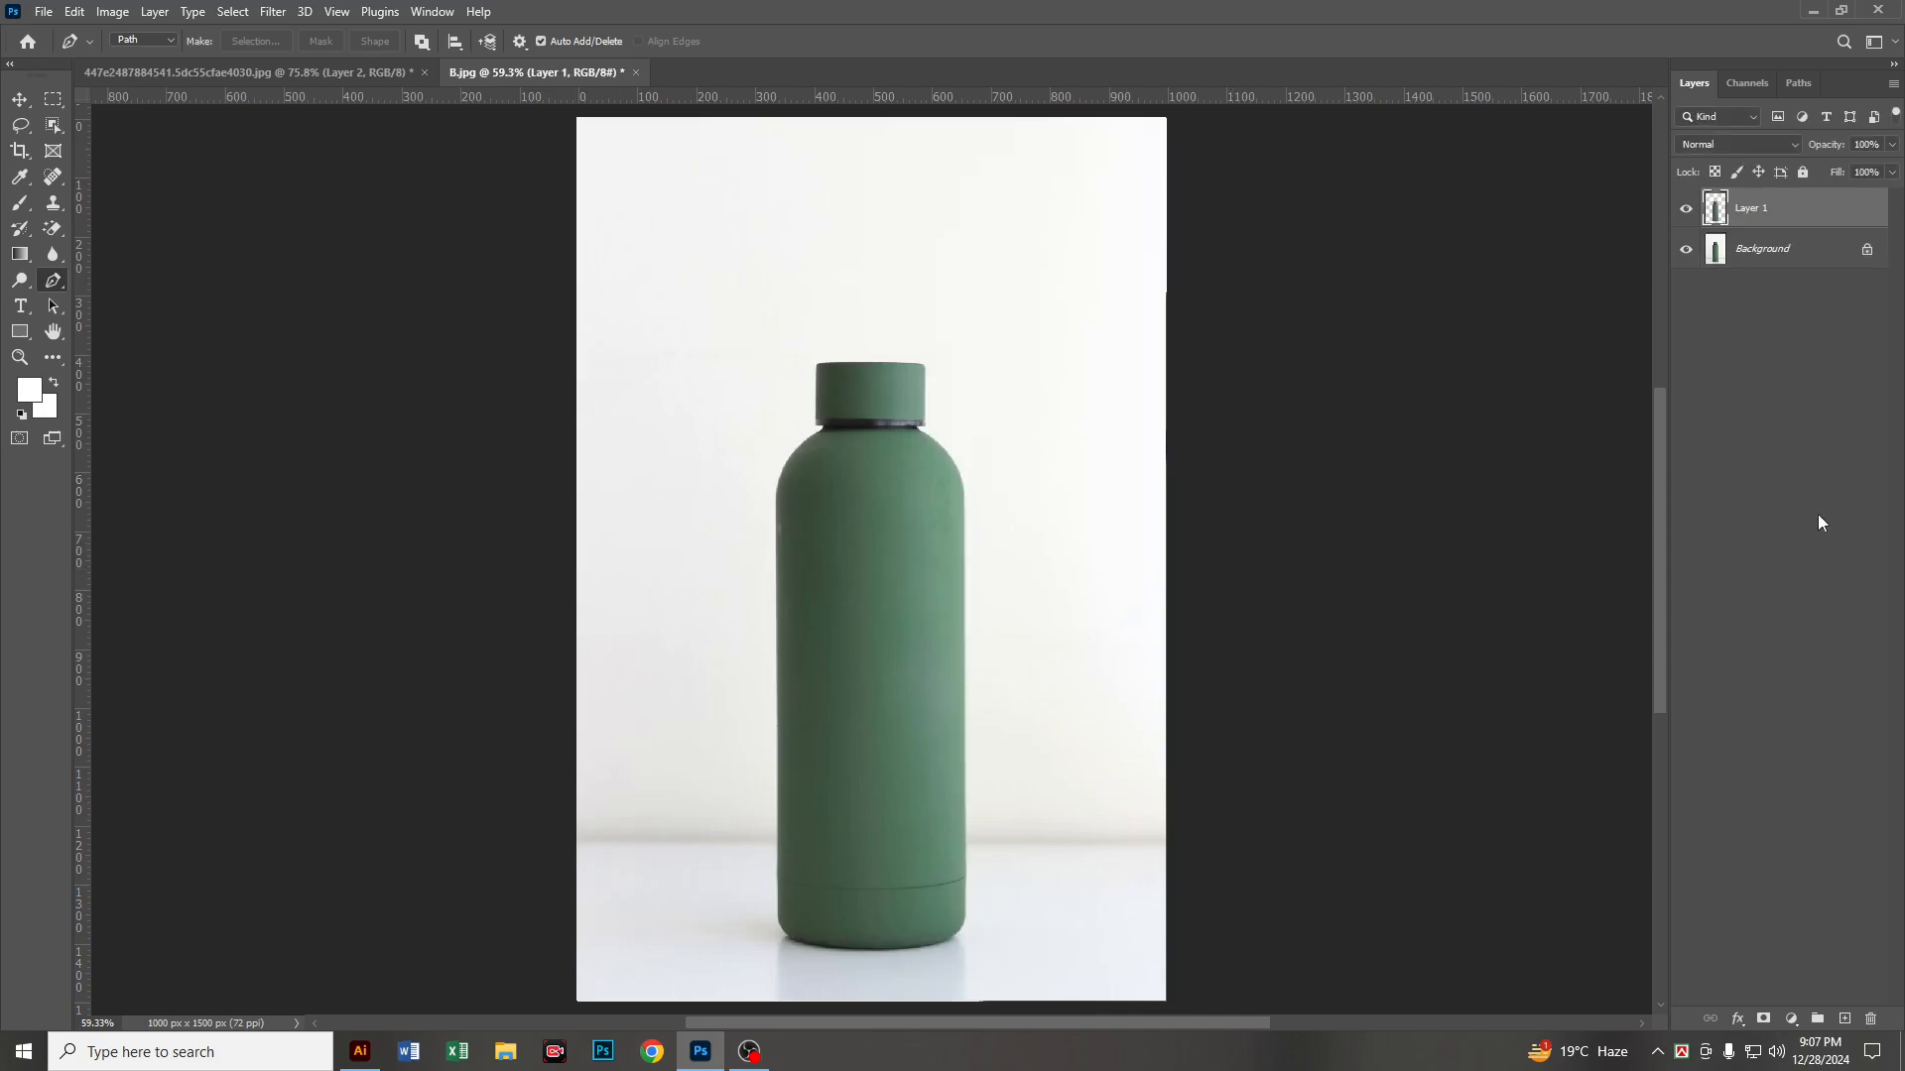
click(1802, 254)
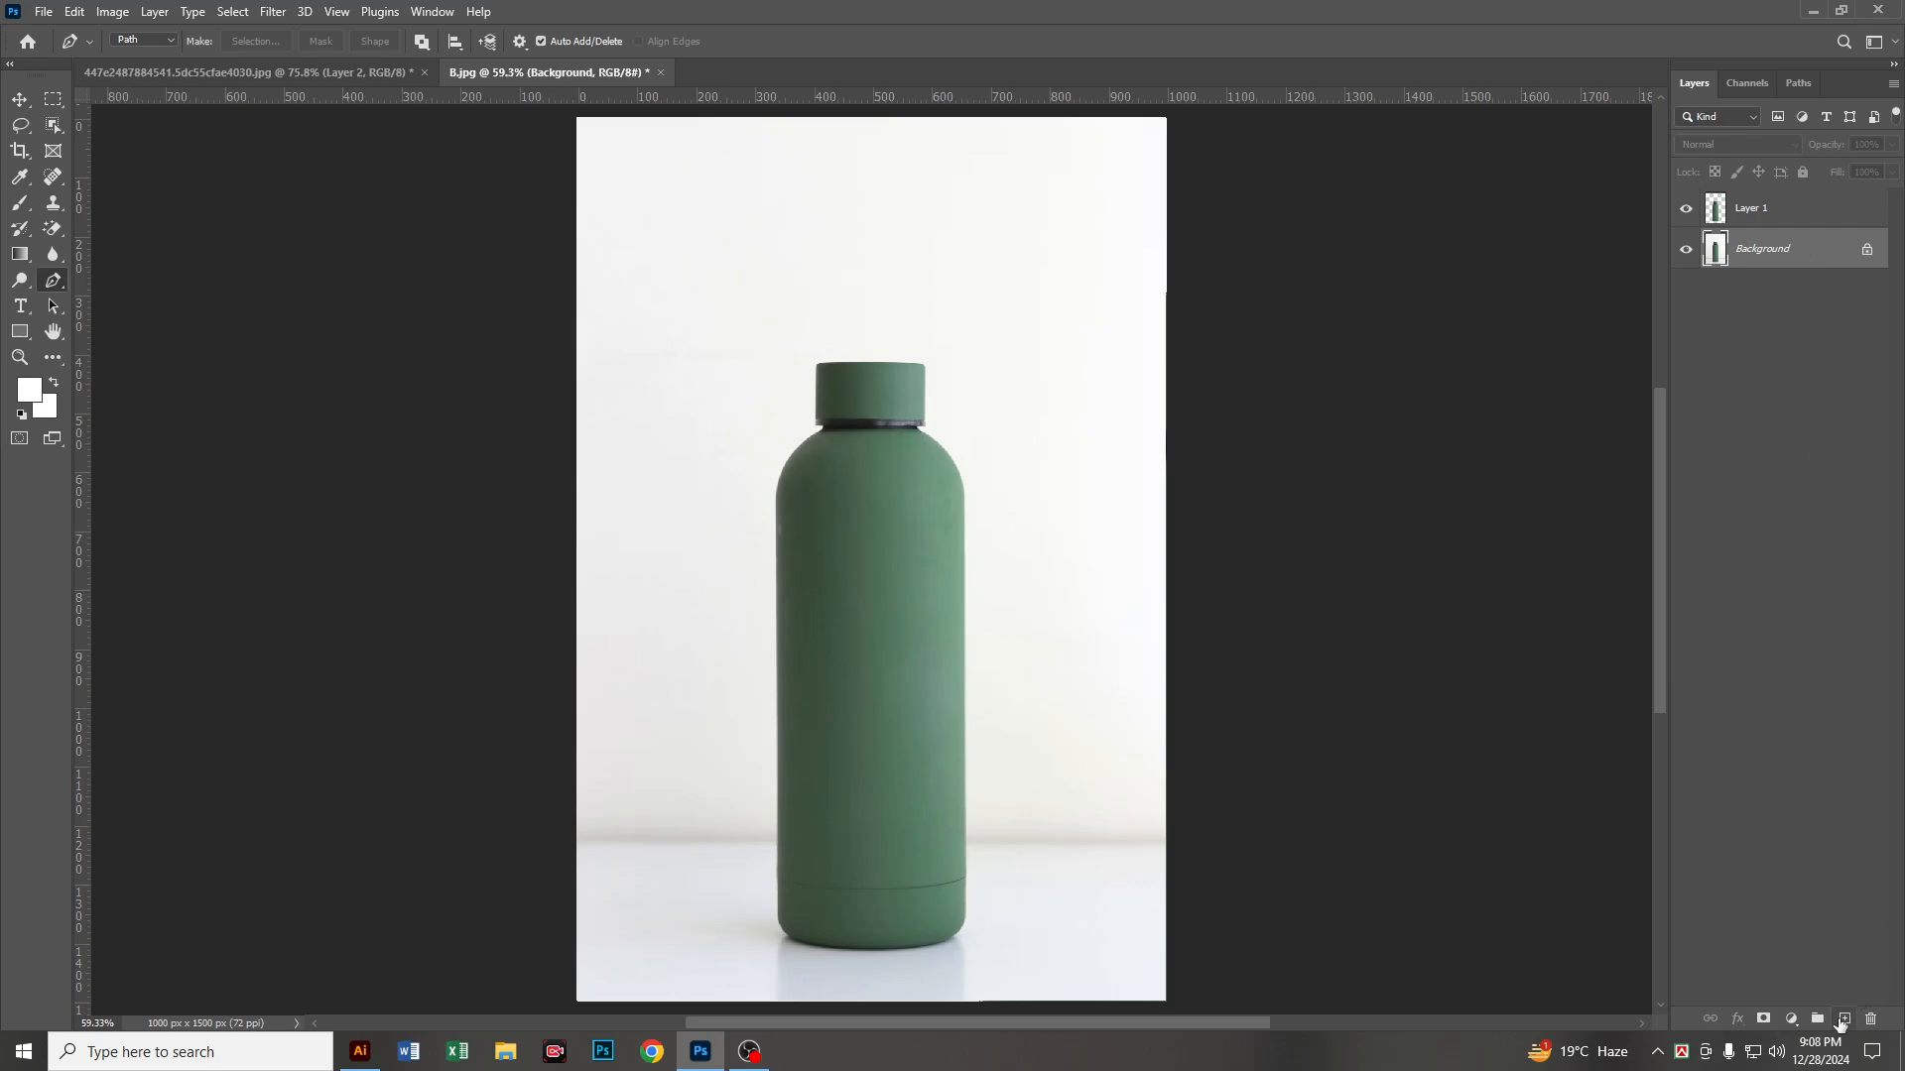
click(1843, 1020)
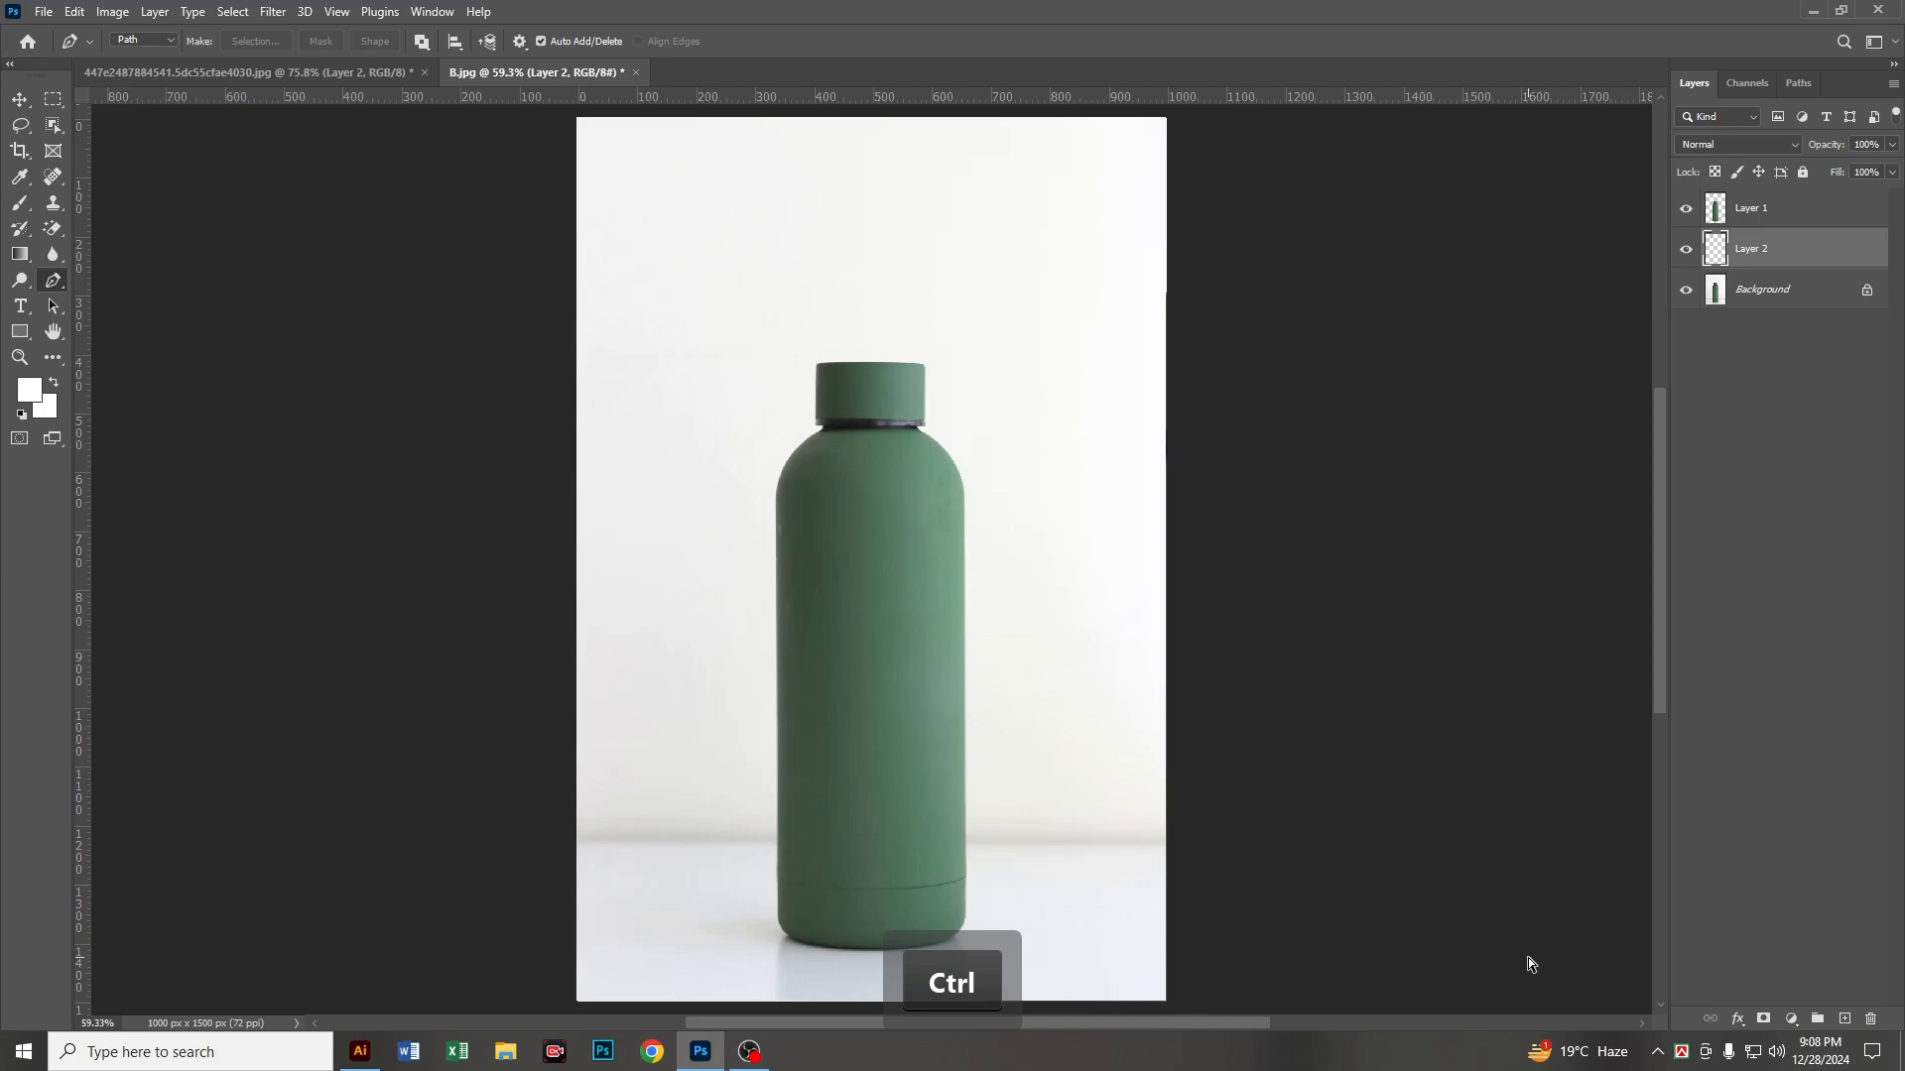
key(ctrl+Delete)
Step: Set the background colour to turquoise 00e0d2 and fill Layer 2 behind the bottle with it
scroll(570, 778, down, 5)
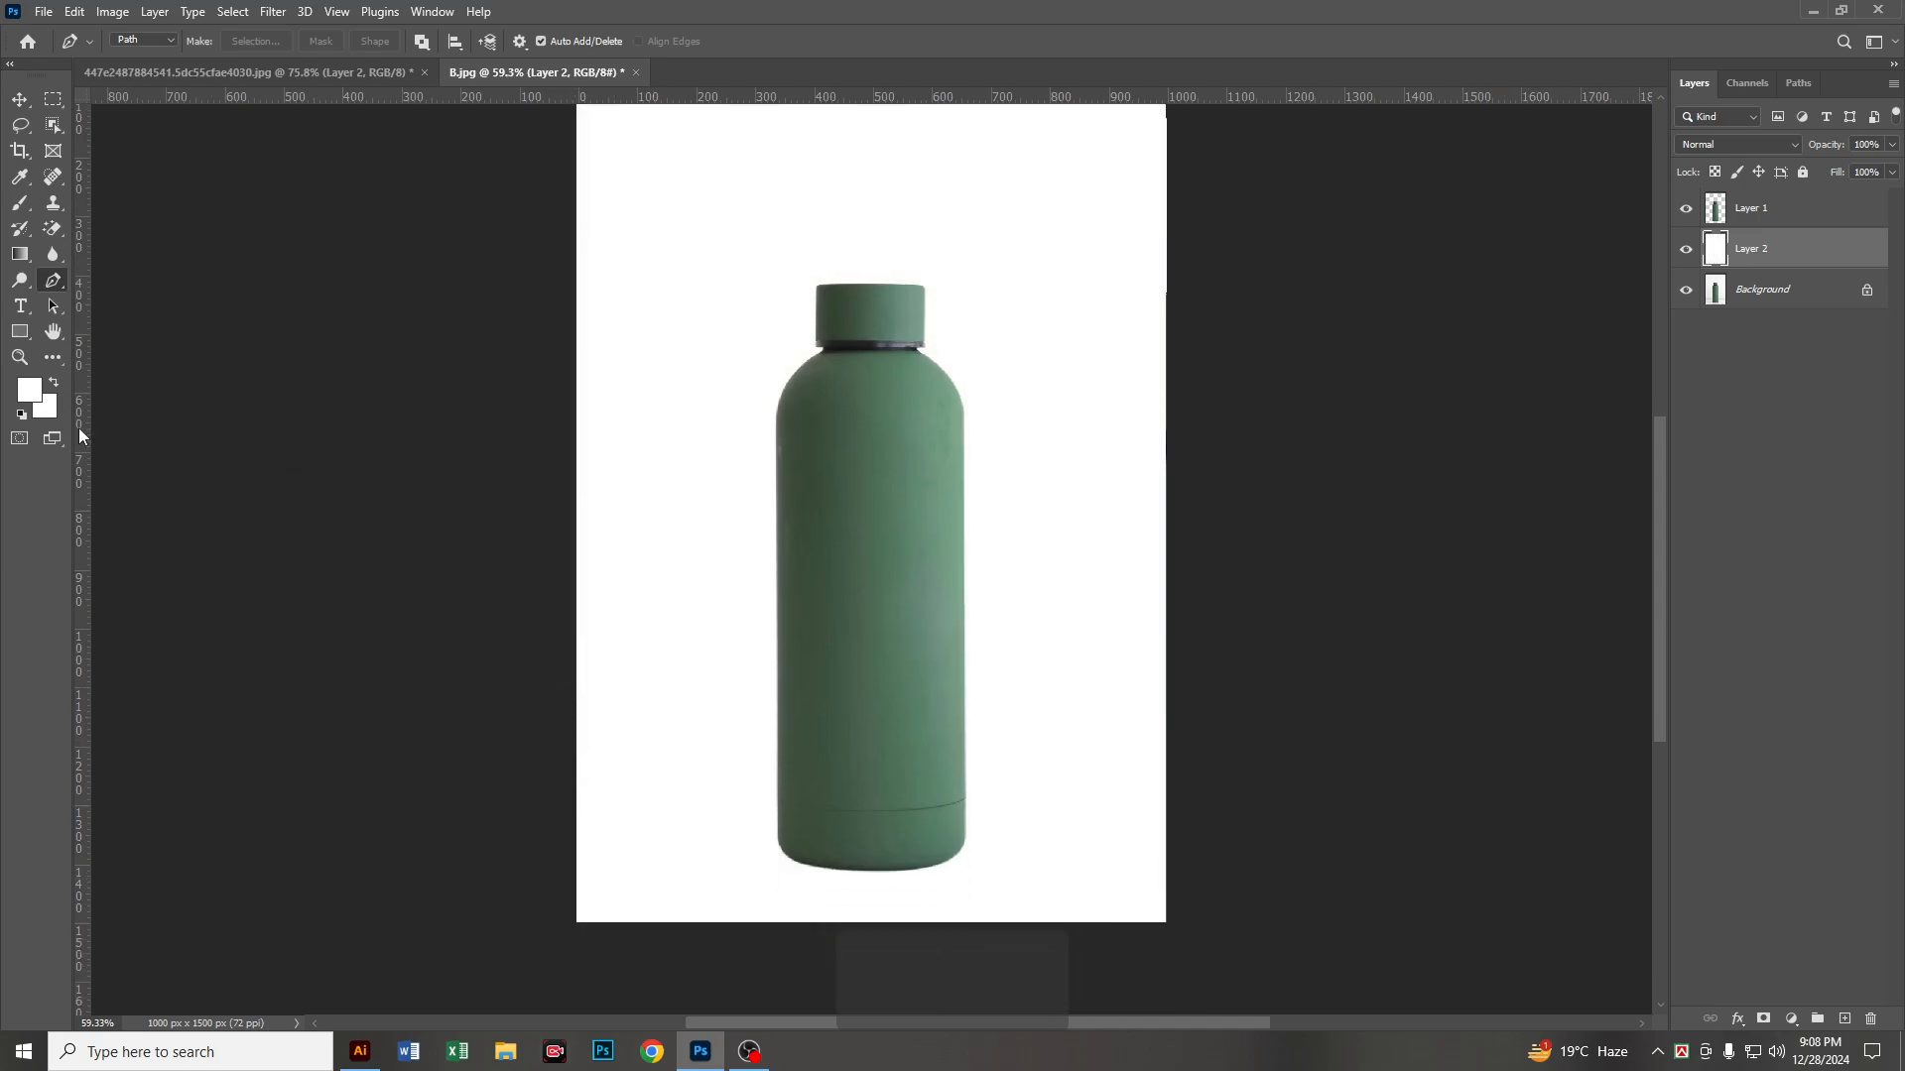
click(49, 411)
drag(1244, 461, 1385, 457)
click(1592, 417)
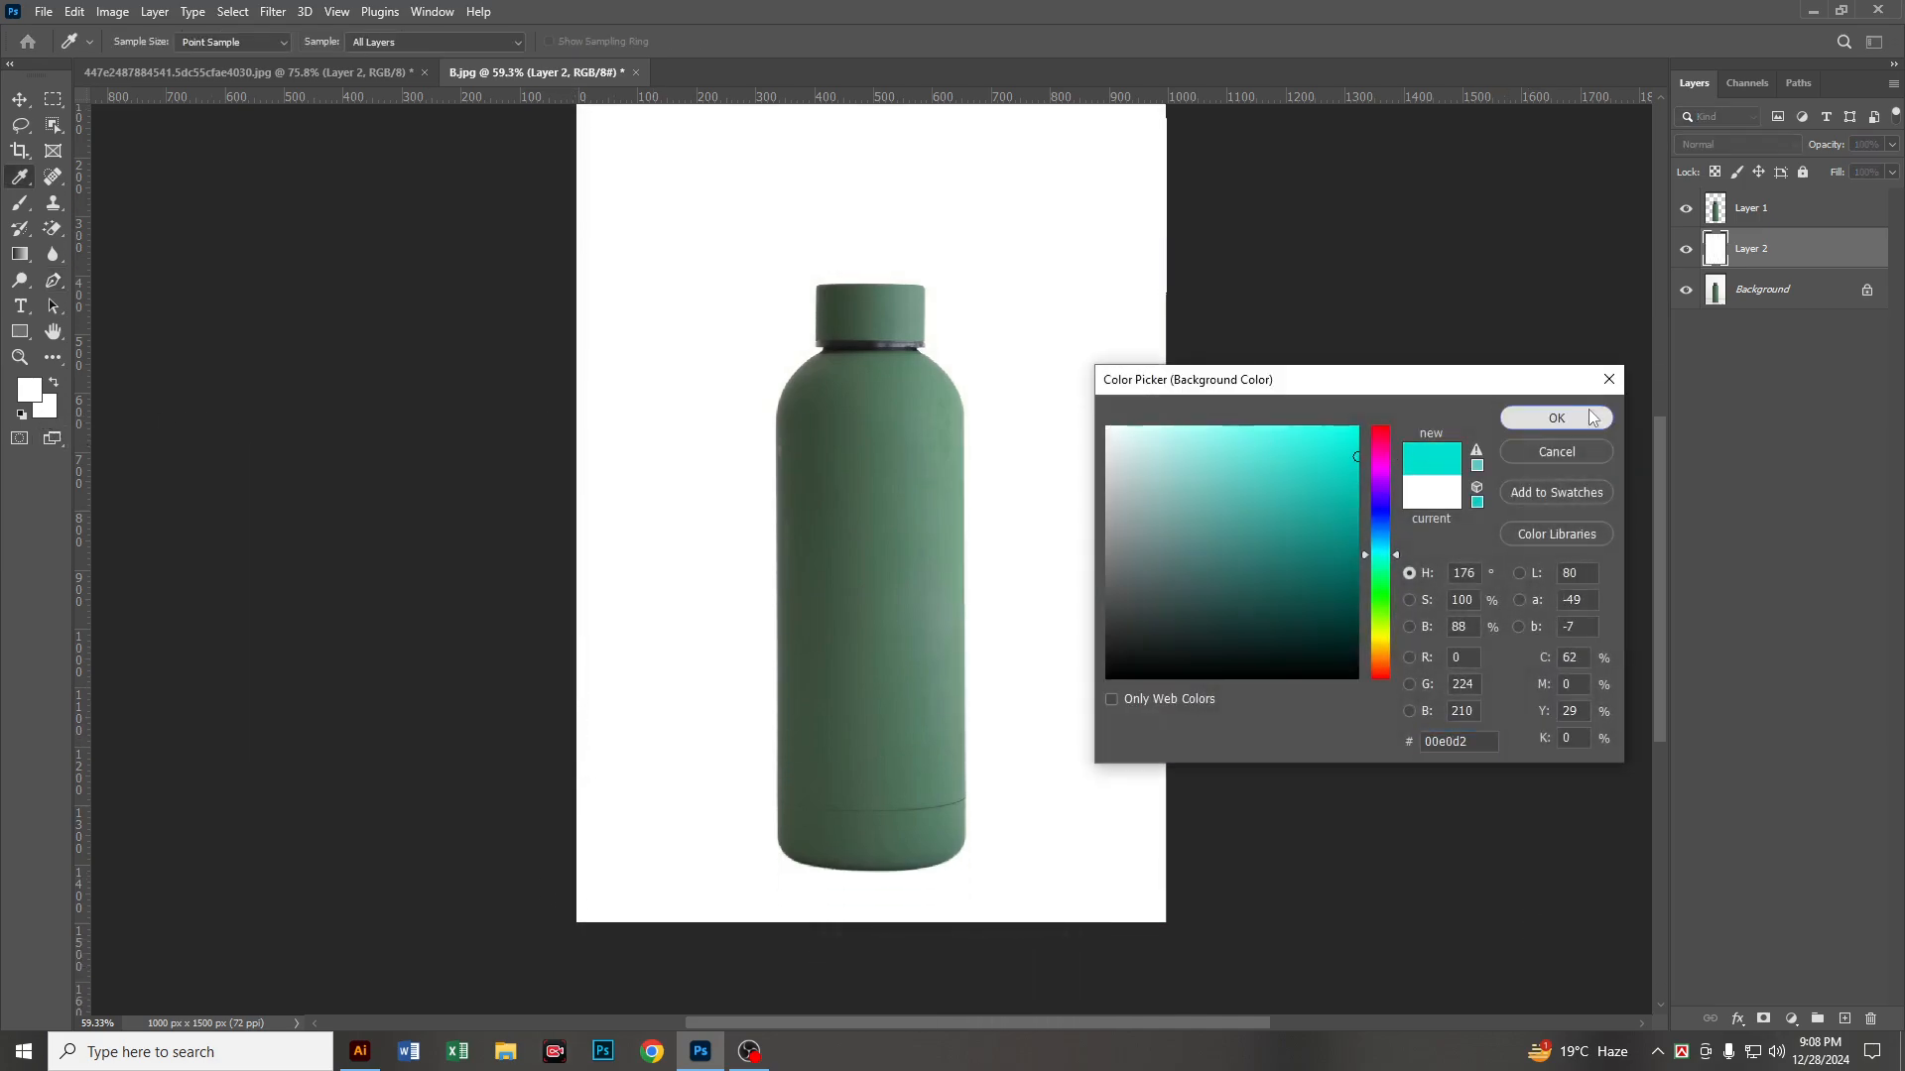
key(ctrl+Delete)
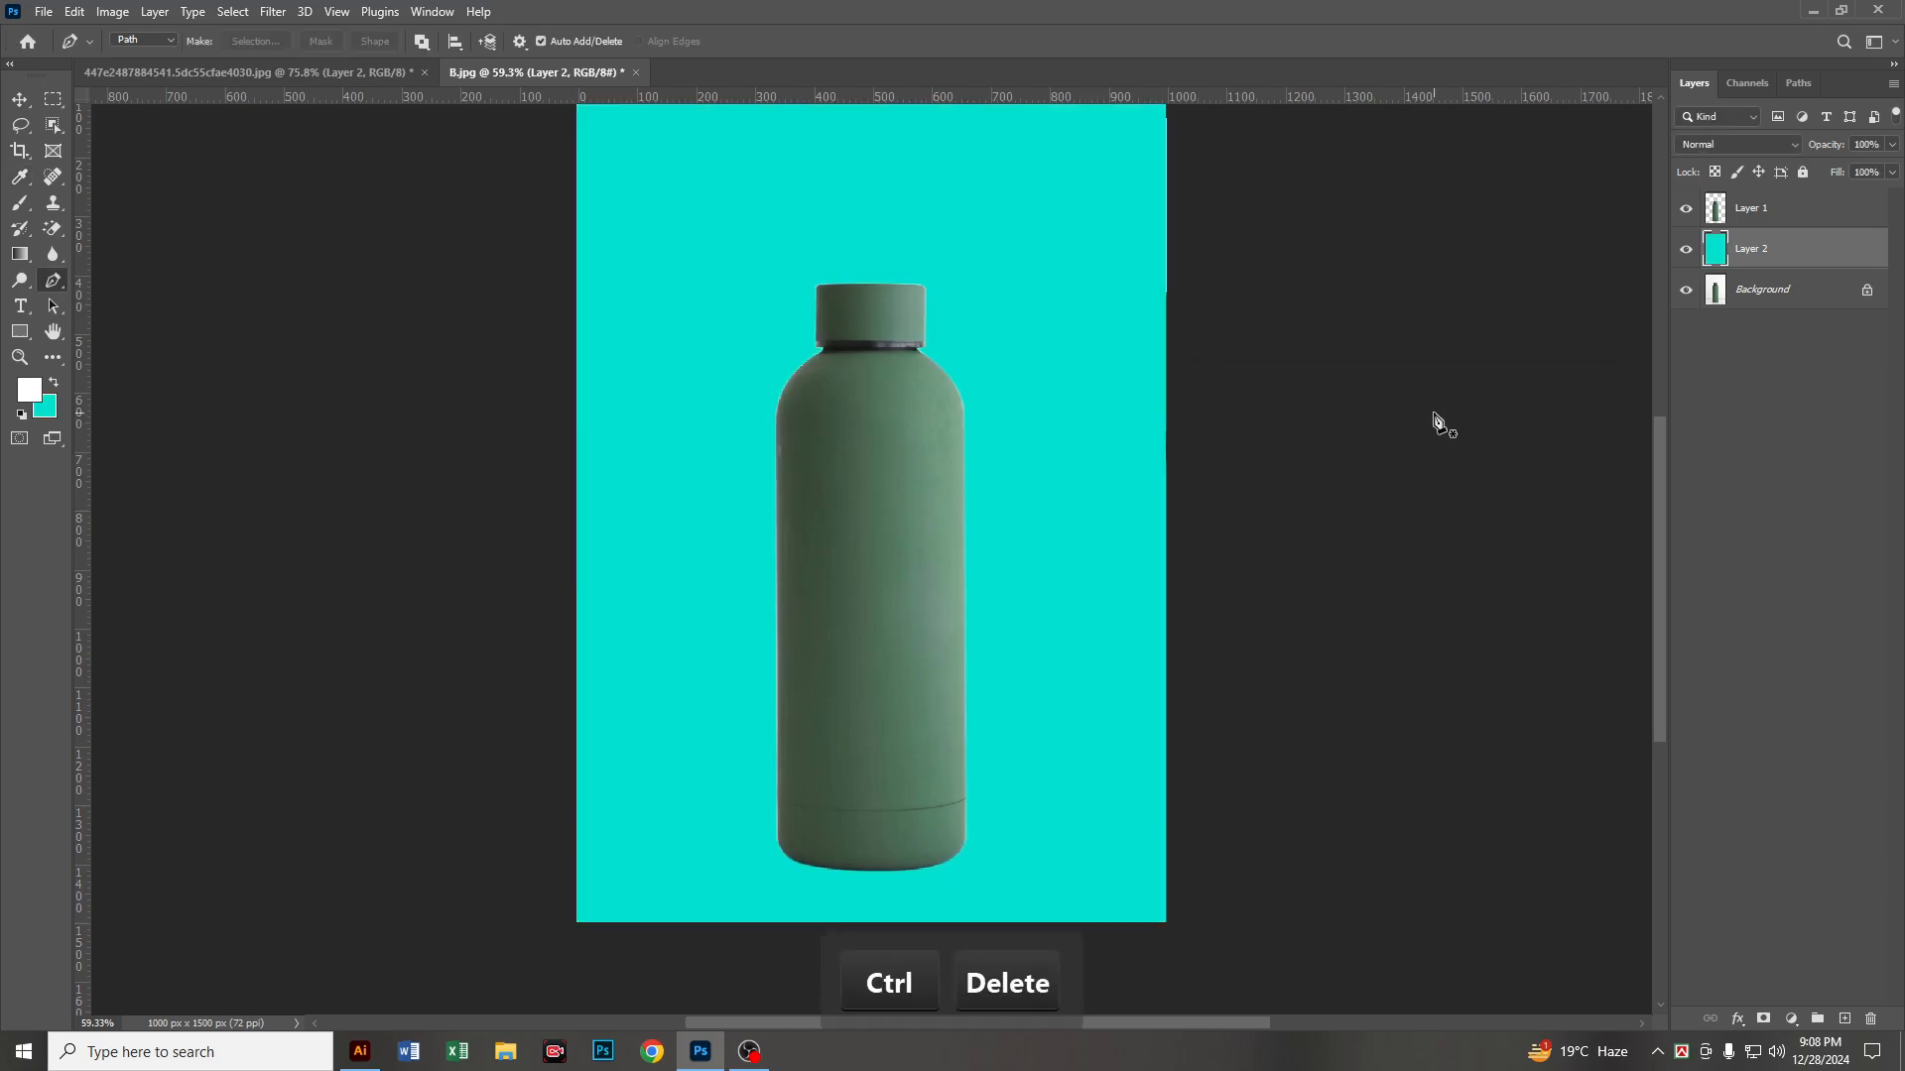
scroll(1009, 508, down, 3)
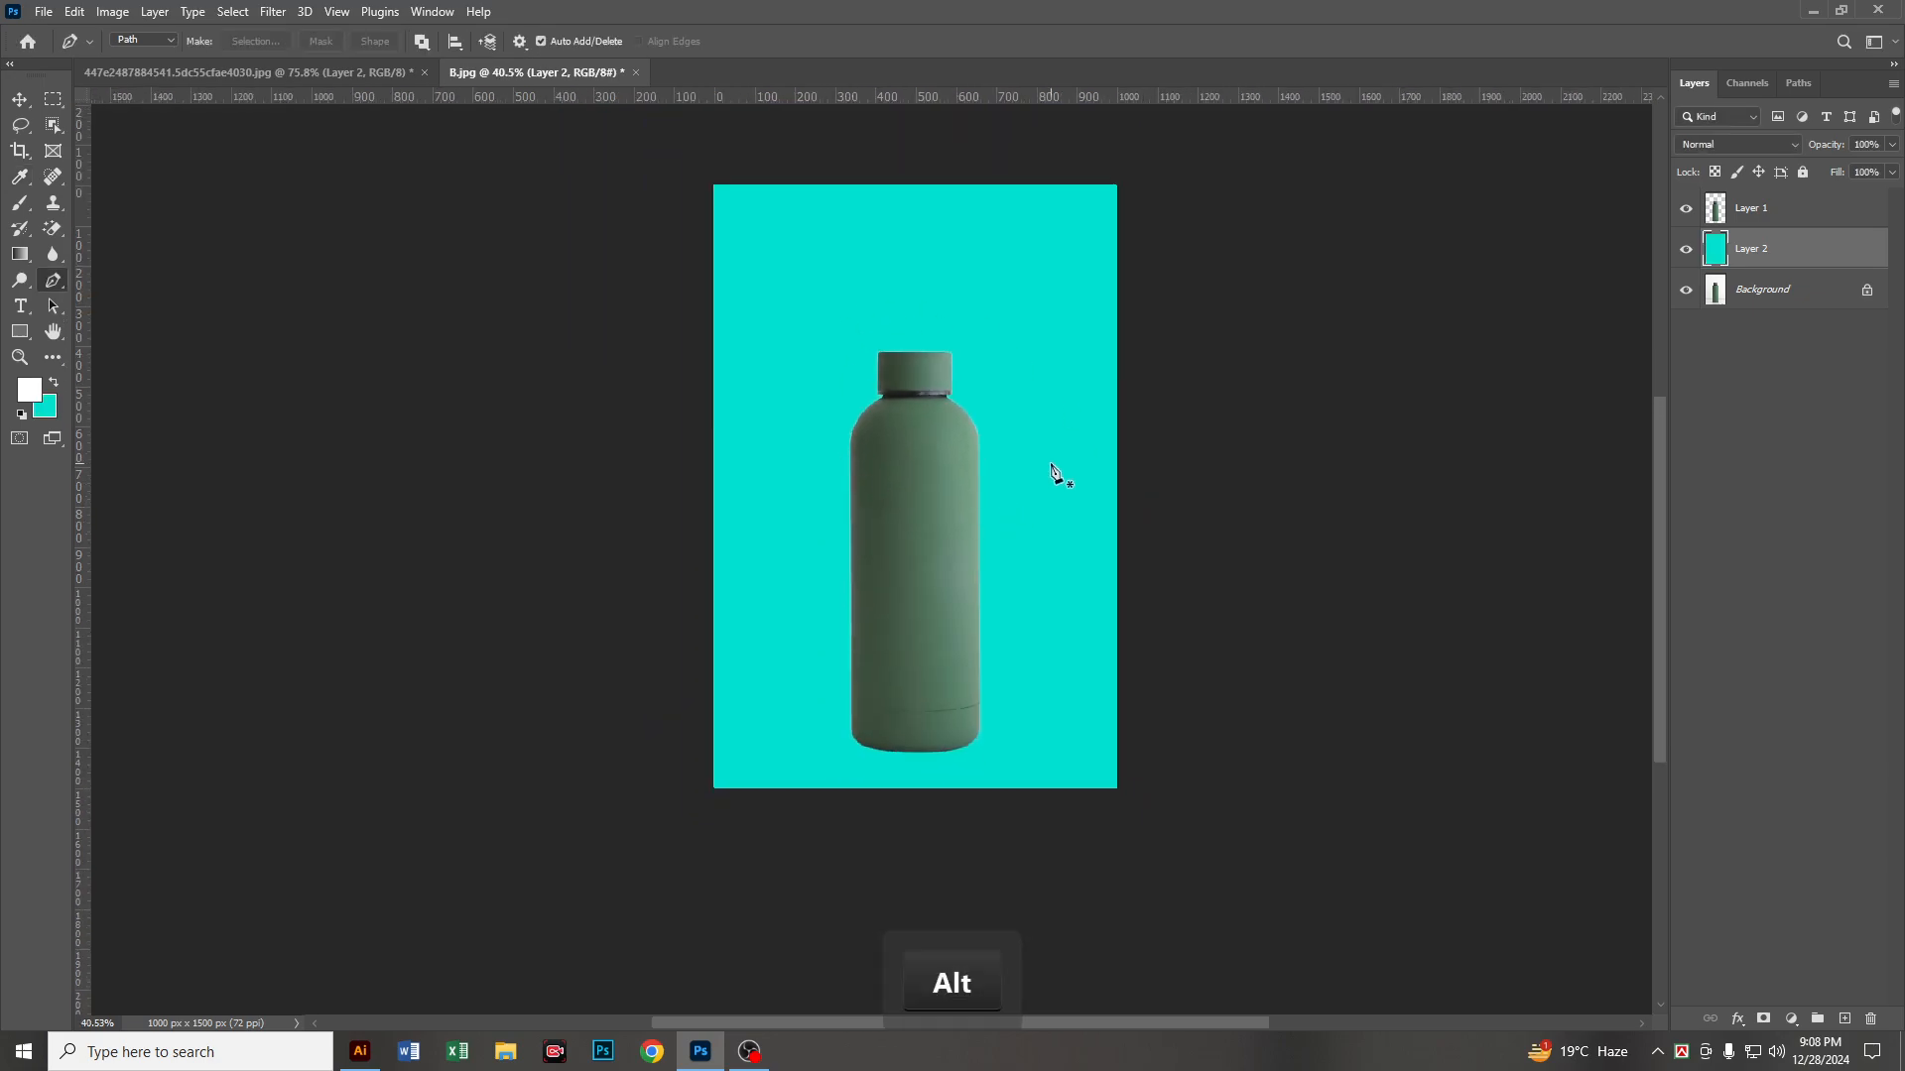
scroll(899, 446, up, 4)
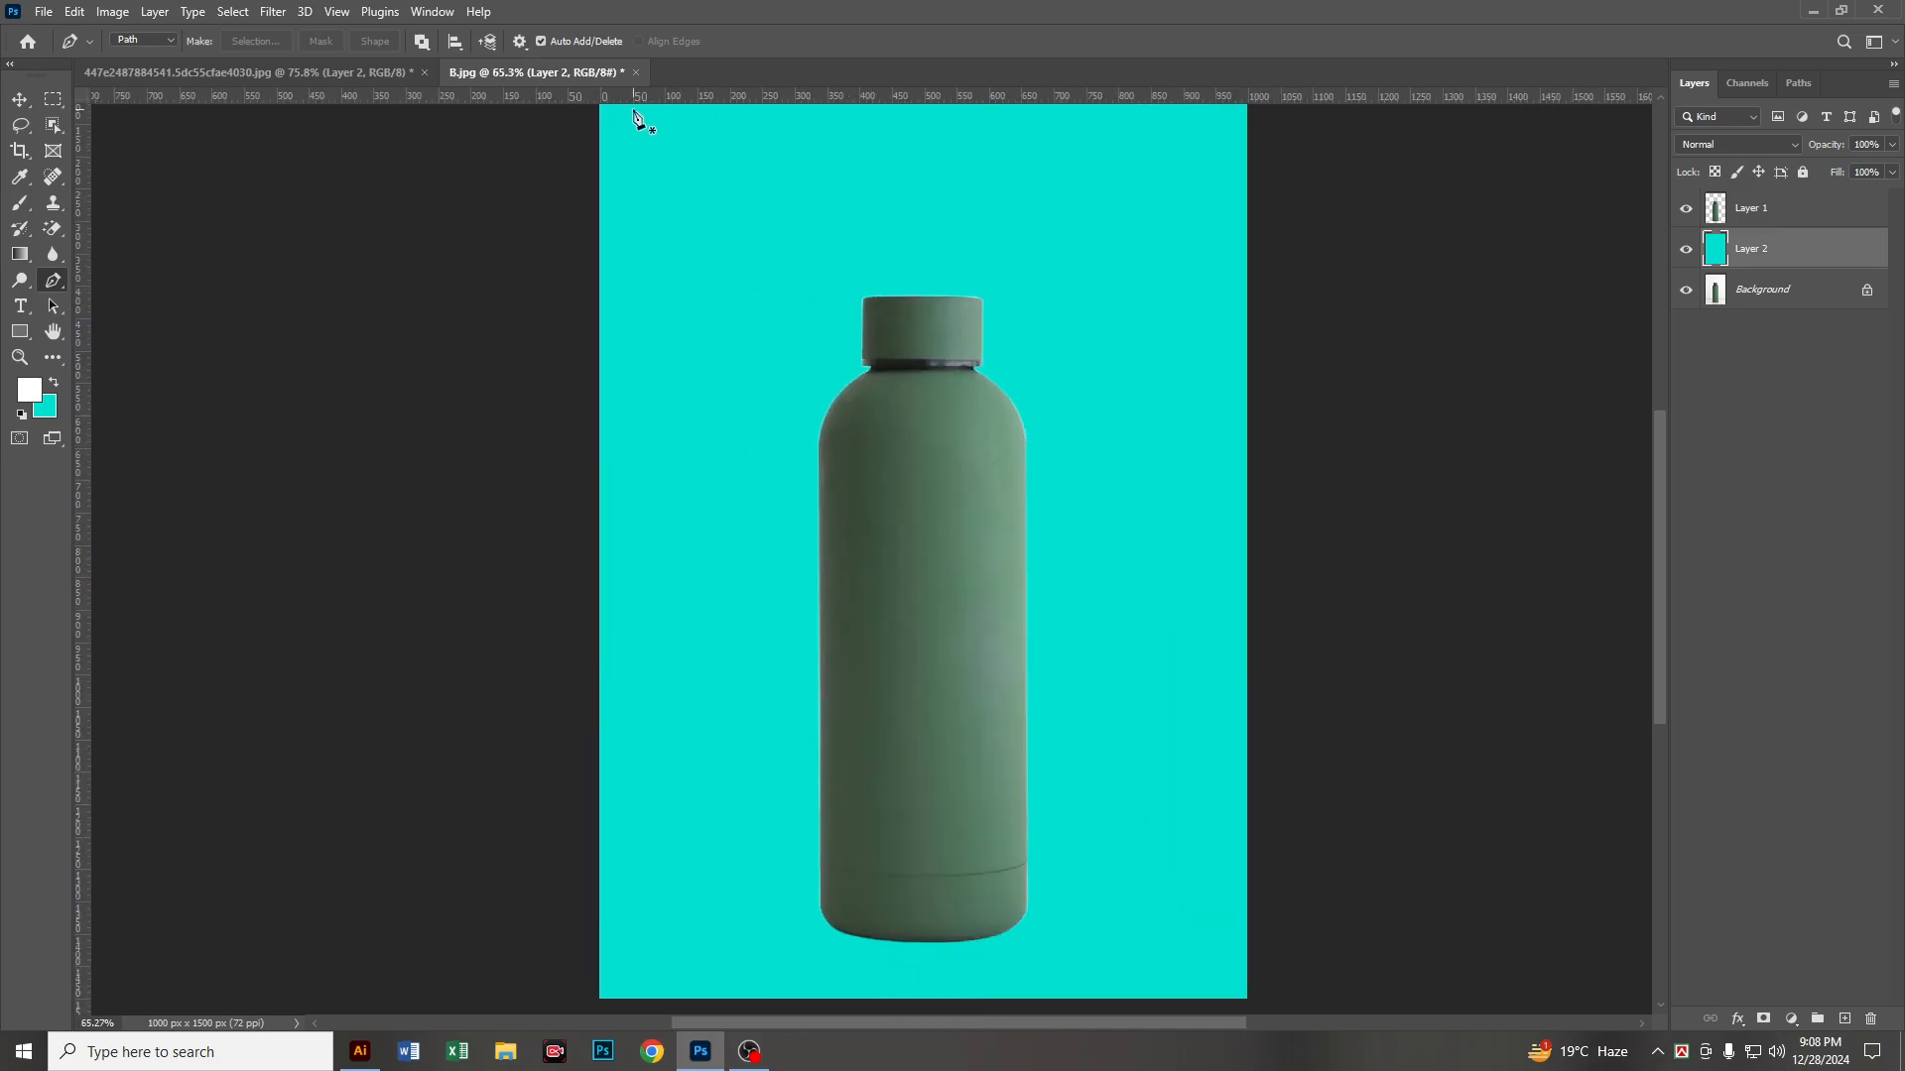
Step: Open the image 11-Easy-Simple-Hairstyles-for-Girls-1024x682 from the Editable Pic folder
click(42, 12)
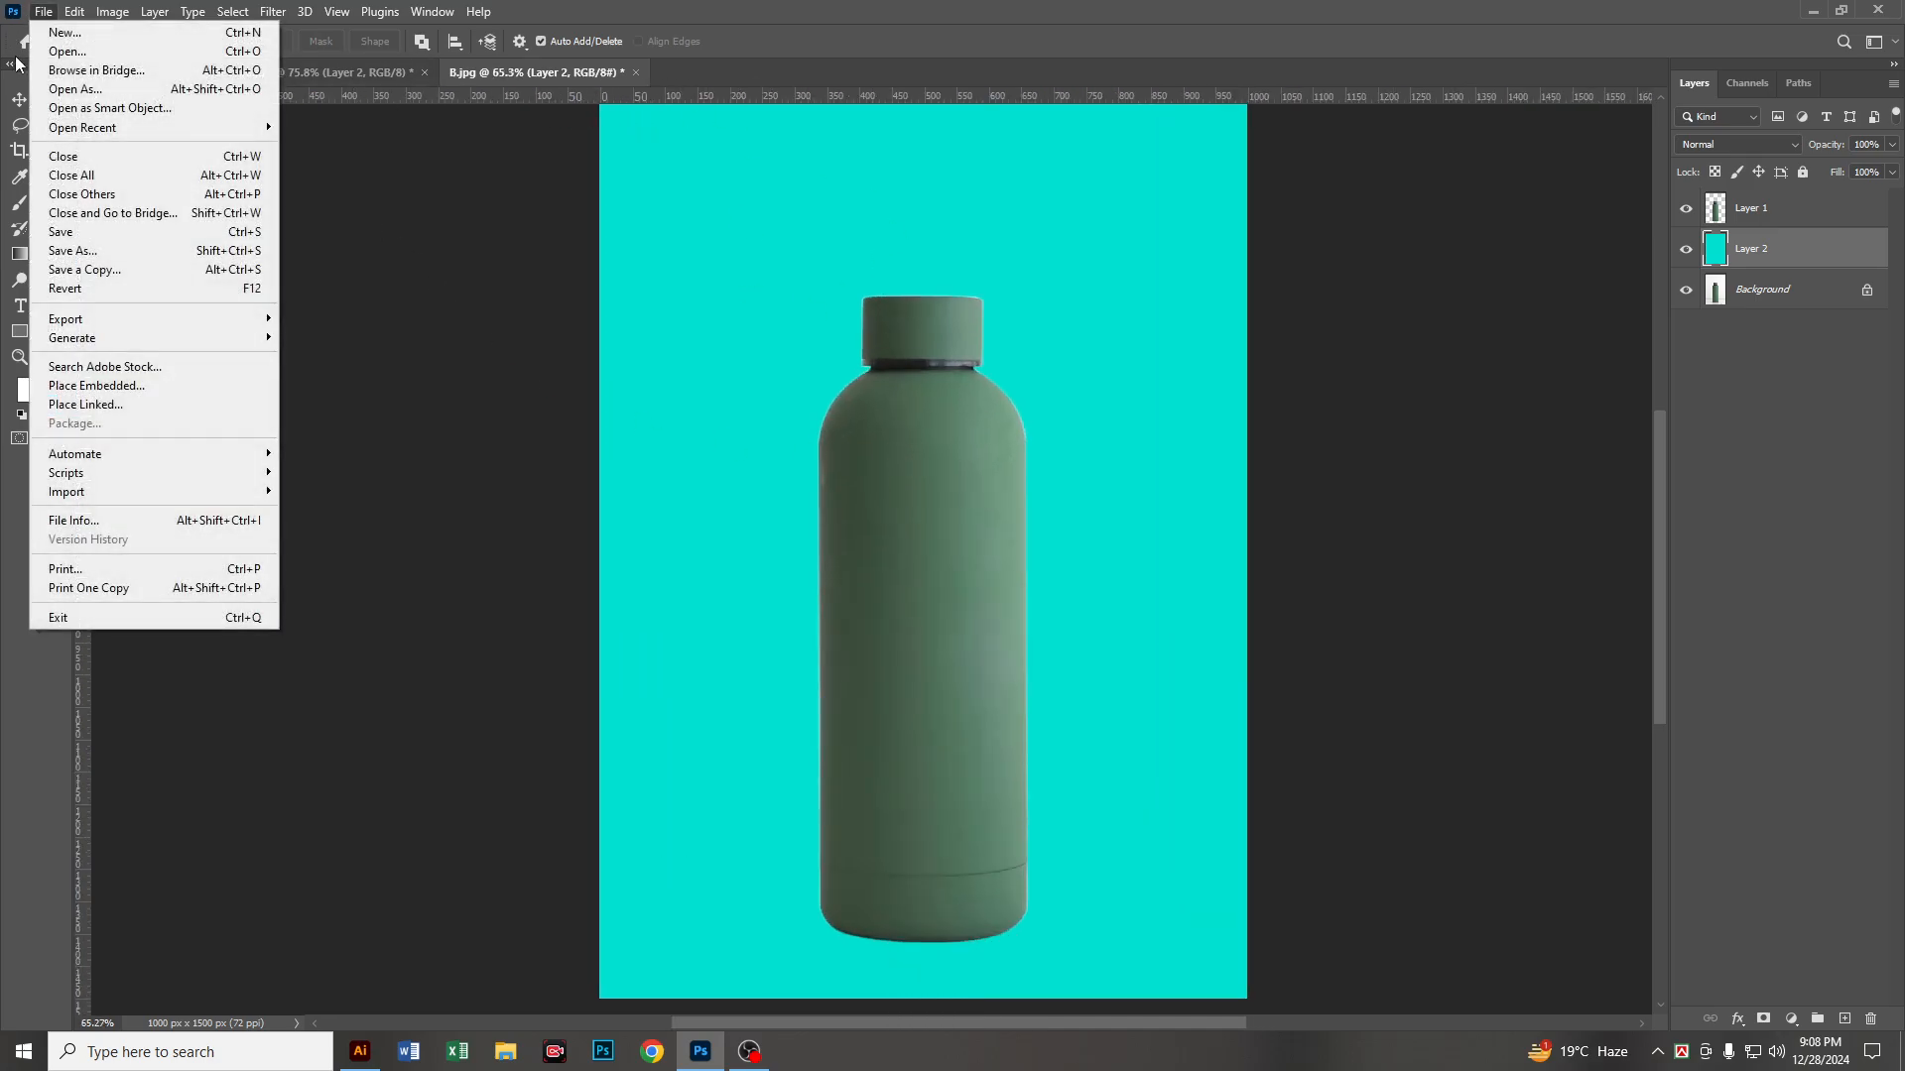
click(59, 57)
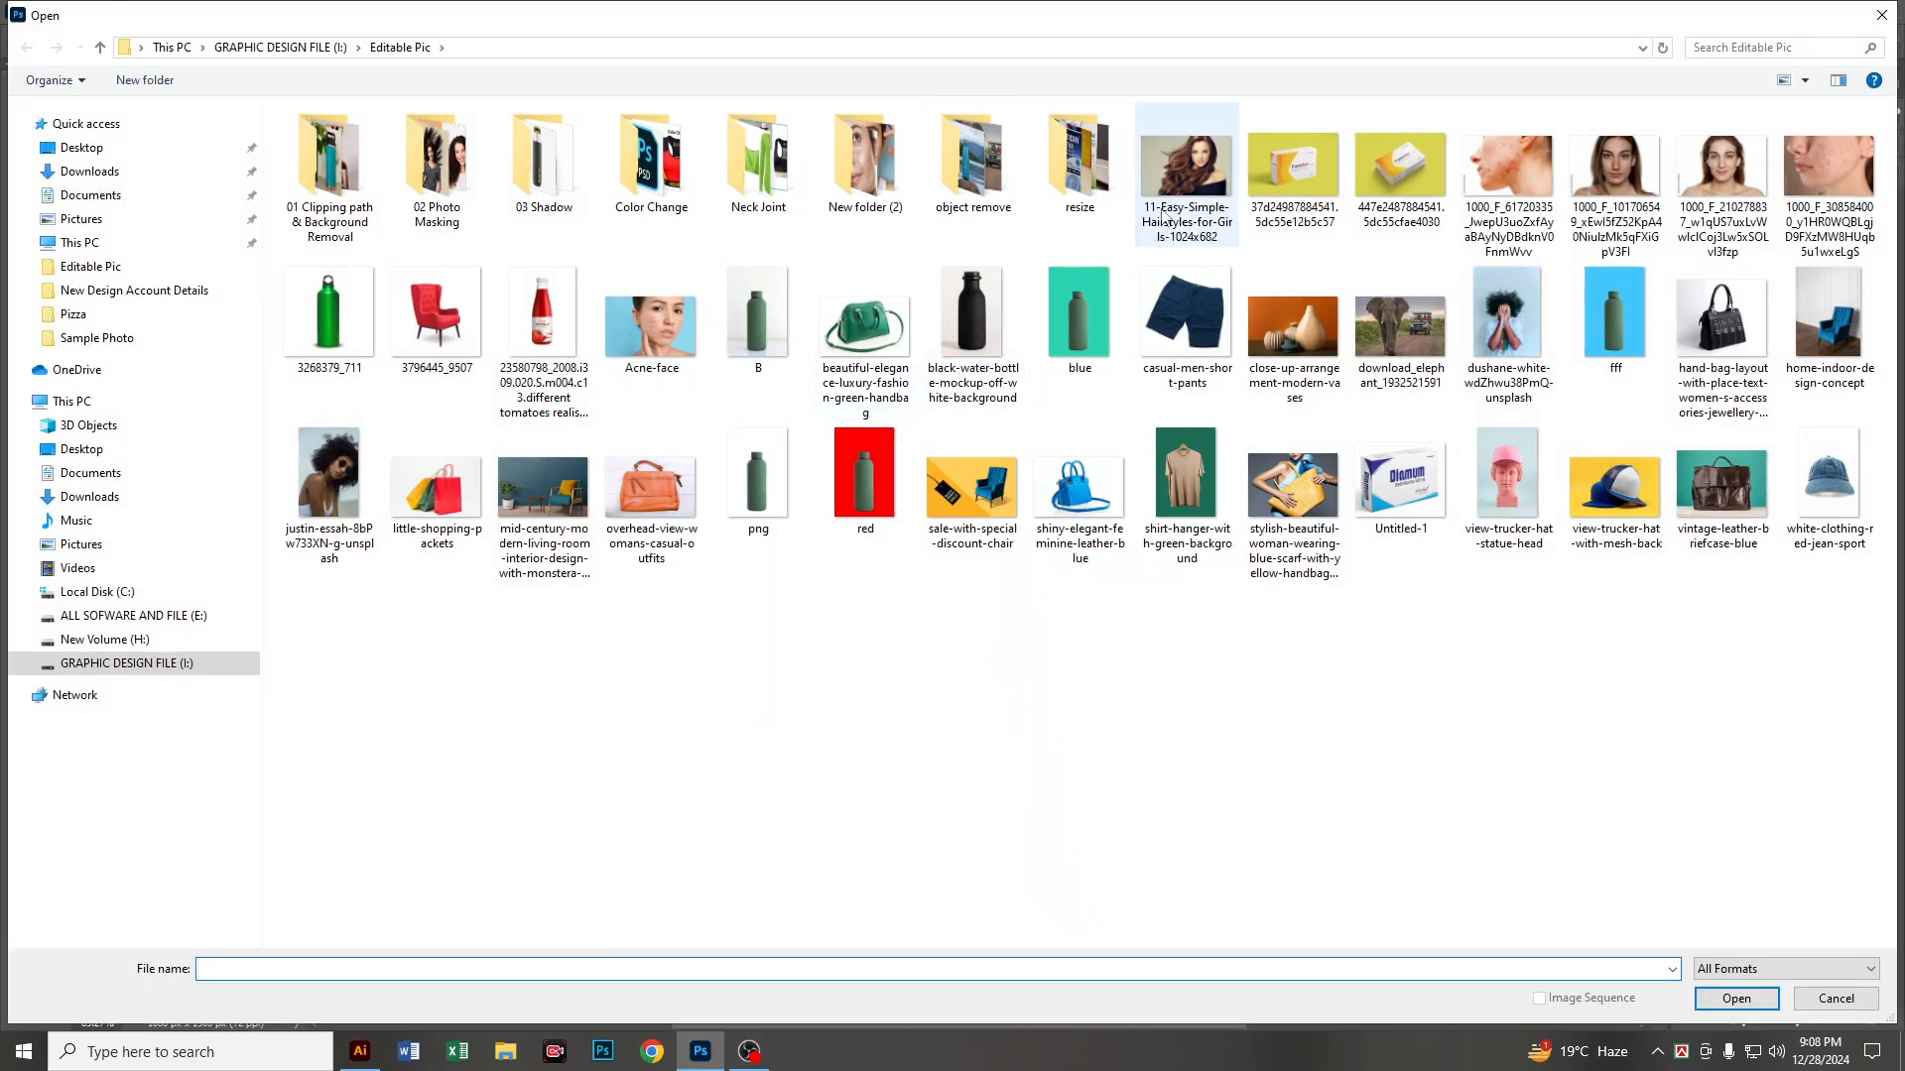
double_click(1187, 175)
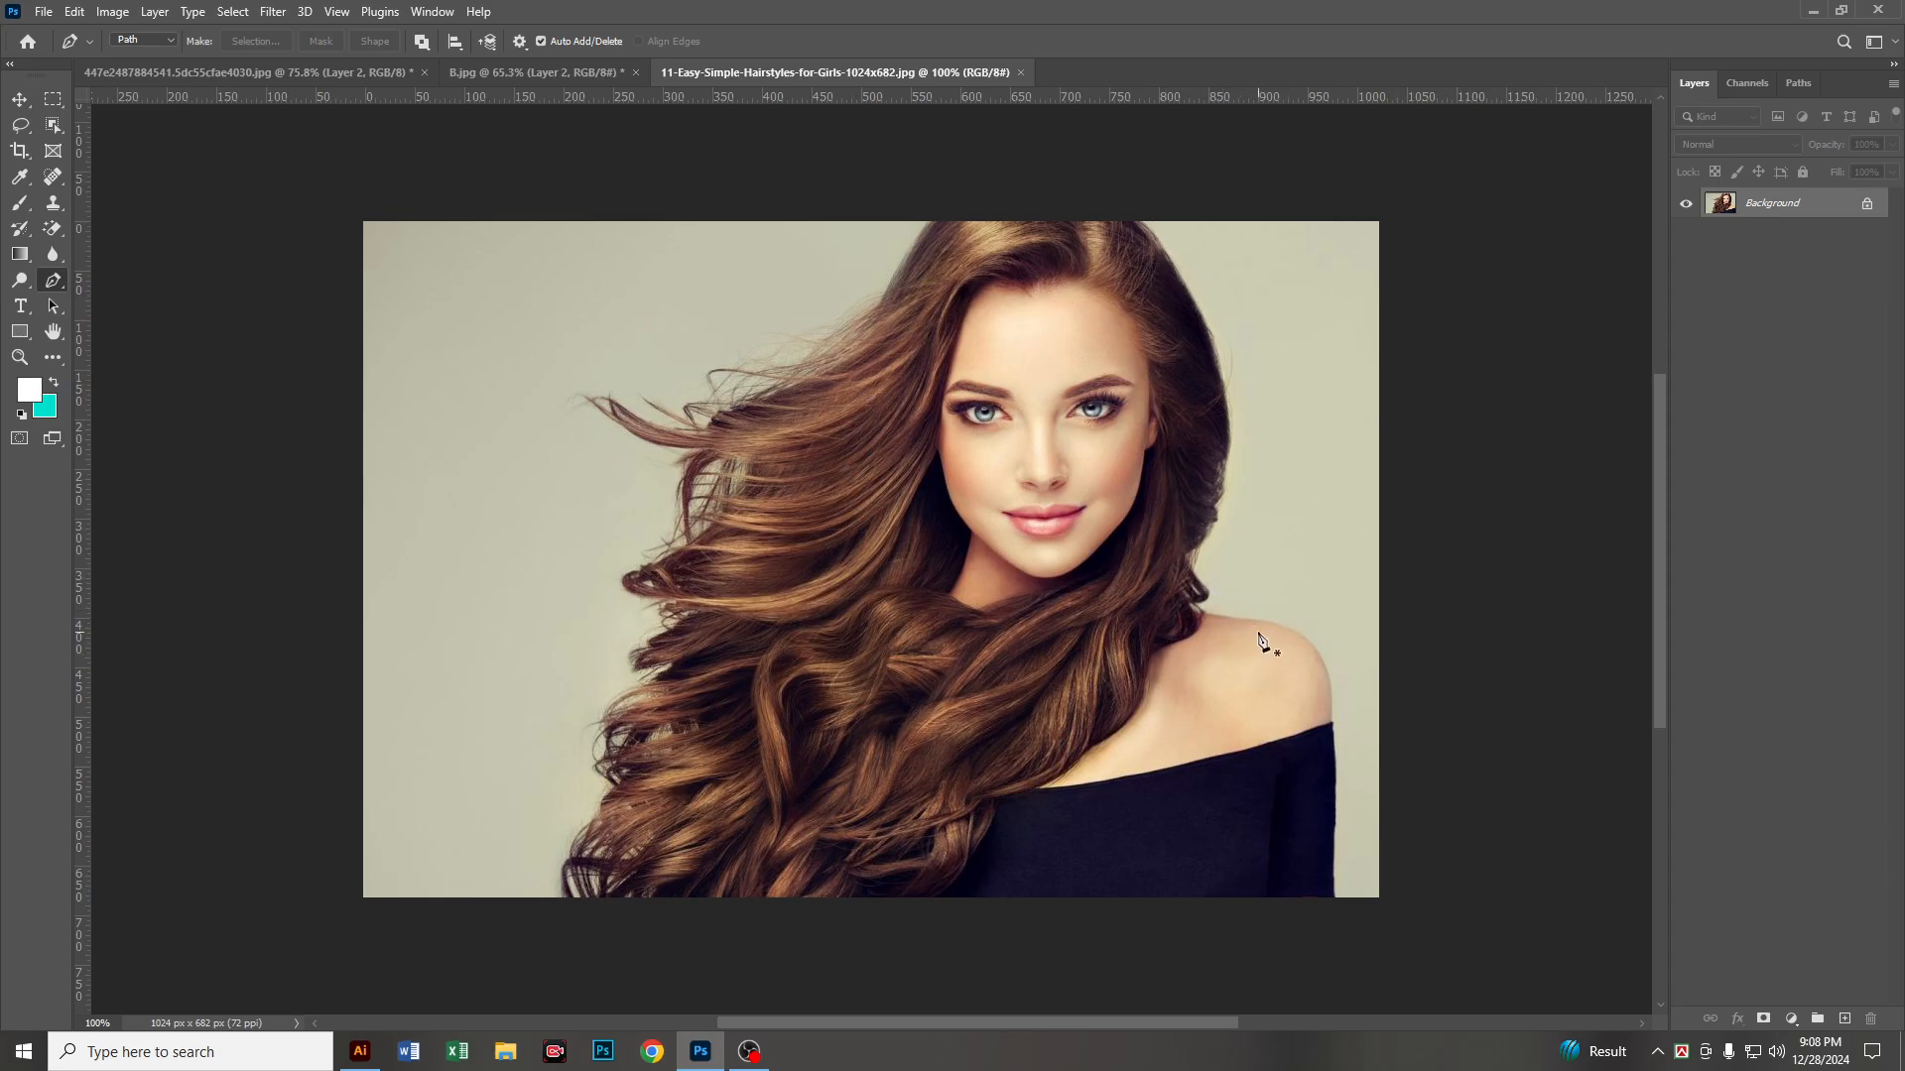
Step: Choose the Background Eraser Tool and set its brush size to 40
right_click(58, 229)
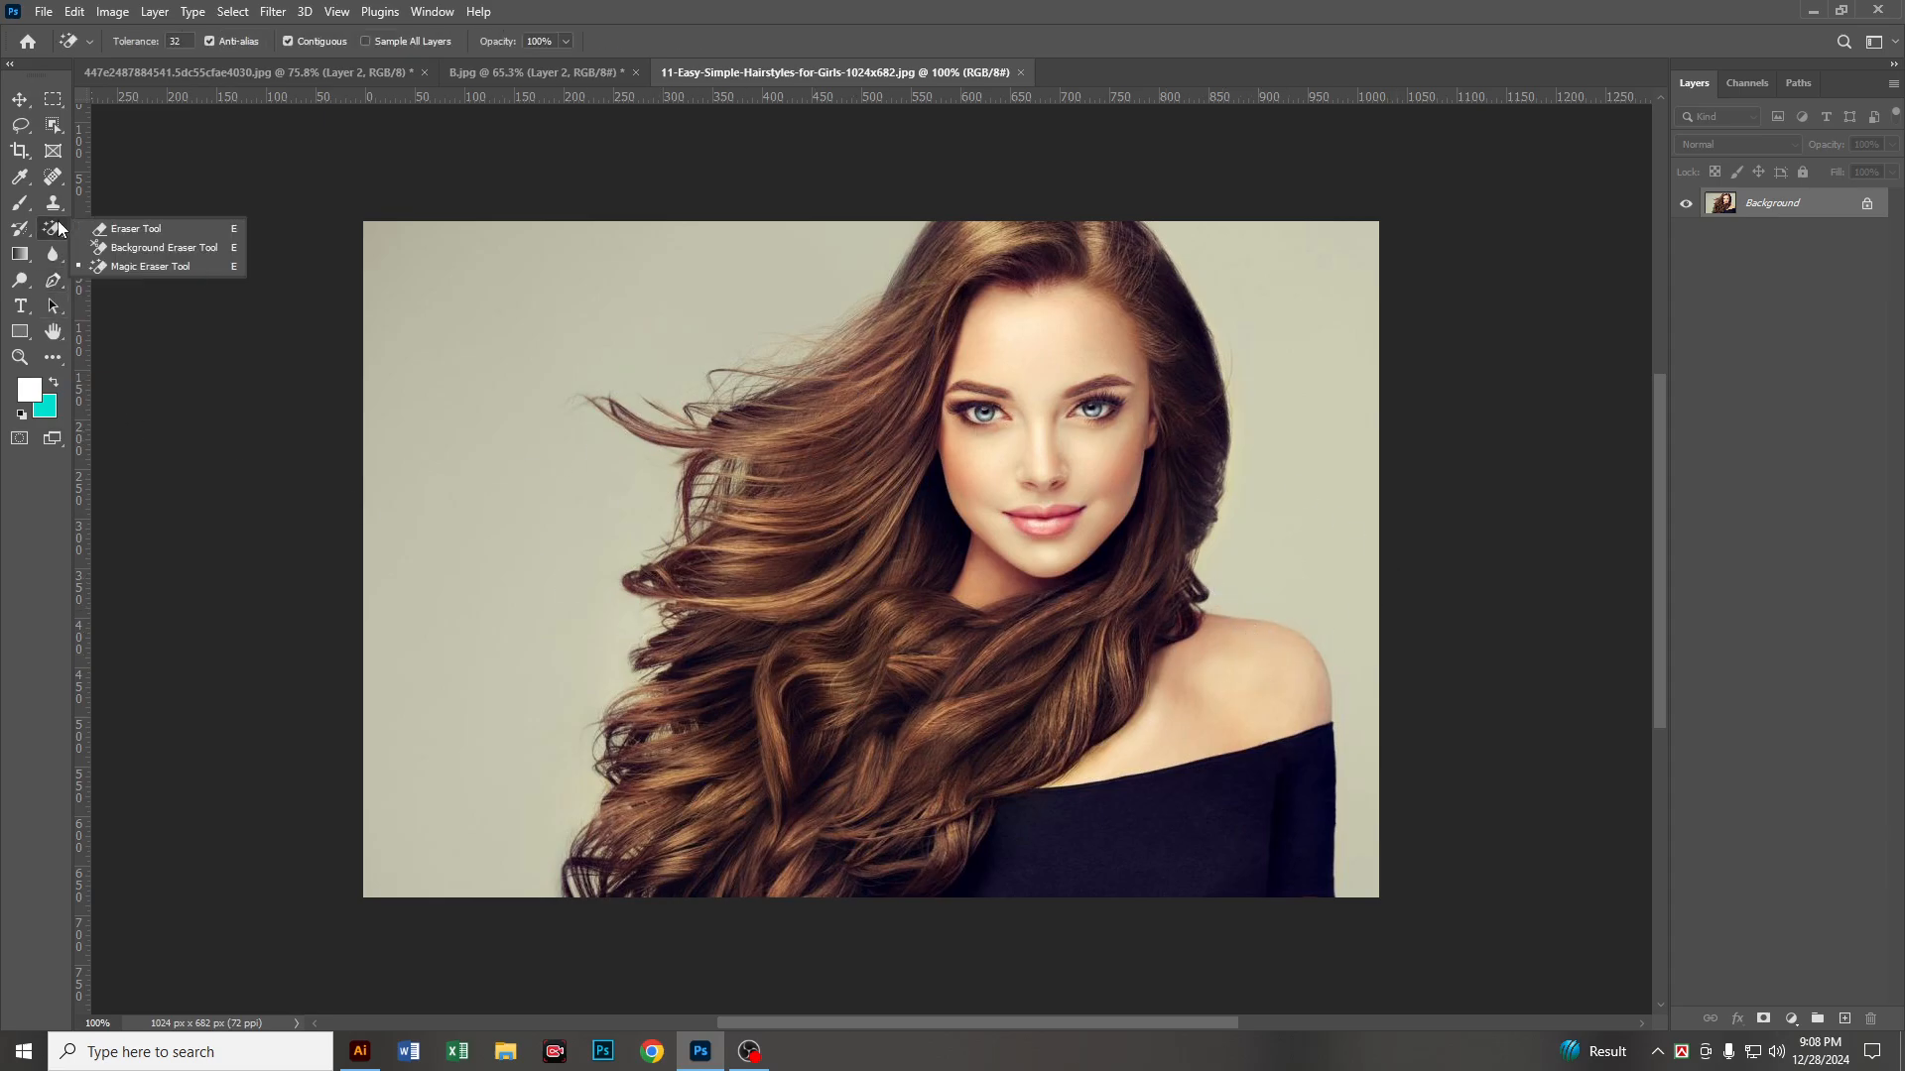
click(103, 244)
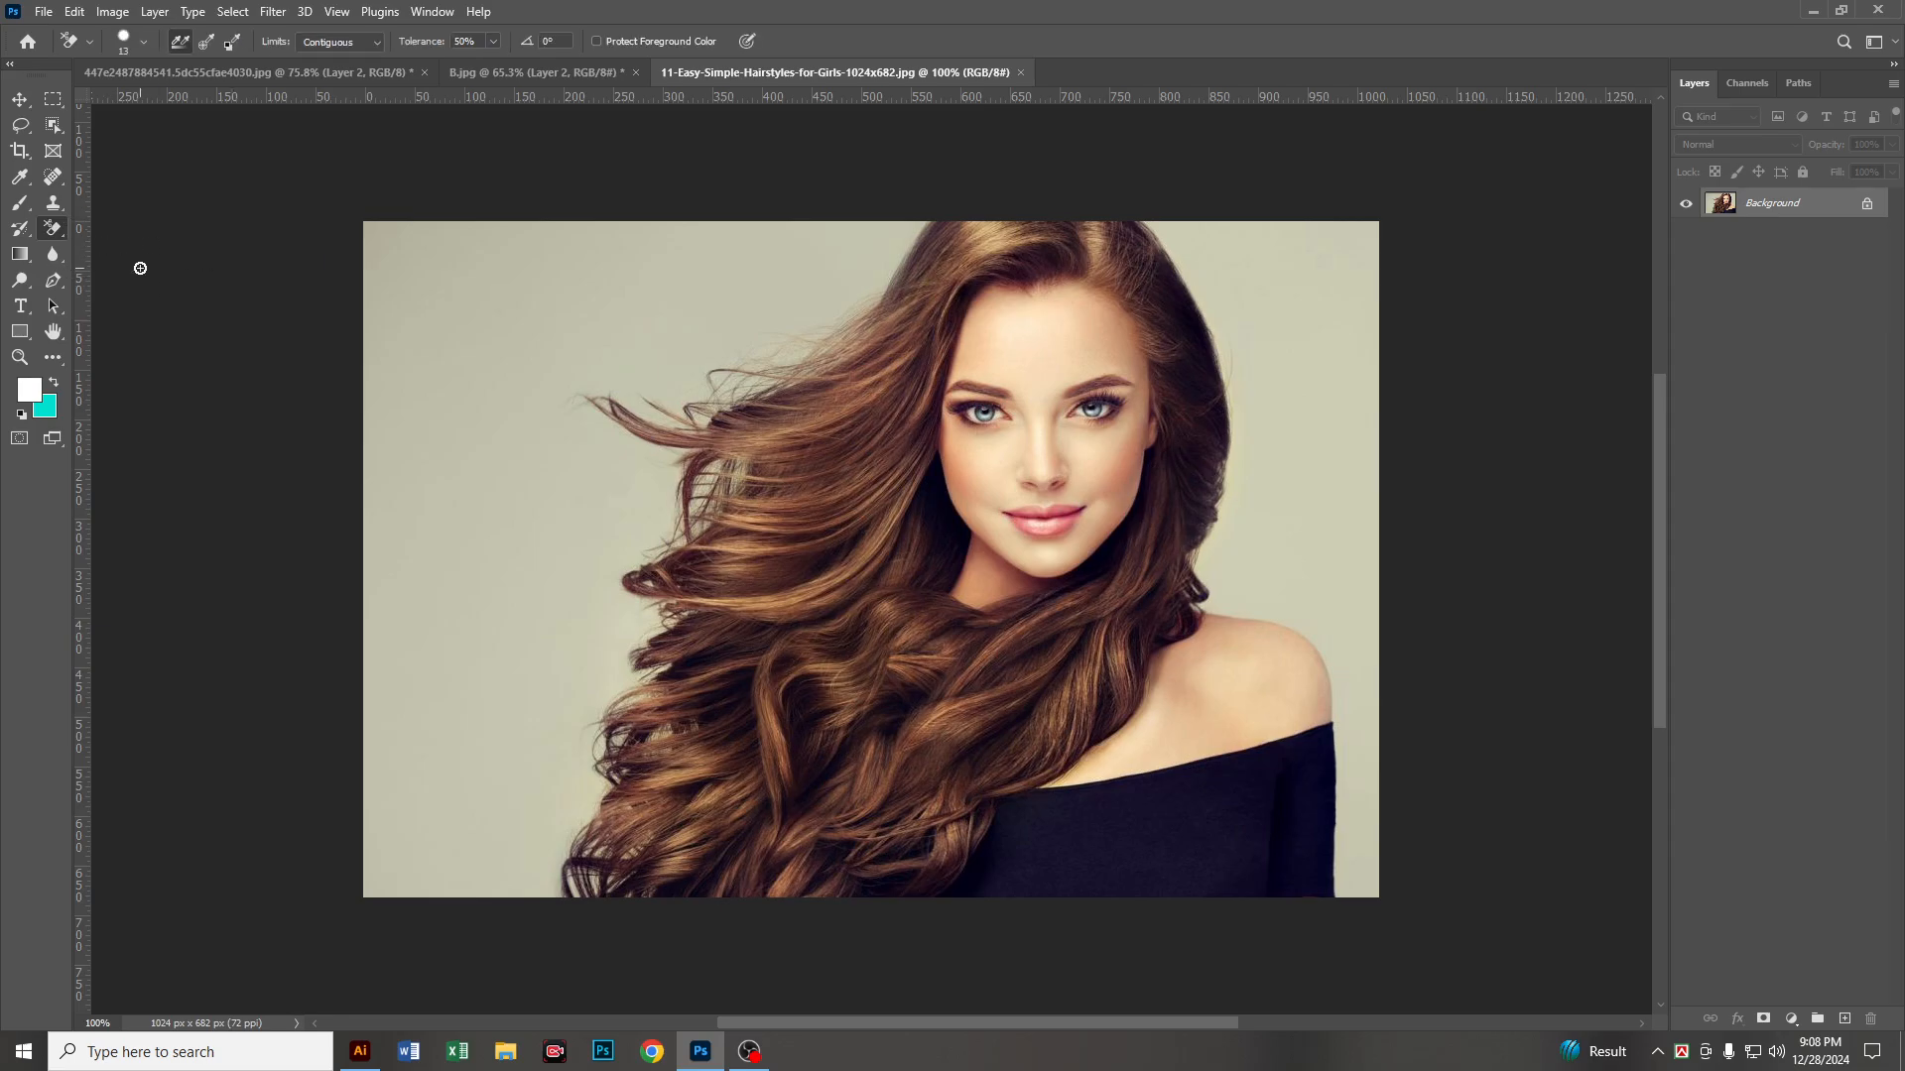
right_click(43, 228)
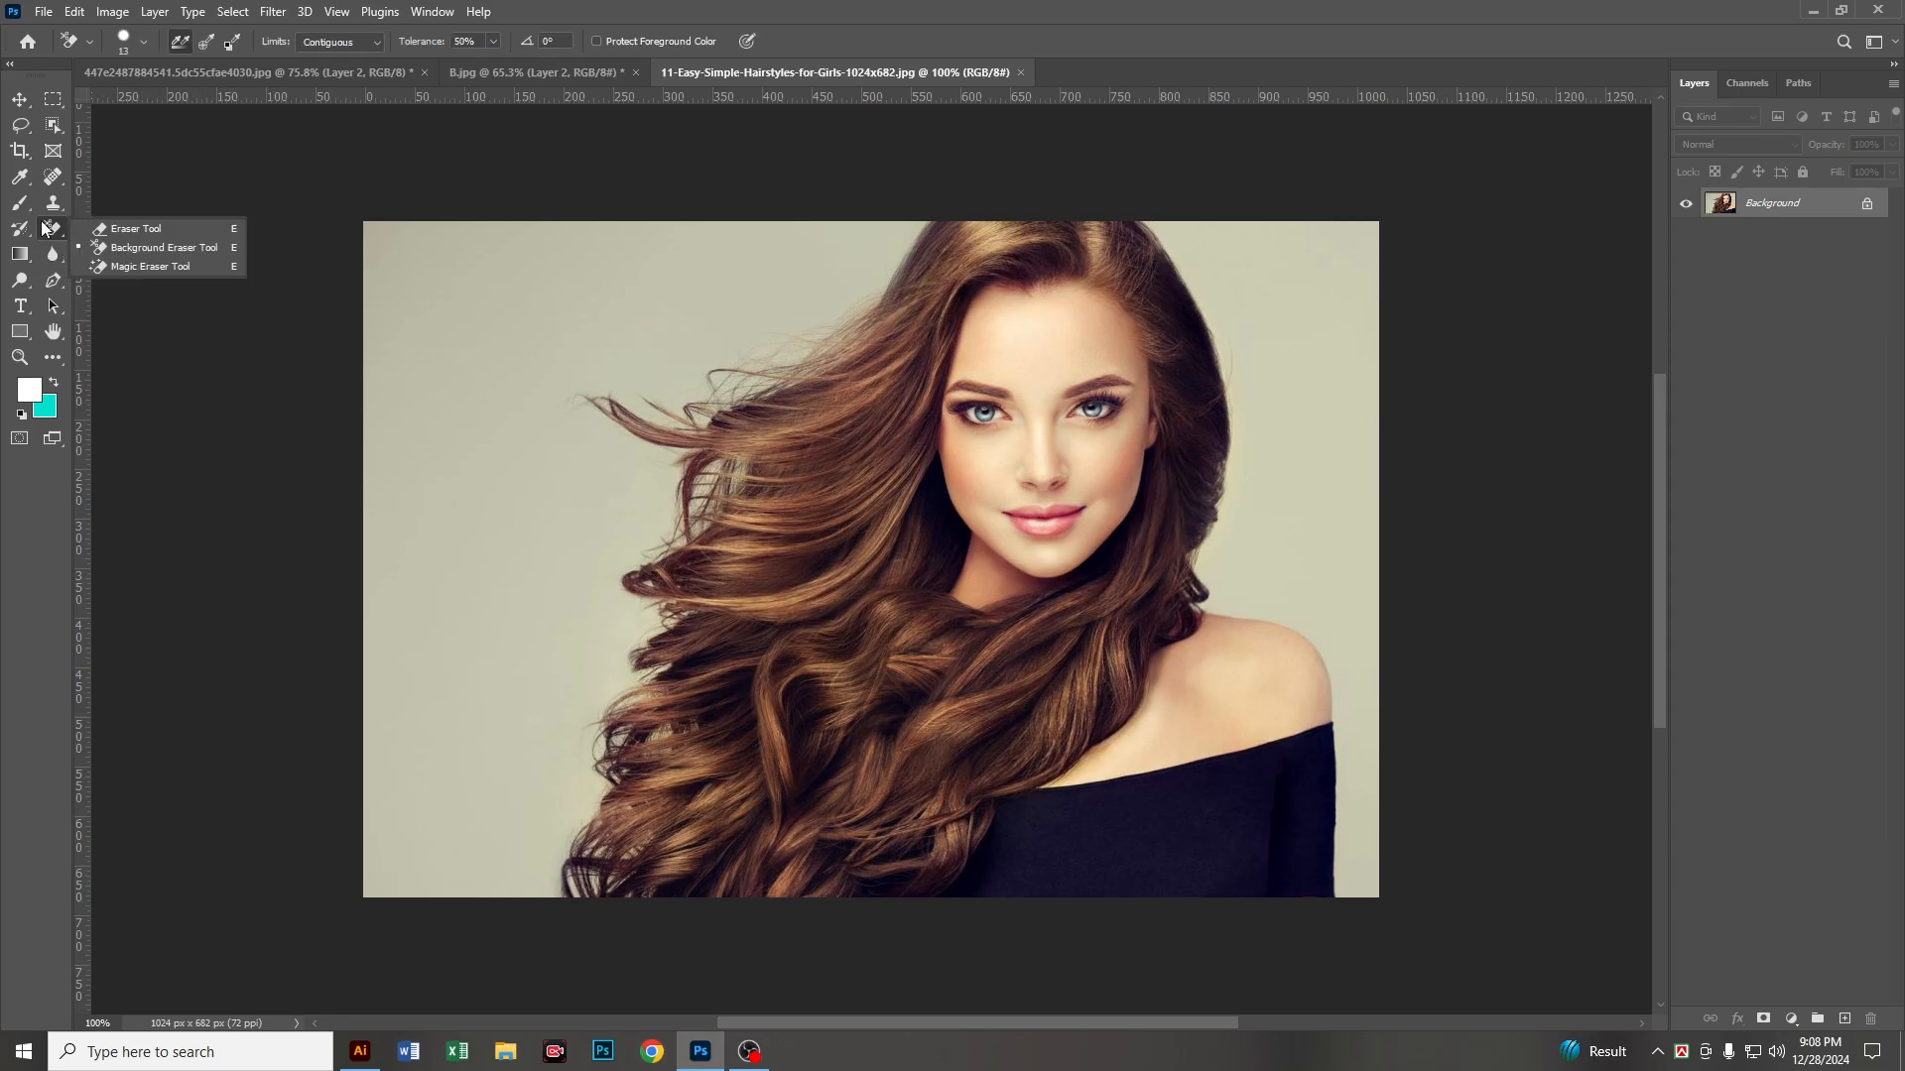
click(117, 244)
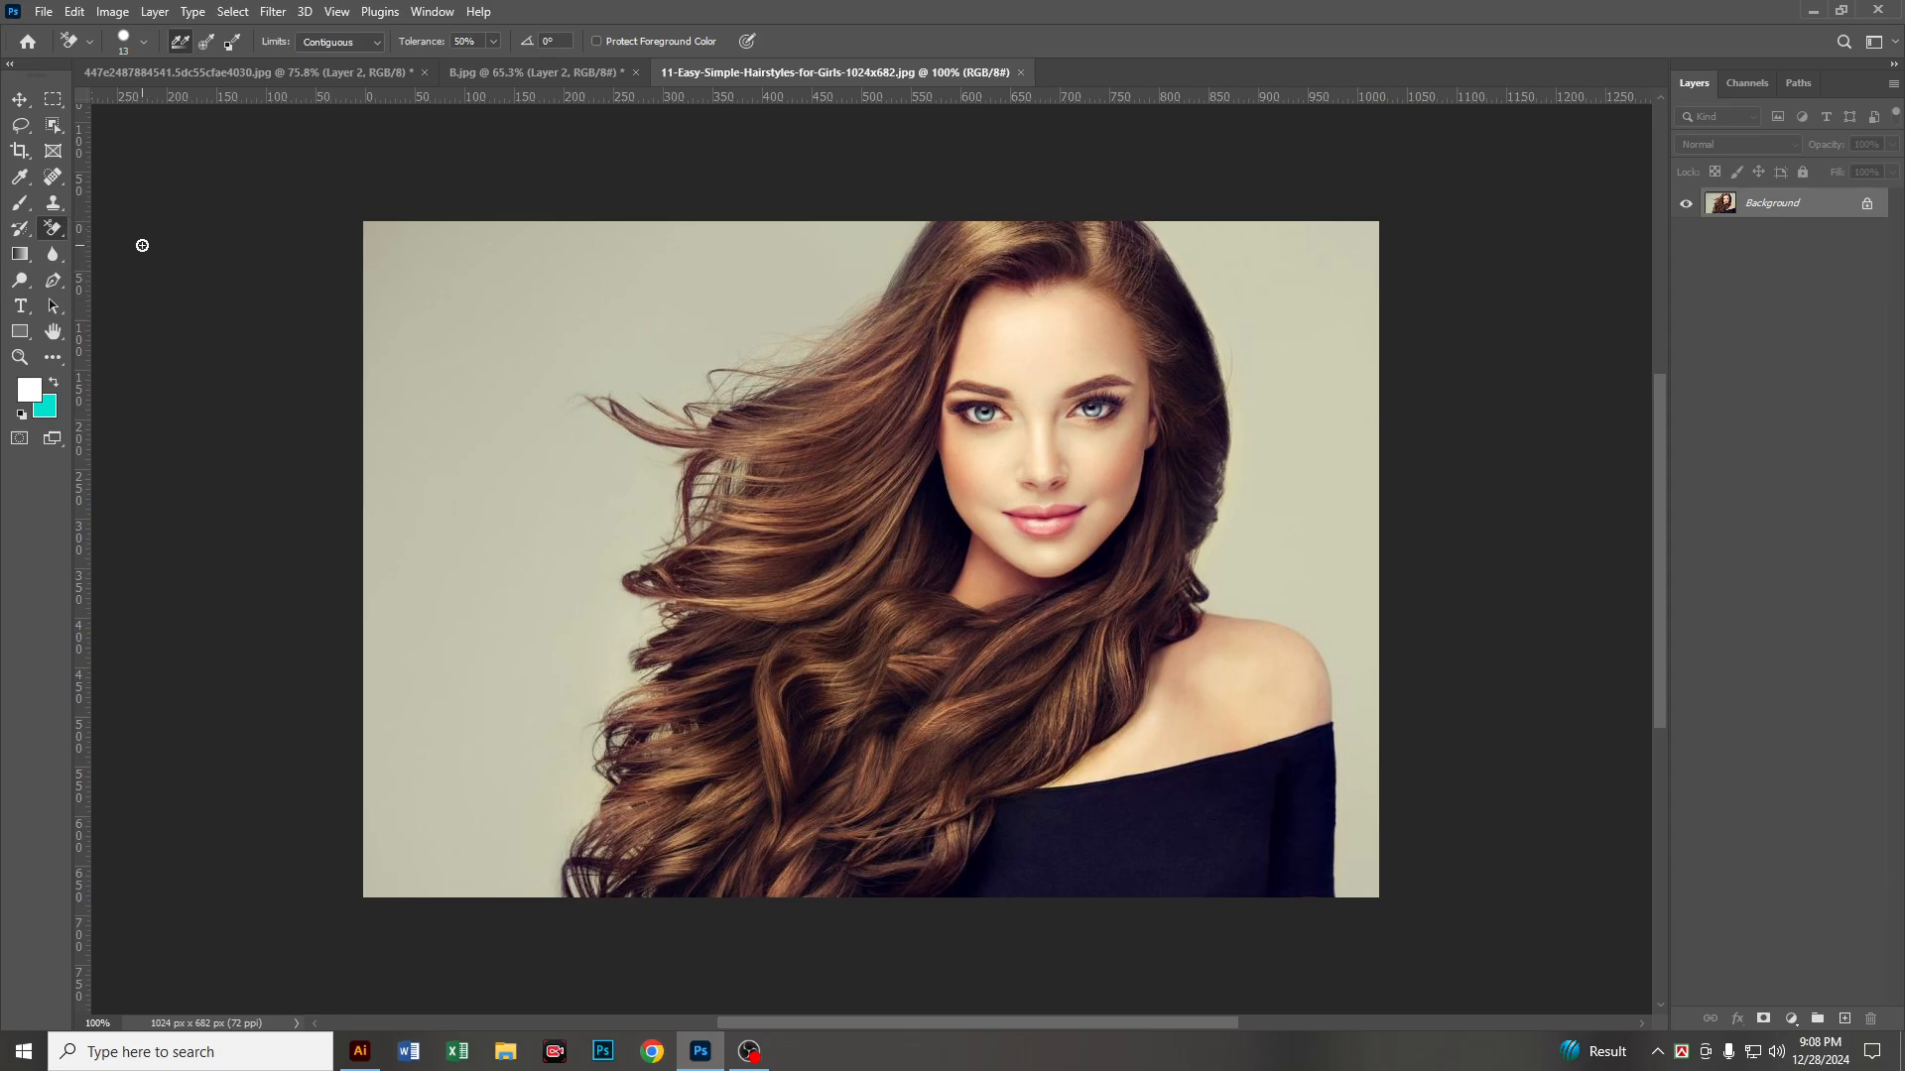
key(bracketright)
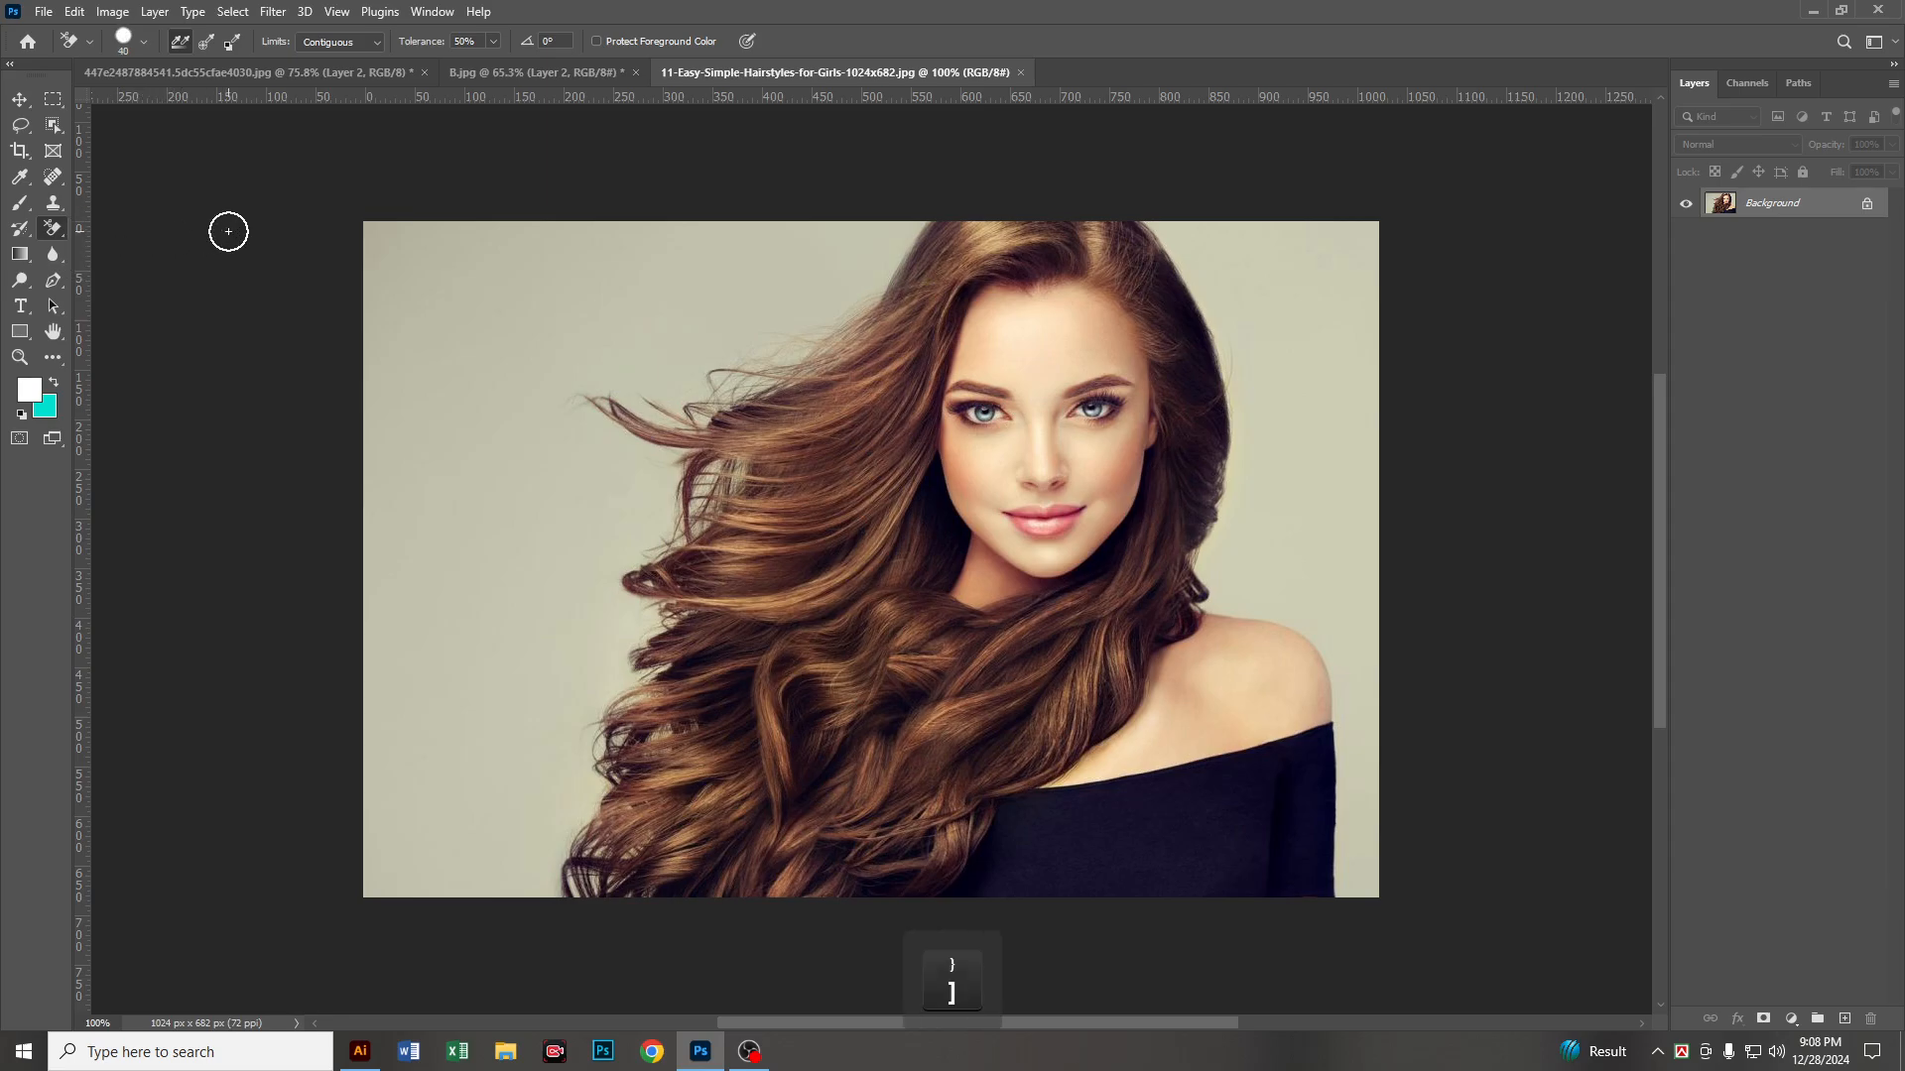
Step: Set the Background Eraser to sample once, with Discontiguous limits and a 33% tolerance
click(206, 44)
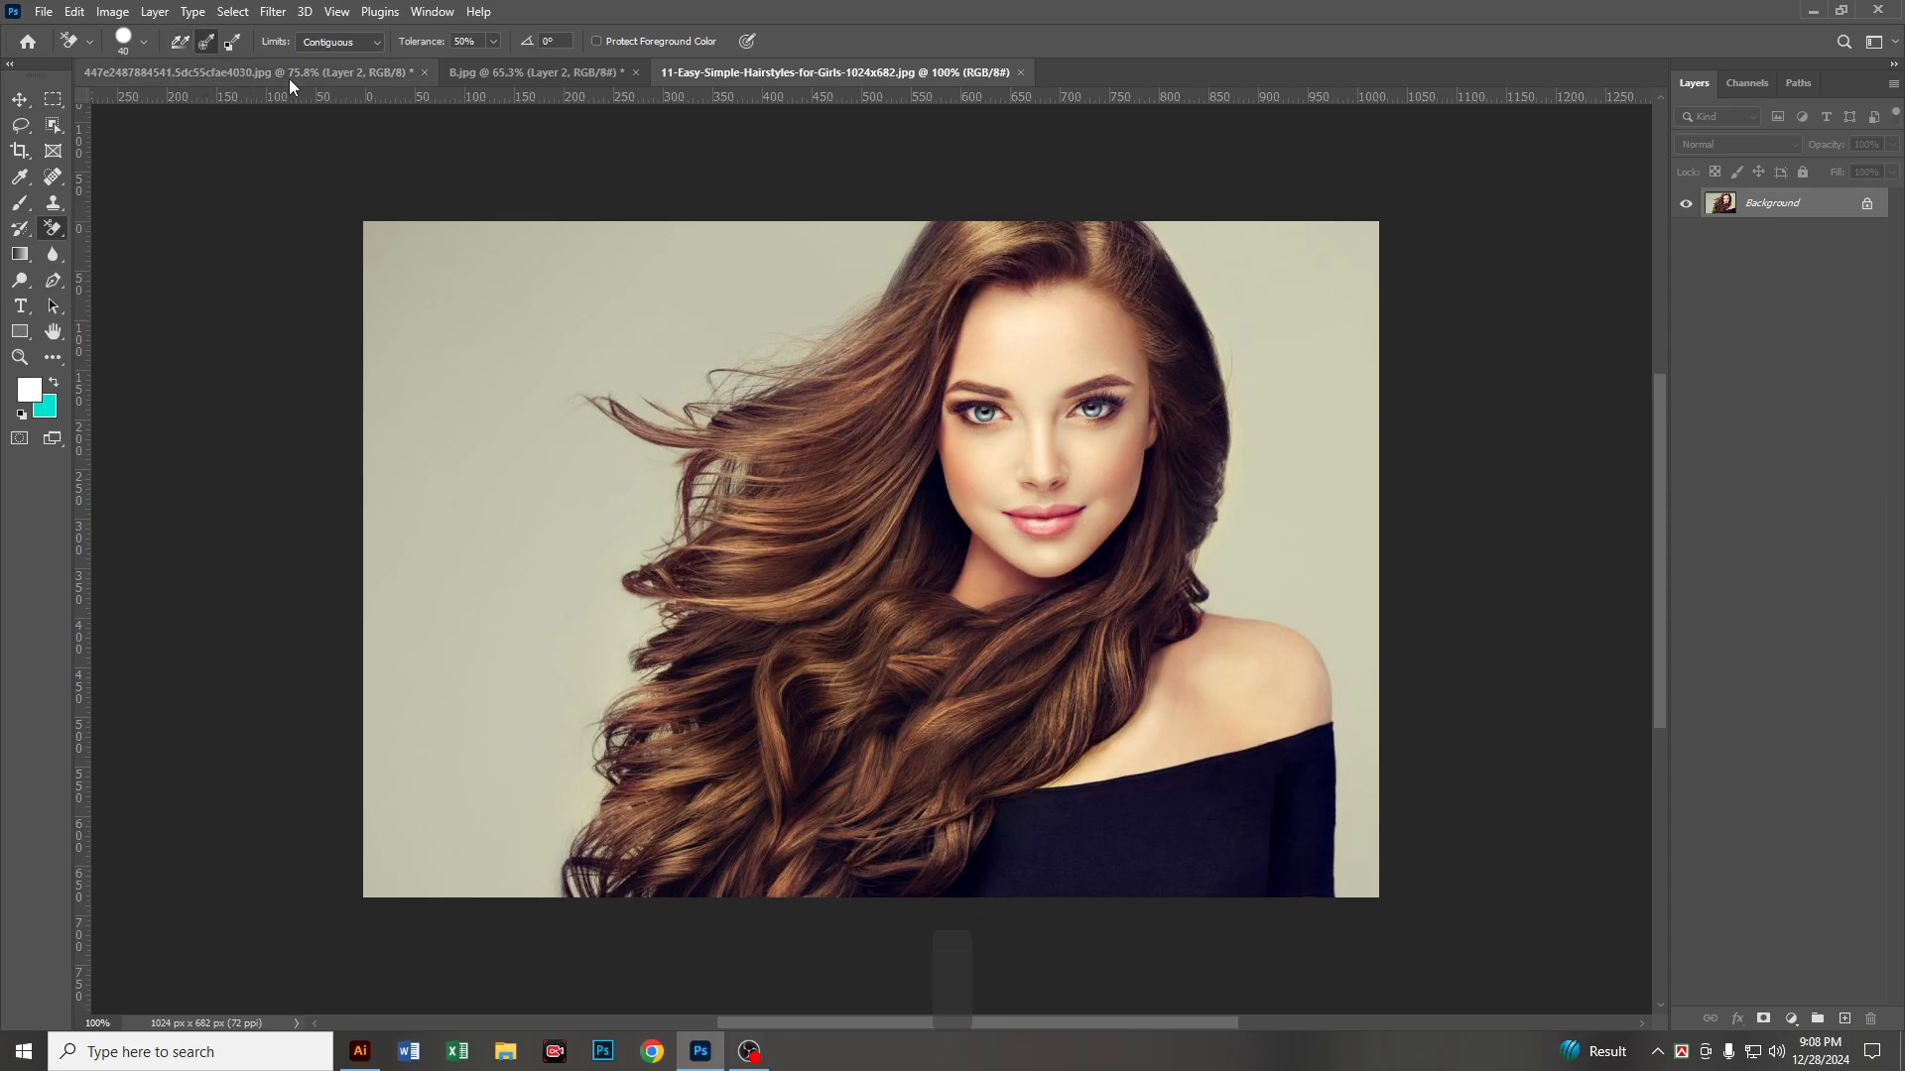
click(356, 44)
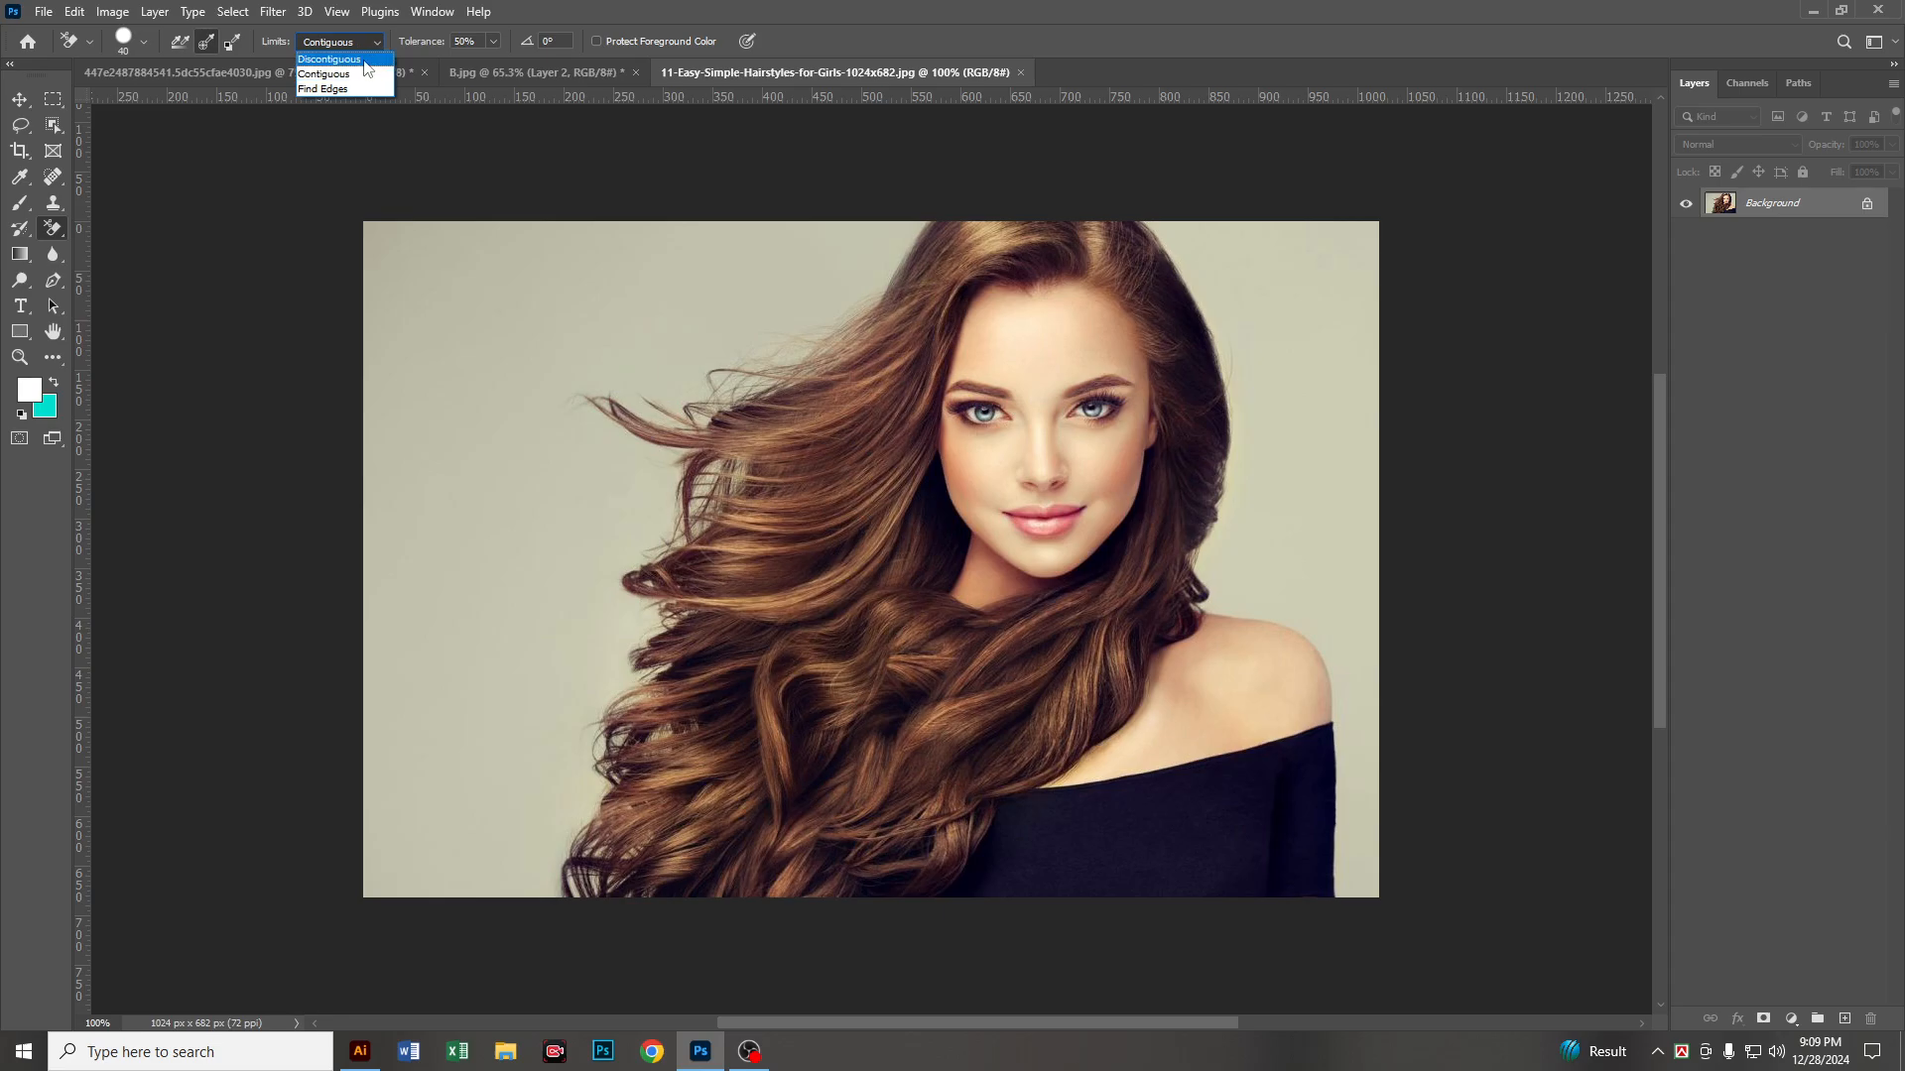
click(364, 62)
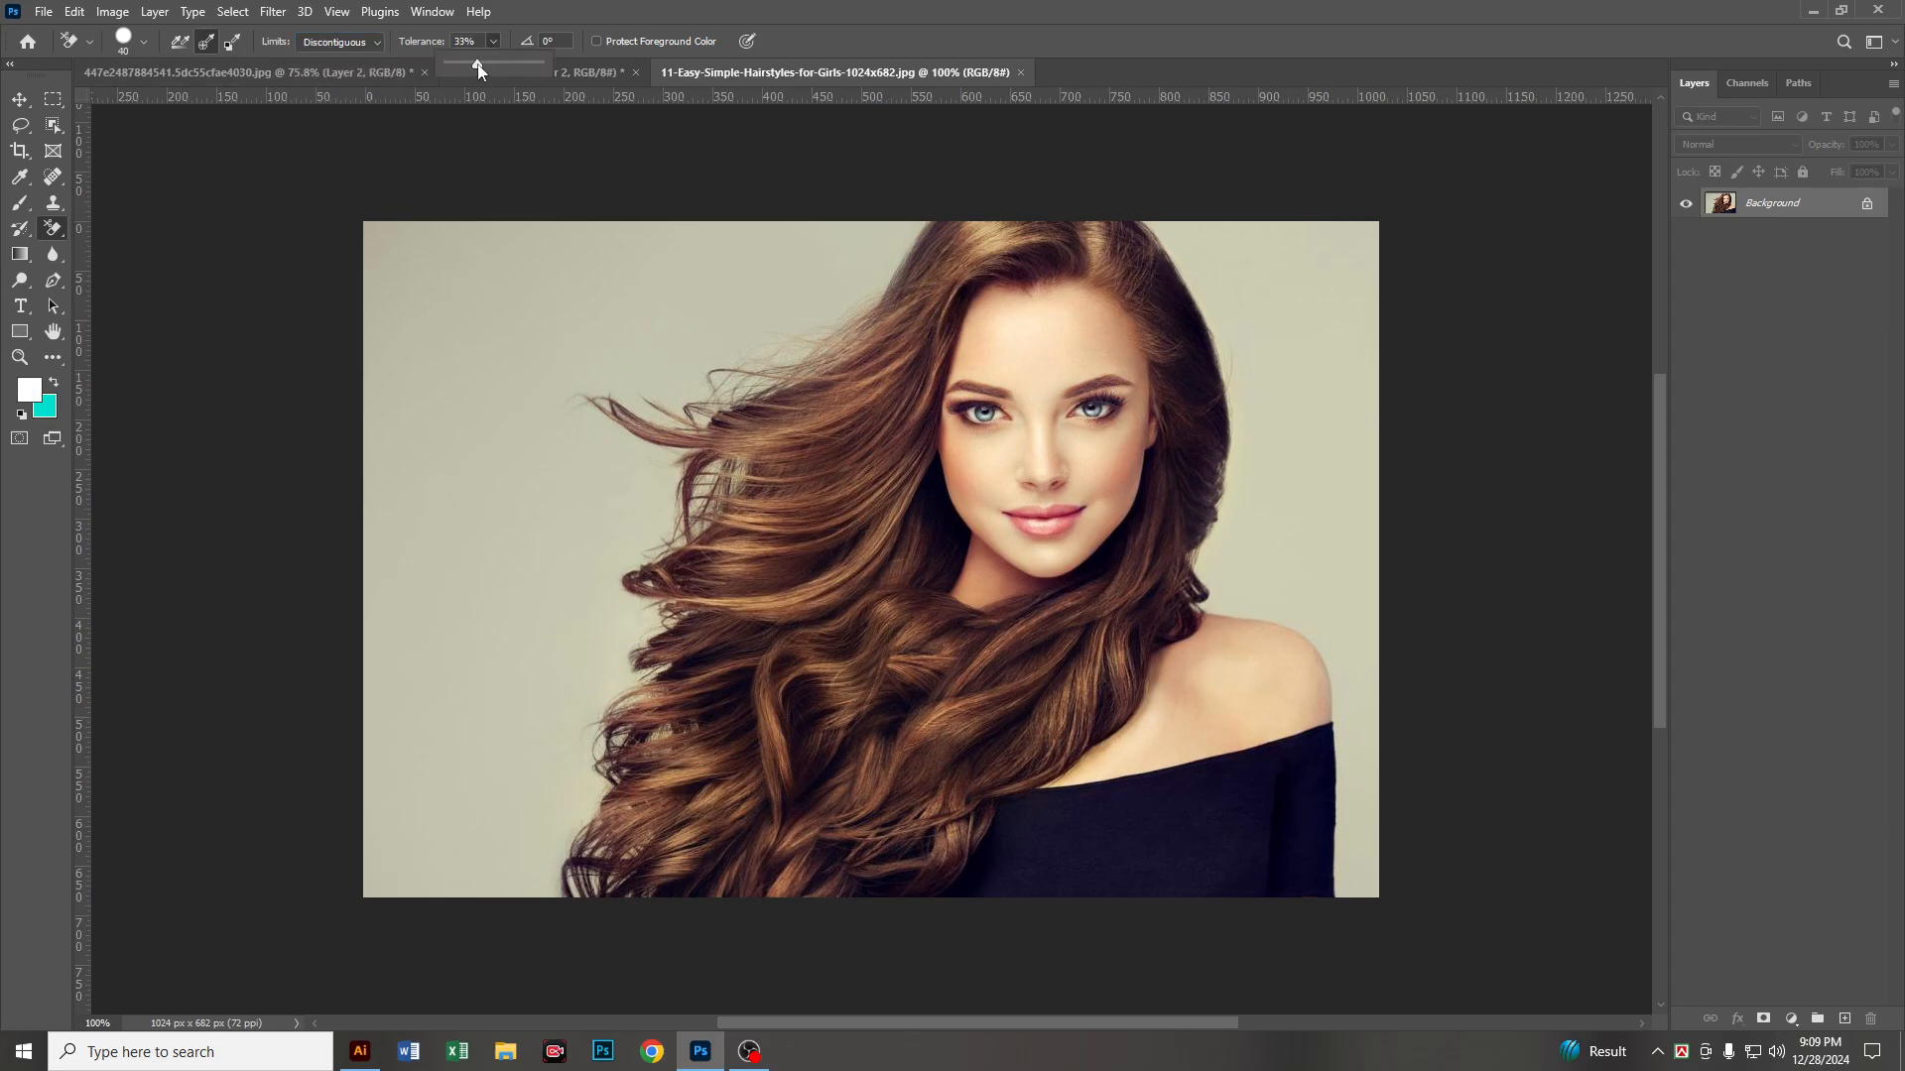
click(789, 9)
Step: Enlarge the eraser brush to between 70 and 90 and erase the plain background left of the woman's hair
key(bracketright)
key(bracketright)
key(bracketright)
key(bracketright)
key(bracketright)
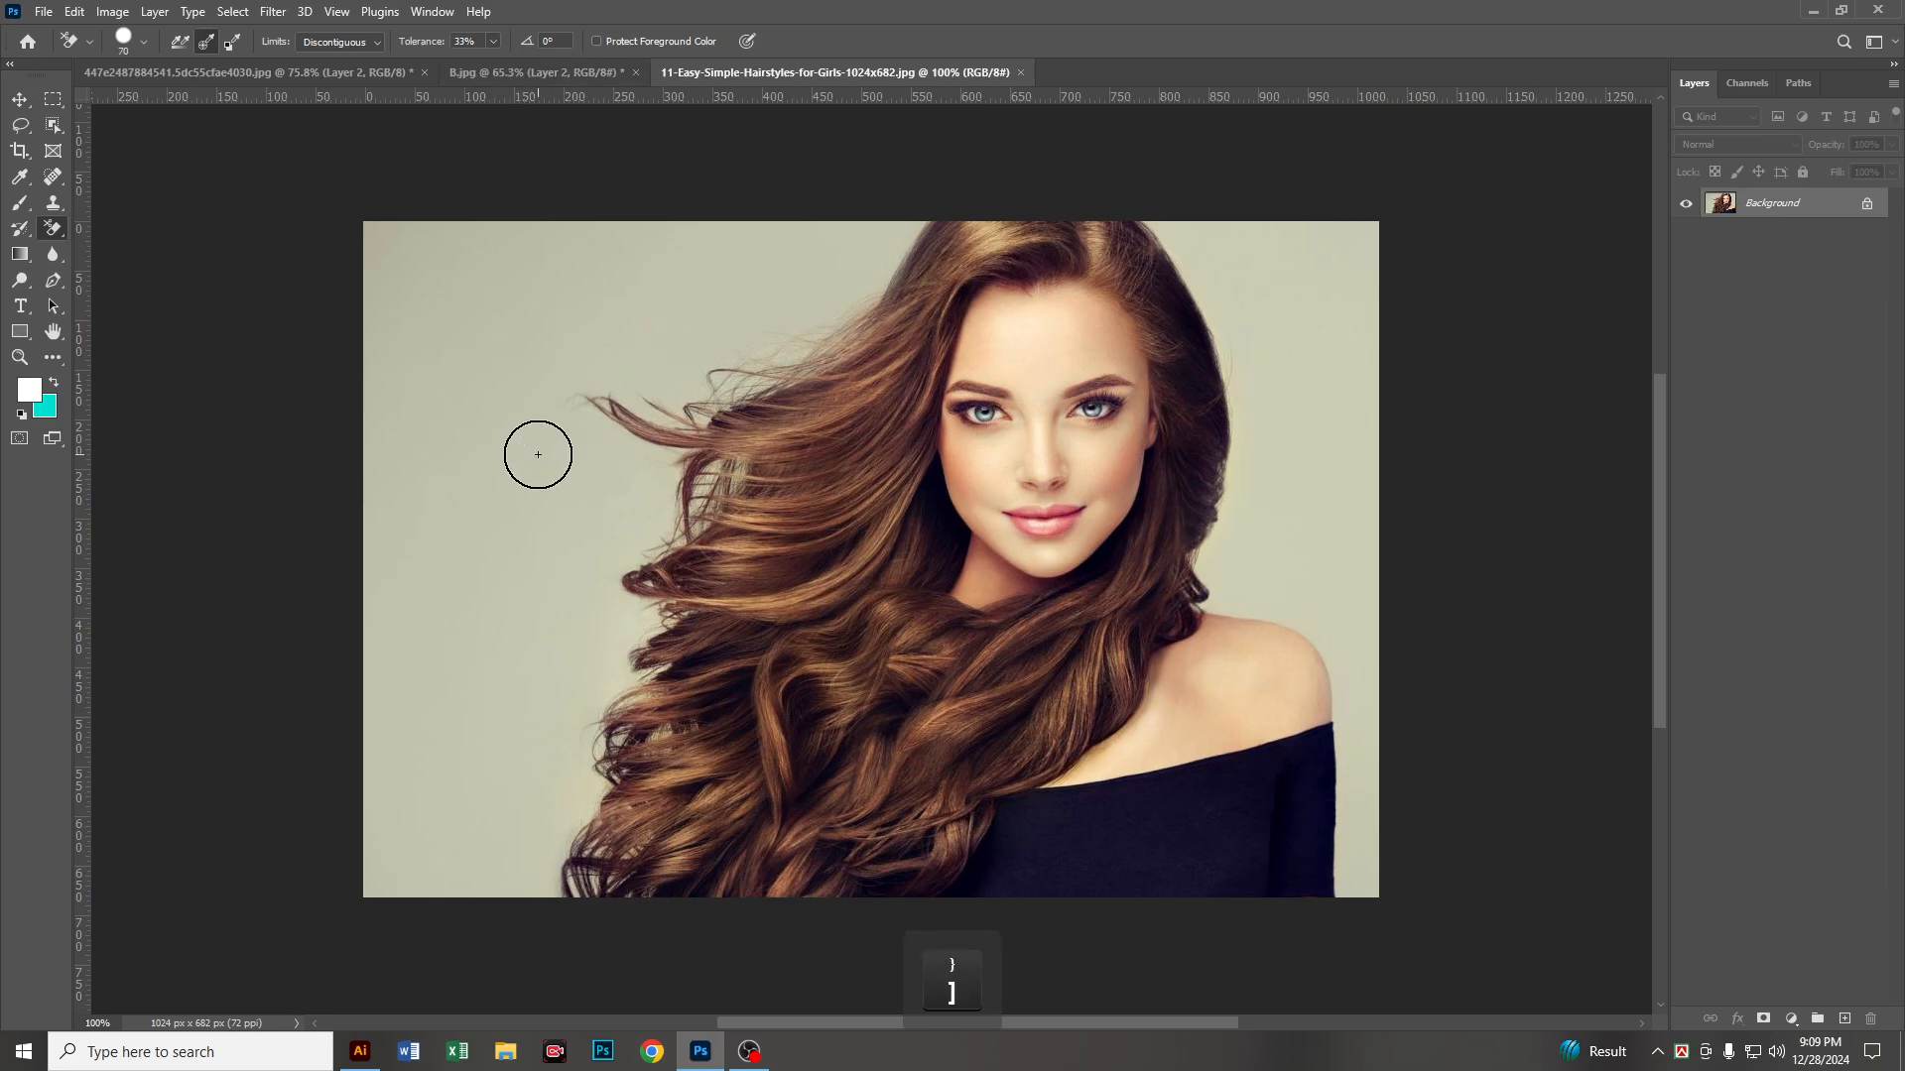
mouse_move(472, 387)
mouse_down()
mouse_move(458, 434)
mouse_move(474, 380)
mouse_move(396, 212)
mouse_move(387, 230)
mouse_move(428, 213)
mouse_move(616, 242)
mouse_move(531, 301)
mouse_move(518, 352)
mouse_move(720, 238)
mouse_move(882, 215)
mouse_move(844, 252)
mouse_move(868, 259)
mouse_move(674, 407)
mouse_move(670, 374)
mouse_move(550, 427)
mouse_move(820, 359)
mouse_move(465, 542)
mouse_move(709, 483)
mouse_move(609, 610)
mouse_move(597, 675)
mouse_move(648, 632)
mouse_move(585, 780)
mouse_move(632, 726)
mouse_move(577, 873)
mouse_move(604, 874)
mouse_move(570, 796)
mouse_move(491, 755)
mouse_move(471, 937)
mouse_move(448, 783)
mouse_move(354, 798)
mouse_move(428, 623)
mouse_move(362, 518)
mouse_move(360, 811)
mouse_move(426, 869)
mouse_move(426, 936)
mouse_up()
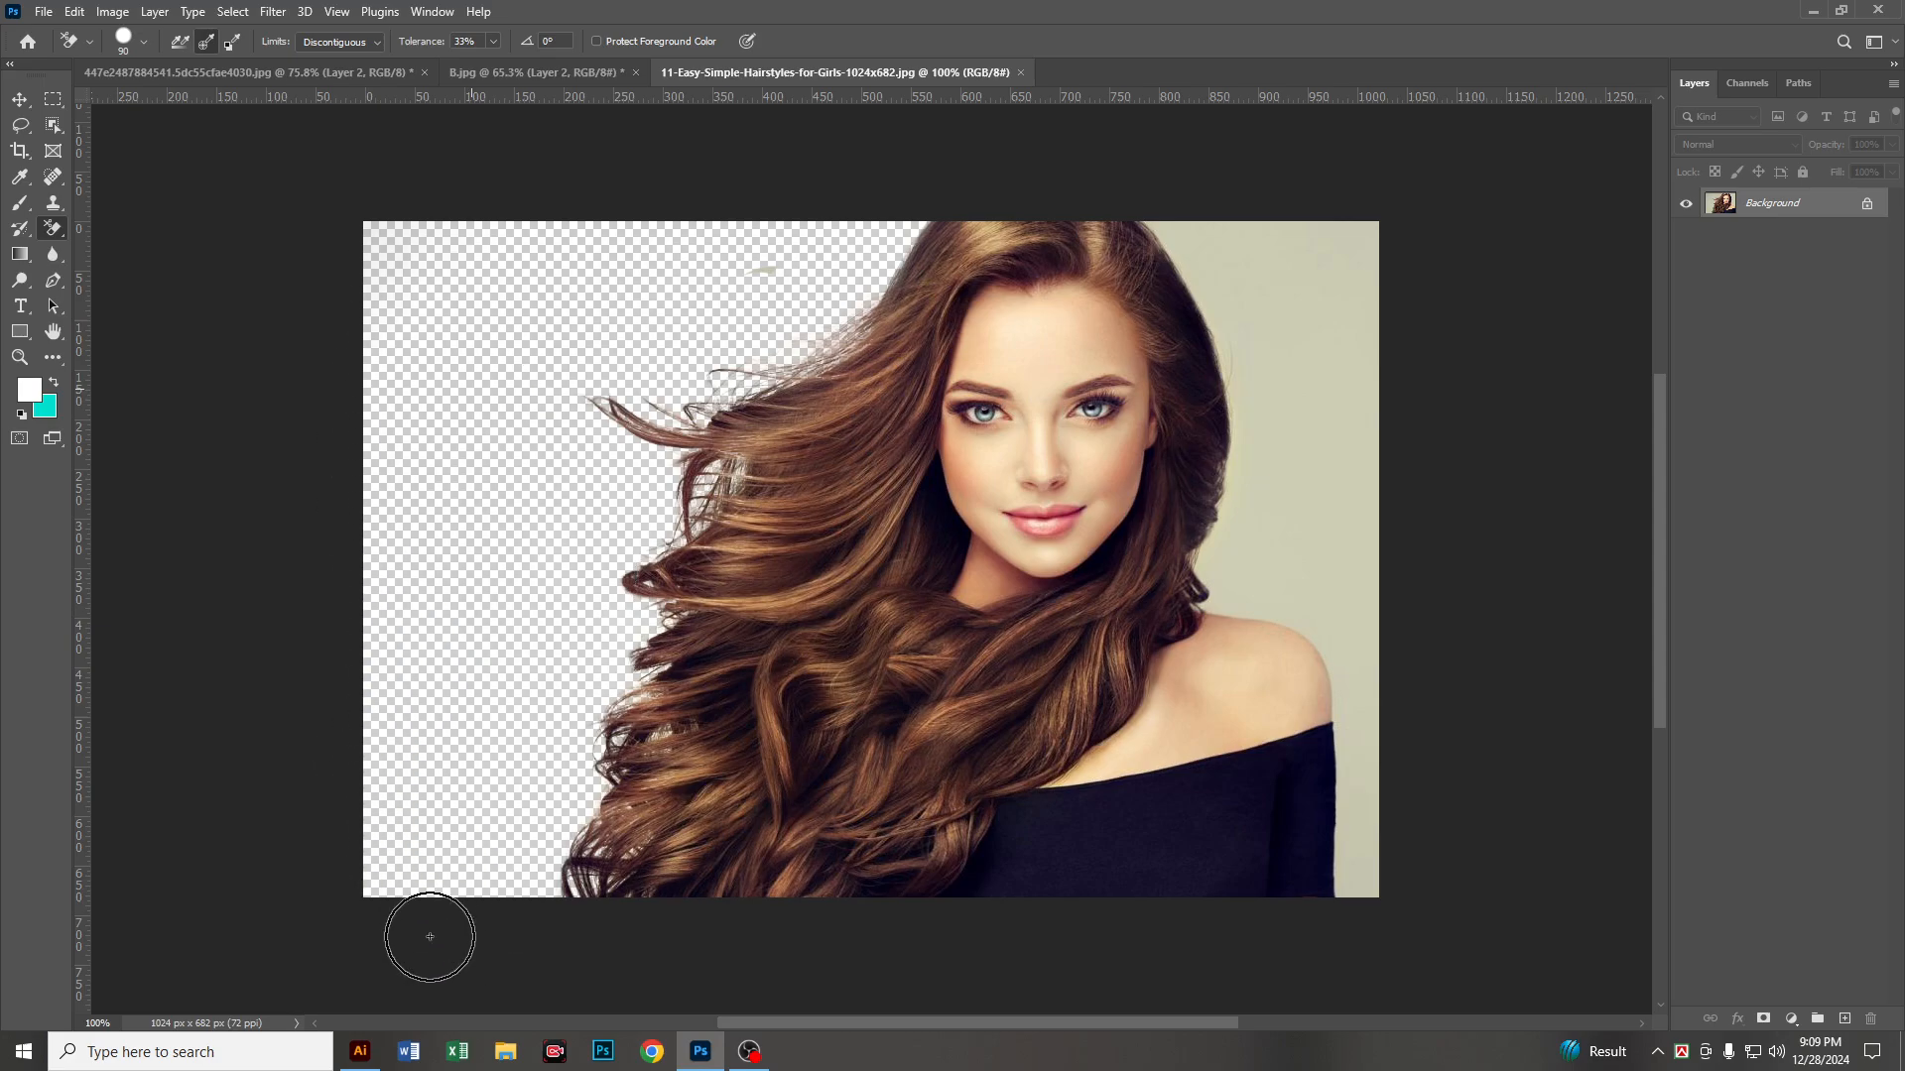
Step: Erase the plain background beside the short side of the woman's hair and along the outer edge of her dark sleeve
mouse_move(668, 288)
mouse_down()
mouse_move(787, 225)
mouse_move(877, 221)
mouse_move(846, 279)
mouse_move(778, 330)
mouse_move(681, 367)
mouse_move(582, 374)
mouse_move(539, 343)
mouse_up()
mouse_move(1297, 242)
mouse_down()
mouse_move(1406, 343)
mouse_move(1306, 247)
mouse_move(1368, 231)
mouse_move(1186, 209)
mouse_move(1279, 342)
mouse_move(1244, 297)
mouse_move(1264, 396)
mouse_move(1204, 239)
mouse_move(1386, 457)
mouse_move(1264, 428)
mouse_move(1282, 552)
mouse_move(1240, 487)
mouse_move(1231, 538)
mouse_move(1353, 519)
mouse_up()
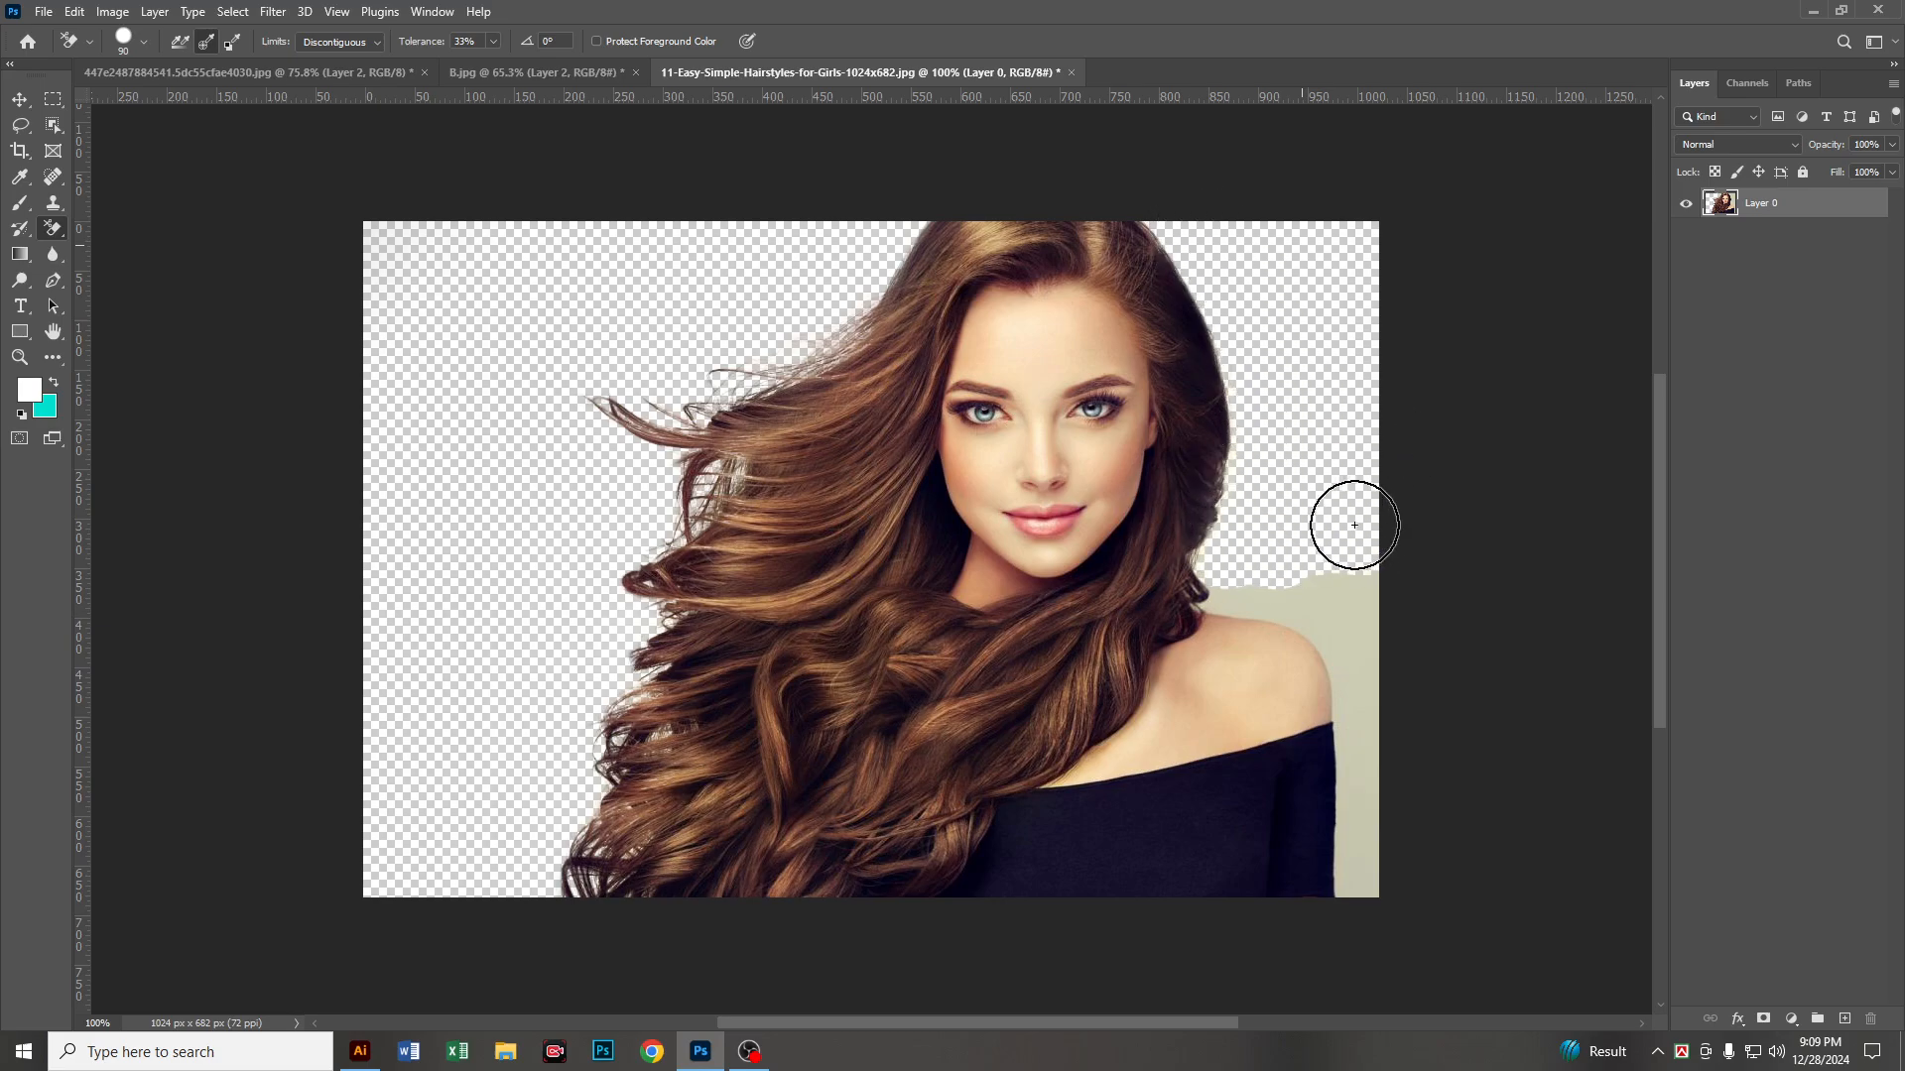
scroll(1359, 865, up, 5)
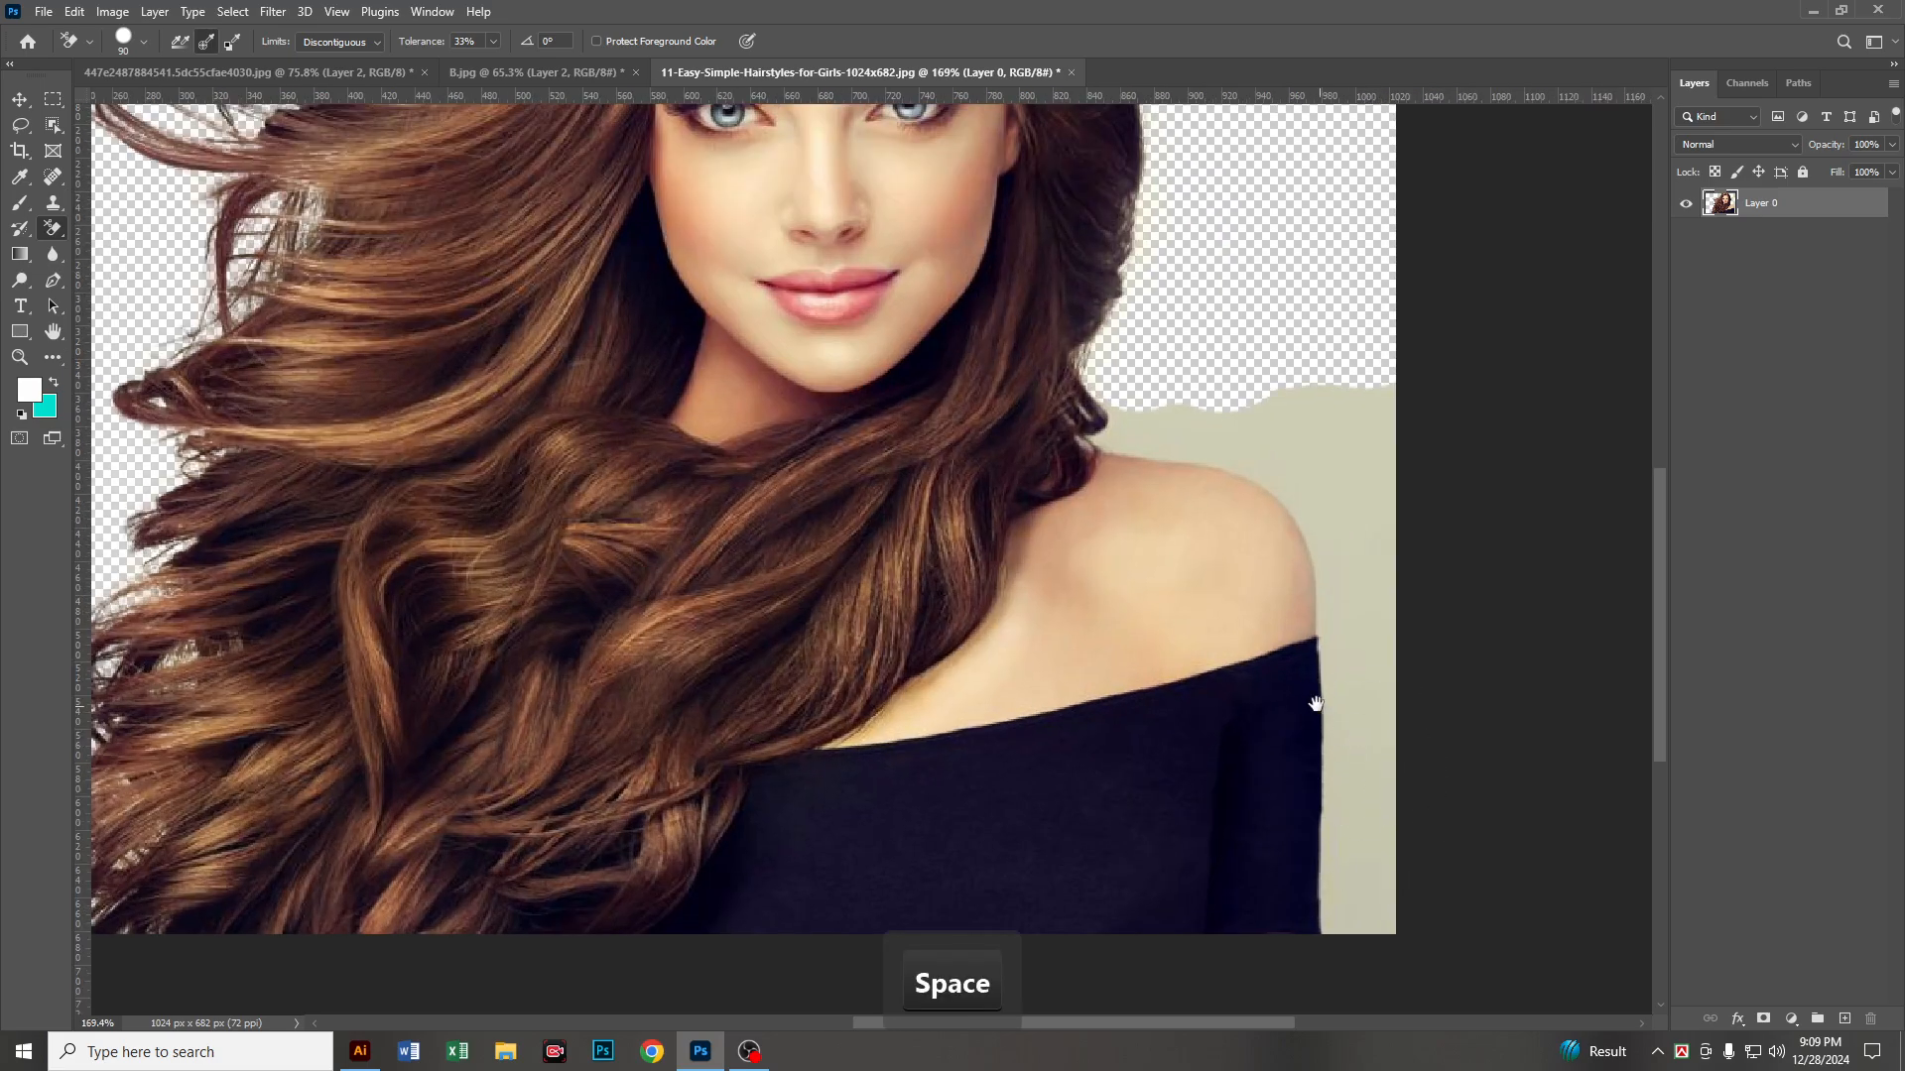
drag(1318, 694, 1140, 459)
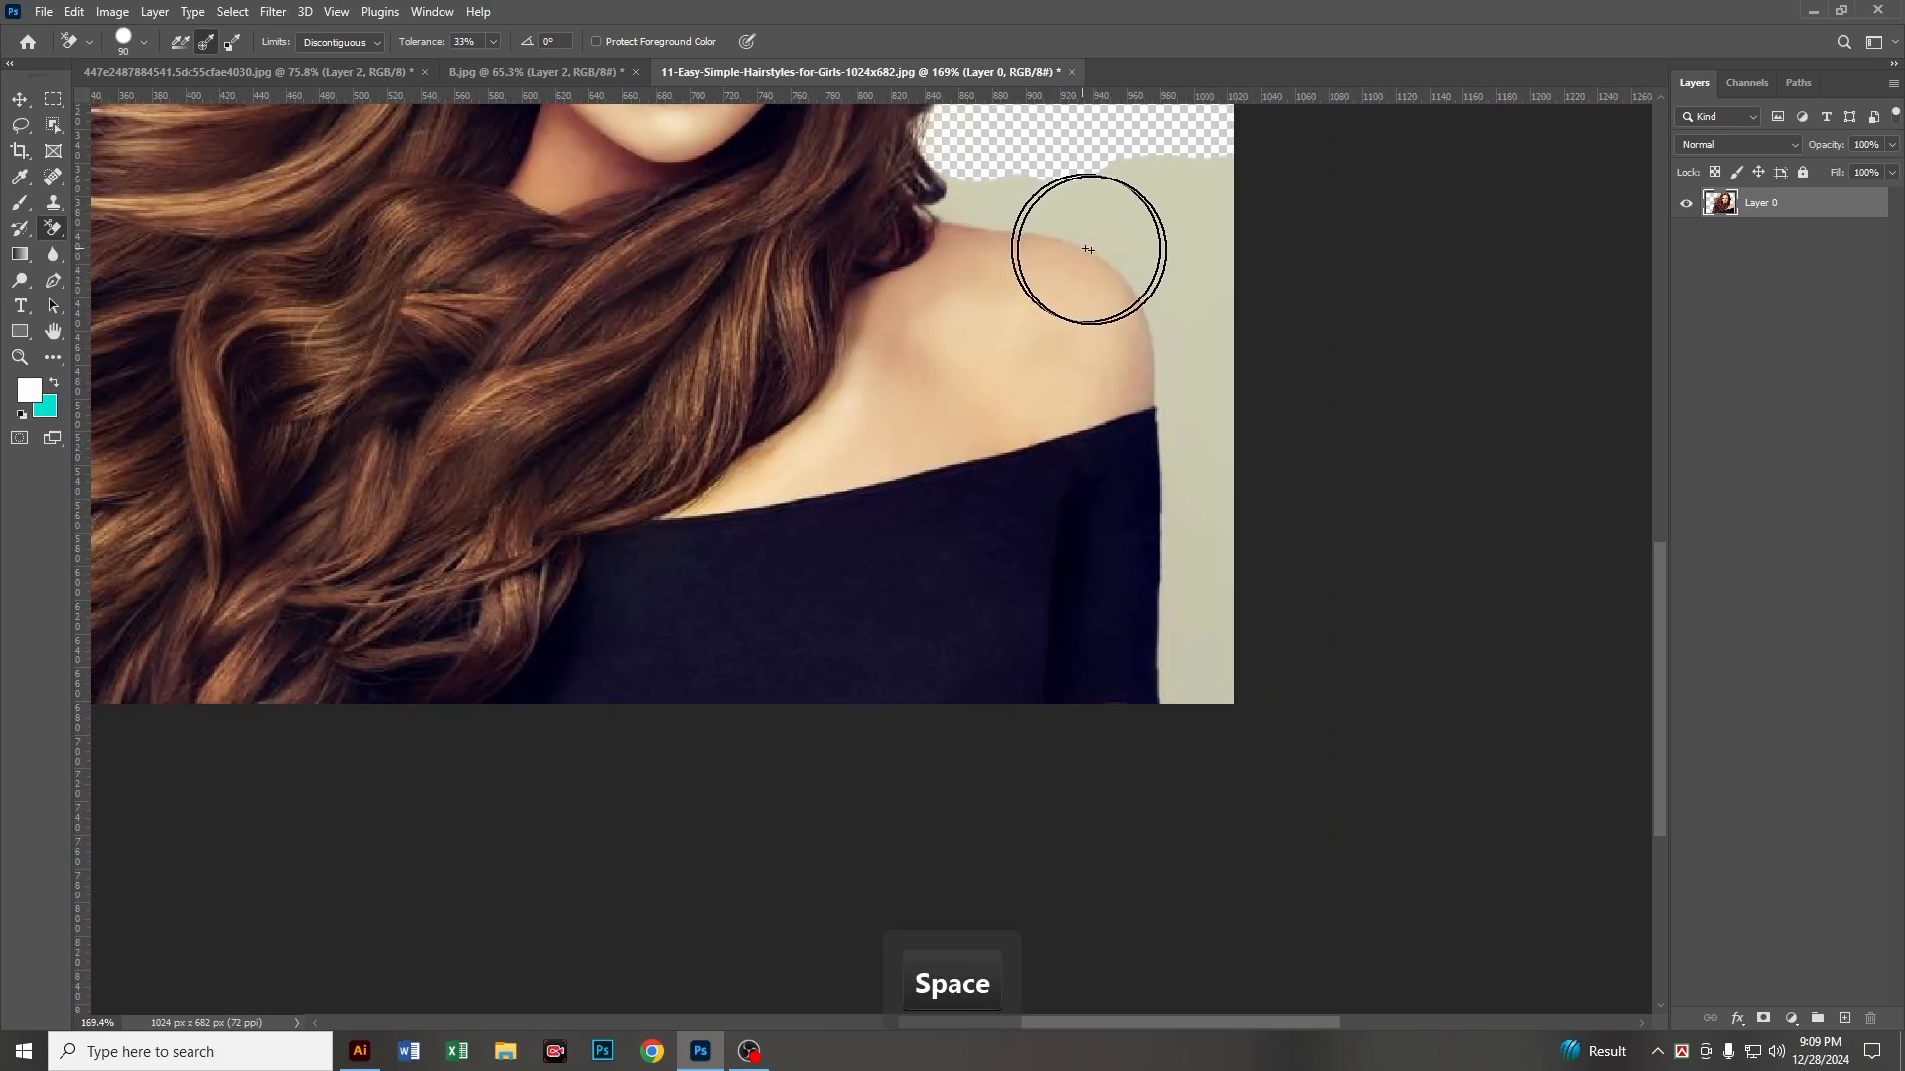
mouse_move(1208, 489)
mouse_down()
mouse_move(1230, 621)
mouse_move(1235, 601)
mouse_move(1212, 710)
mouse_up()
drag(1242, 504, 1243, 481)
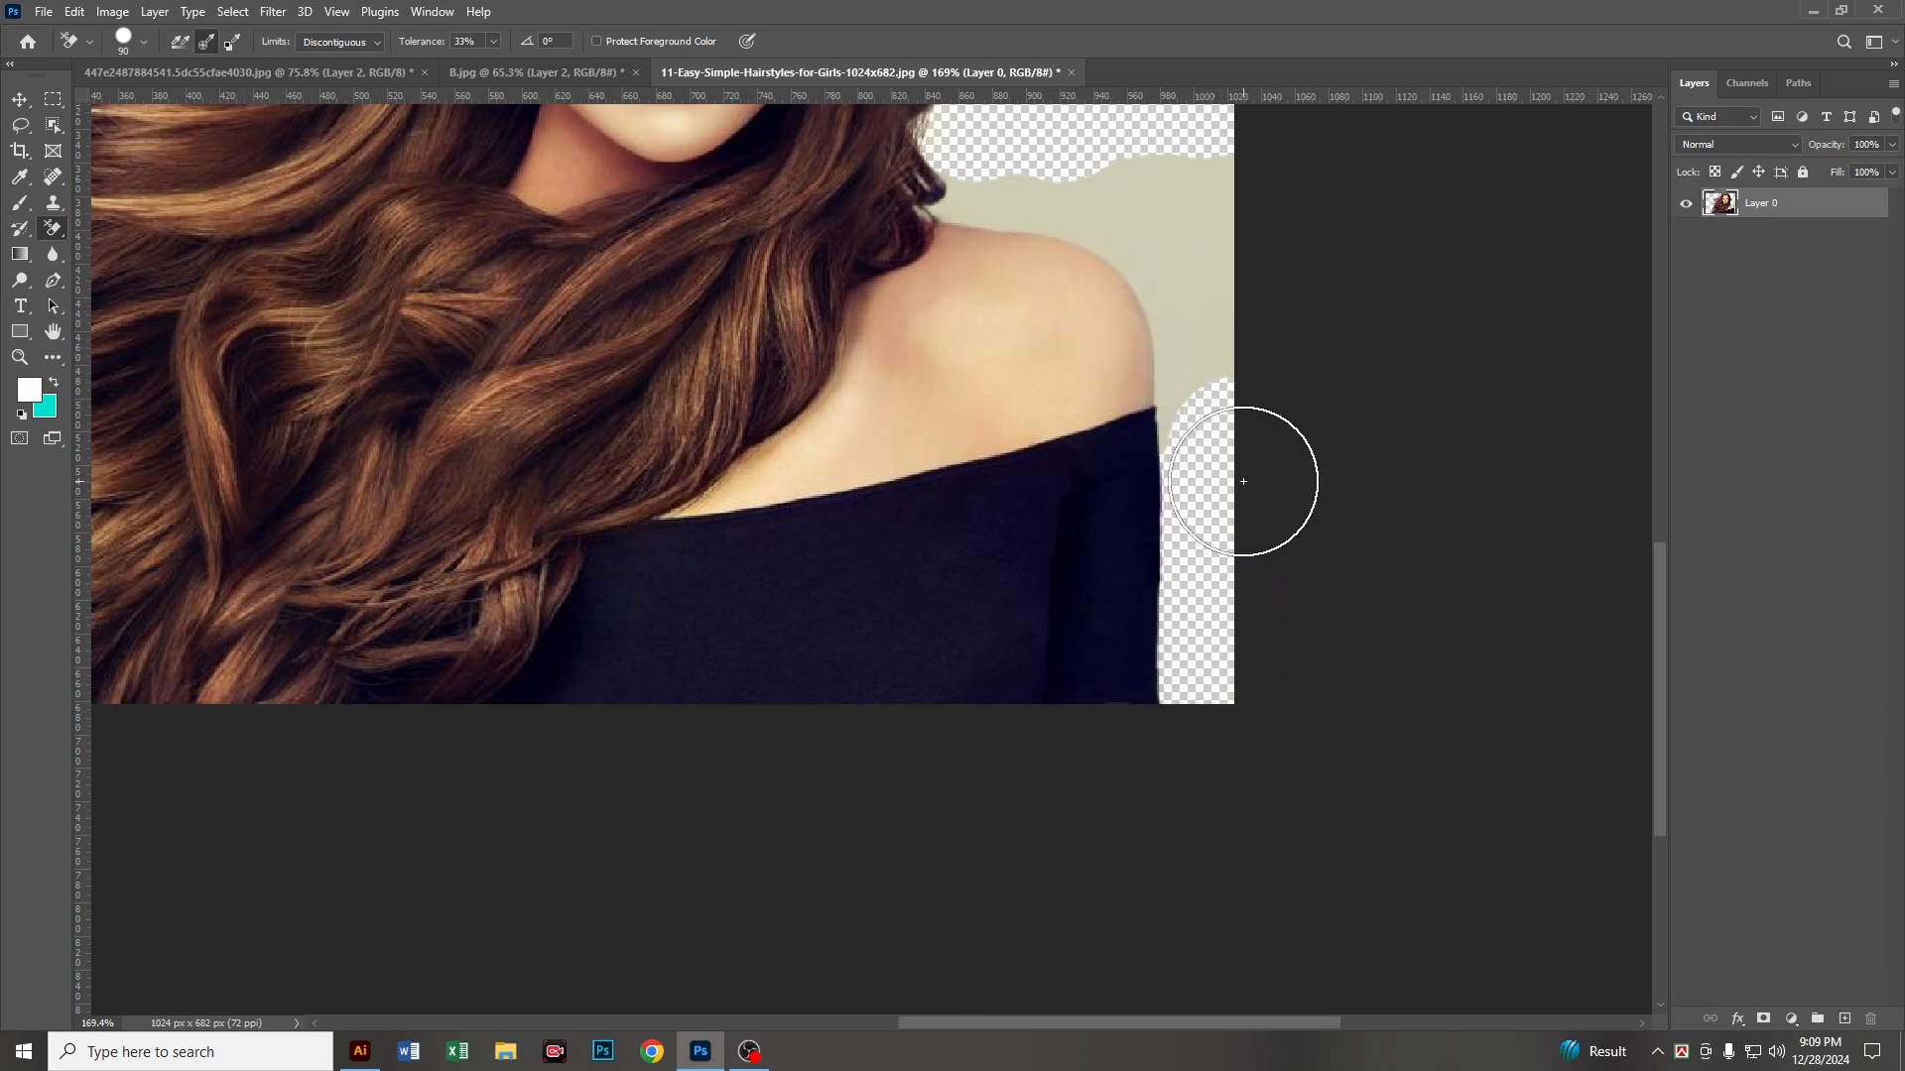
Step: Reduce the eraser brush to 35 and erase the remaining background around the bare shoulder and the curls beside it
key(bracketleft)
key(bracketleft)
key(bracketleft)
key(bracketleft)
key(bracketleft)
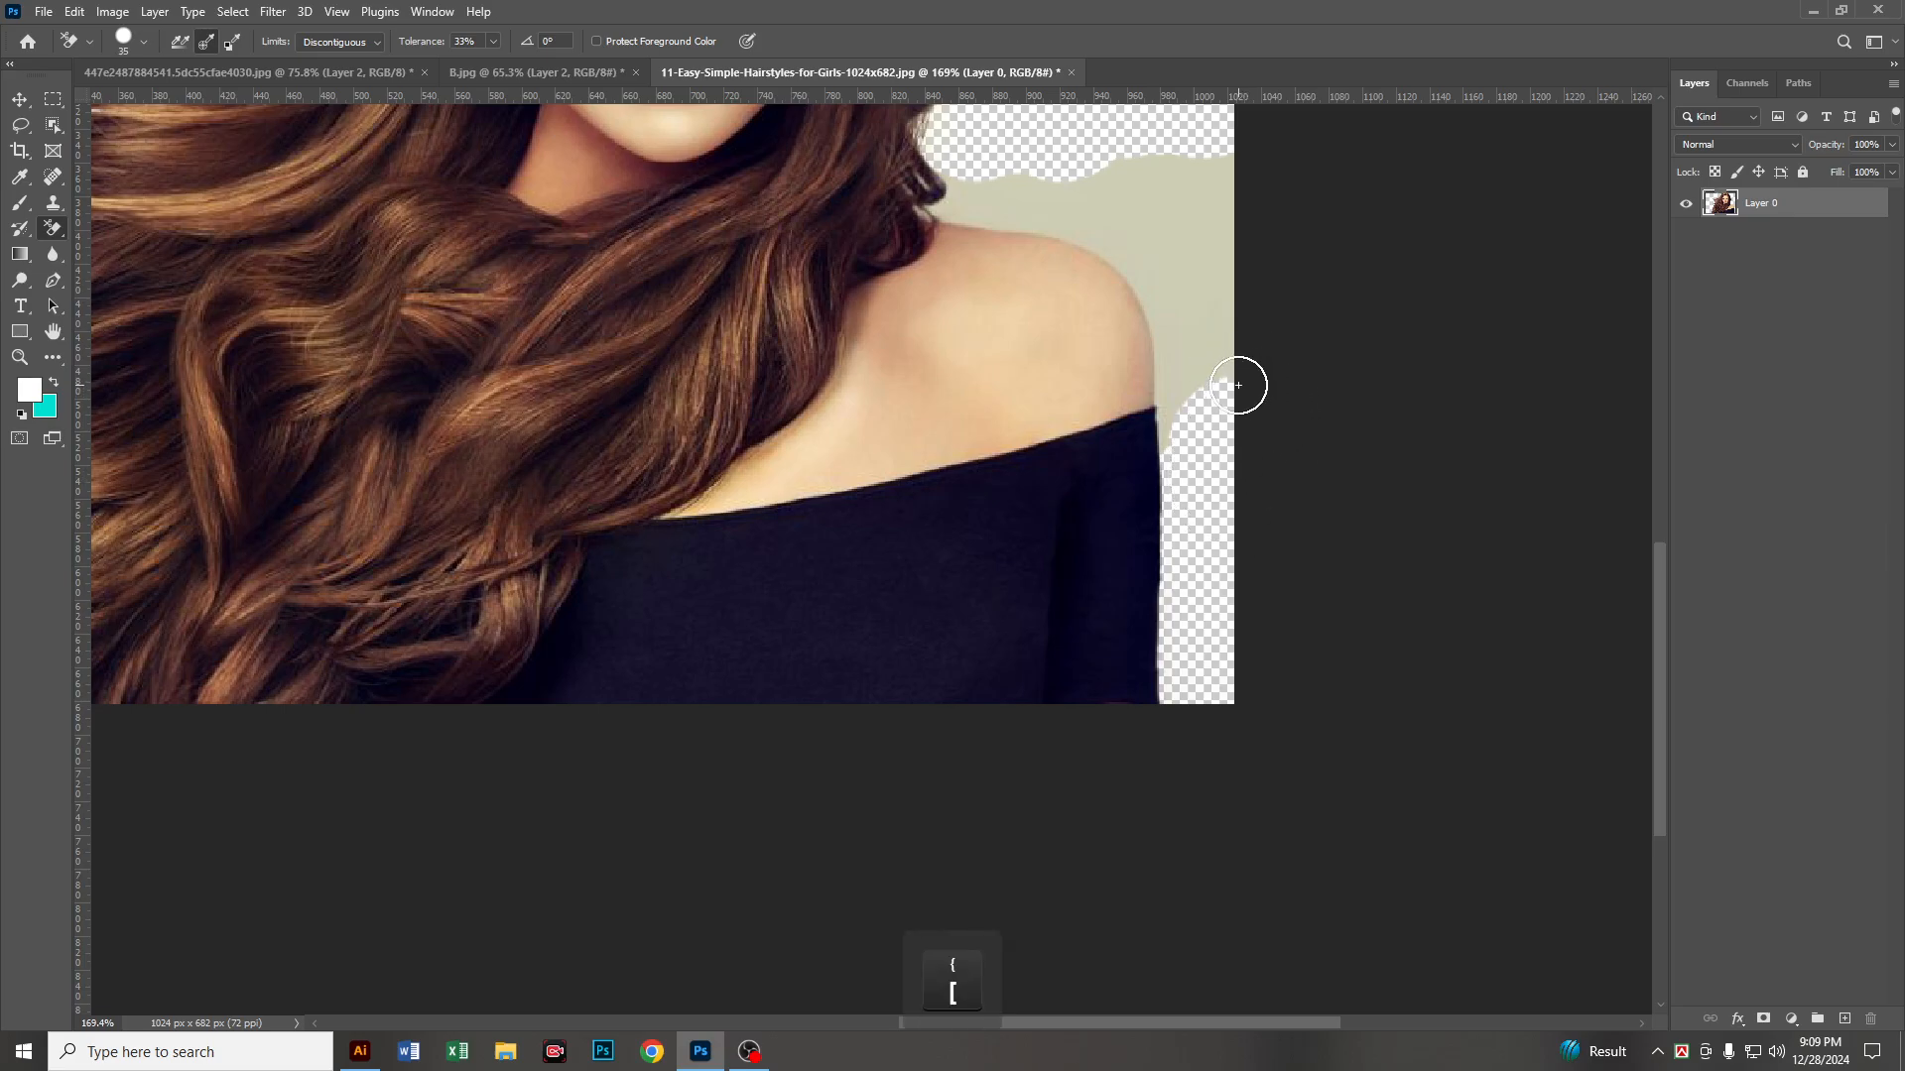
scroll(1177, 212, up, 3)
drag(1173, 247, 1114, 341)
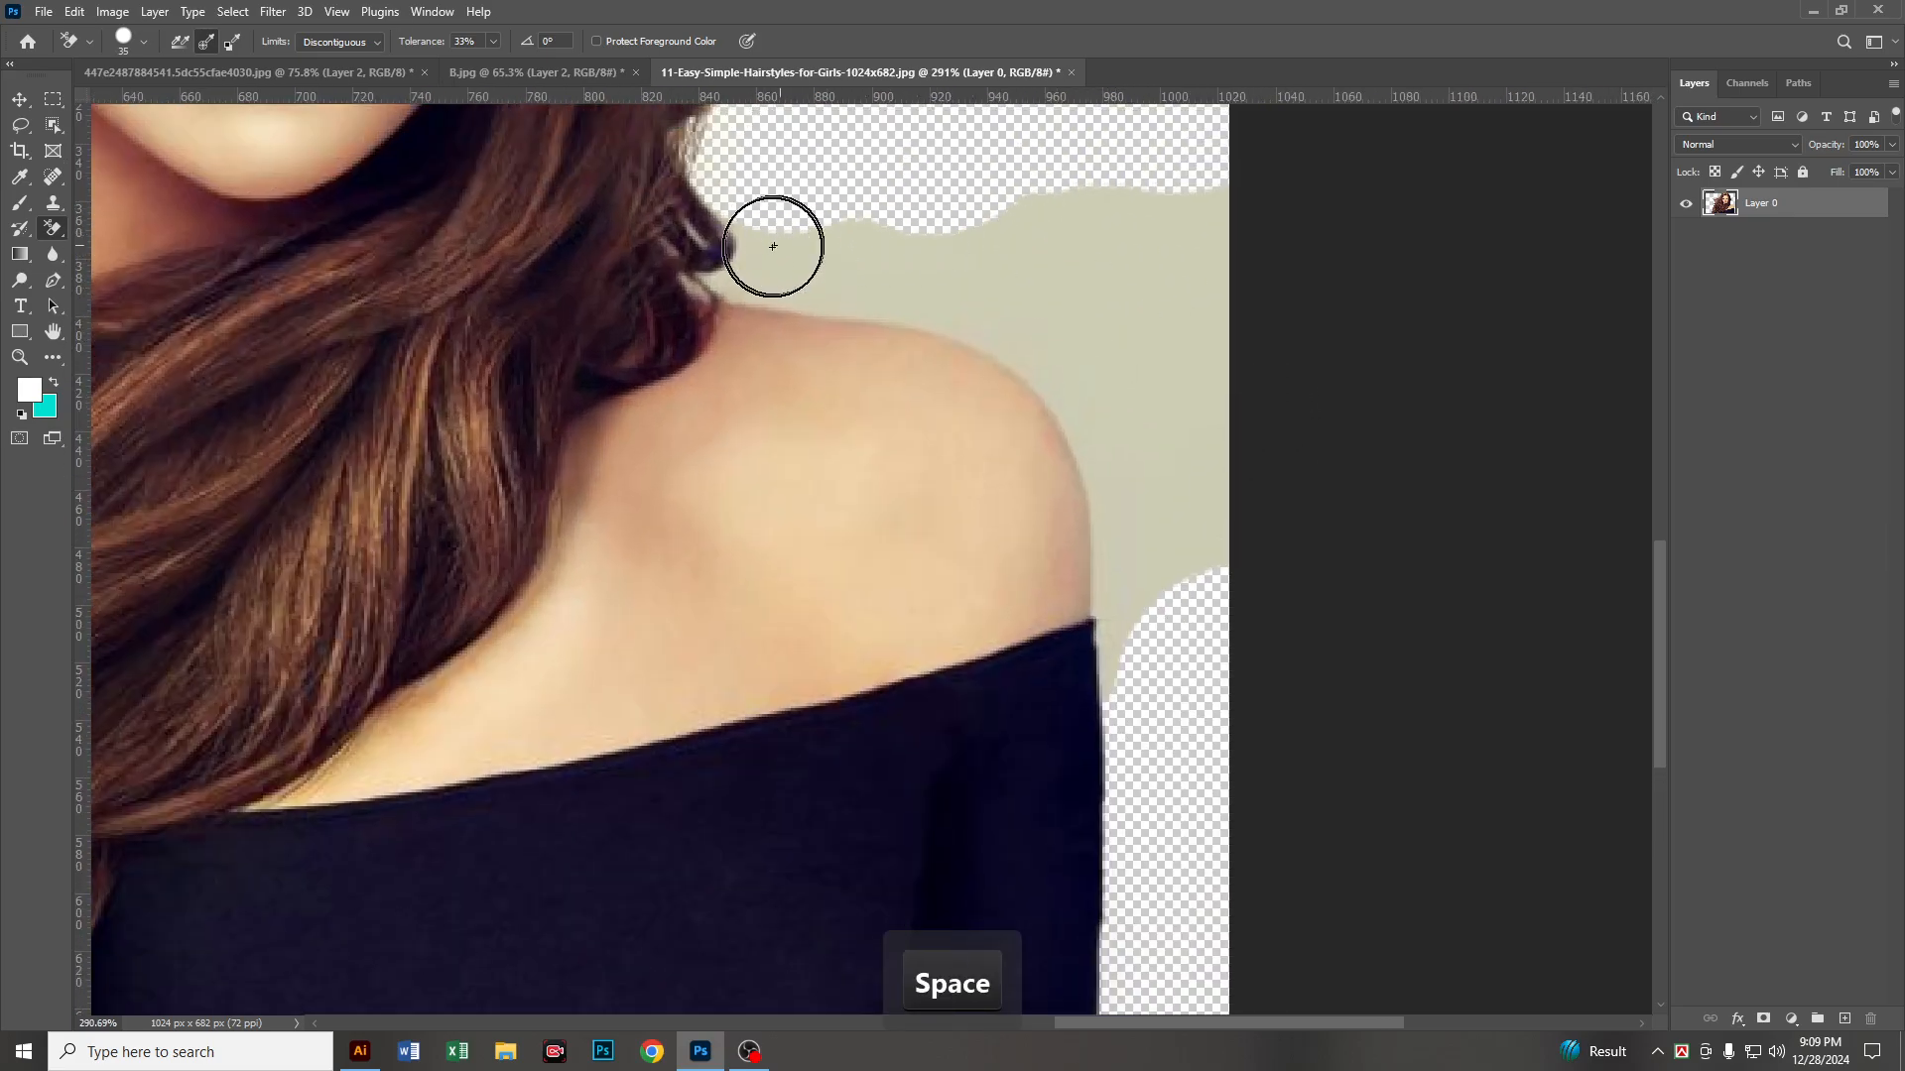
mouse_move(772, 246)
mouse_down()
mouse_move(865, 249)
mouse_move(717, 256)
mouse_move(938, 275)
mouse_move(899, 276)
mouse_move(979, 292)
mouse_move(1074, 354)
mouse_move(1135, 478)
mouse_move(1155, 683)
mouse_move(1198, 567)
mouse_move(1174, 705)
mouse_move(1155, 692)
mouse_move(1195, 129)
mouse_move(1216, 229)
mouse_move(979, 217)
mouse_move(1038, 263)
mouse_up()
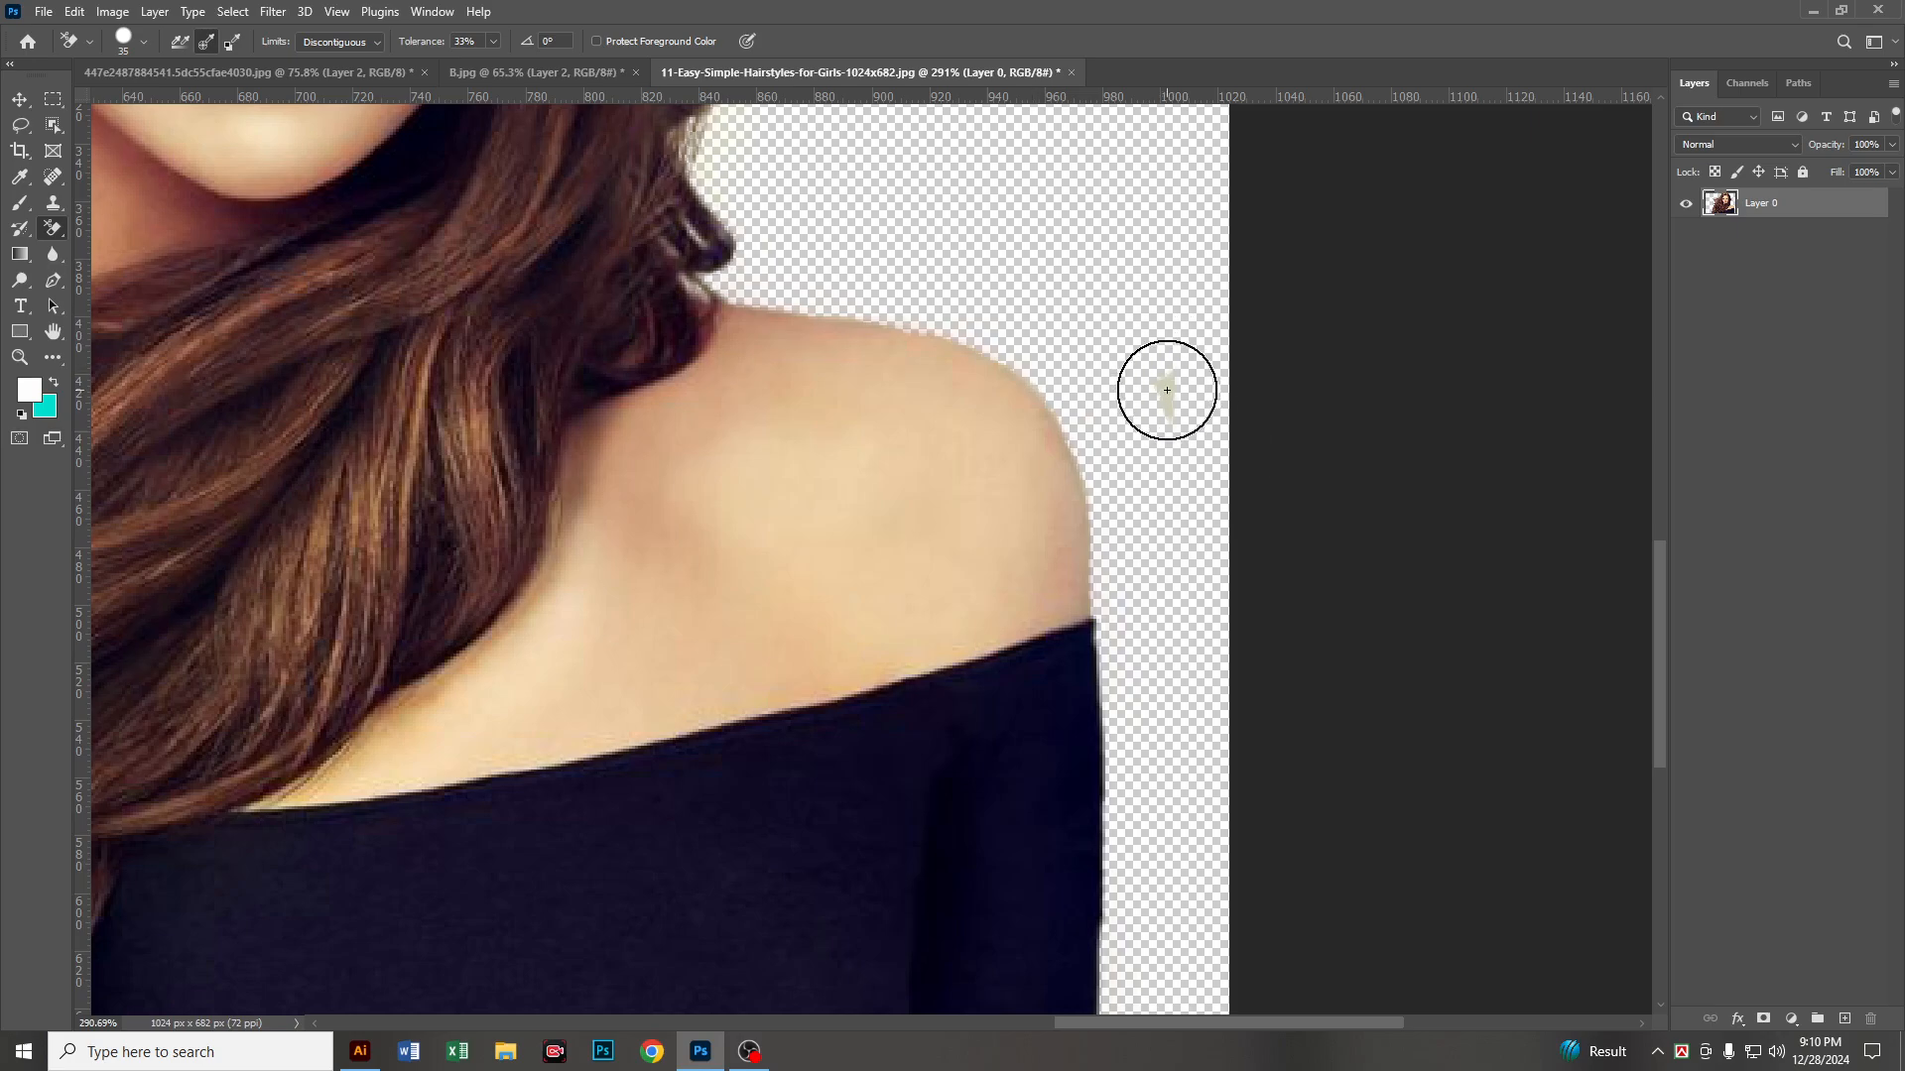
drag(1166, 390, 1075, 301)
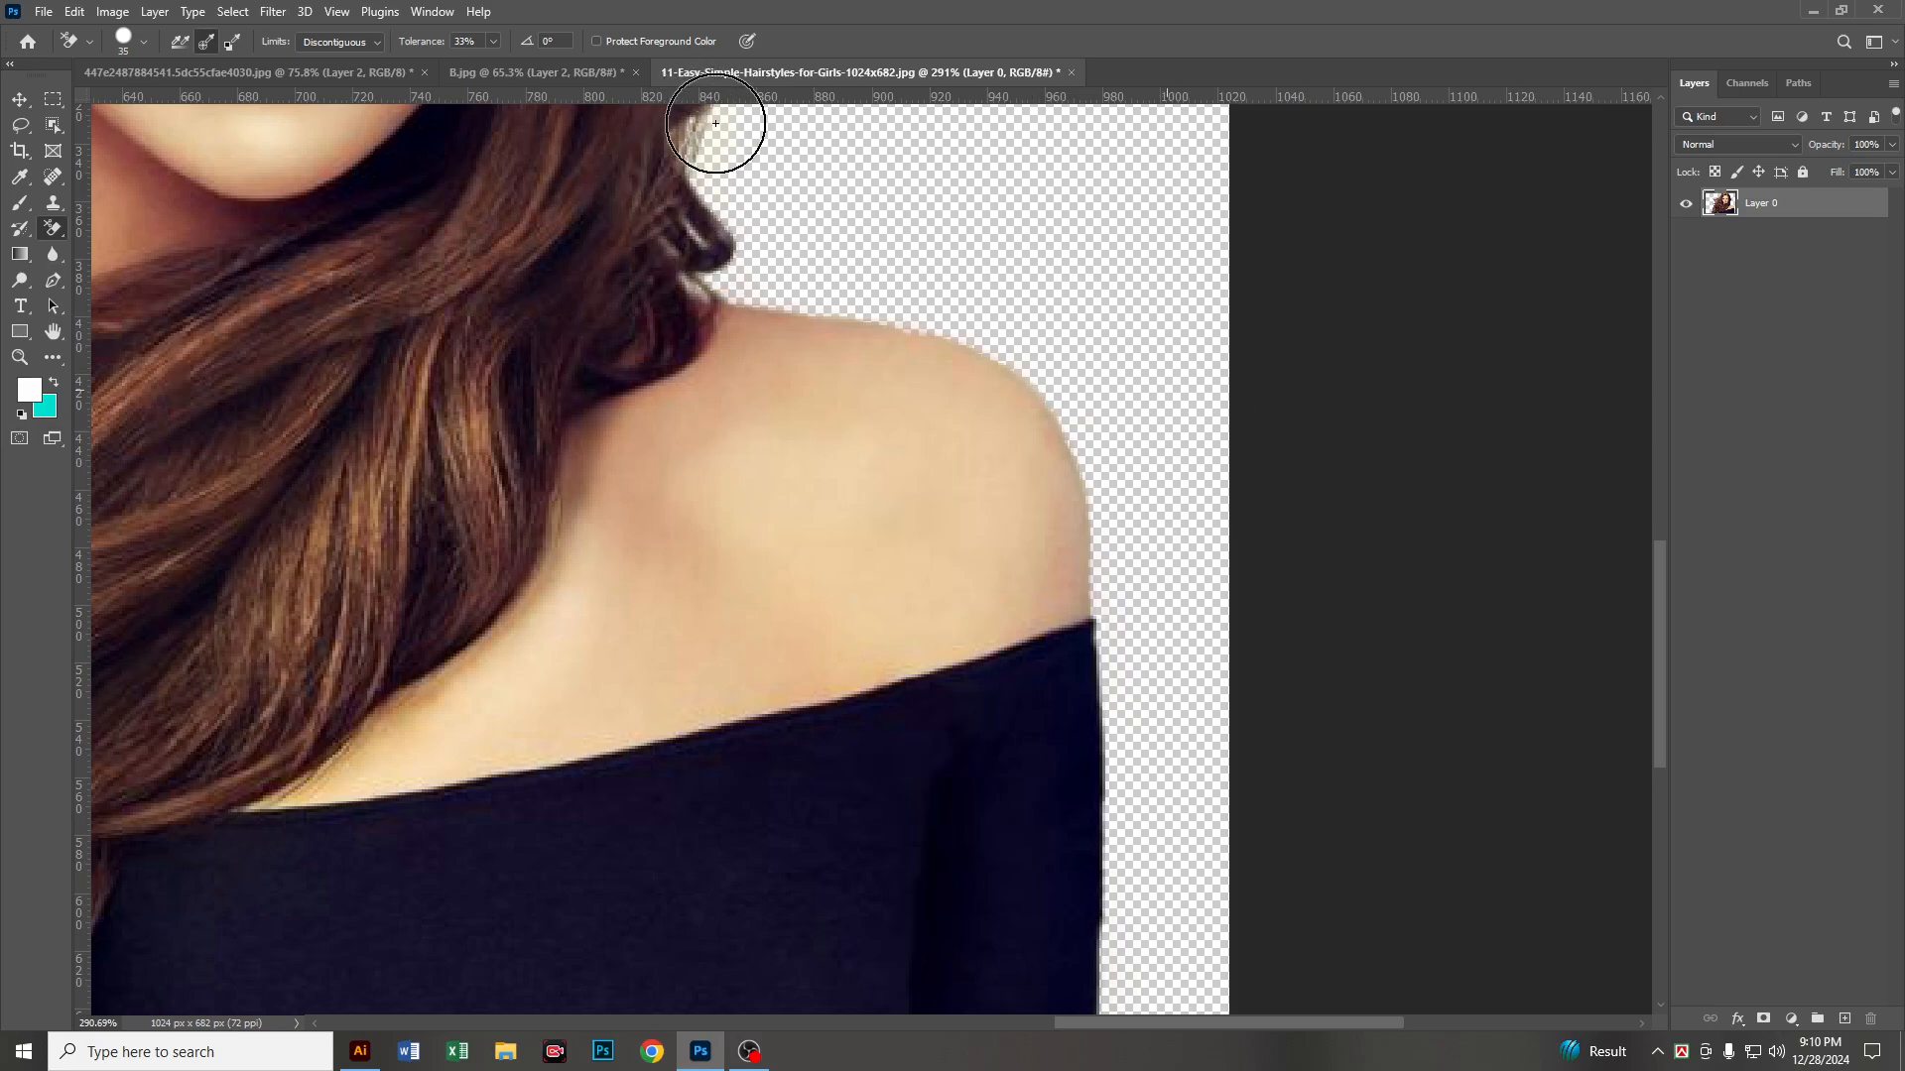
Step: Add a new layer beneath the woman's layer and fill it with the turquoise background color
scroll(846, 187, down, 3)
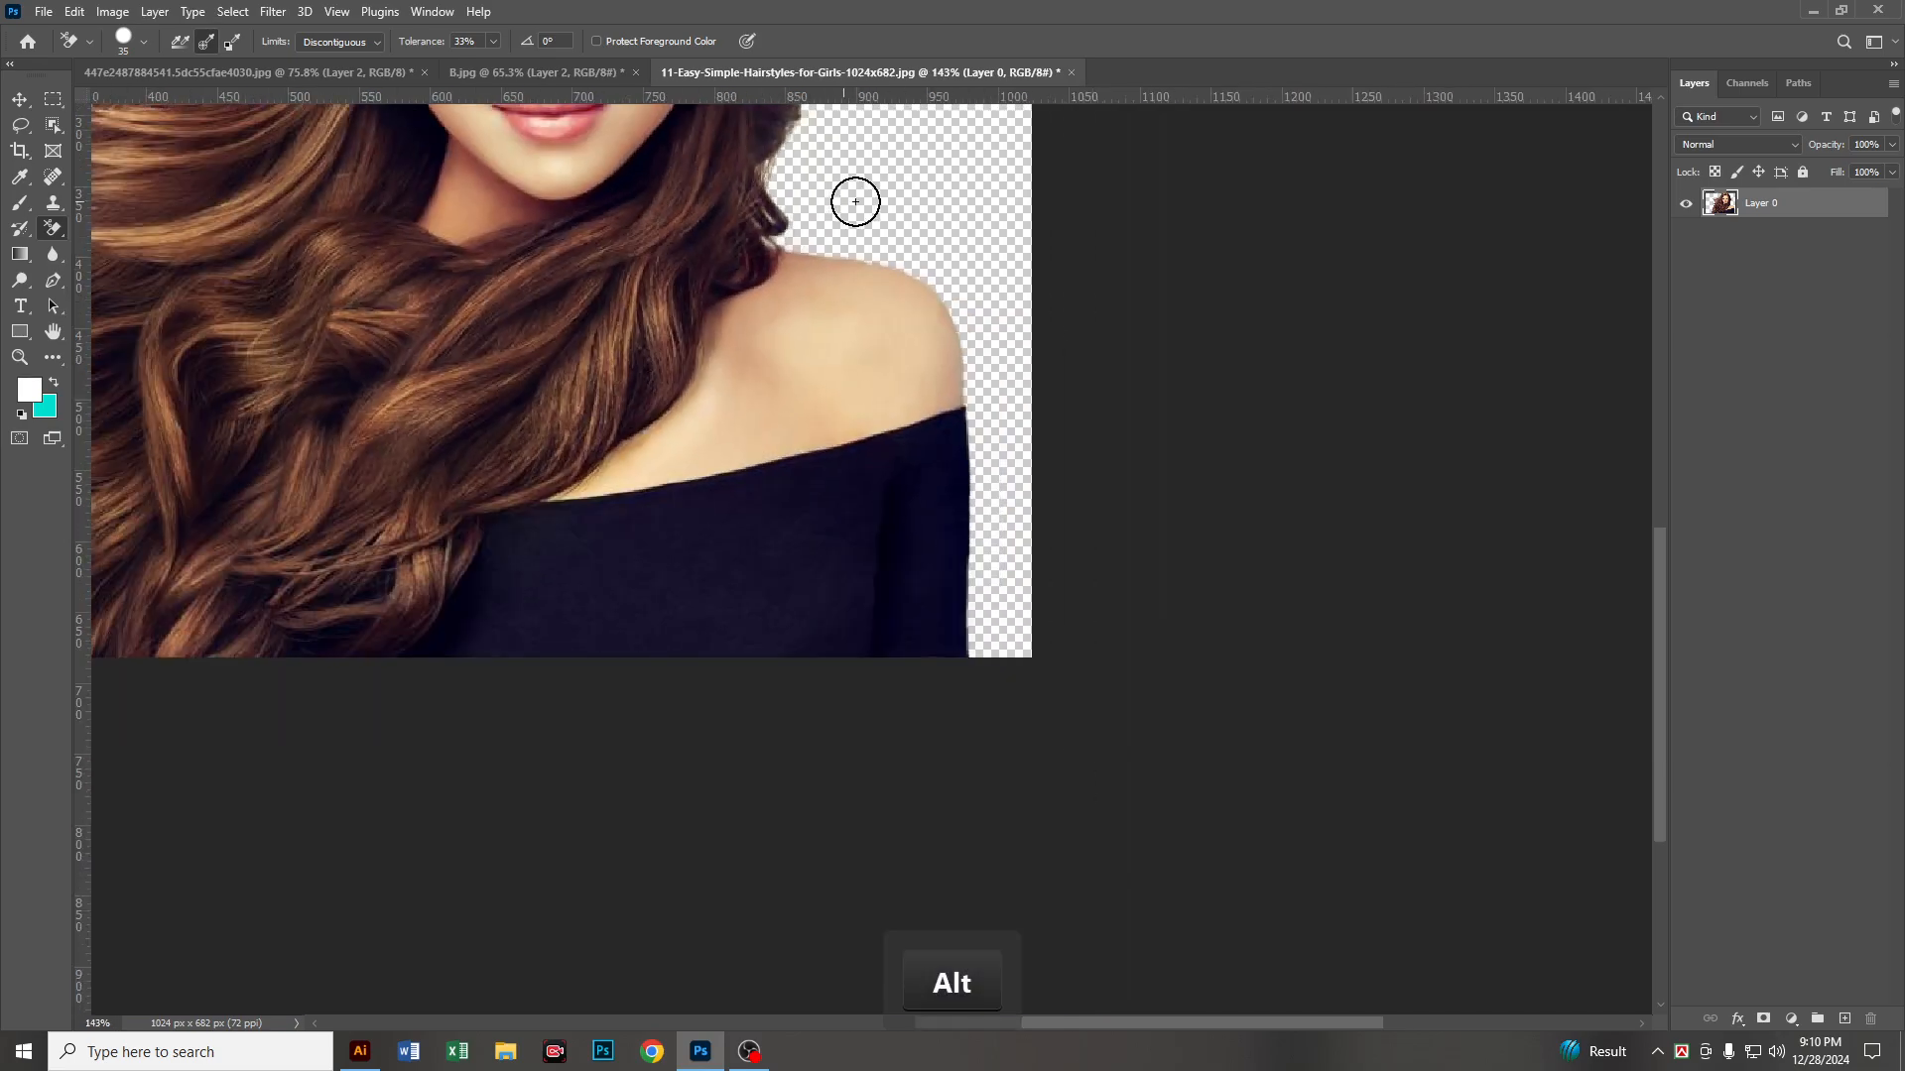
drag(843, 477, 949, 992)
scroll(943, 562, down, 2)
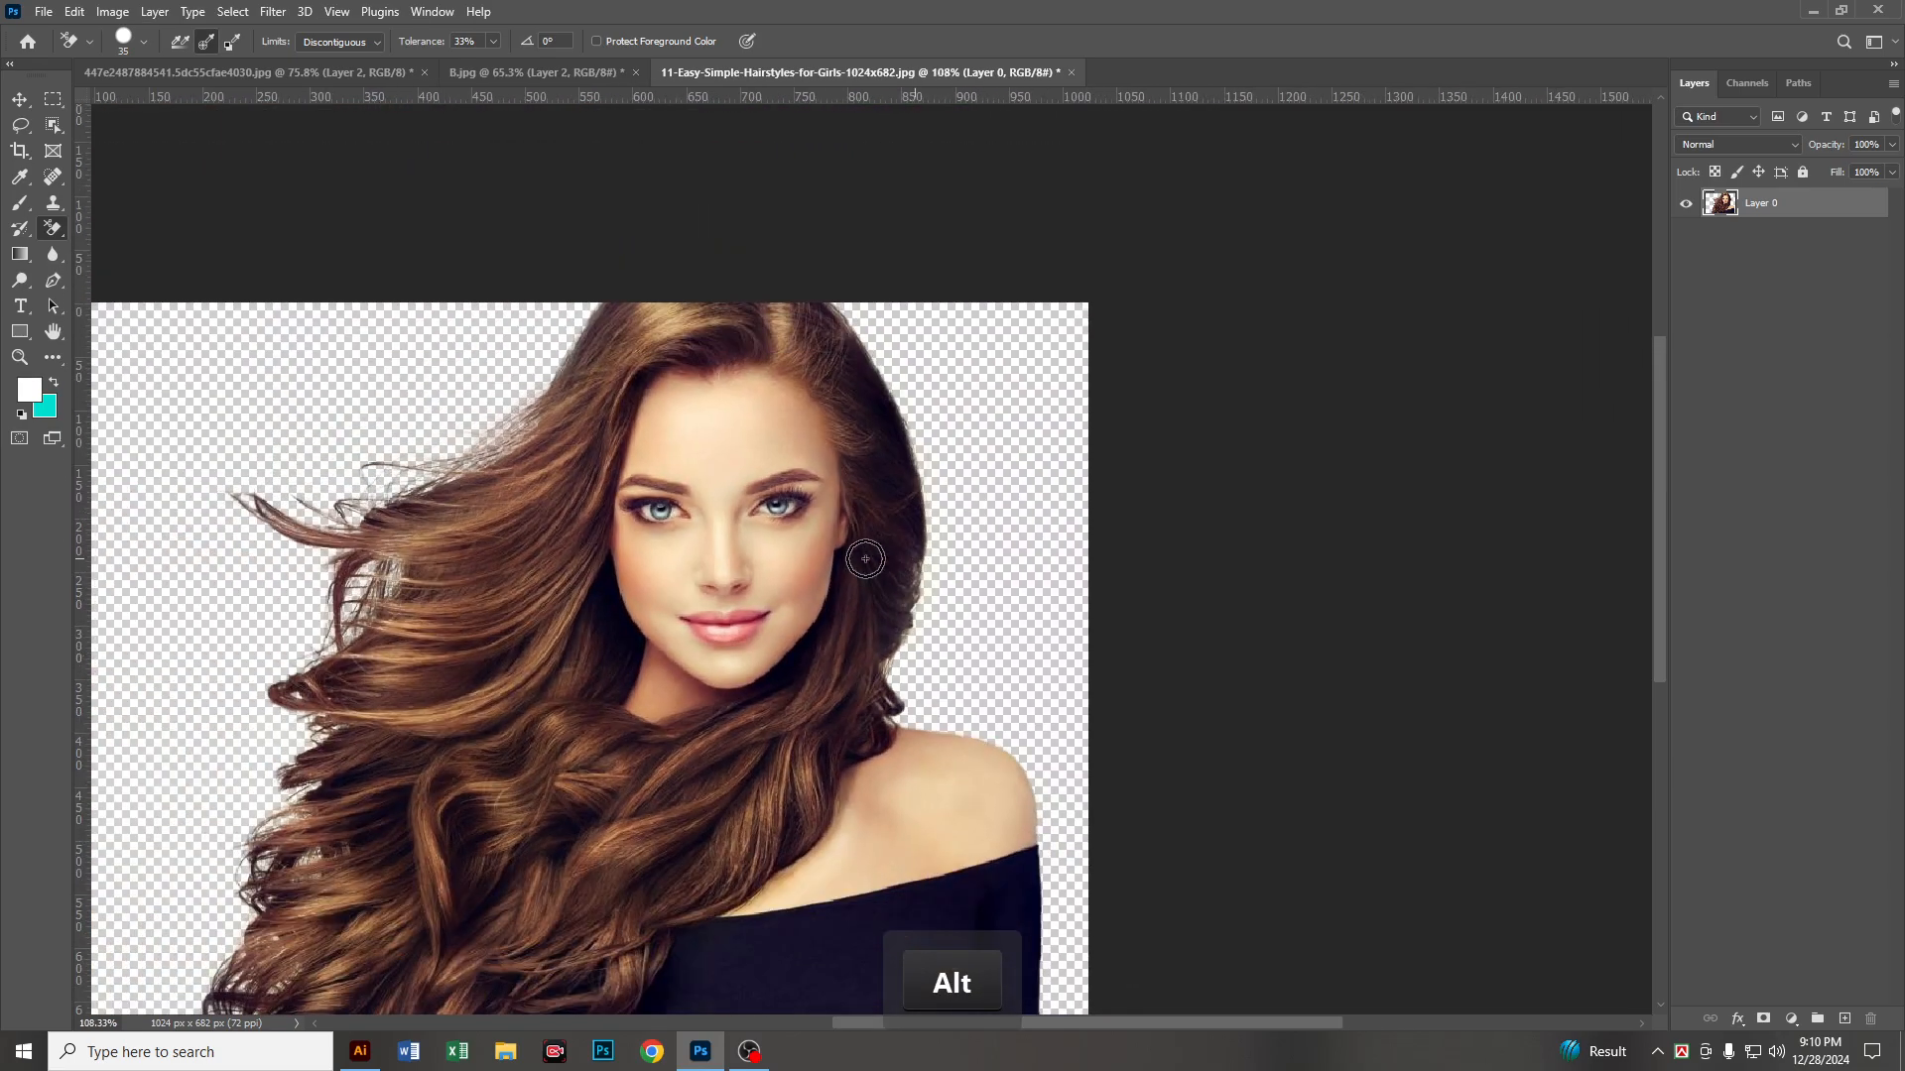
mouse_move(878, 565)
mouse_down()
mouse_move(1256, 359)
mouse_move(1121, 416)
mouse_up()
scroll(1252, 365, down, 1)
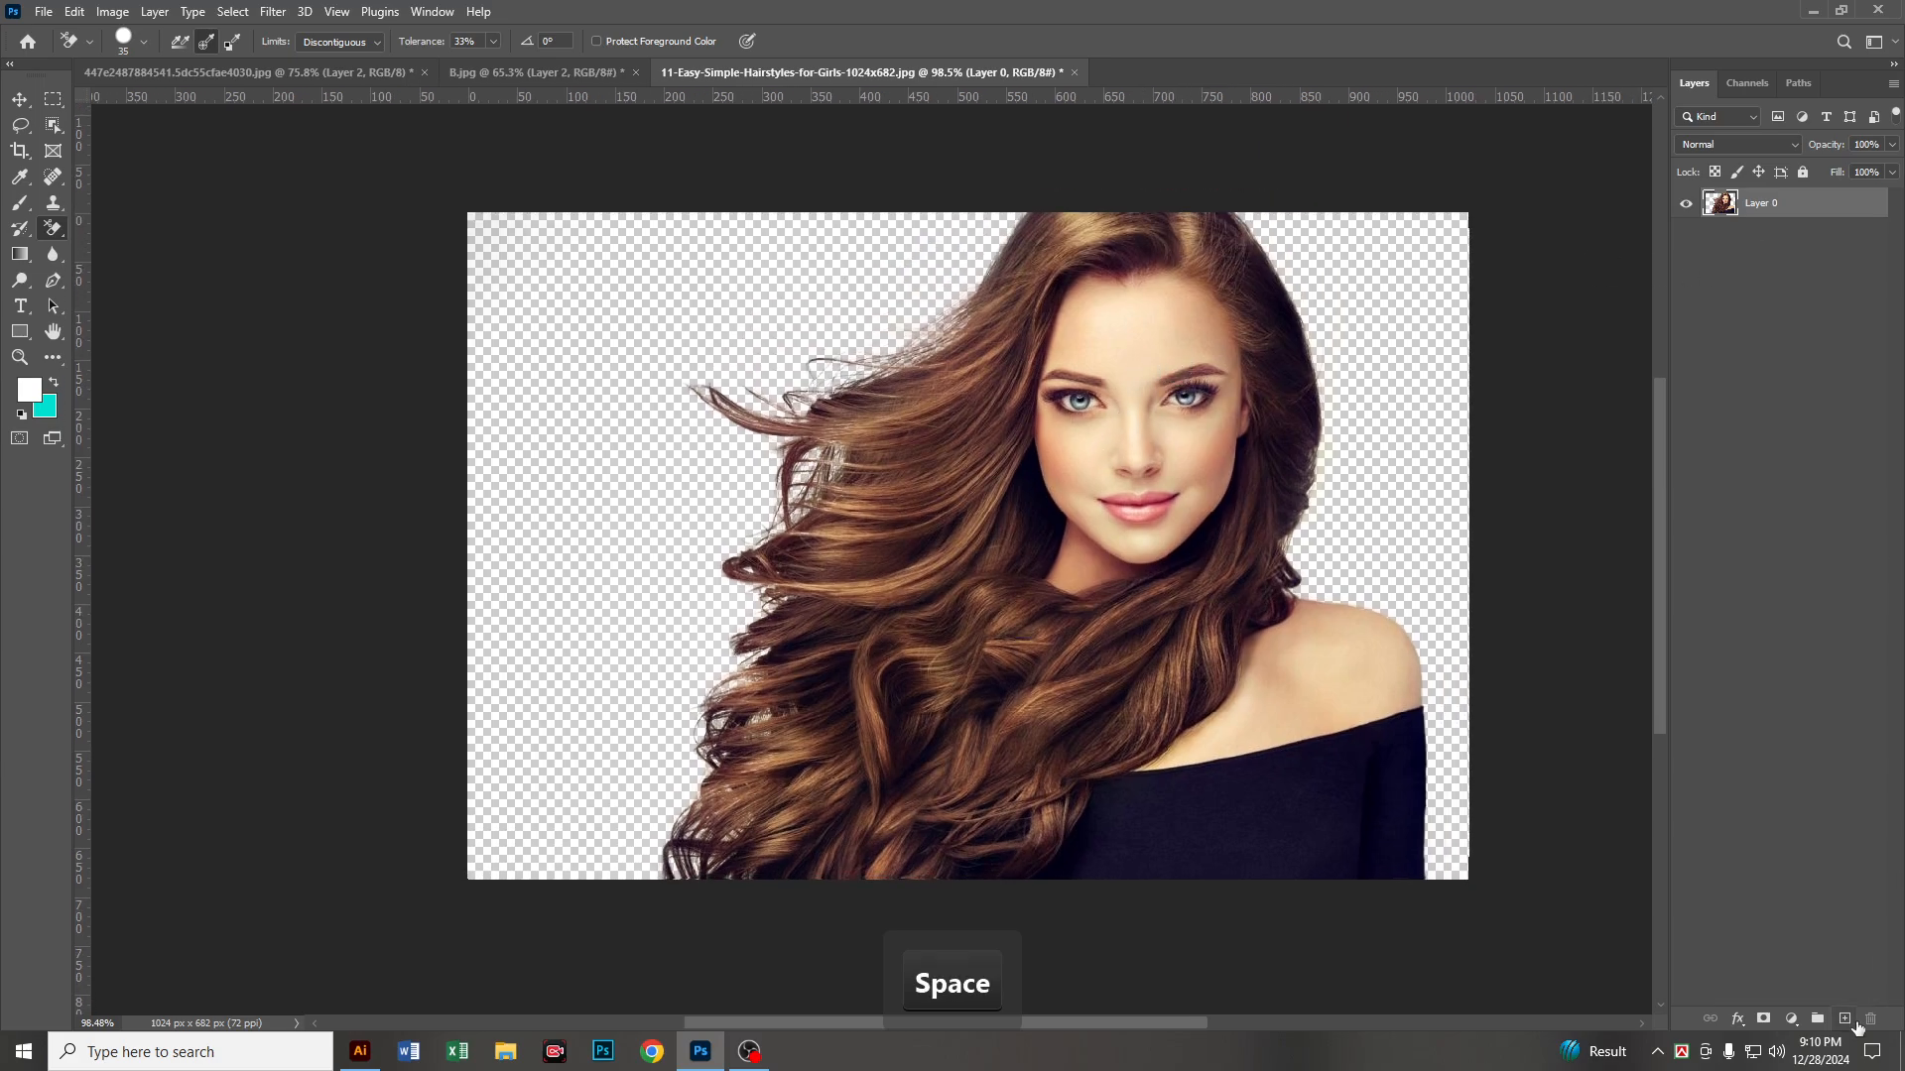
click(1854, 1021)
drag(1778, 206, 1804, 250)
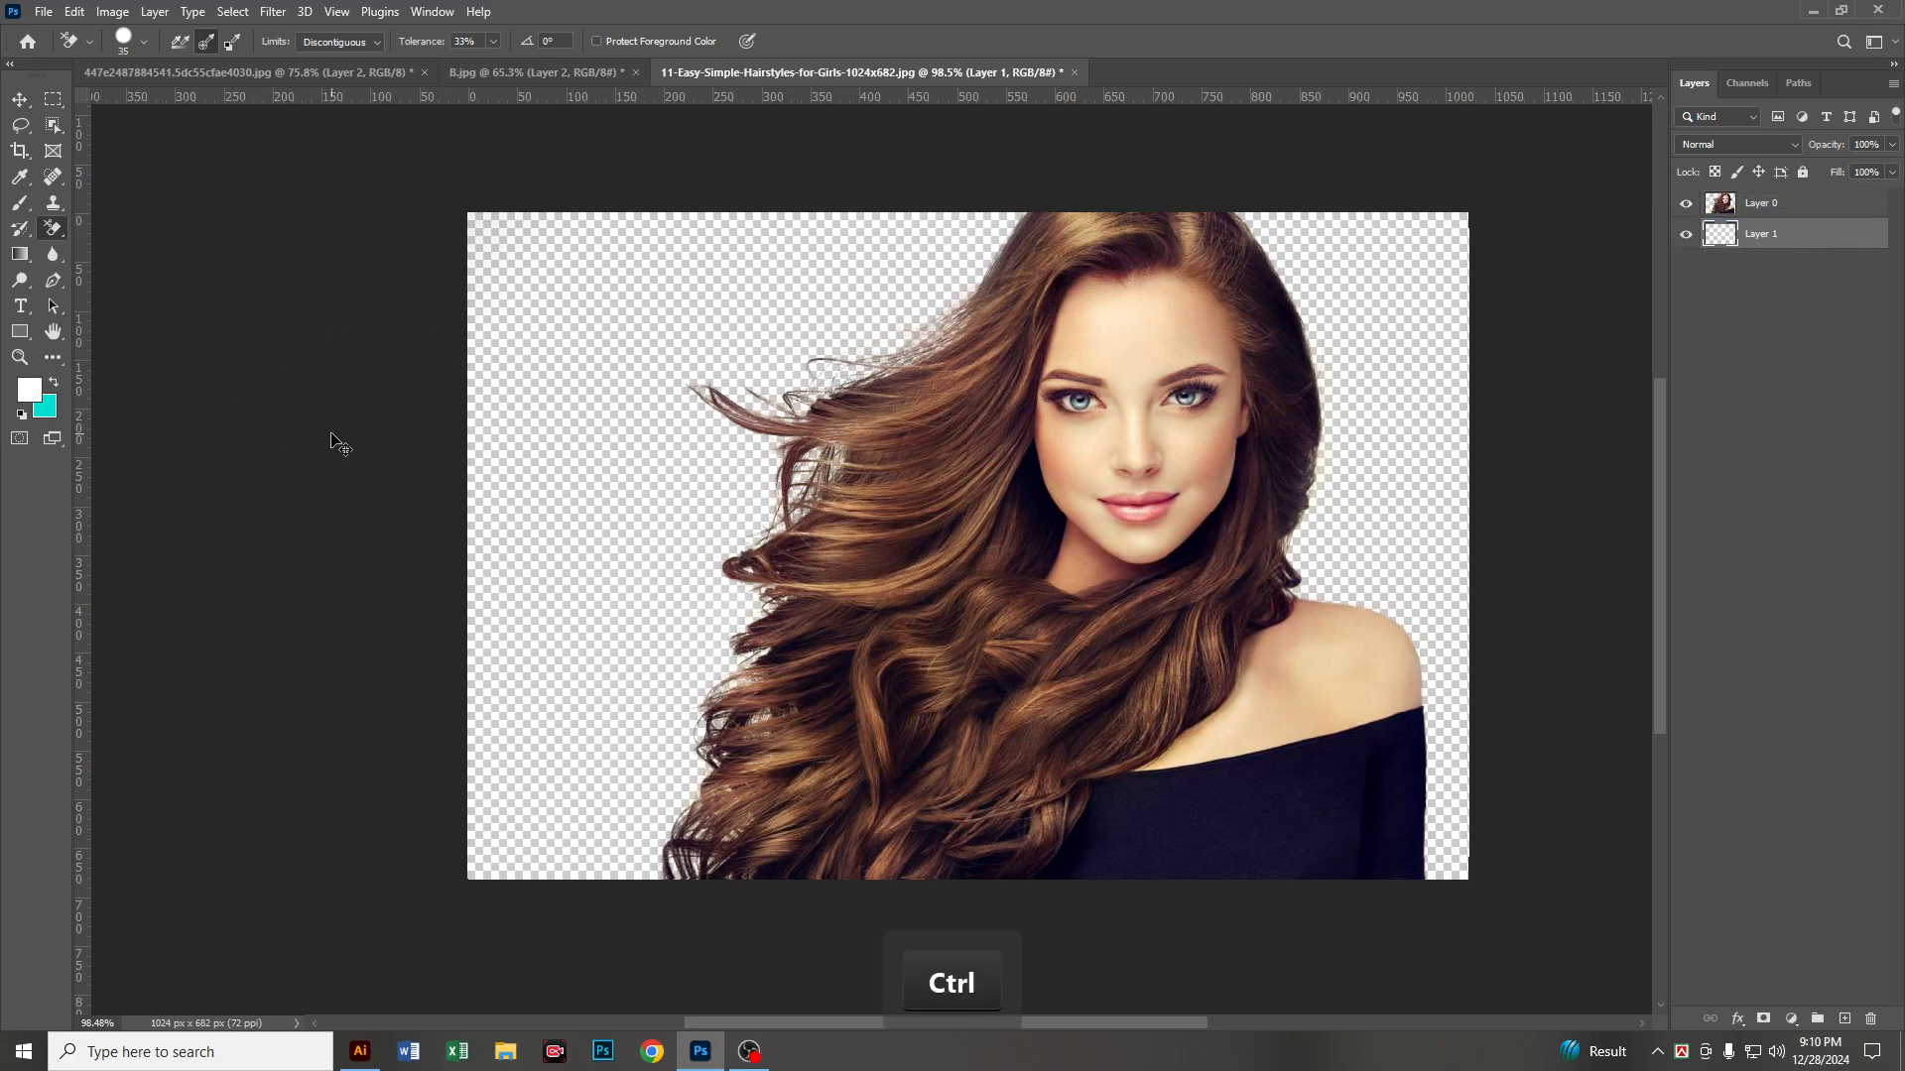
key(ctrl+Delete)
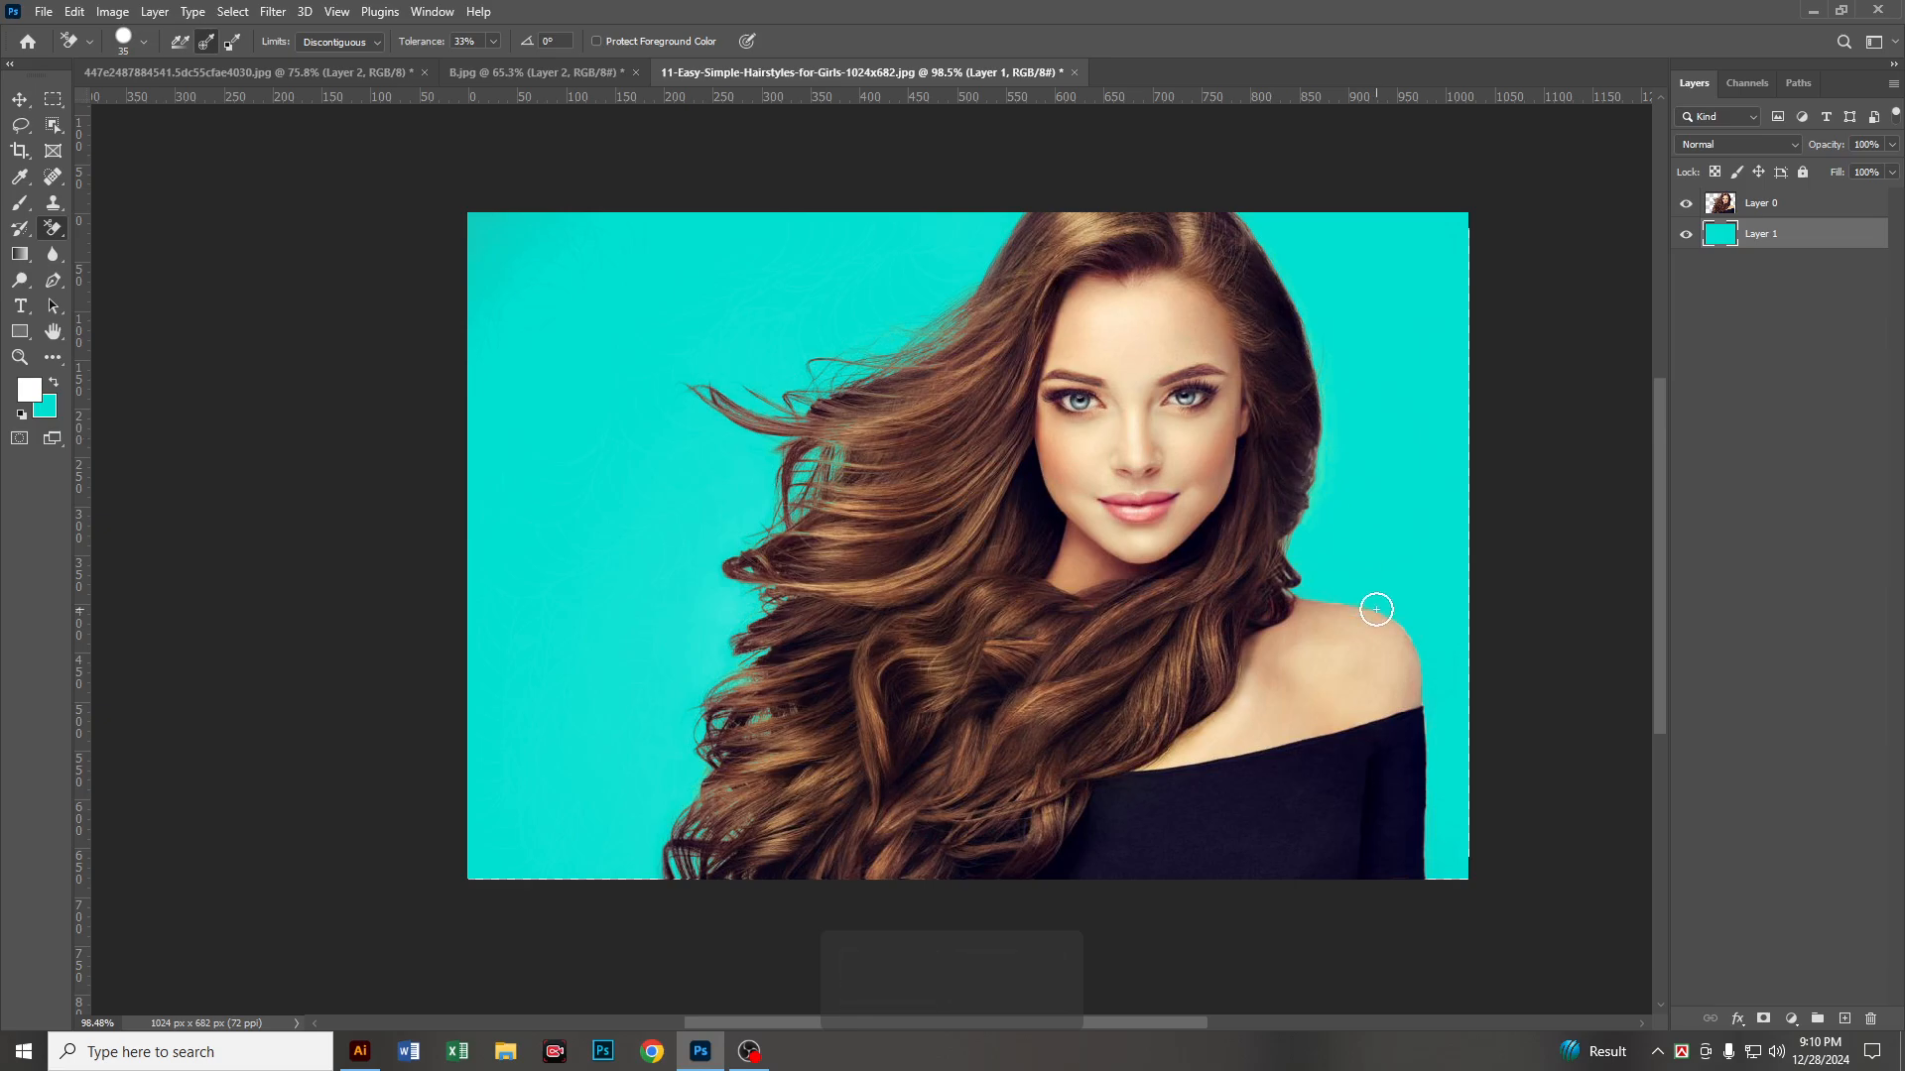
Step: Set the background color to red ee0f14, refill the backdrop layer with it and inspect the cutout edges
scroll(1400, 633, up, 2)
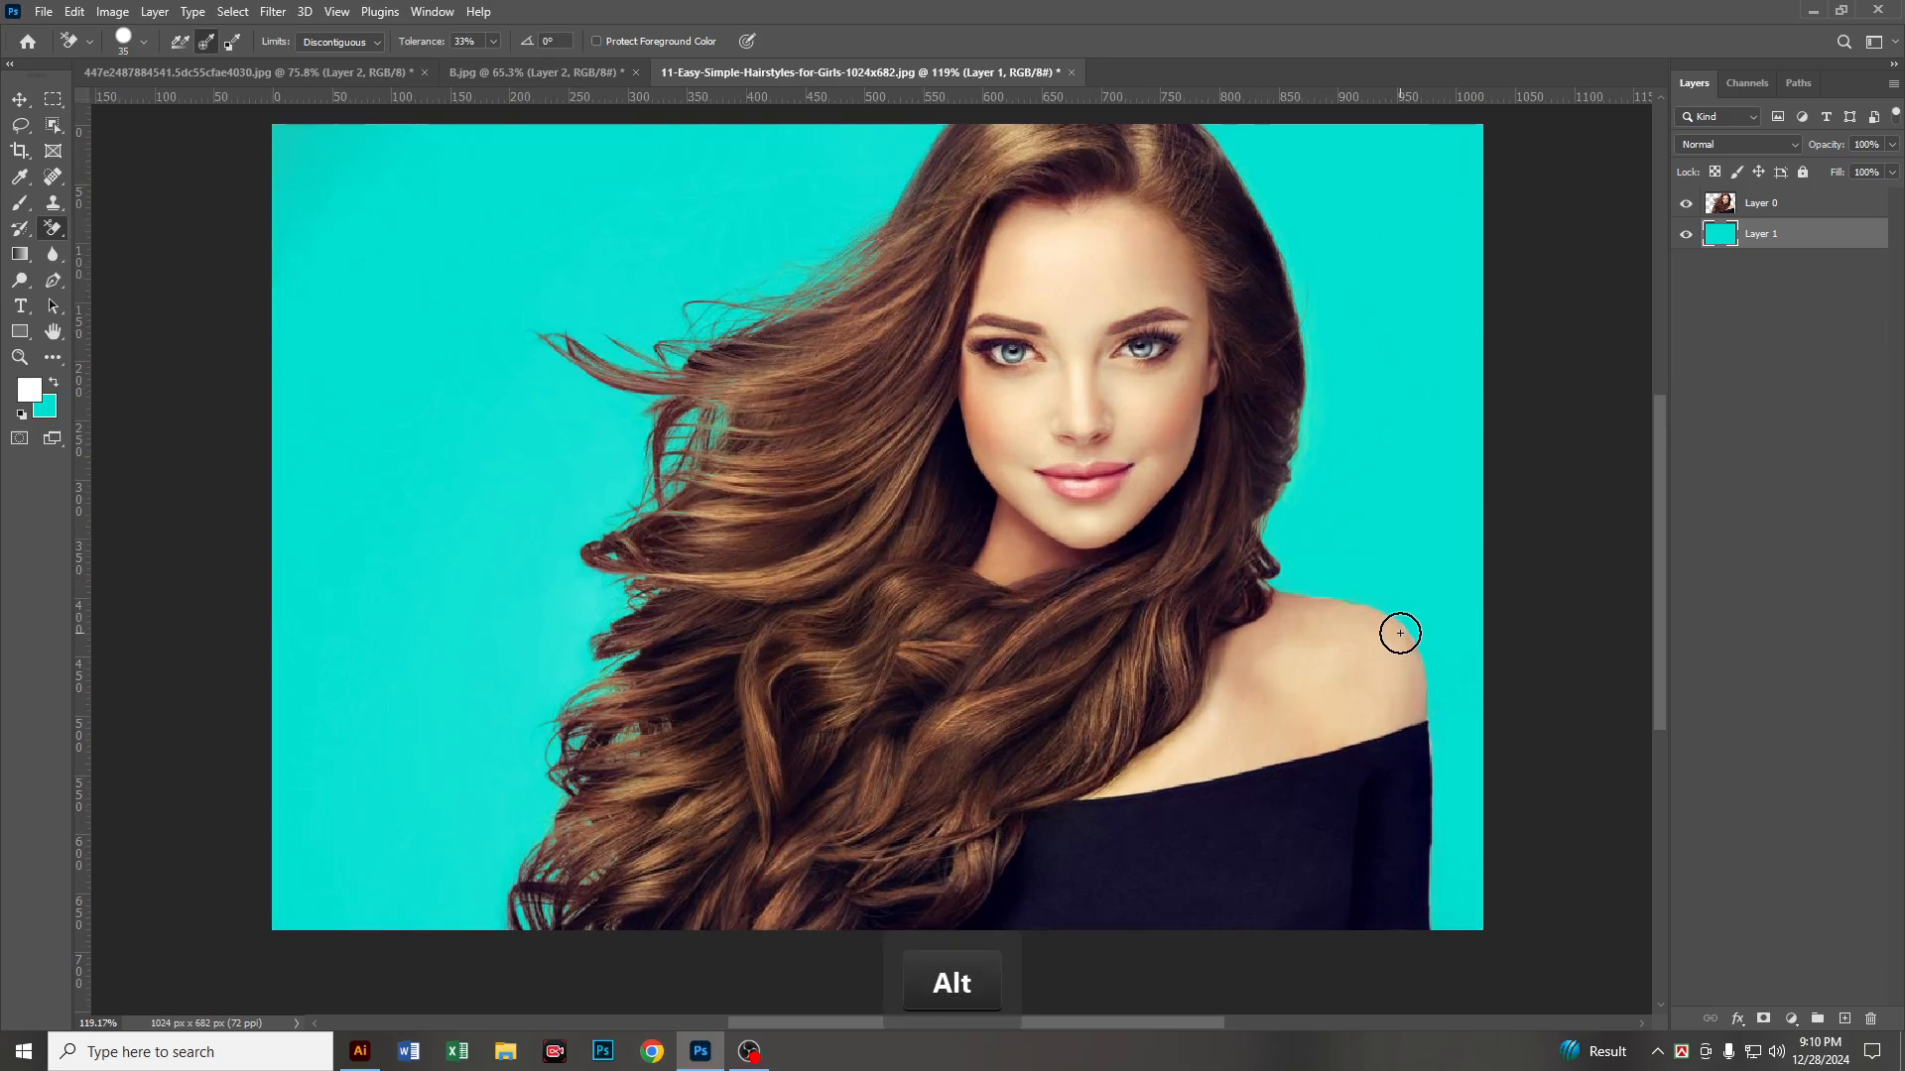
scroll(1352, 619, down, 2)
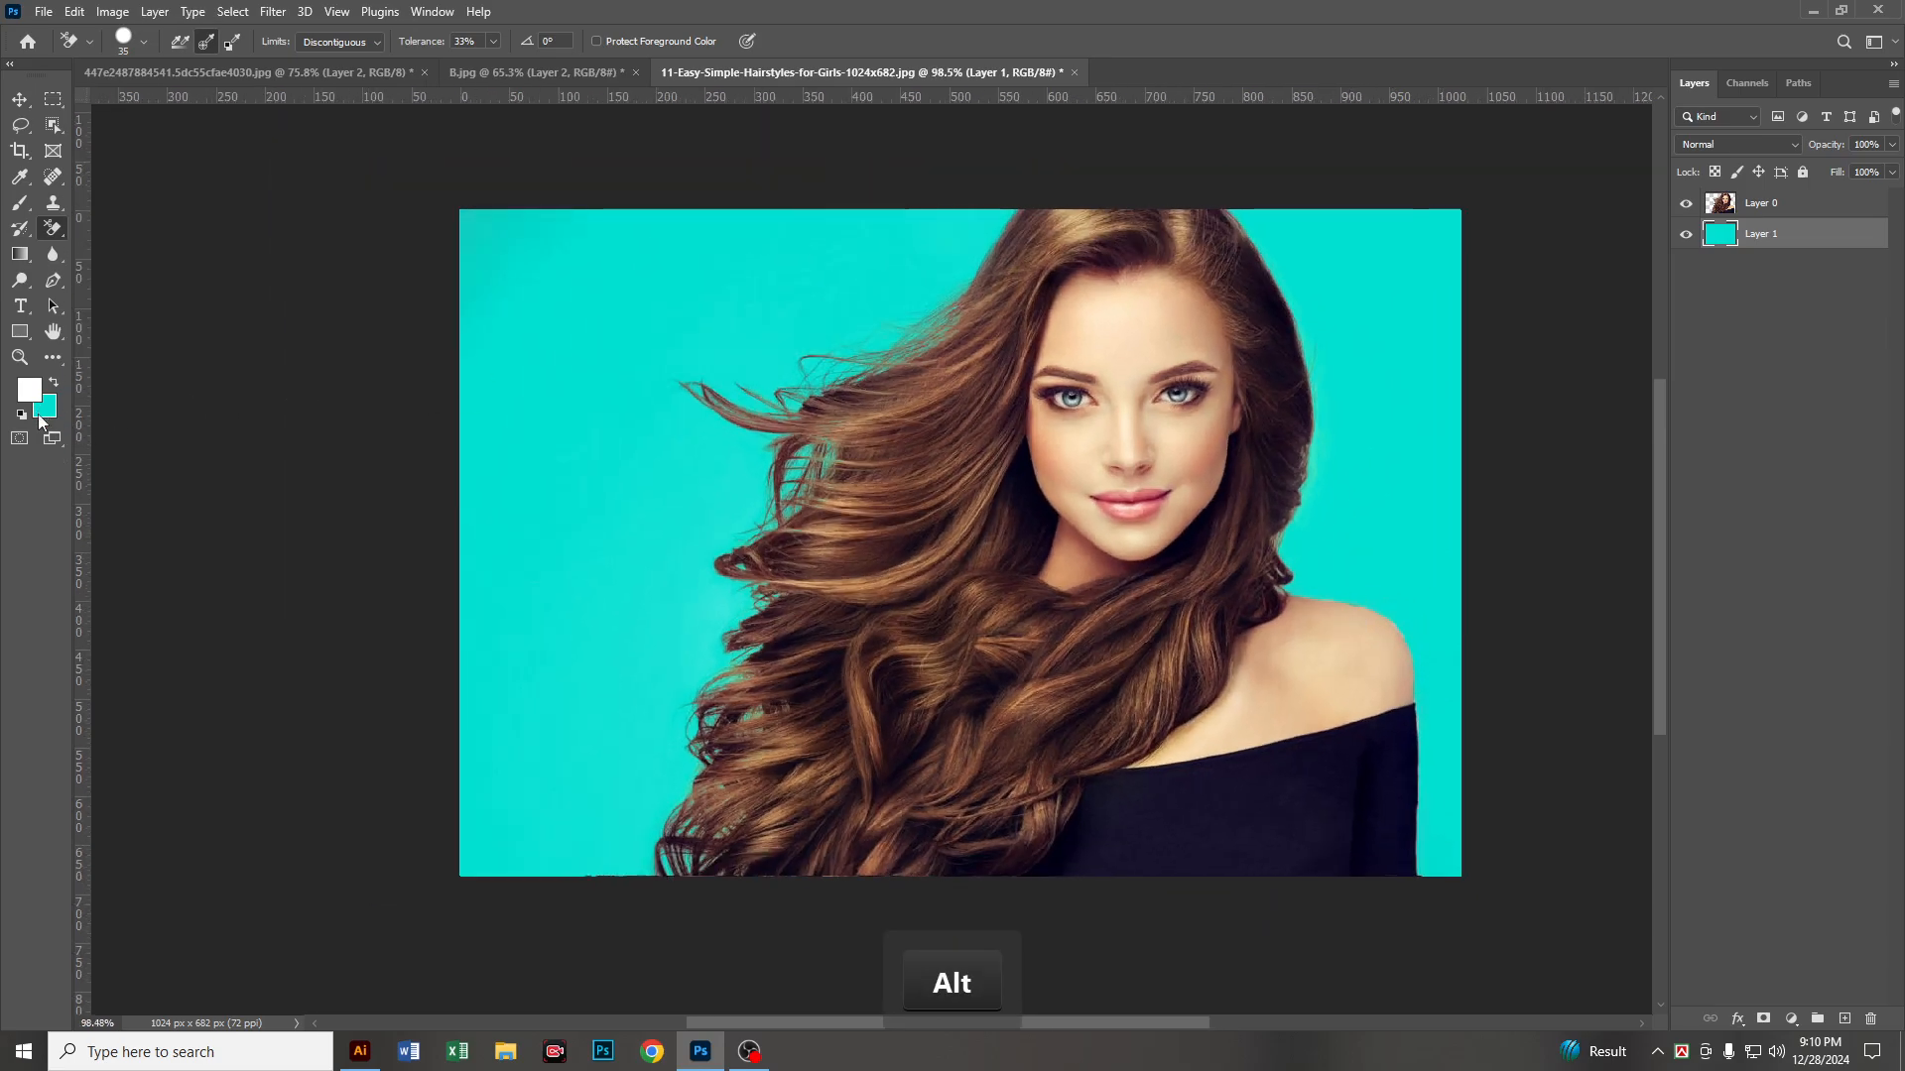
click(41, 412)
click(1379, 436)
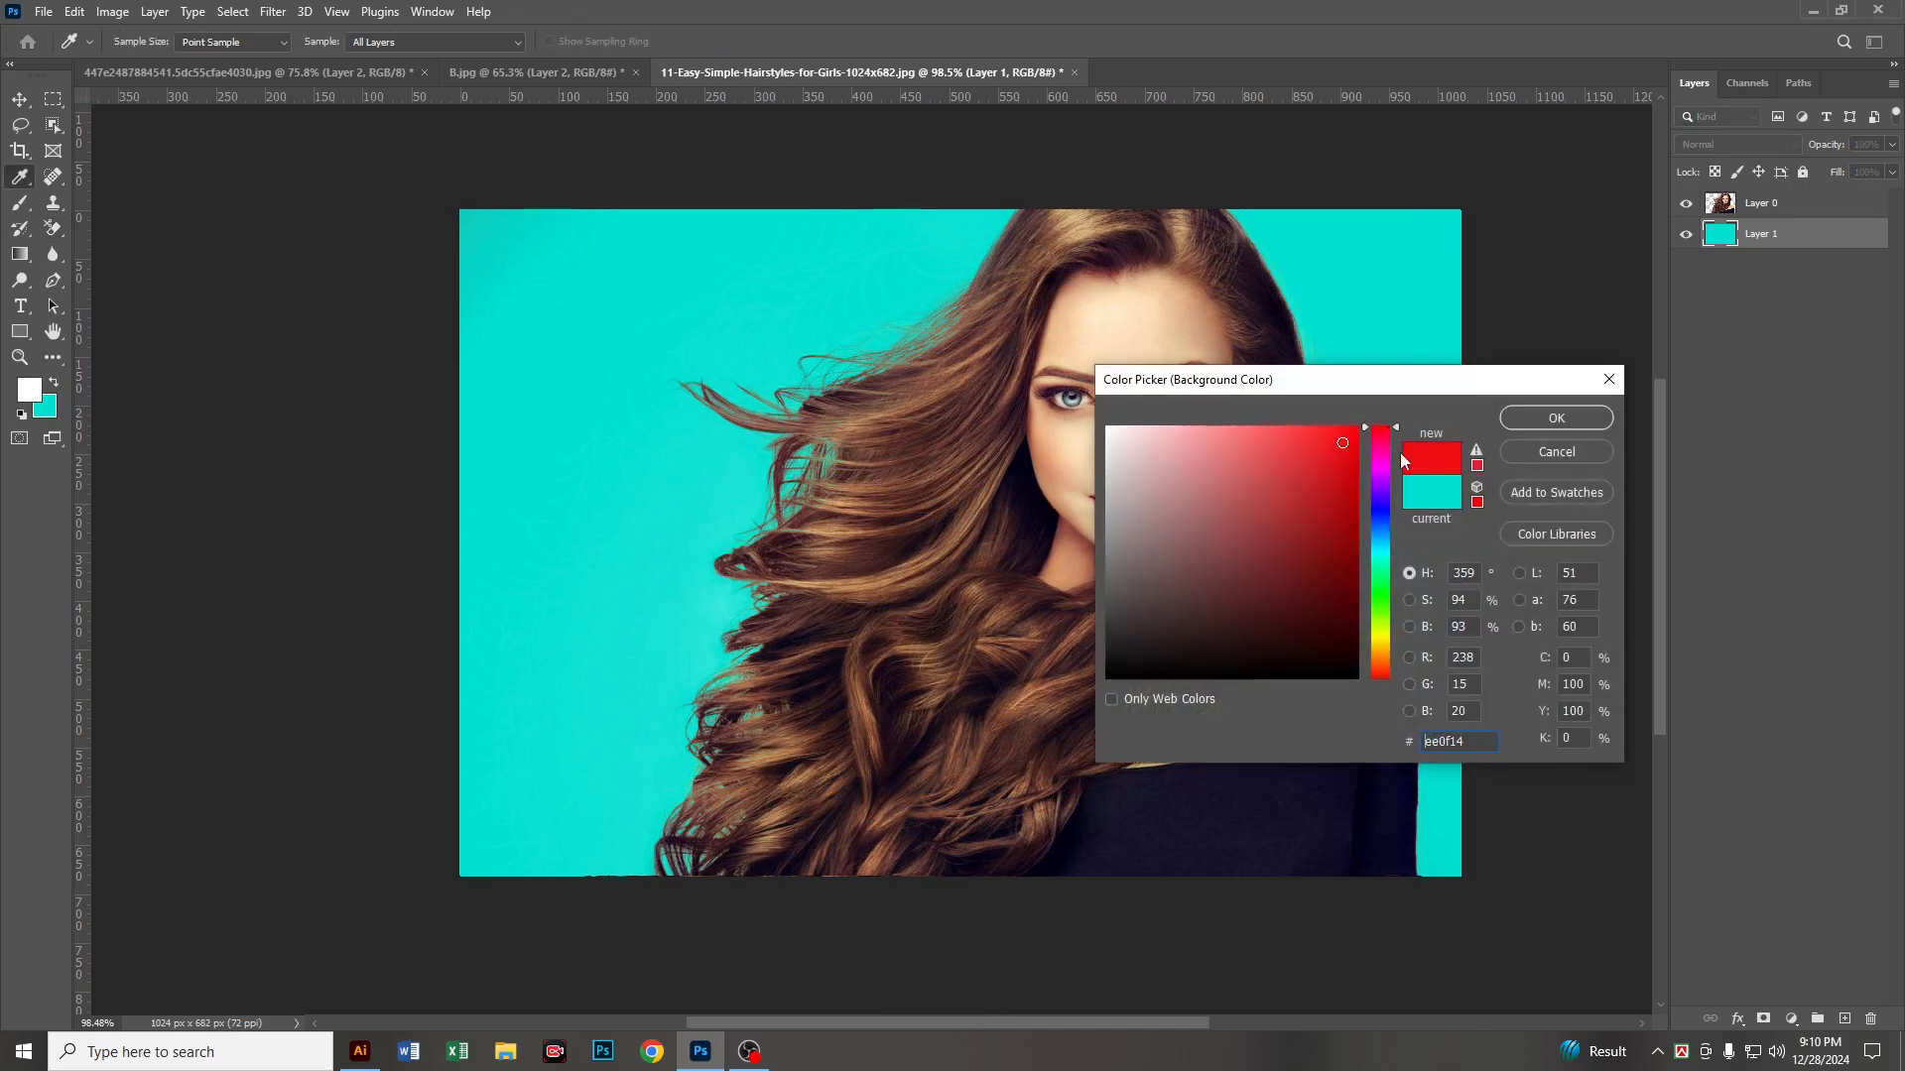
click(1555, 419)
key(ctrl+Delete)
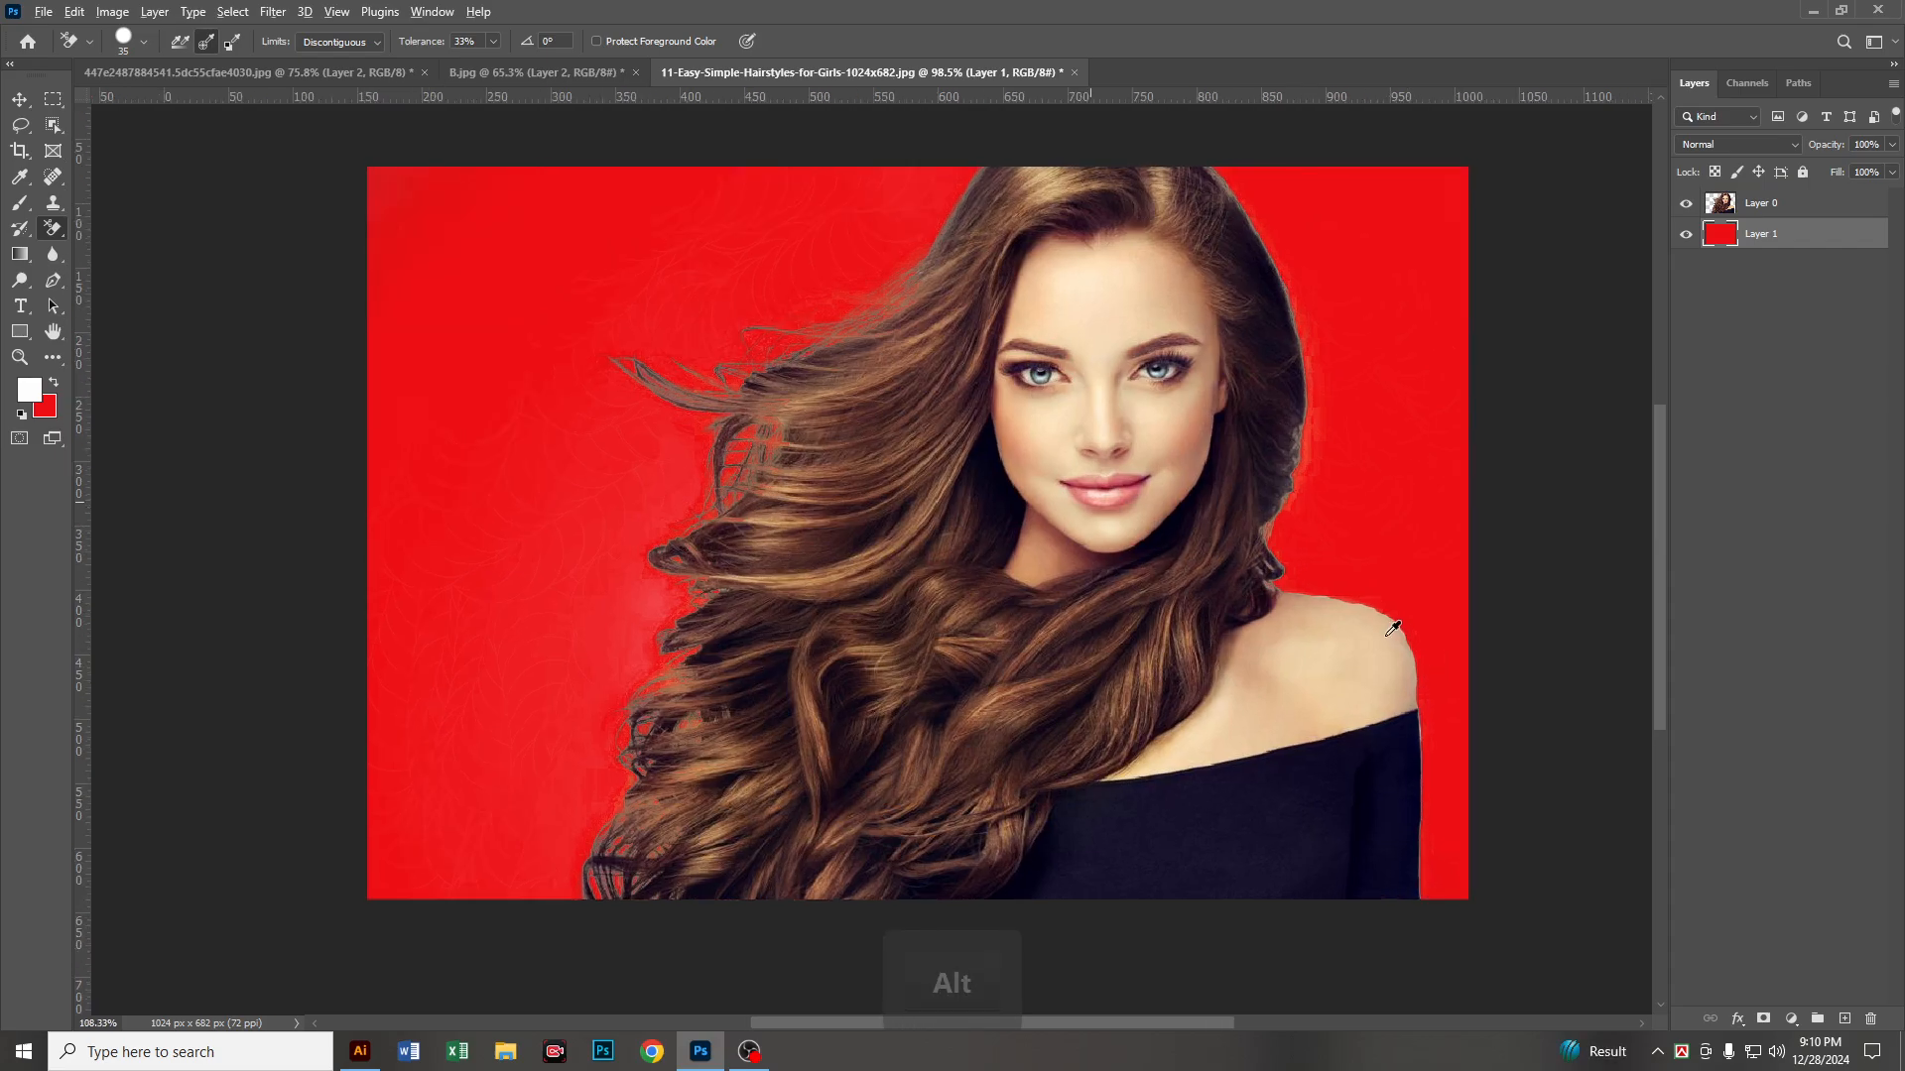
scroll(1392, 753, up, 5)
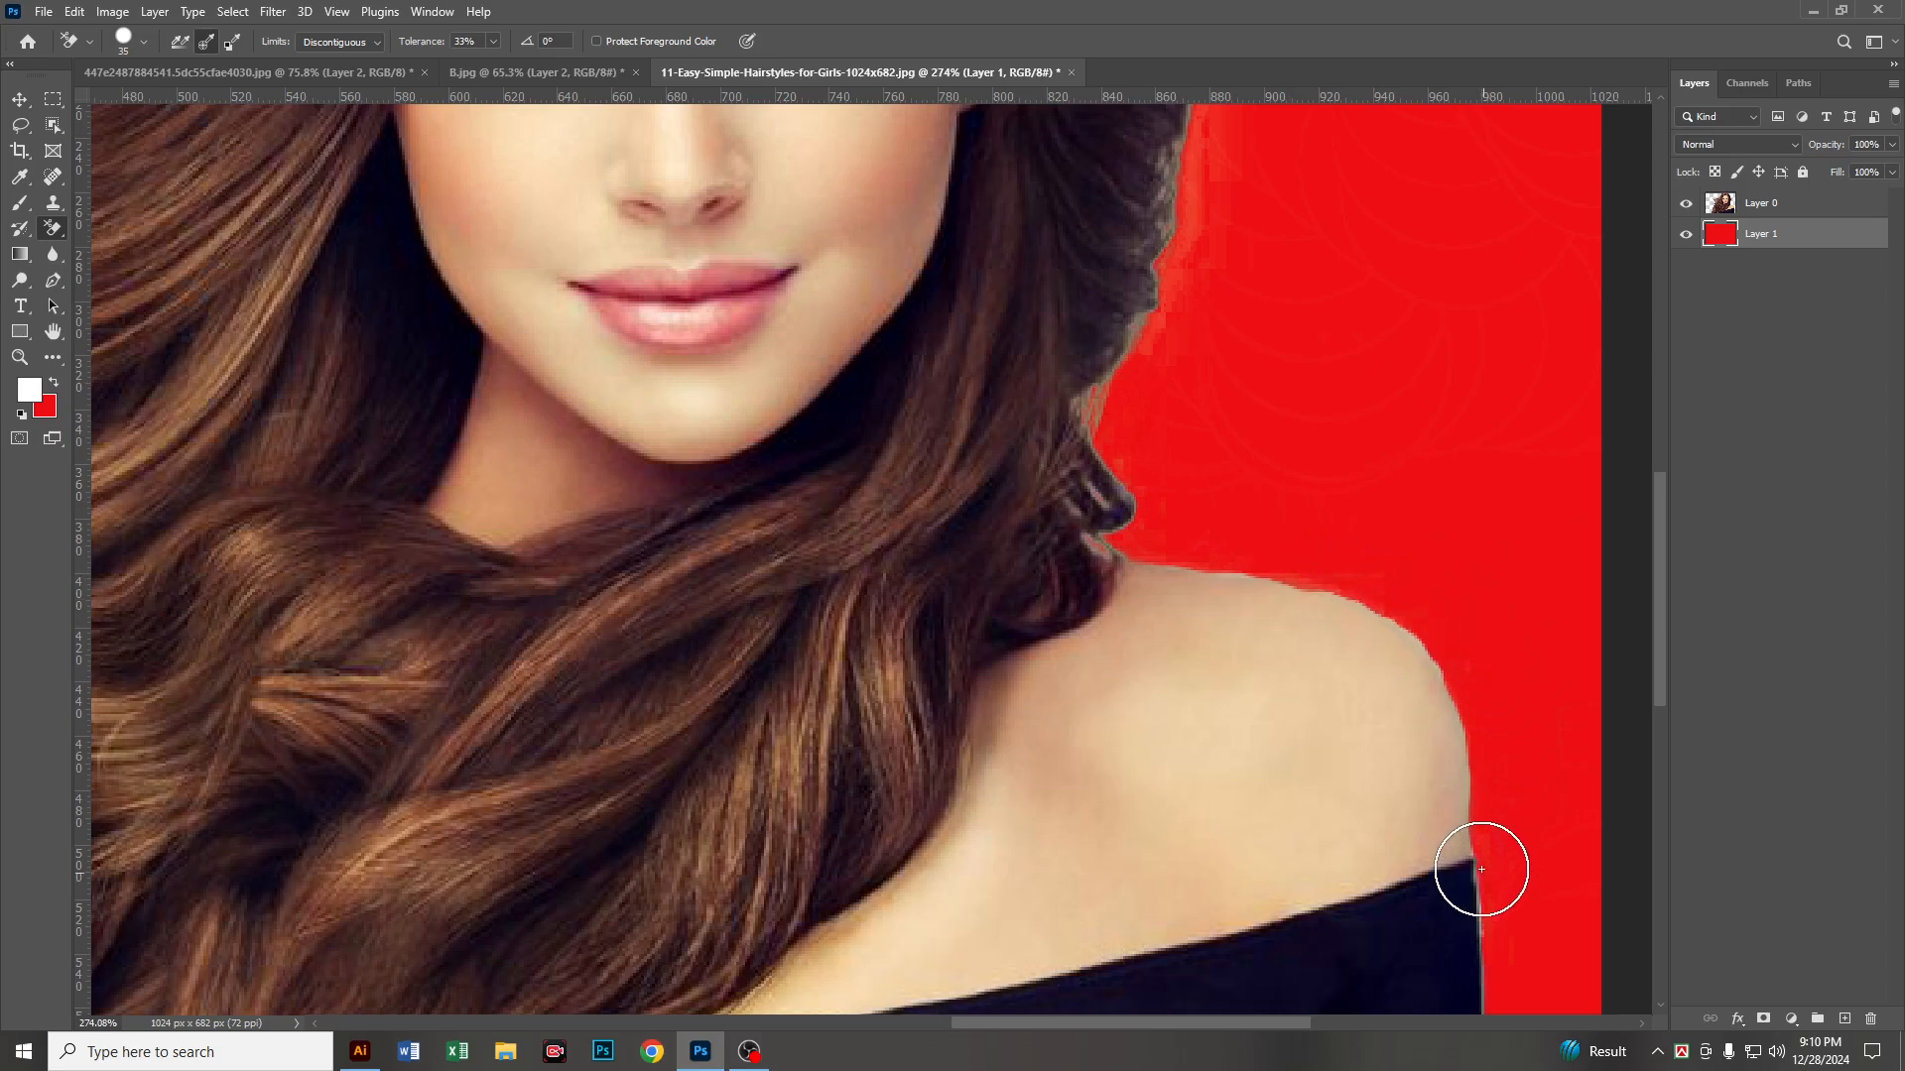
scroll(1479, 869, down, 5)
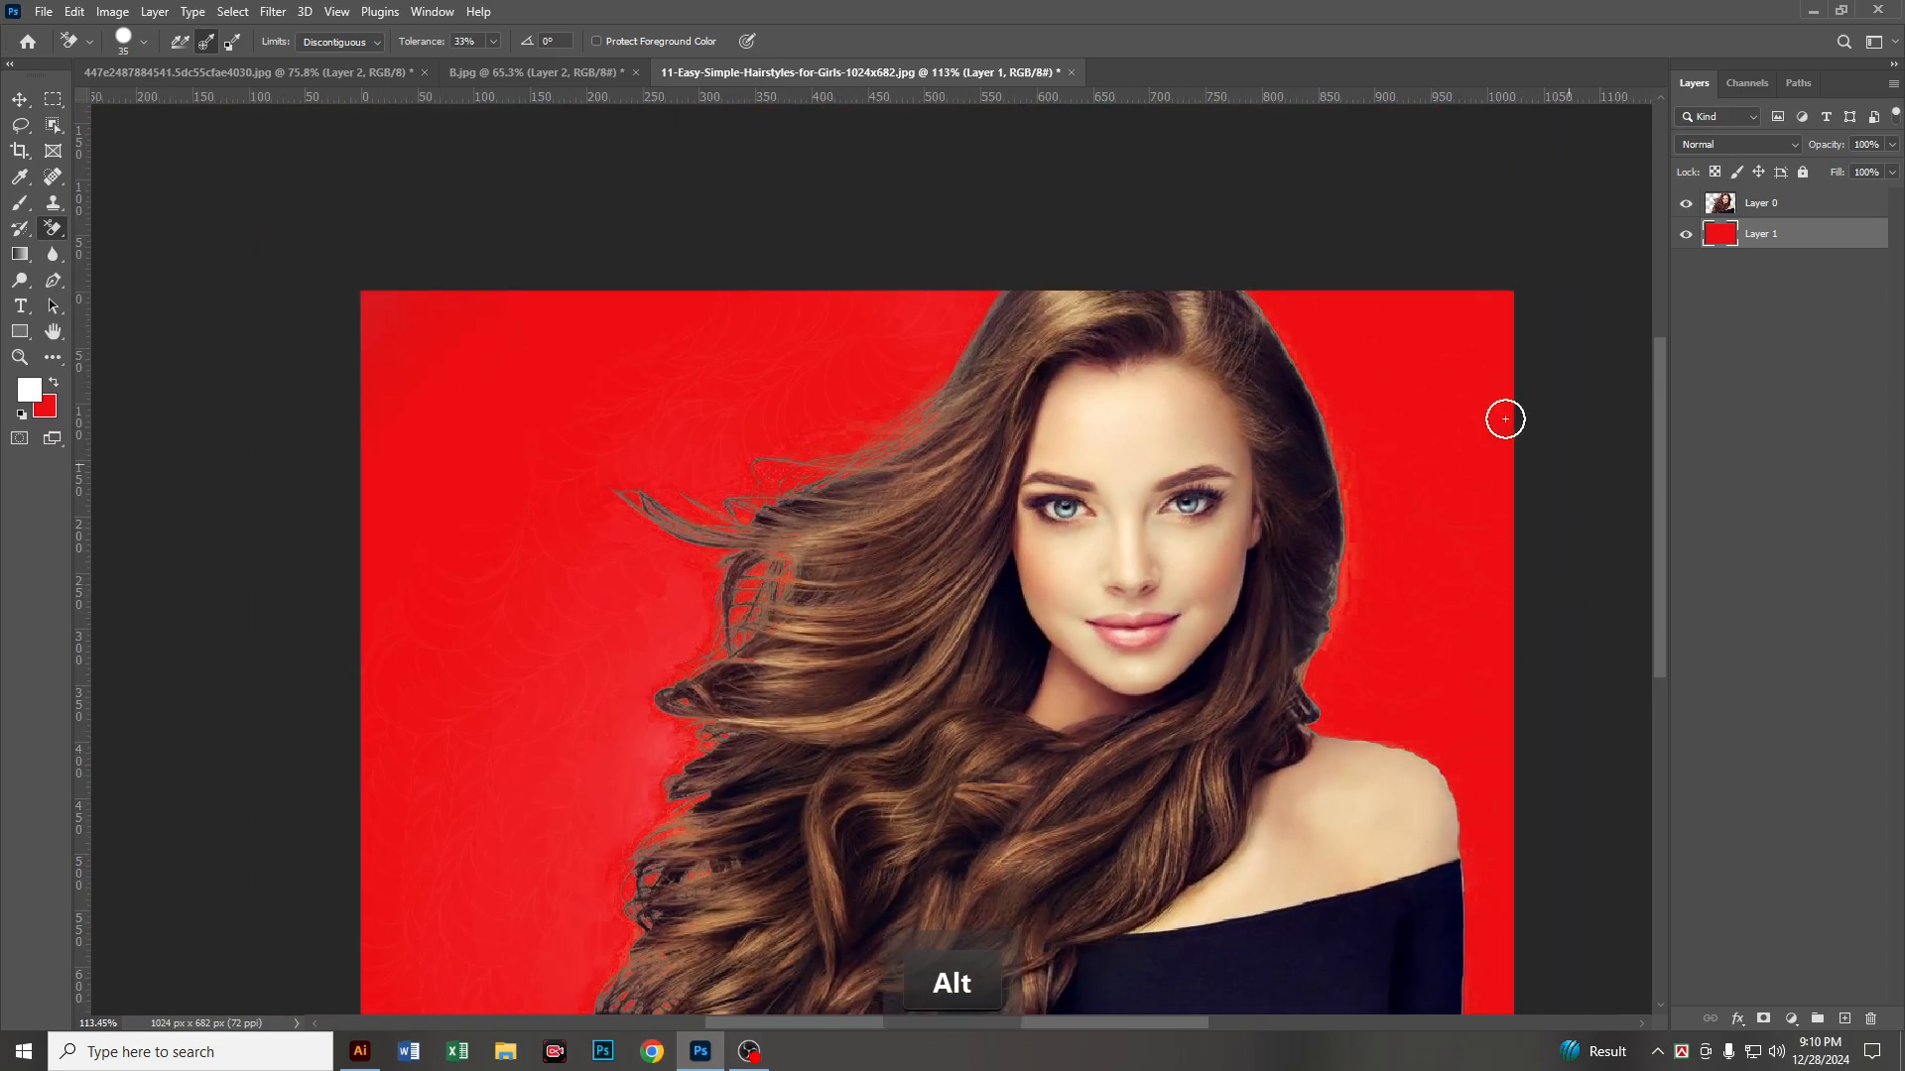
Step: Undo the backdrop fills, the added layer and all background erasing to restore the original photo
click(43, 11)
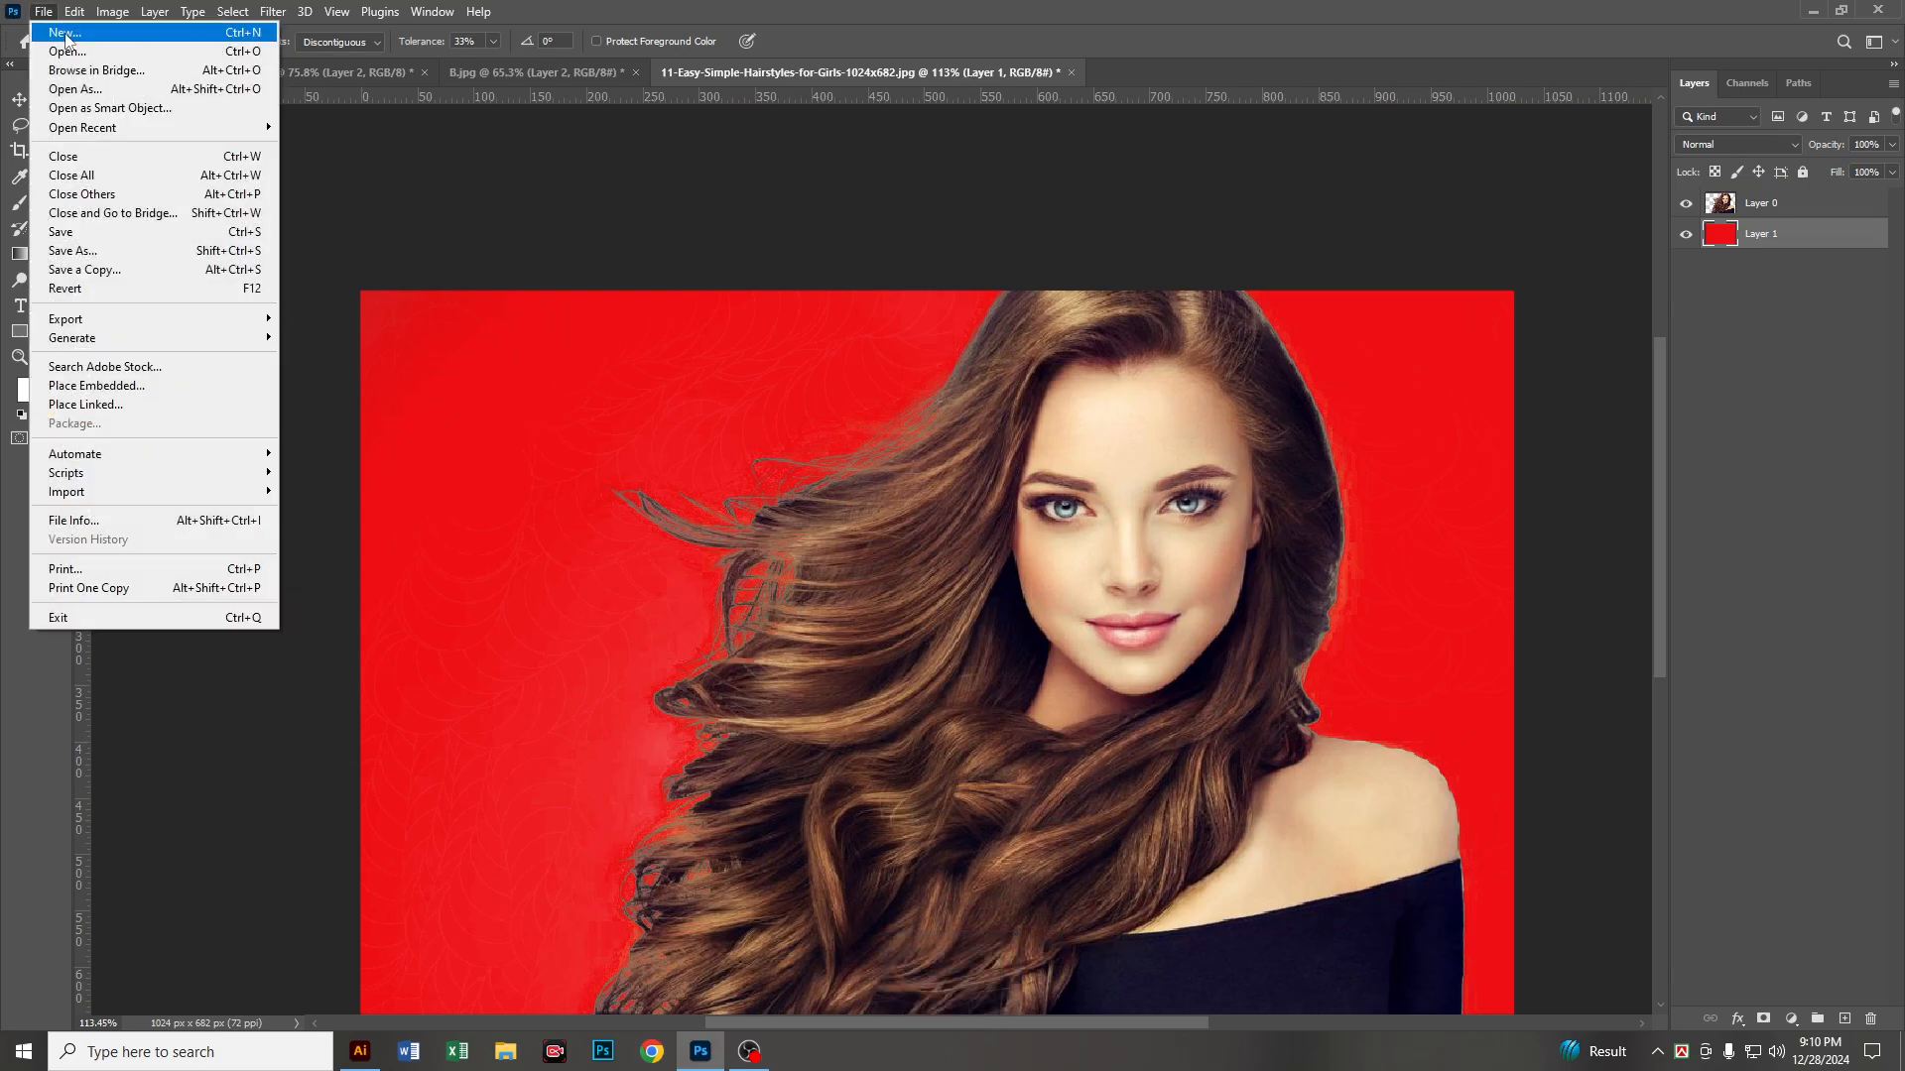
click(1156, 8)
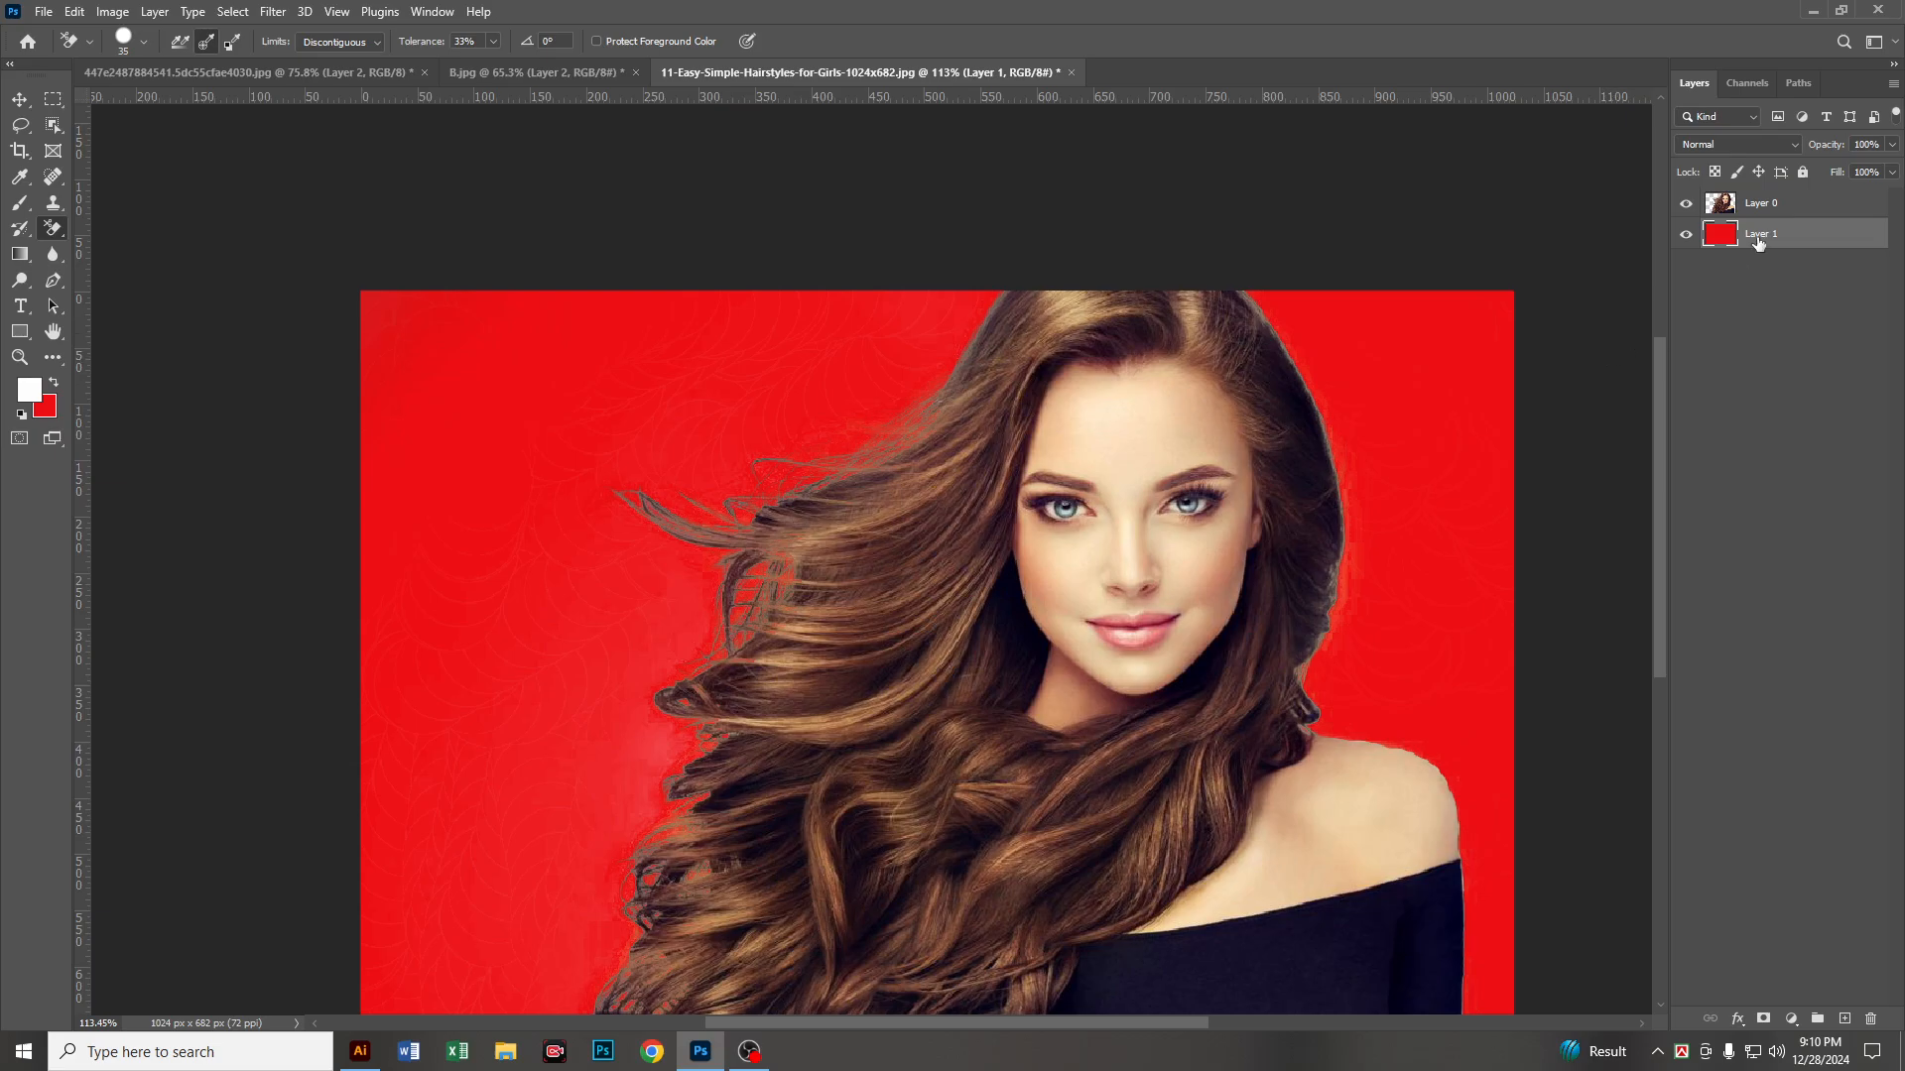
key(ctrl+z)
key(ctrl+z)
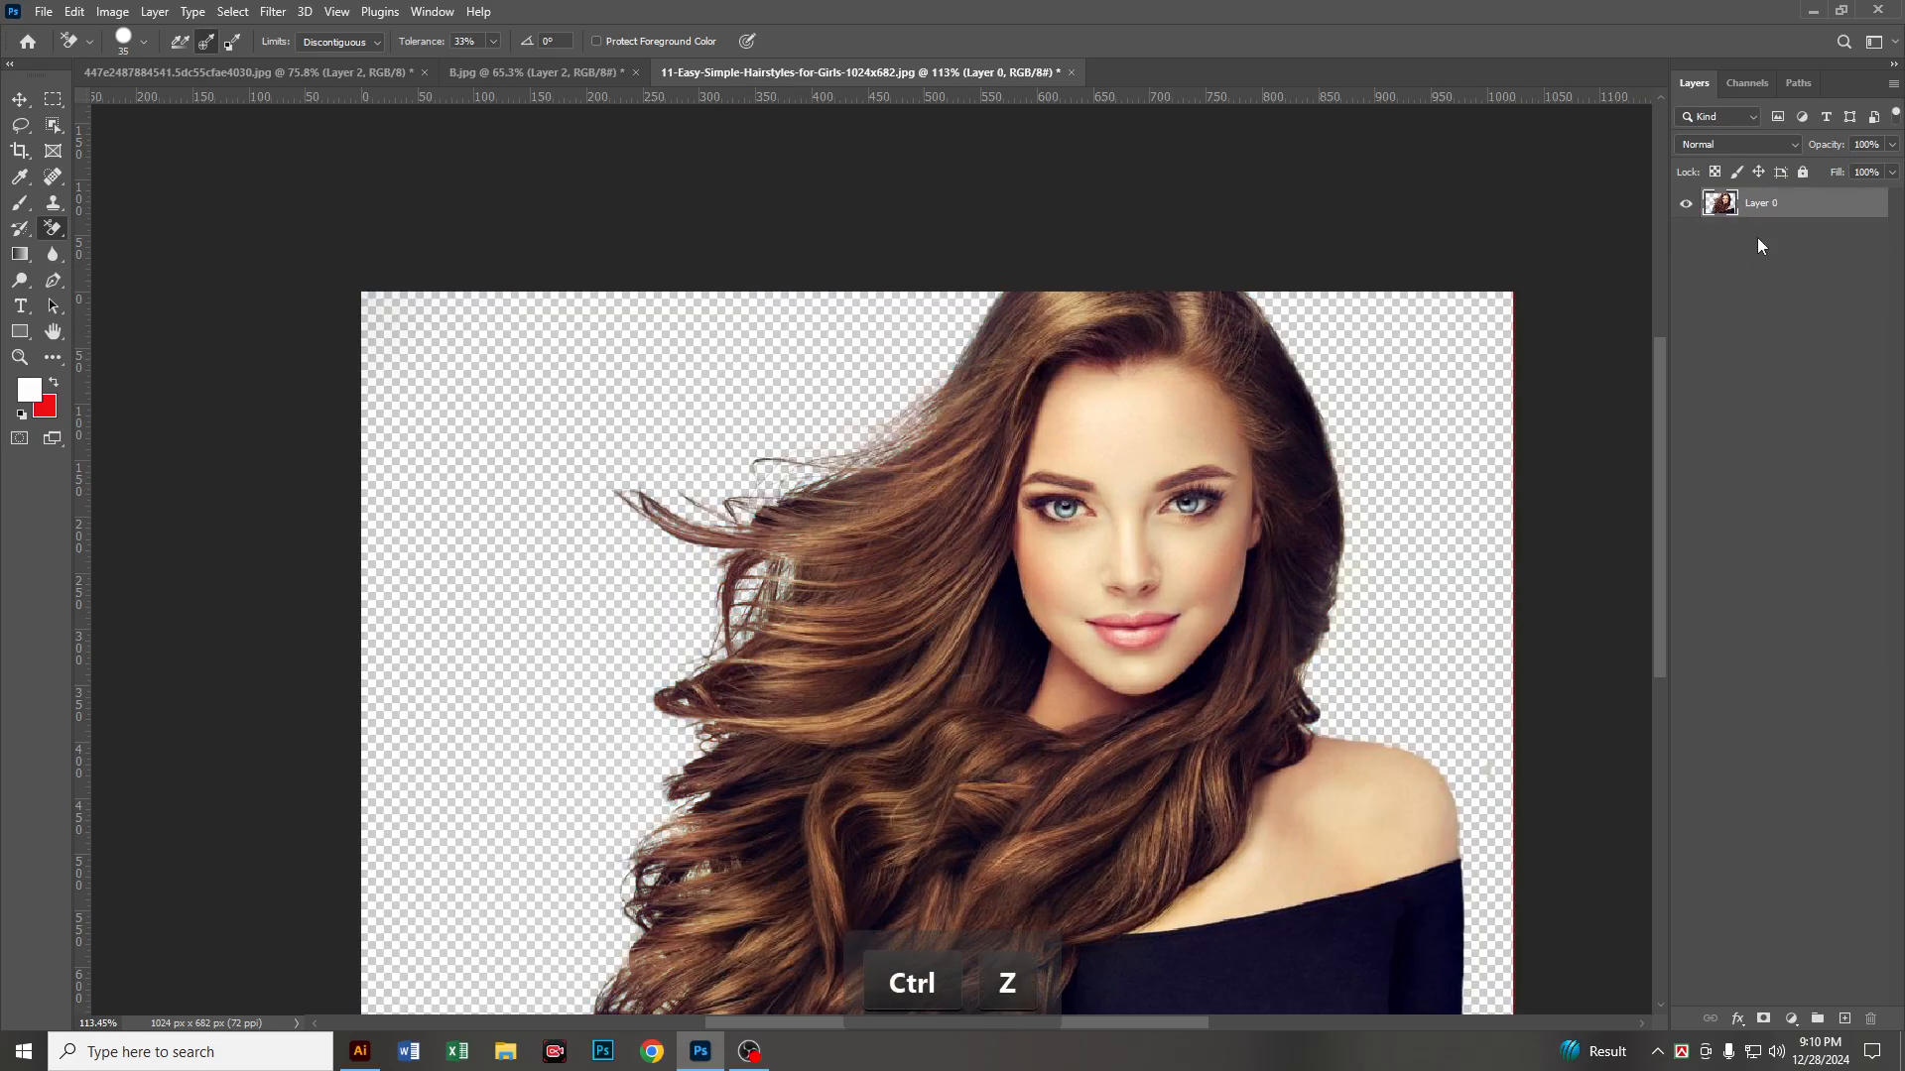
key(ctrl+z)
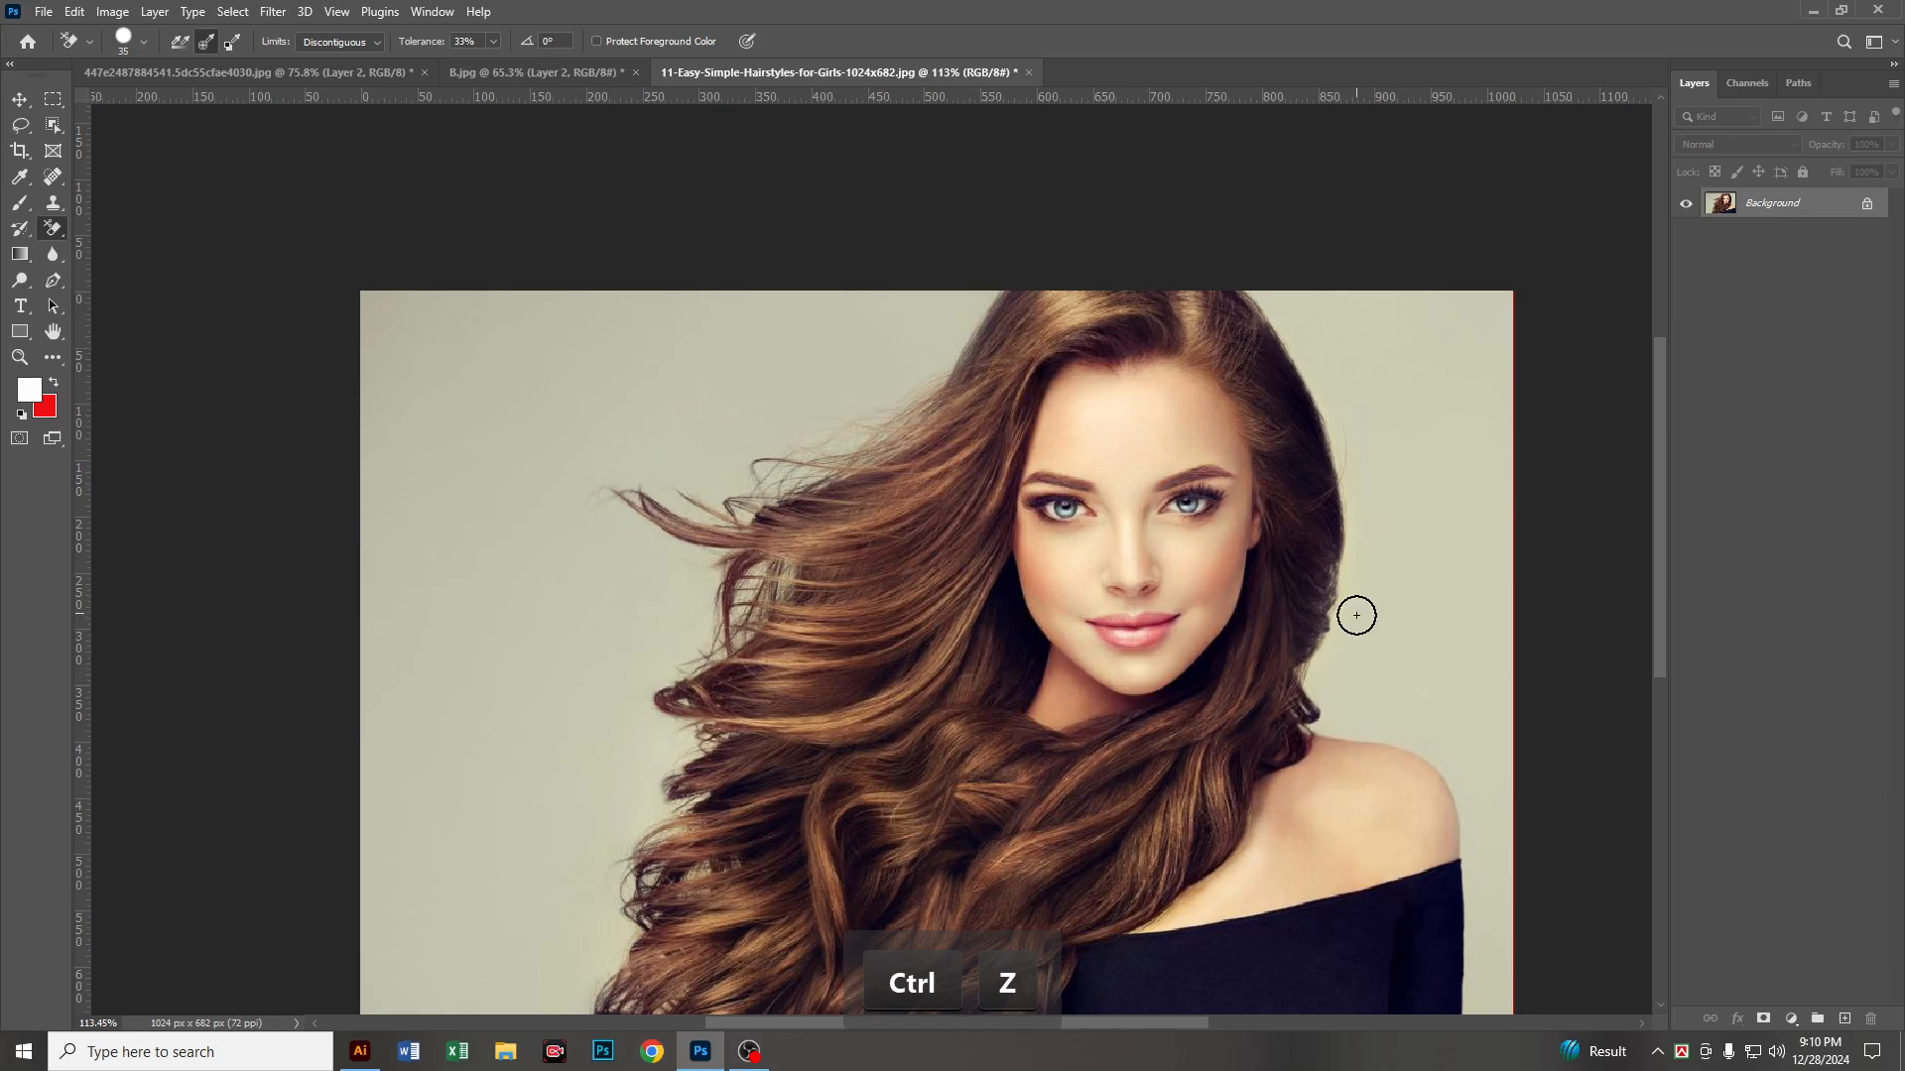
Step: Start a Pen tool path at the photo's lower edge and trace up the outer edge of the dark sleeve
key(space)
drag(1357, 616, 1243, 451)
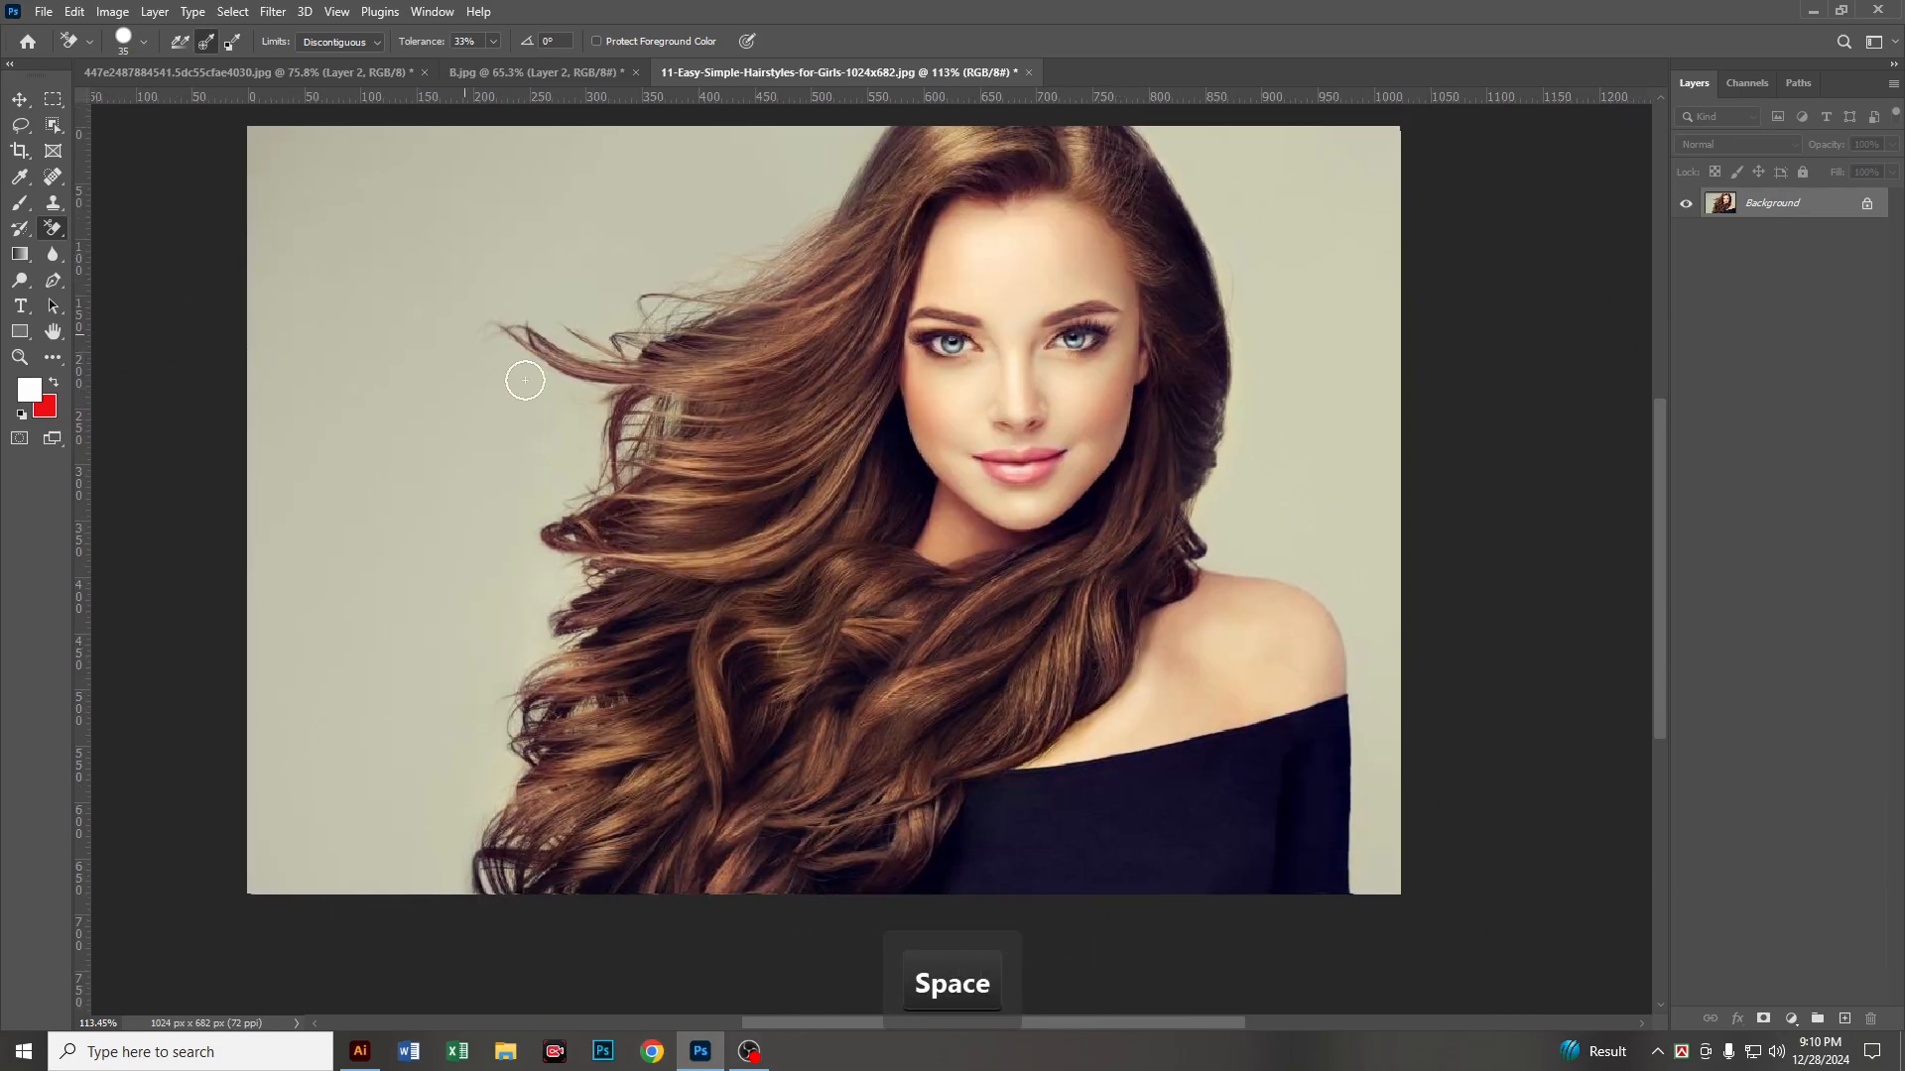
click(48, 287)
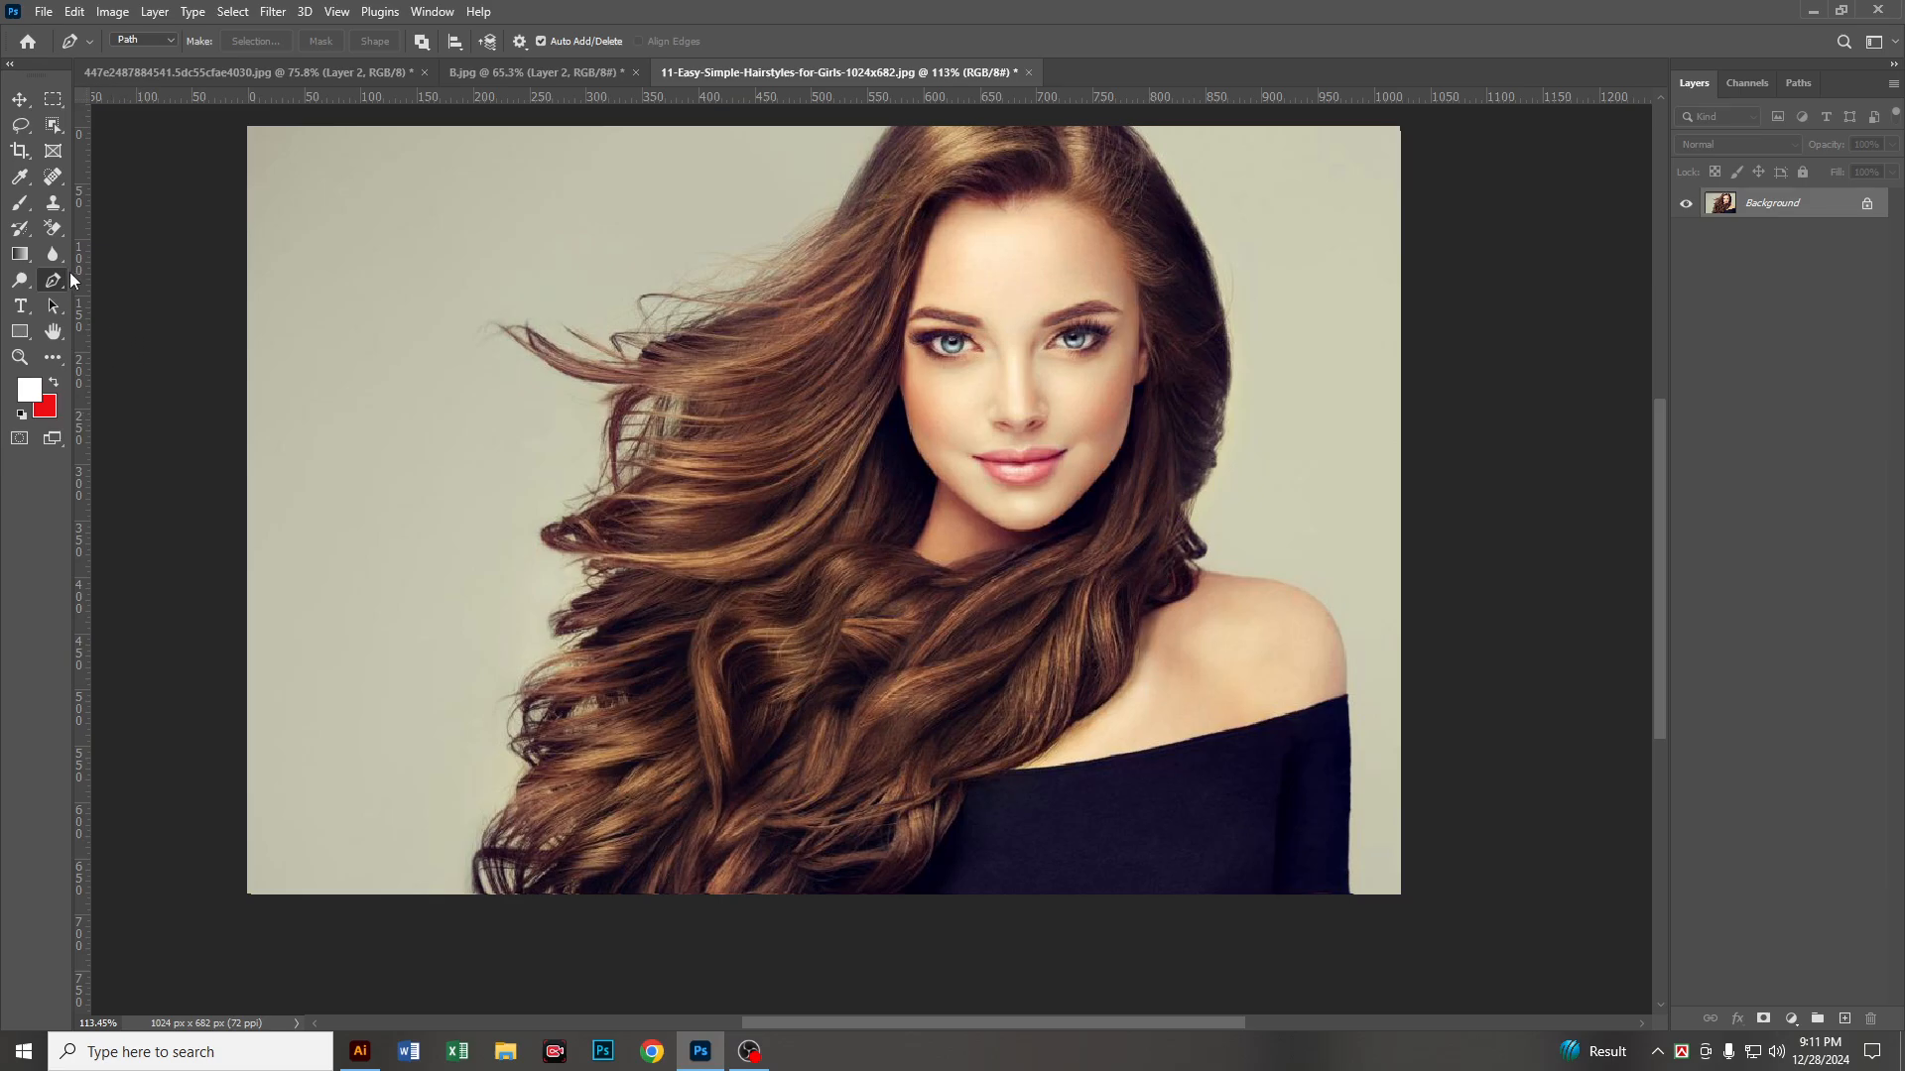
scroll(1394, 917, up, 5)
key(space)
drag(1399, 897, 1228, 701)
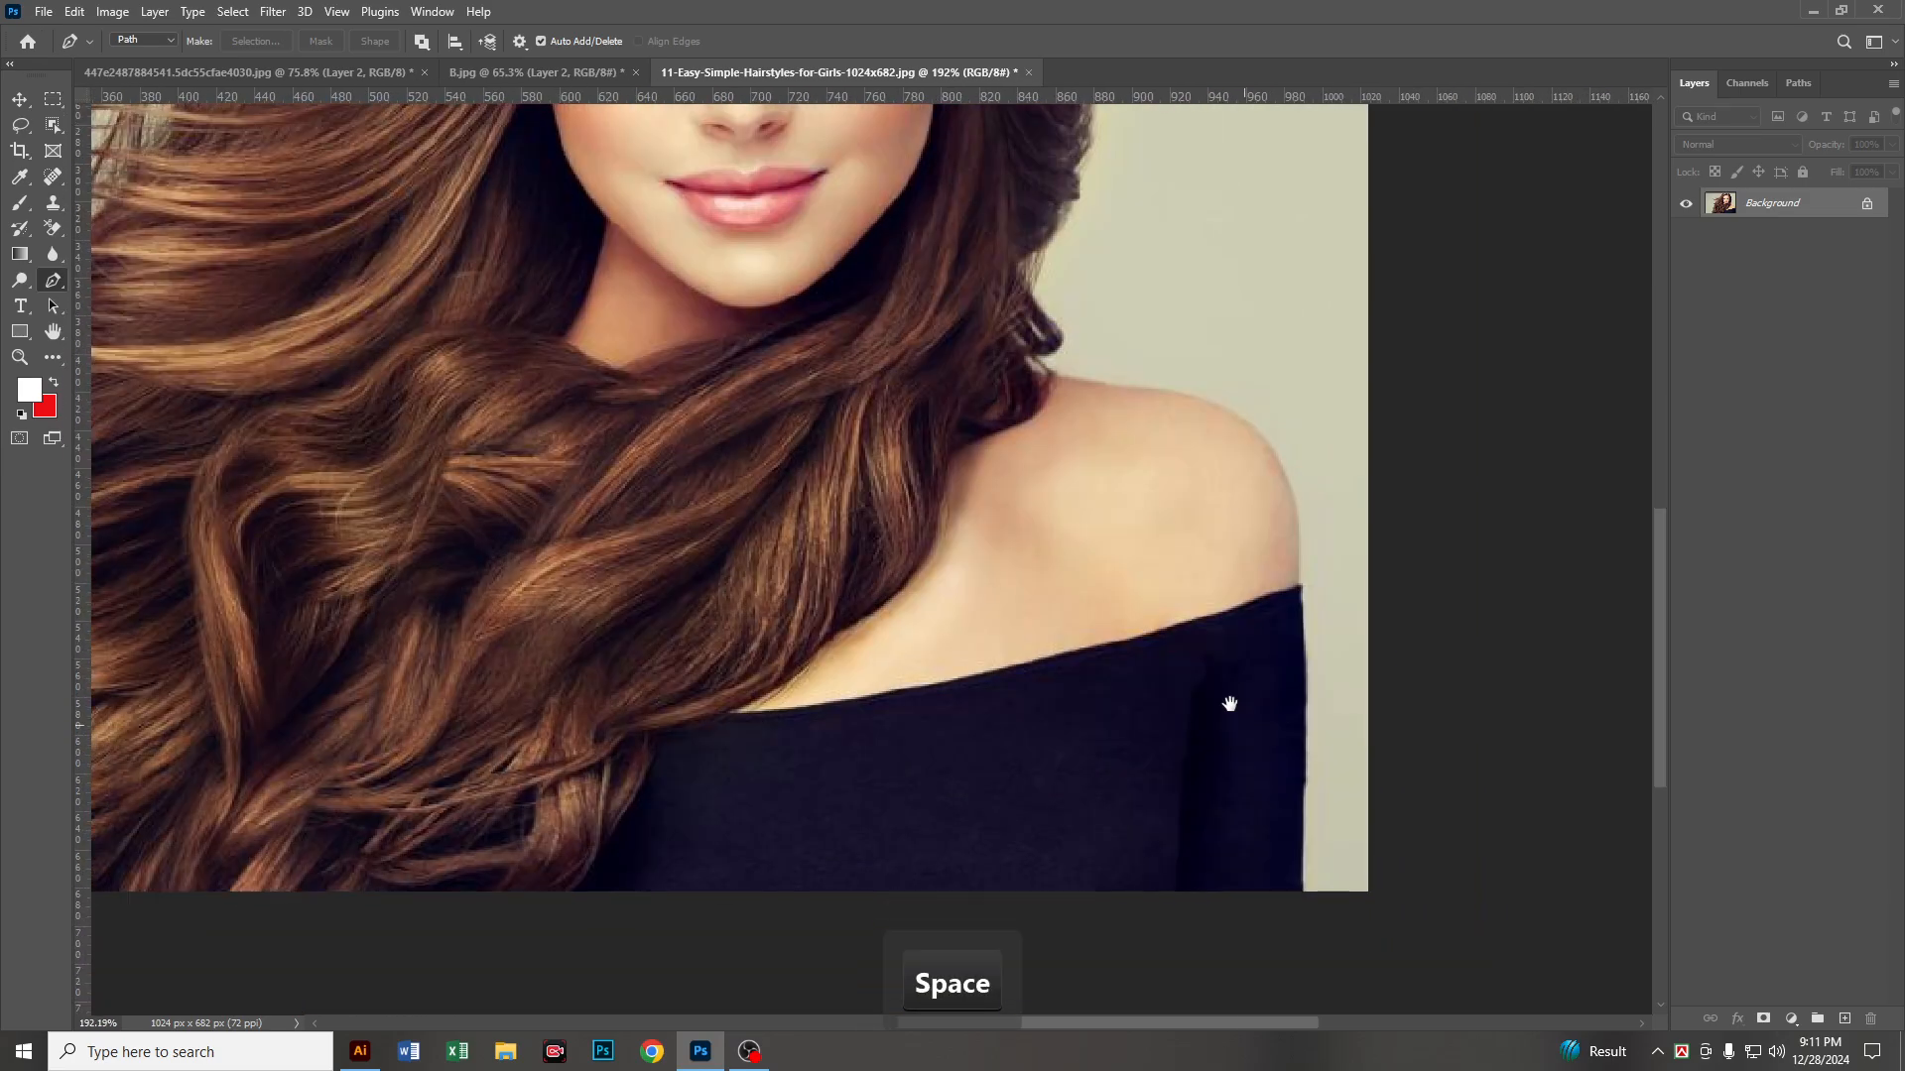
scroll(1312, 901, up, 5)
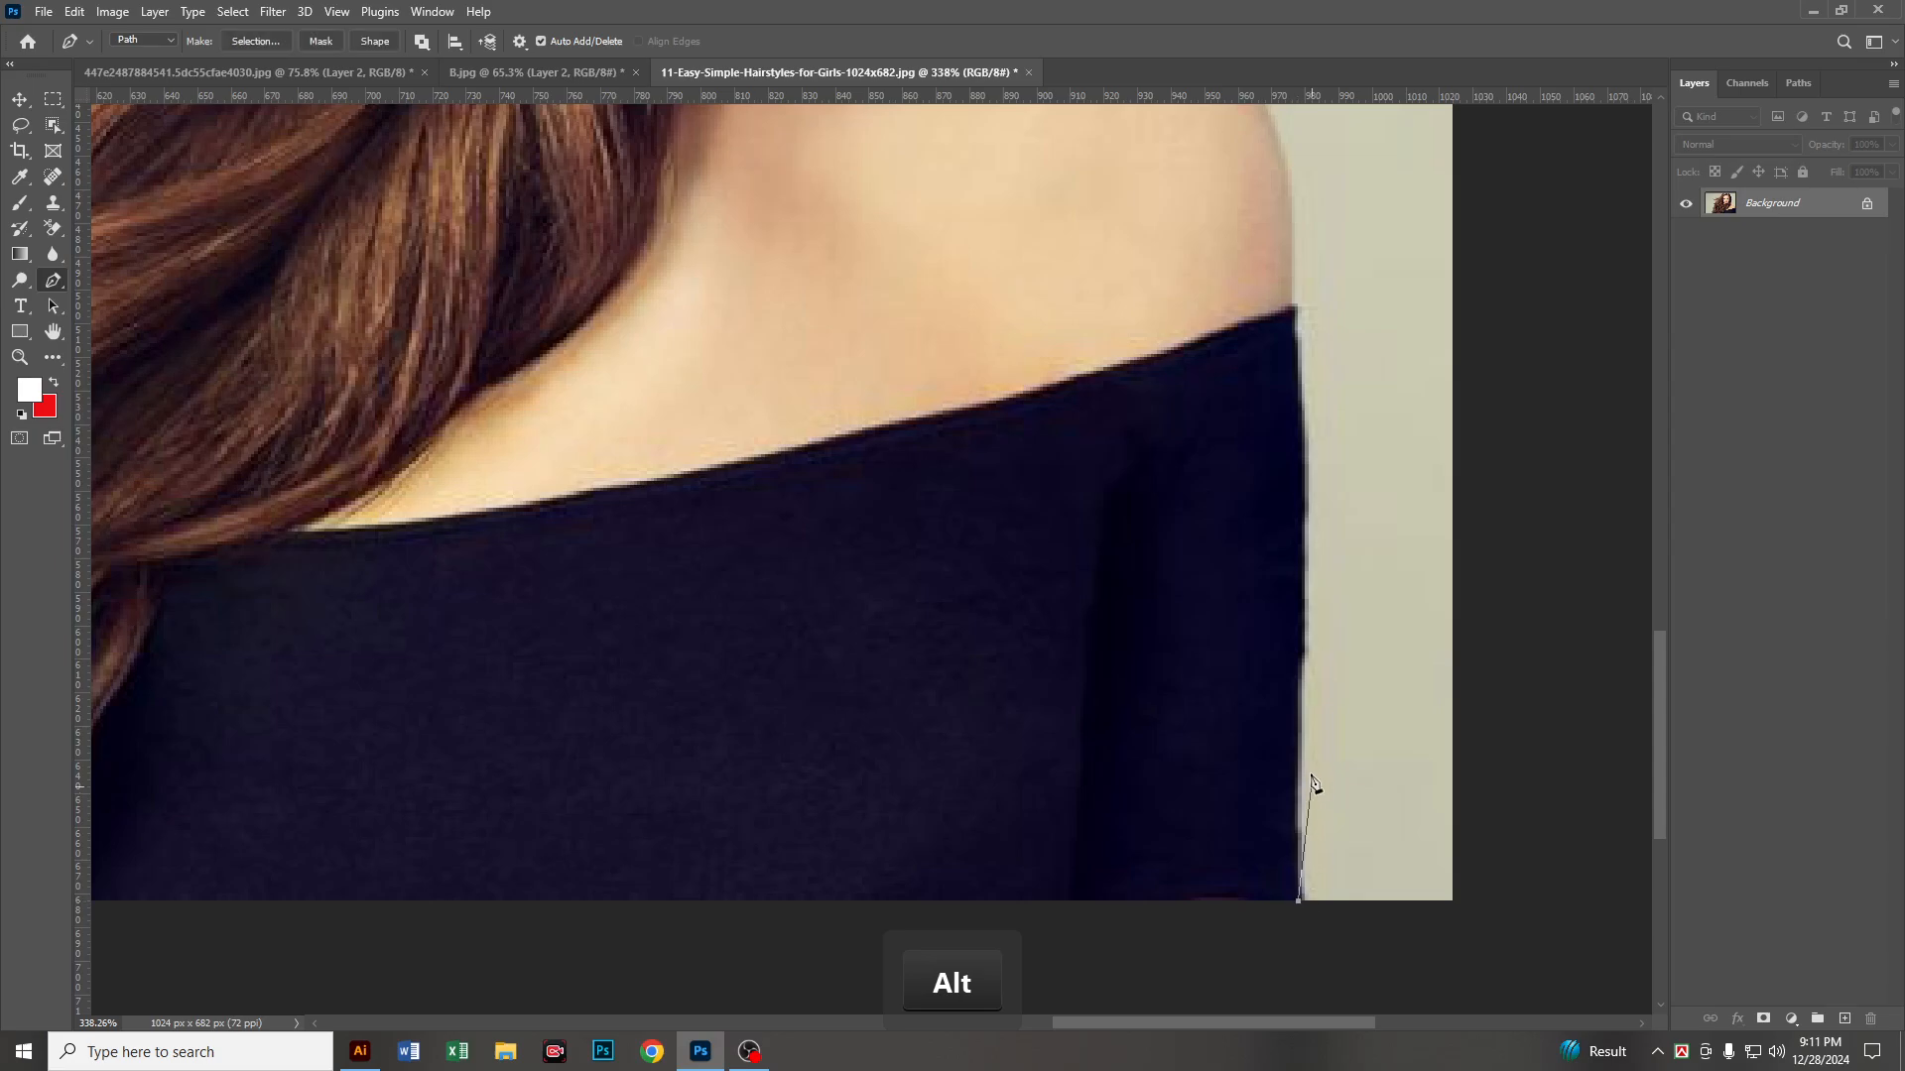
click(1299, 715)
click(1307, 430)
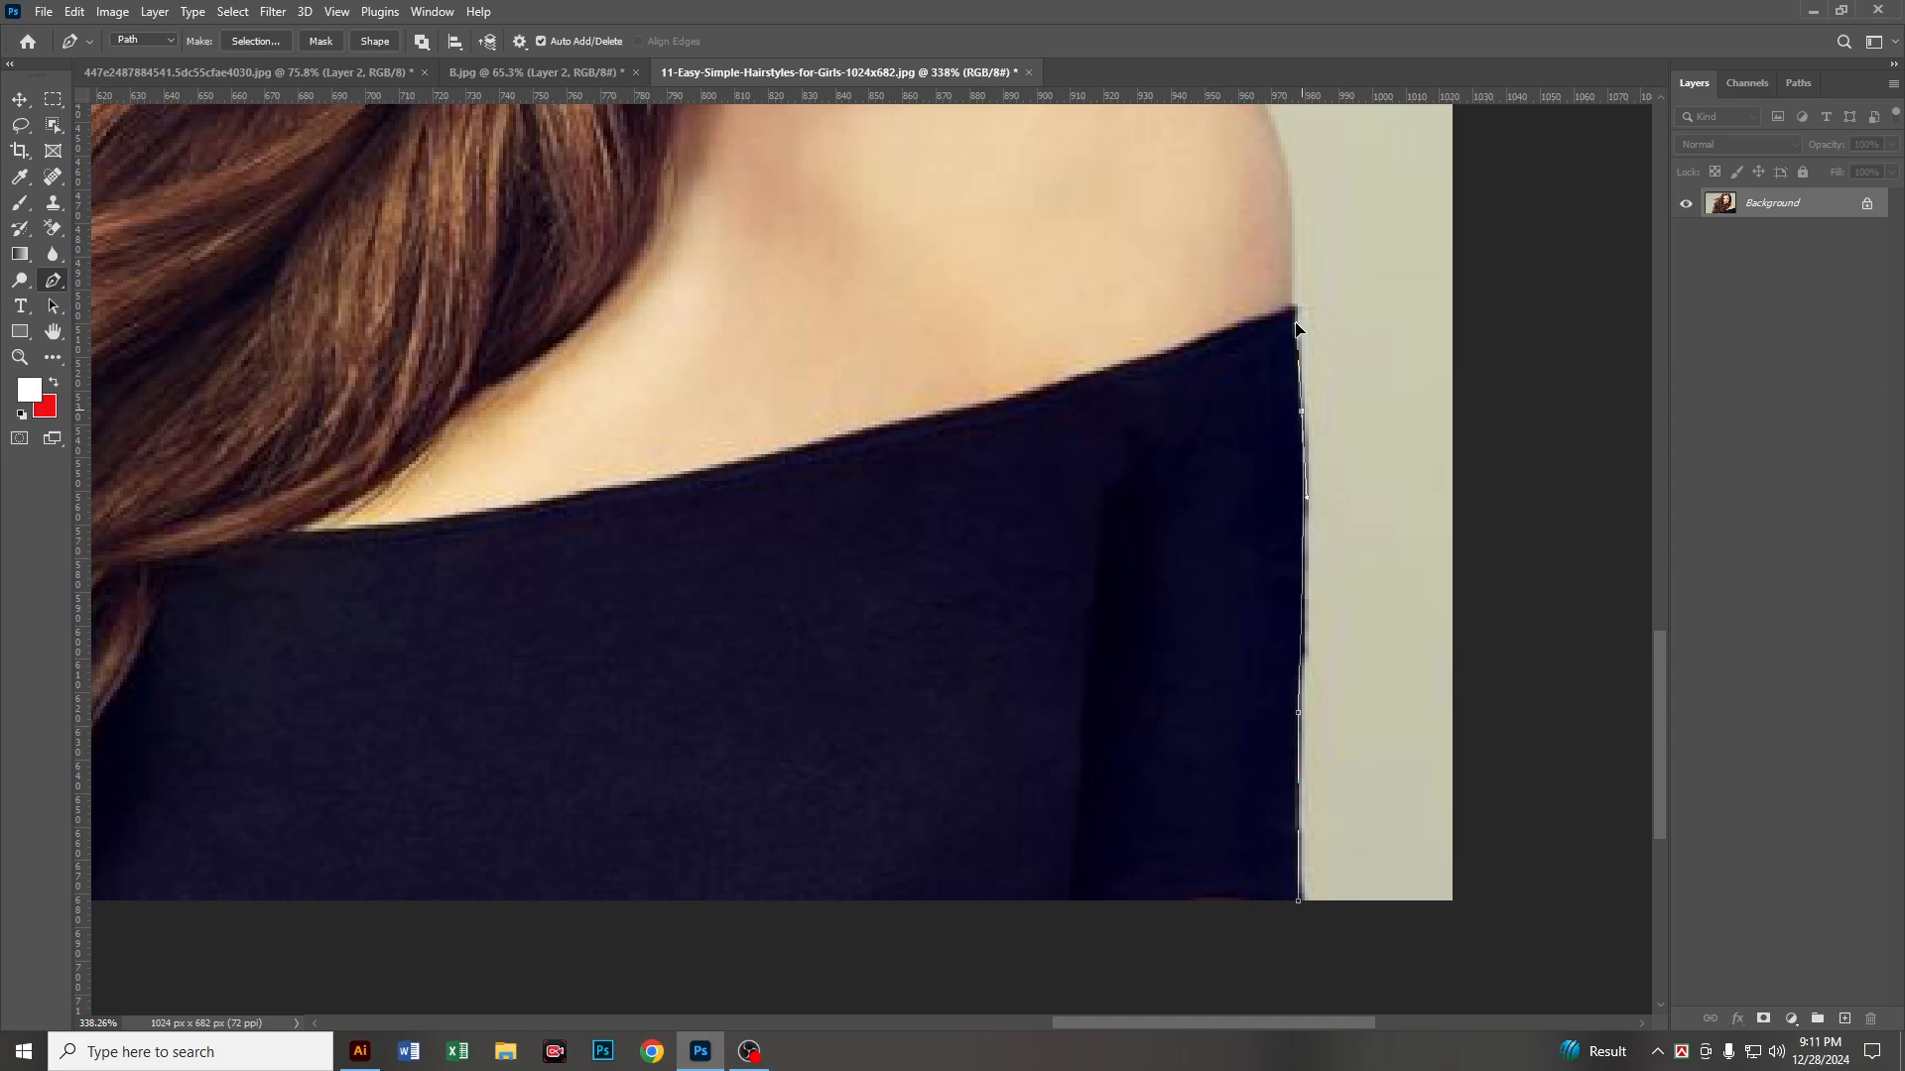
Step: Continue the path with curved segments over the bare shoulder to where it meets the hair
key(space)
drag(1297, 220, 1345, 705)
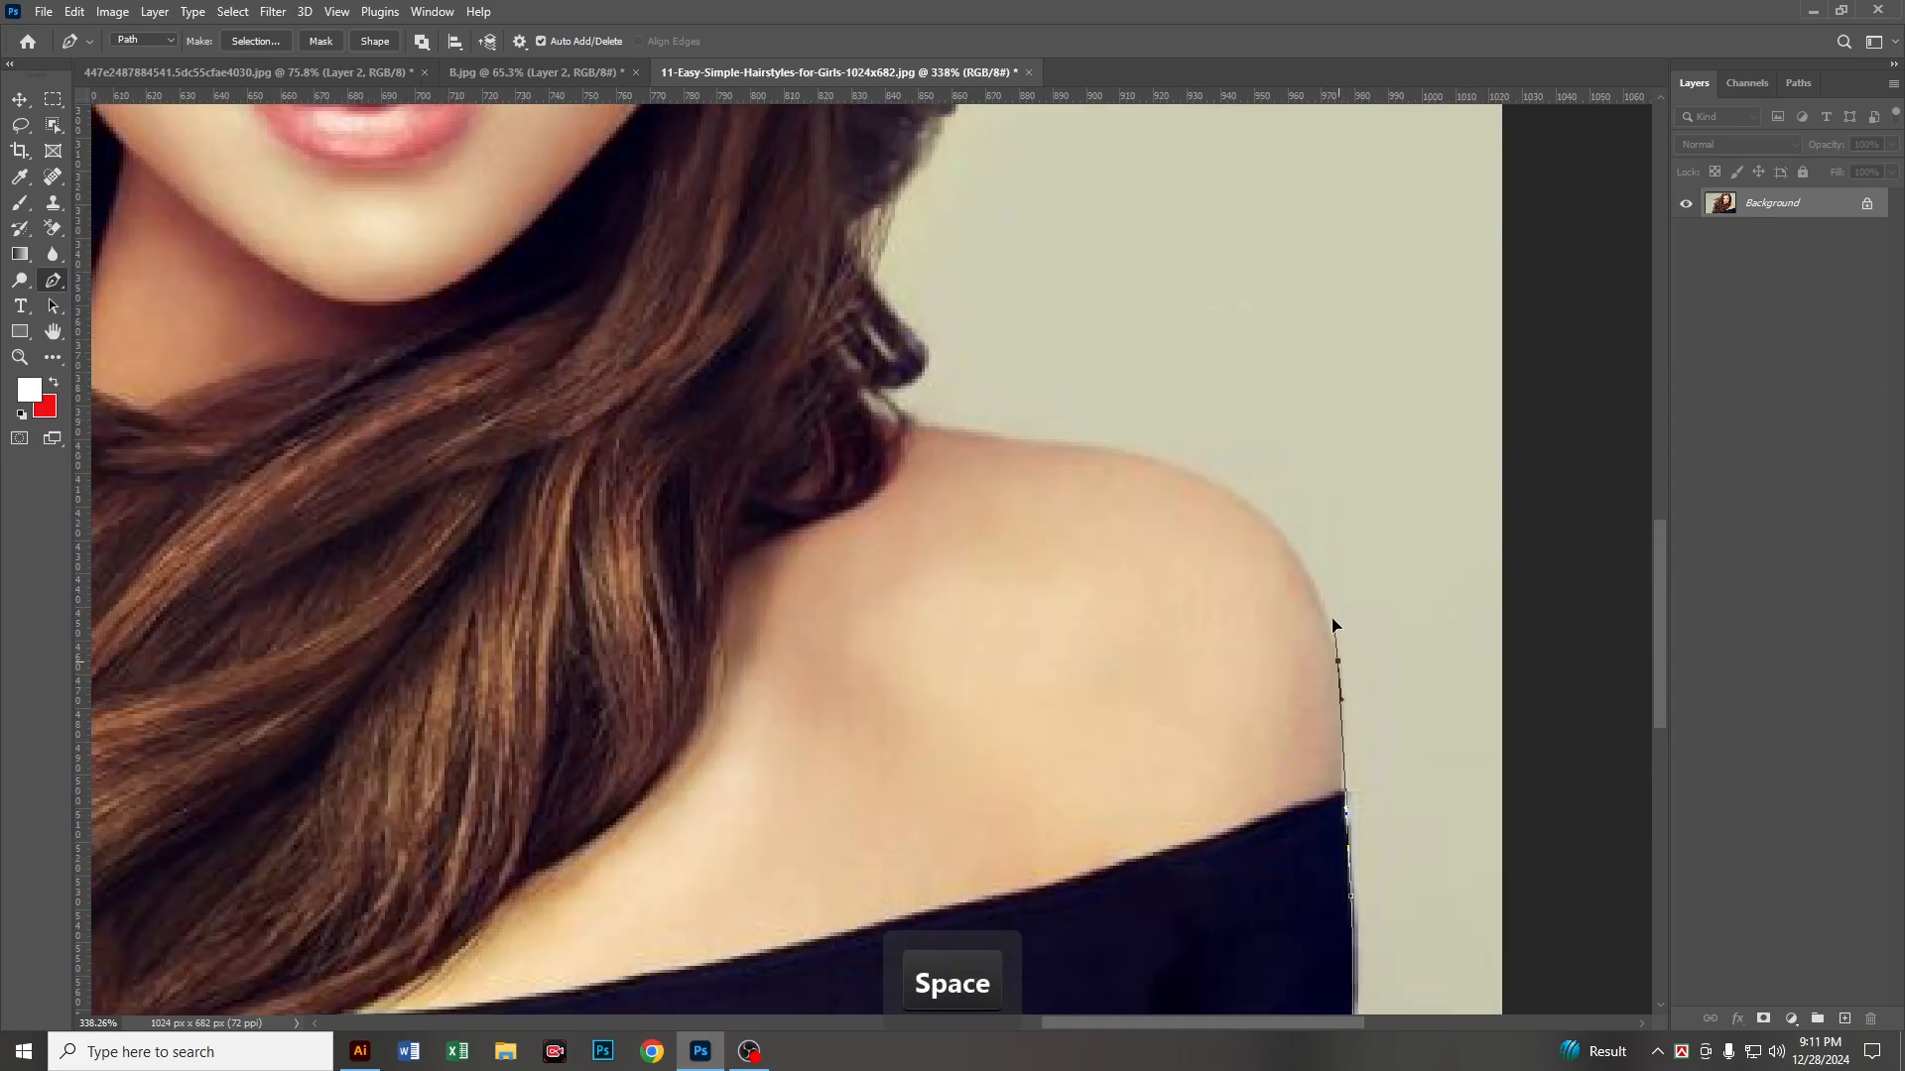
drag(1130, 454, 980, 431)
key(alt)
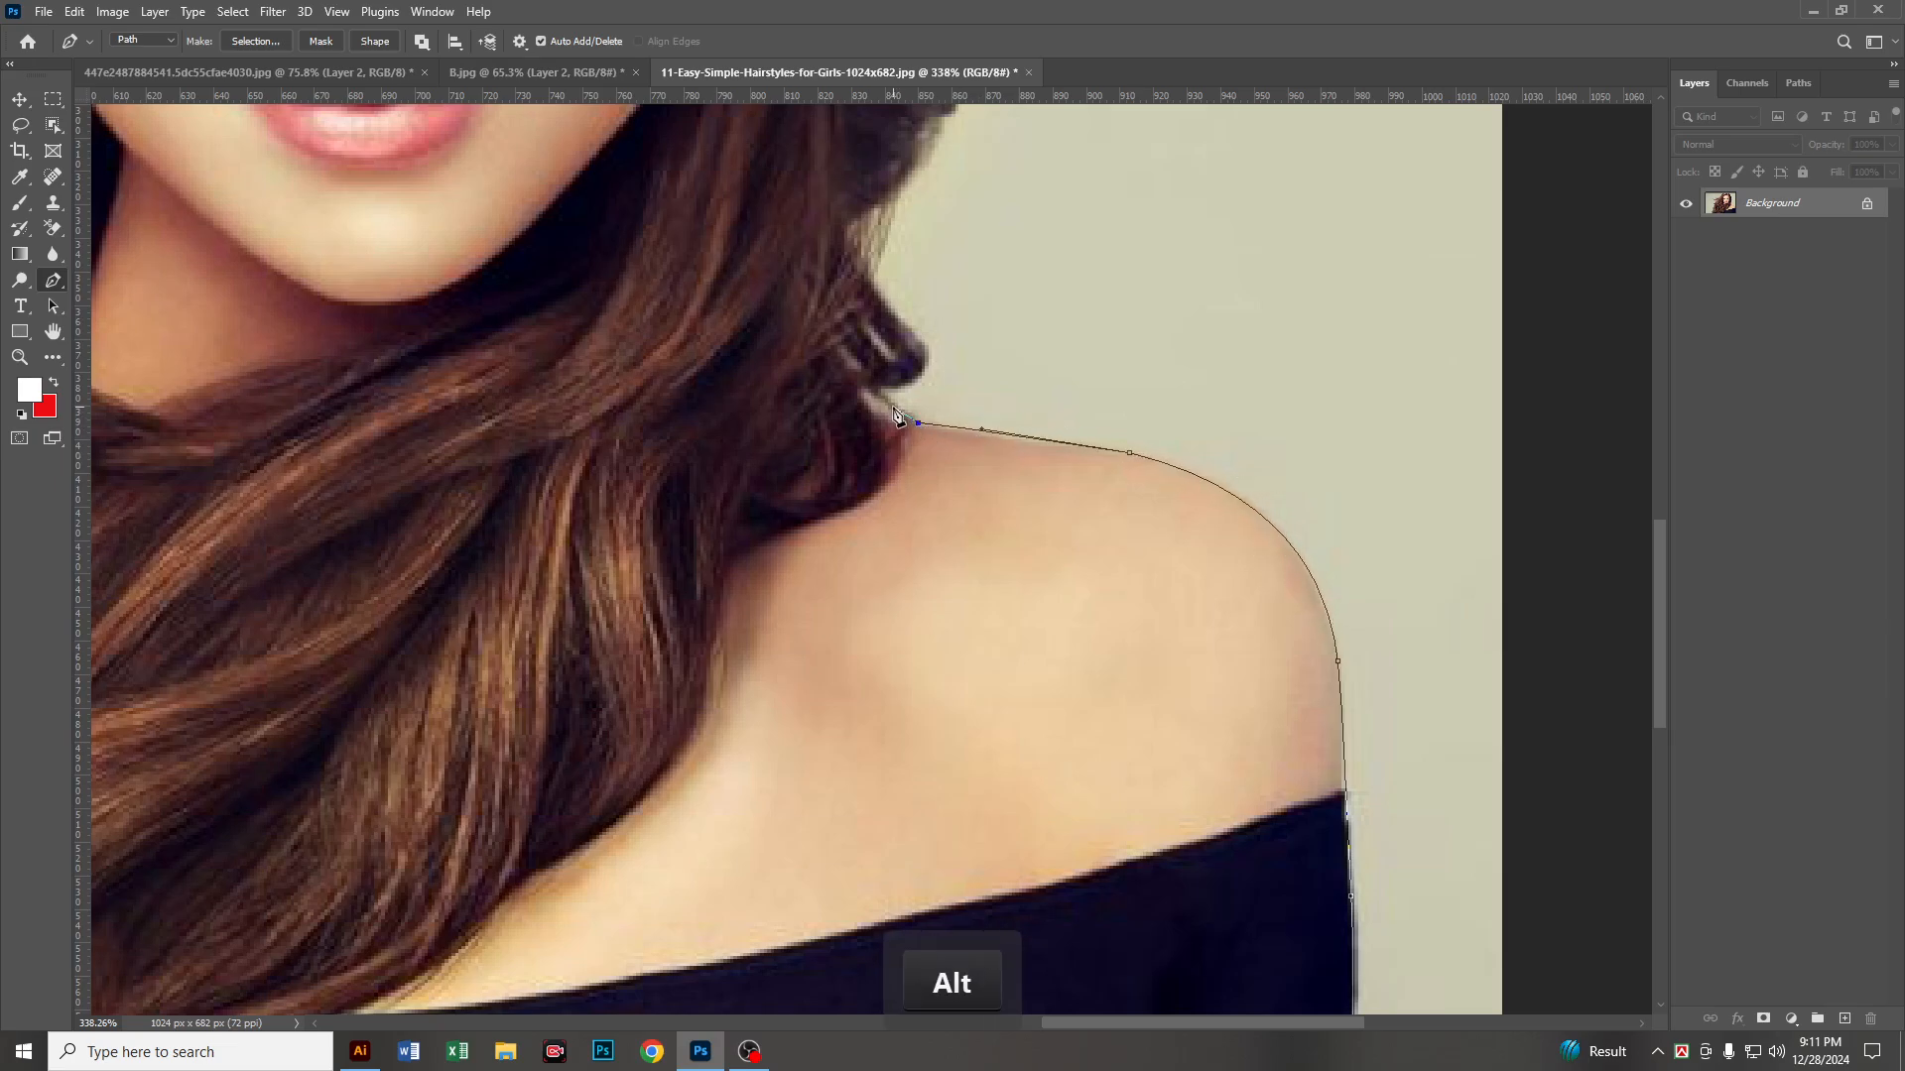
Step: Extend the path loosely outside the hair, from the shoulder up past the face to near the photo's upper edge
key(space)
drag(982, 330, 1093, 750)
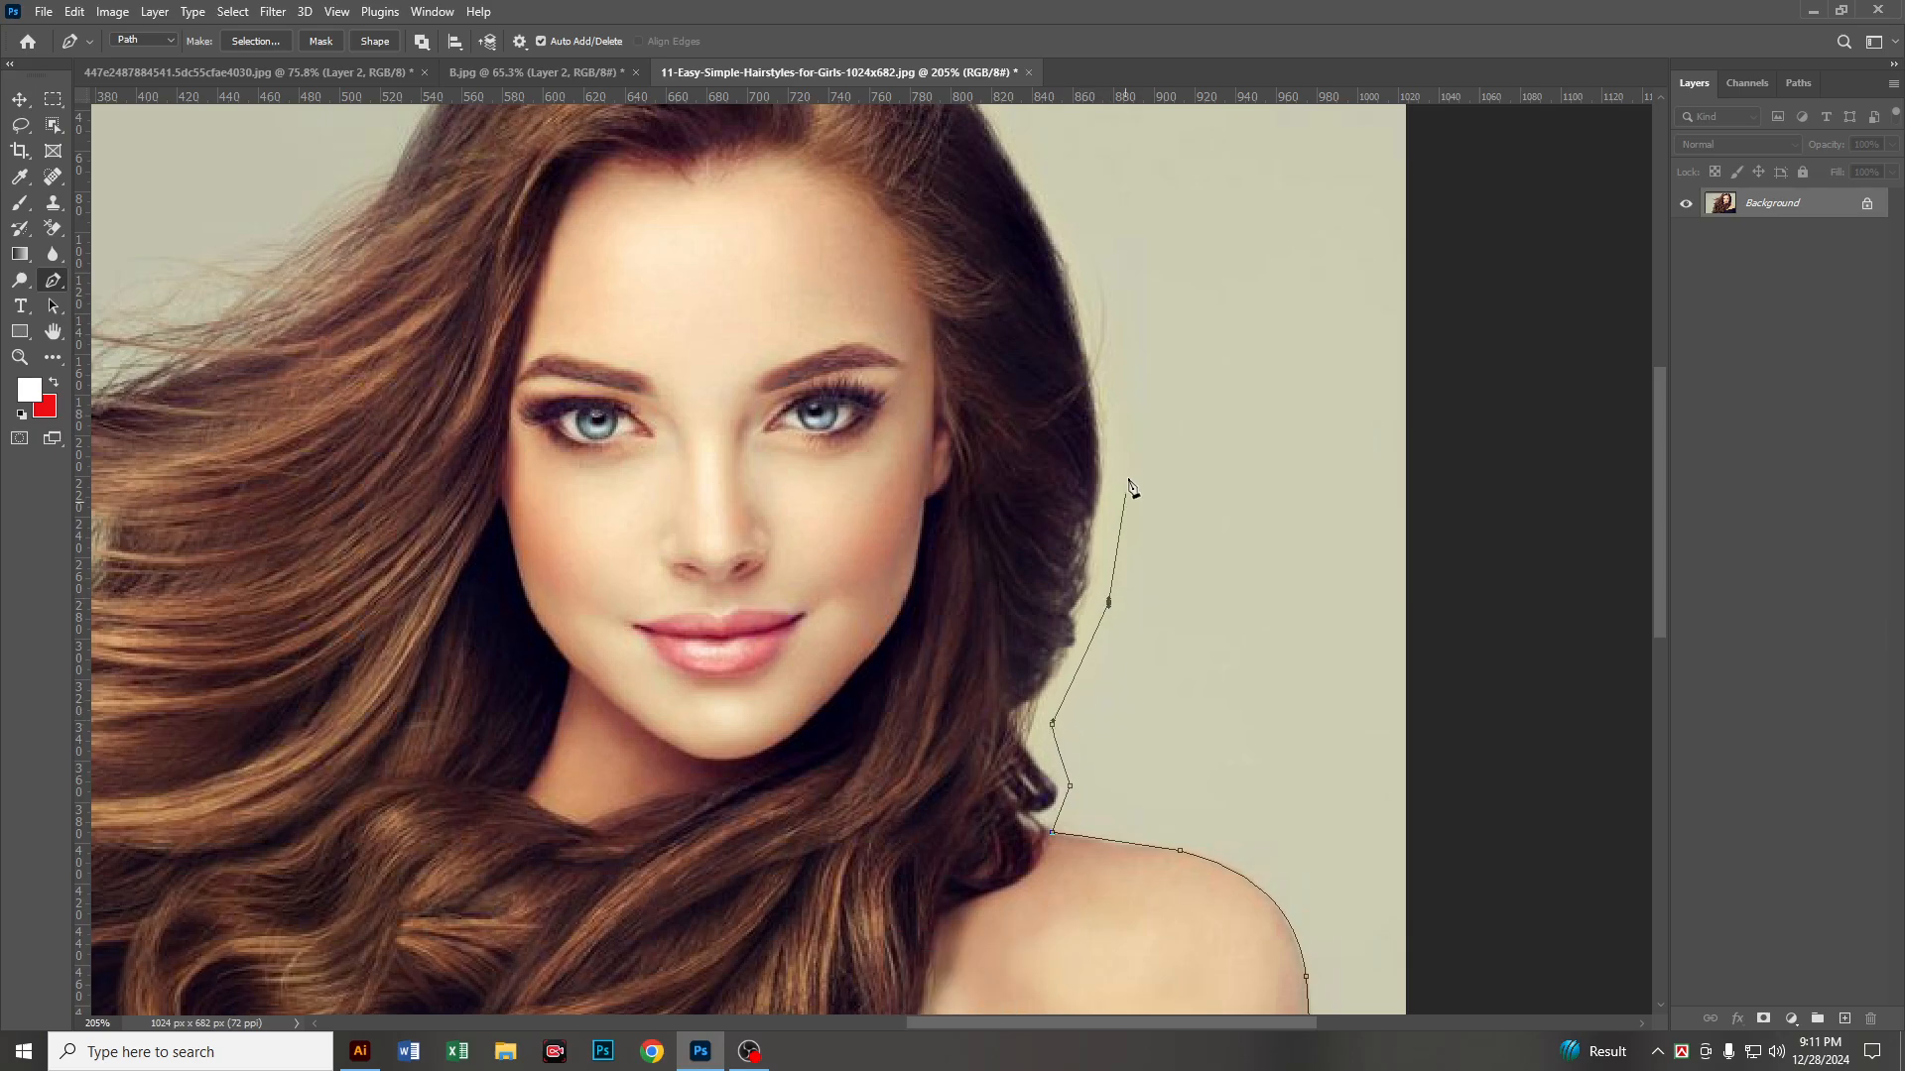
click(1131, 418)
key(space)
drag(1130, 321, 1387, 658)
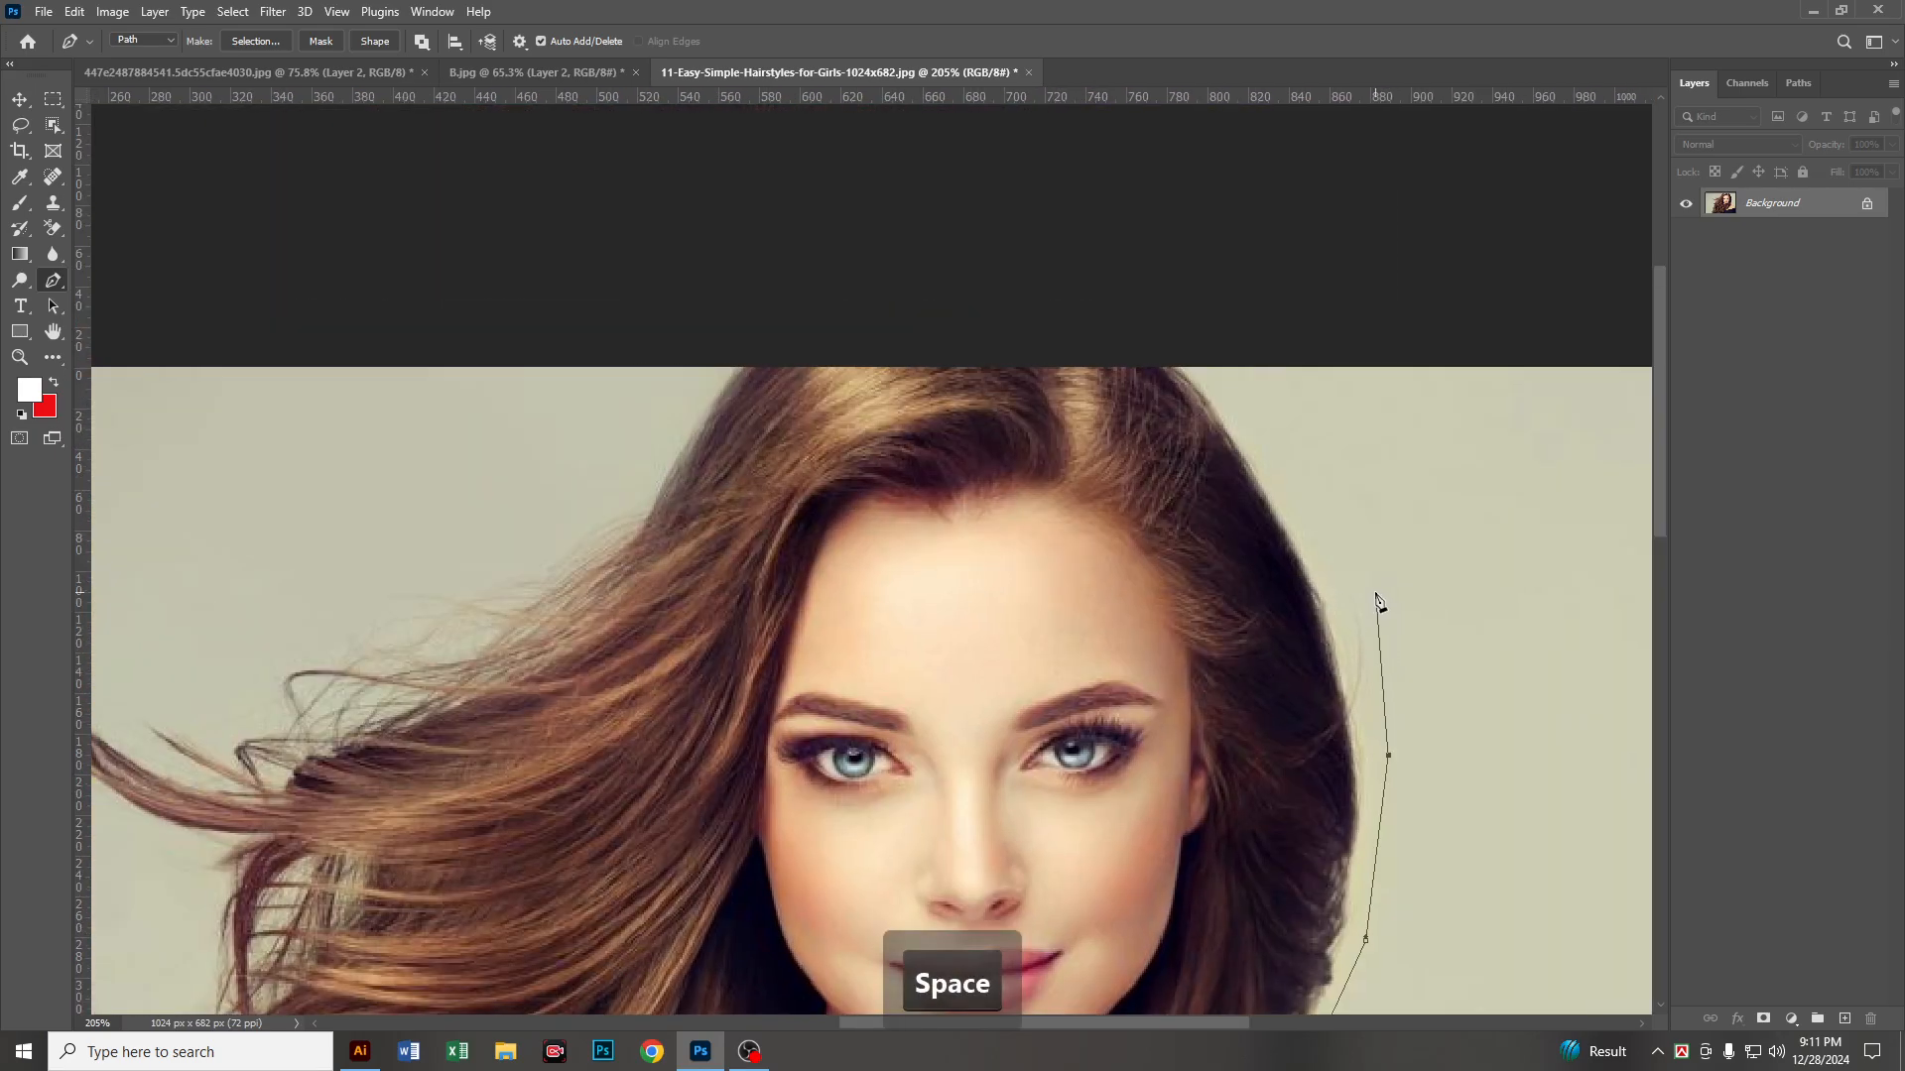
drag(1376, 592, 1384, 599)
click(1239, 382)
Step: Continue the path across the top of the head just outside the photo's upper edge and down outside the windblown hair
drag(1187, 347, 1151, 343)
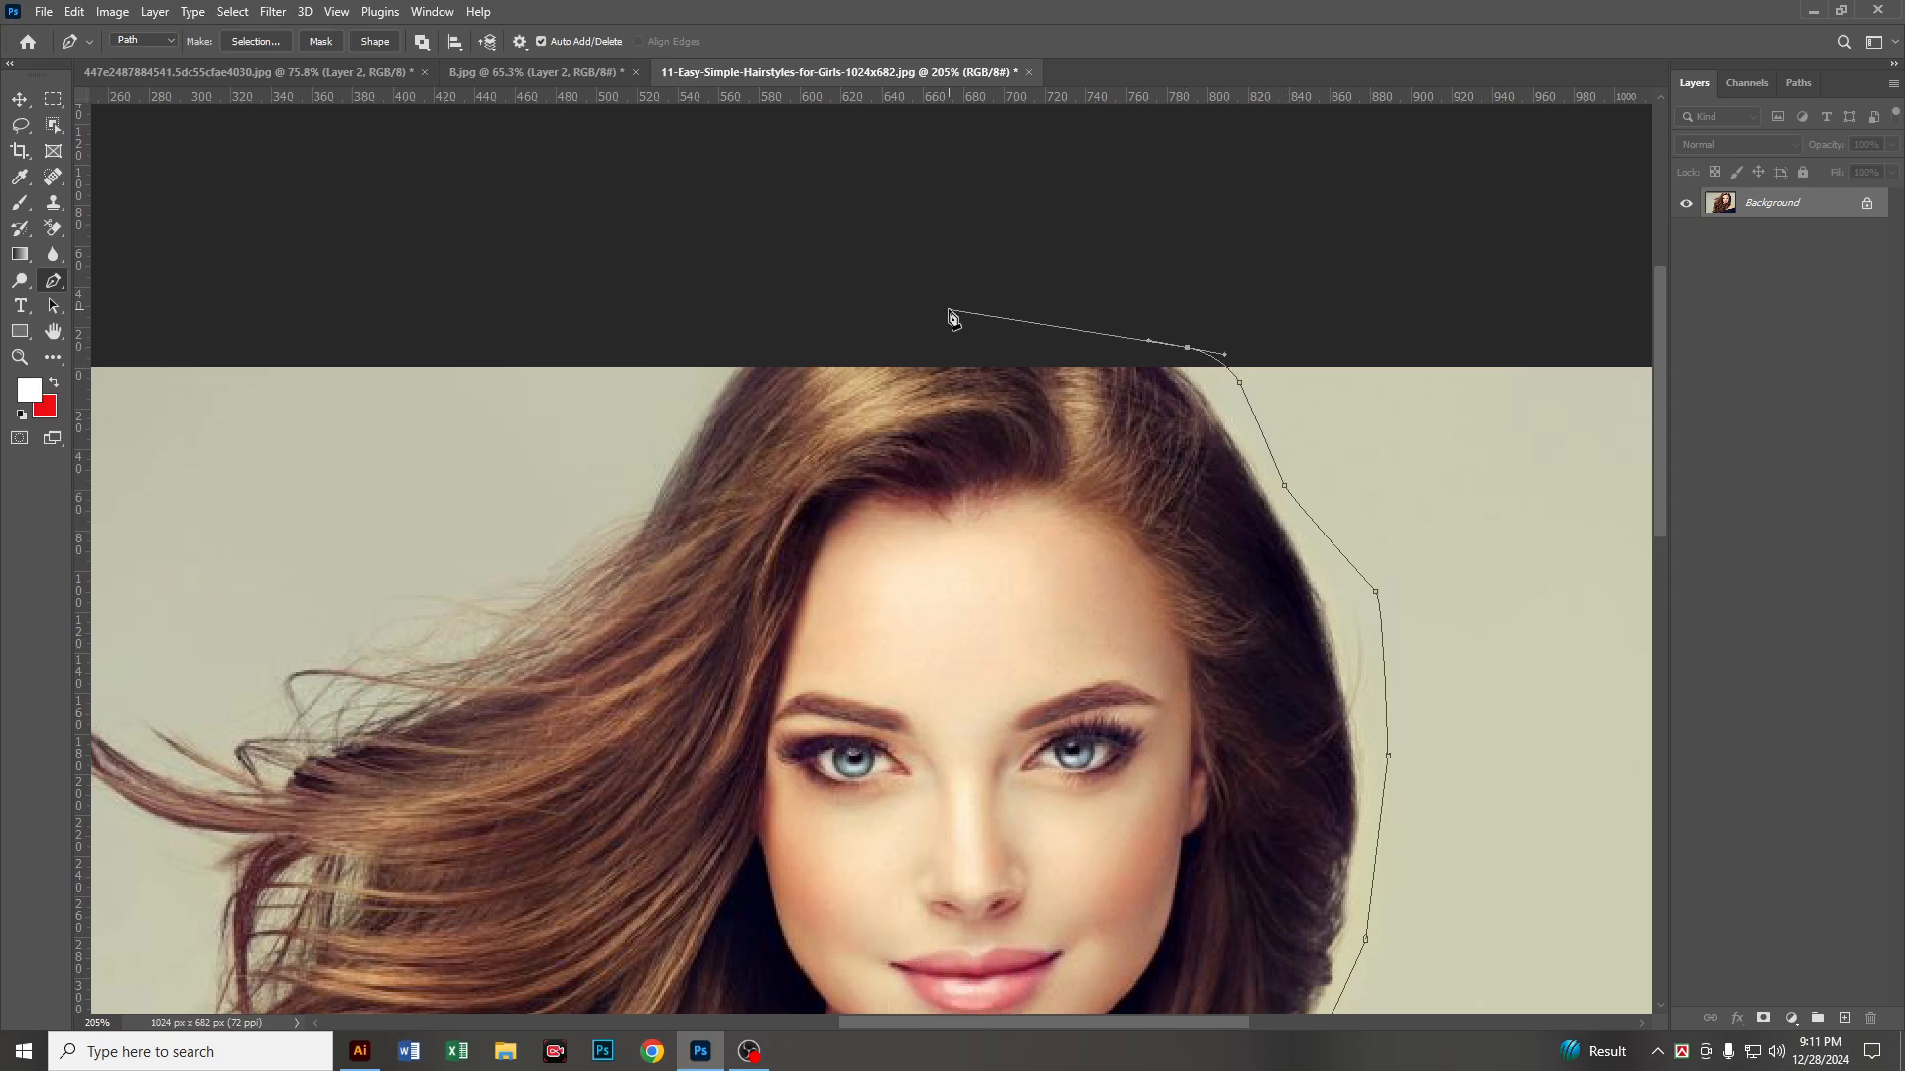
click(786, 333)
click(691, 387)
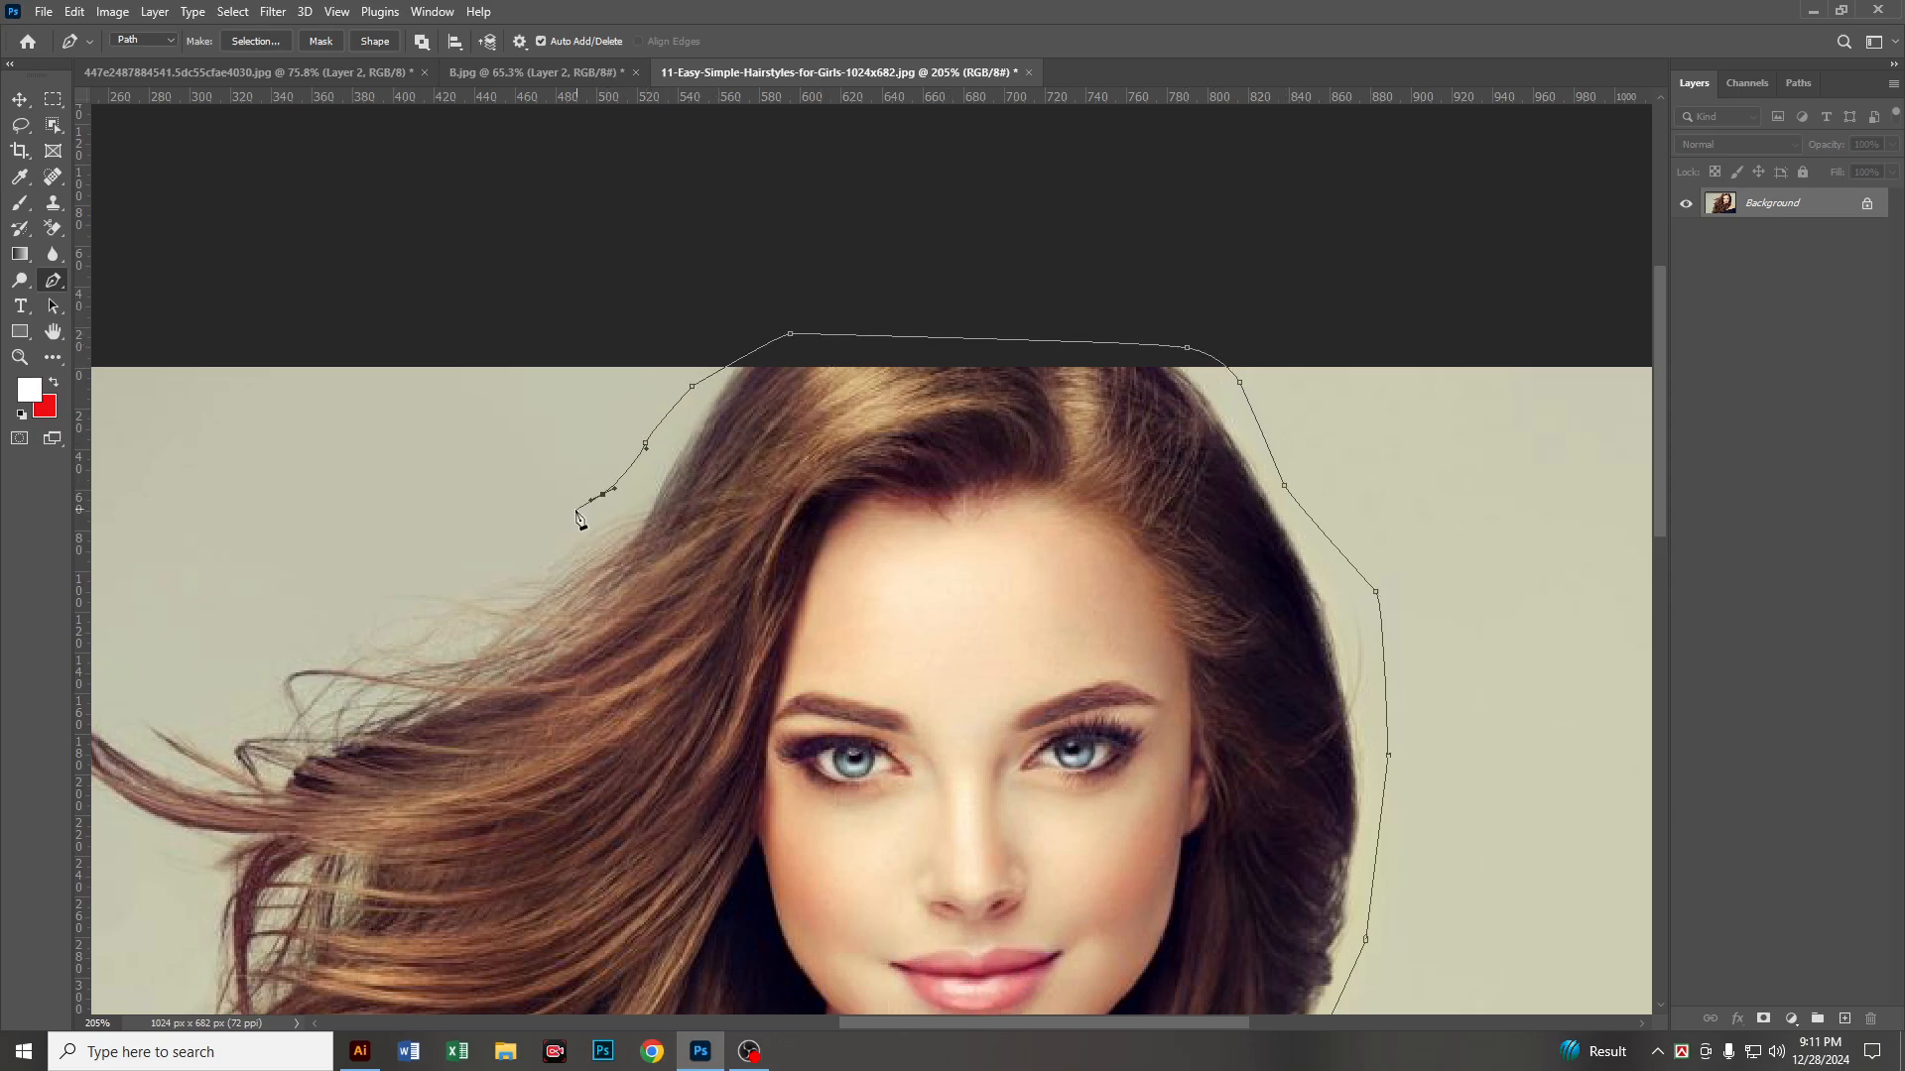
drag(527, 549, 545, 542)
key(space)
drag(429, 582, 1181, 352)
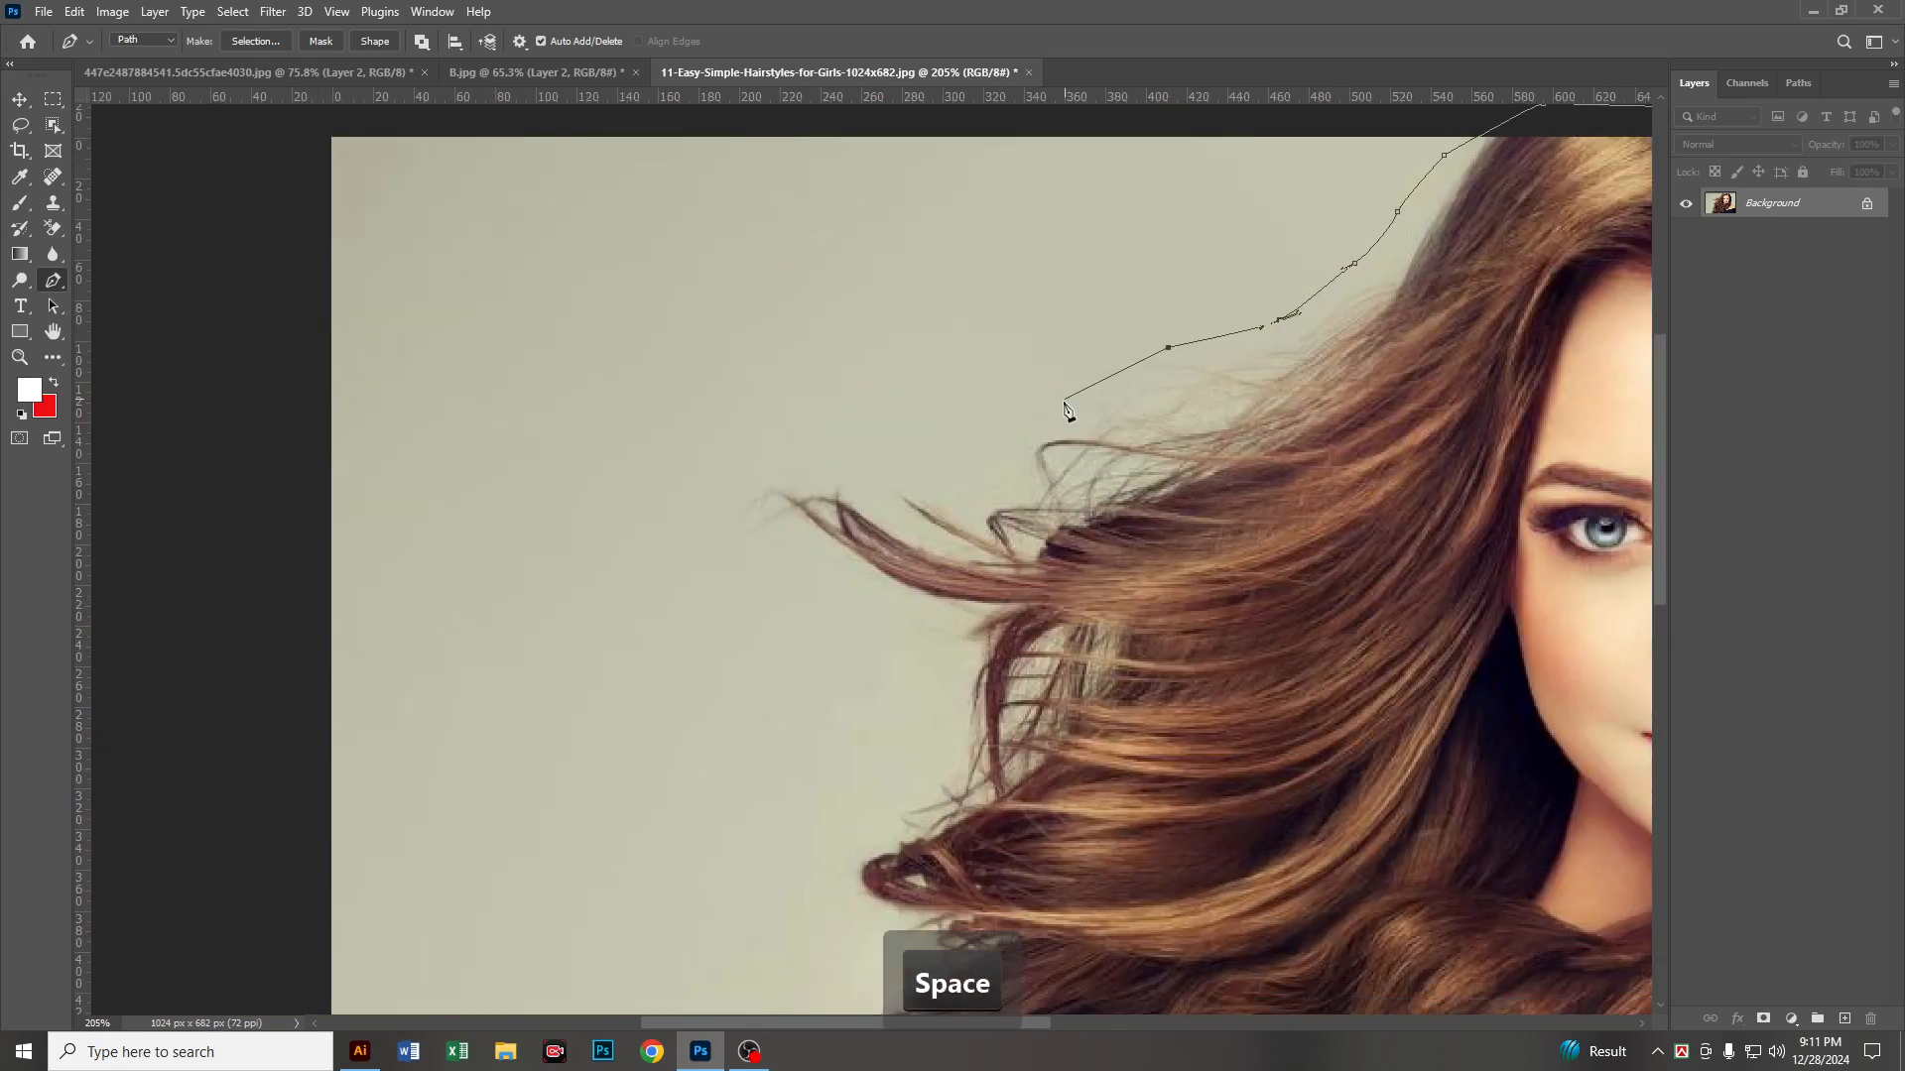
Step: Extend the path loosely around the tips of the longest flying hair strands and back in beneath them
click(995, 459)
click(890, 465)
click(822, 469)
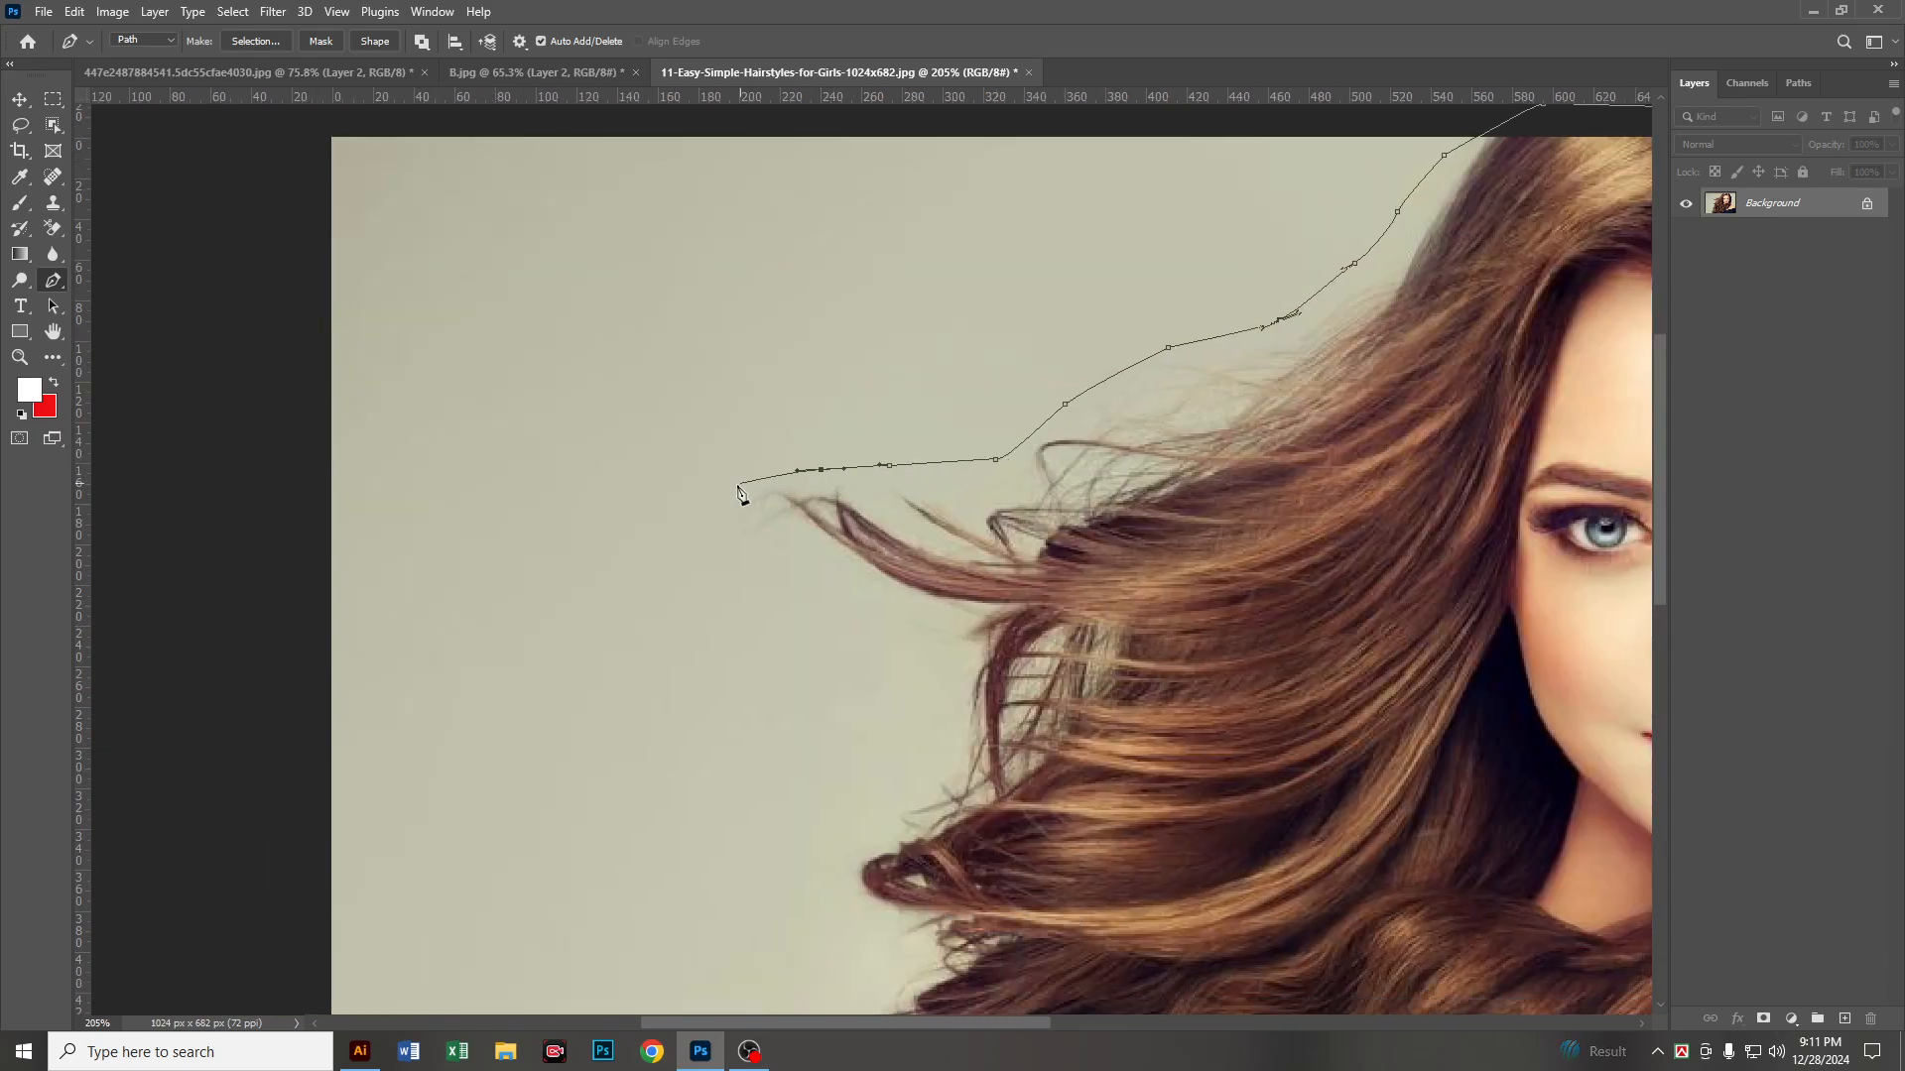
drag(742, 483, 732, 490)
click(729, 558)
click(946, 698)
Step: Trace the path loosely down the outer side of the hair, around the protruding curl and the locks below it
key(space)
drag(943, 727, 1158, 239)
click(1155, 266)
click(1105, 303)
click(1033, 380)
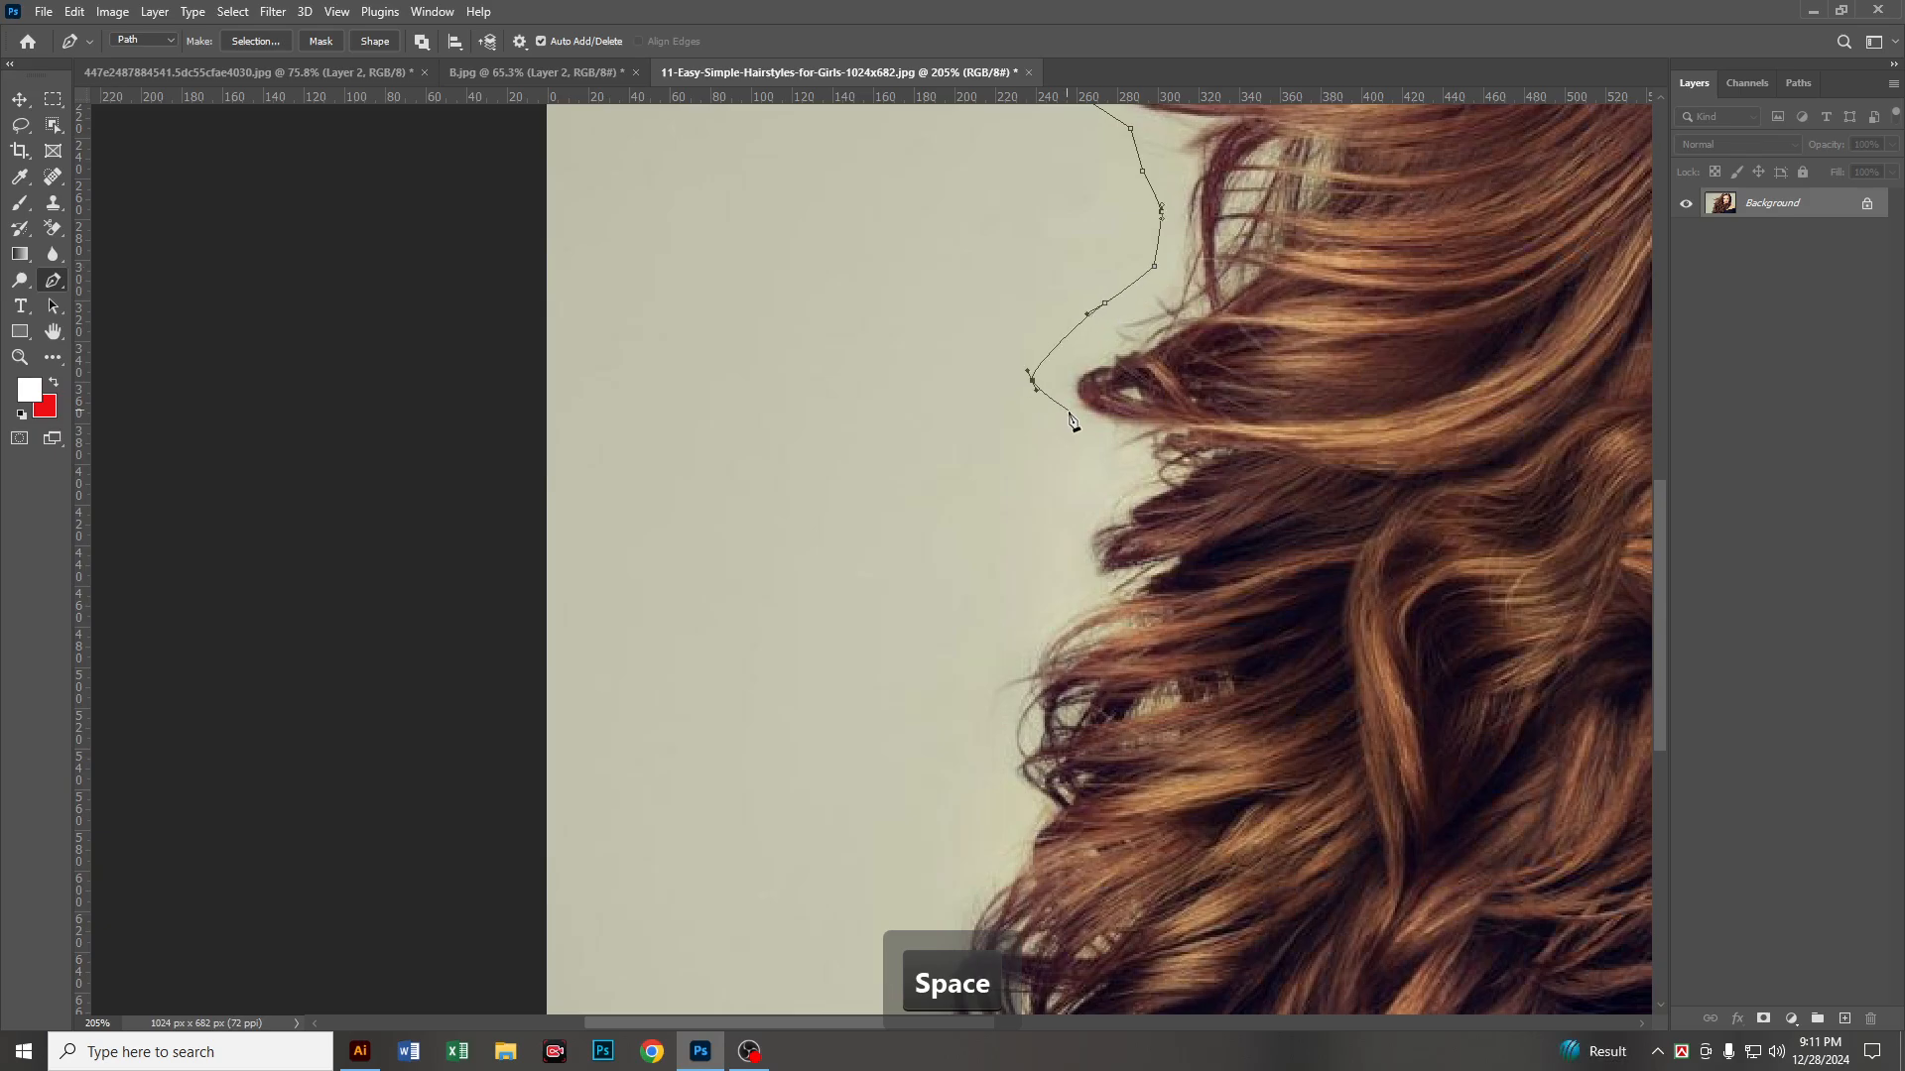
click(1091, 433)
click(1089, 496)
click(1060, 587)
drag(1002, 636, 981, 666)
Step: Carry the path past the lowest curls to the photo's lower edge and close it at the starting point by the sleeve
key(space)
drag(986, 655, 1136, 113)
click(1116, 238)
click(1136, 280)
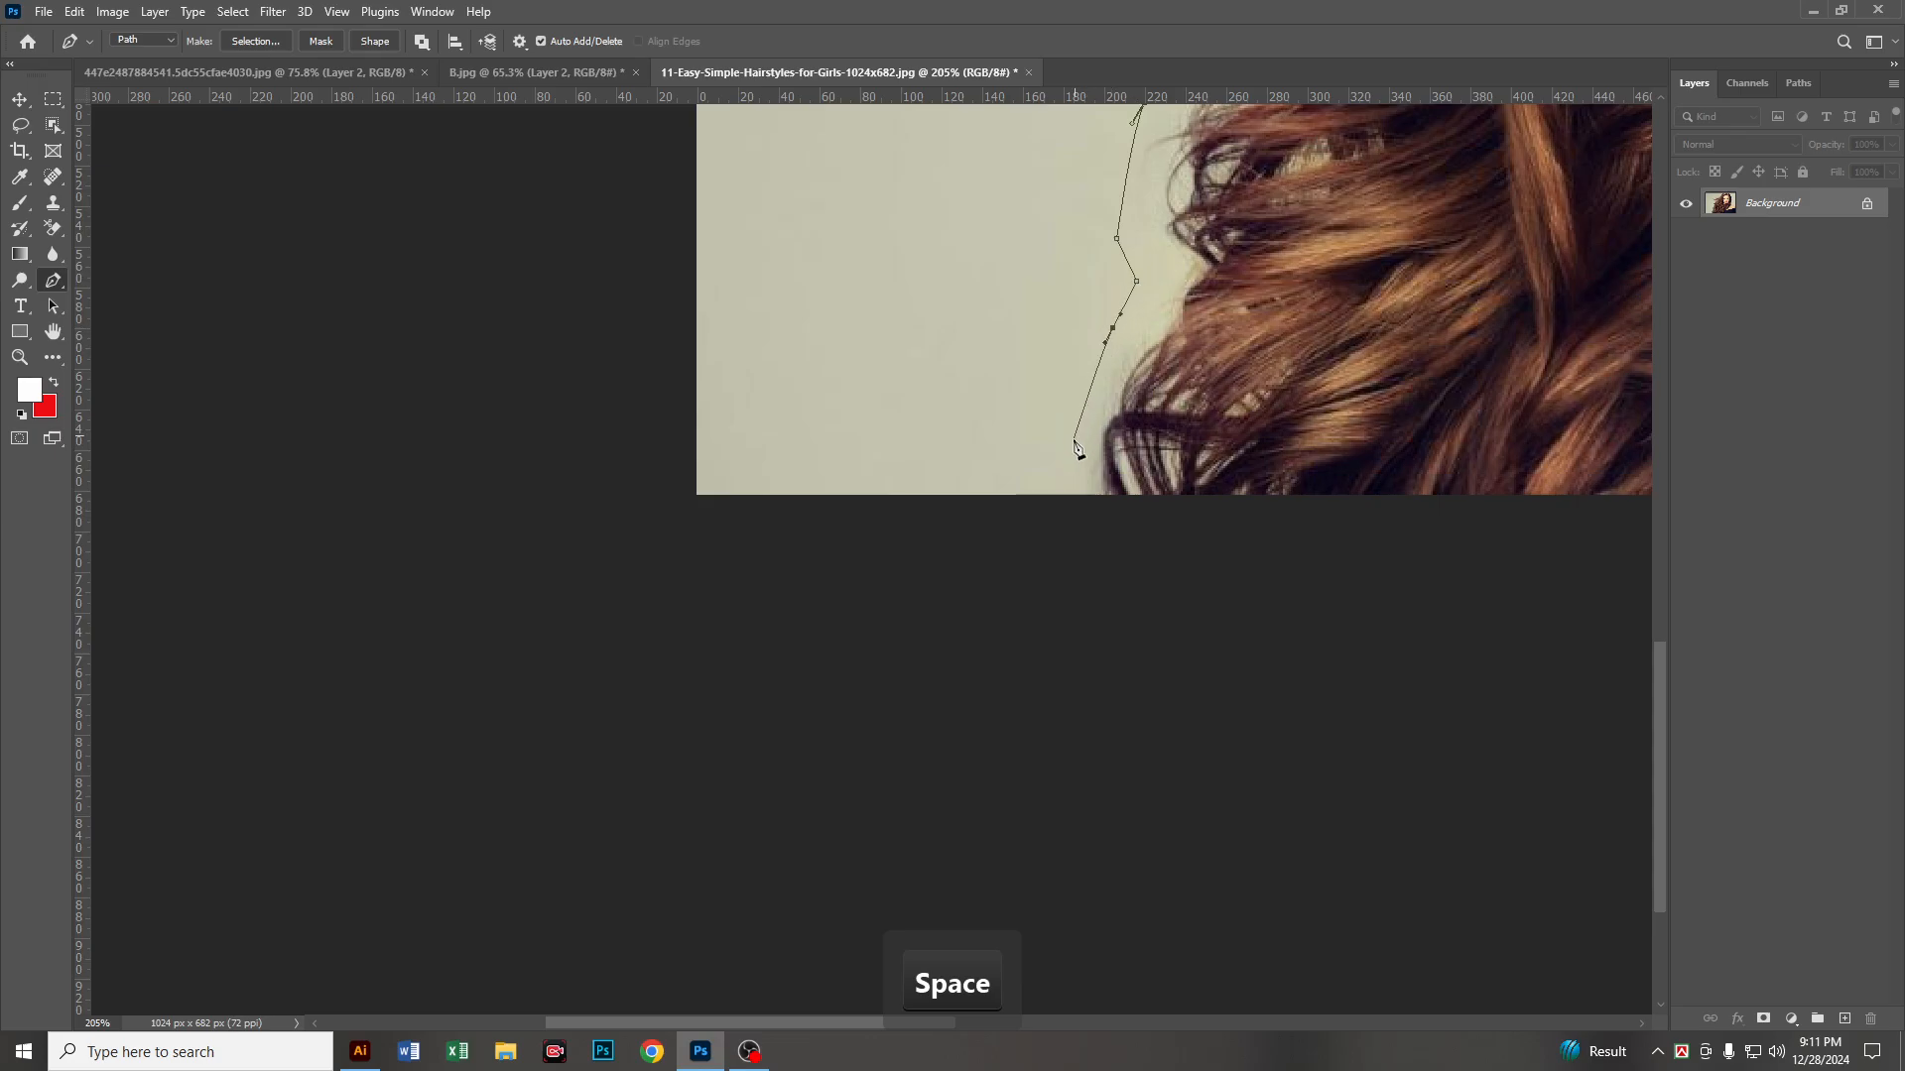
click(1072, 503)
key(space)
drag(1592, 438, 519, 434)
key(space)
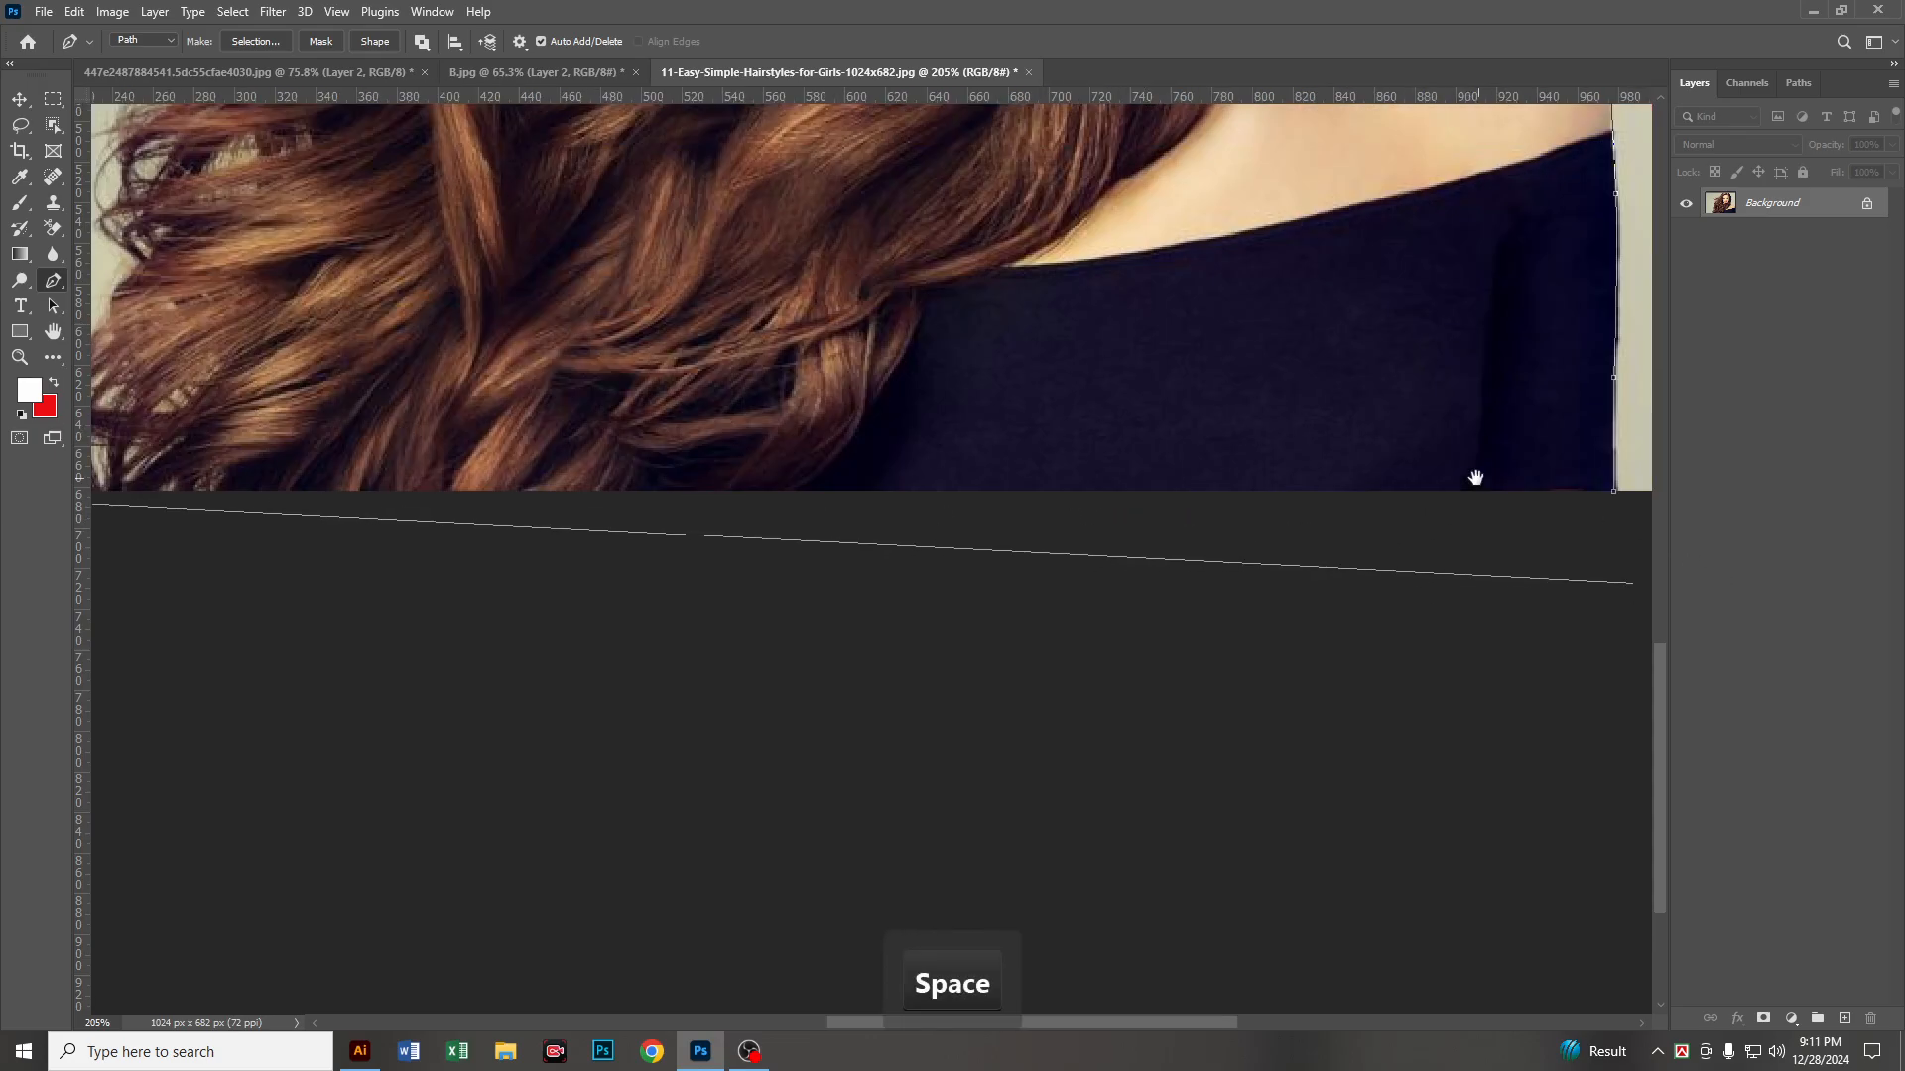
drag(1476, 478, 1244, 517)
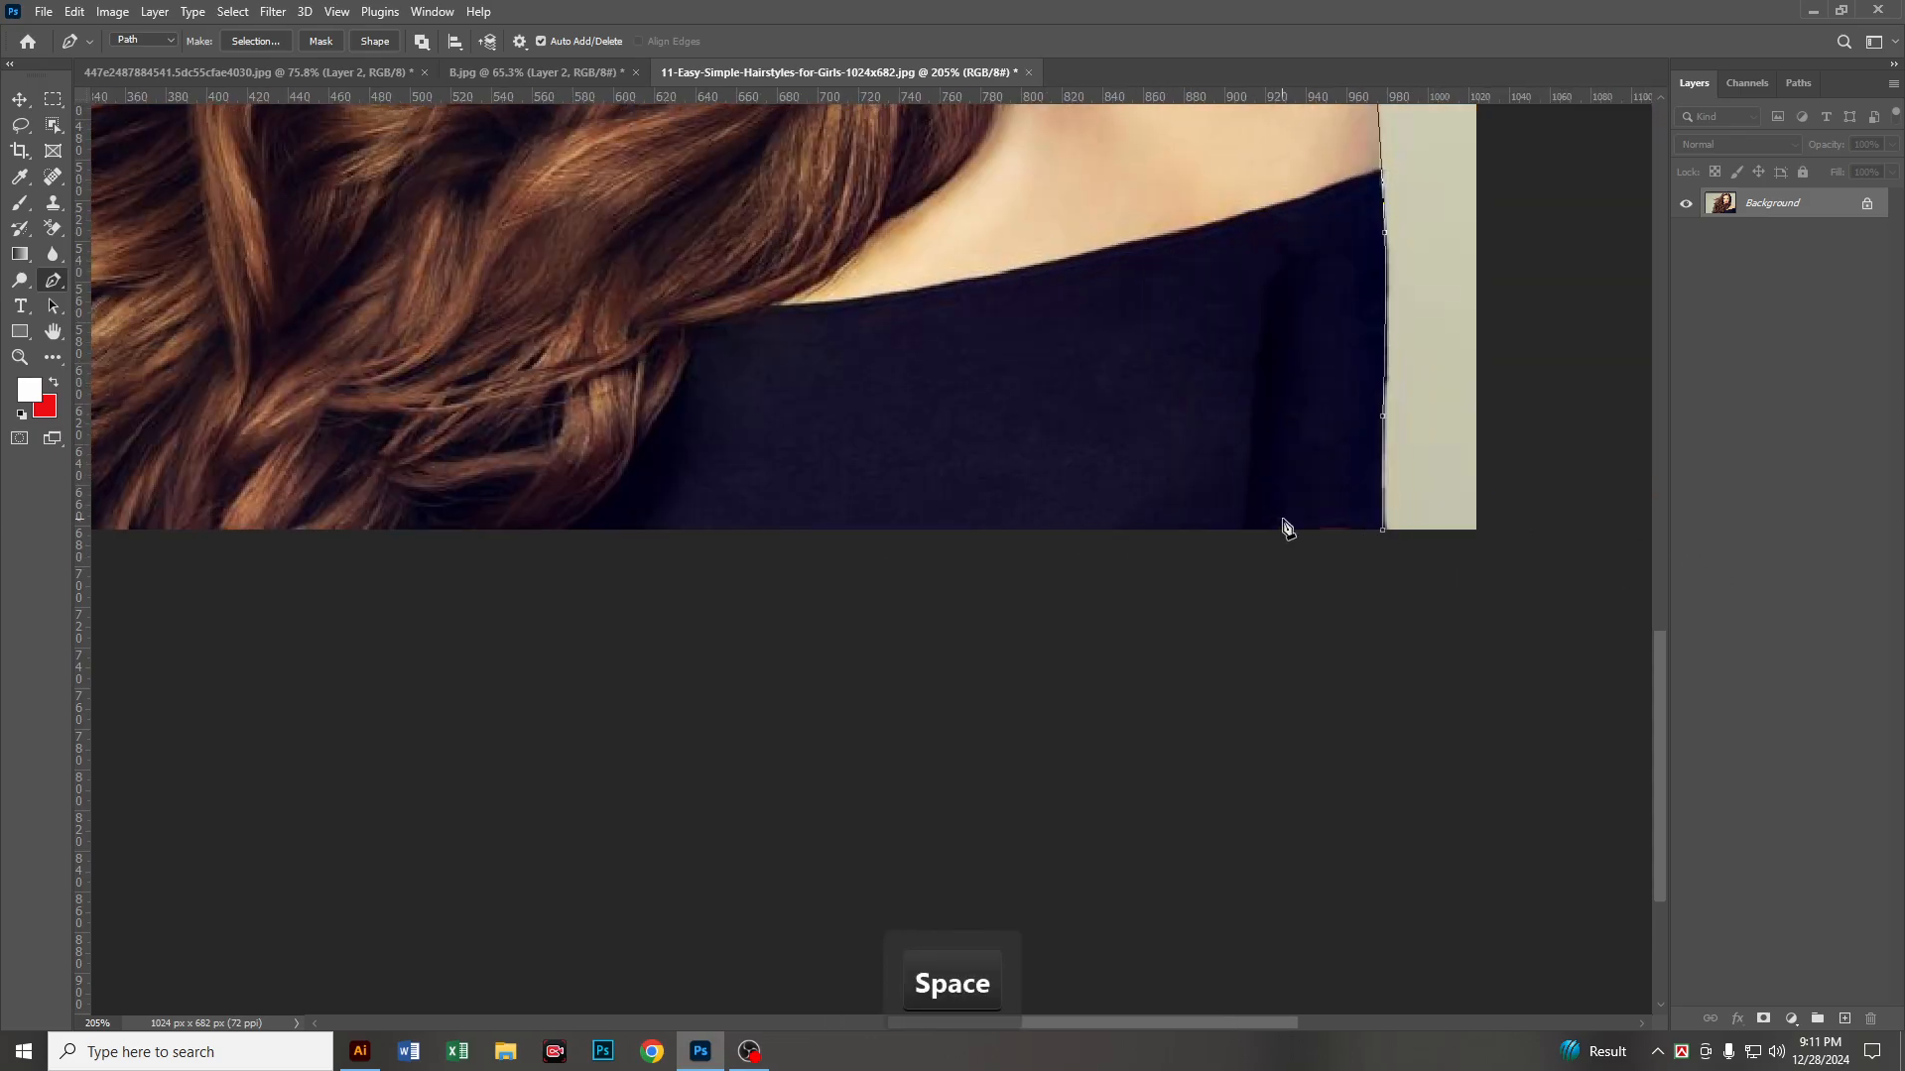
click(1384, 532)
Step: Convert the closed path to a selection feathered by 1 pixel and copy the woman to a new layer
scroll(1152, 497, down, 5)
key(space)
drag(1155, 283, 1237, 688)
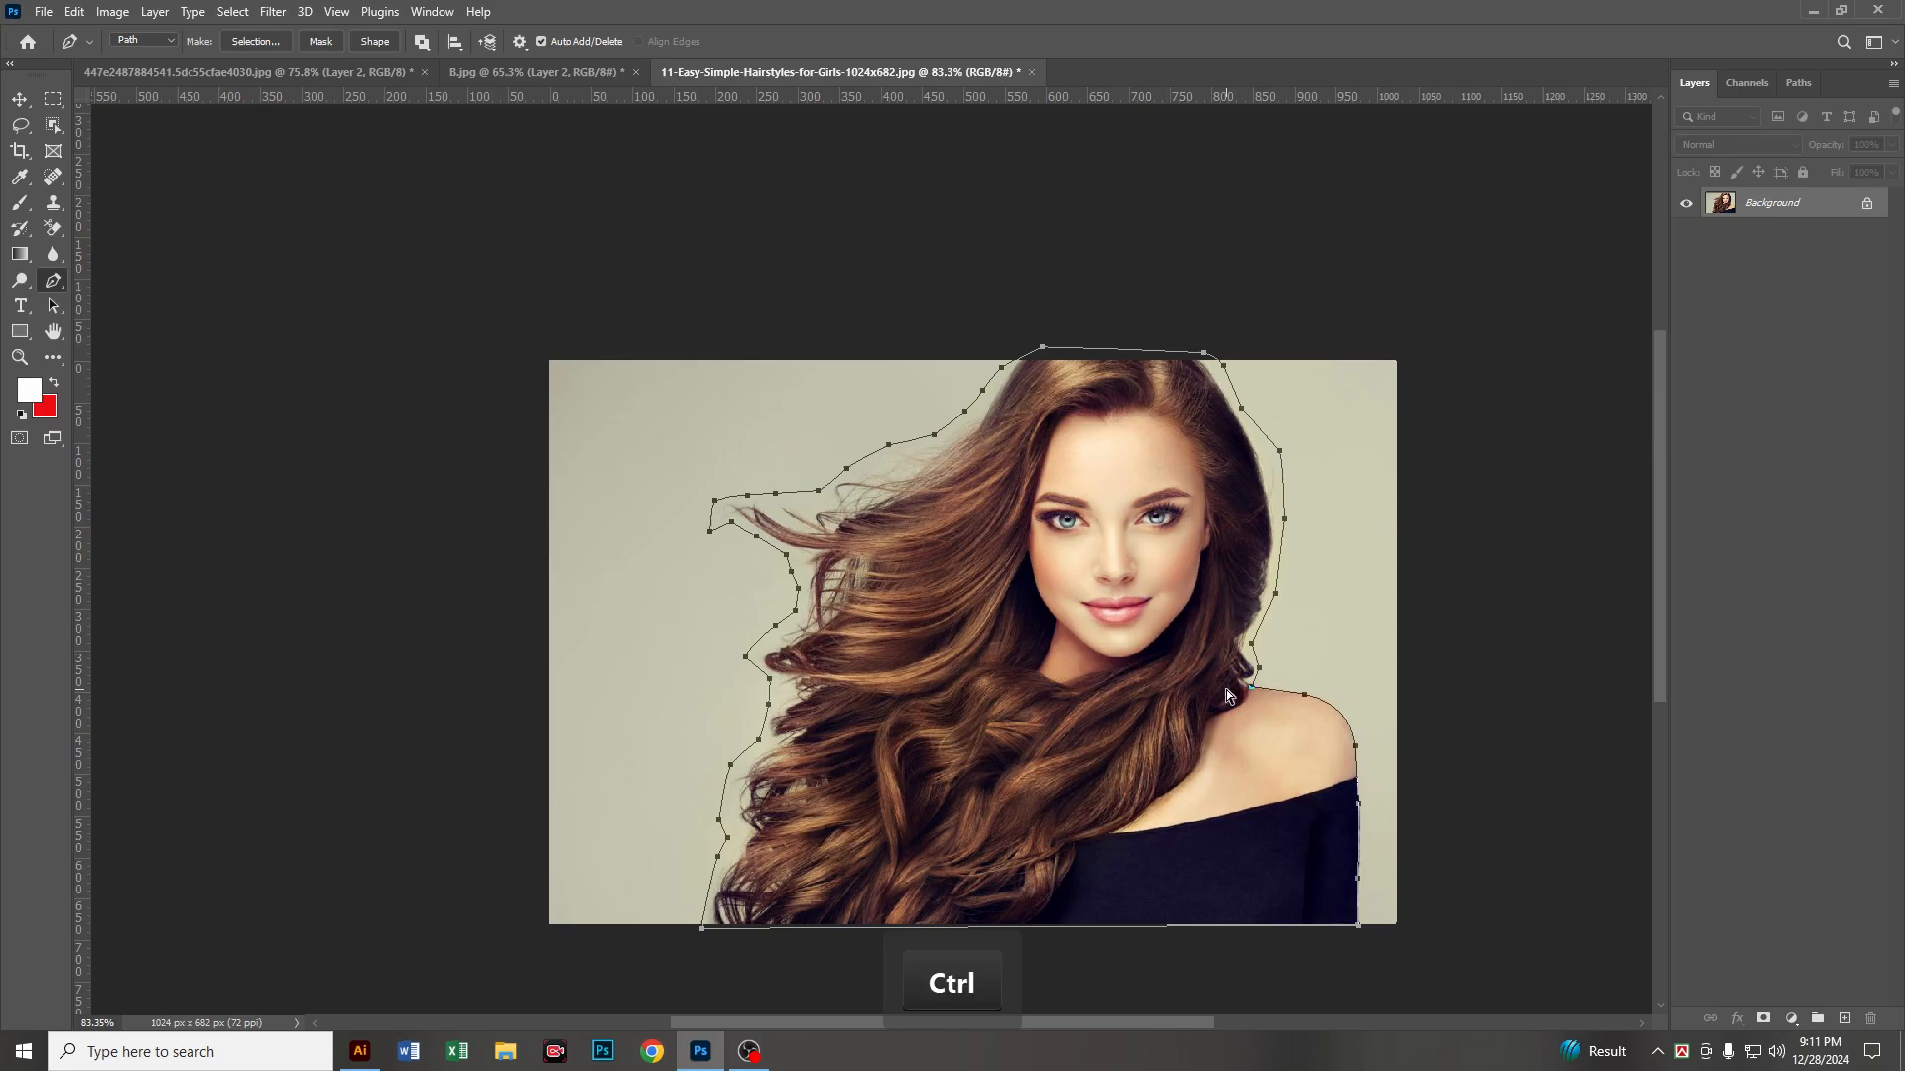
key(ctrl+Return)
key(shift+F6)
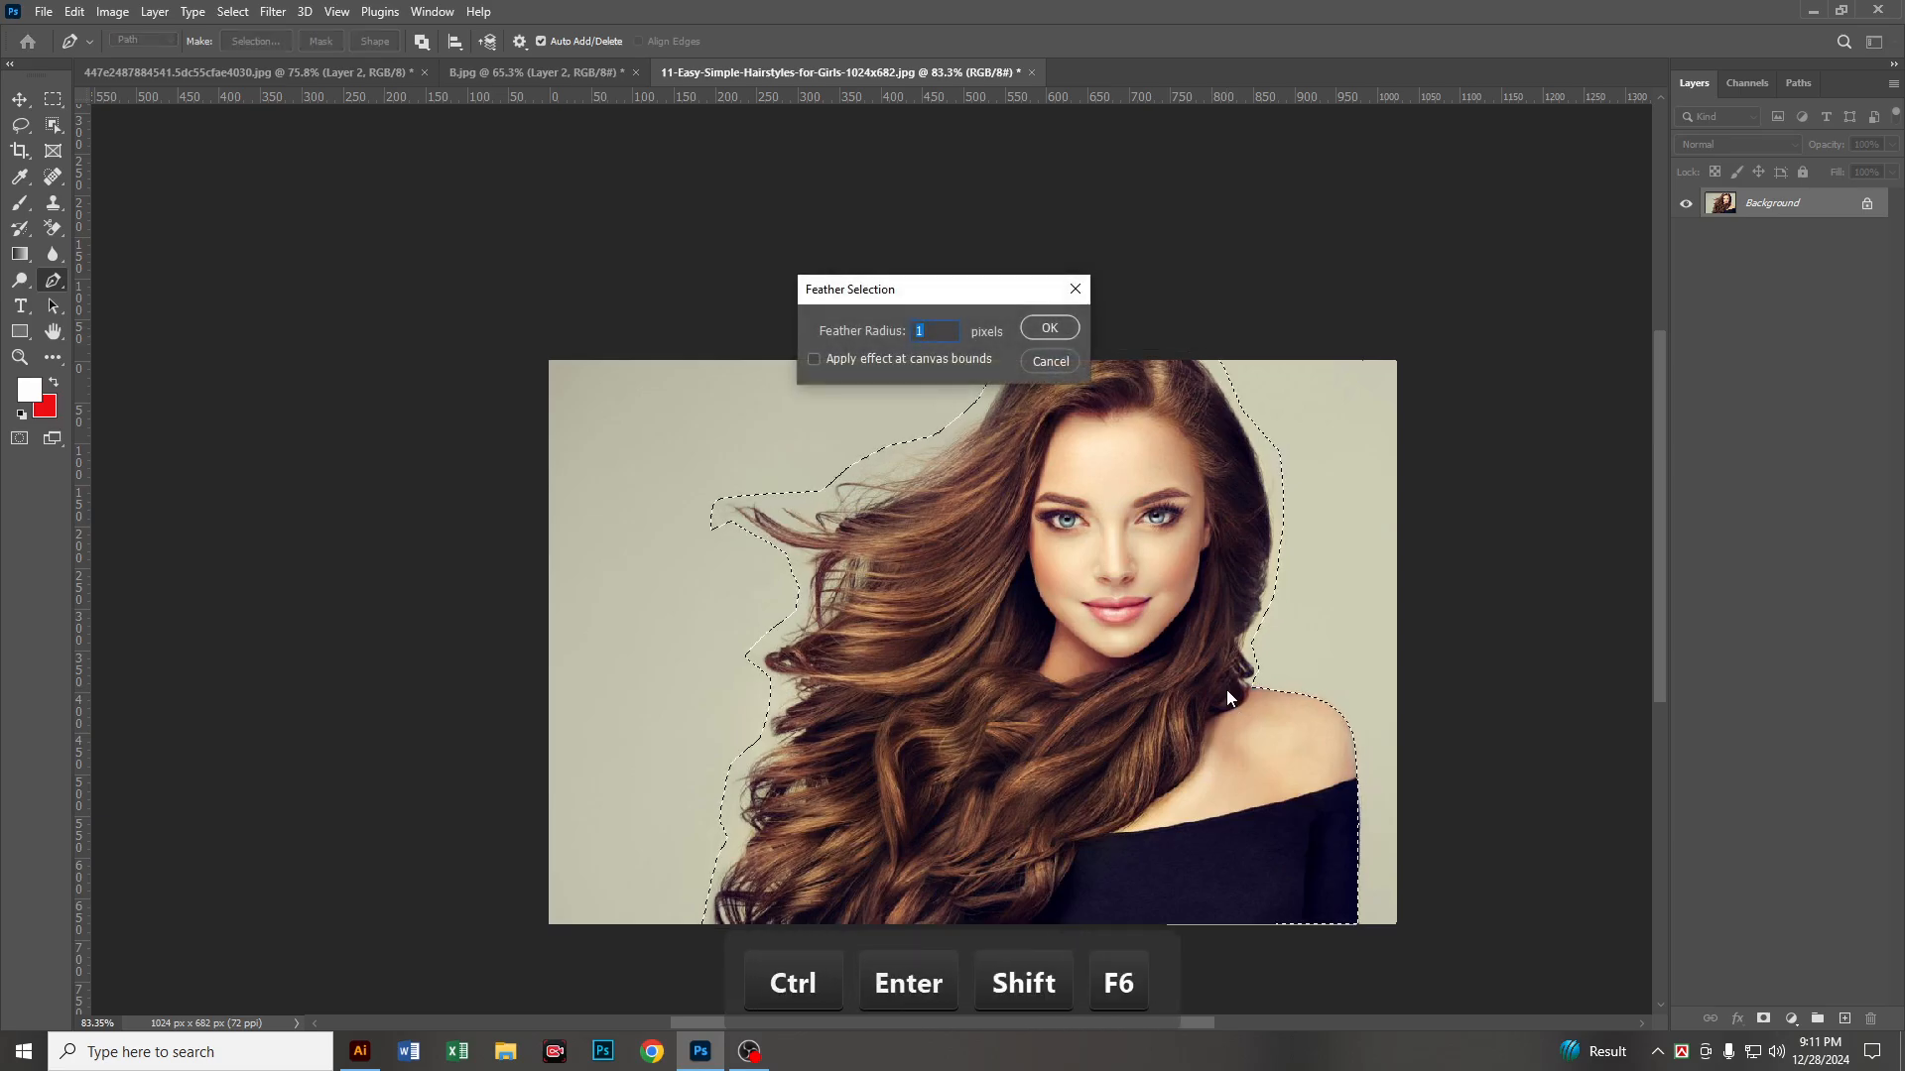
key(Return)
key(ctrl+j)
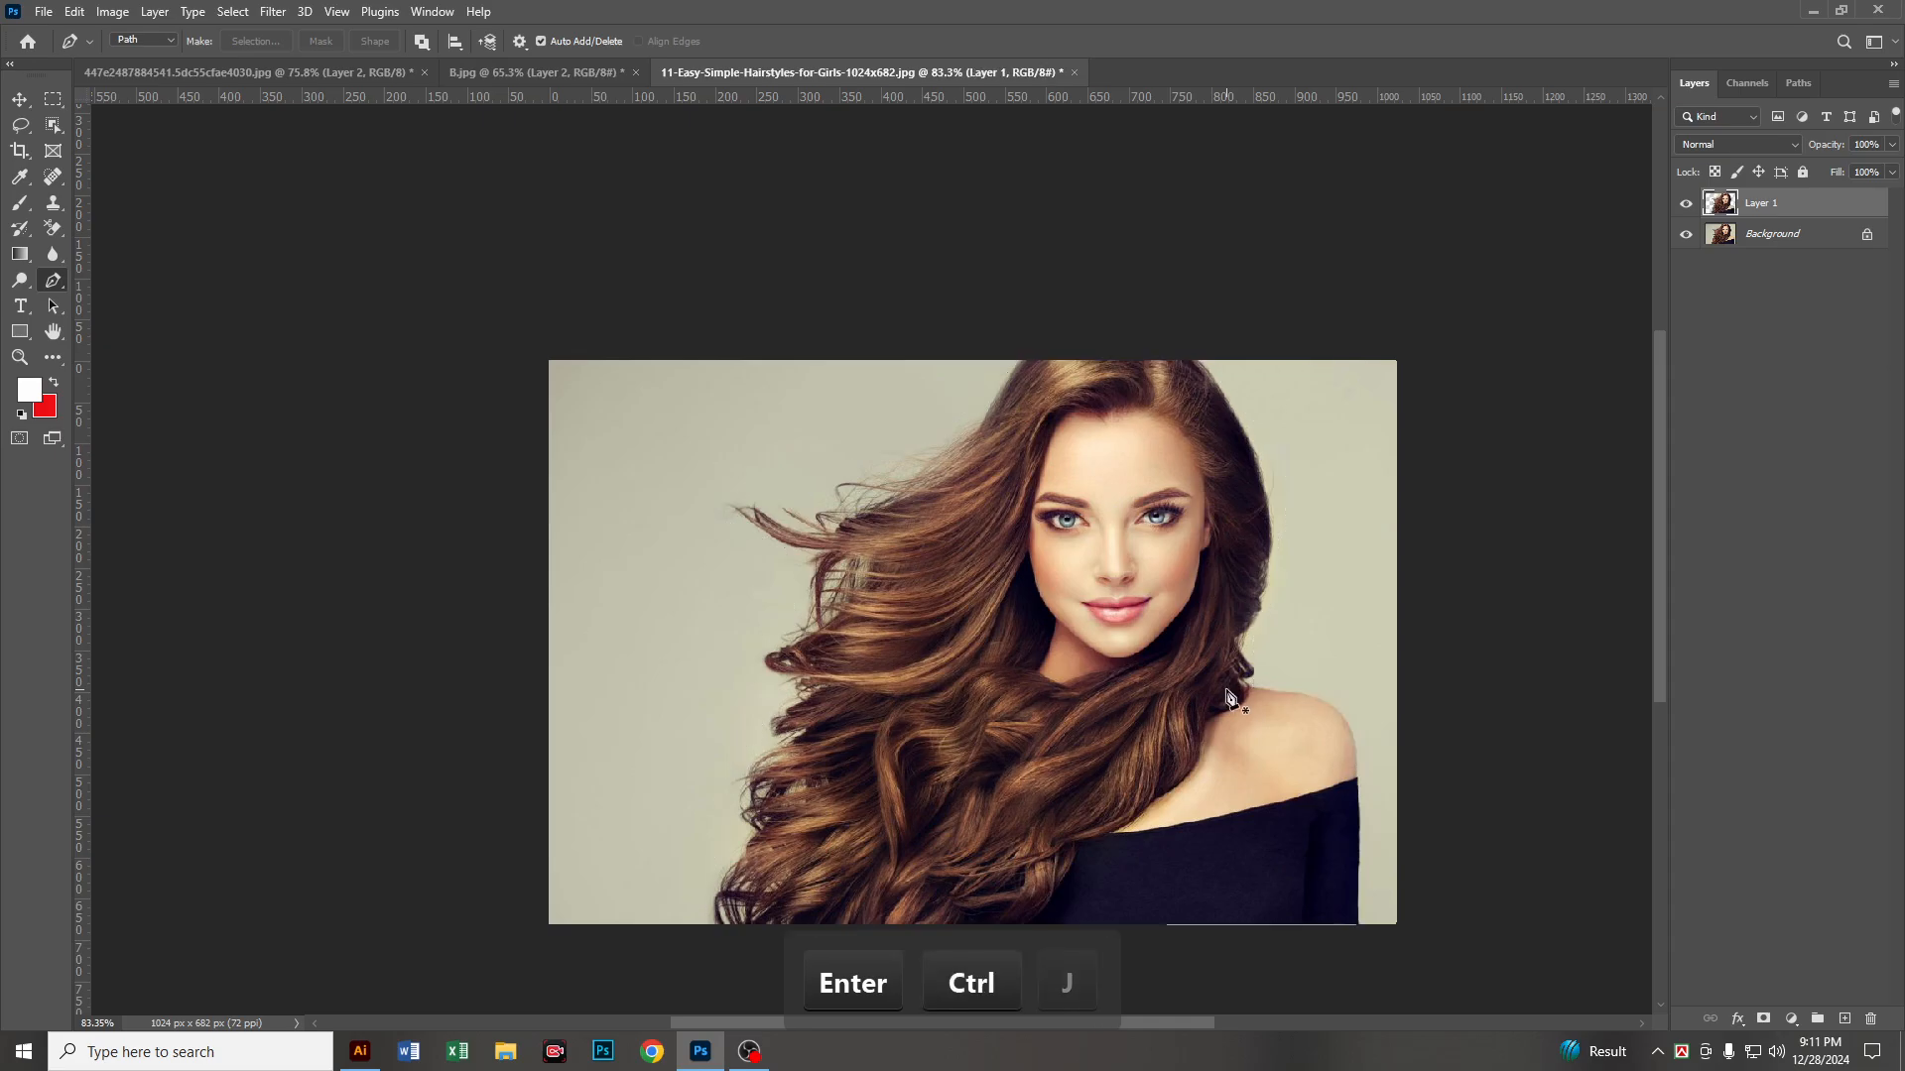
Step: Add a layer directly above Background and fill it with bright blue 06c7ff as the background color
click(1801, 238)
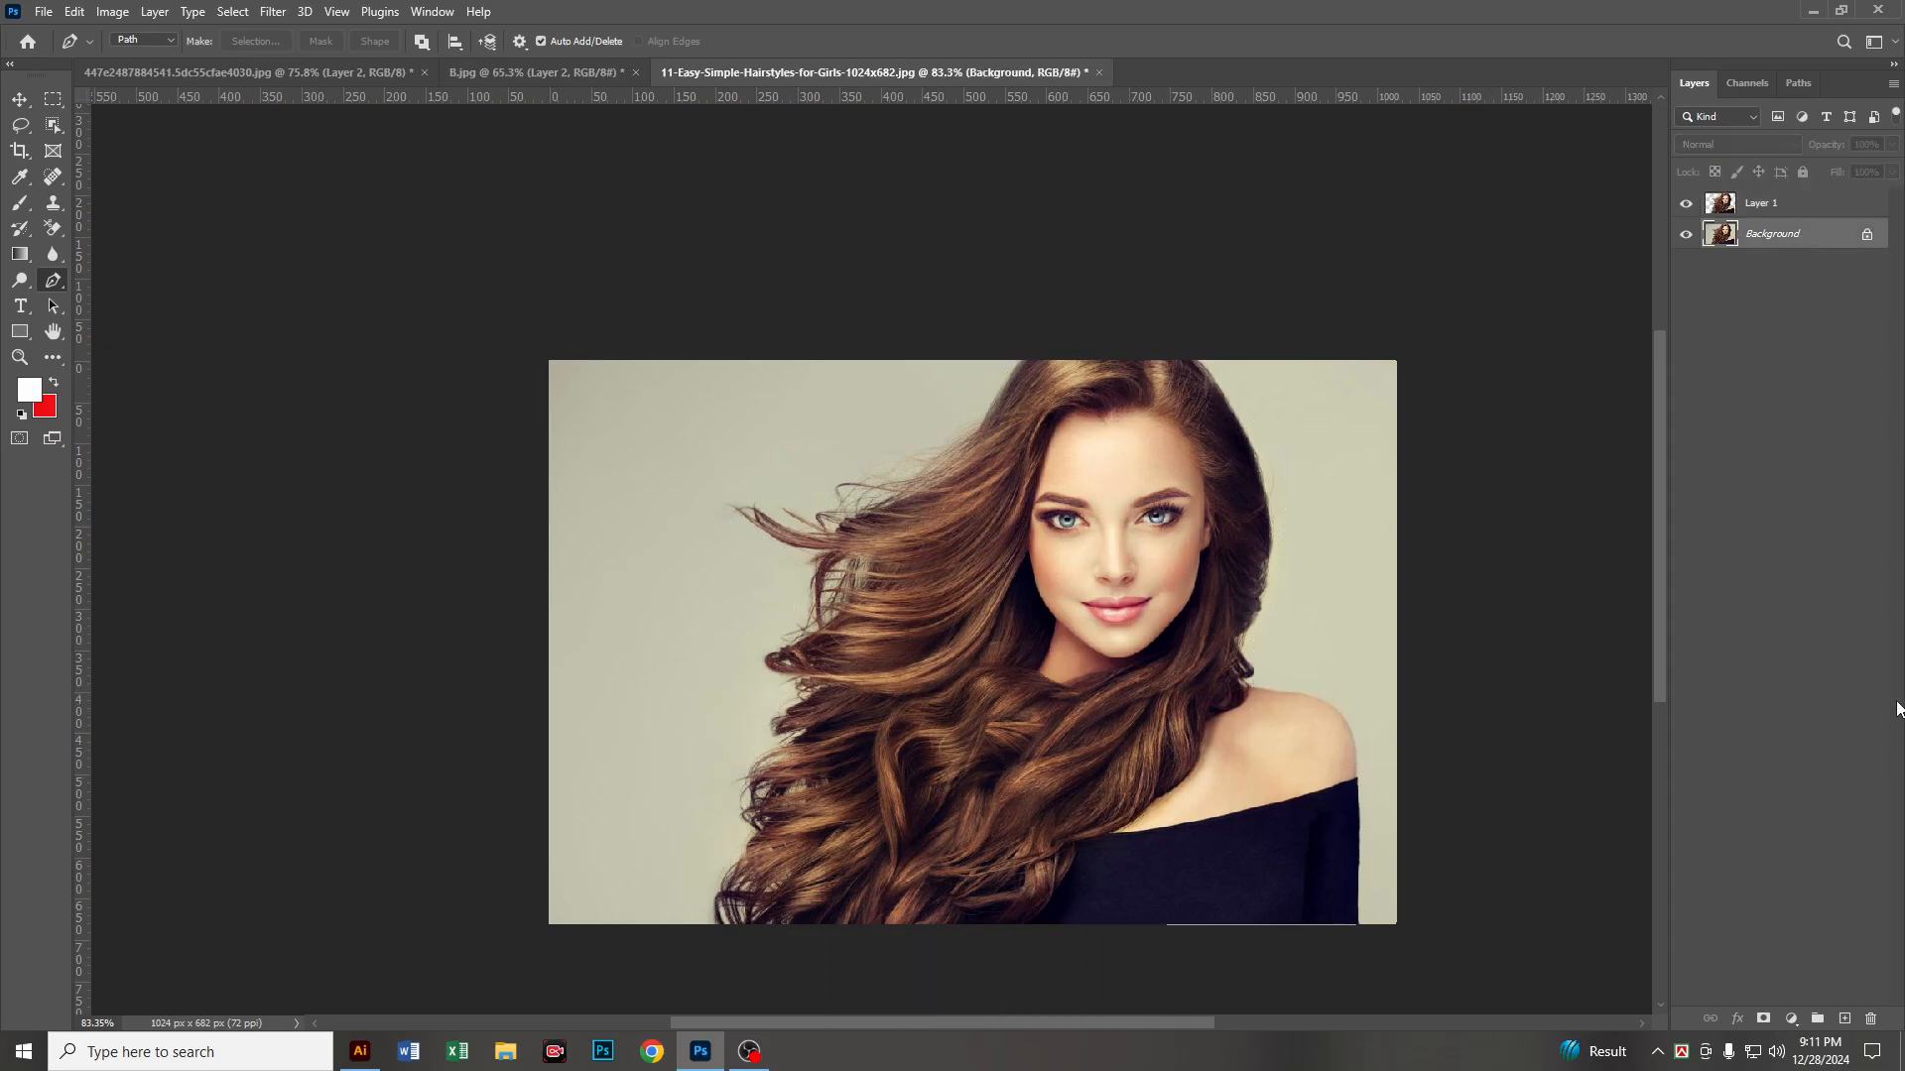
click(1846, 1019)
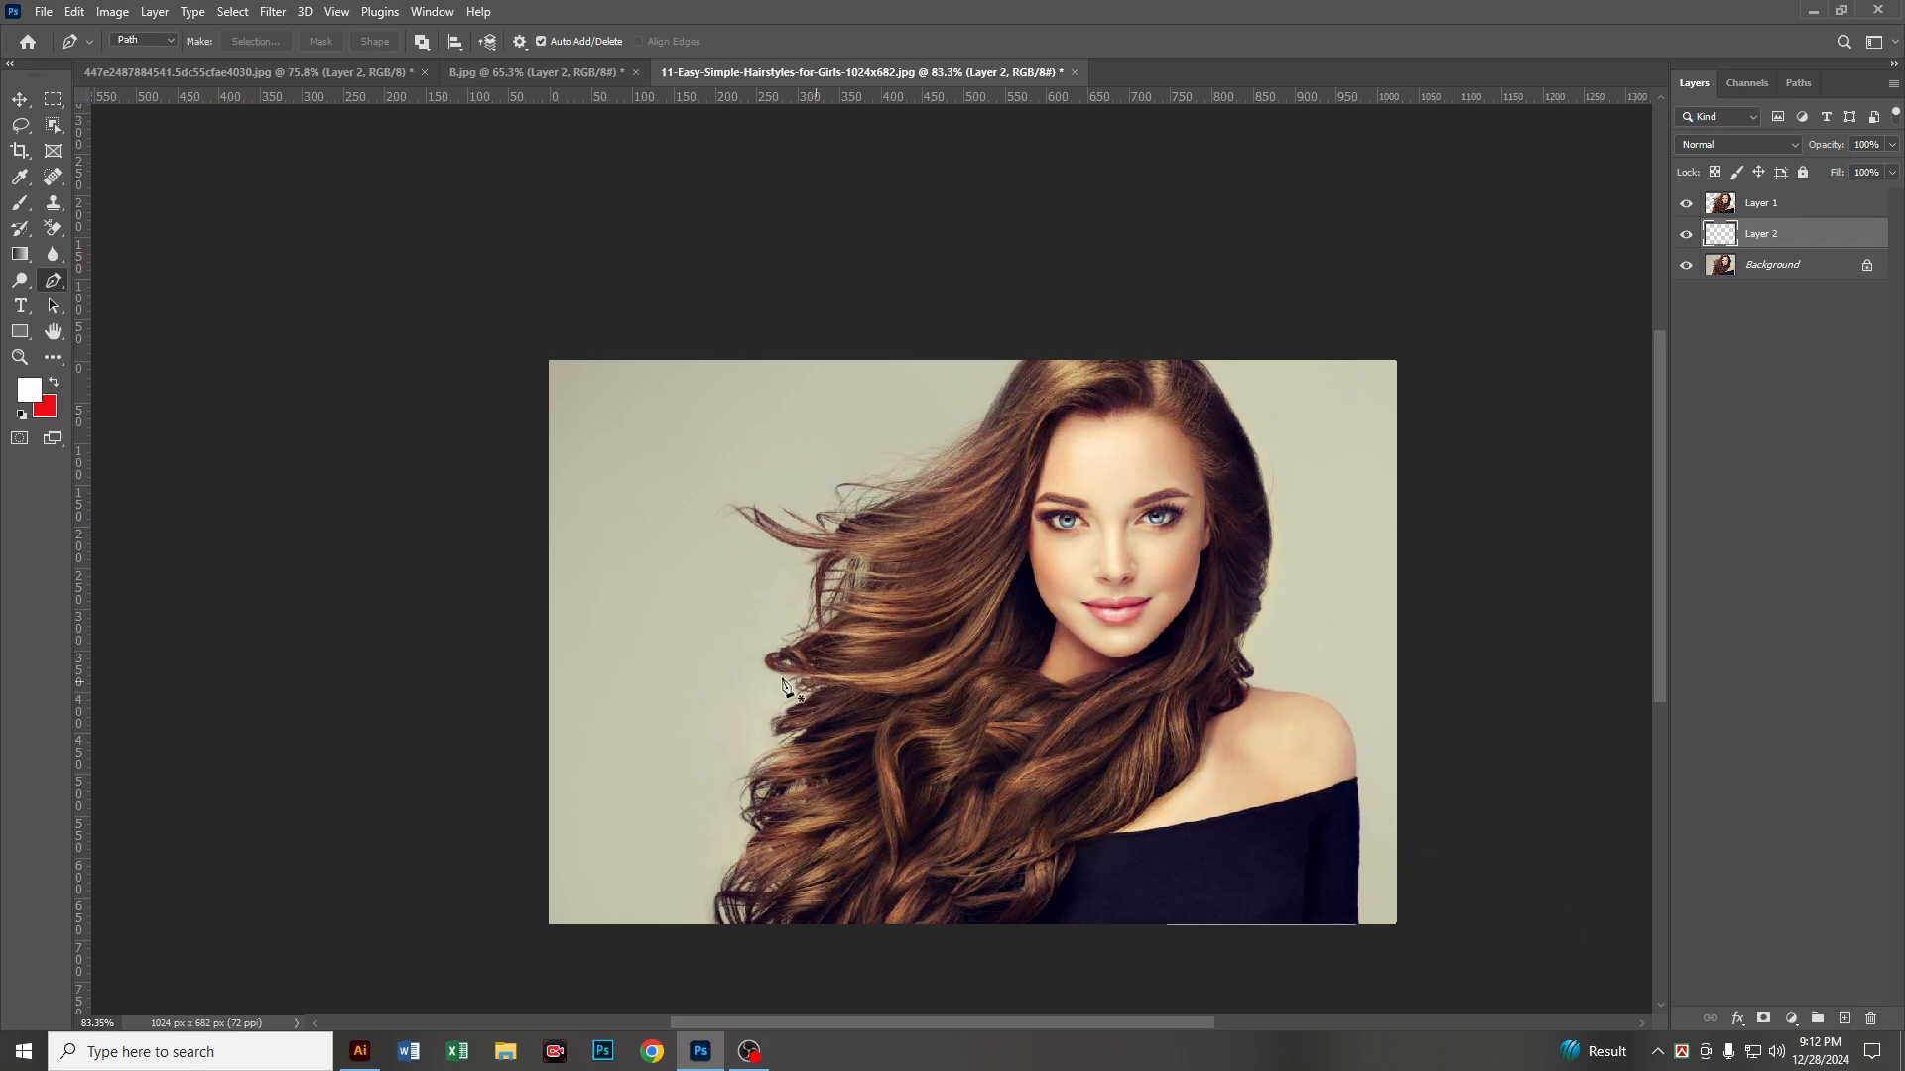
click(42, 410)
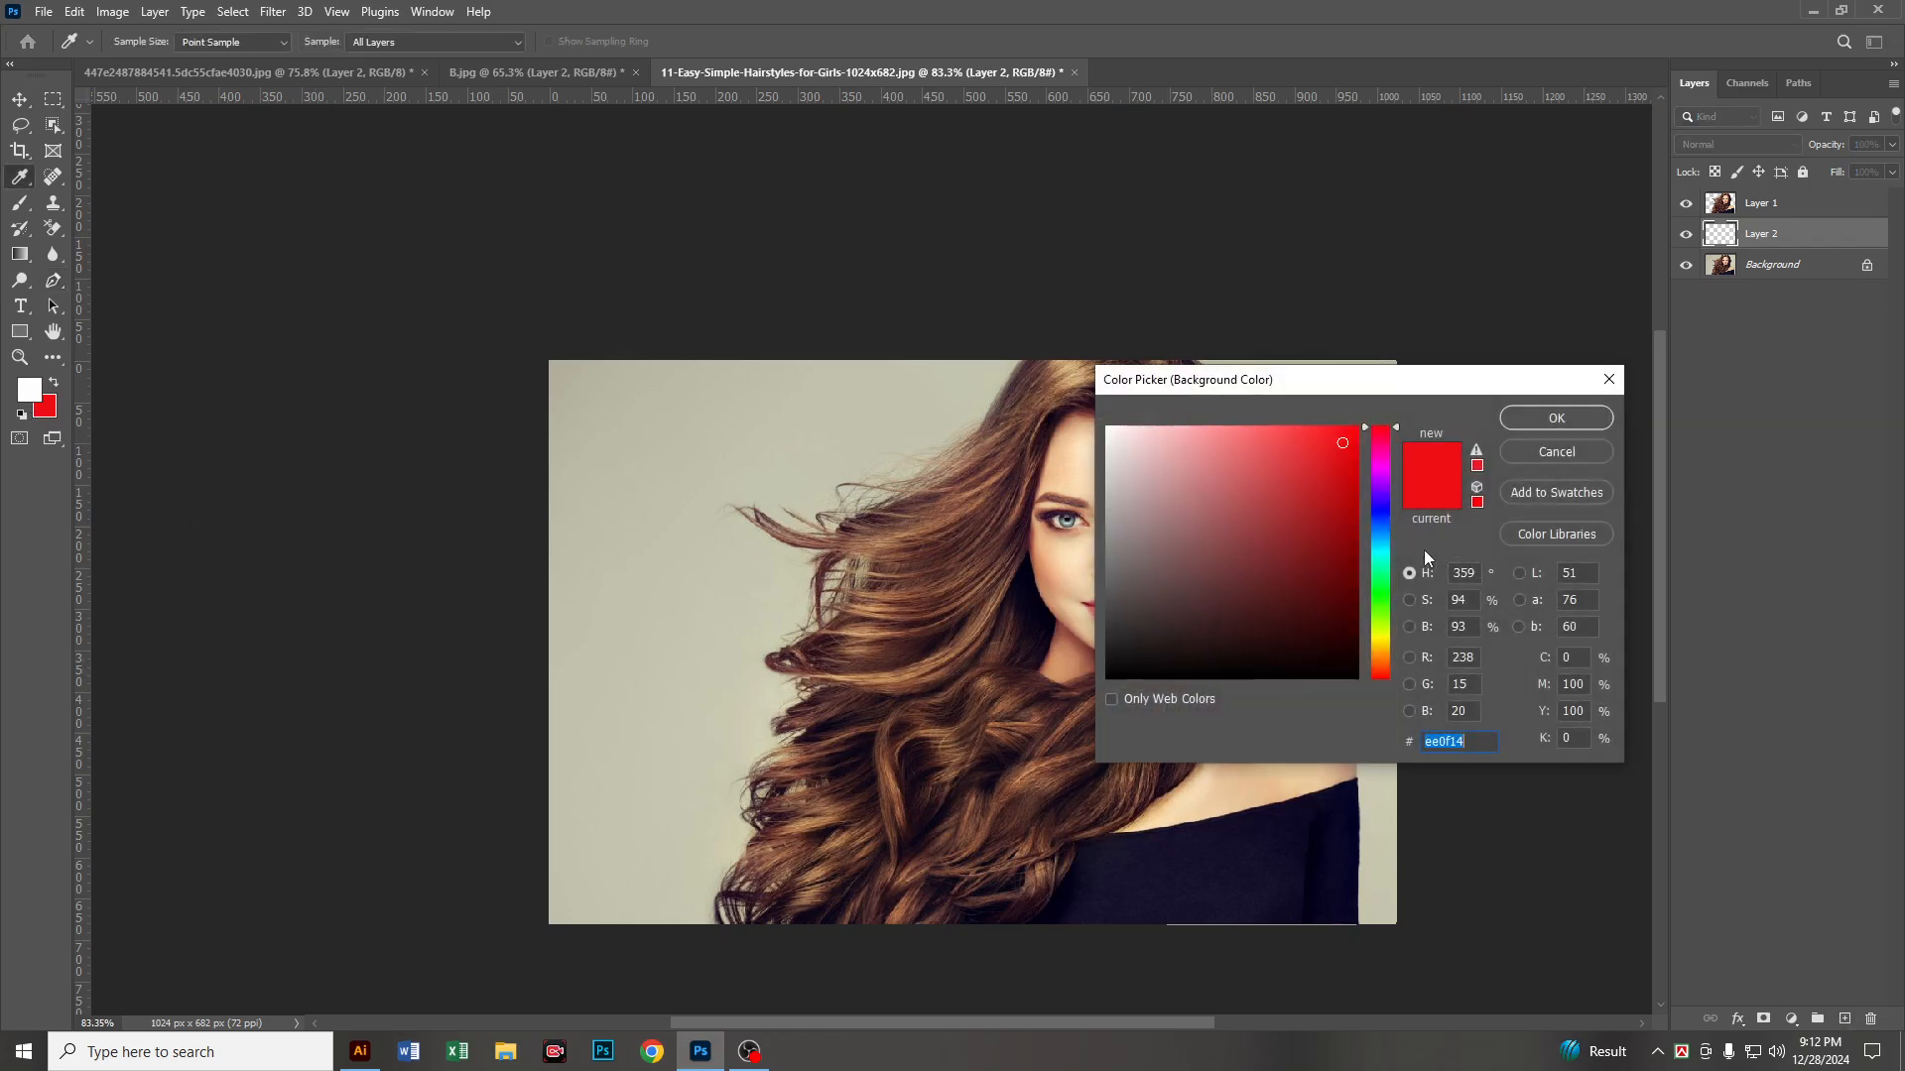
click(1383, 553)
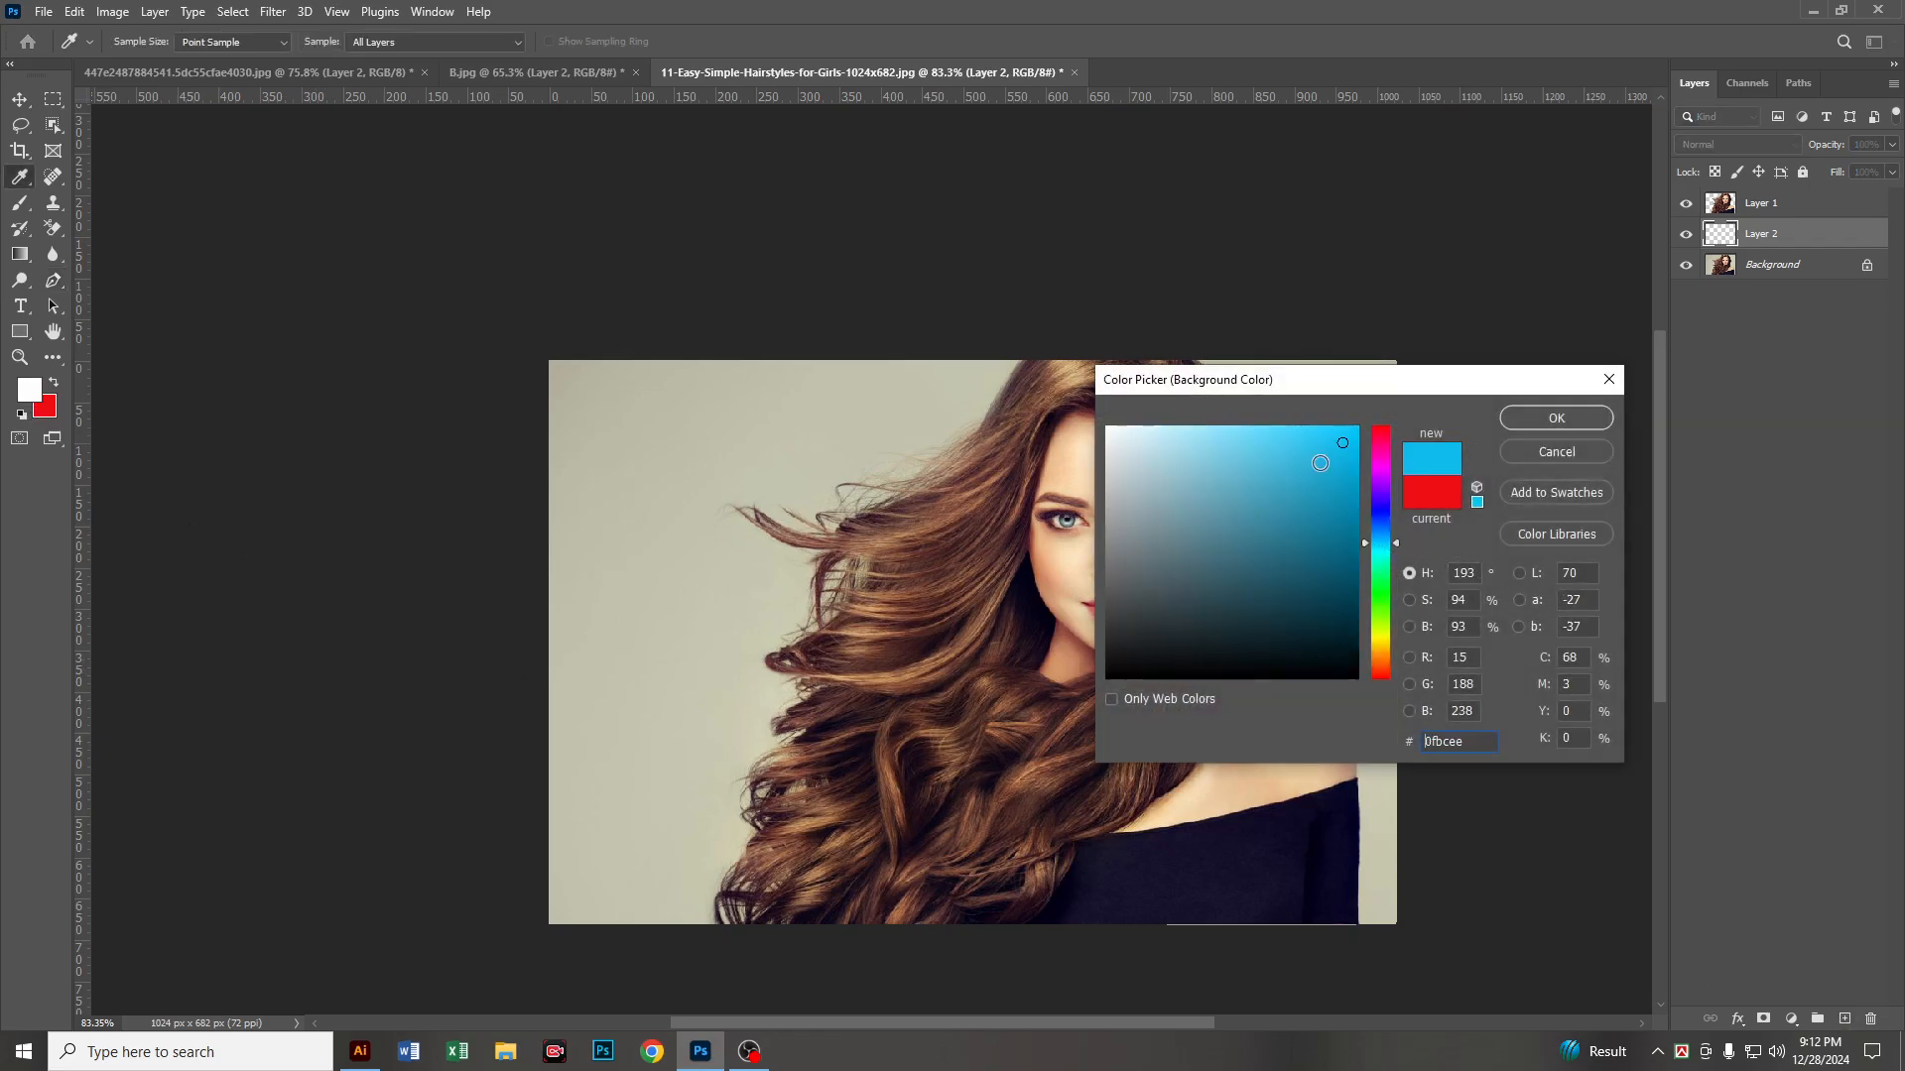
click(1512, 420)
key(p)
key(ctrl+Delete)
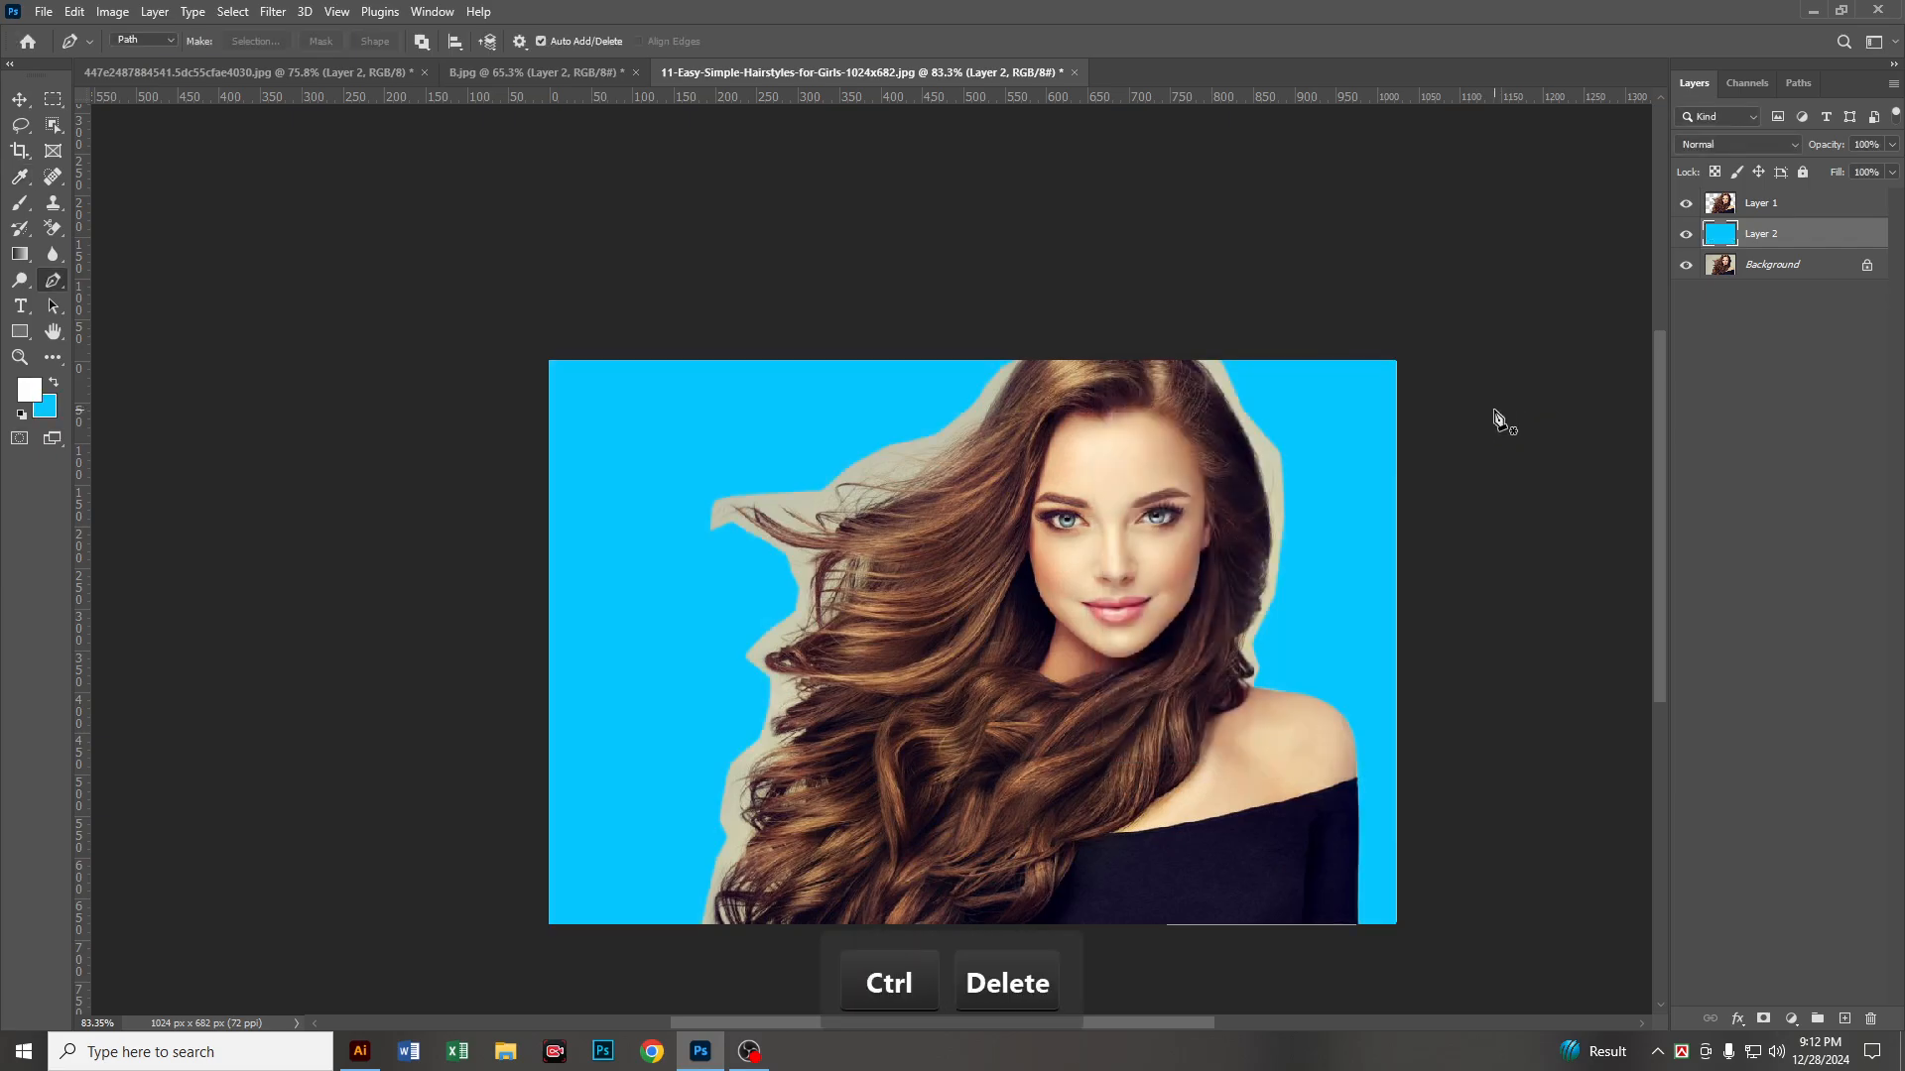
Step: Check the leftover backdrop around the hair and load the outline of Layer 1 as a selection
alt+scroll(1071, 476, up, 2)
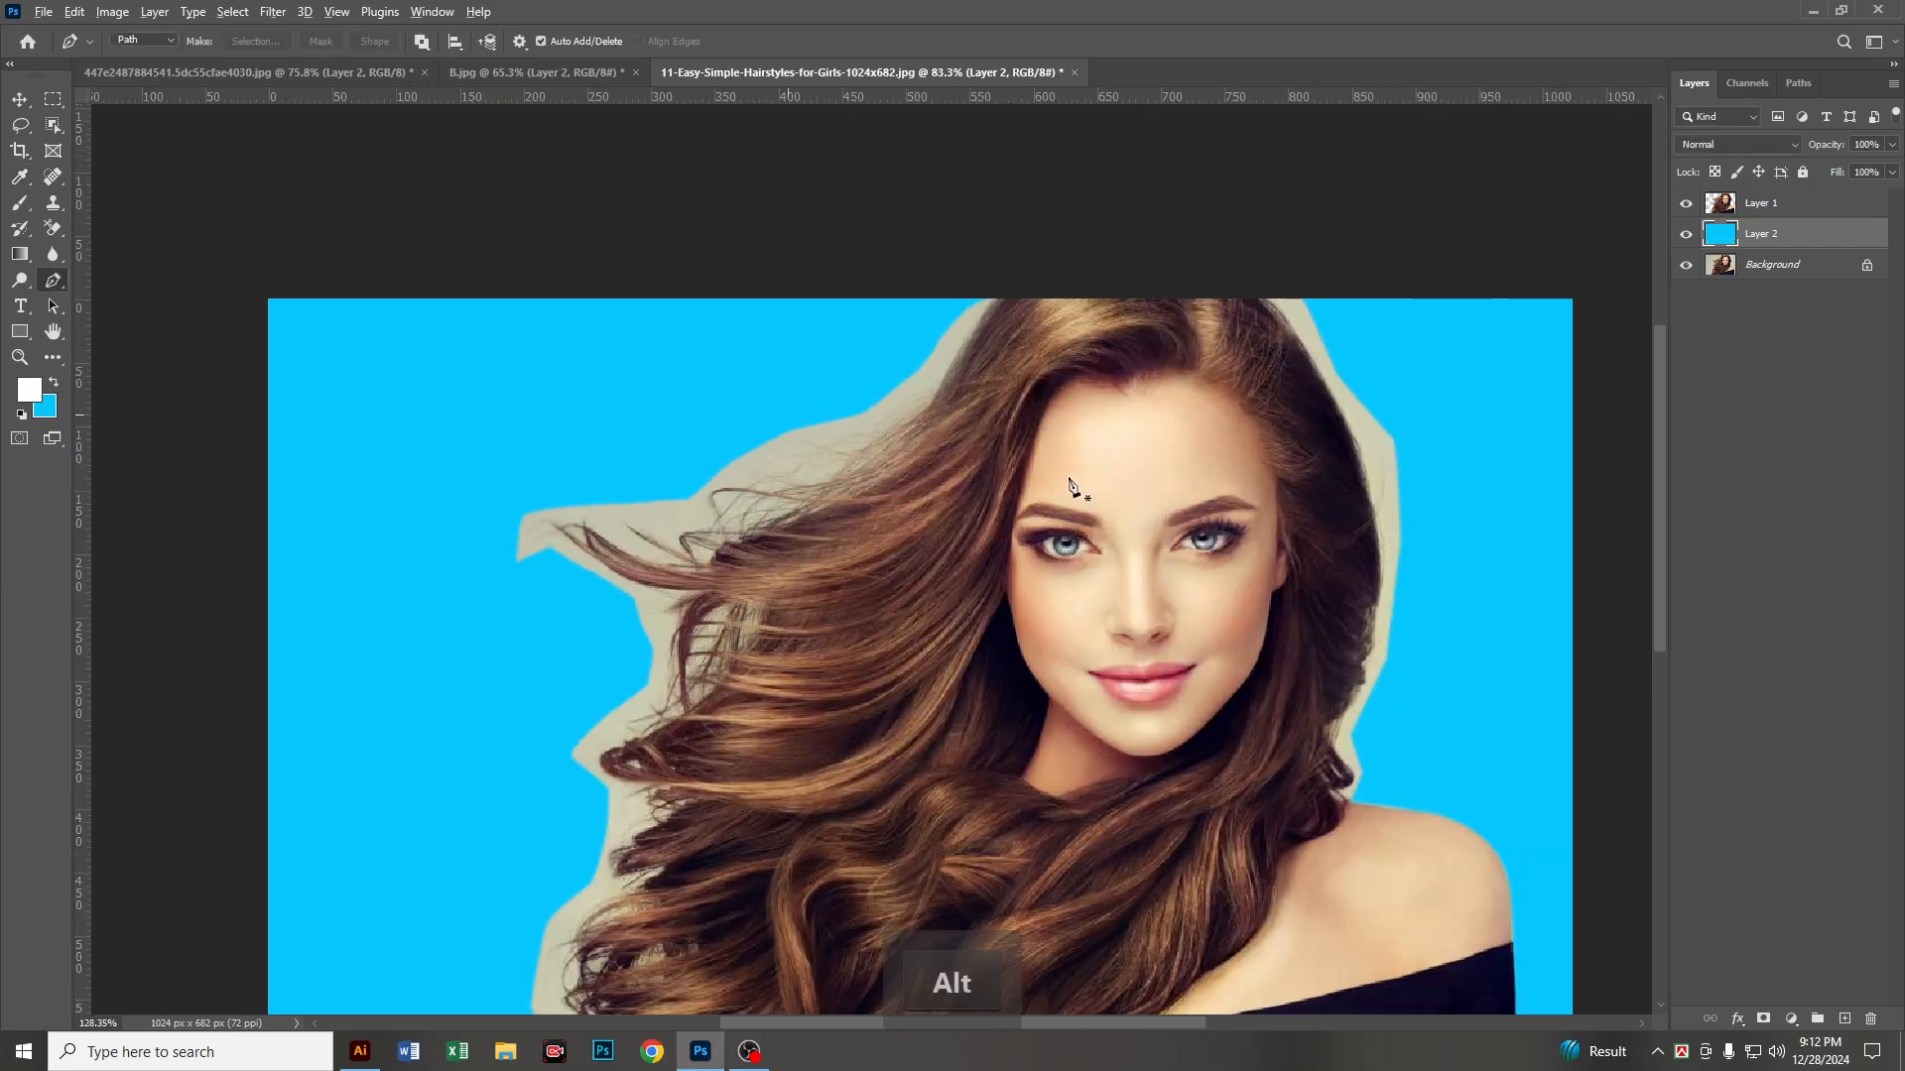
alt+scroll(685, 683, down, 3)
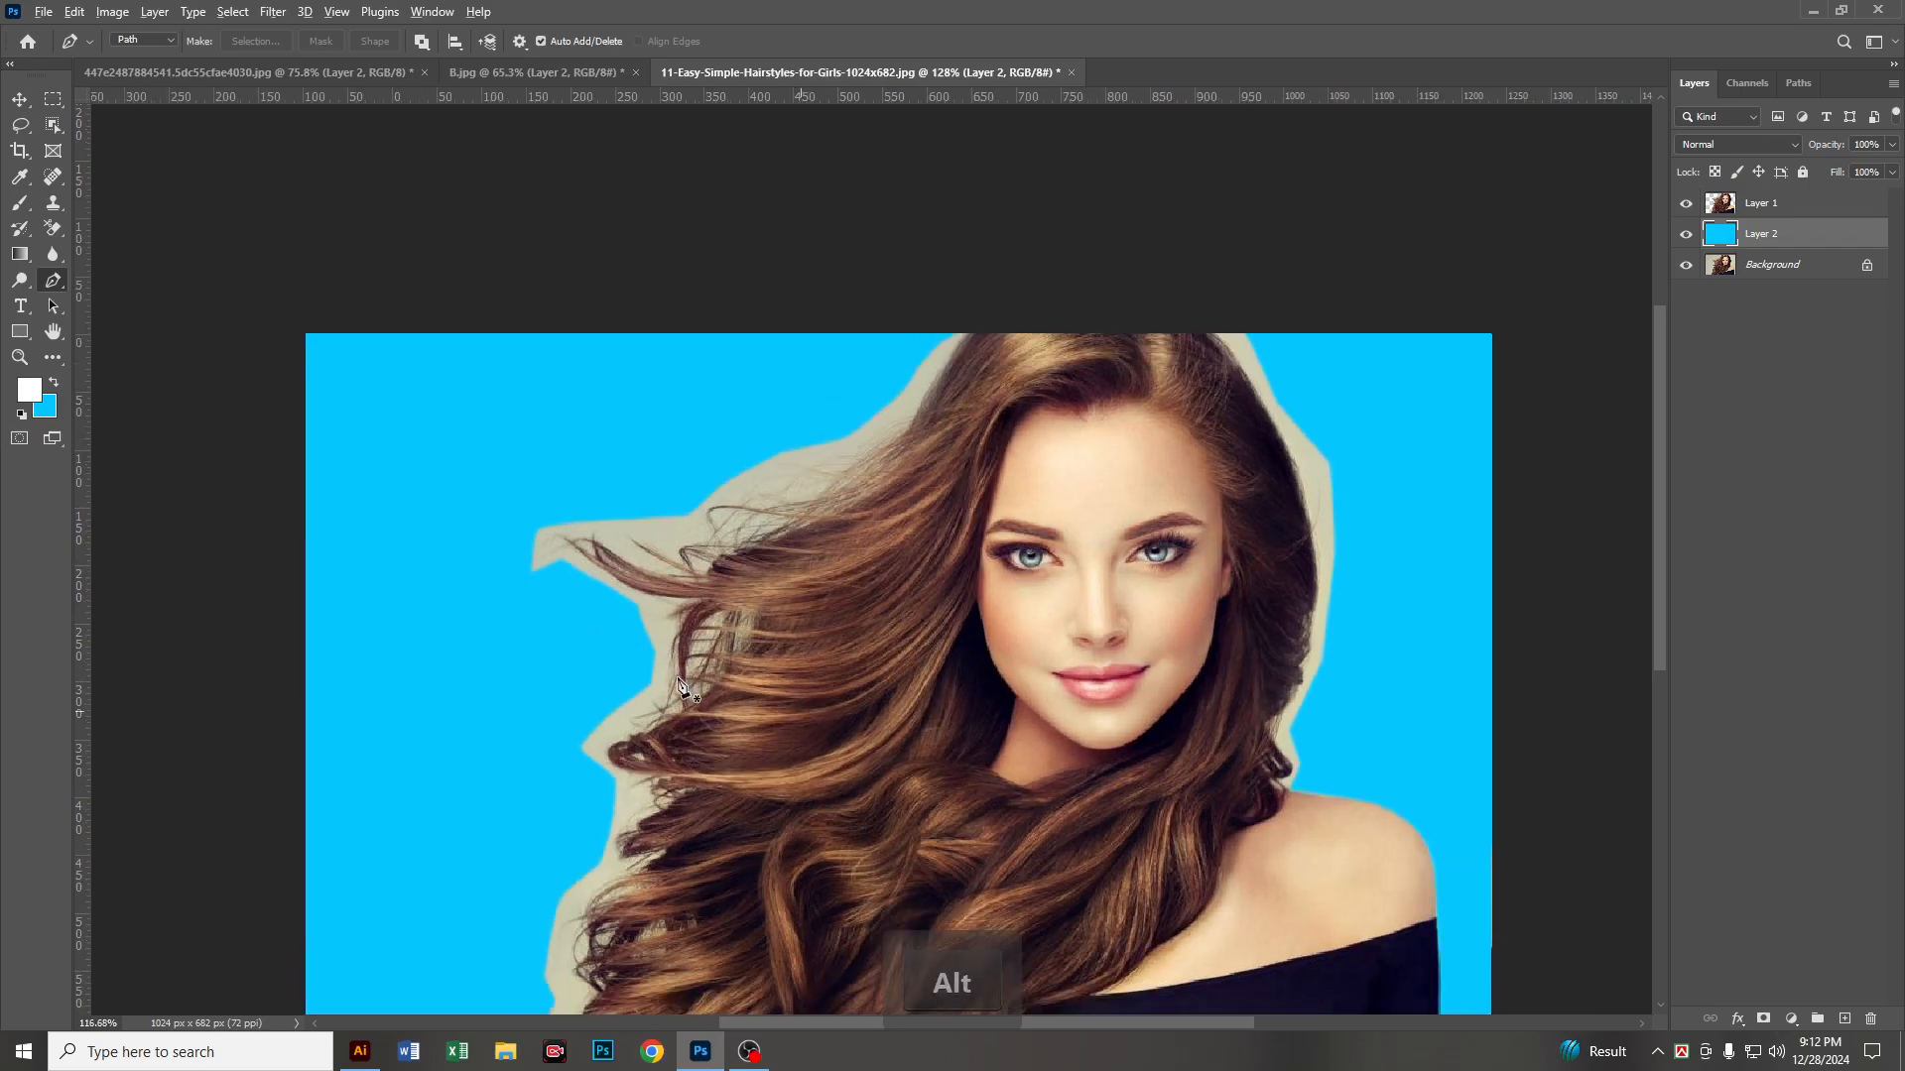
drag(944, 672, 965, 496)
scroll(973, 476, down, 2)
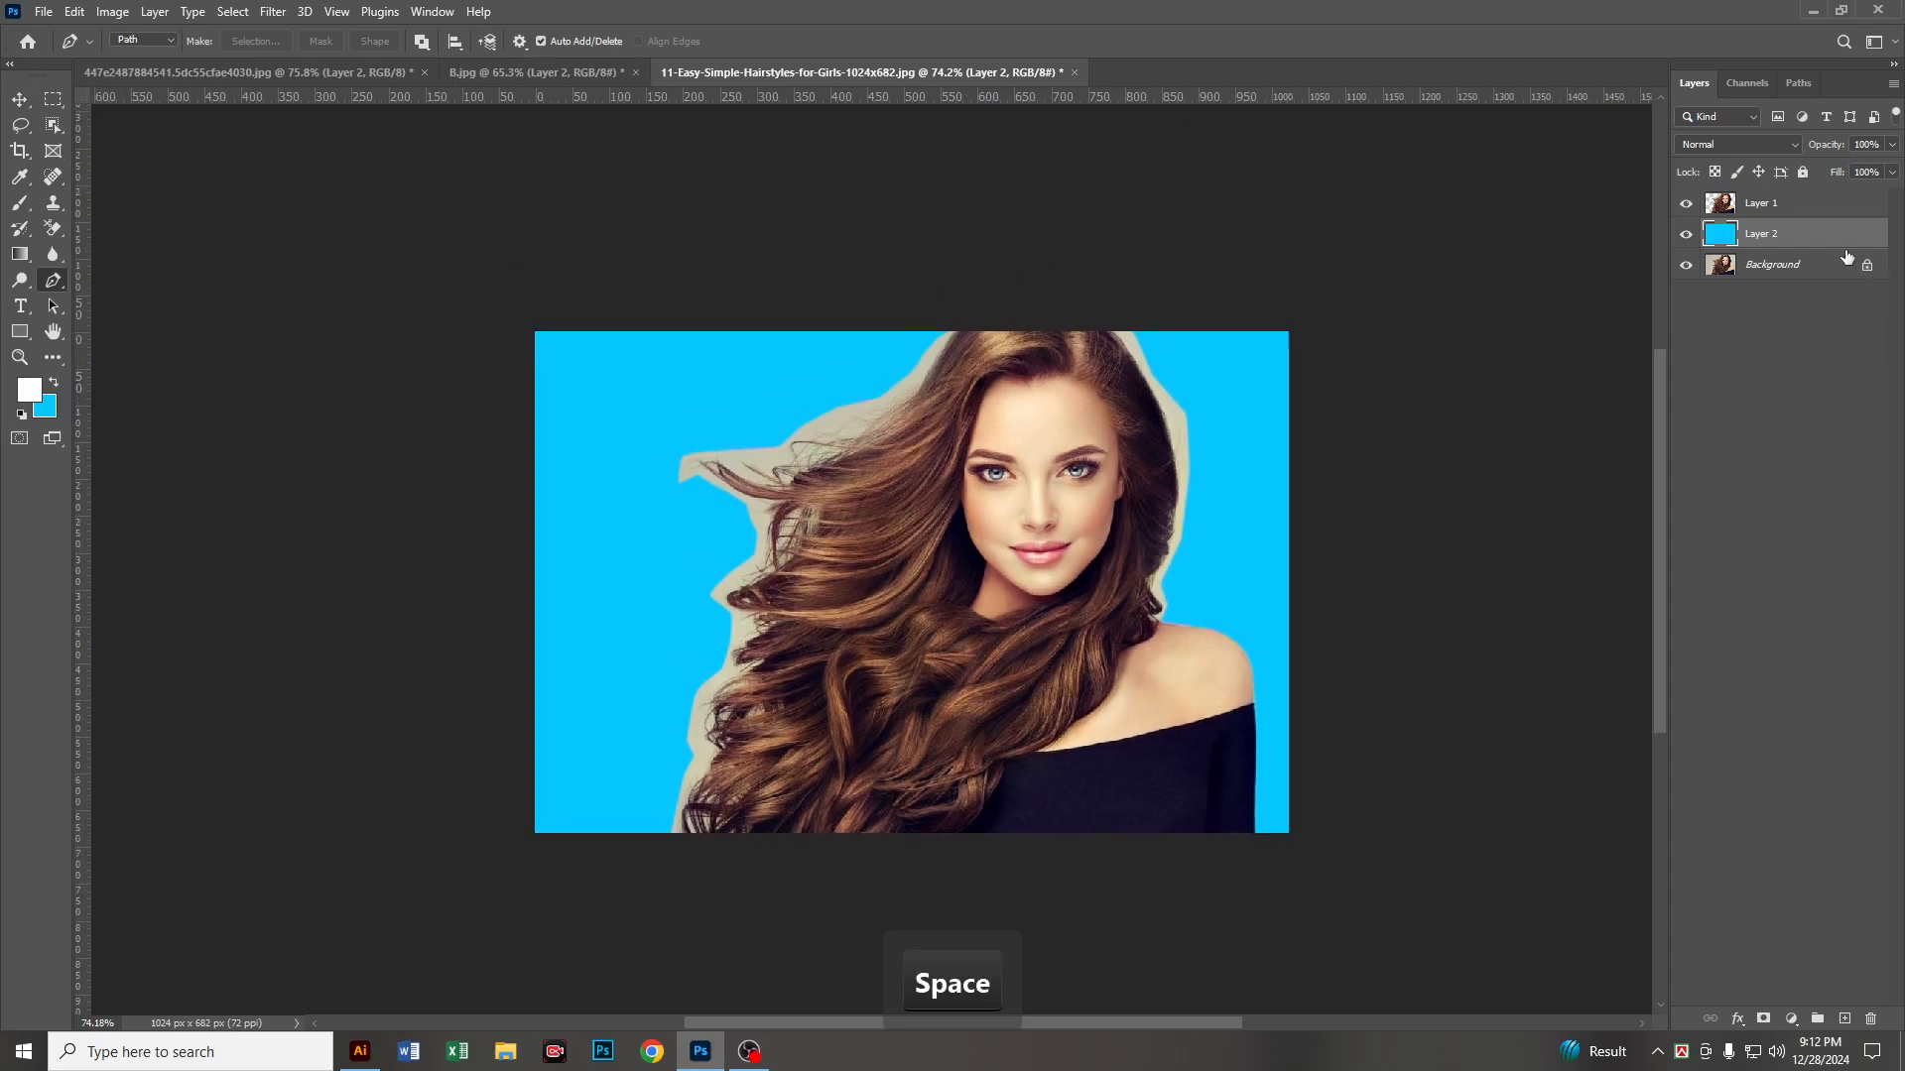
click(1719, 204)
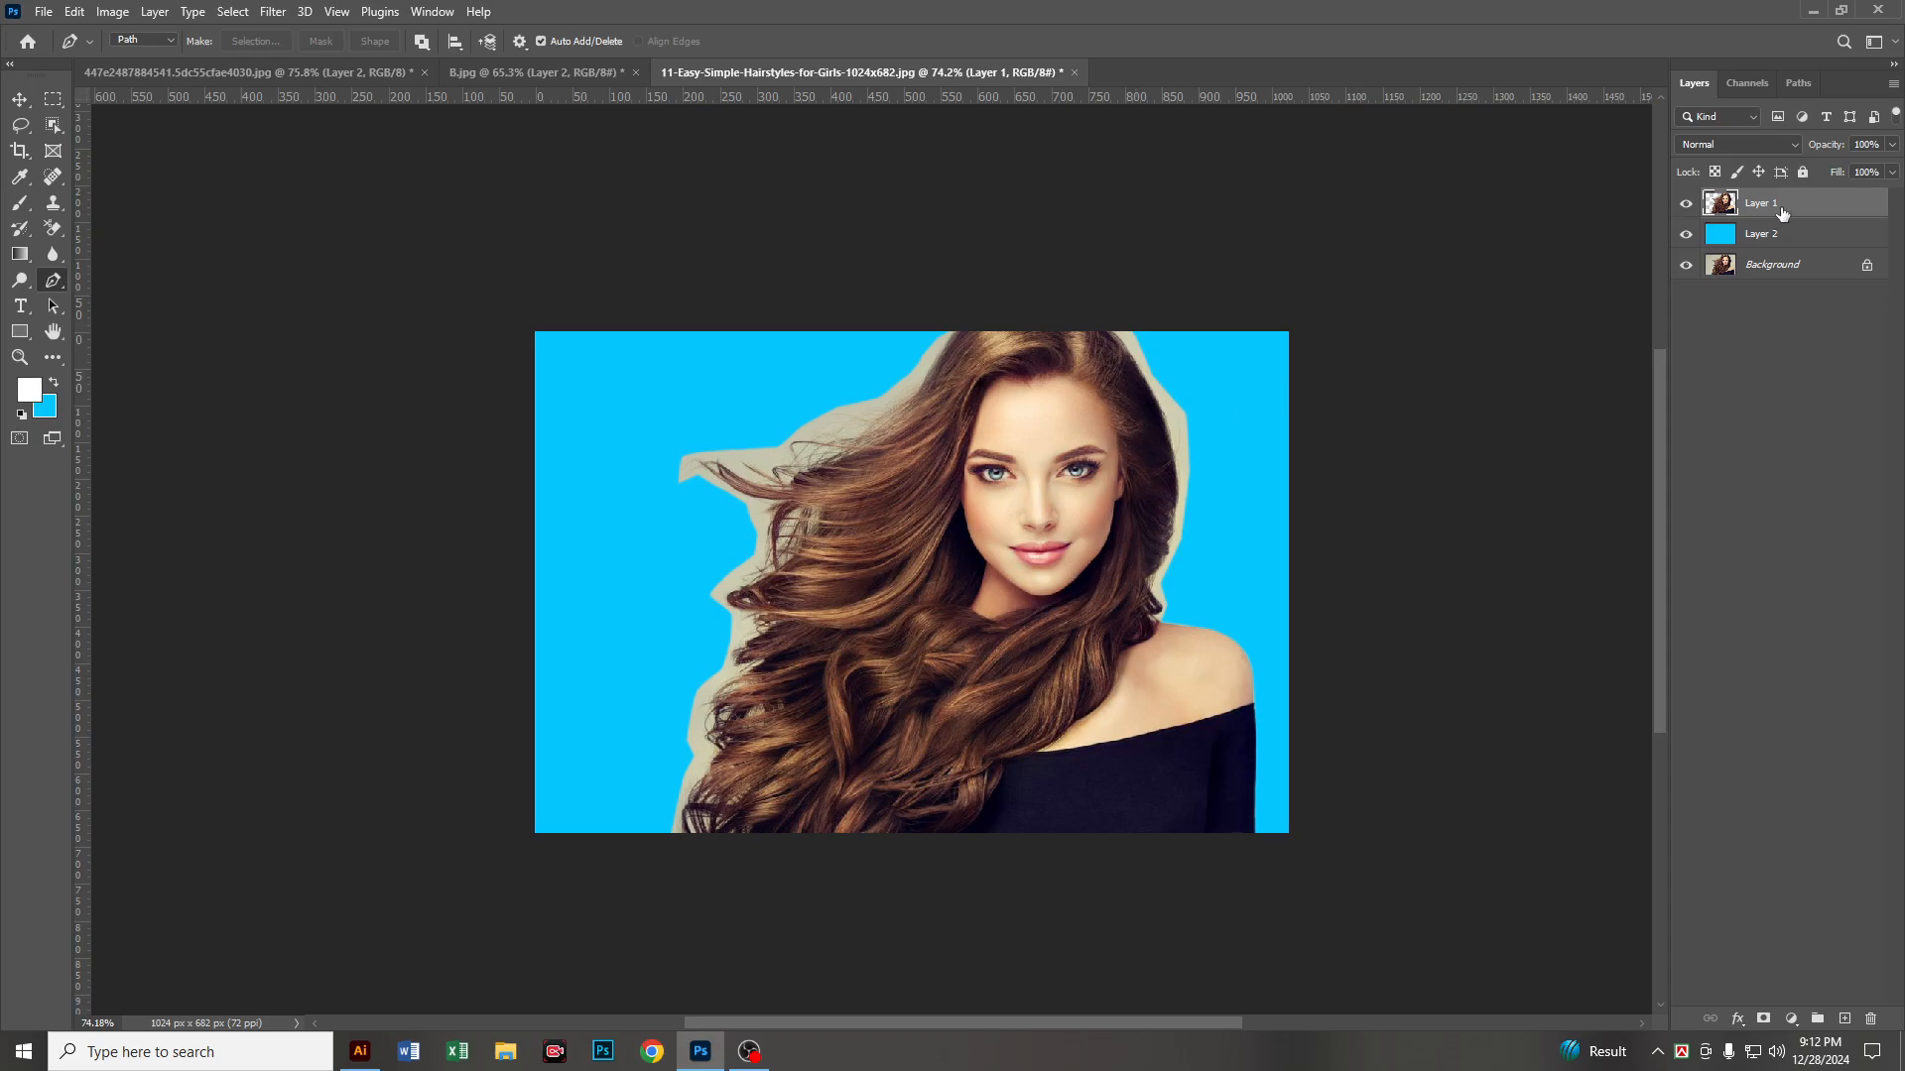
ctrl+click(1722, 209)
Step: Open the selection in Select and Mask from the Quick Selection tool, with the Refine Edge Brush and Overlay view
scroll(980, 436, up, 3)
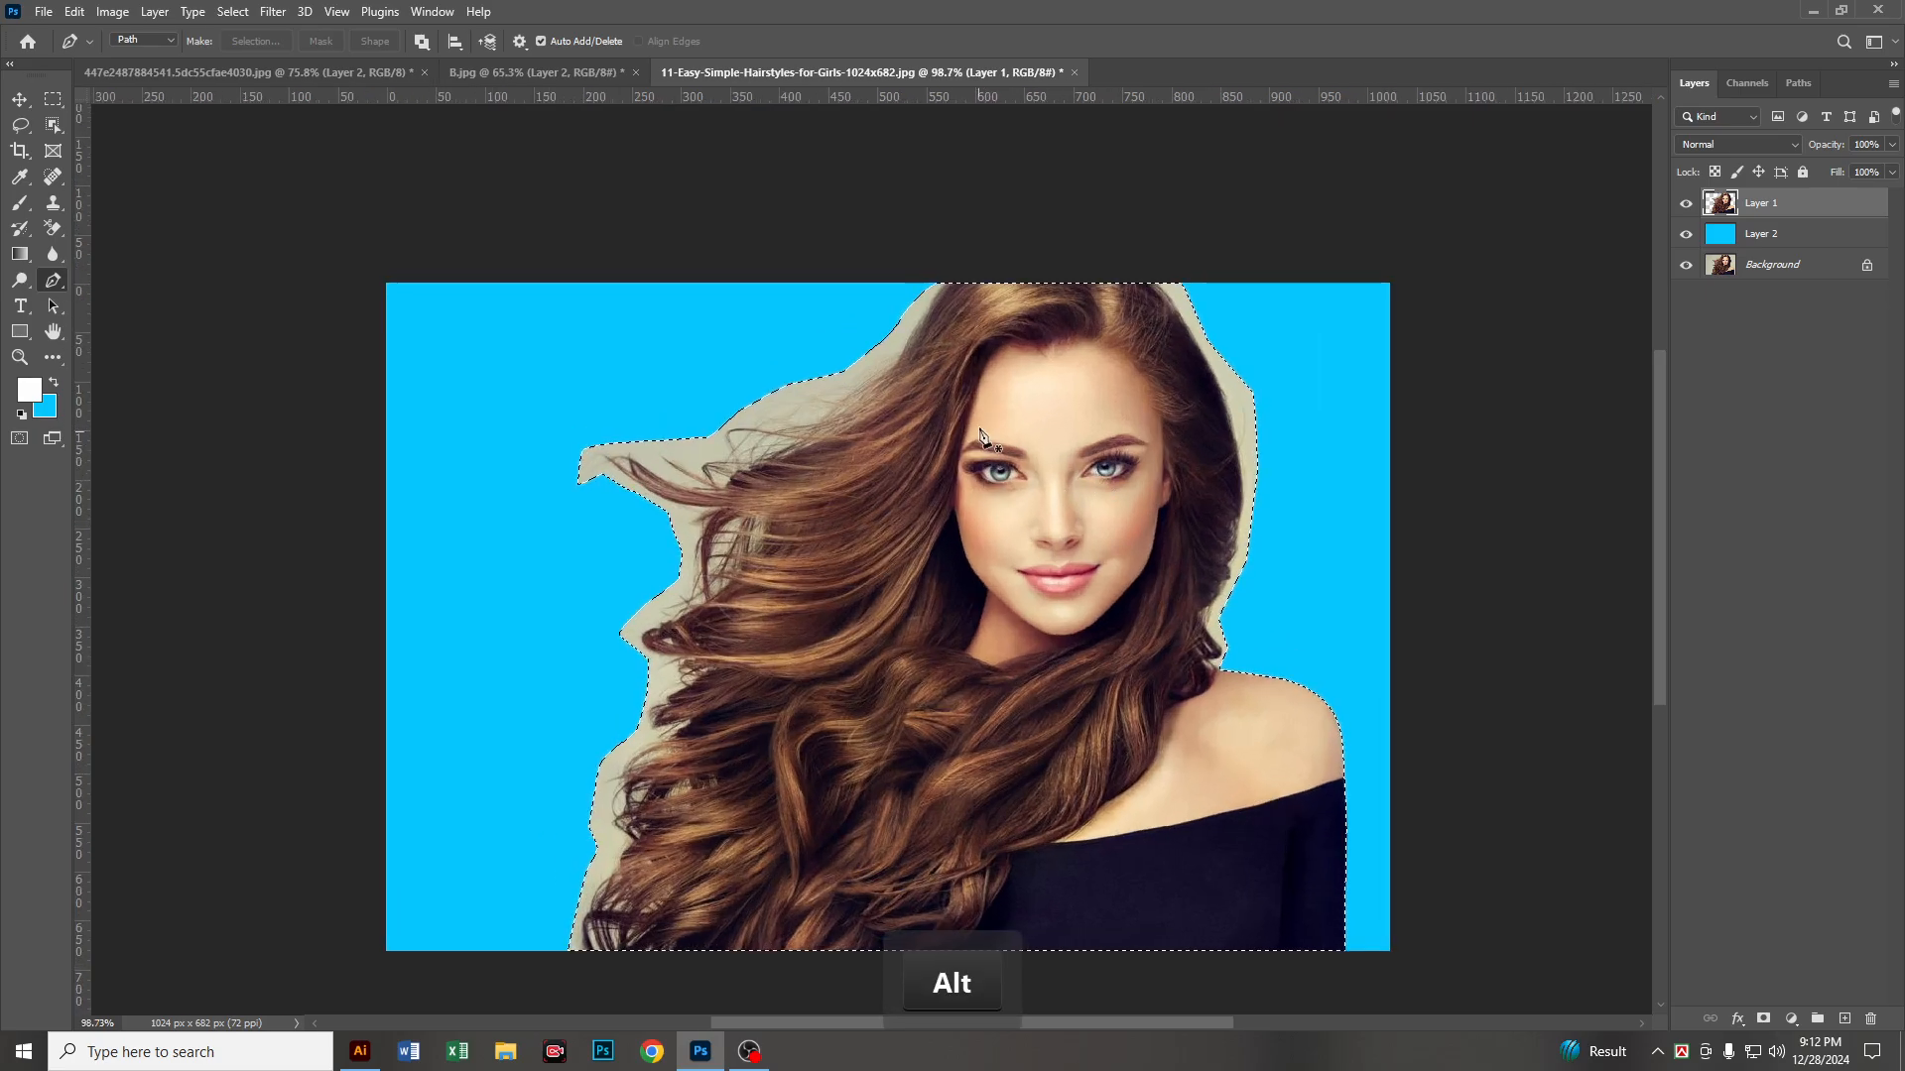
click(56, 124)
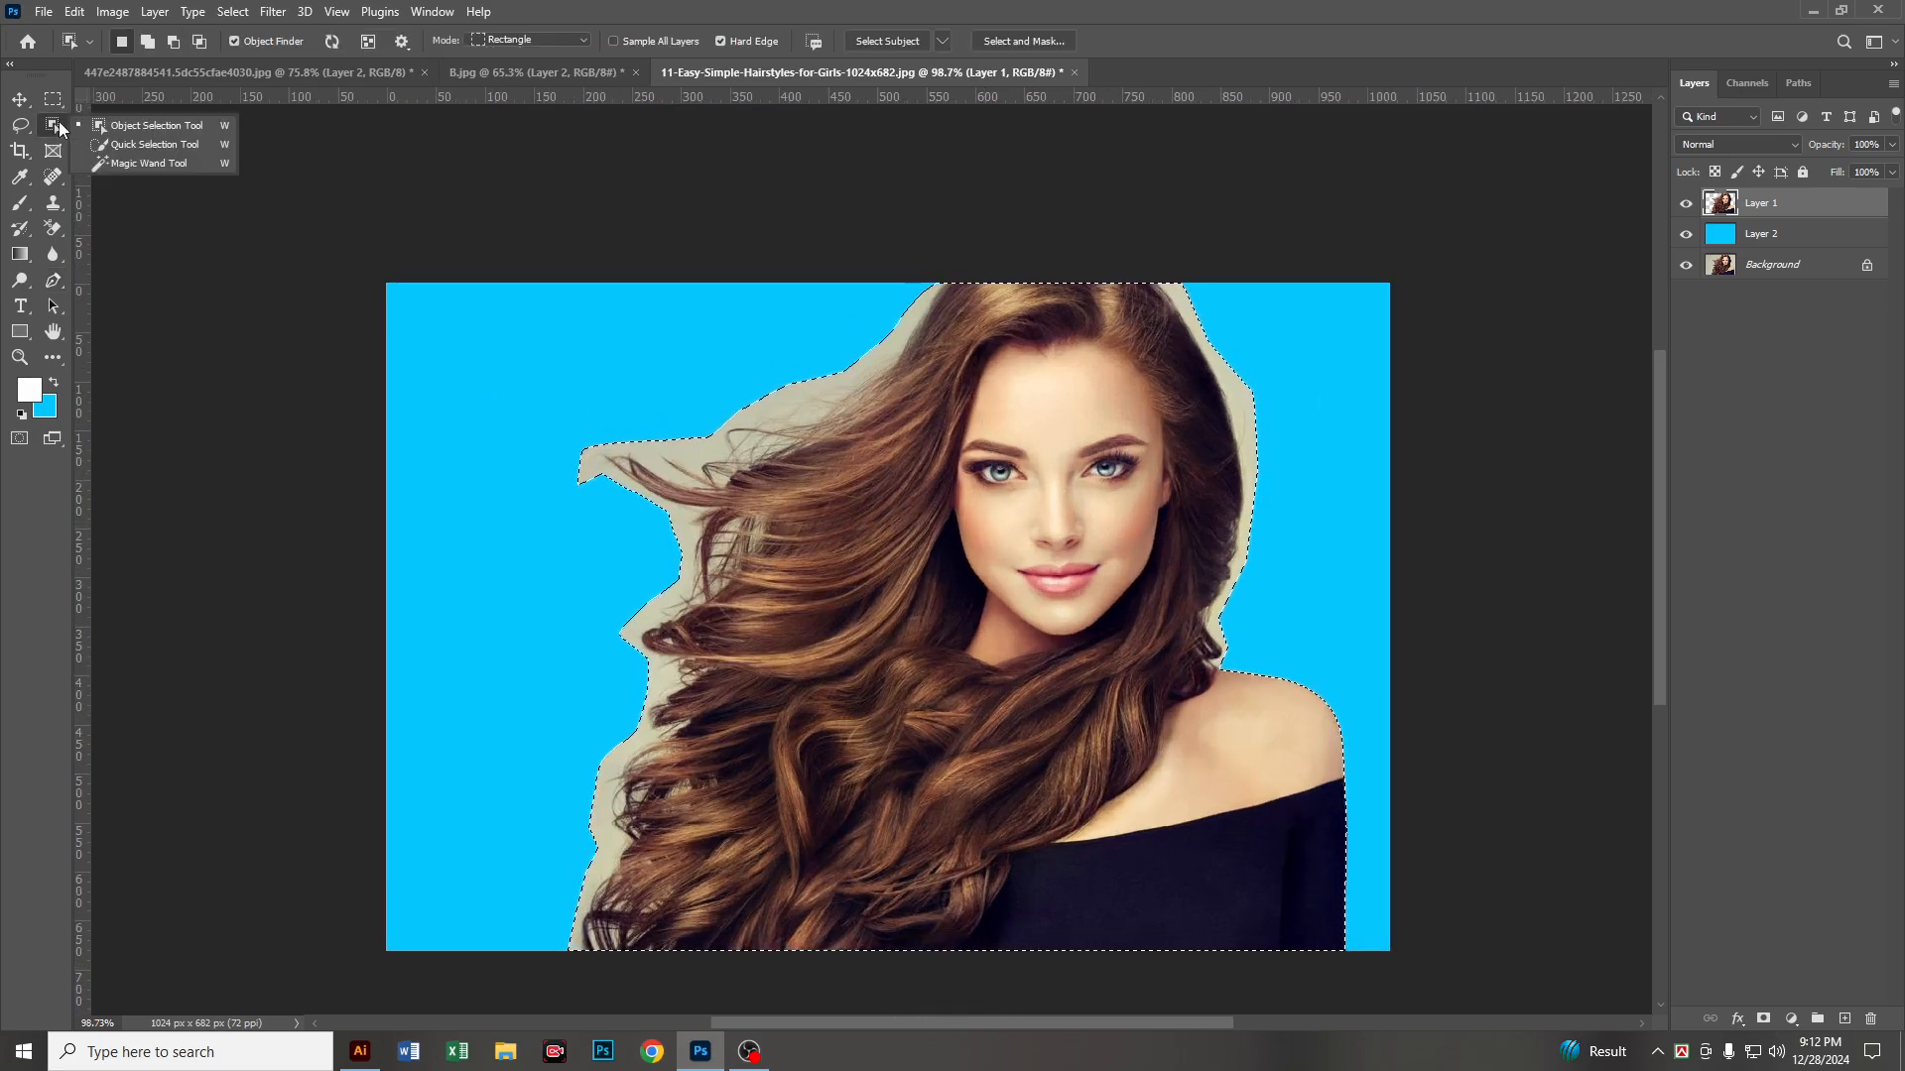
click(117, 144)
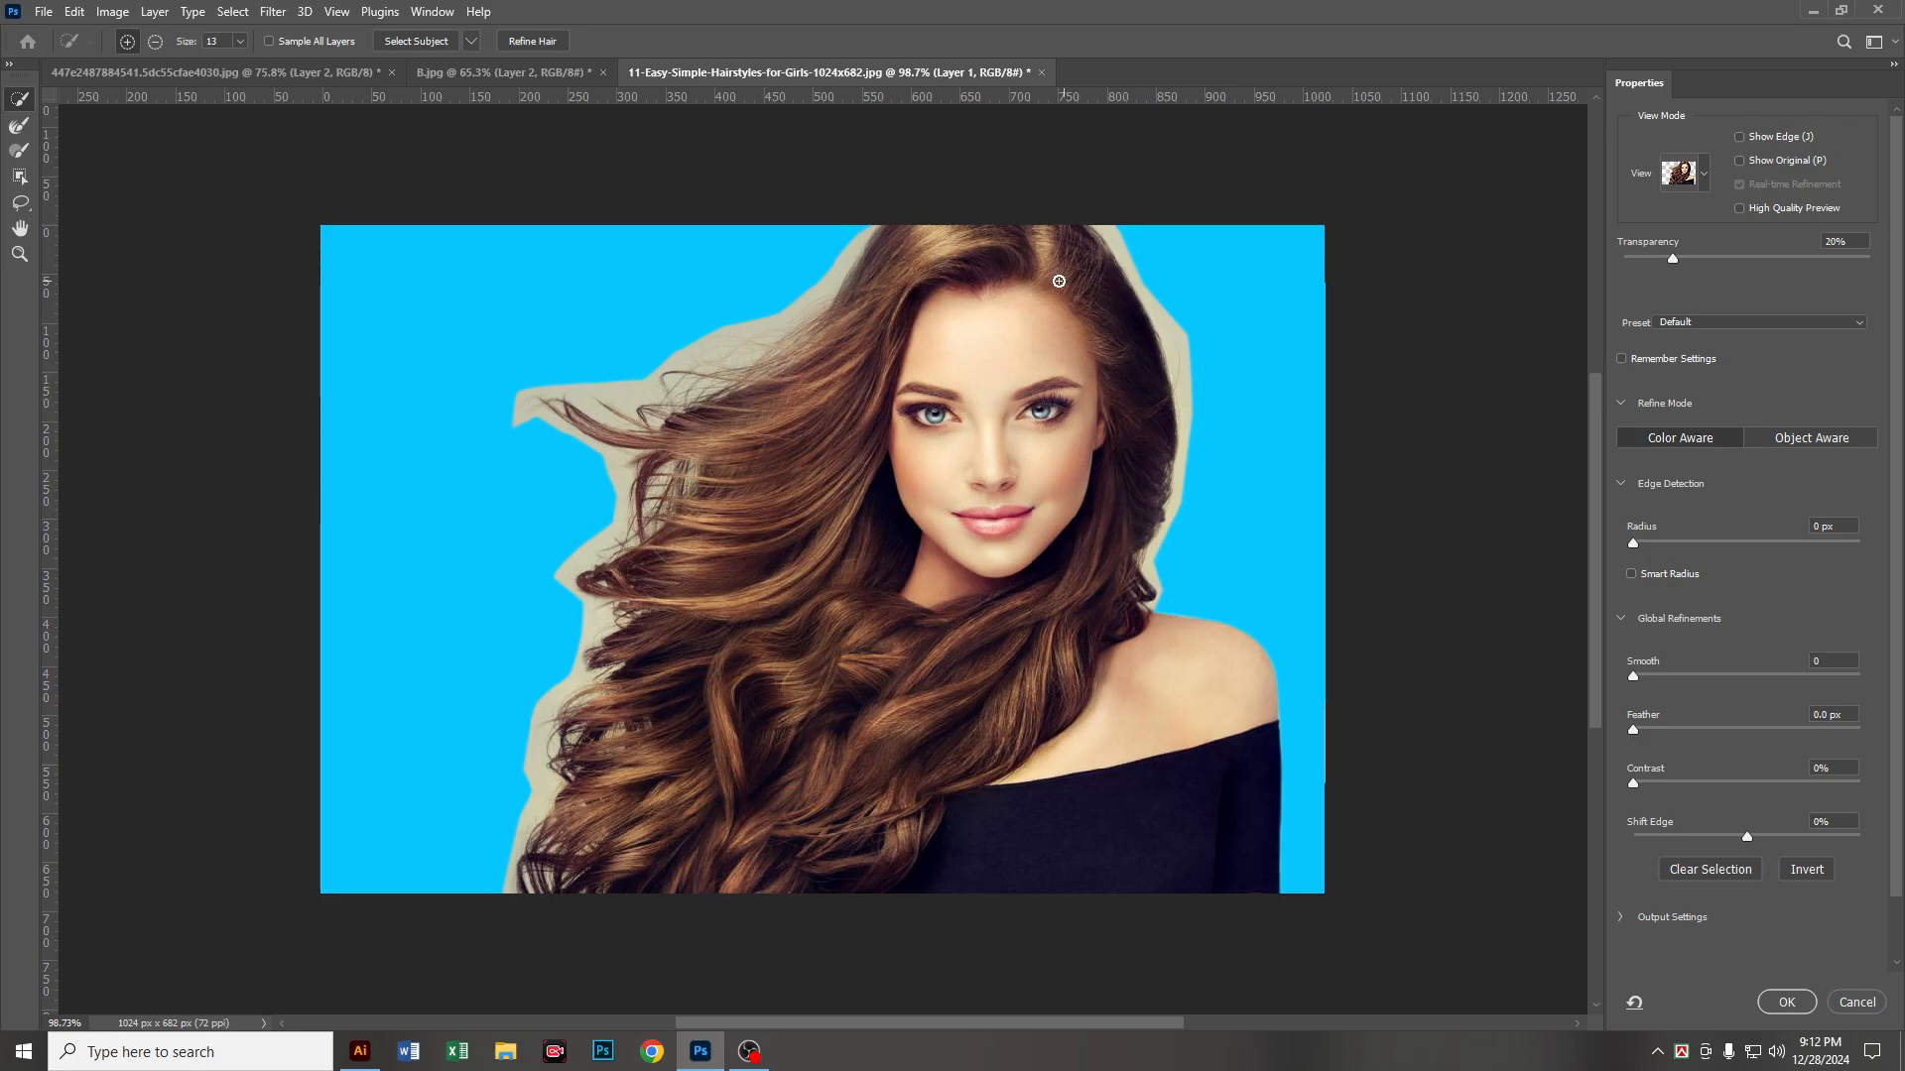
click(20, 135)
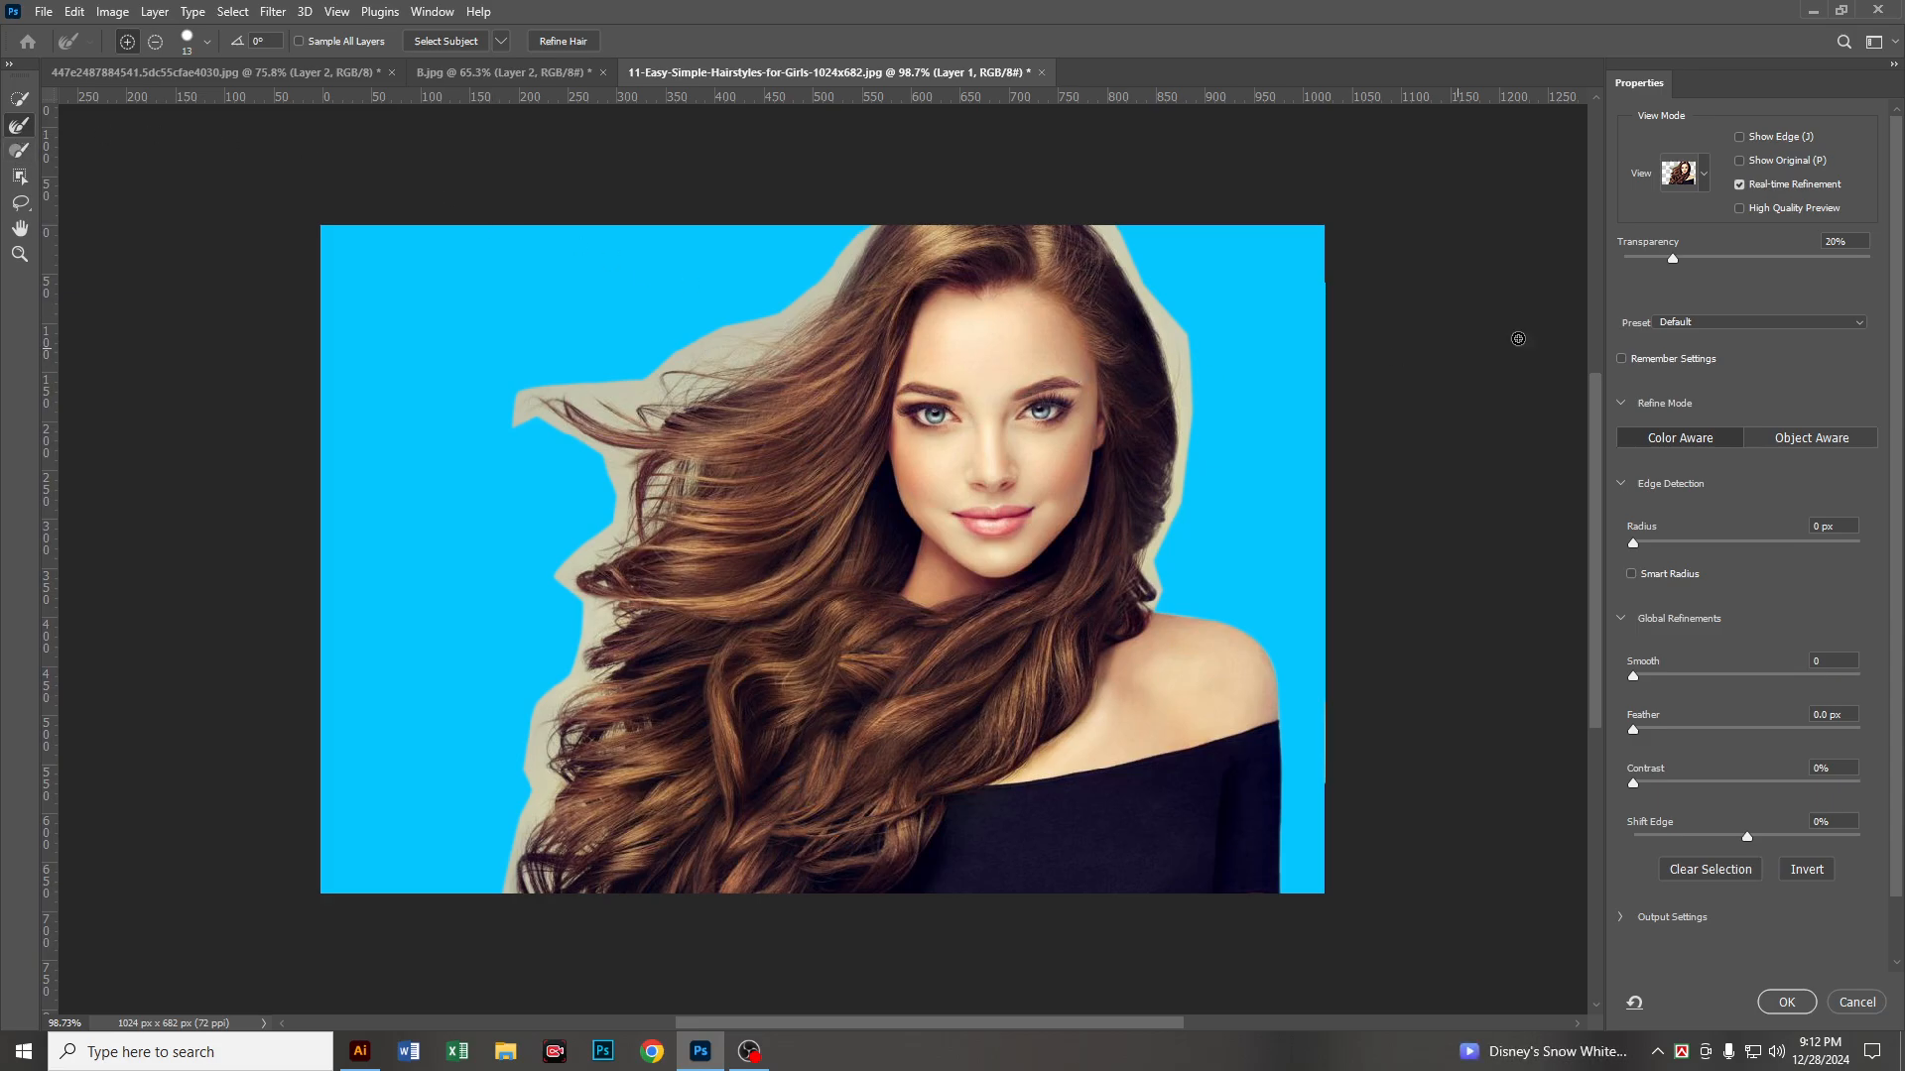
click(1706, 175)
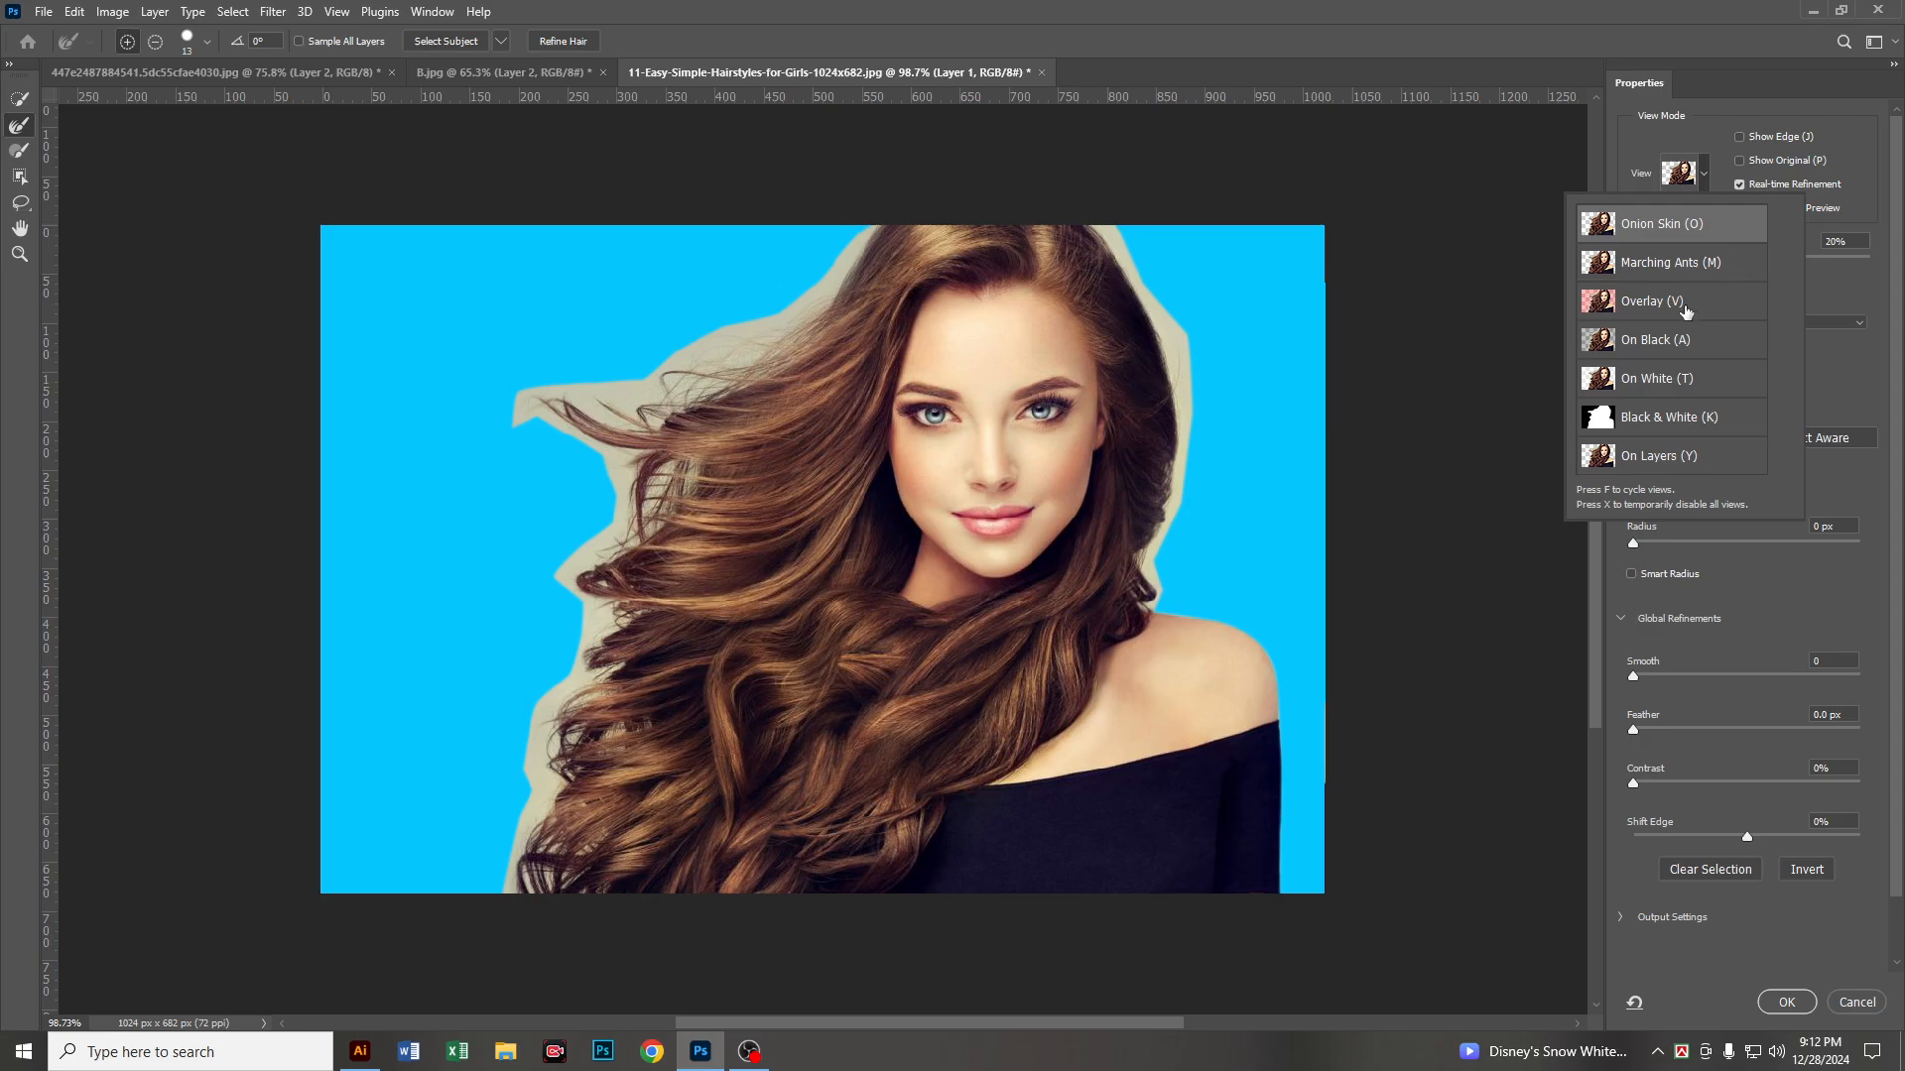
Step: Paint along all the hair edges with the Refine Edge Brush, enlarging it to size 30 for the windblown side
mouse_move(1165, 338)
mouse_down()
mouse_move(1177, 378)
mouse_move(1090, 225)
mouse_move(1169, 355)
mouse_move(1183, 343)
mouse_move(1181, 495)
mouse_move(1146, 563)
mouse_move(1151, 608)
mouse_move(1146, 563)
mouse_up()
key(bracketright)
key(bracketright)
mouse_move(879, 276)
mouse_down()
mouse_move(810, 300)
mouse_move(870, 222)
mouse_move(800, 322)
mouse_move(711, 348)
mouse_move(804, 339)
mouse_move(744, 375)
mouse_move(663, 366)
mouse_move(690, 369)
mouse_move(491, 410)
mouse_move(515, 424)
mouse_move(568, 396)
mouse_move(553, 420)
mouse_move(612, 445)
mouse_move(569, 419)
mouse_move(660, 416)
mouse_move(566, 427)
mouse_move(728, 371)
mouse_move(658, 439)
mouse_move(738, 387)
mouse_move(639, 436)
mouse_move(636, 455)
mouse_move(689, 465)
mouse_move(670, 516)
mouse_move(609, 524)
mouse_move(636, 474)
mouse_move(617, 445)
mouse_move(657, 505)
mouse_move(576, 594)
mouse_move(597, 554)
mouse_move(575, 560)
mouse_move(587, 582)
mouse_move(615, 561)
mouse_move(593, 551)
mouse_move(602, 610)
mouse_move(634, 606)
mouse_move(573, 705)
mouse_move(604, 634)
mouse_move(575, 682)
mouse_move(518, 879)
mouse_move(556, 903)
mouse_move(589, 867)
mouse_up()
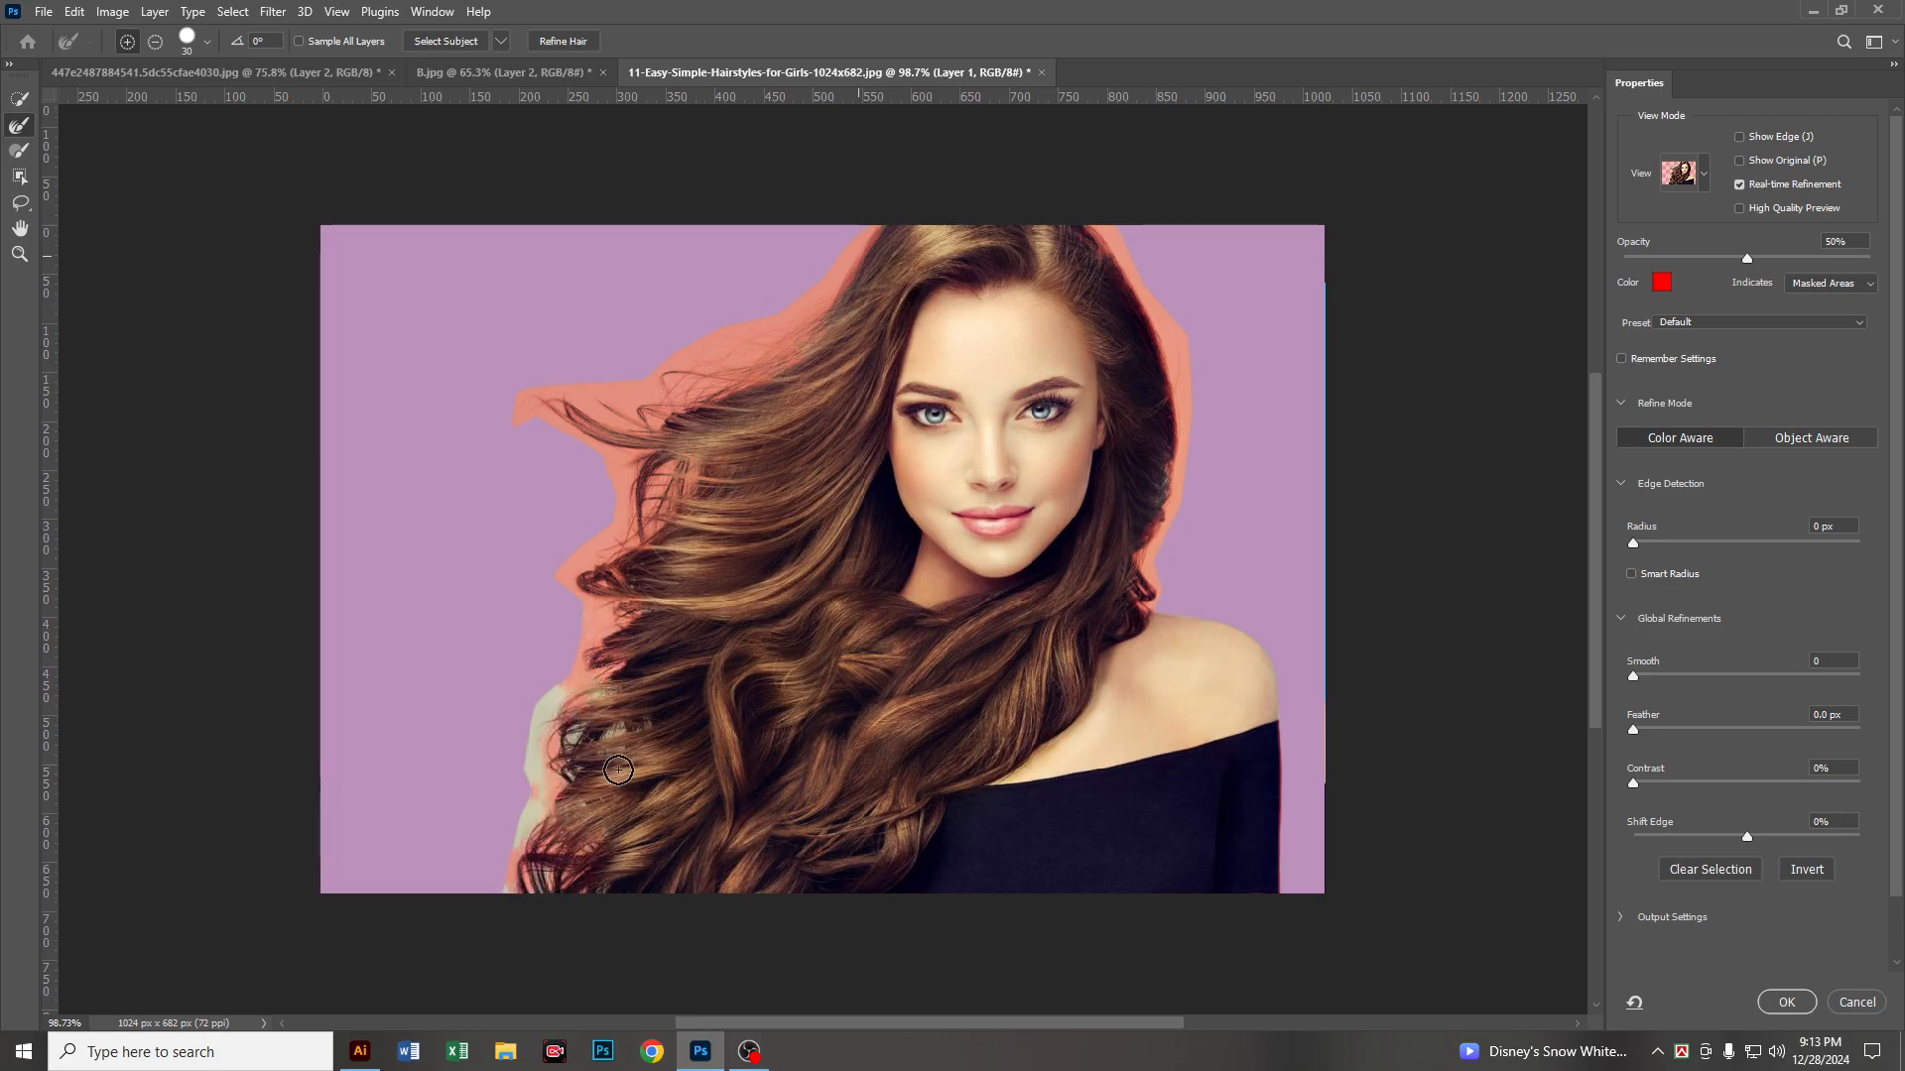
mouse_move(614, 770)
mouse_down()
mouse_move(626, 715)
mouse_move(602, 746)
mouse_move(620, 726)
mouse_move(562, 727)
mouse_move(558, 745)
mouse_move(570, 763)
mouse_move(630, 661)
mouse_move(574, 723)
mouse_move(595, 681)
mouse_move(548, 734)
mouse_move(559, 695)
mouse_move(544, 712)
mouse_move(514, 900)
mouse_move(545, 877)
mouse_move(557, 768)
mouse_move(588, 897)
mouse_move(601, 840)
mouse_move(596, 858)
mouse_move(588, 758)
mouse_move(570, 760)
mouse_move(587, 718)
mouse_up()
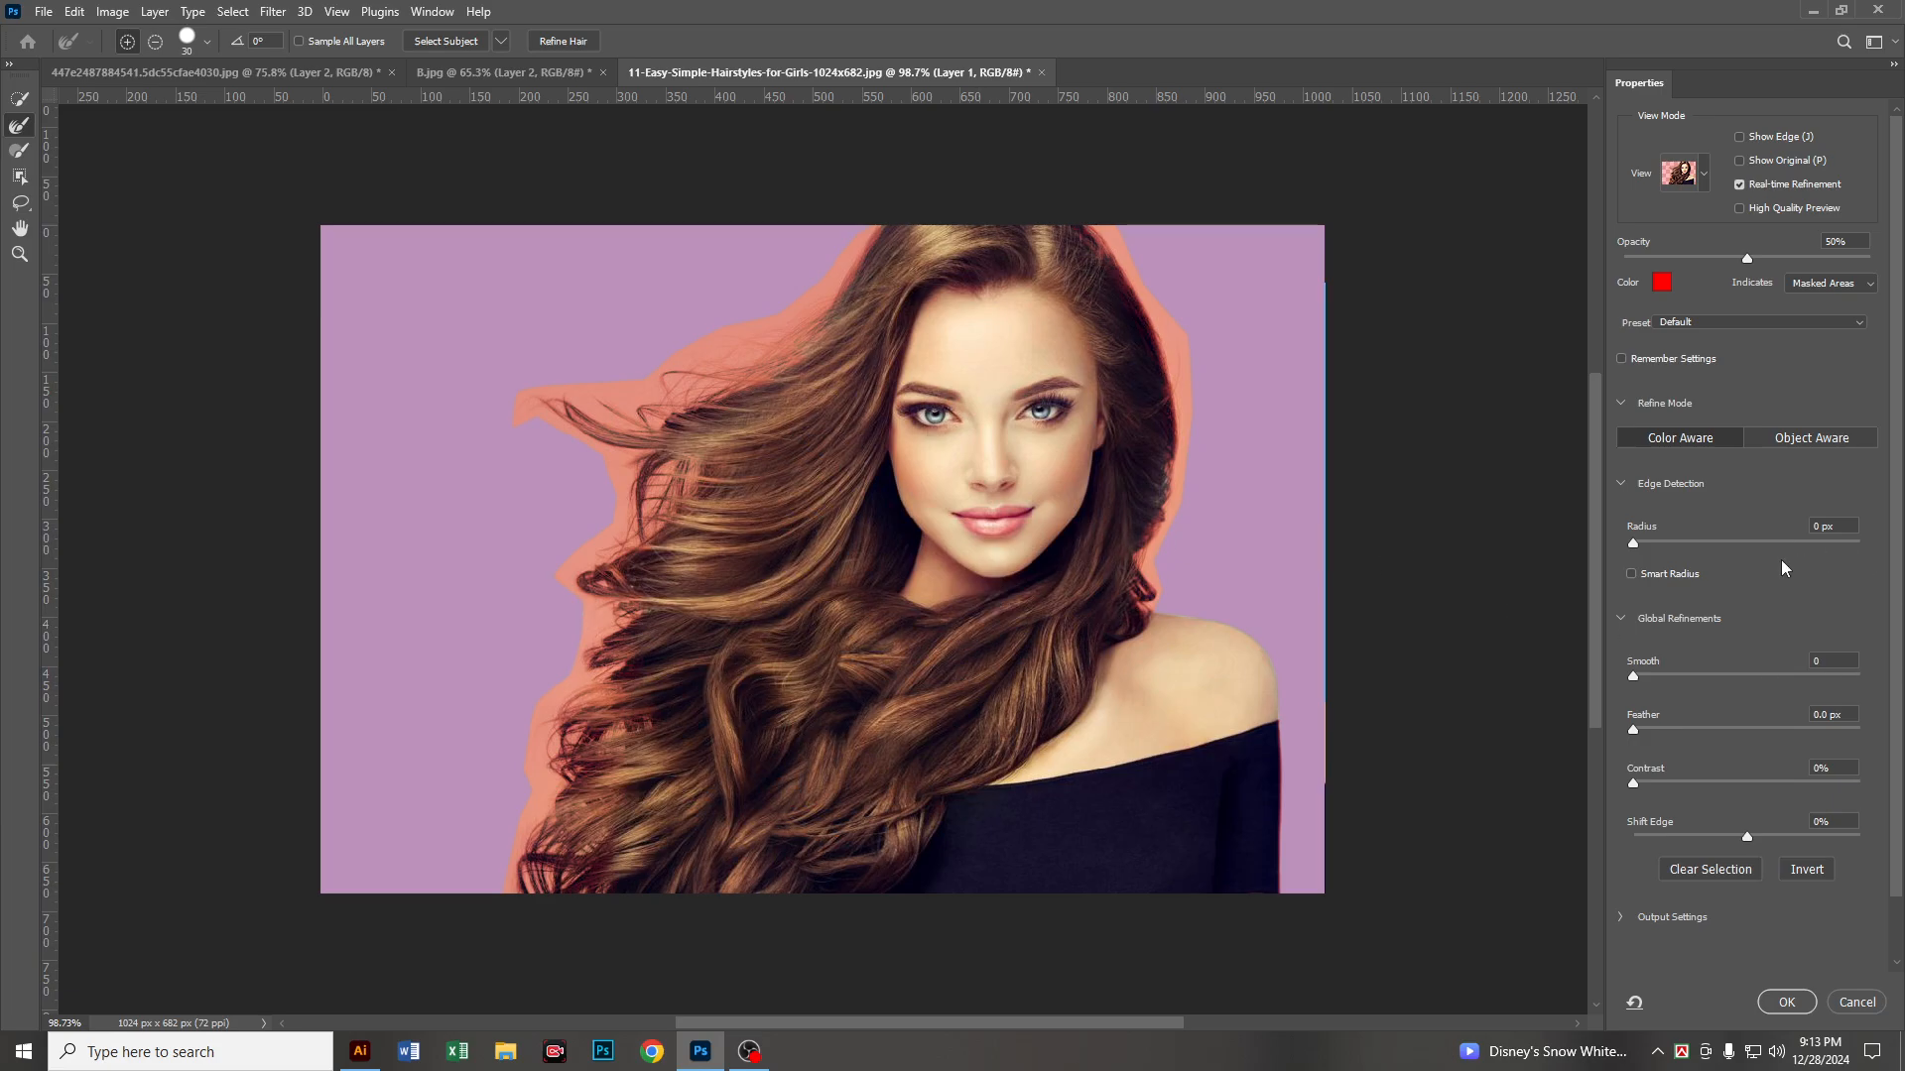
Step: Set the refinement's Feather to 0.5 px and Shift Edge to -5%
scroll(1770, 589, down, 3)
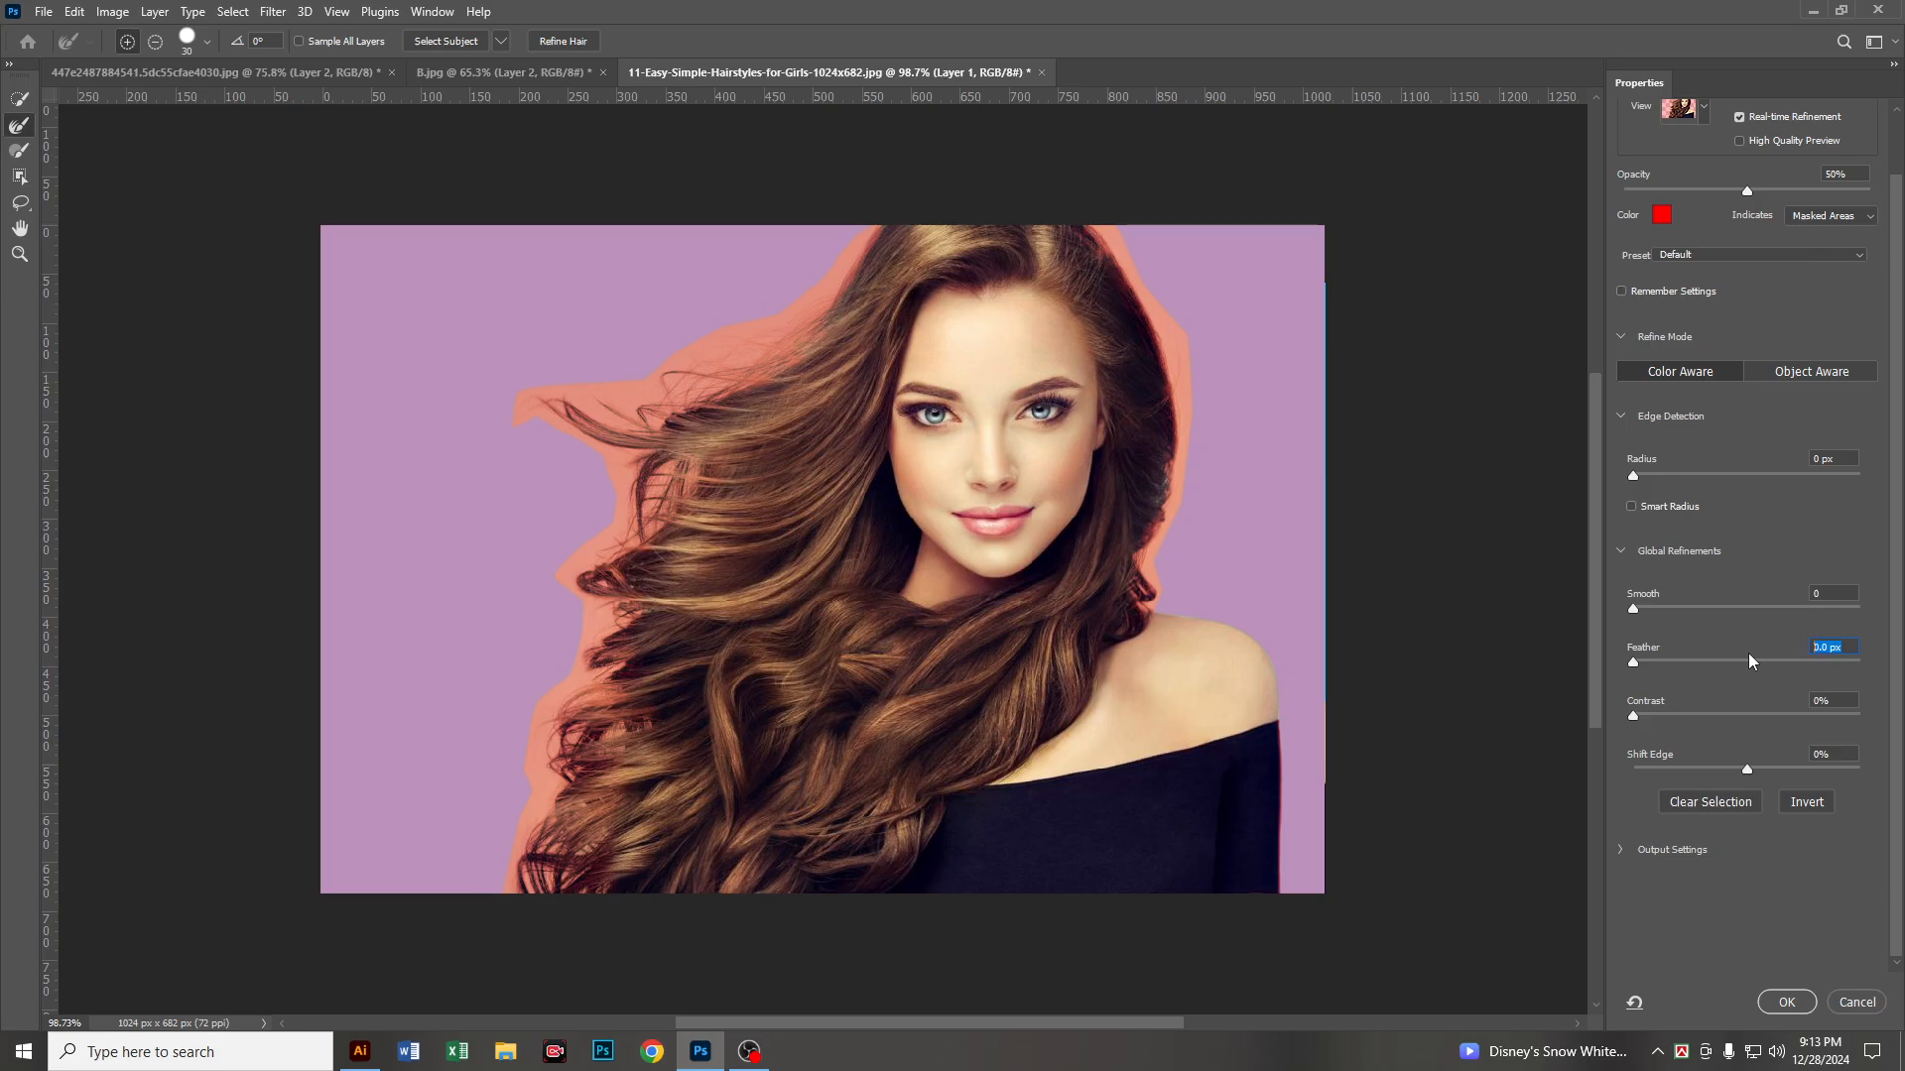
text(0.5)
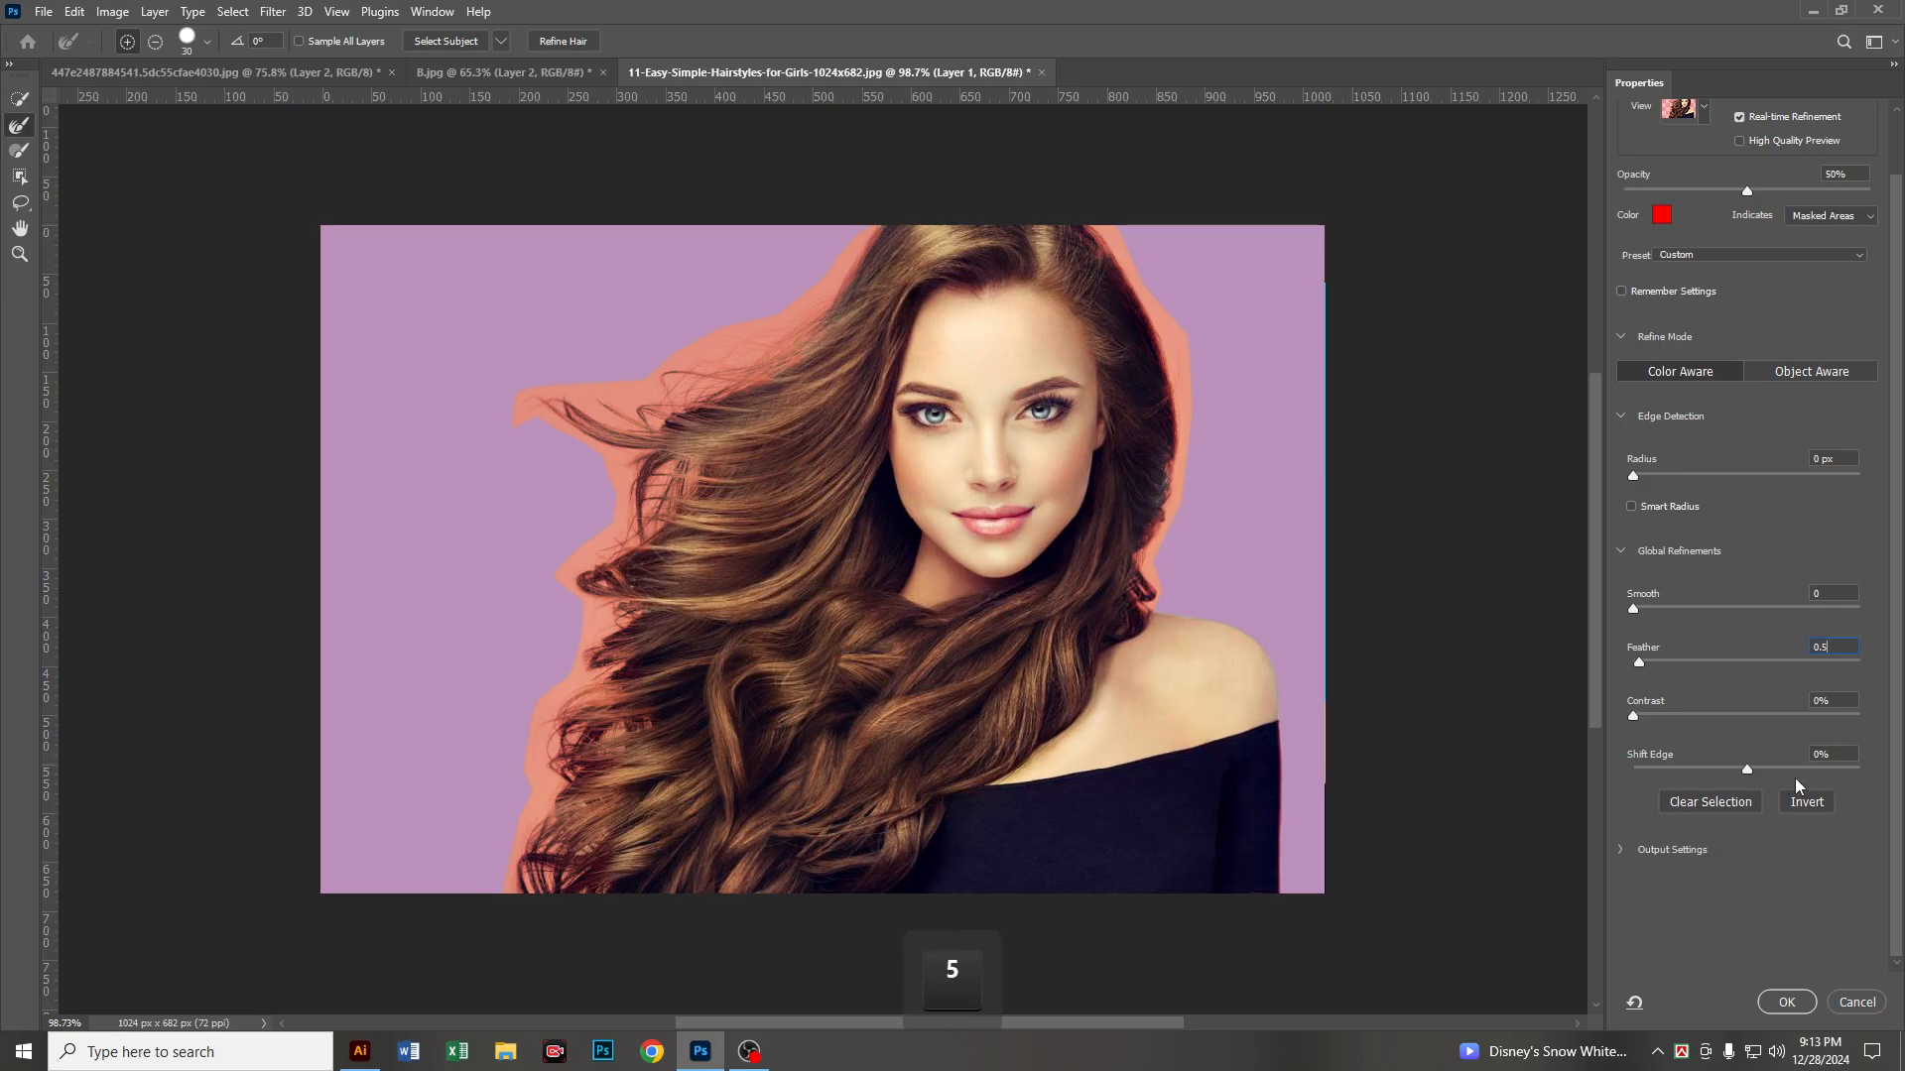
click(1843, 756)
text(-5)
Step: Output the refined selection as New Layer with Layer Mask and check the cutout against the blue backdrop
click(1622, 849)
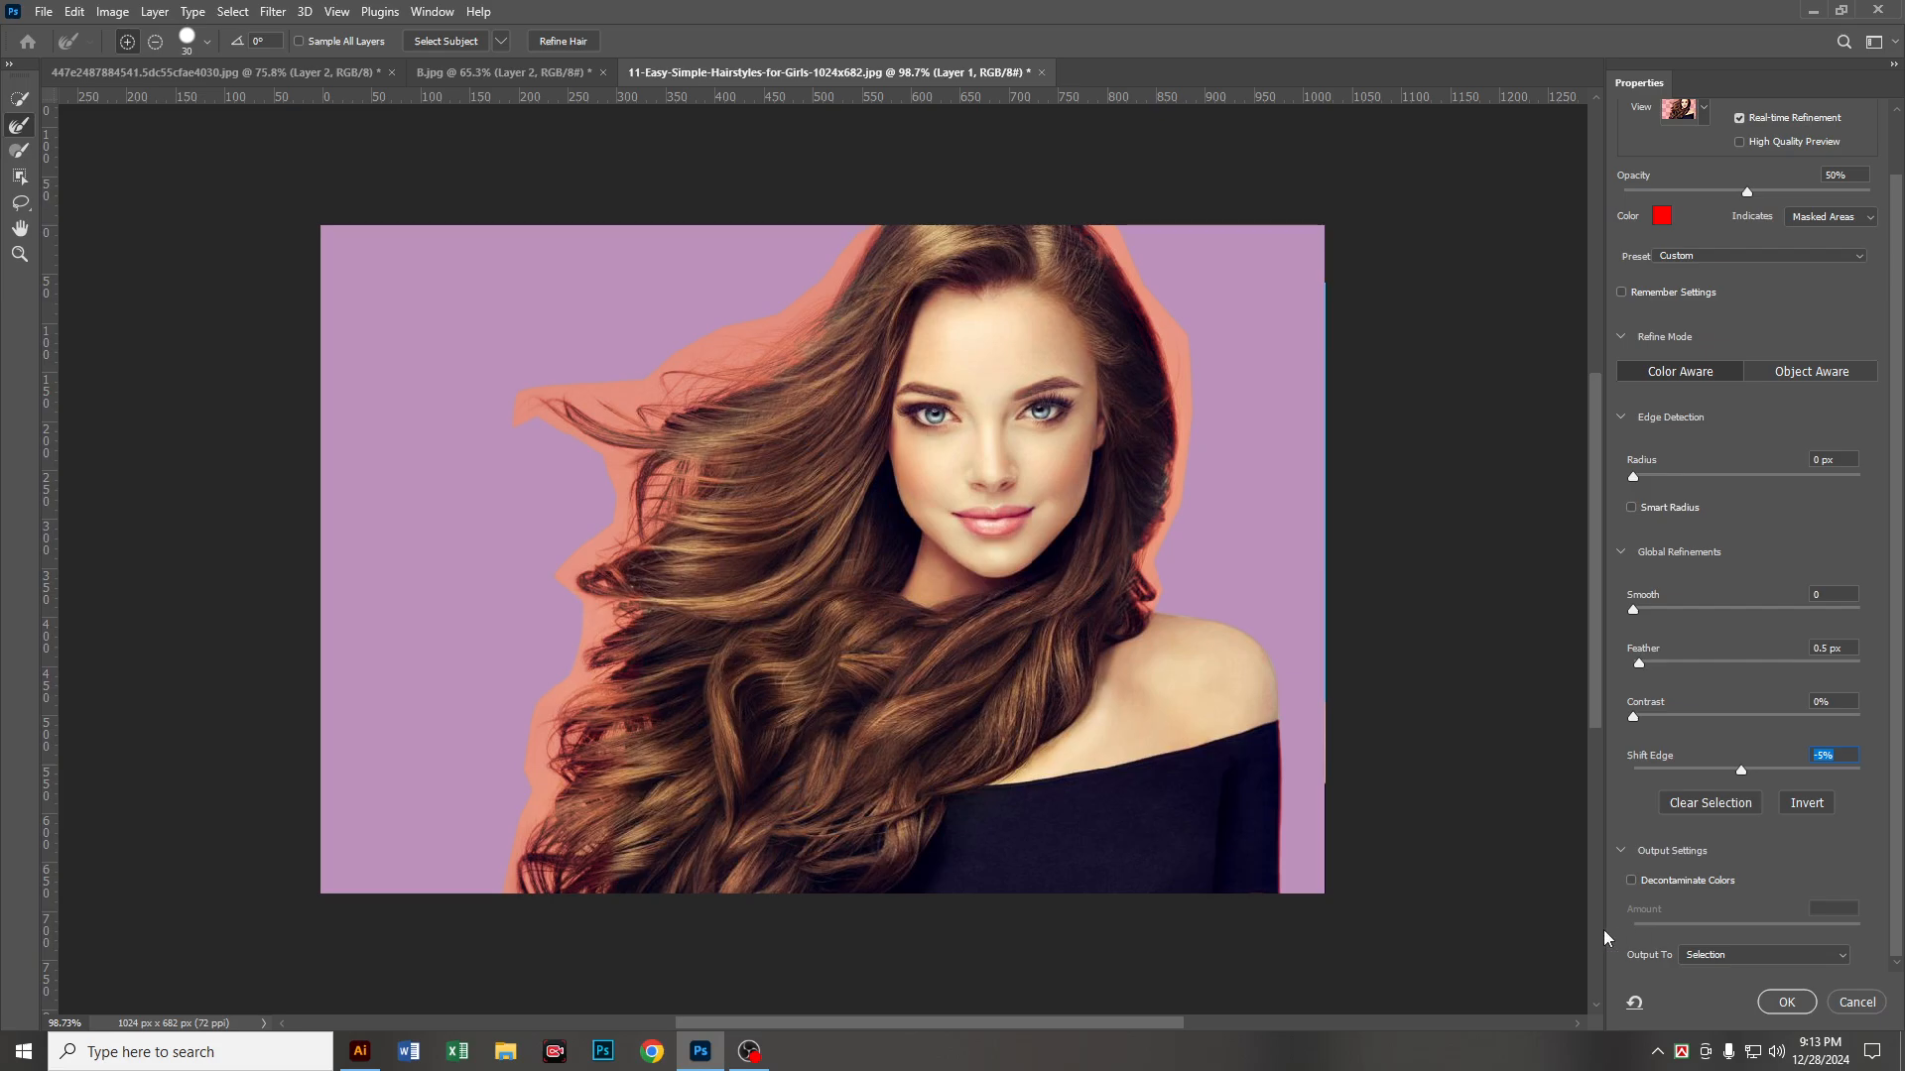
click(1729, 956)
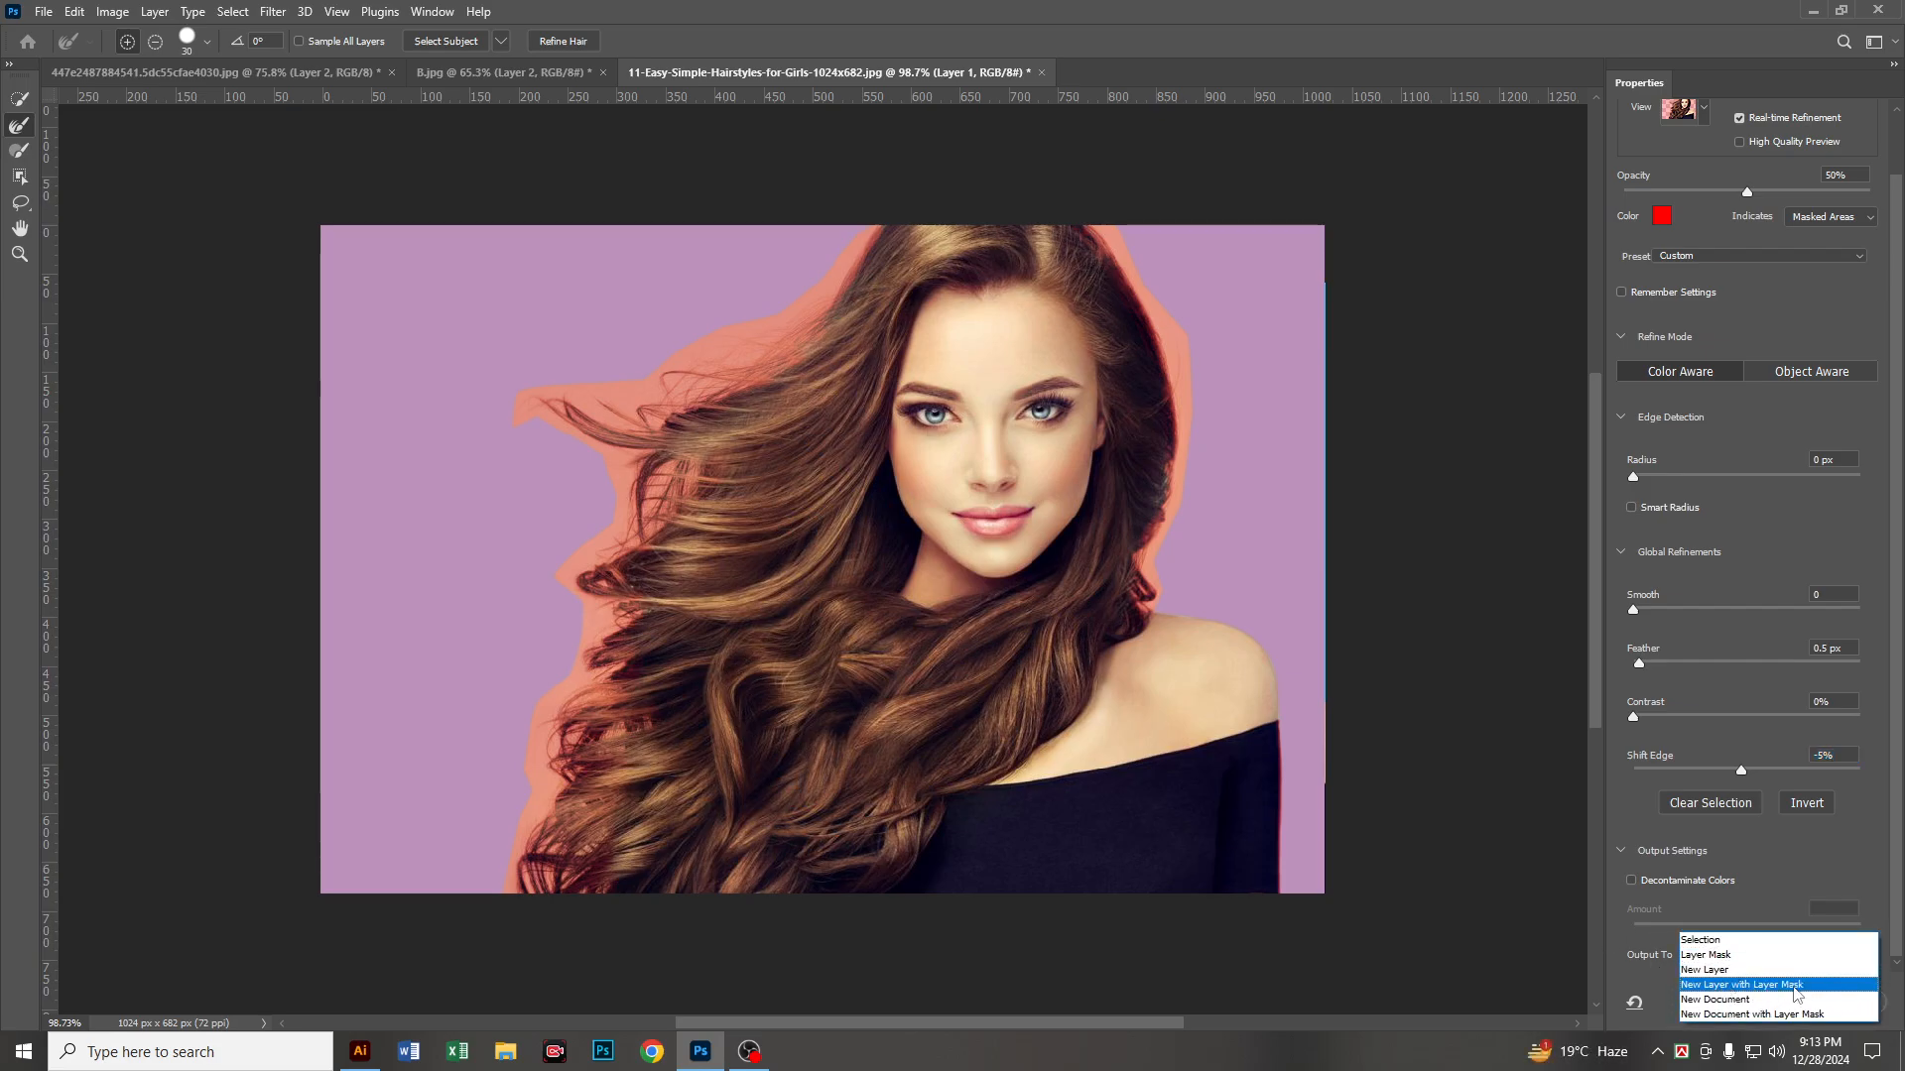
click(1796, 985)
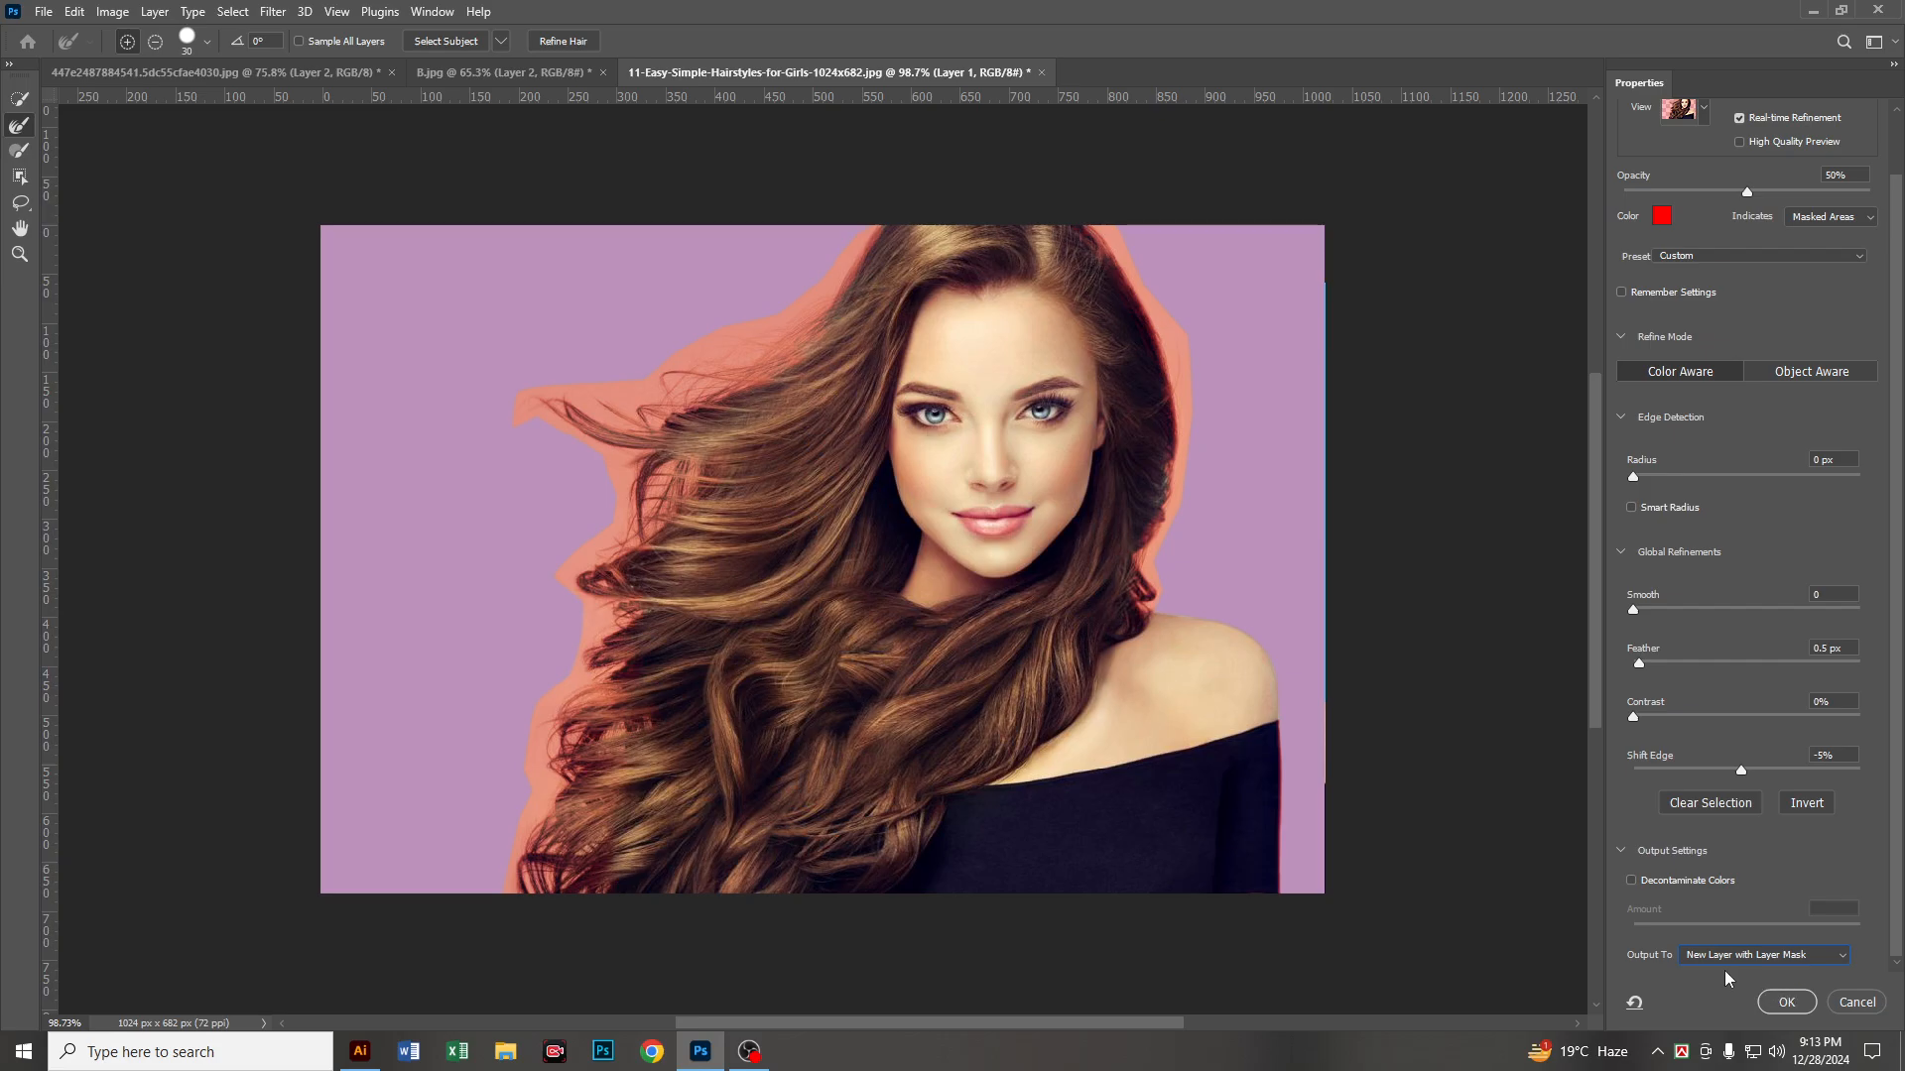
click(1789, 1002)
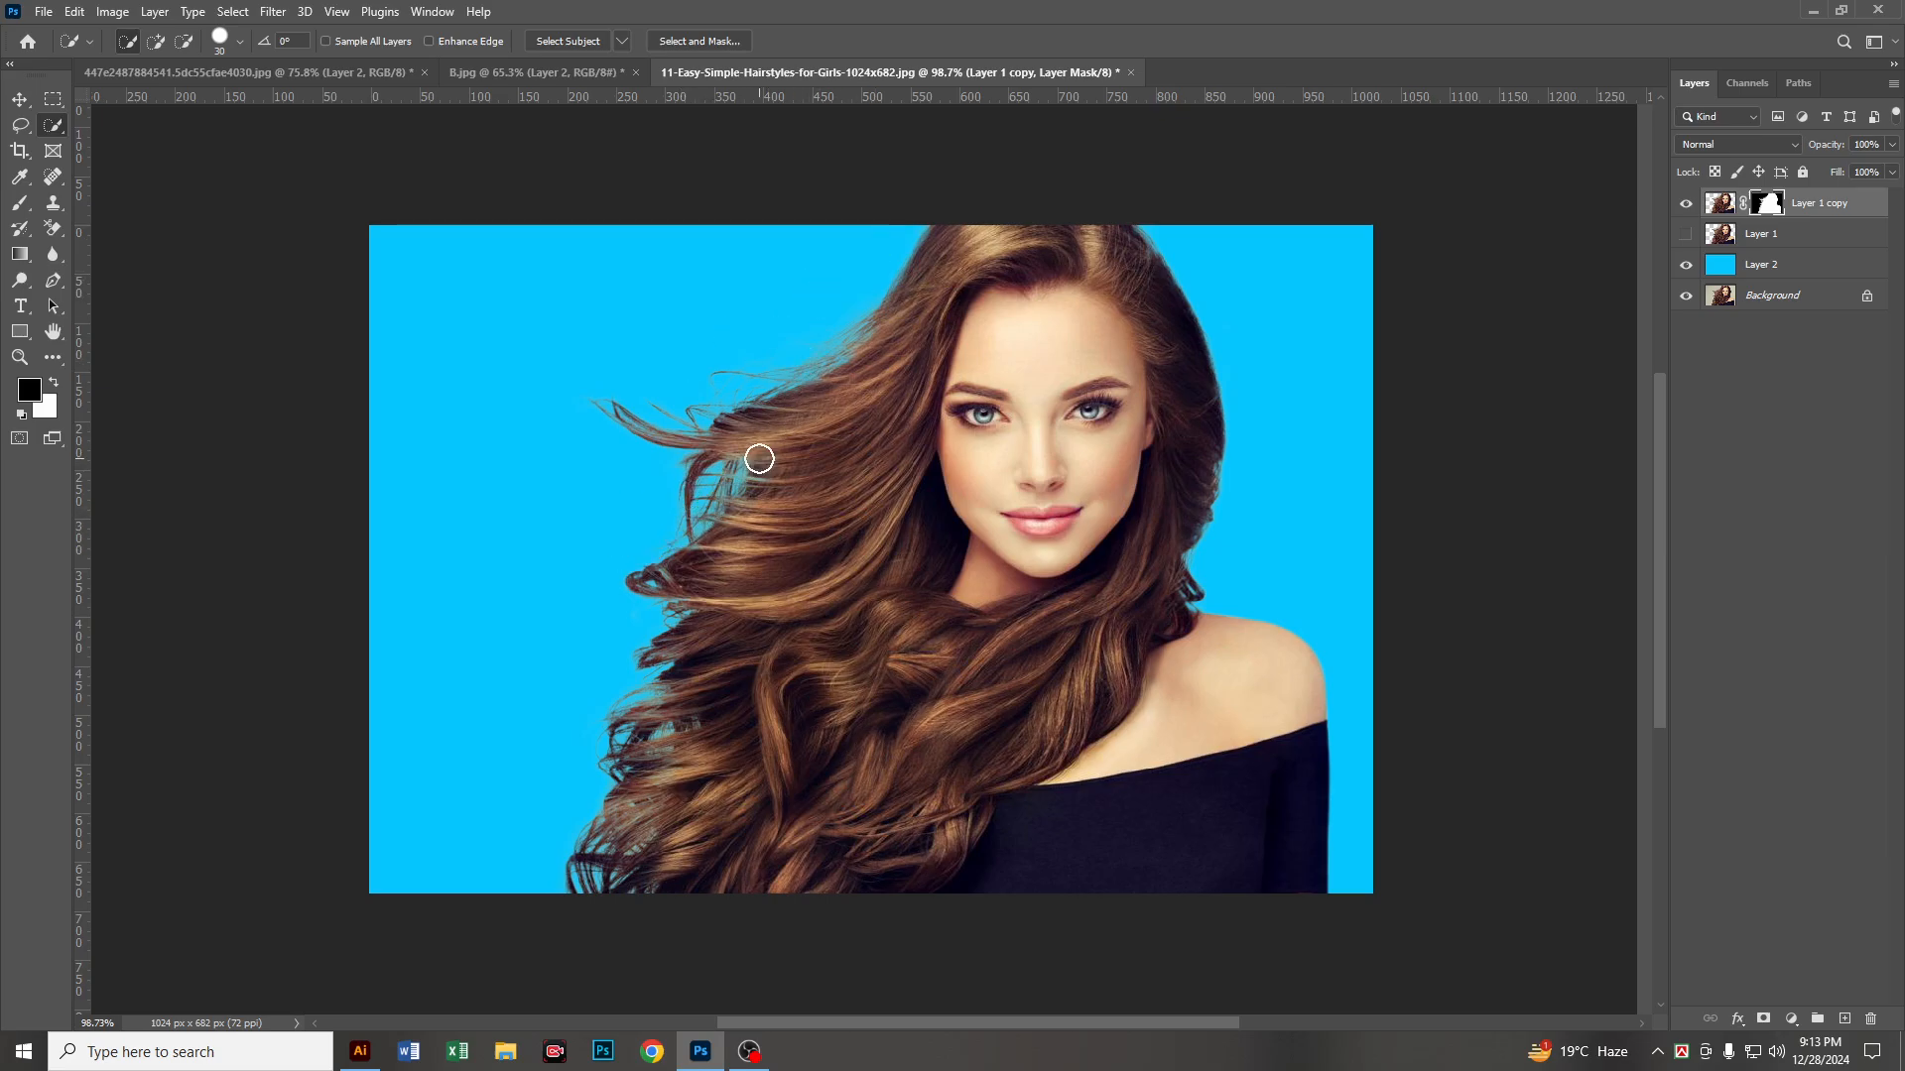
scroll(873, 519, down, 2)
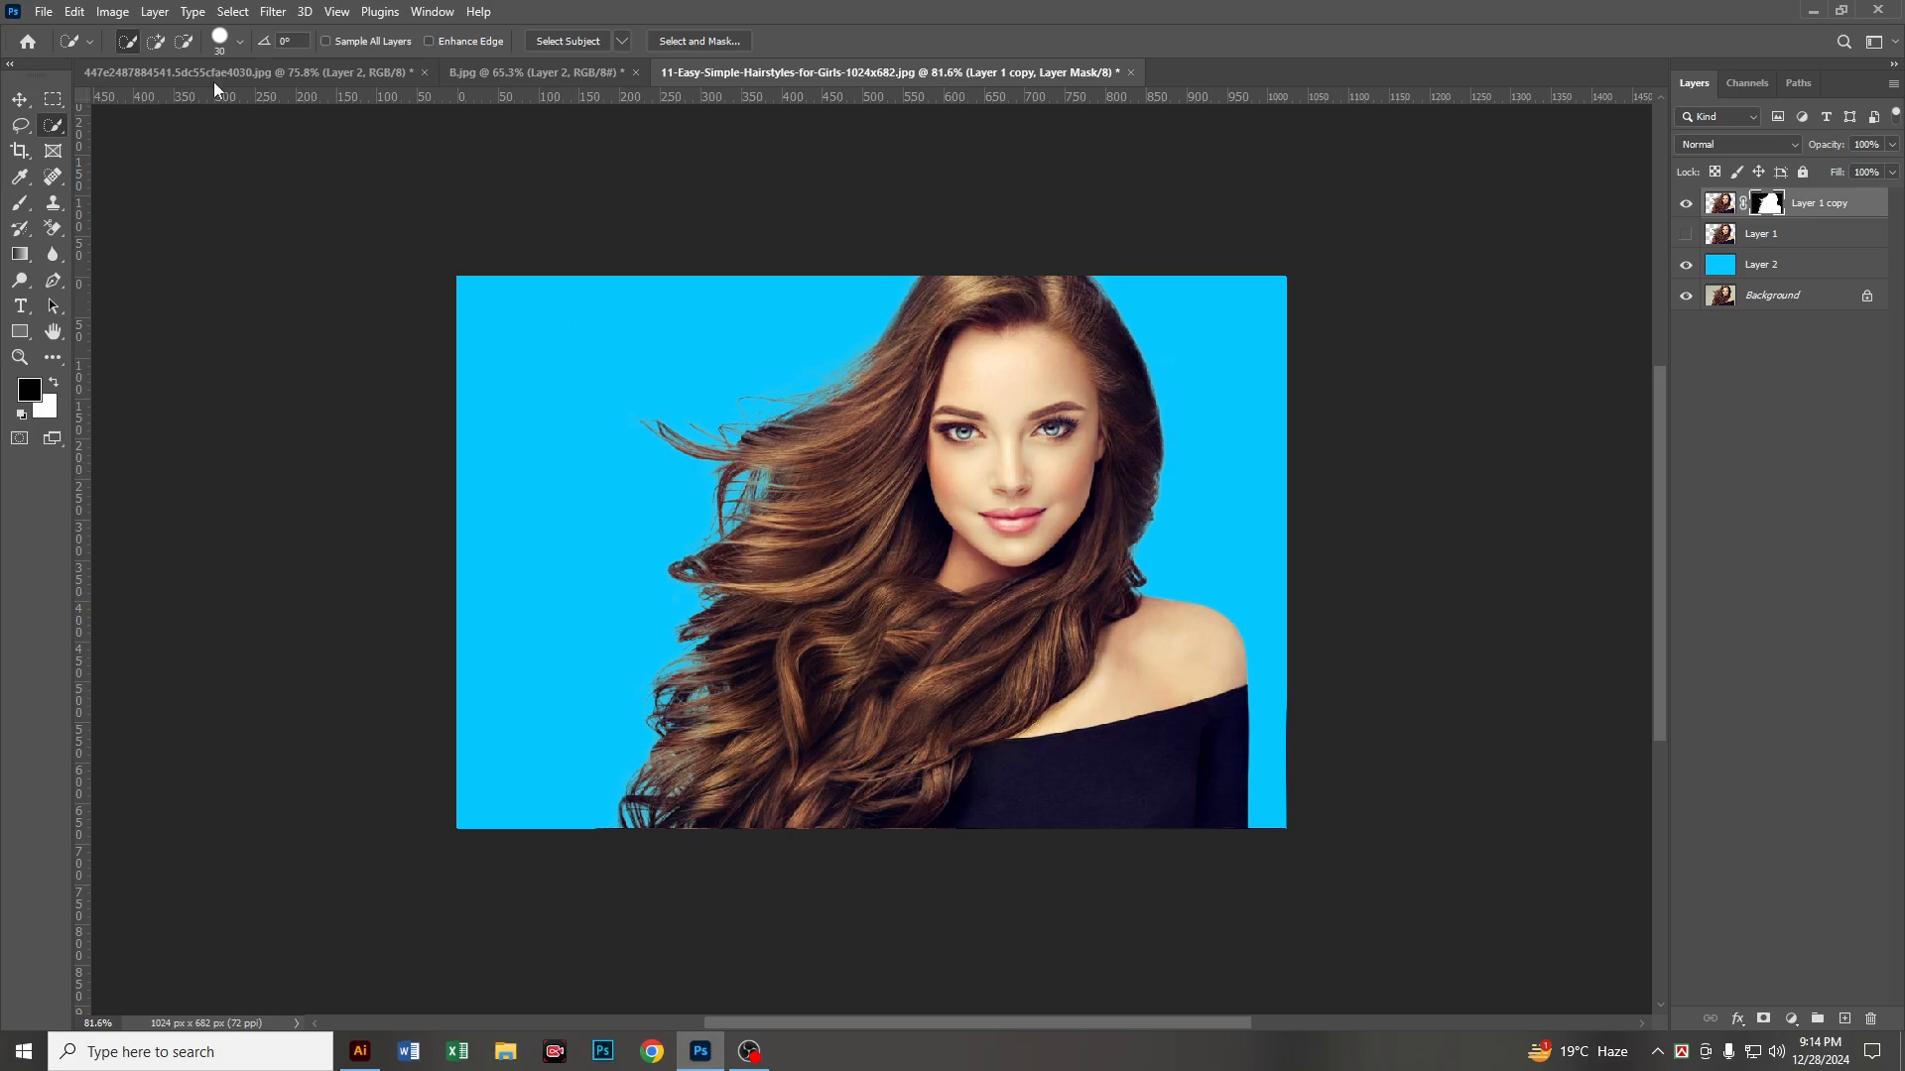
Step: Open the image casual-men-short-pants.jpg
click(44, 12)
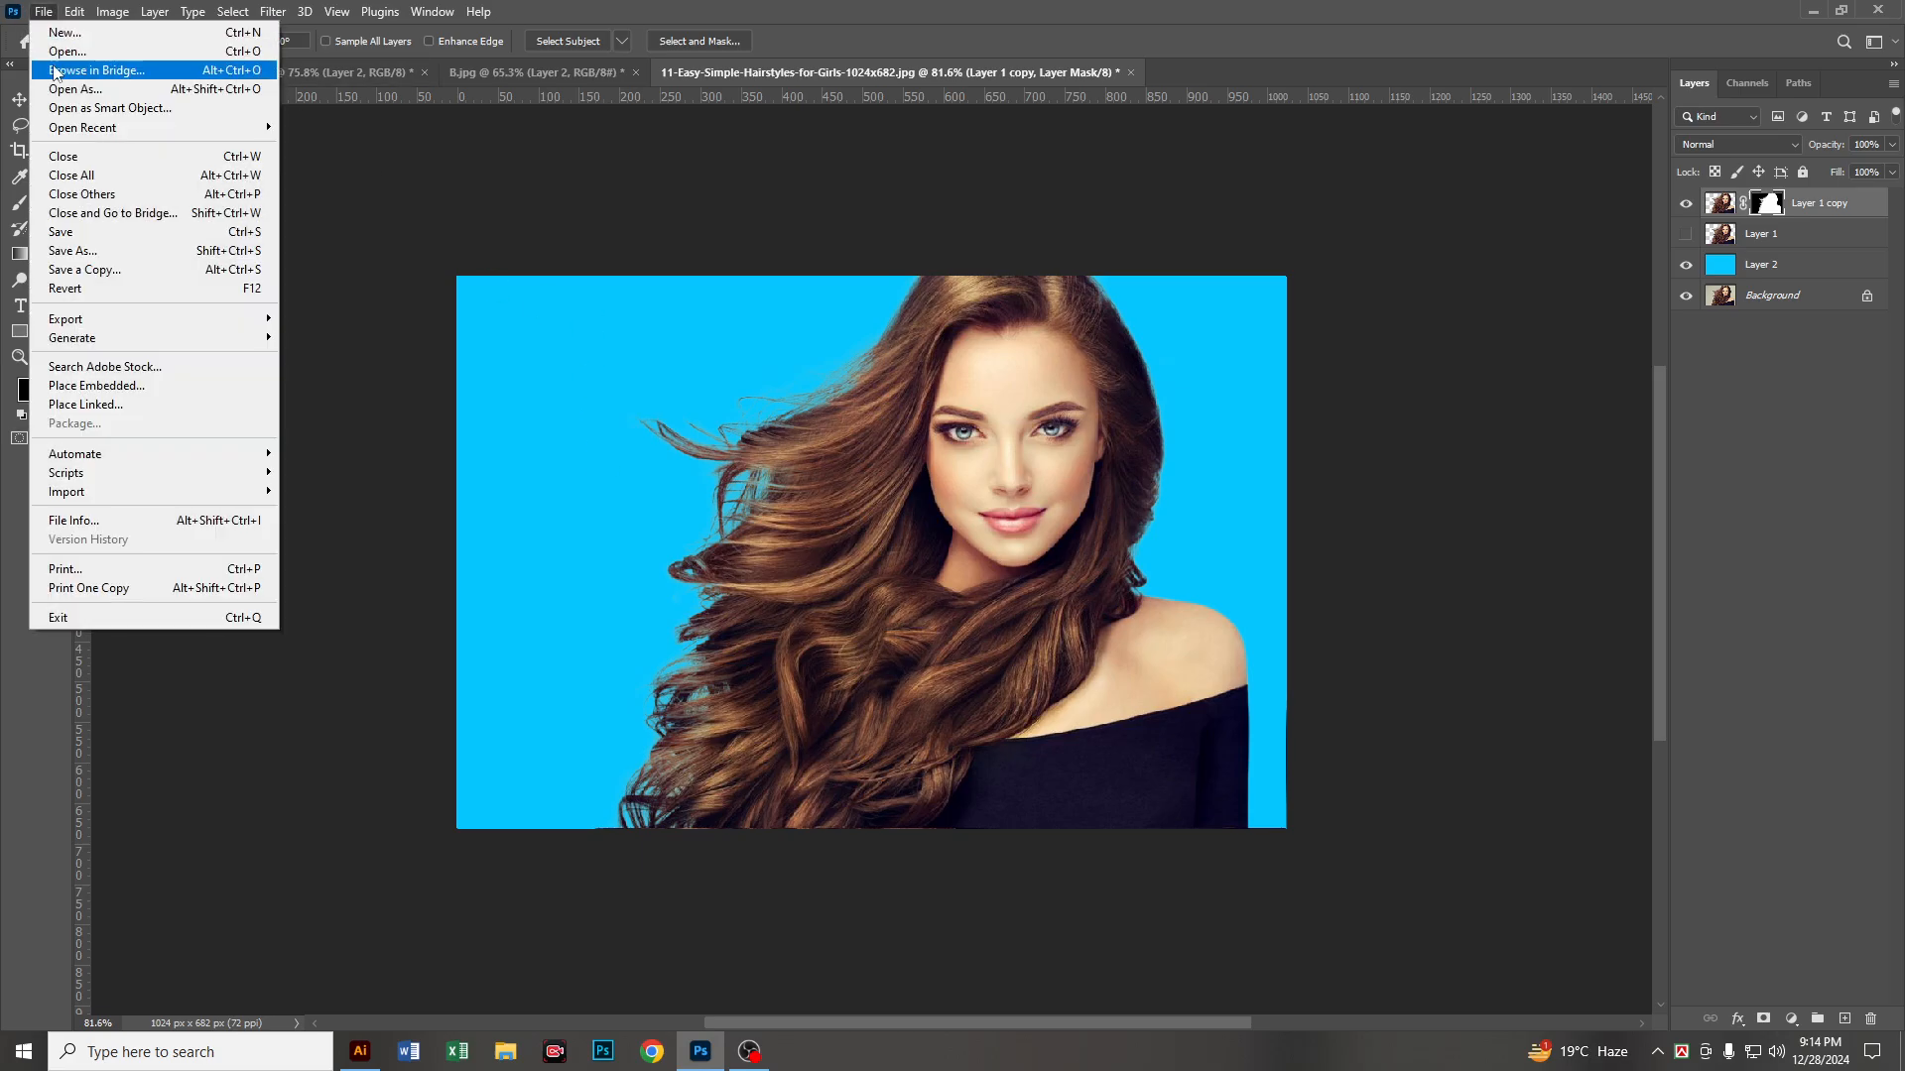
click(80, 55)
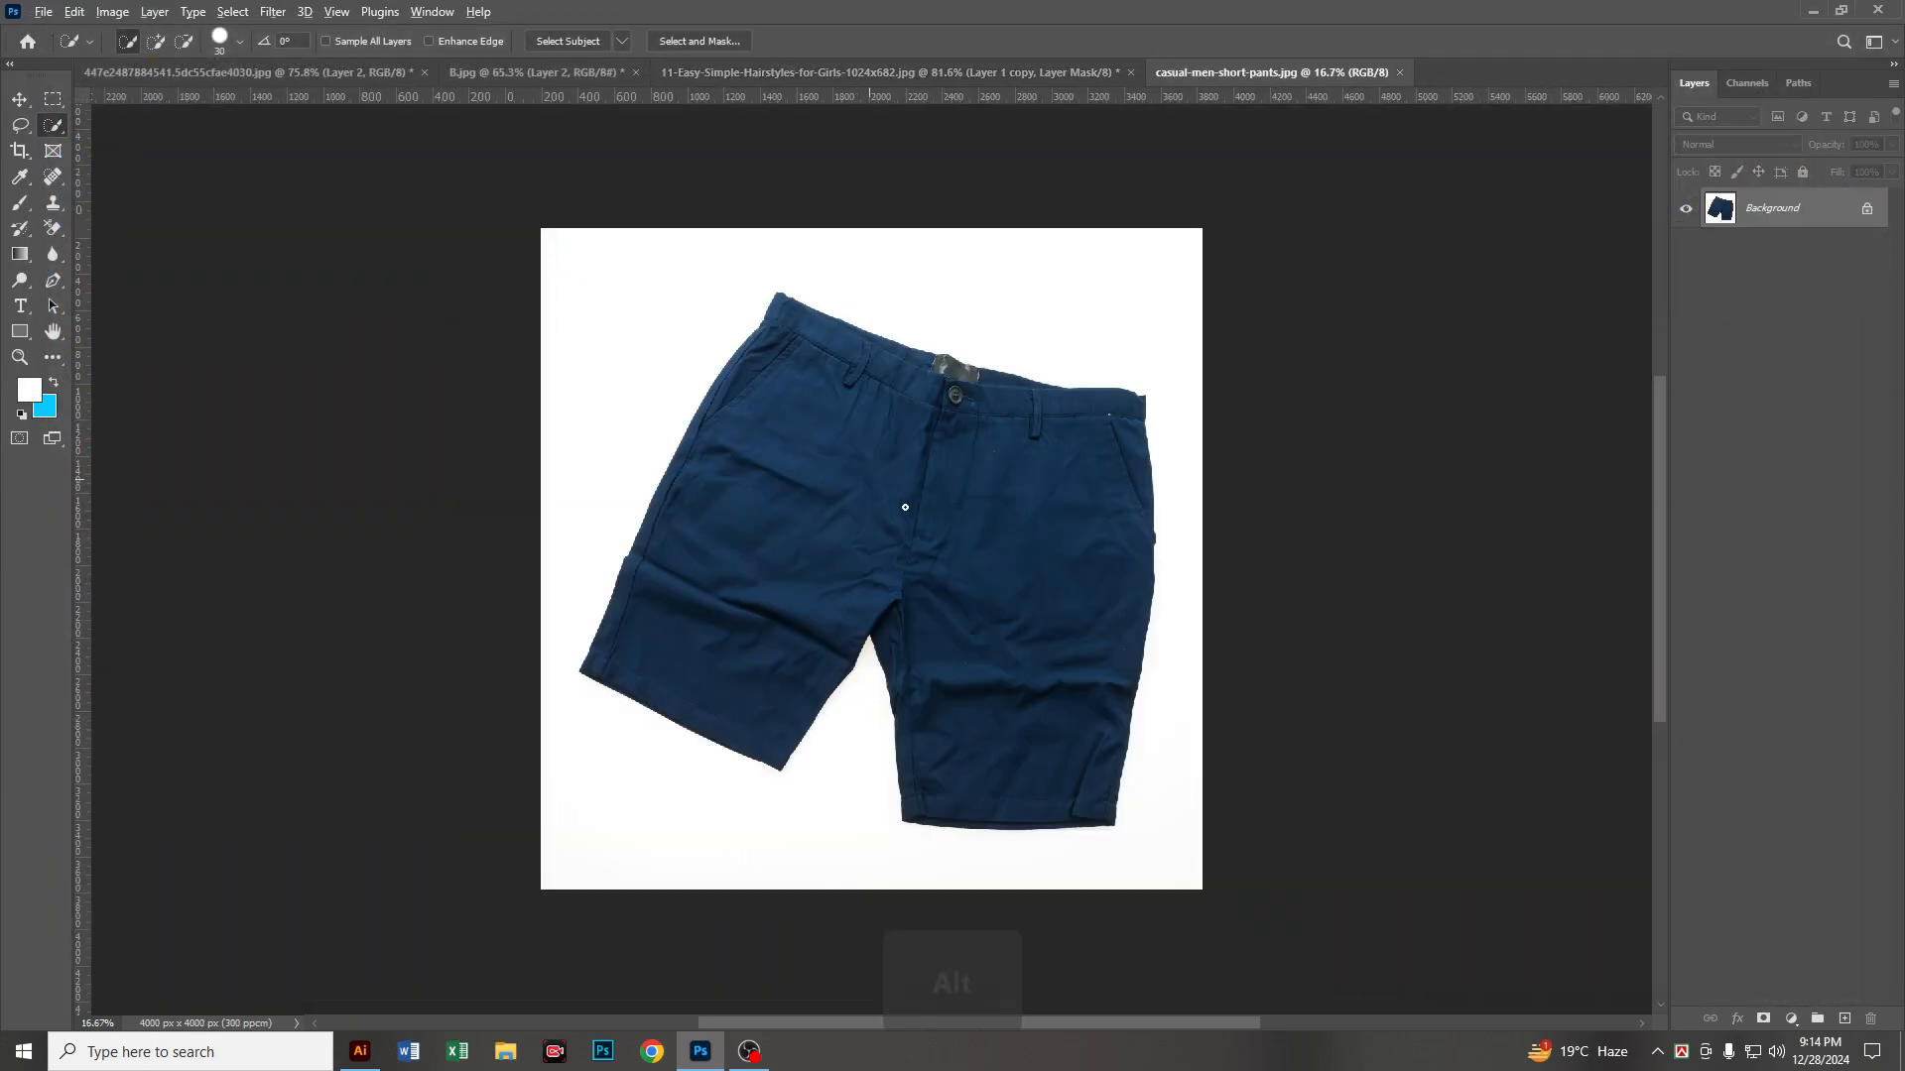
scroll(920, 461, up, 2)
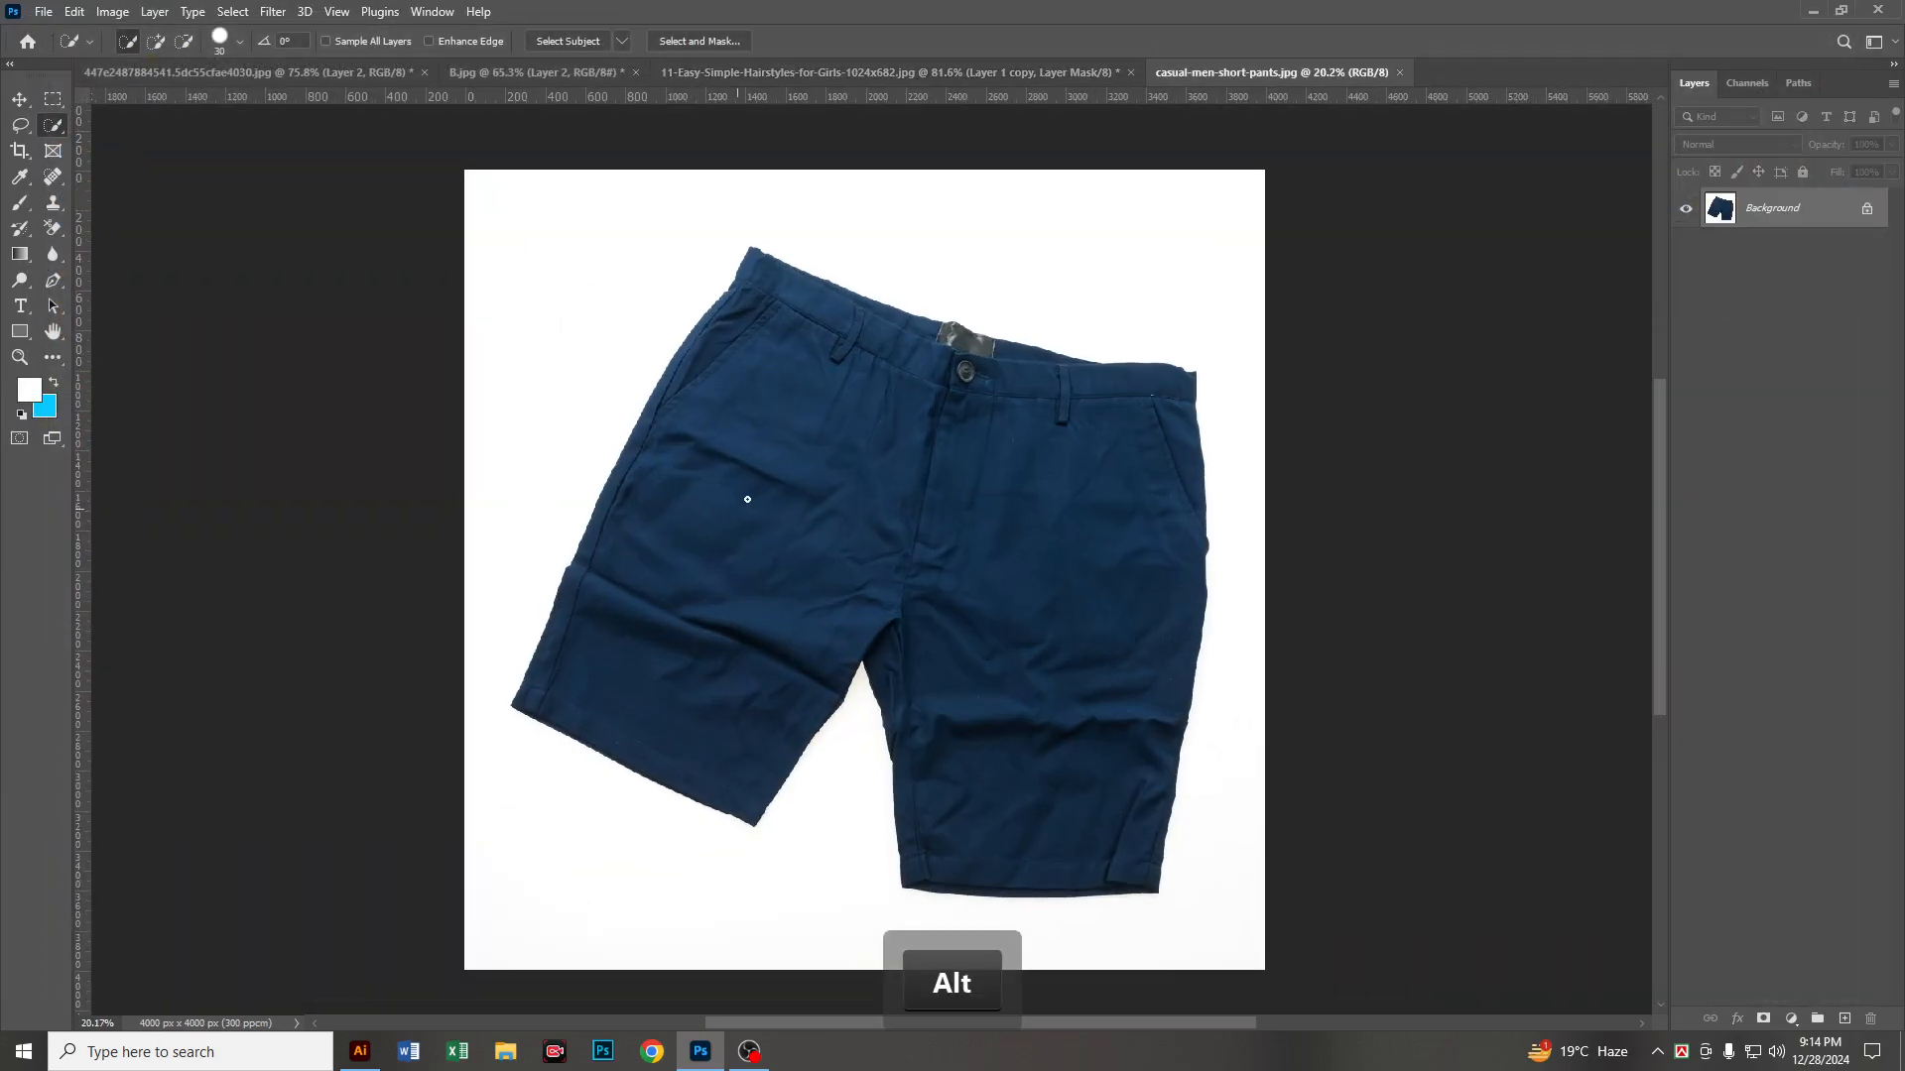
scroll(639, 445, down, 2)
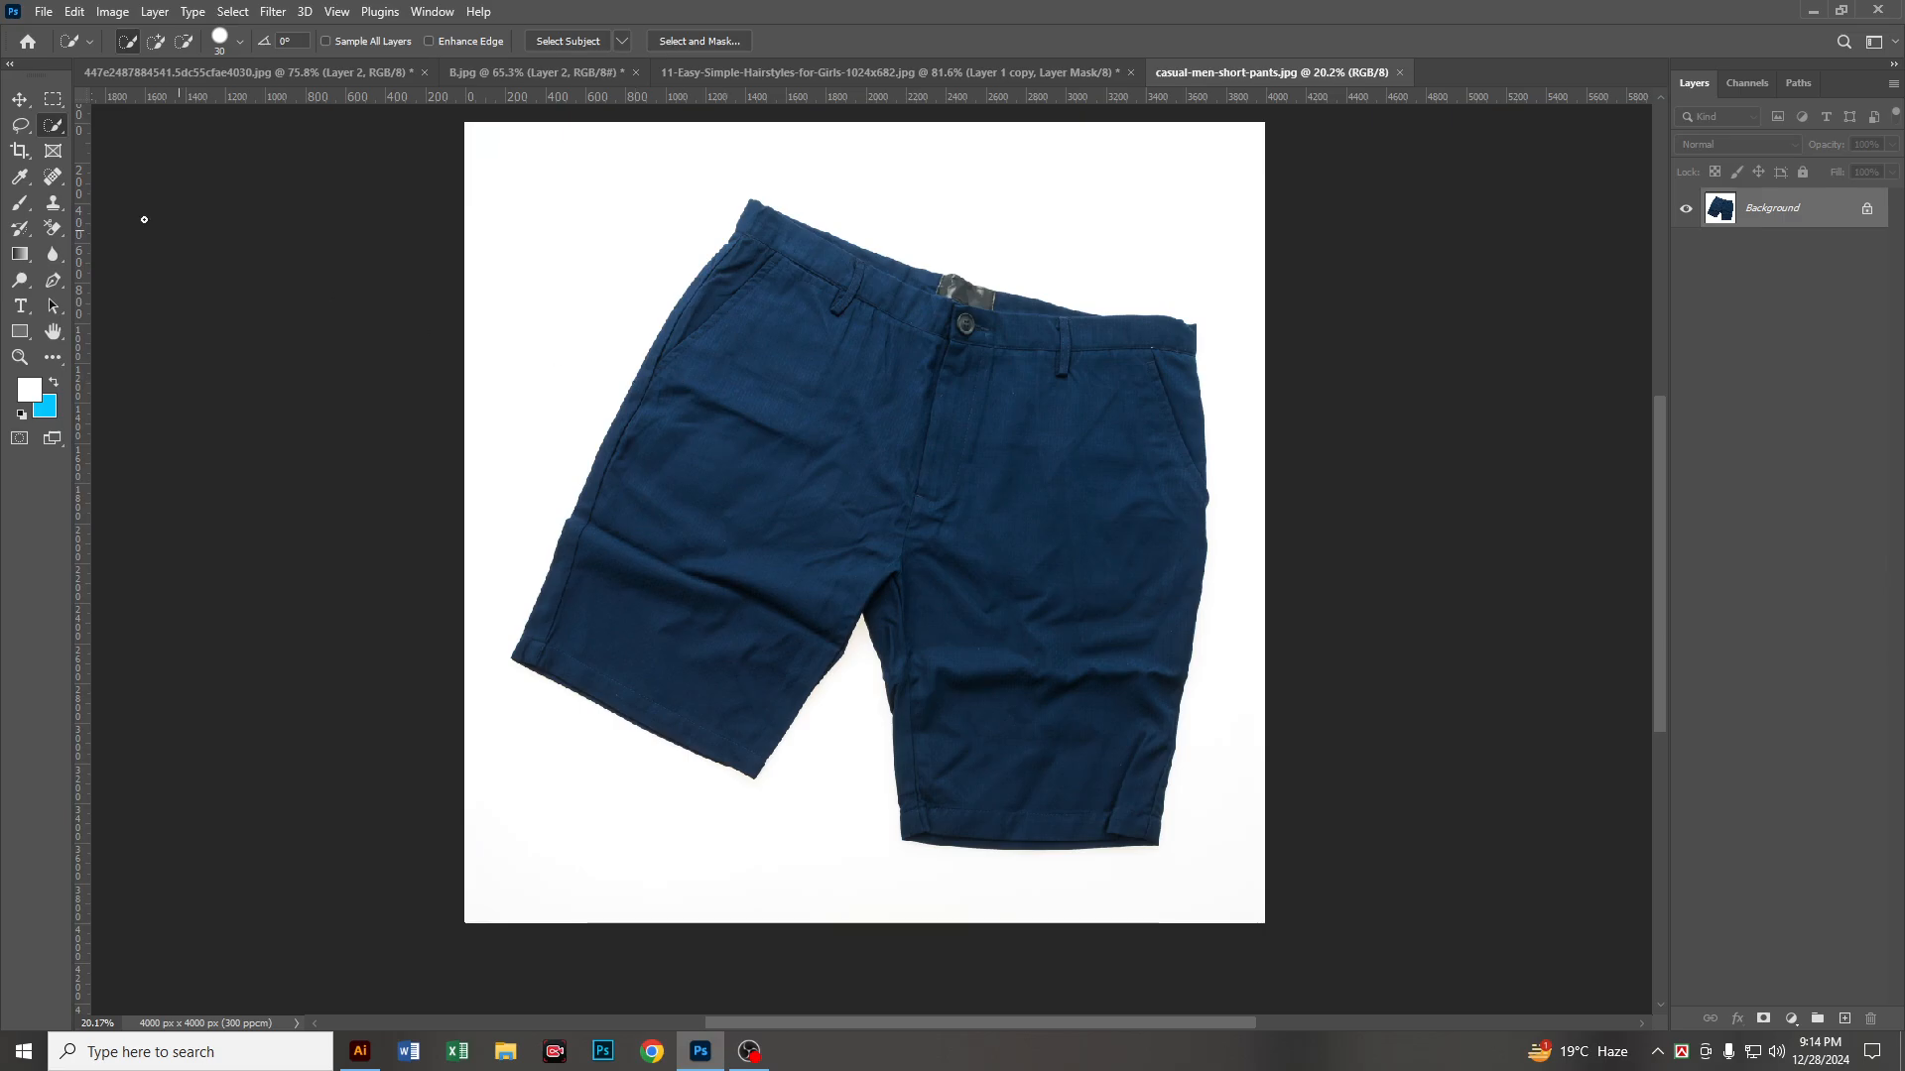
Step: Select the shorts automatically with Select Subject and mask out their white background with a layer mask
right_click(54, 129)
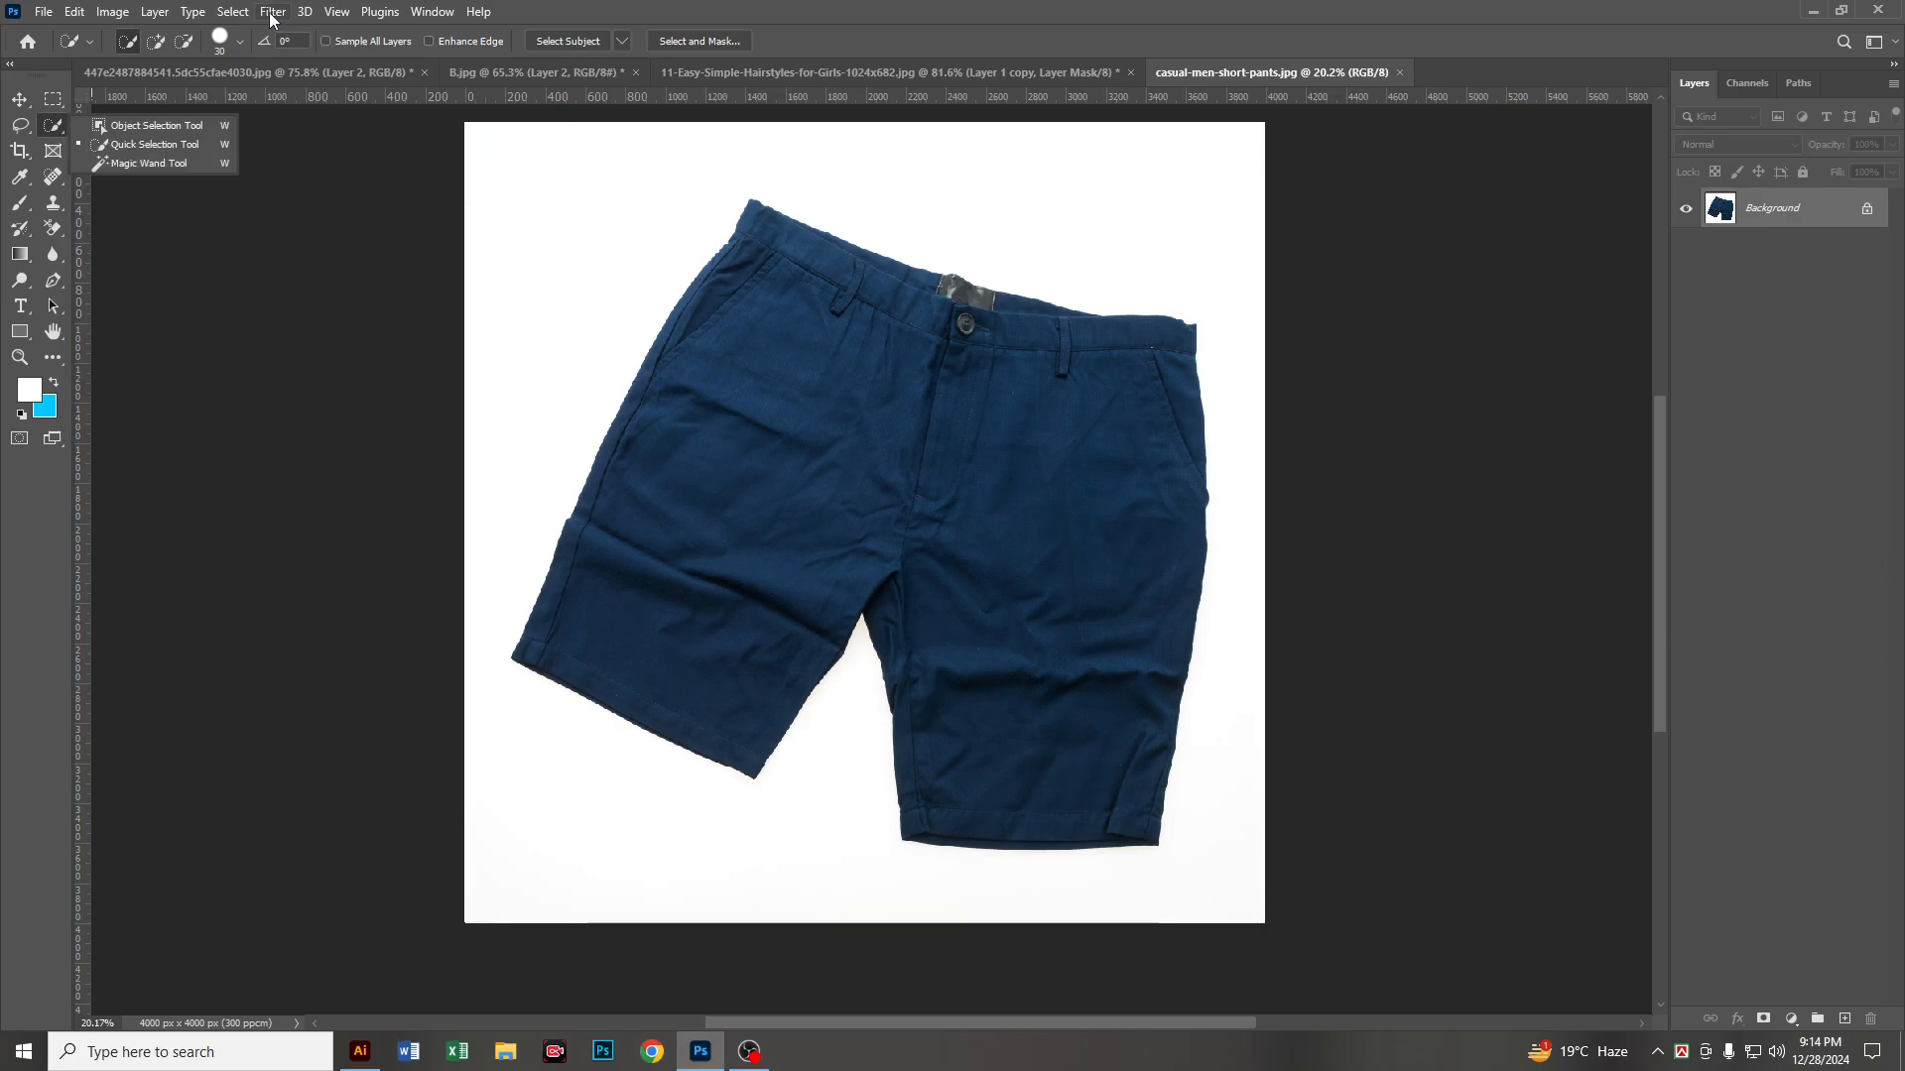
click(234, 12)
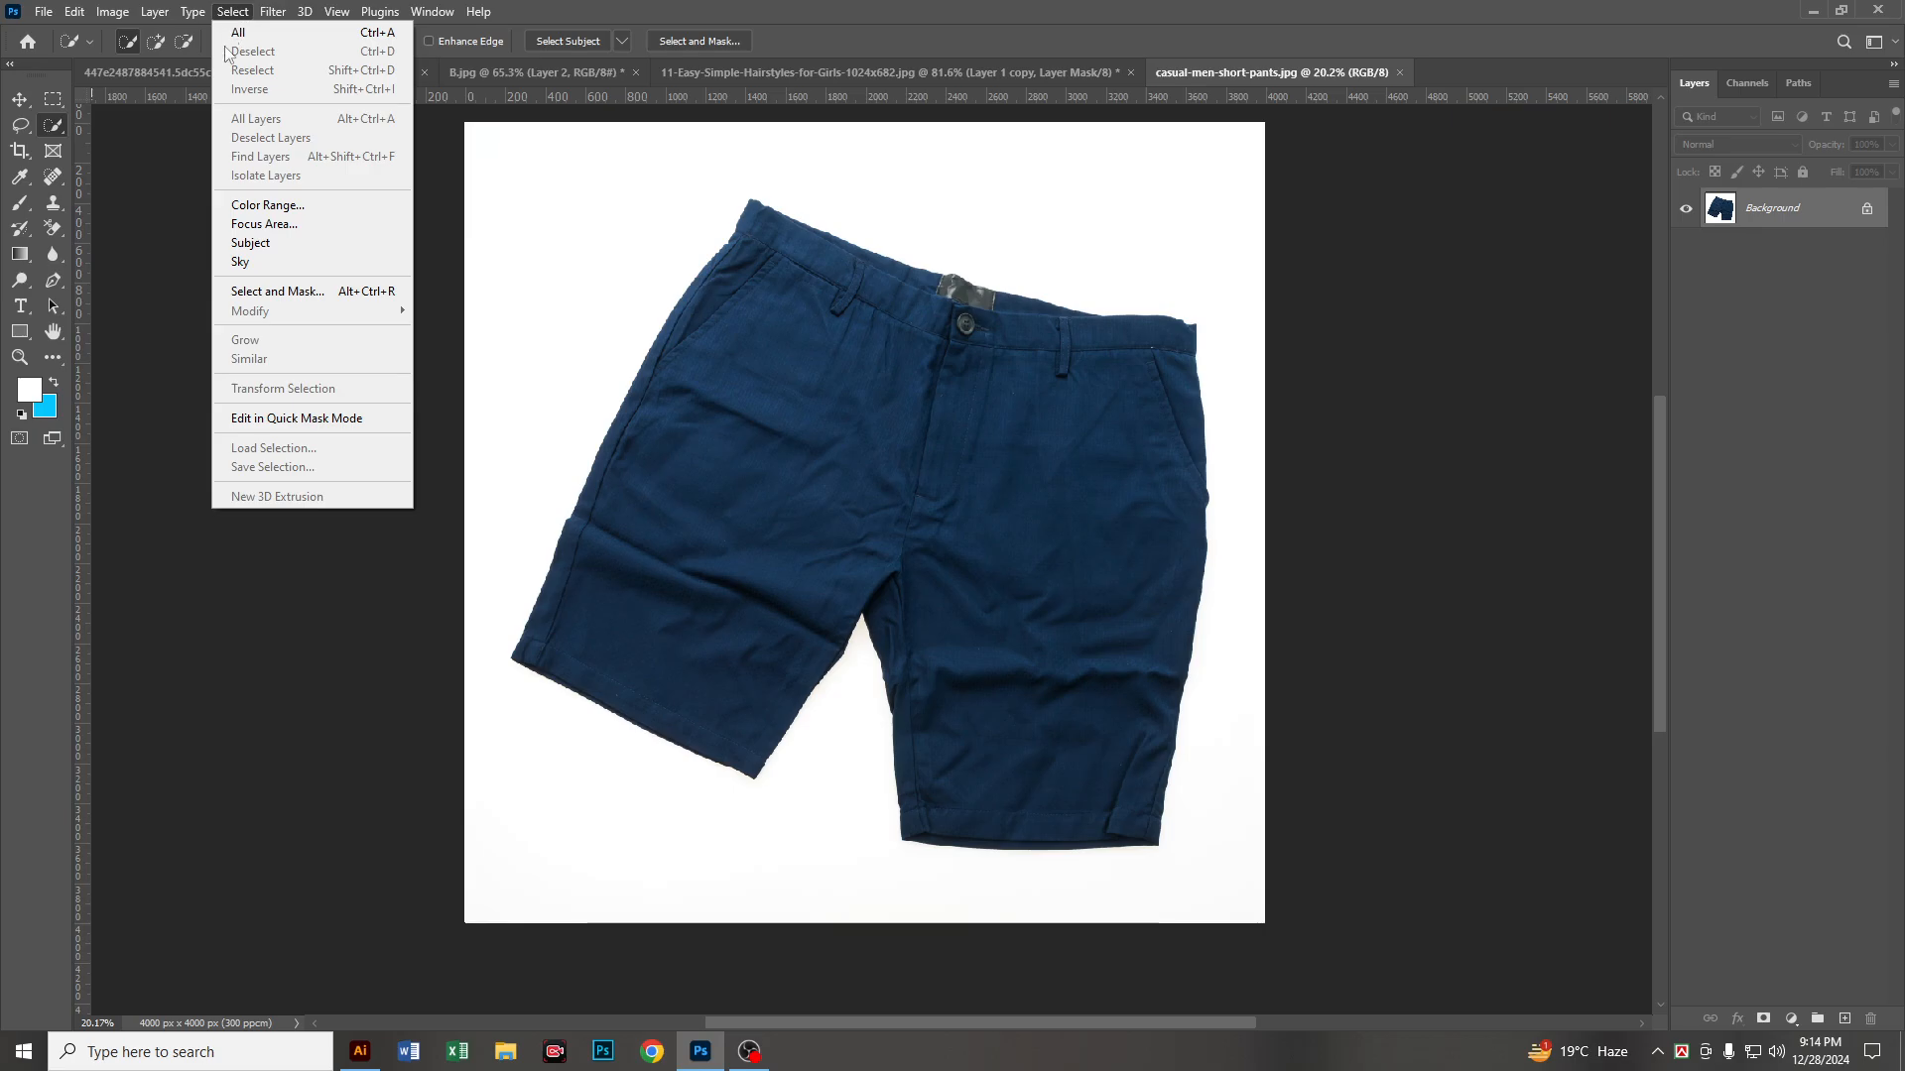
click(253, 247)
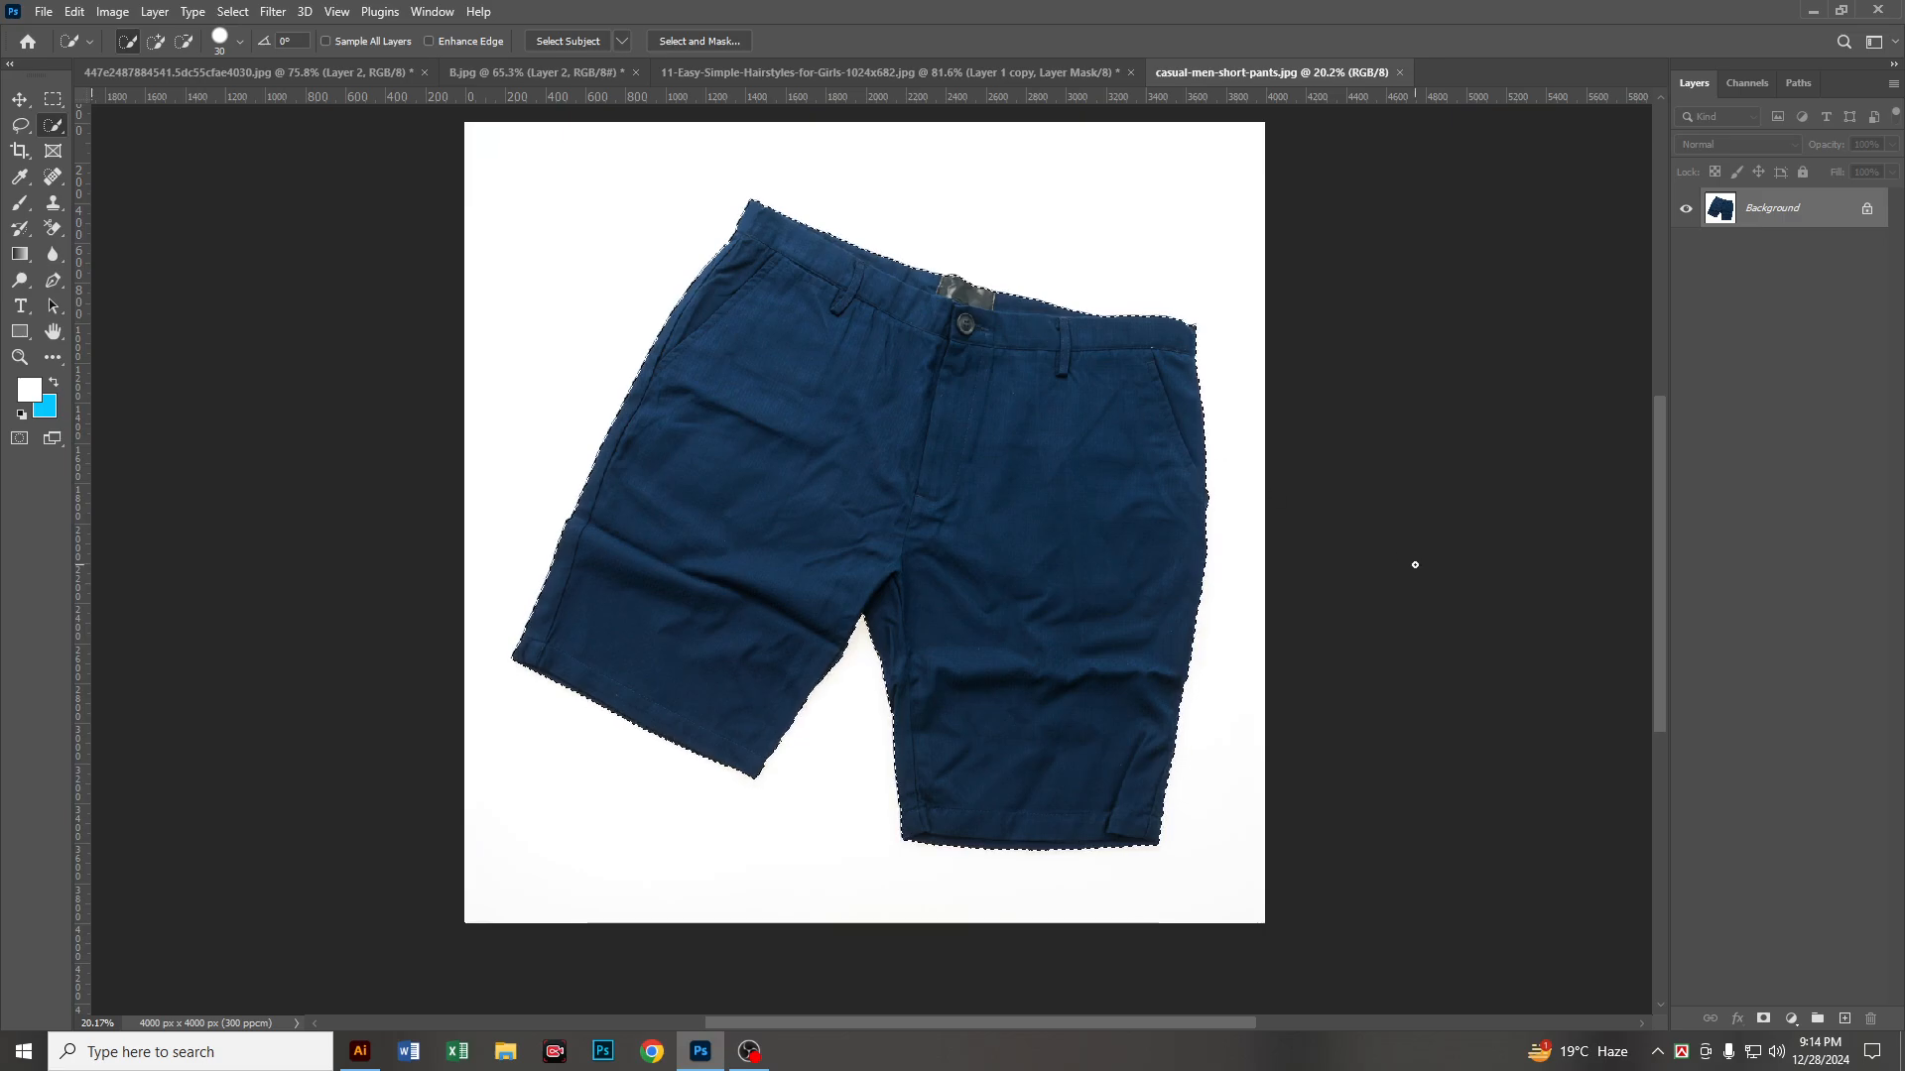
click(1765, 1021)
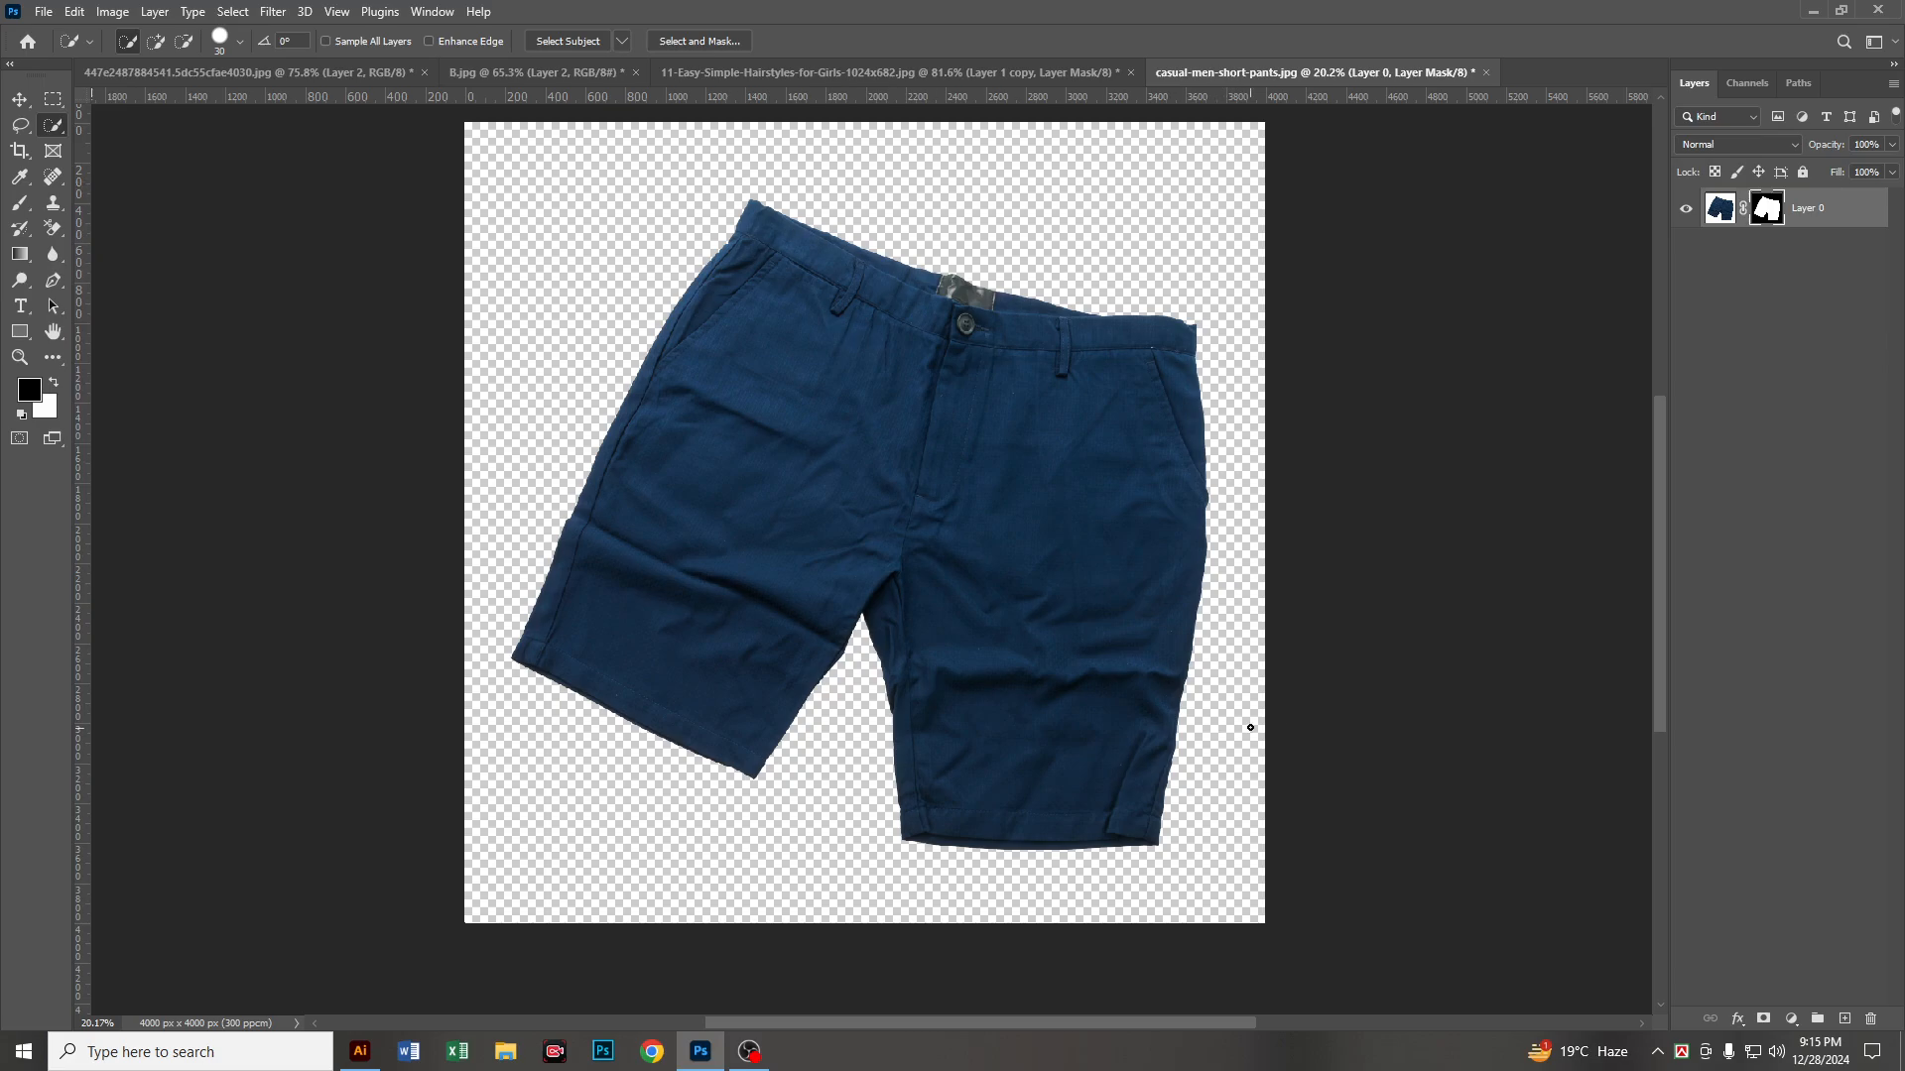
Step: Add a layer beneath the shorts, fill it with the blue background color and check the cutout's edges
click(1846, 1018)
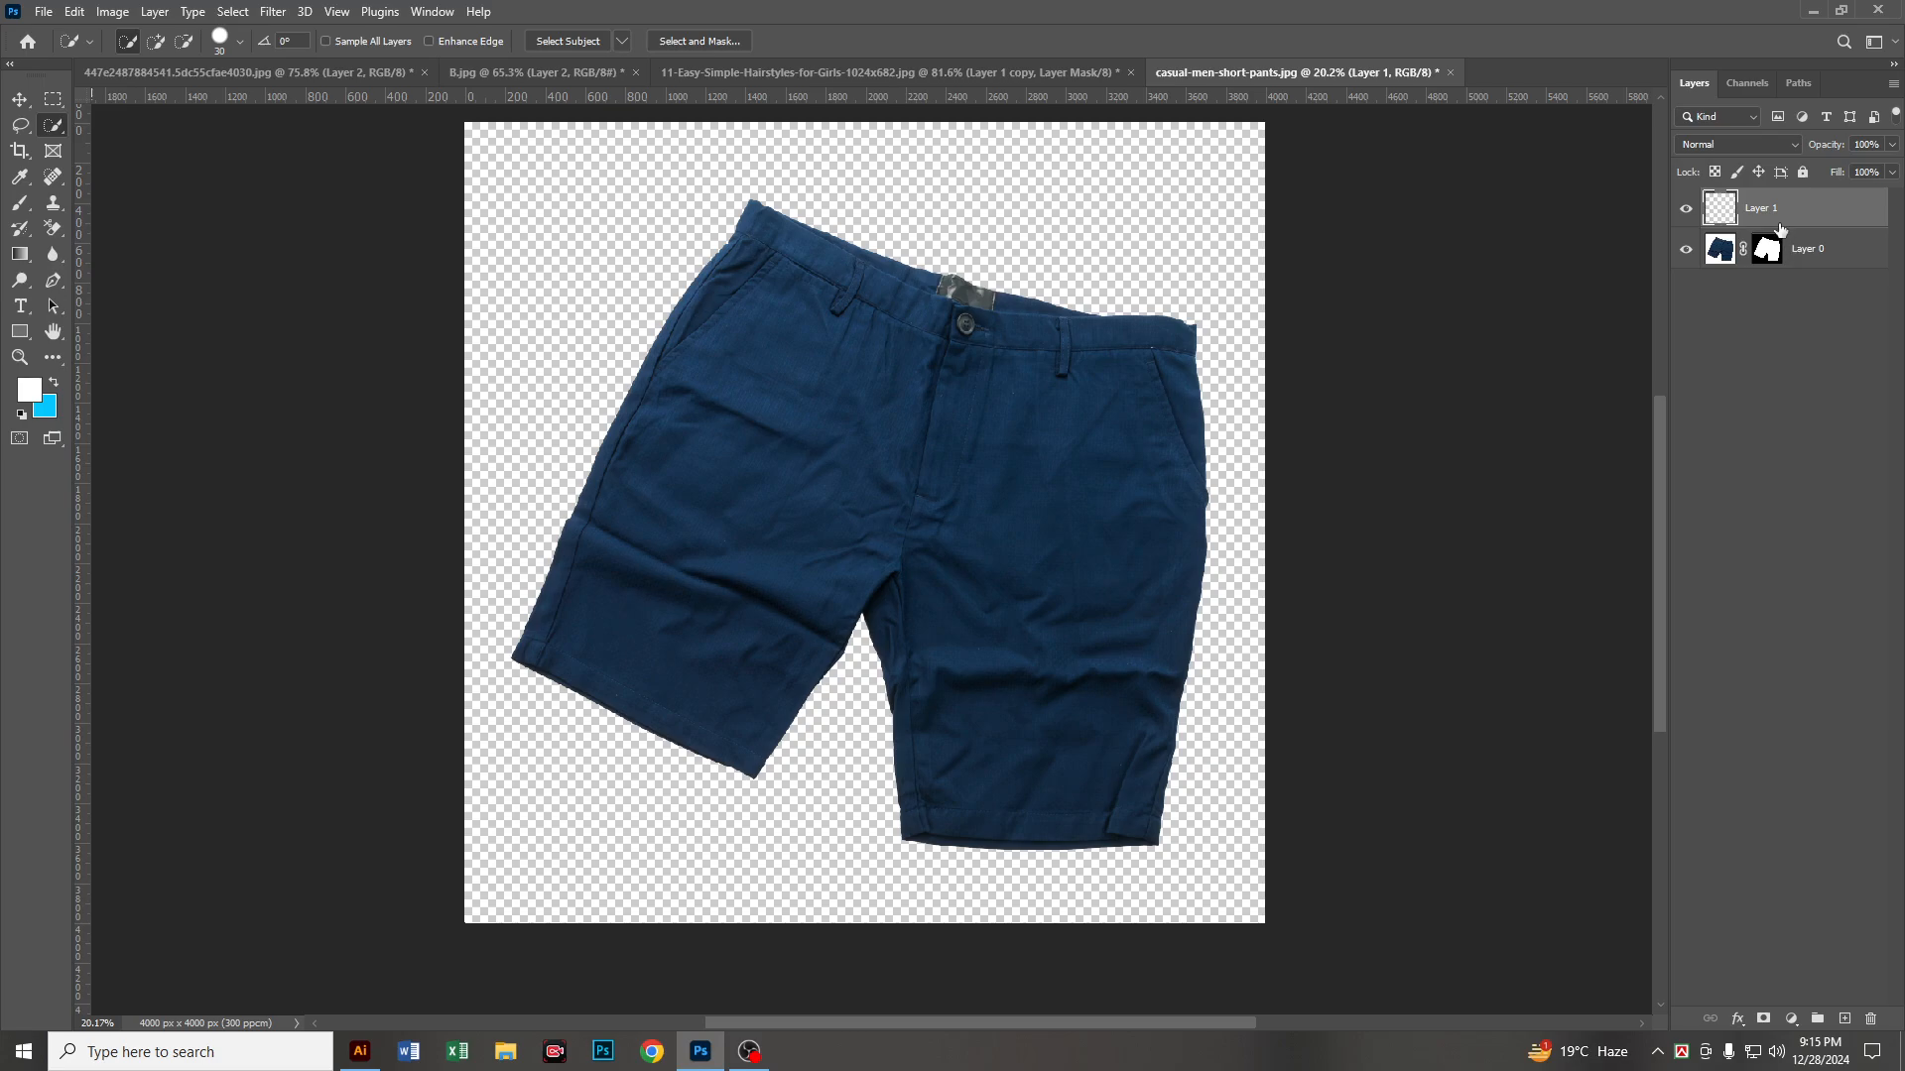
drag(1781, 223, 1791, 281)
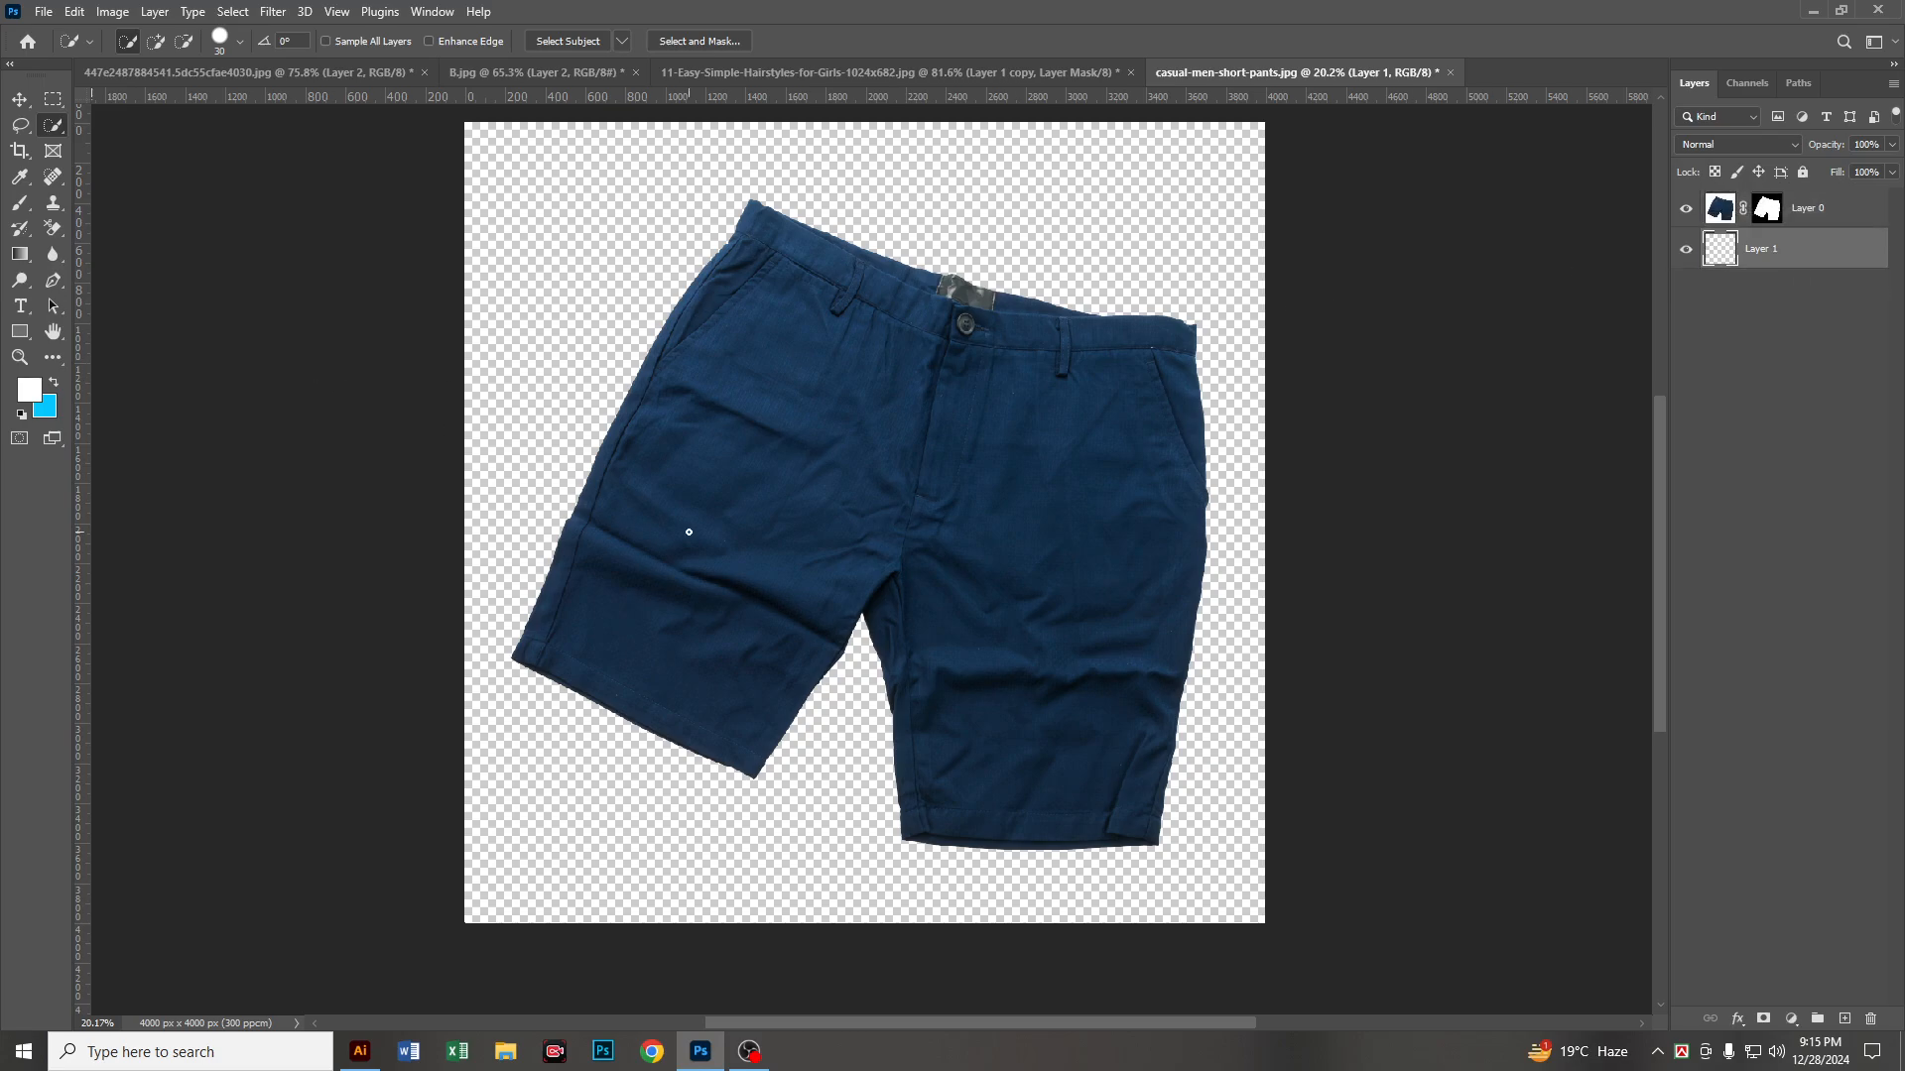
key(ctrl+Delete)
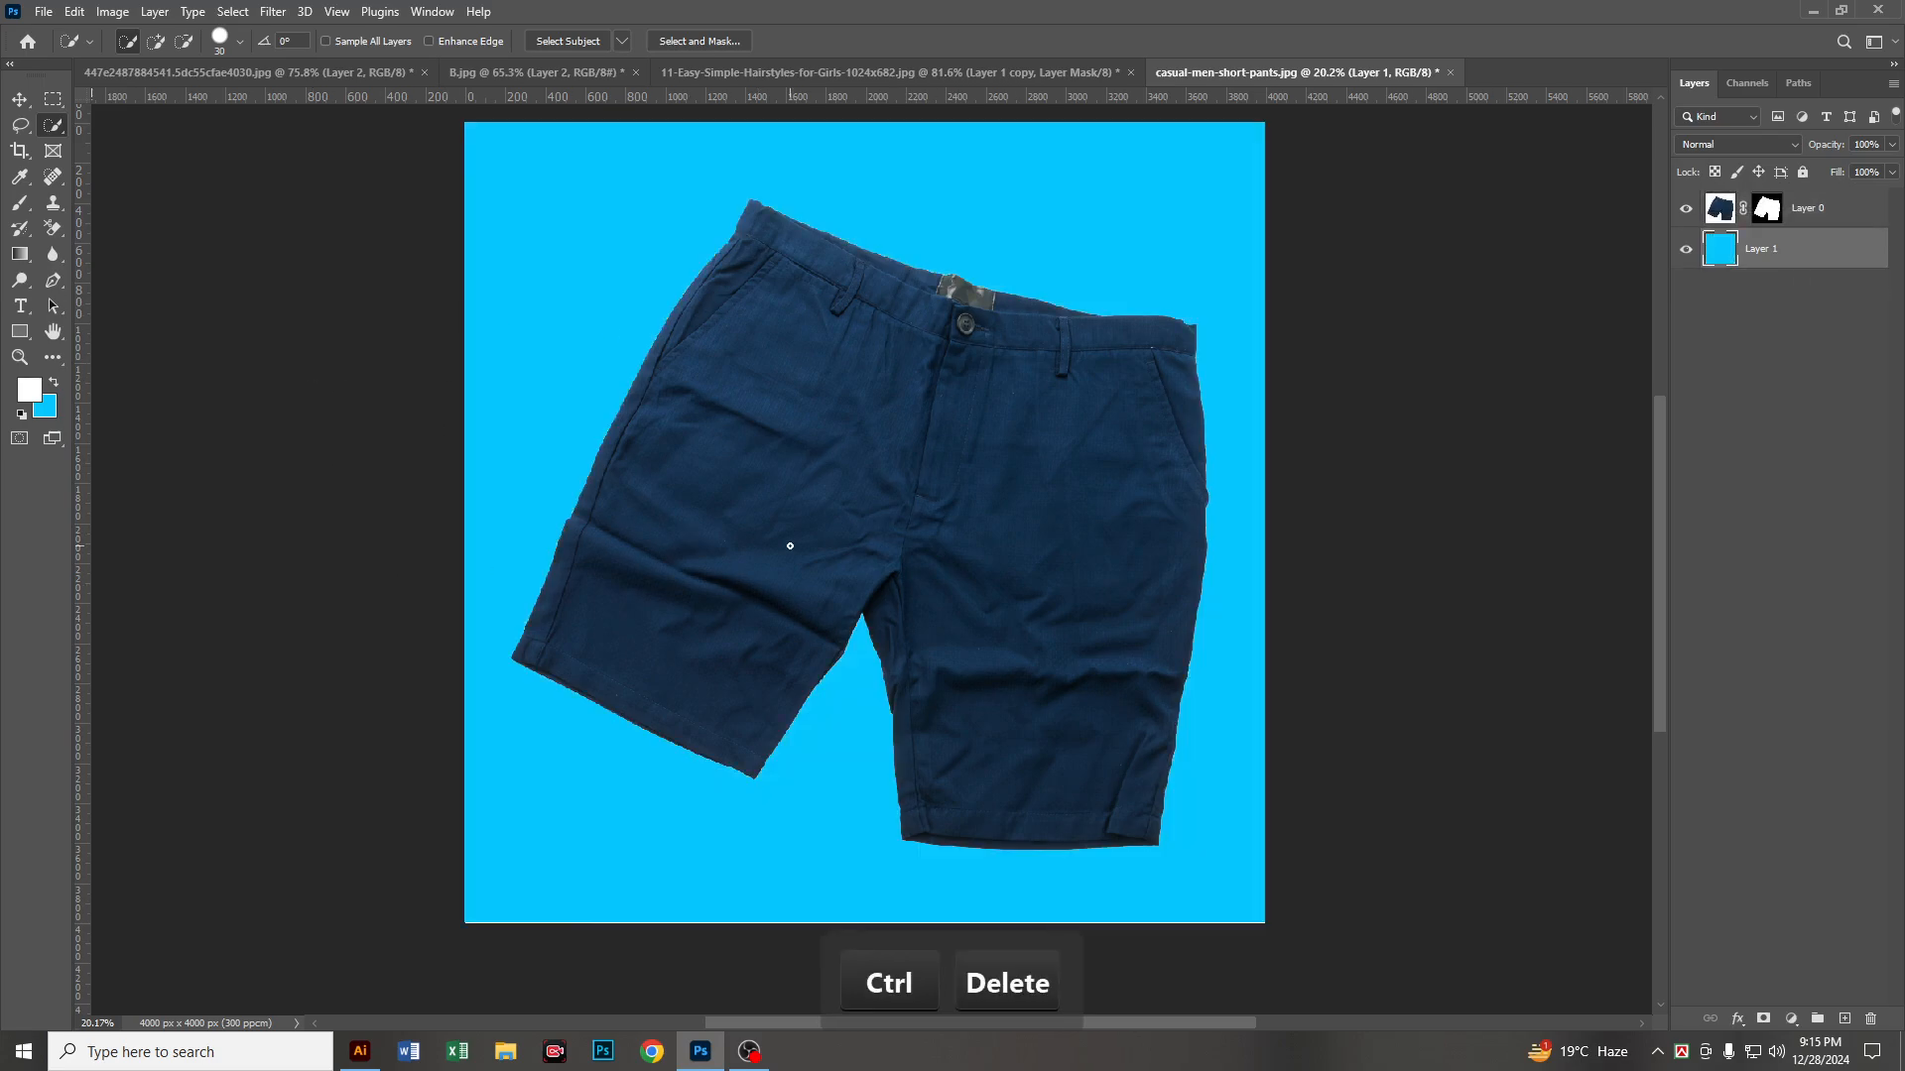
scroll(861, 309, up, 5)
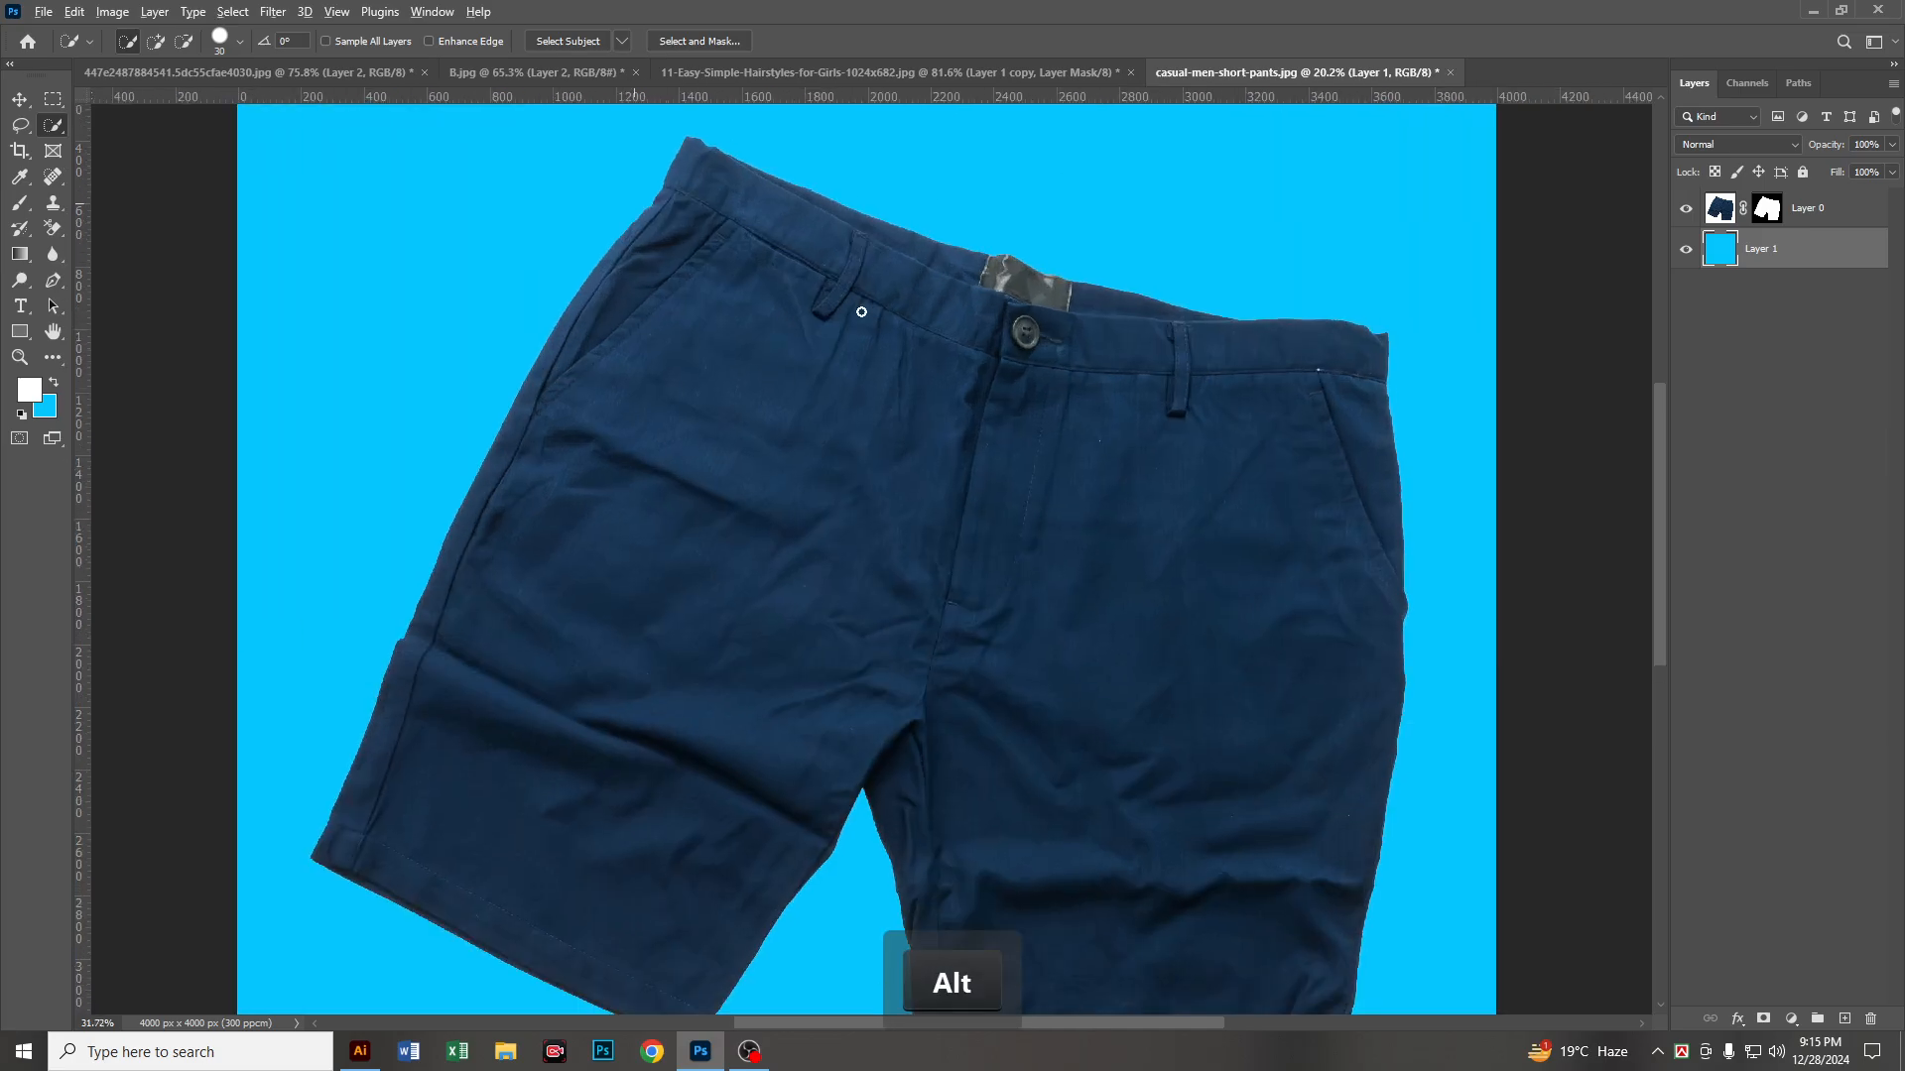
scroll(619, 228, up, 5)
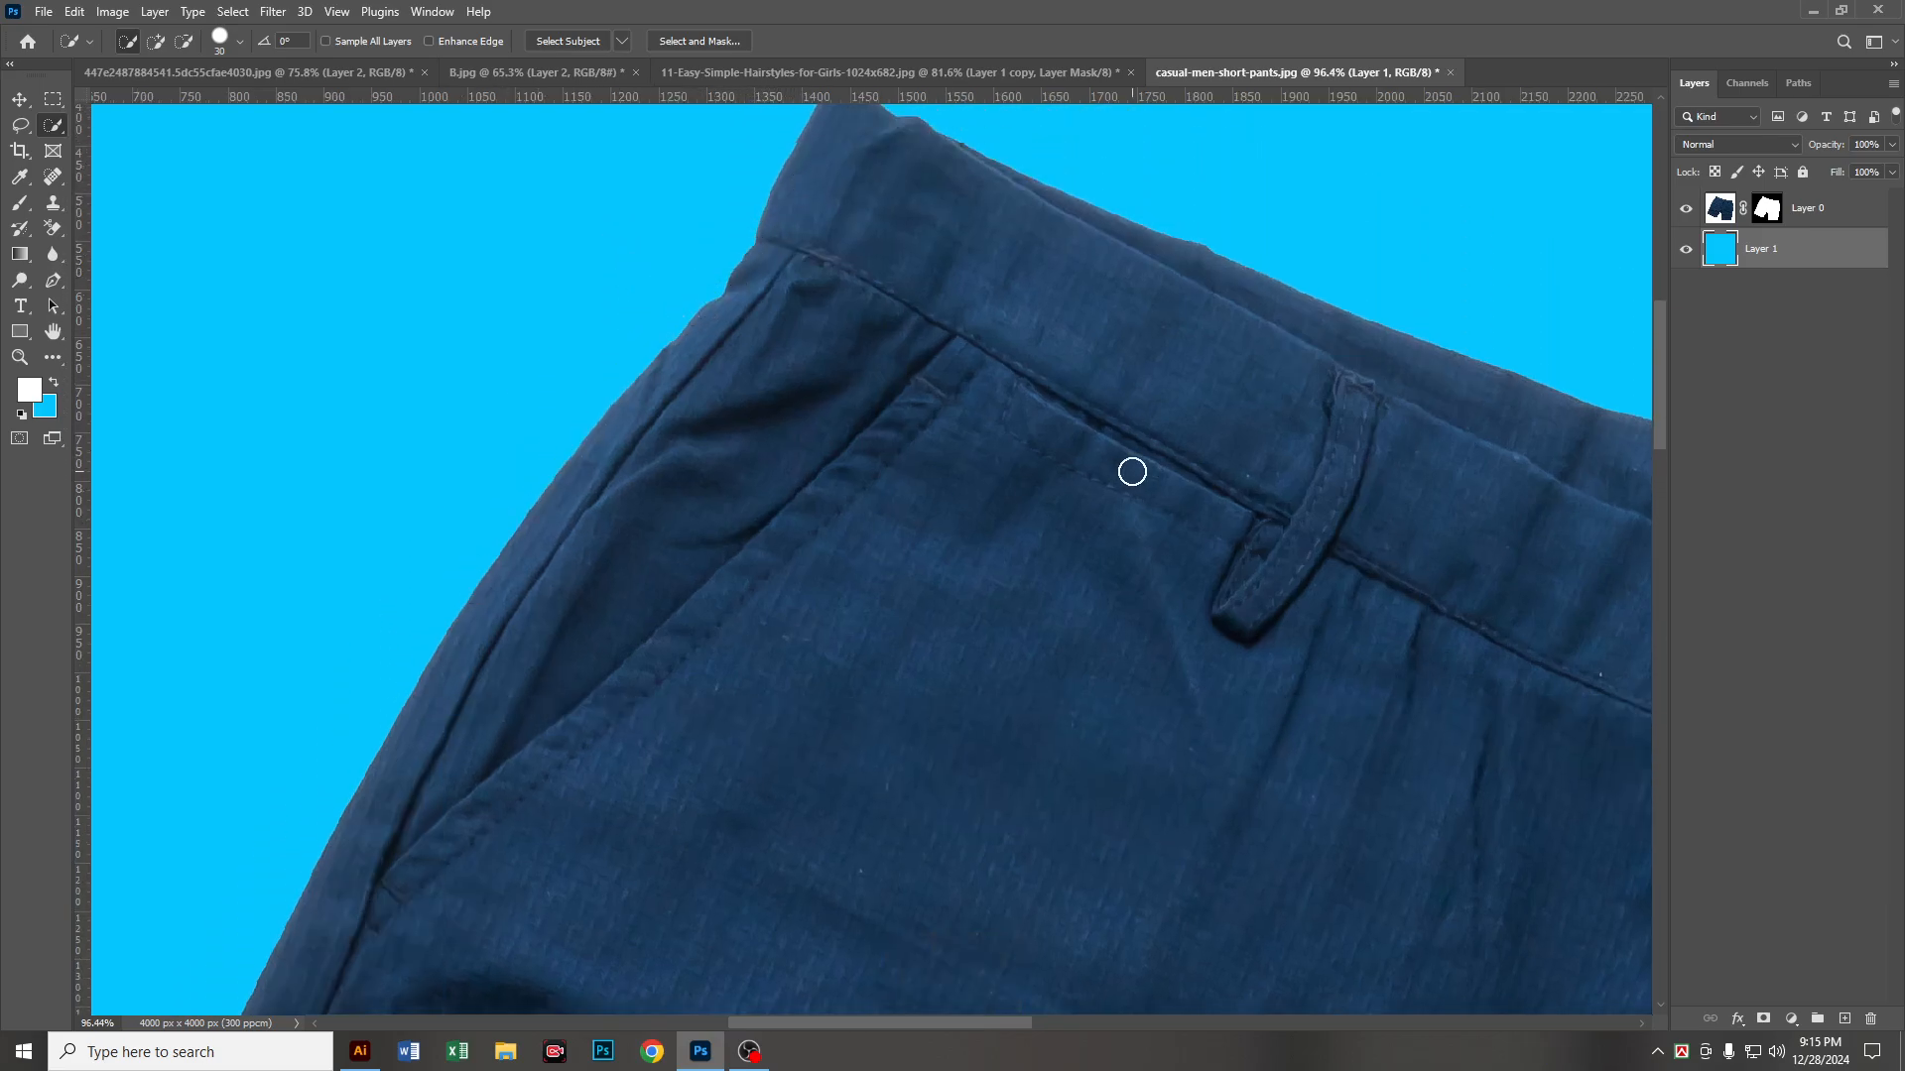
scroll(1418, 356, down, 3)
scroll(1418, 357, down, 8)
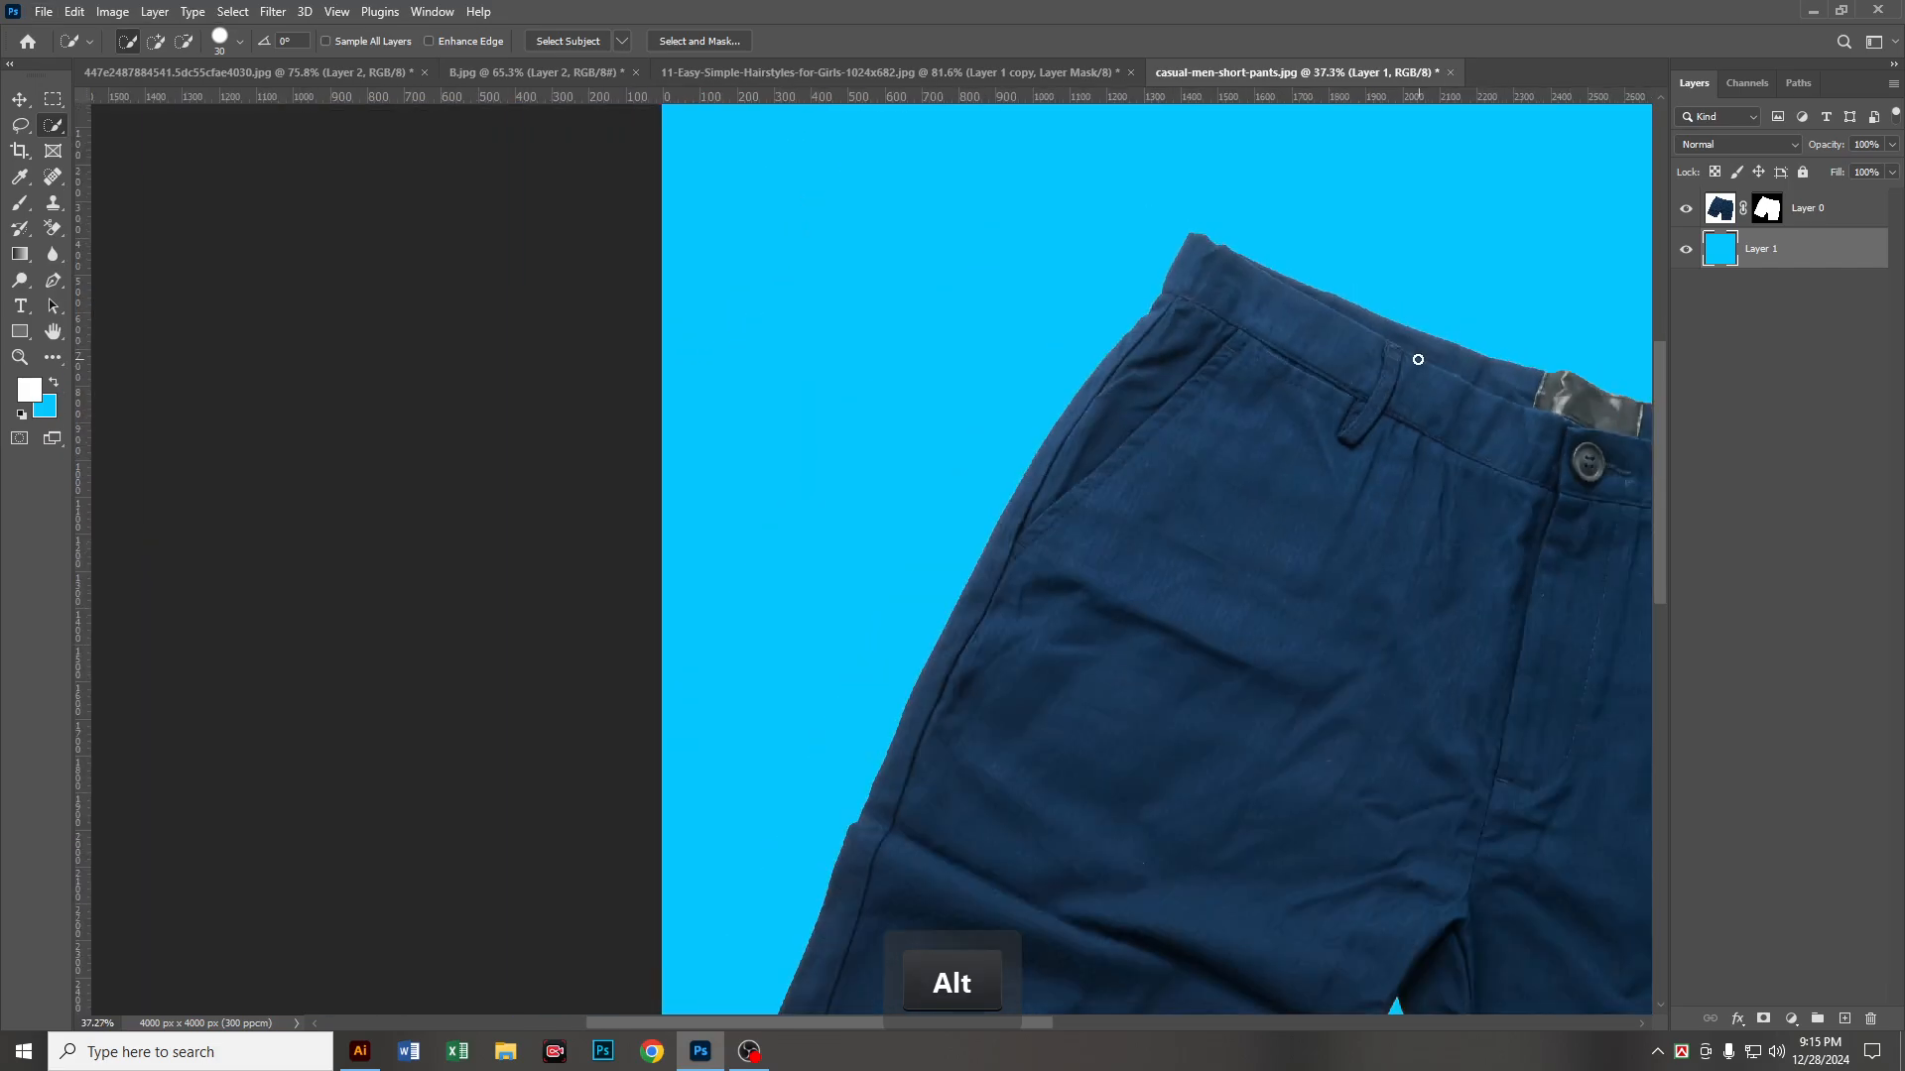
drag(1418, 356, 1034, 451)
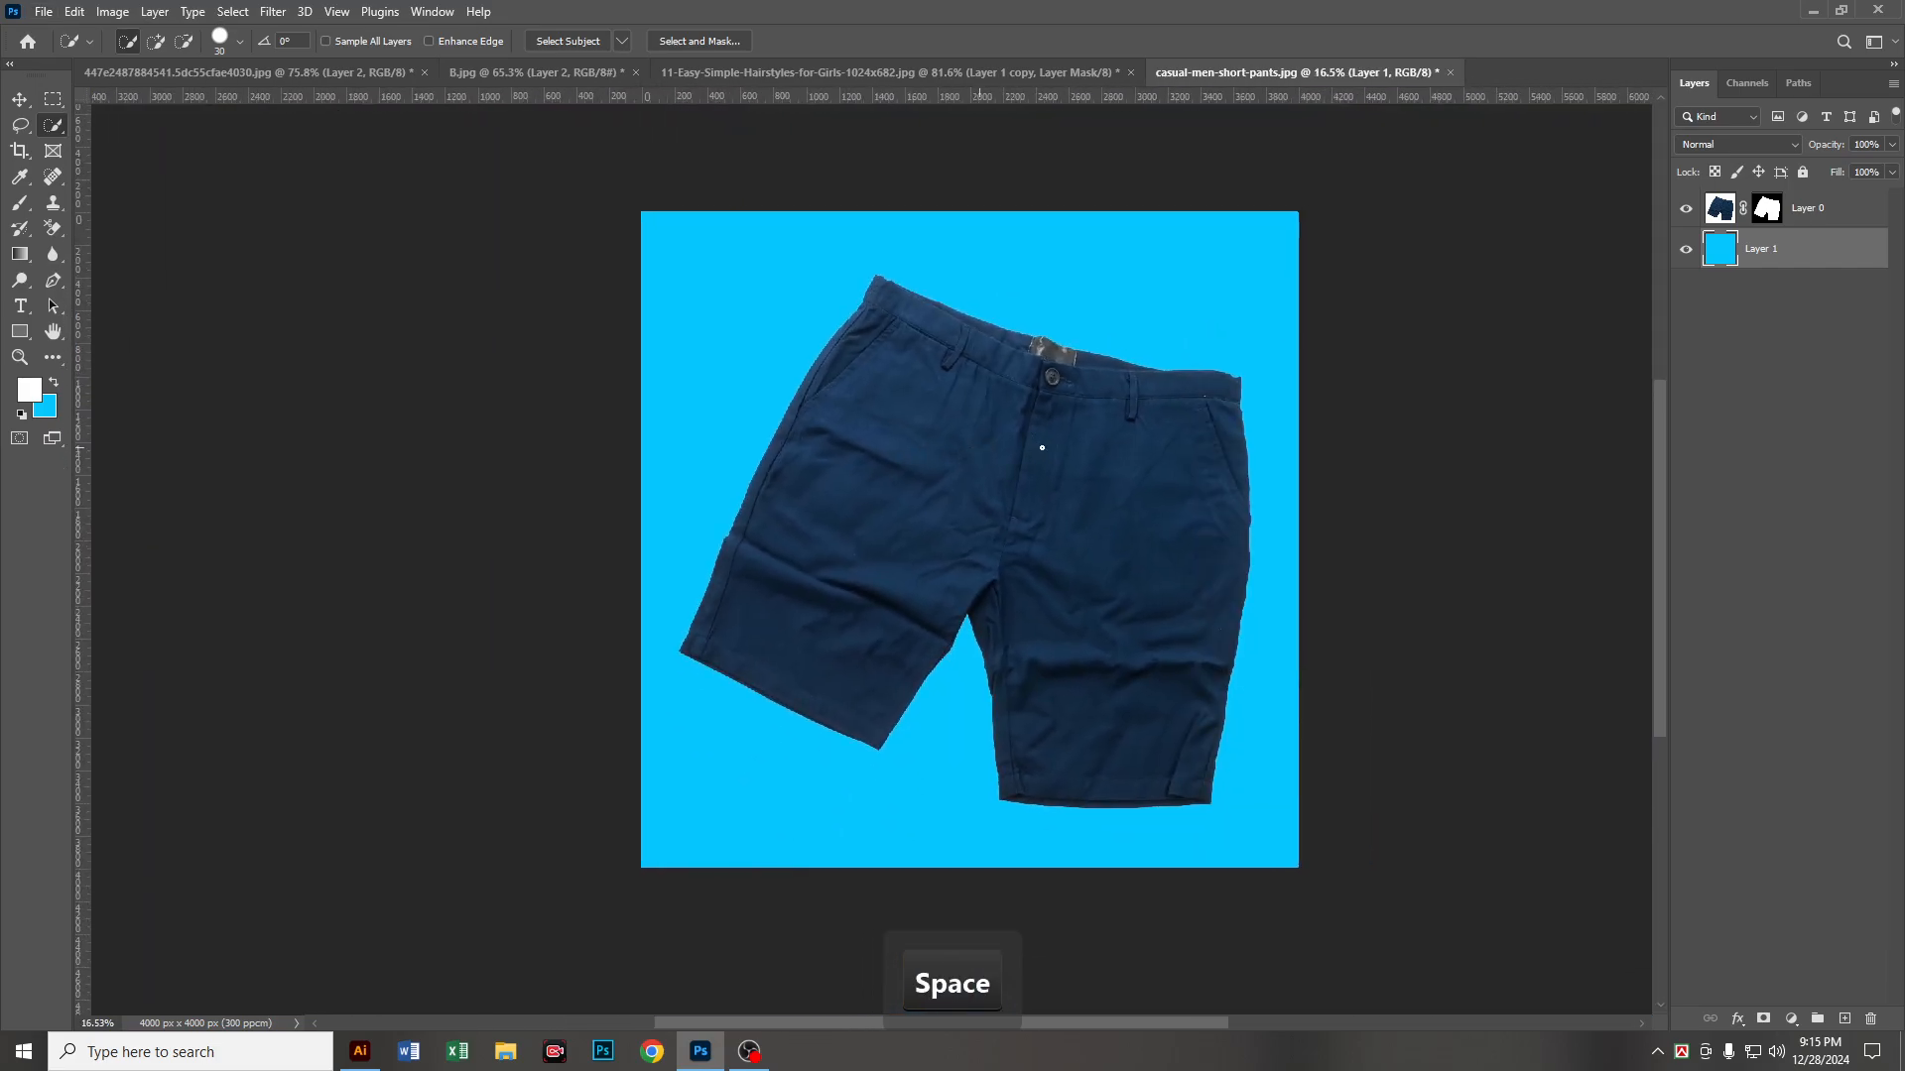
scroll(1034, 452, down, 1)
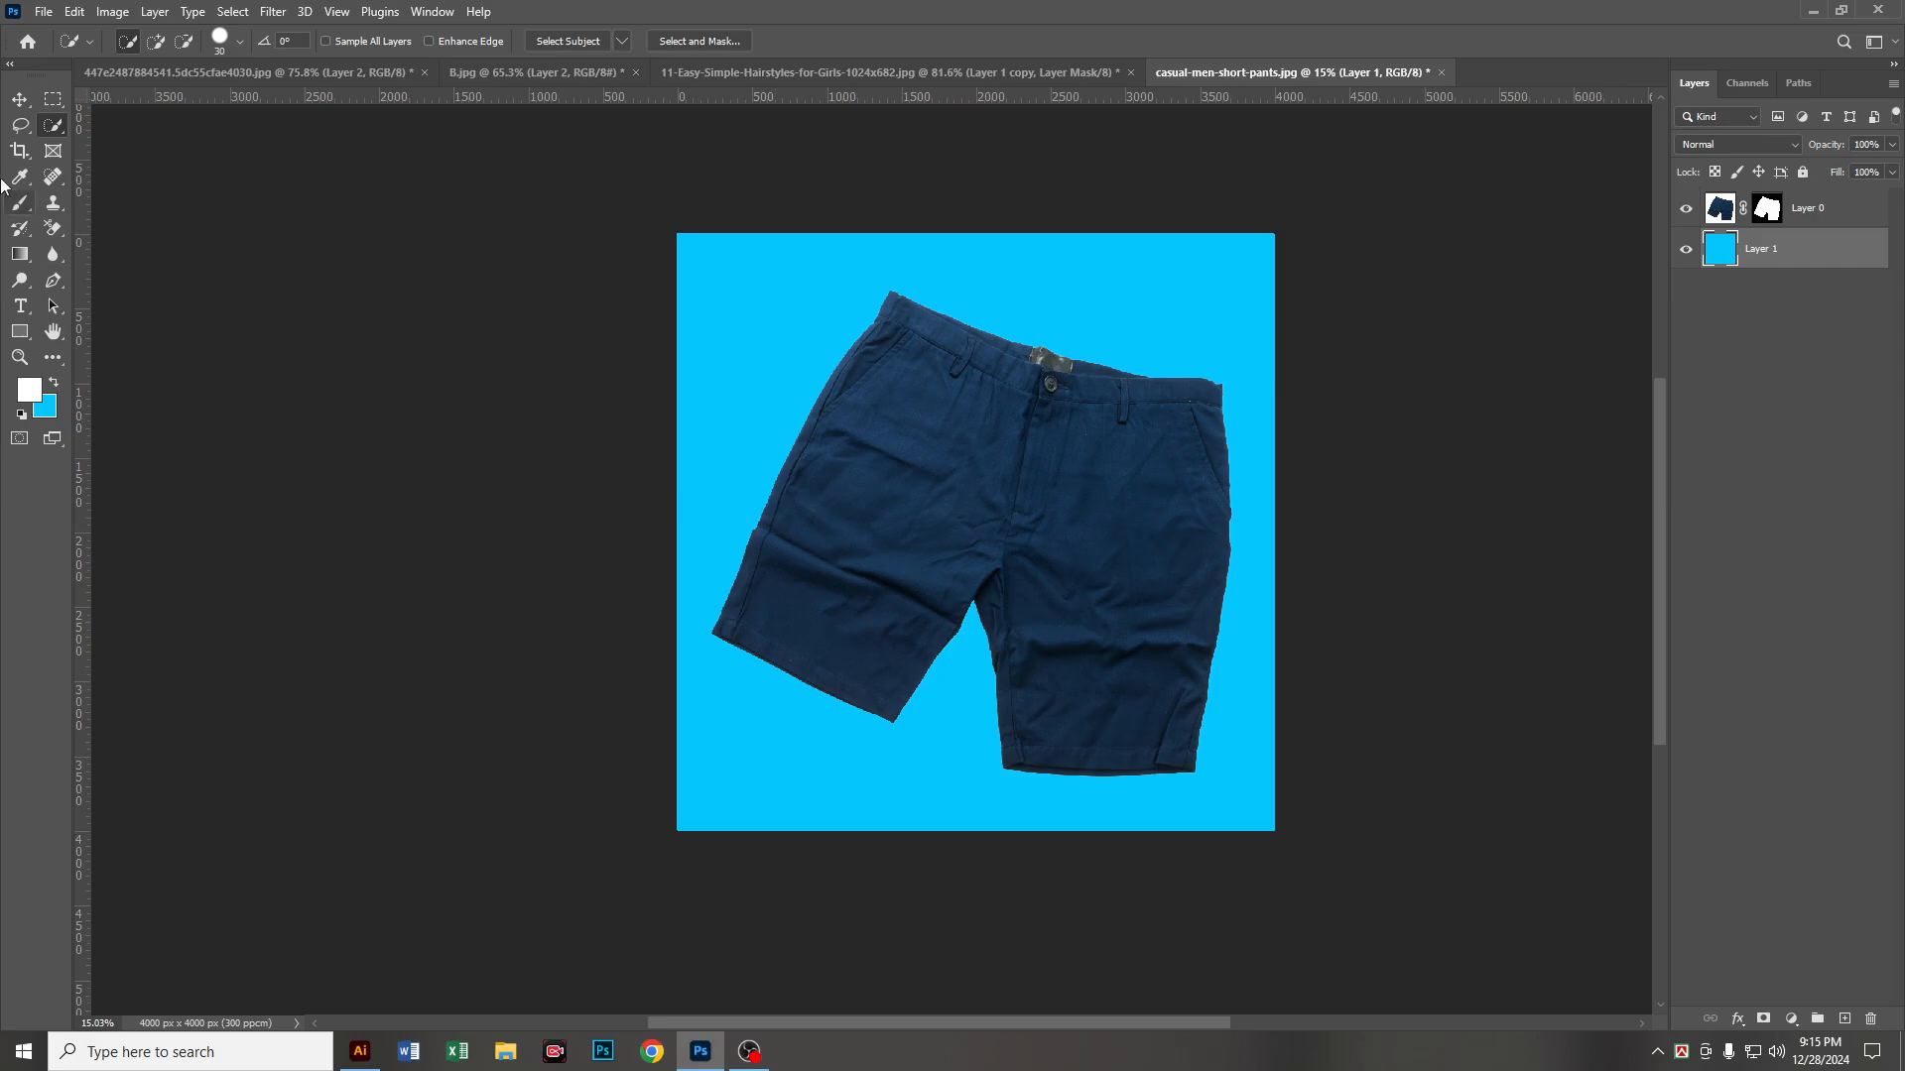
Step: Switch to the Move tool and open masking-before.jpg from the 02 Photo Masking folder
click(20, 99)
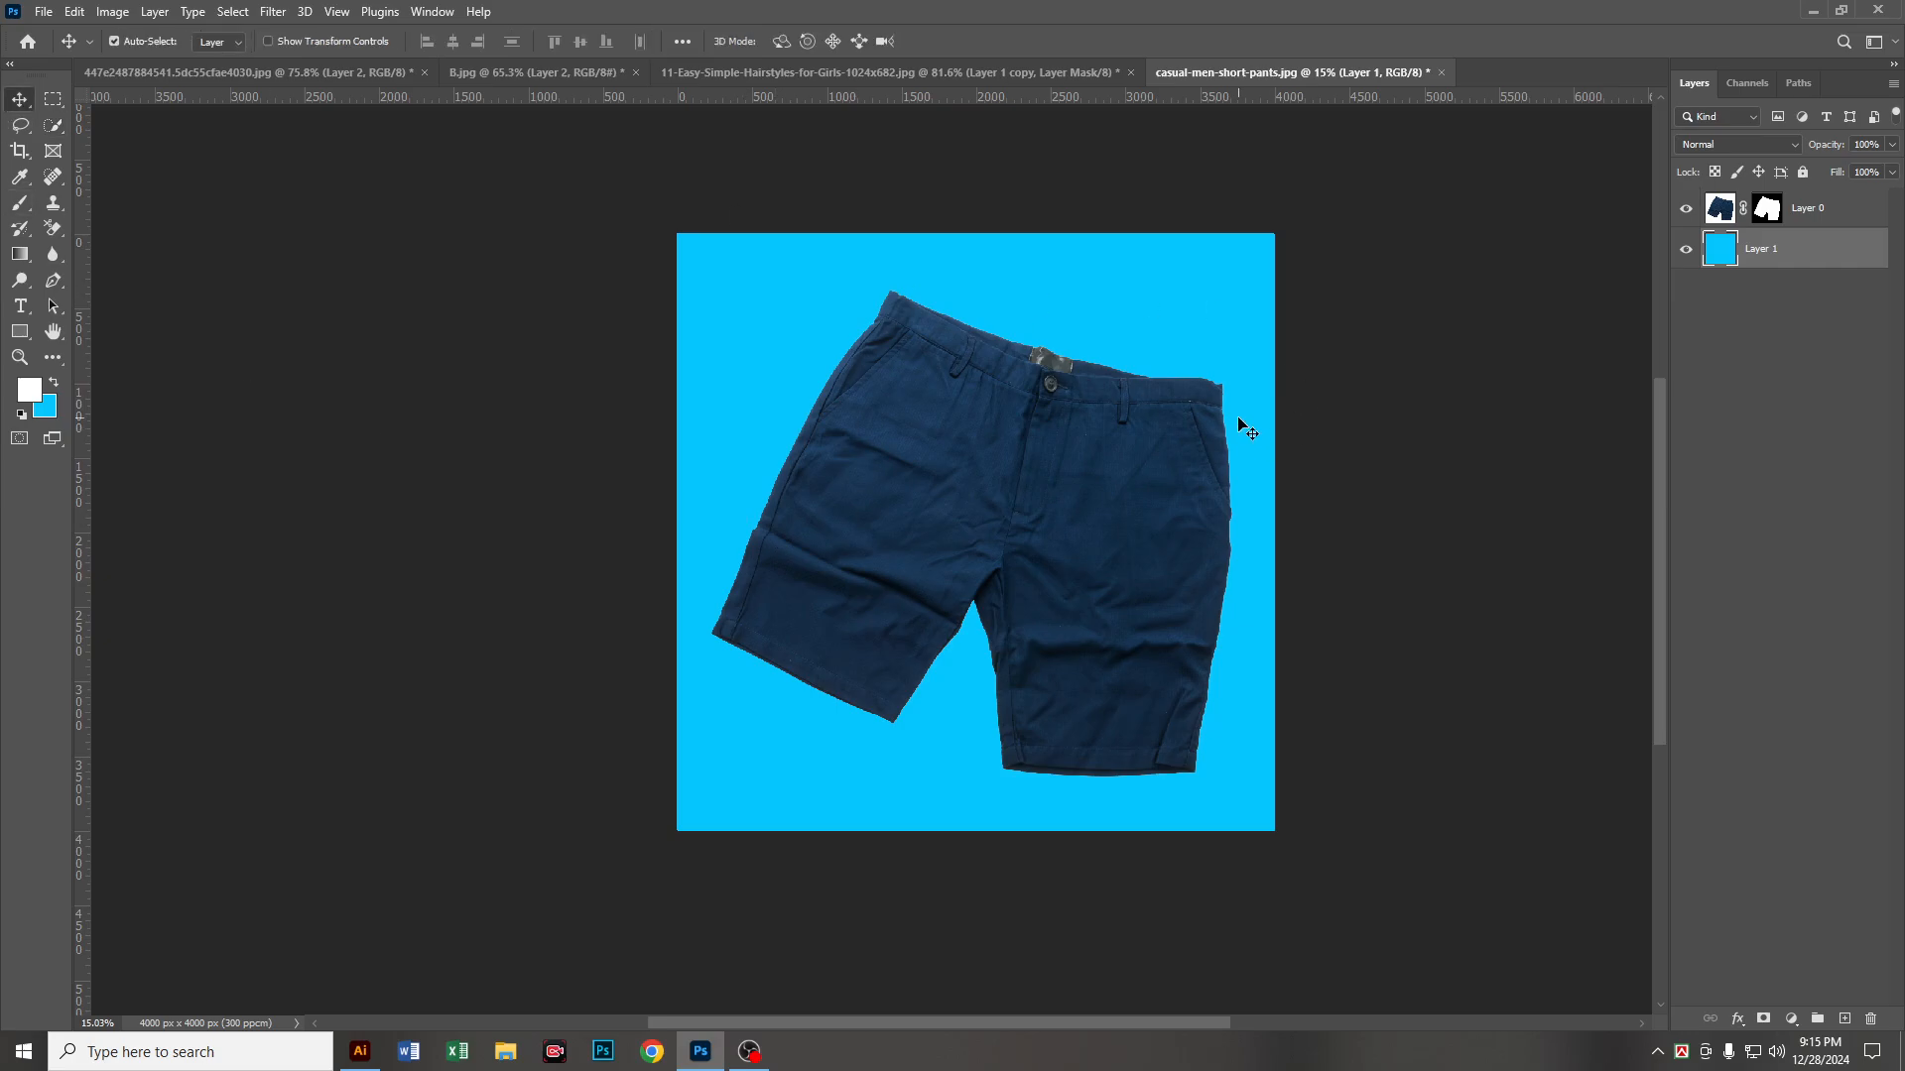
click(43, 12)
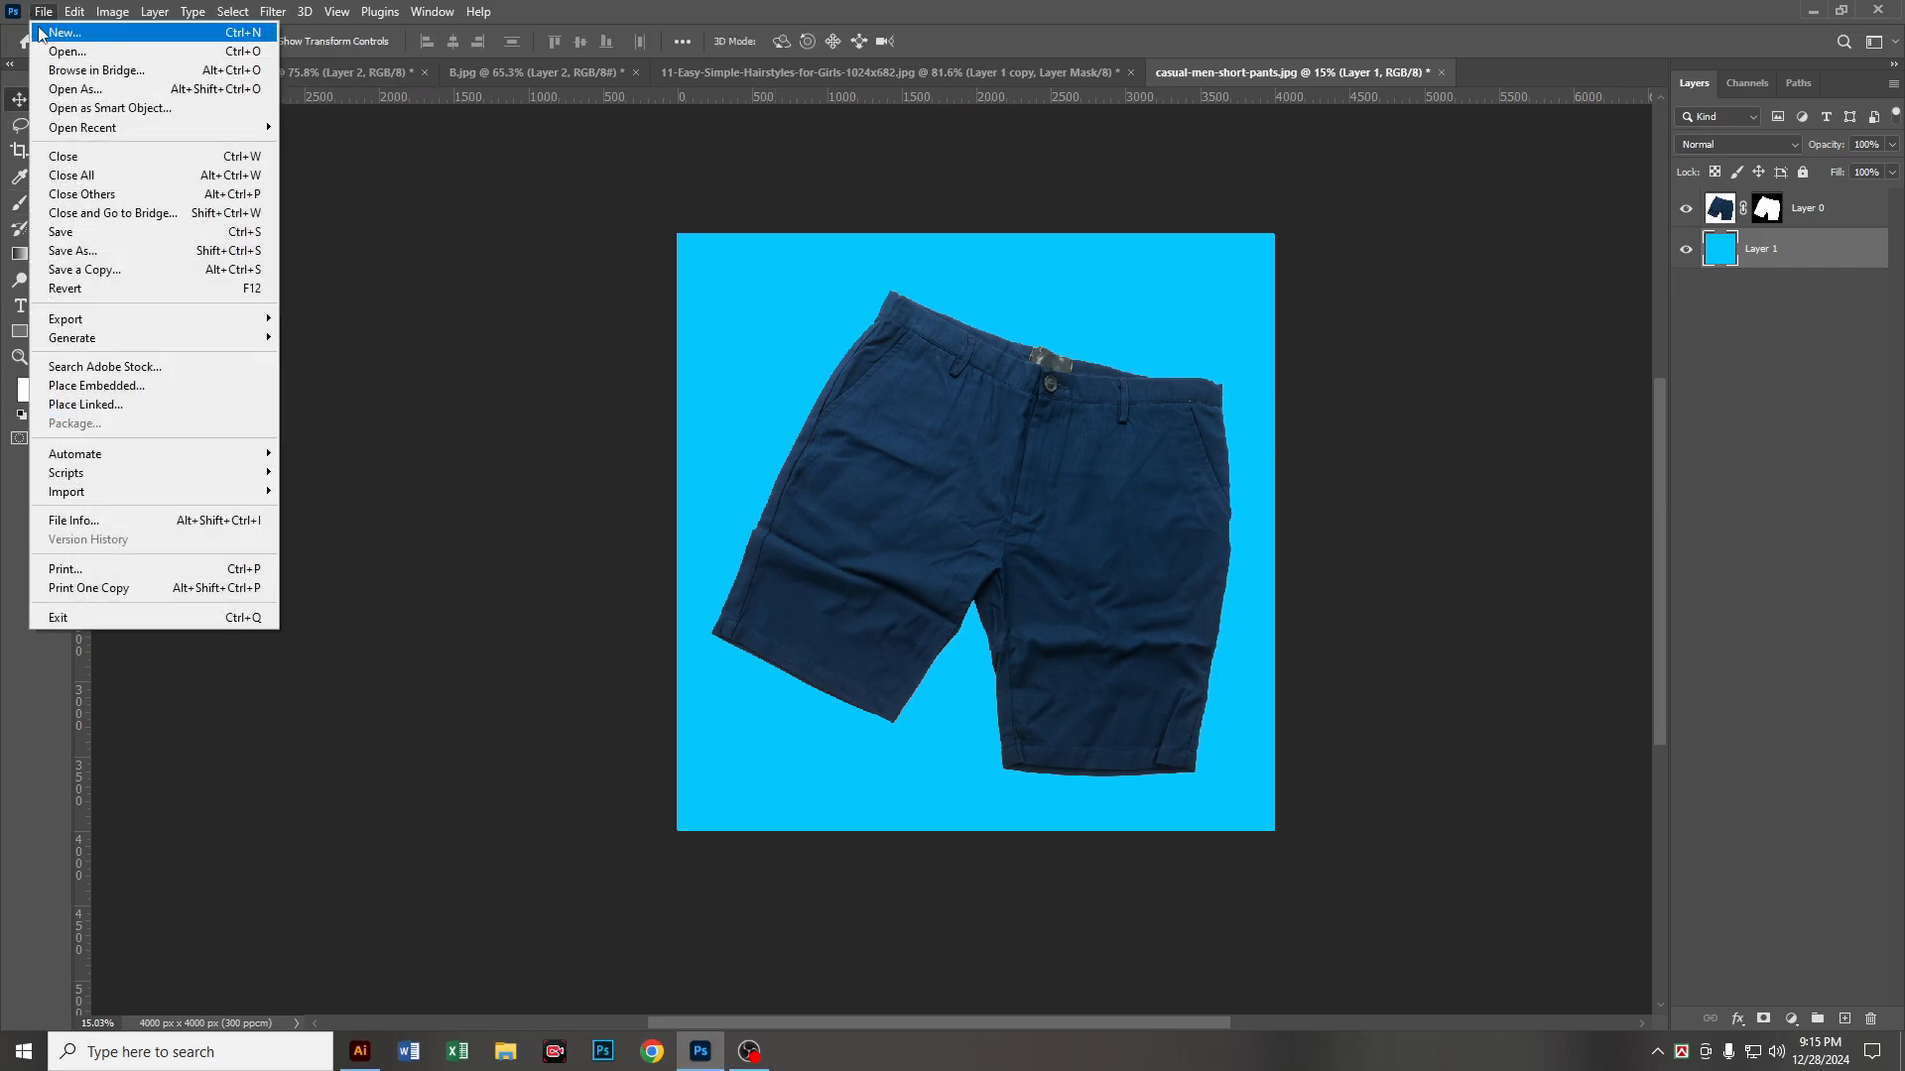
click(44, 50)
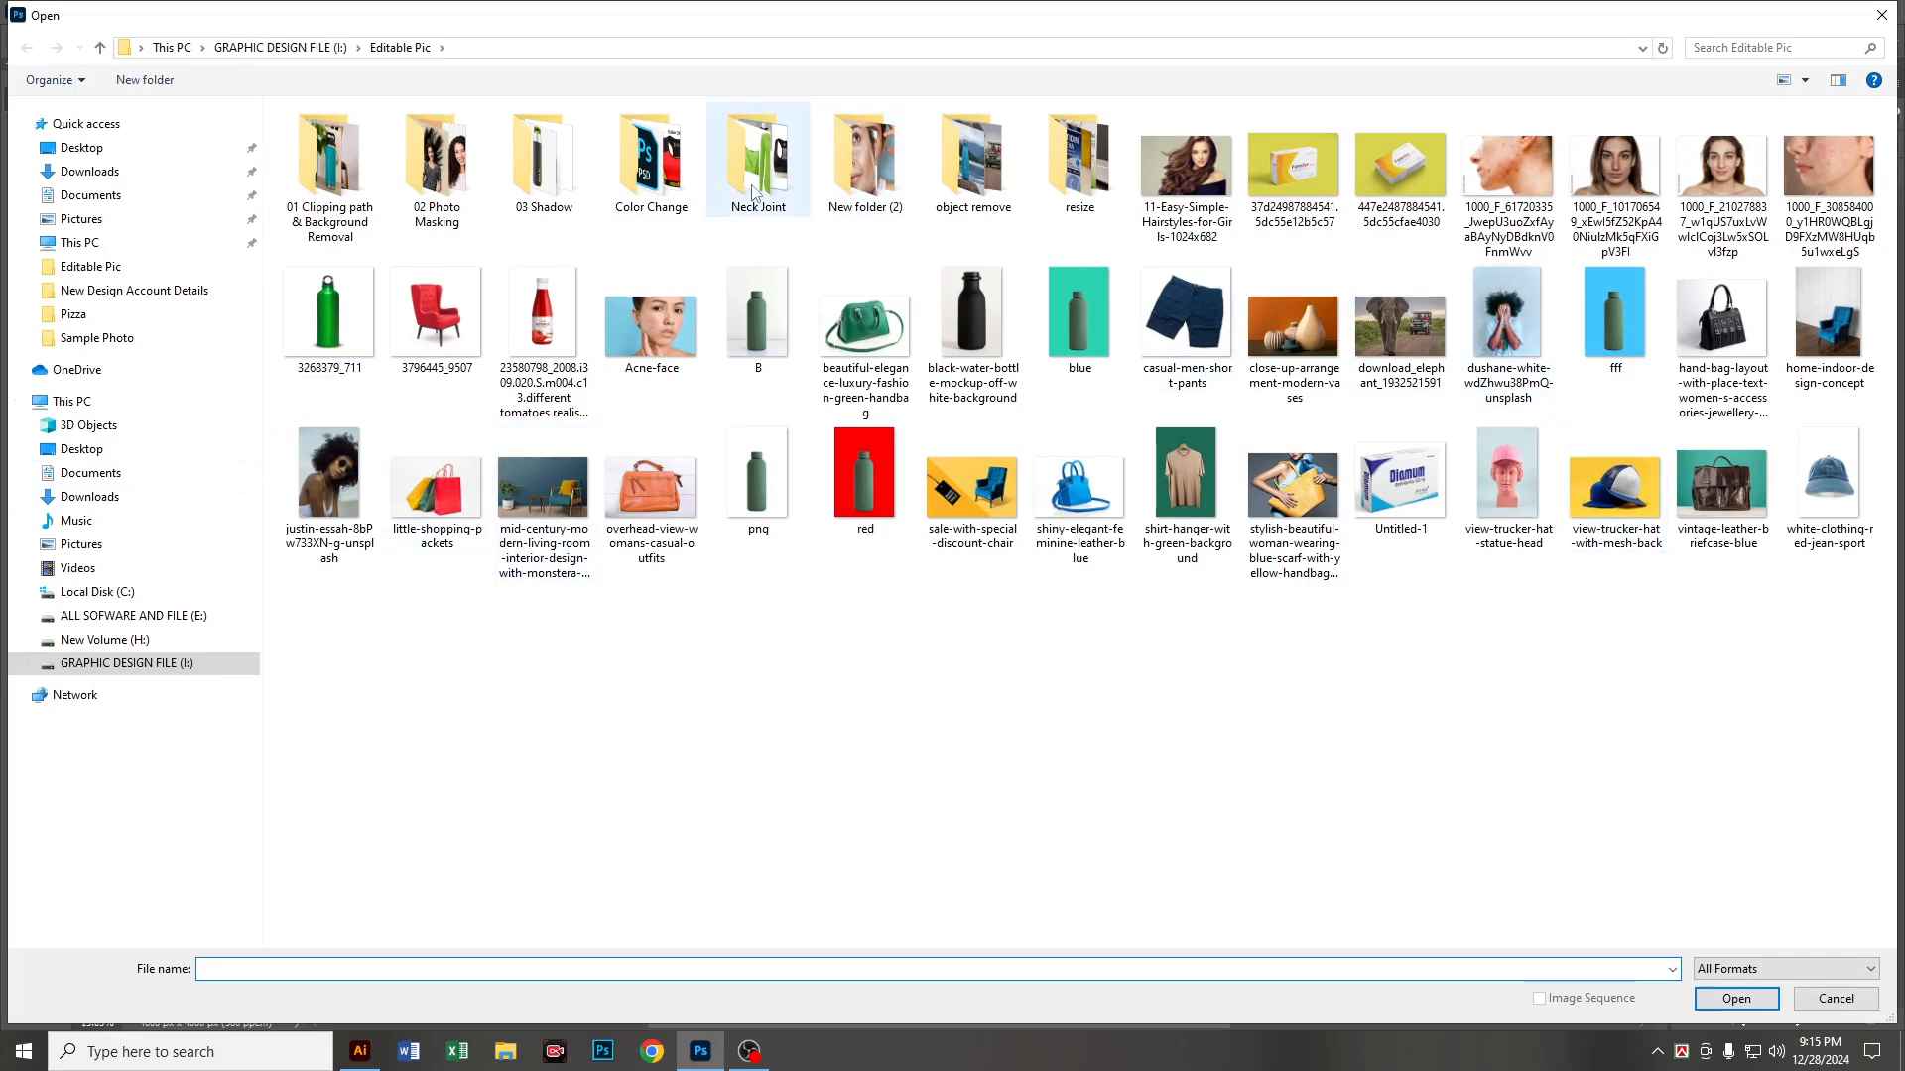
click(437, 164)
double_click(437, 164)
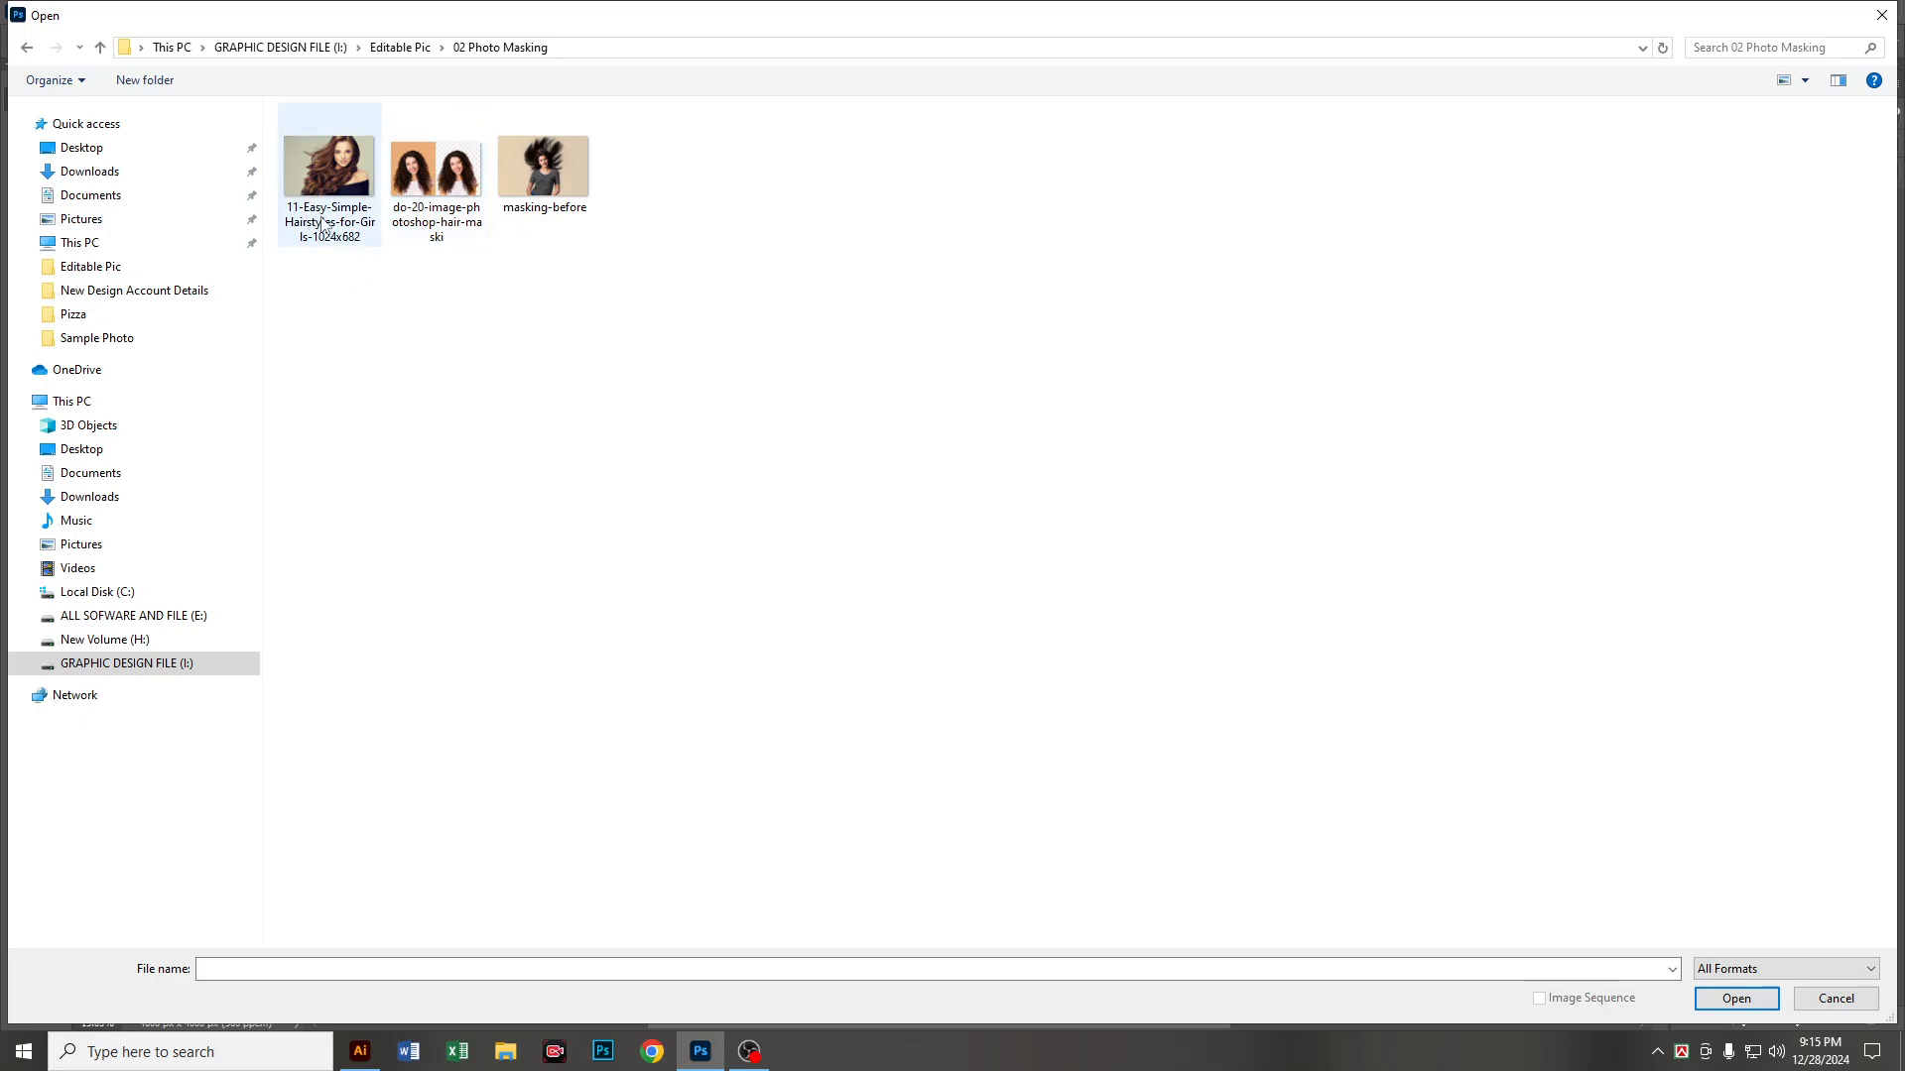
double_click(576, 171)
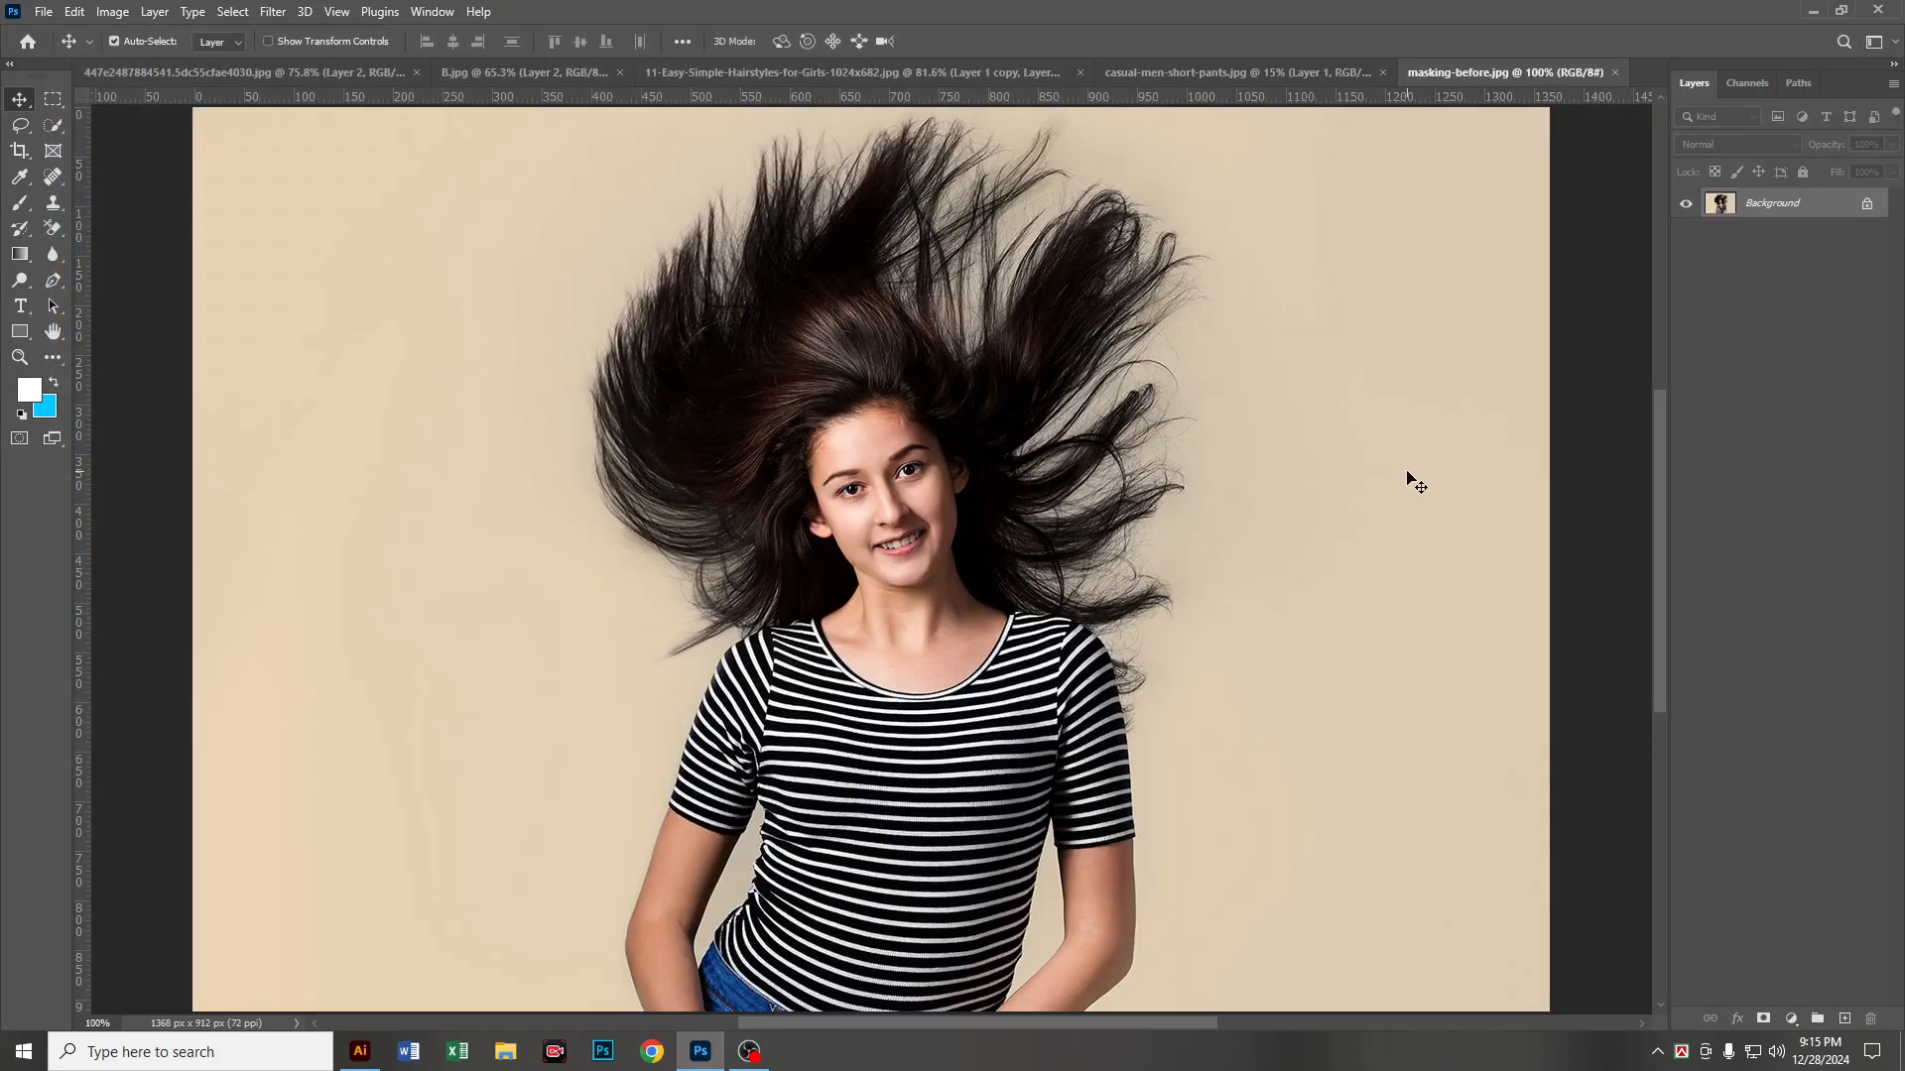
scroll(1345, 489, down, 3)
scroll(1057, 469, up, 1)
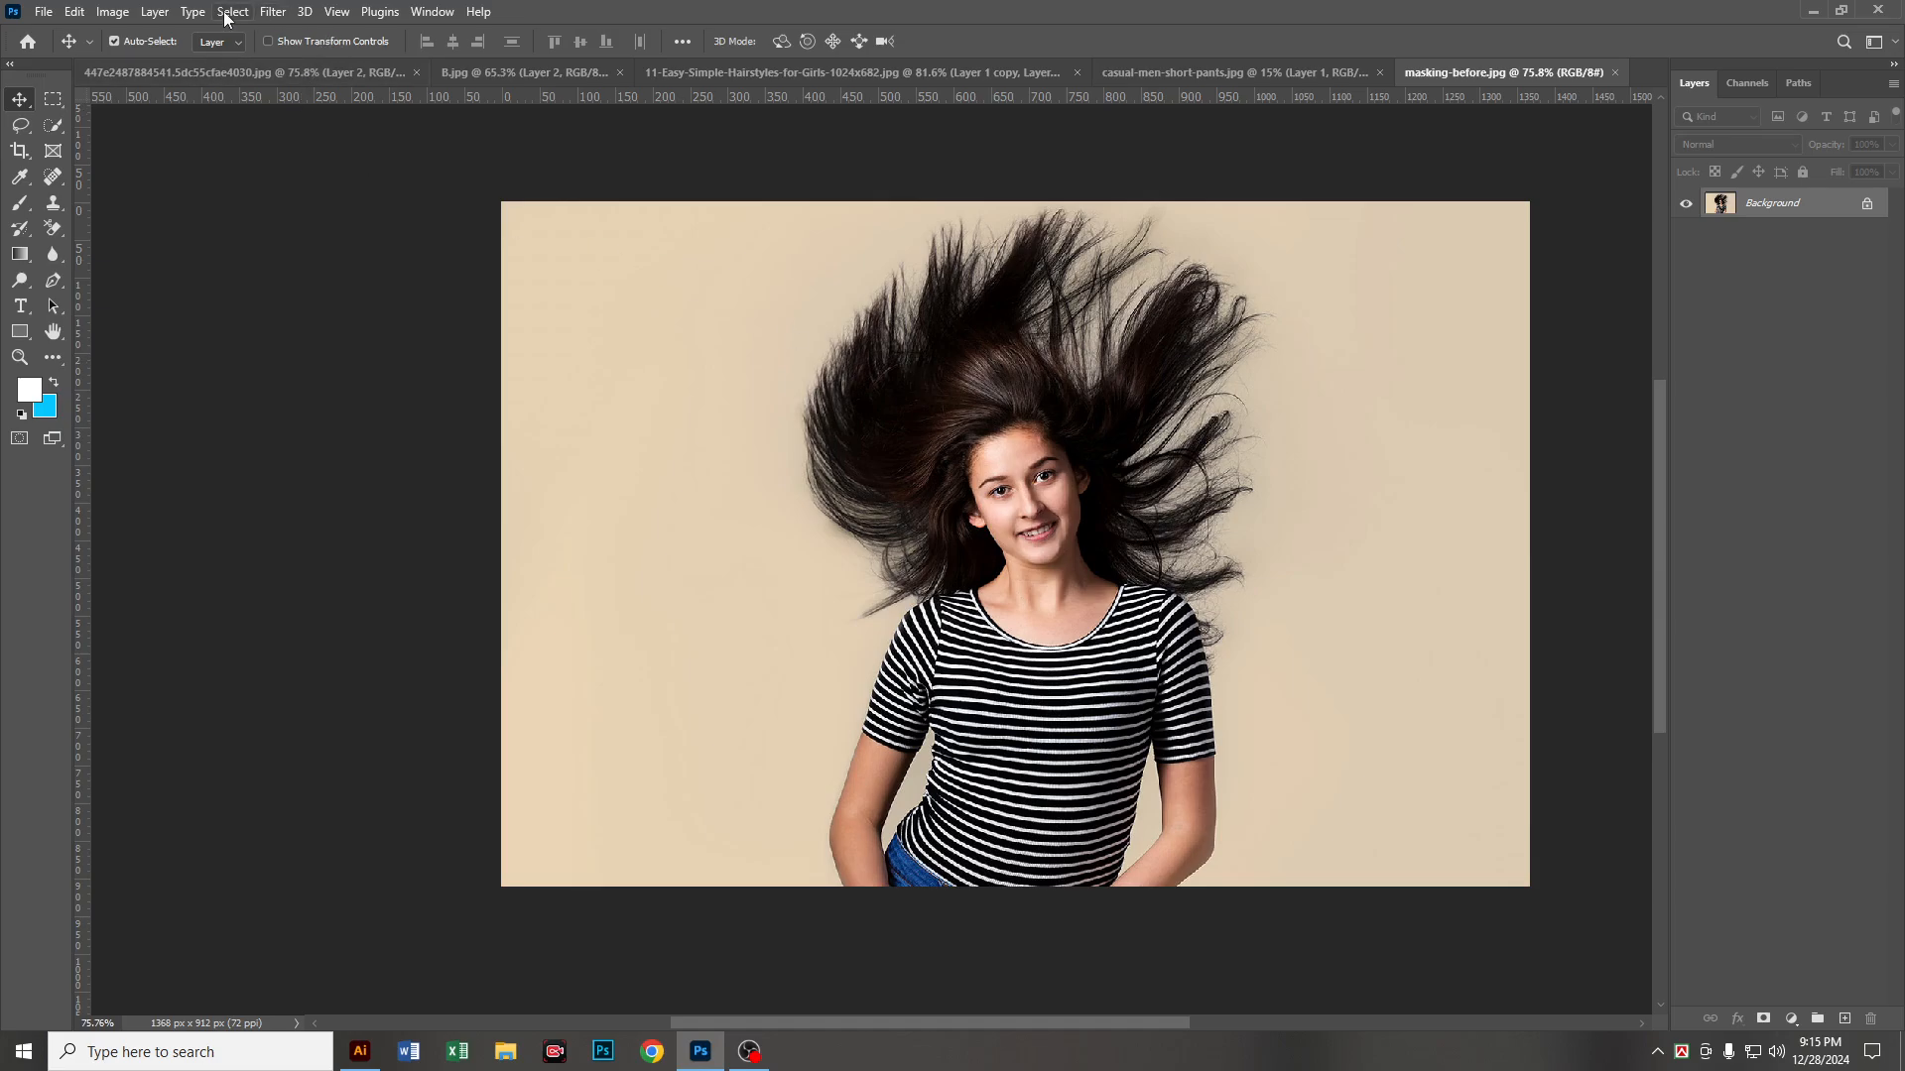
Step: Show the Properties panel and place it beside the woman, clear of her face and hair
click(432, 12)
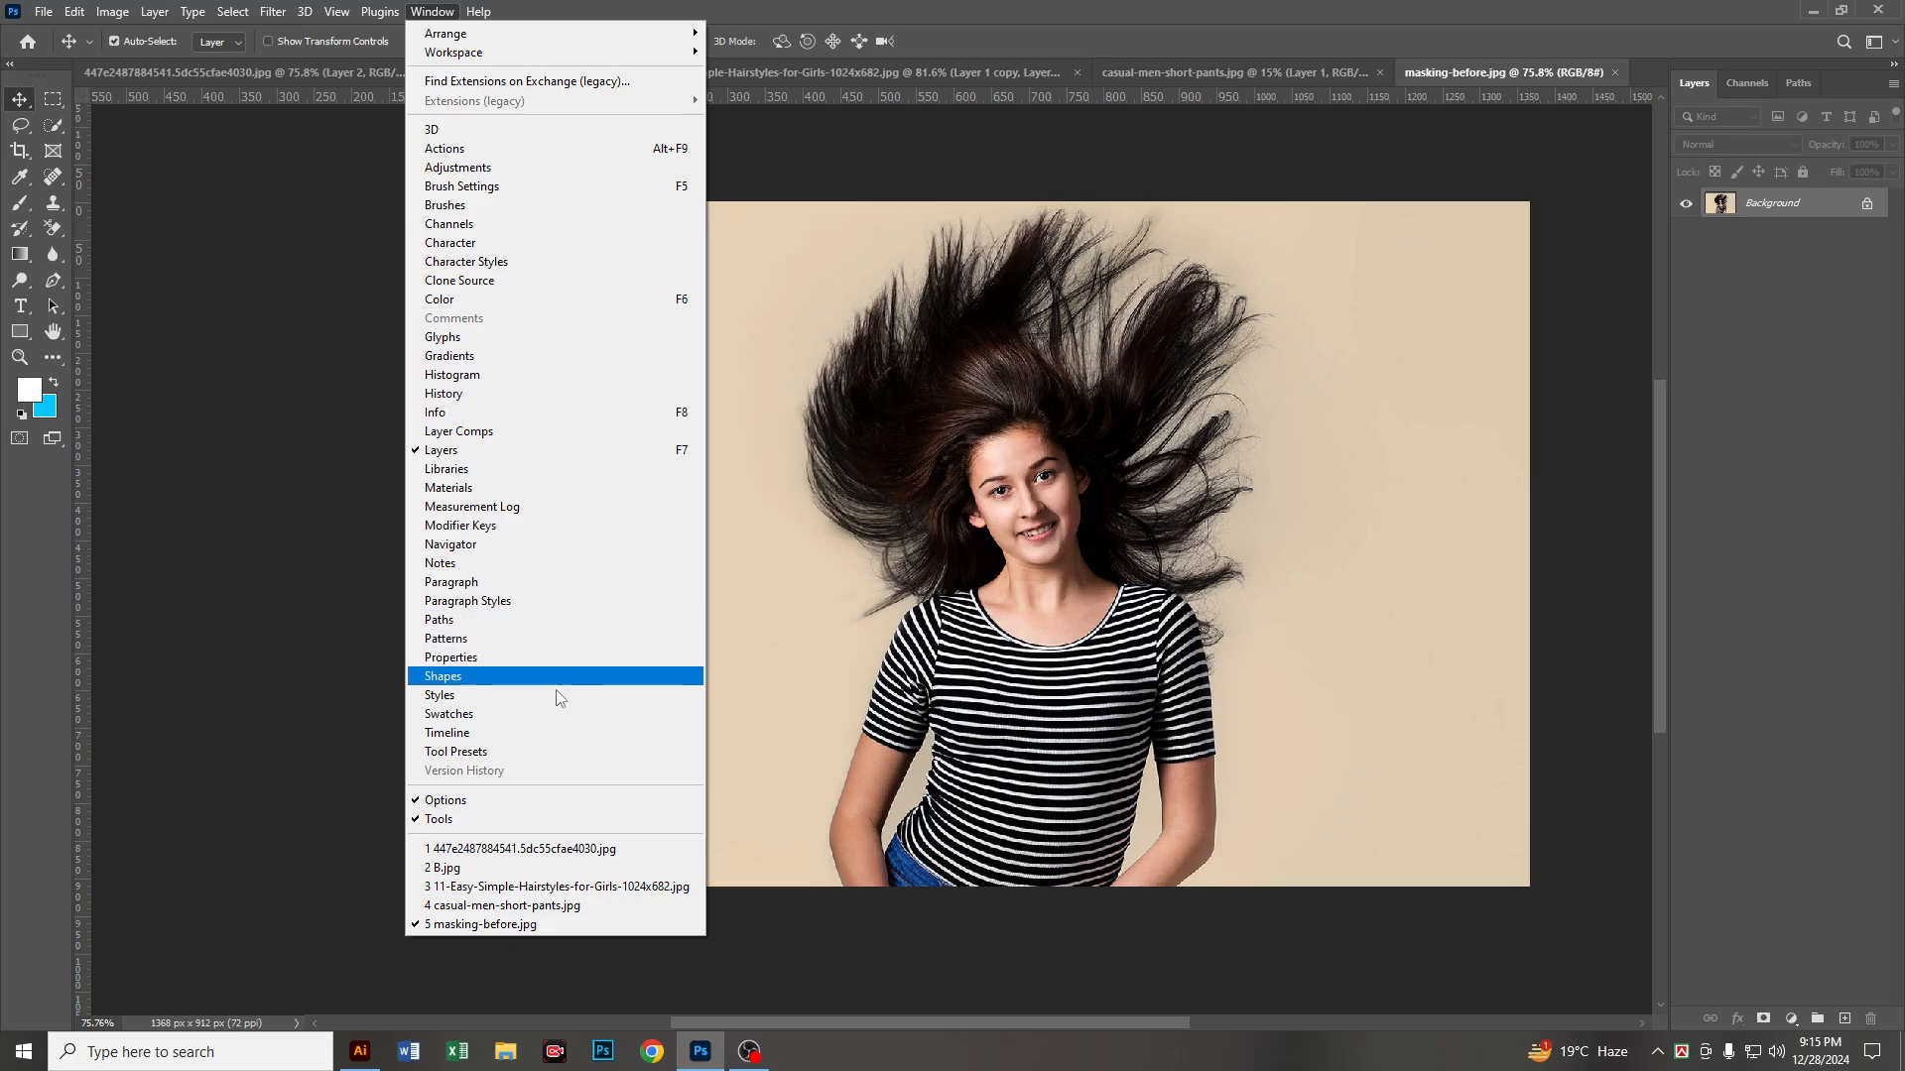
click(493, 658)
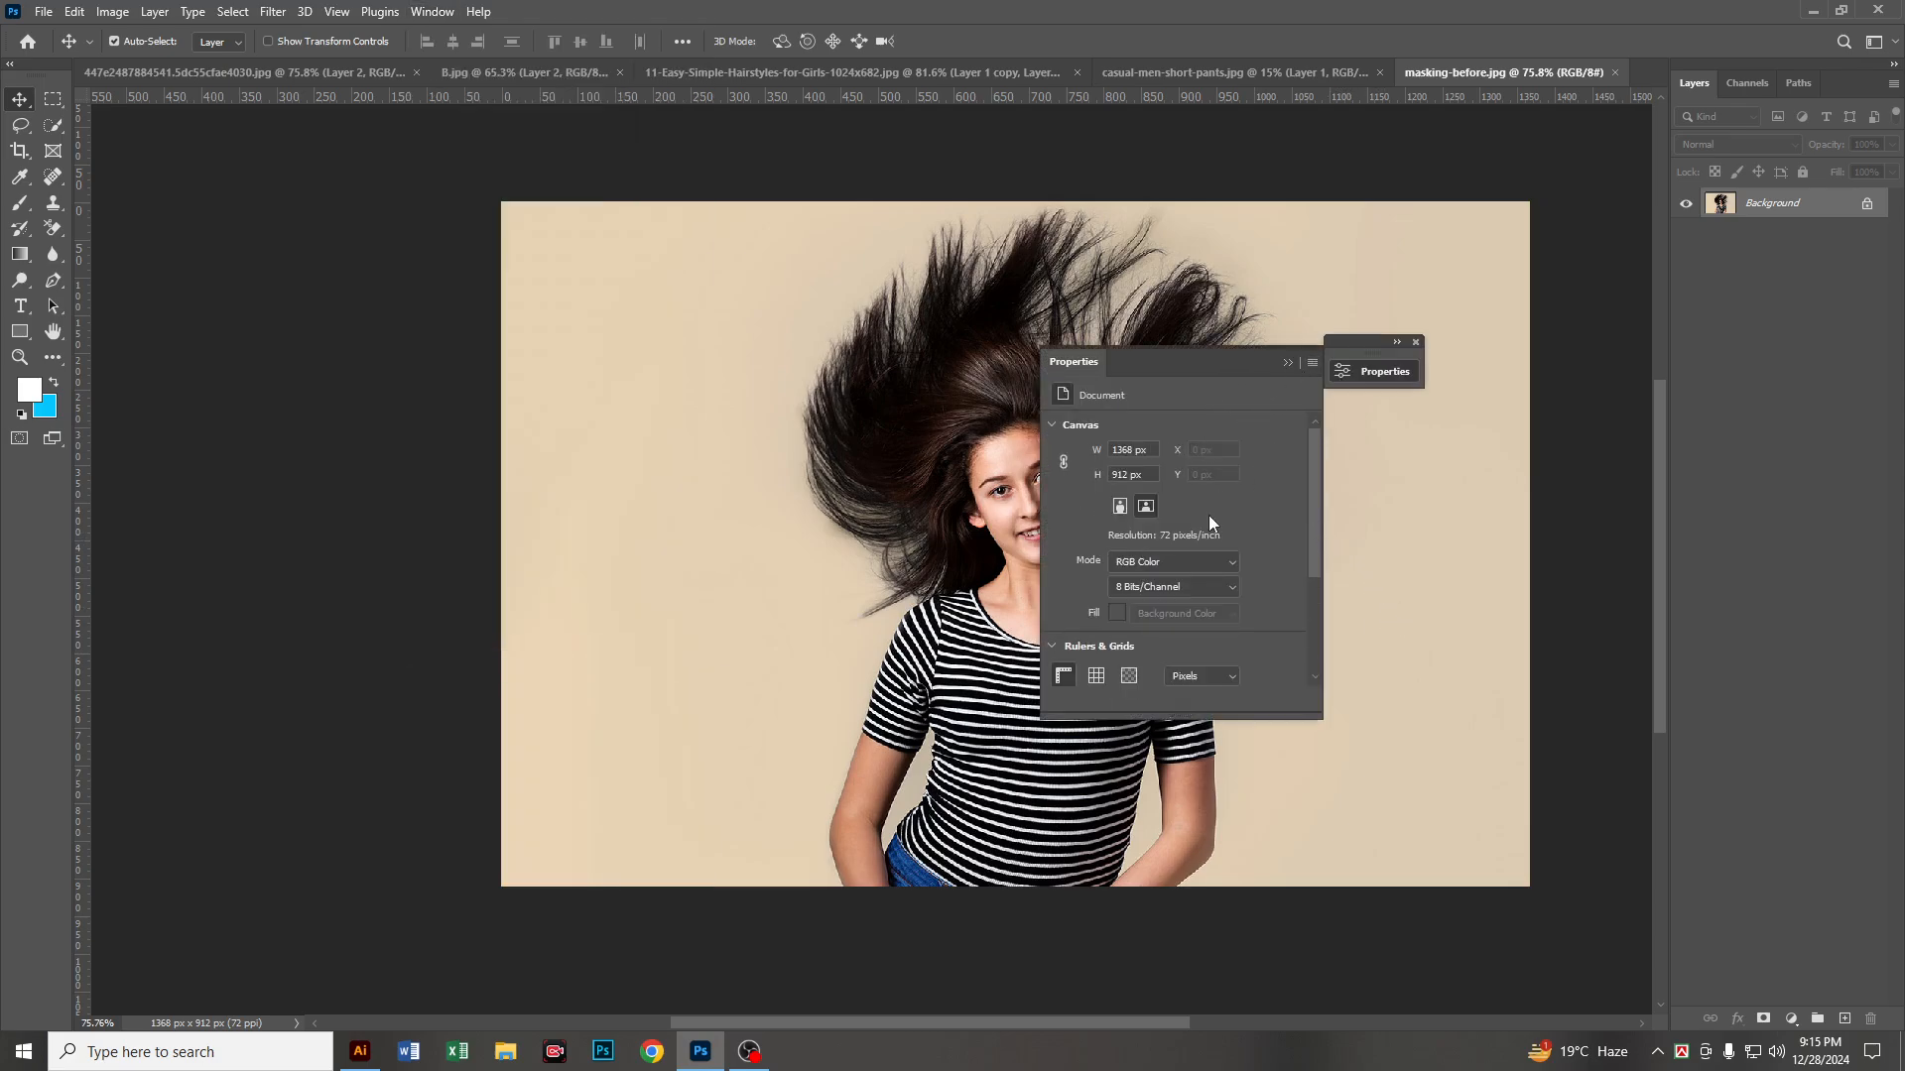
scroll(1277, 529, down, 3)
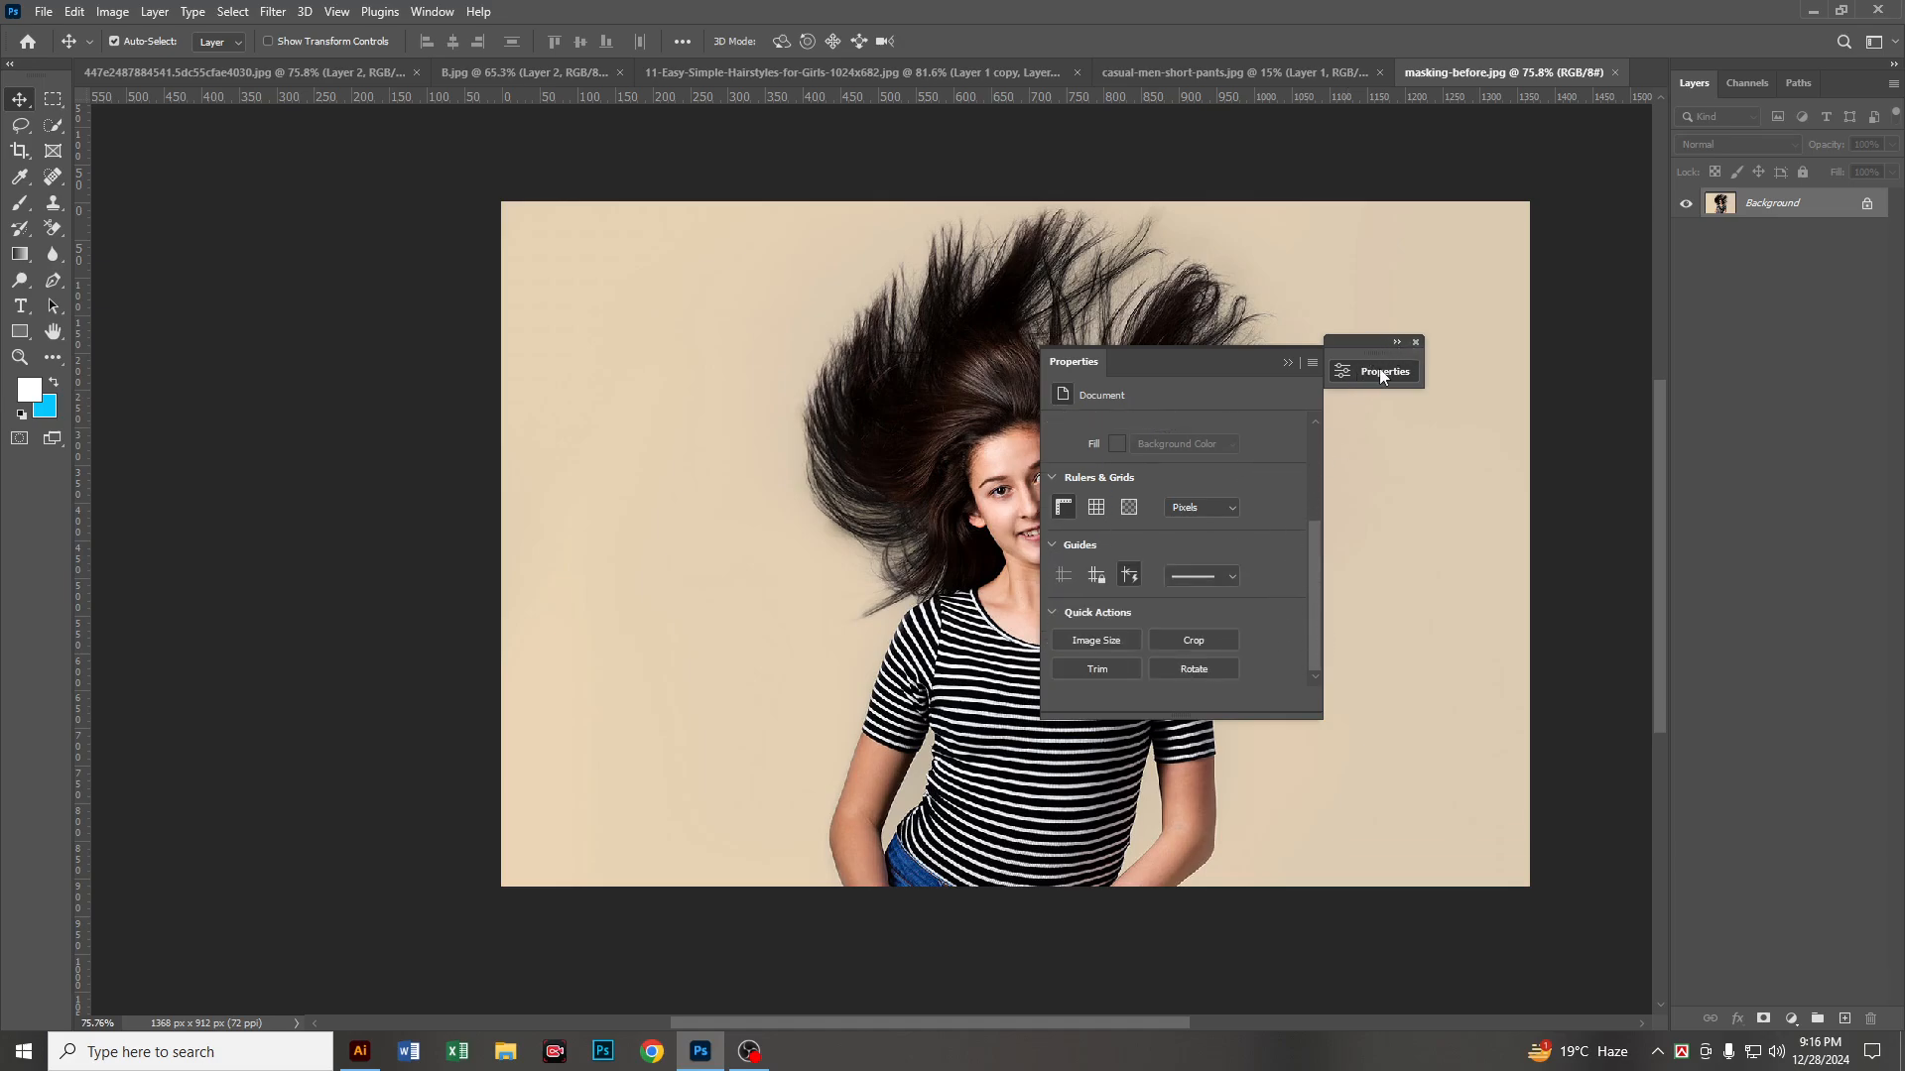
drag(1380, 375, 1371, 331)
click(1336, 546)
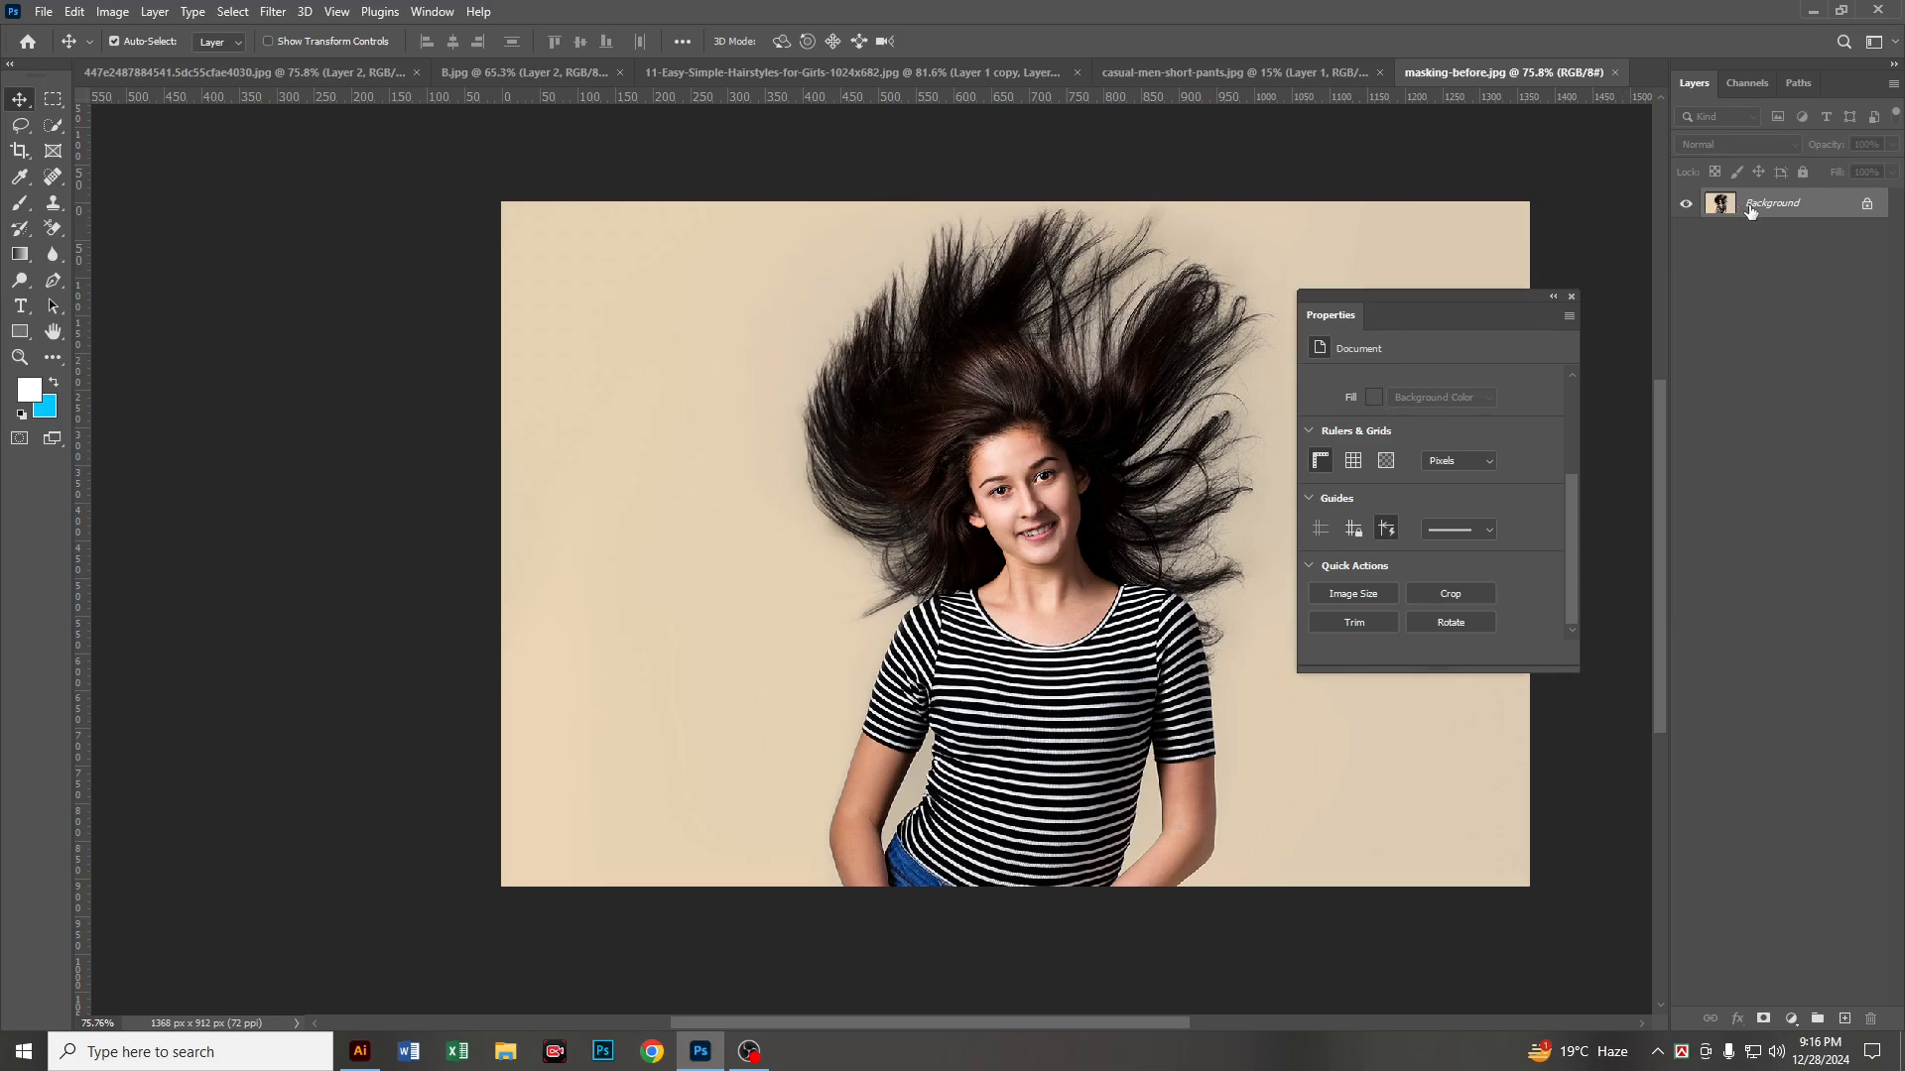
Step: Duplicate the Background layer, apply the Remove Background quick action to the copy and hide the original
key(ctrl+j)
scroll(1477, 466, down, 1)
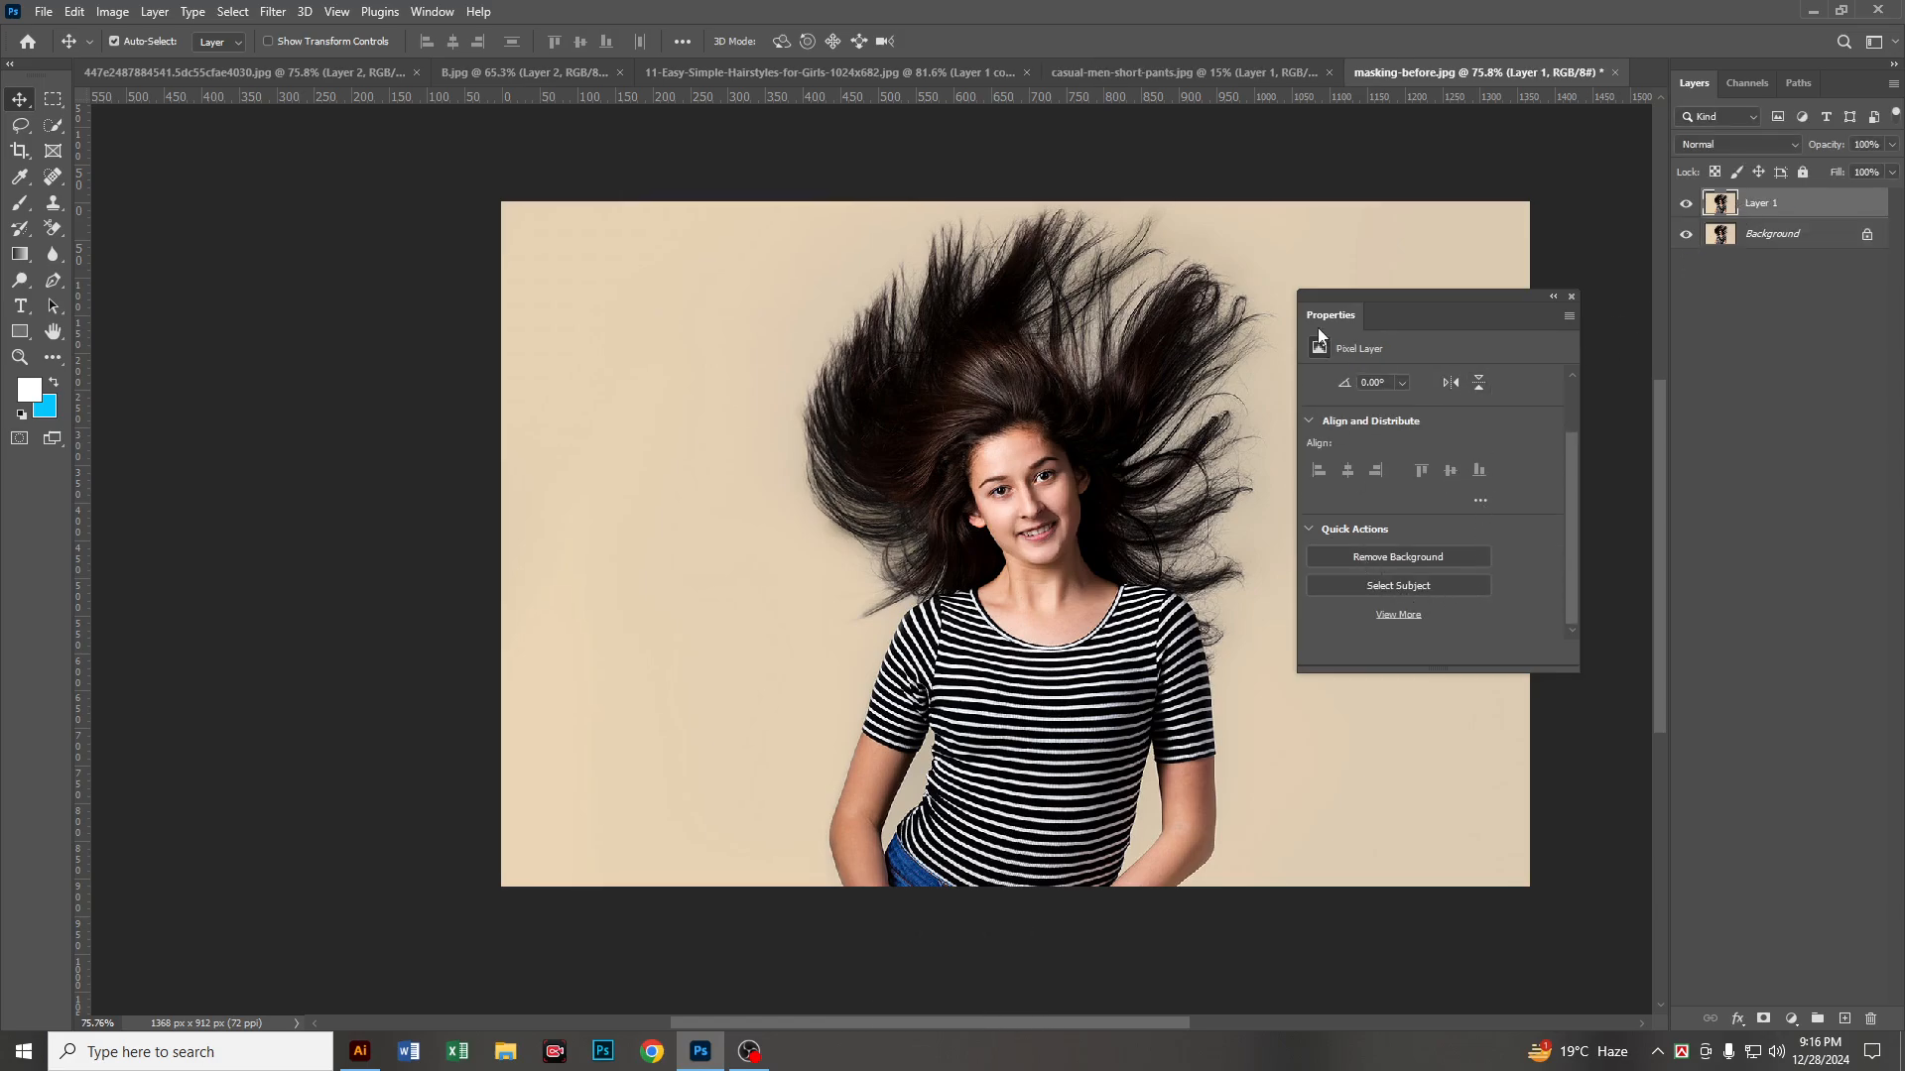
click(1382, 557)
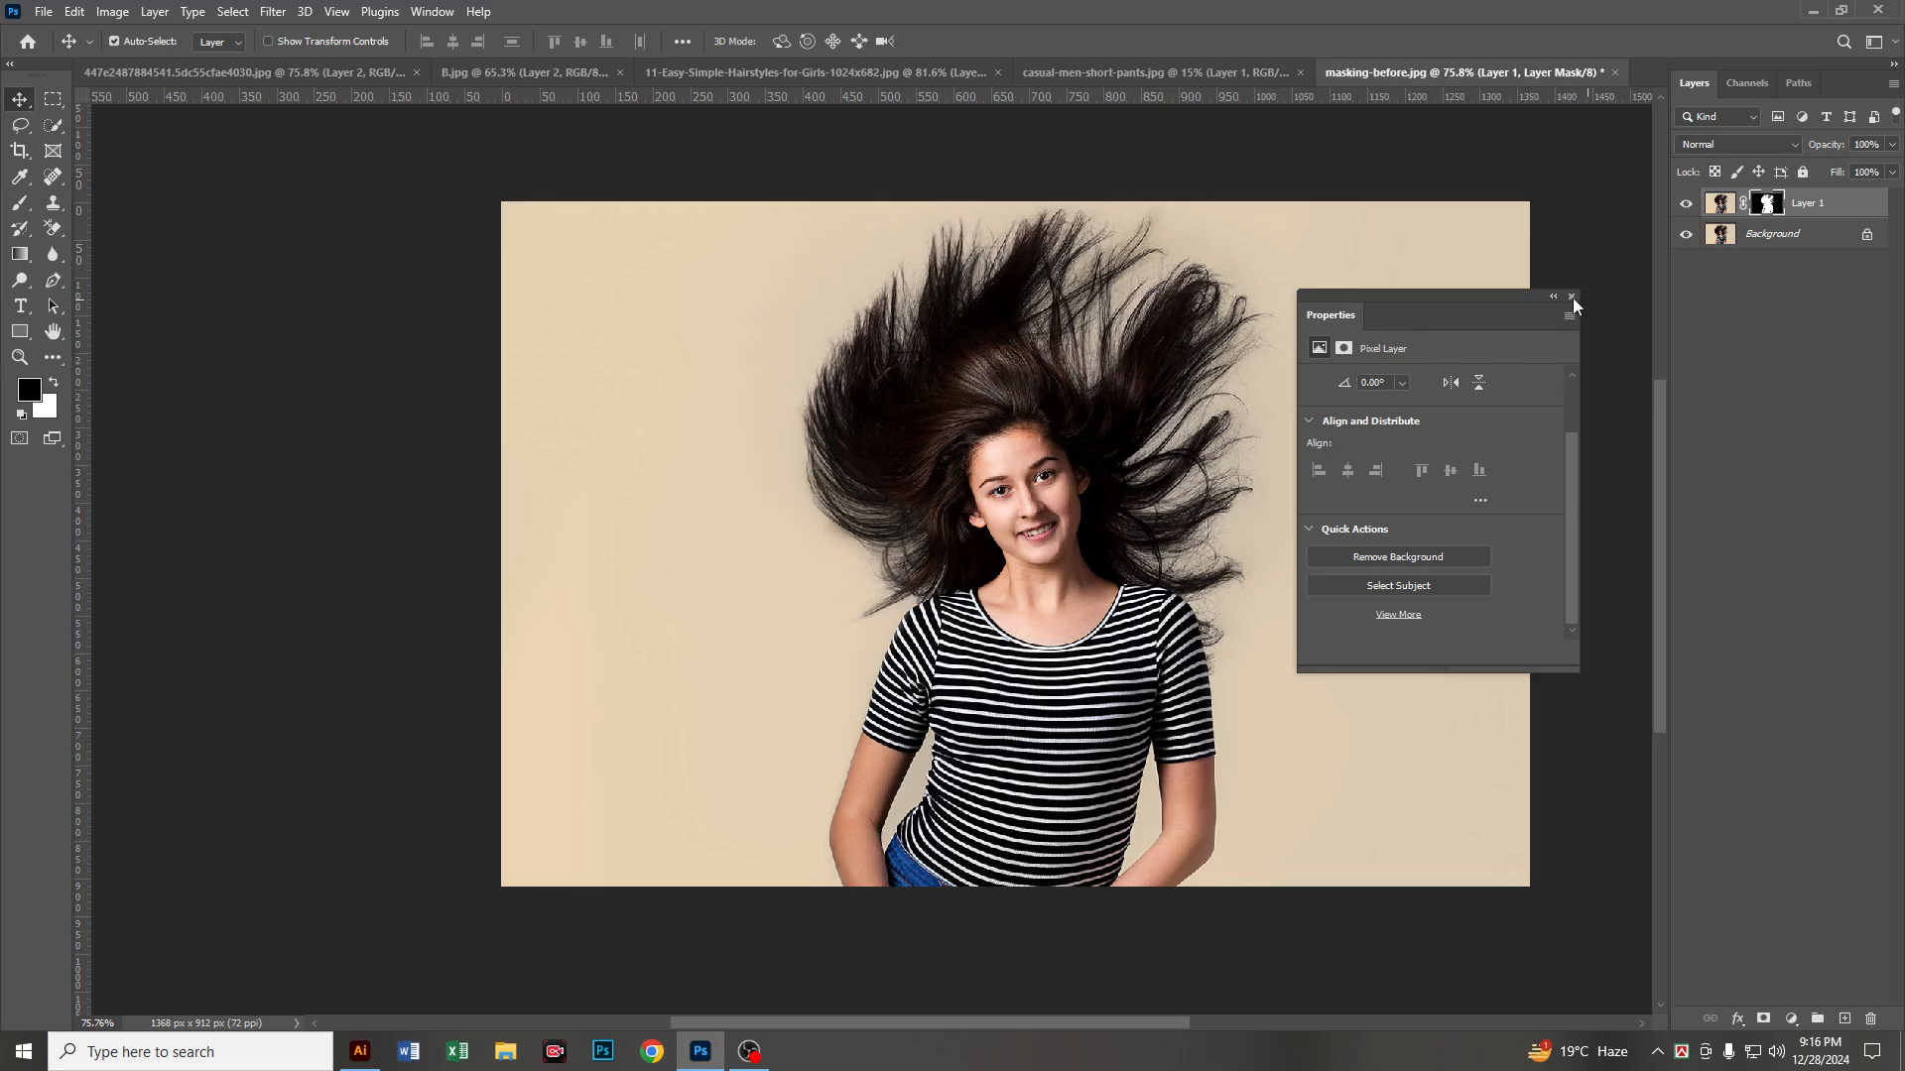
click(1686, 234)
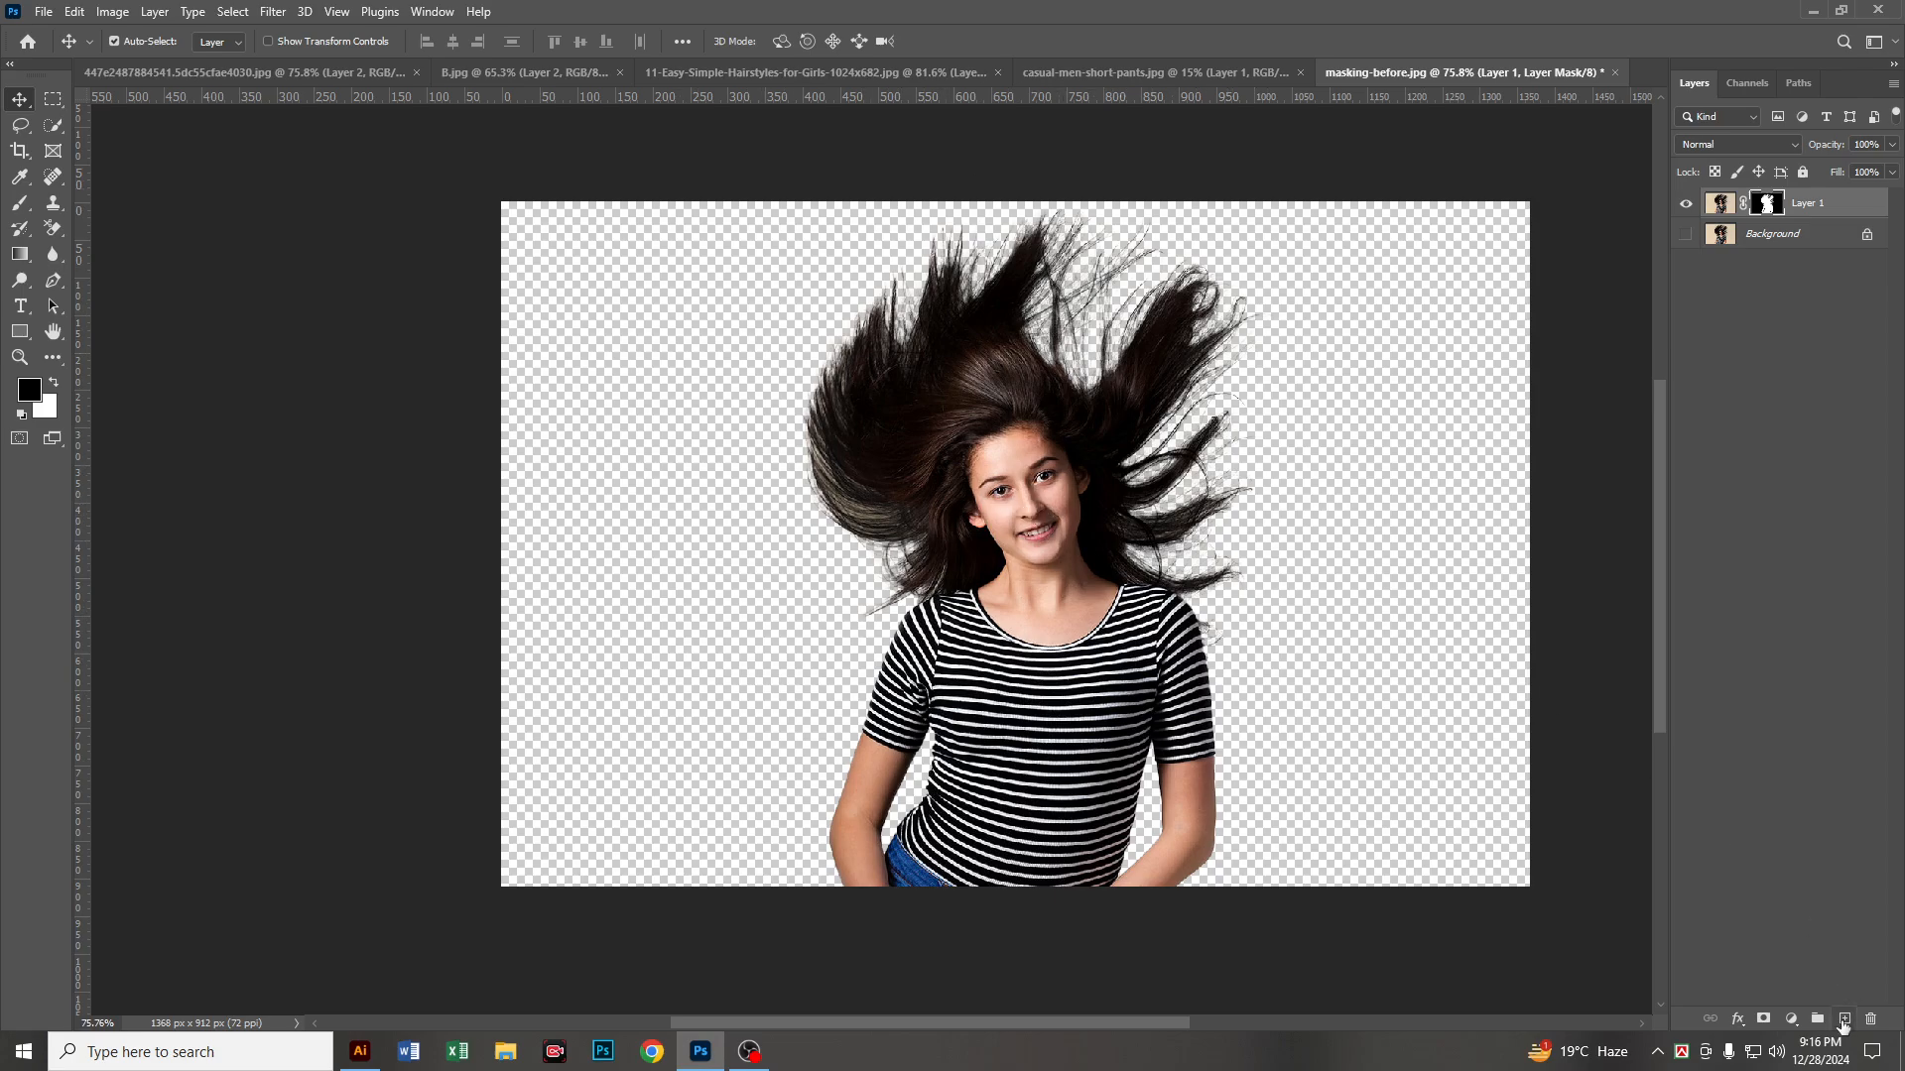
Step: Add a layer beneath the cut-out woman, fill it with the blue background color and inspect the hair edges
ctrl+click(1844, 1020)
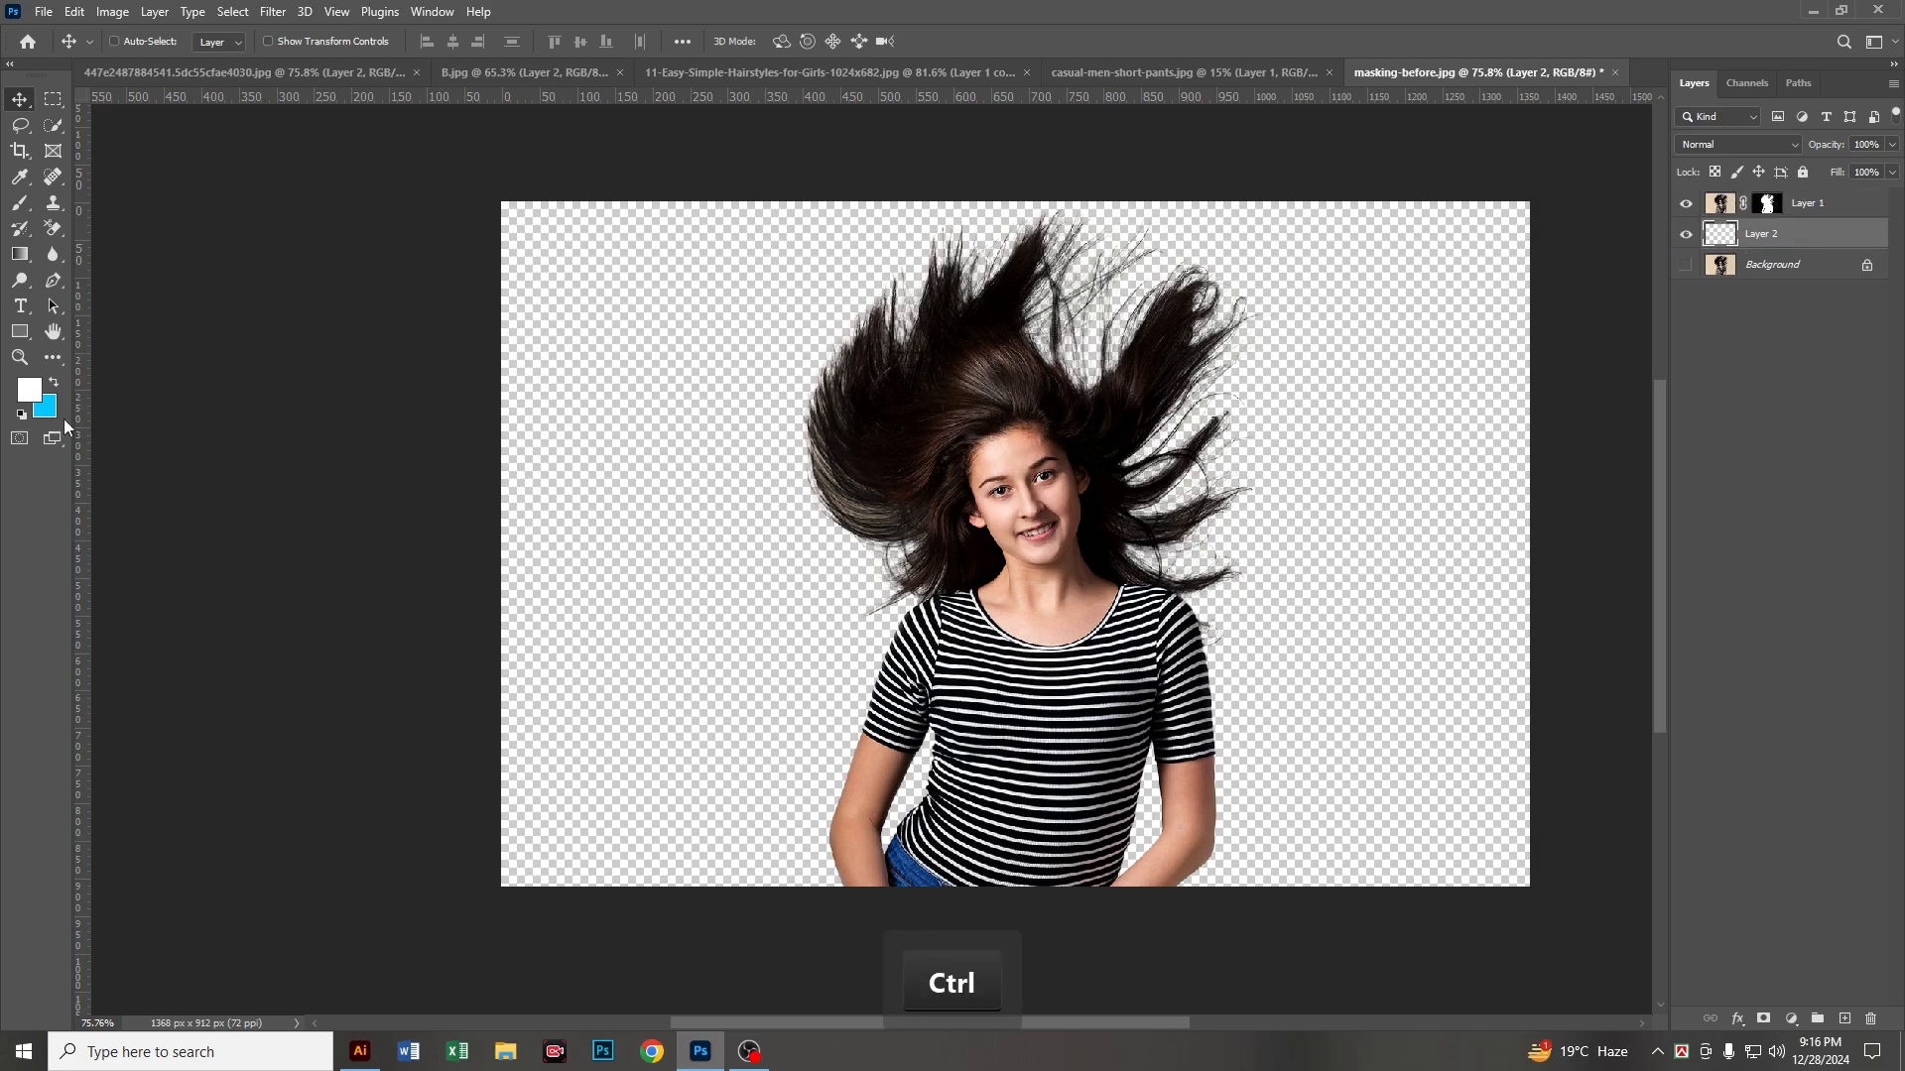
key(ctrl+Delete)
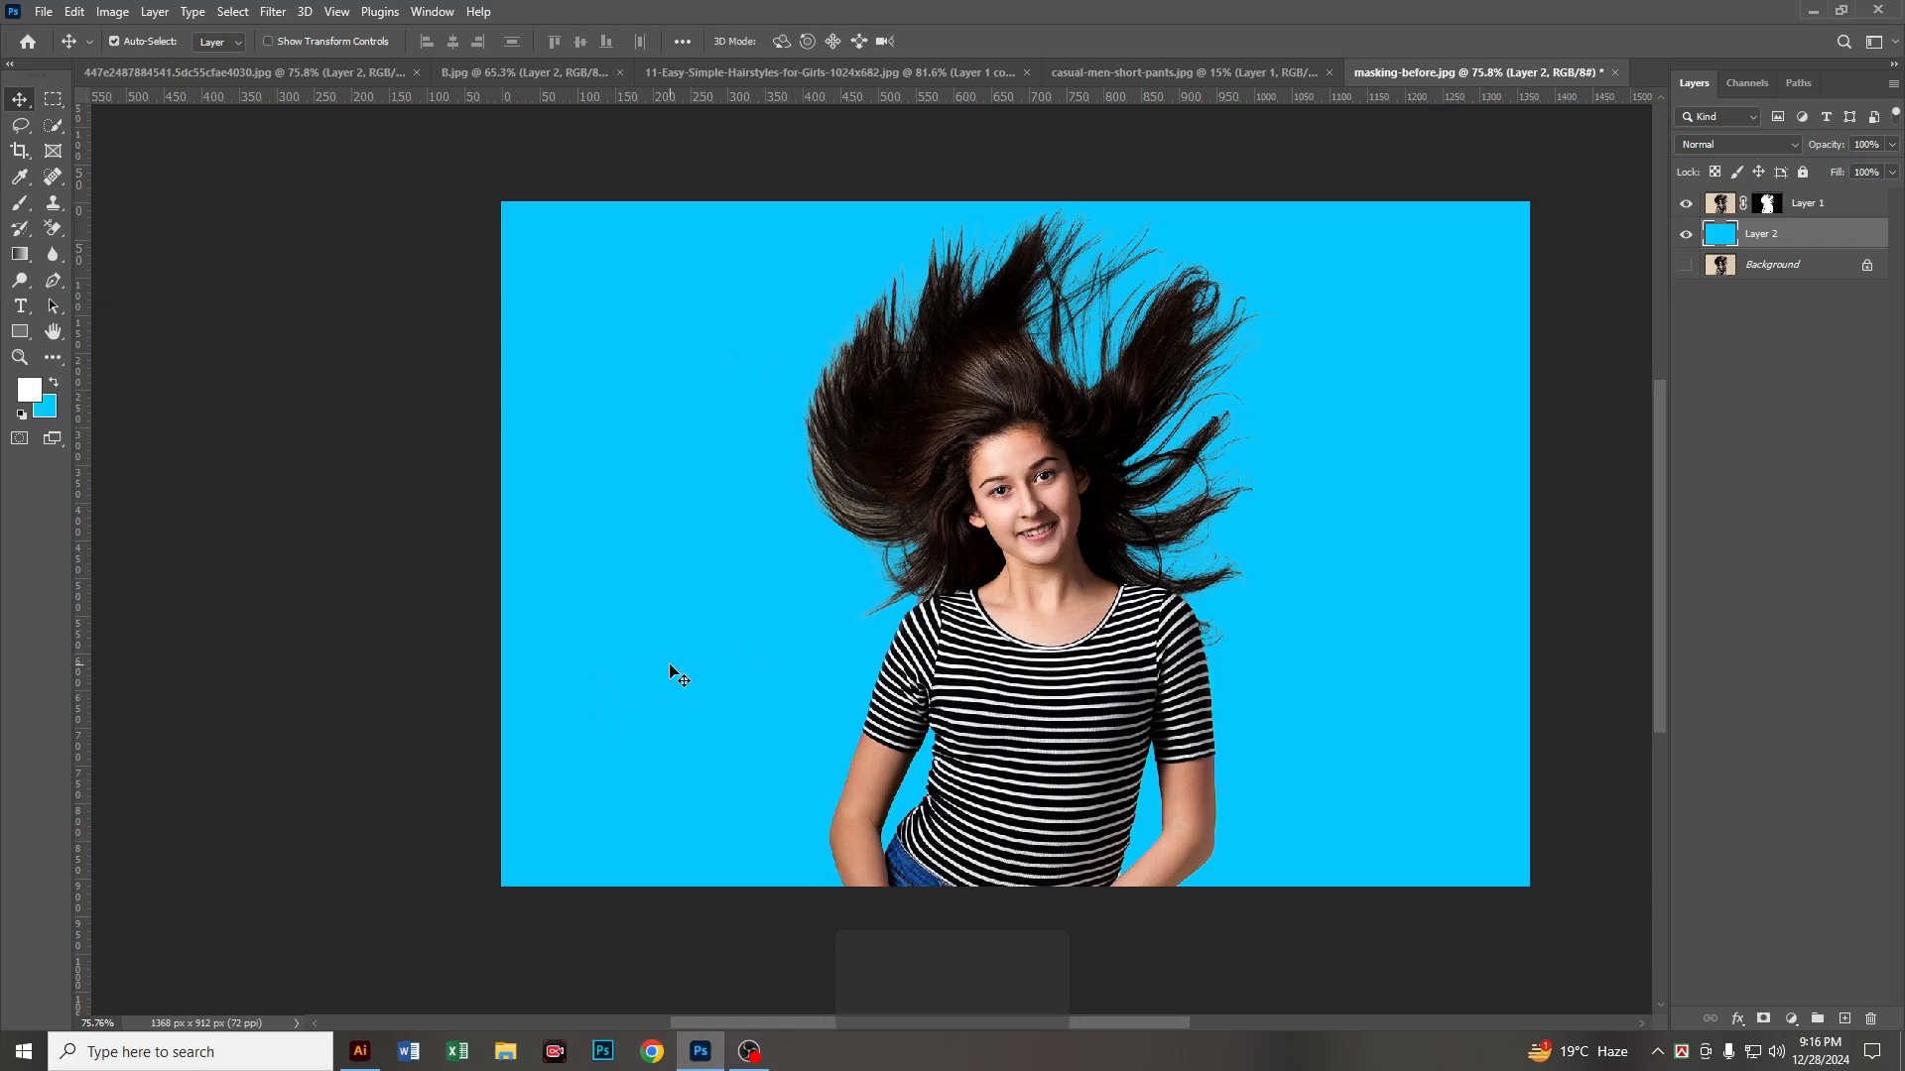
scroll(784, 421, up, 4)
scroll(784, 421, up, 1)
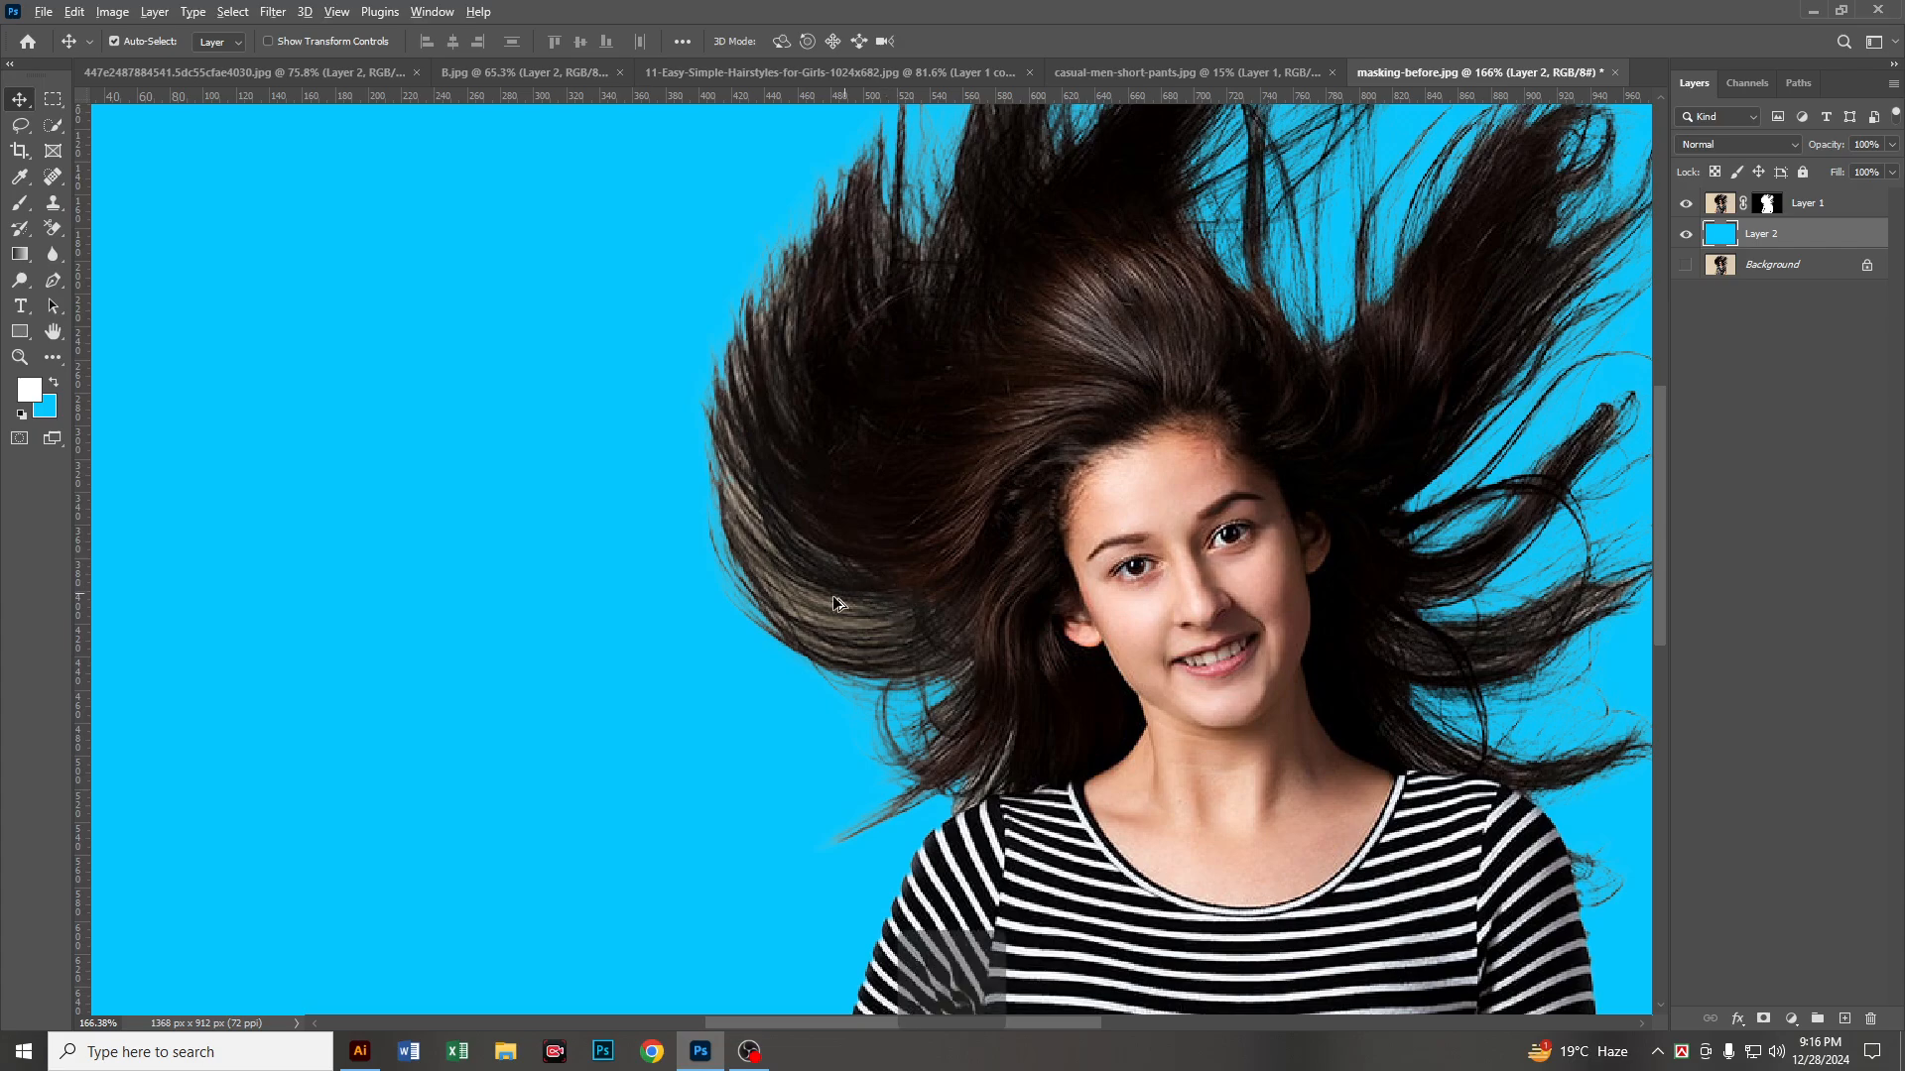
scroll(832, 595, down, 5)
scroll(604, 553, down, 2)
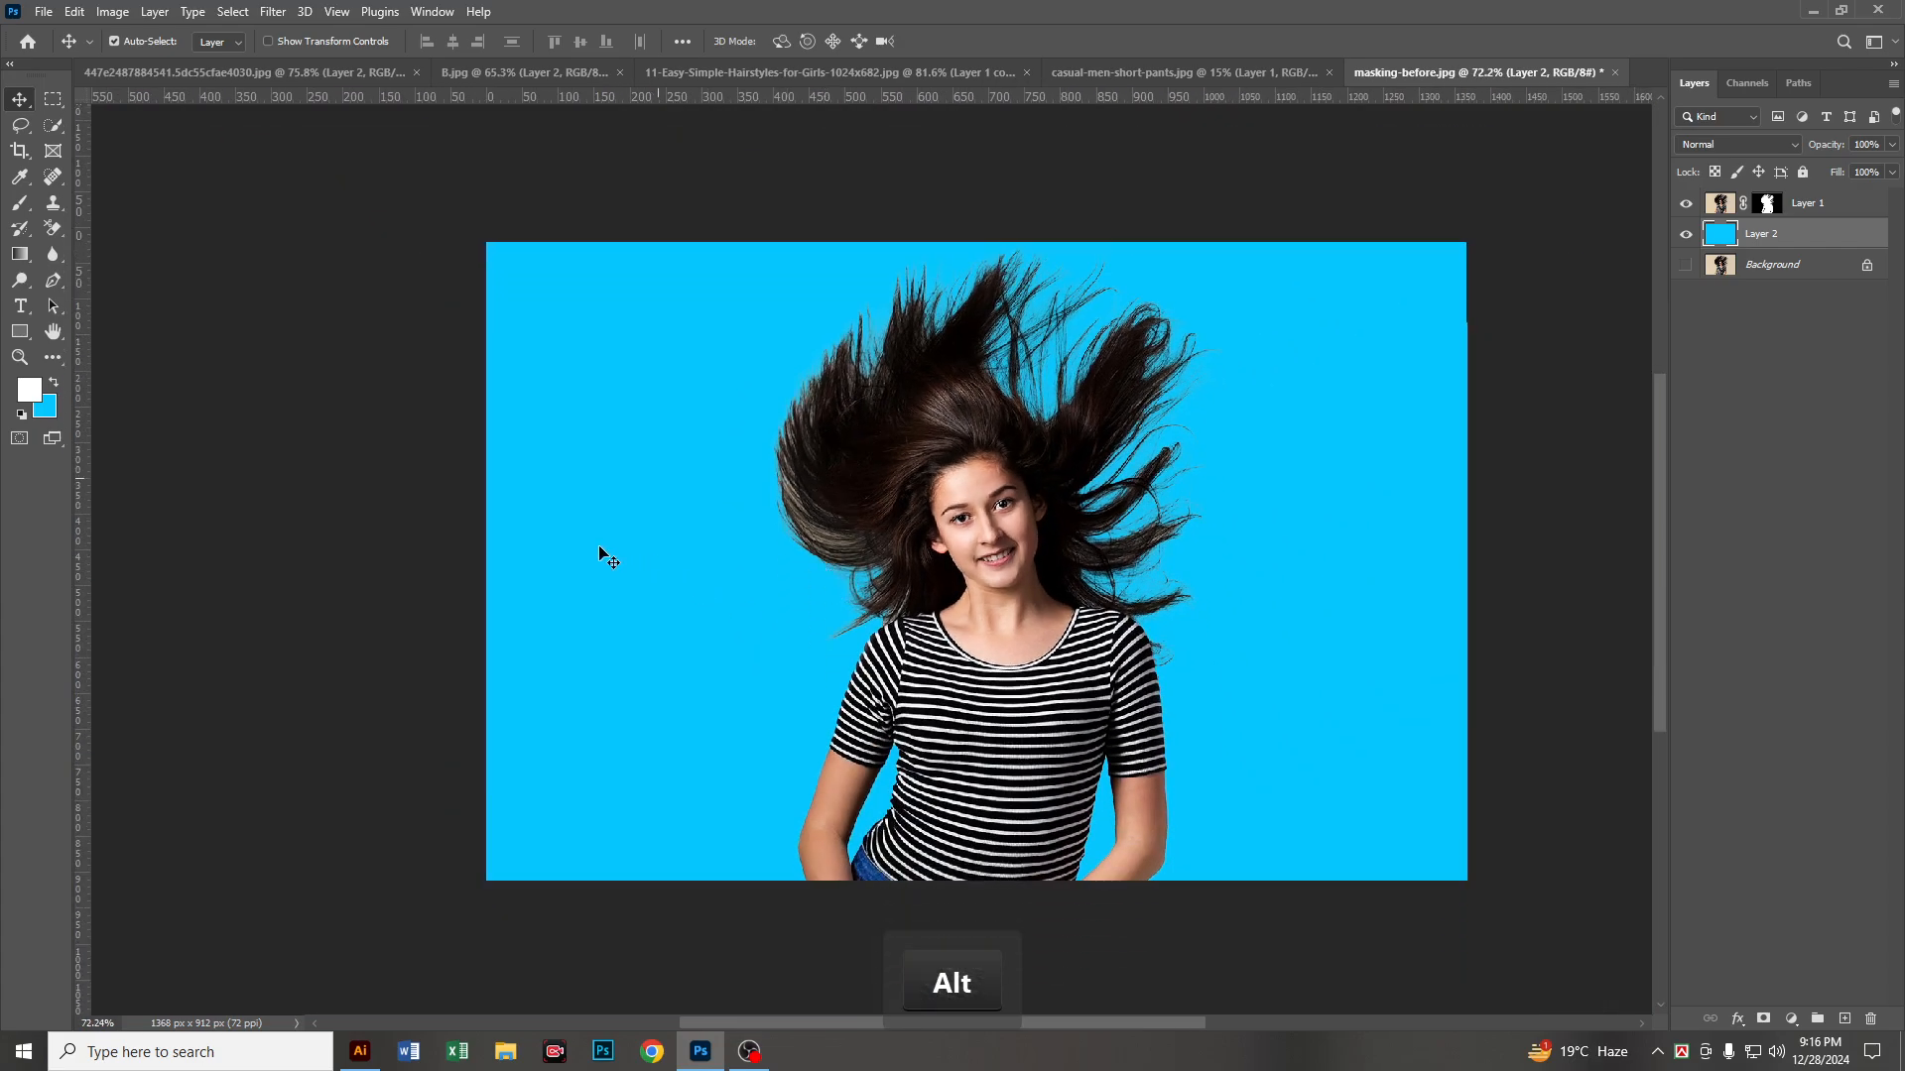
Step: Open the red armchair image 3796445_9507 from the Editable Pic folder
click(44, 10)
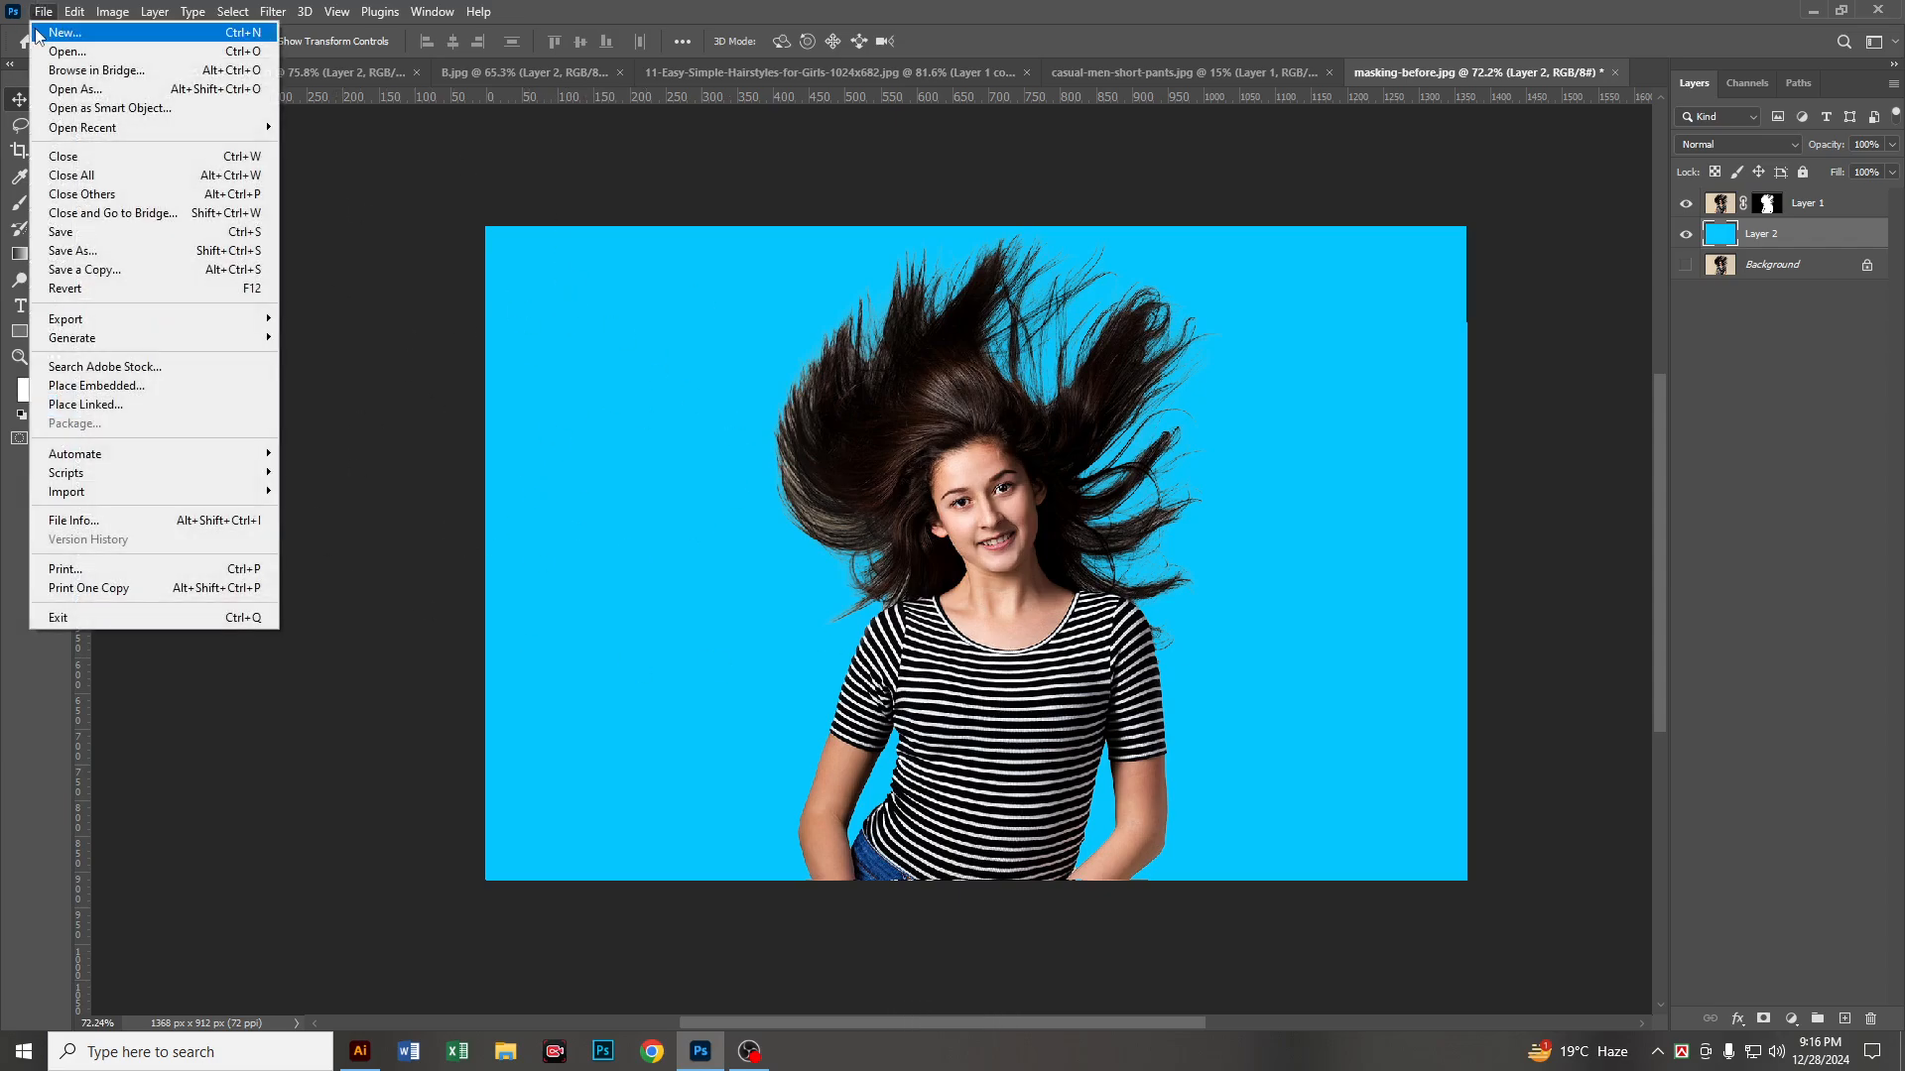
click(137, 51)
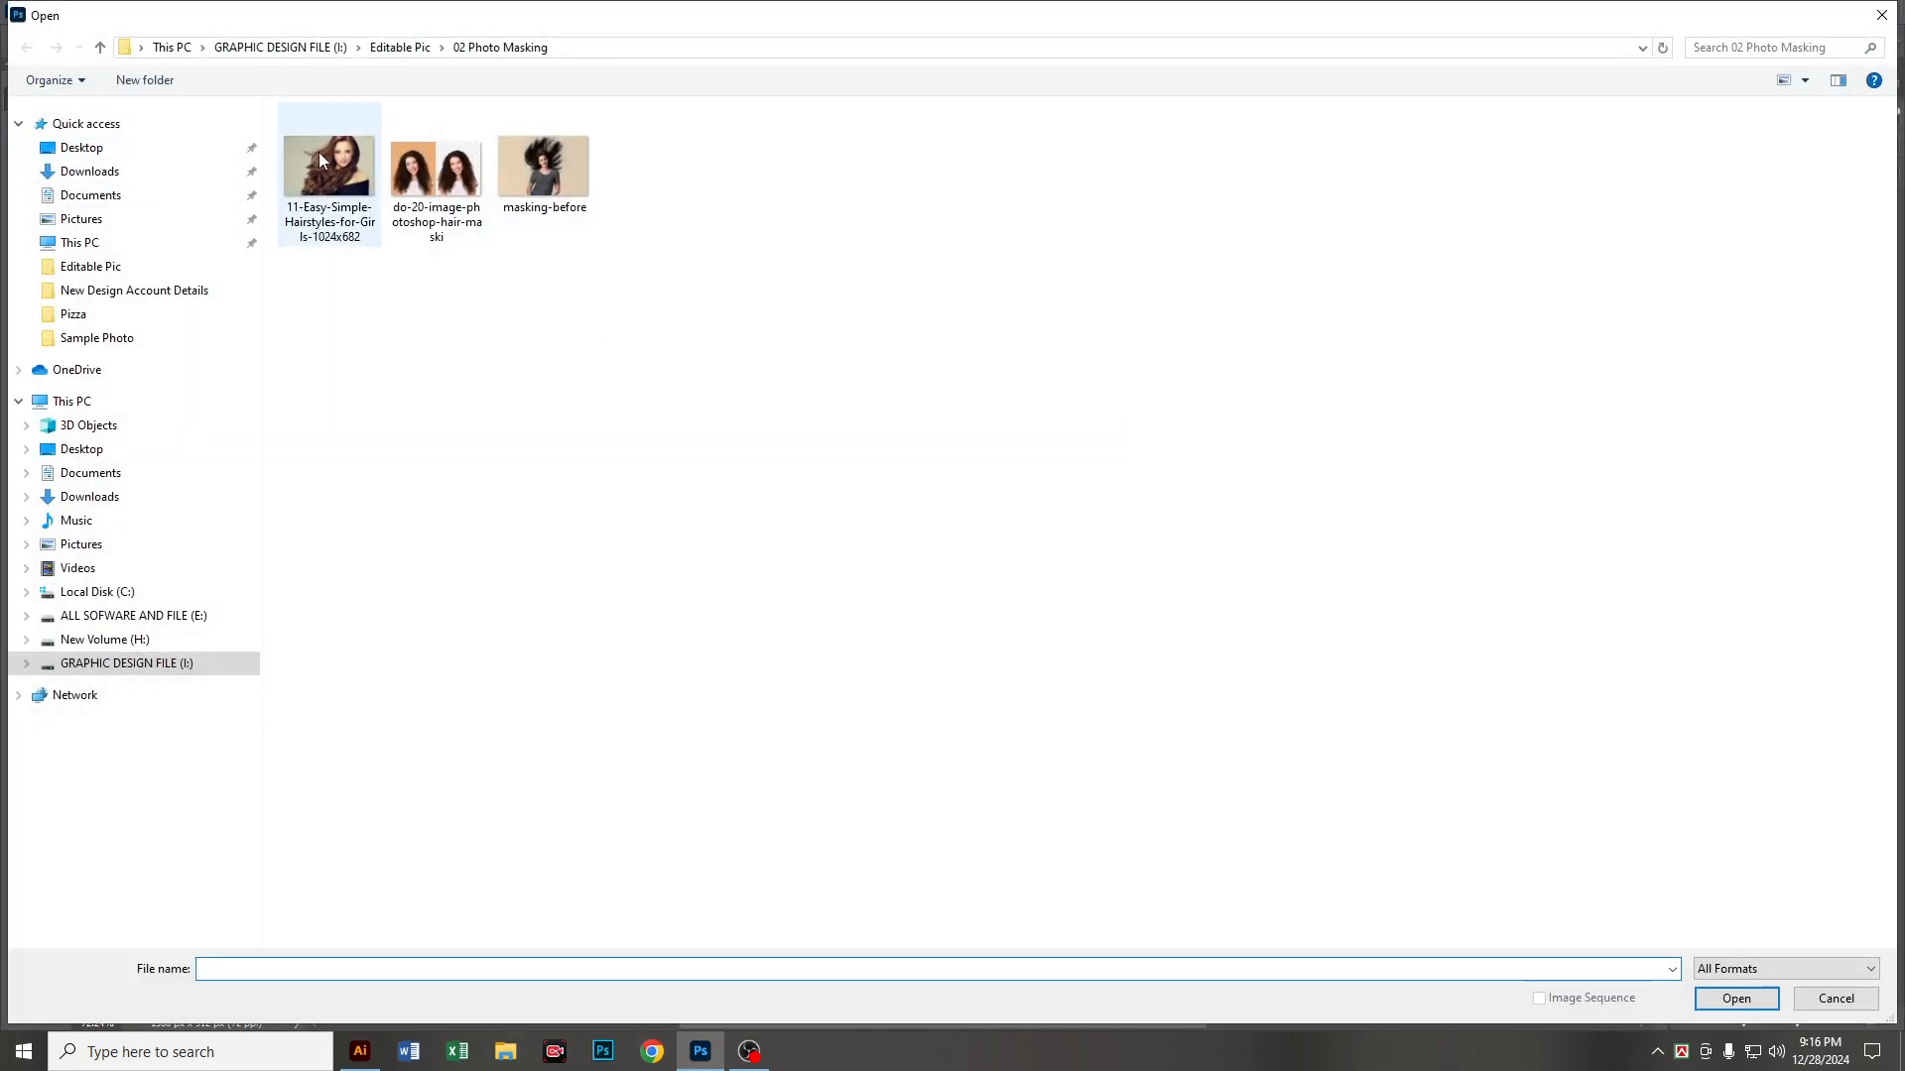
click(401, 48)
click(472, 338)
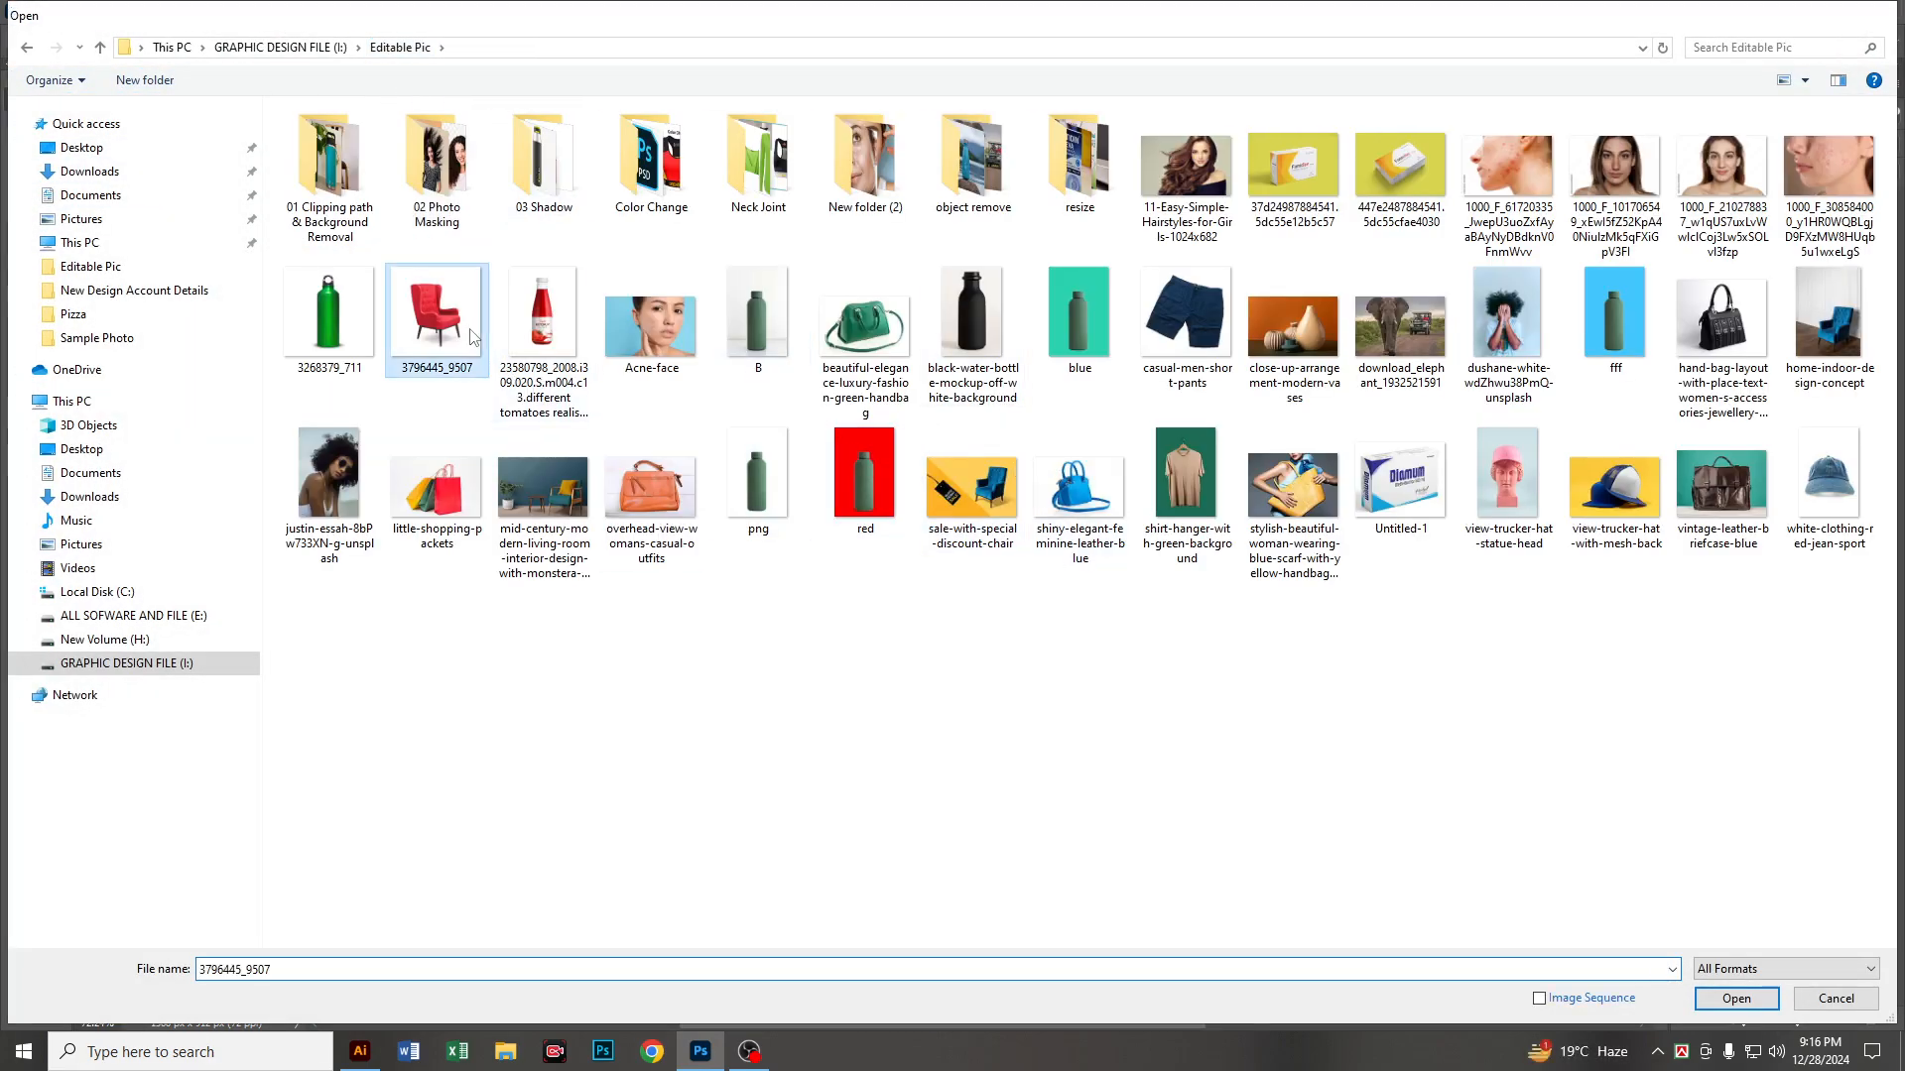
double_click(472, 338)
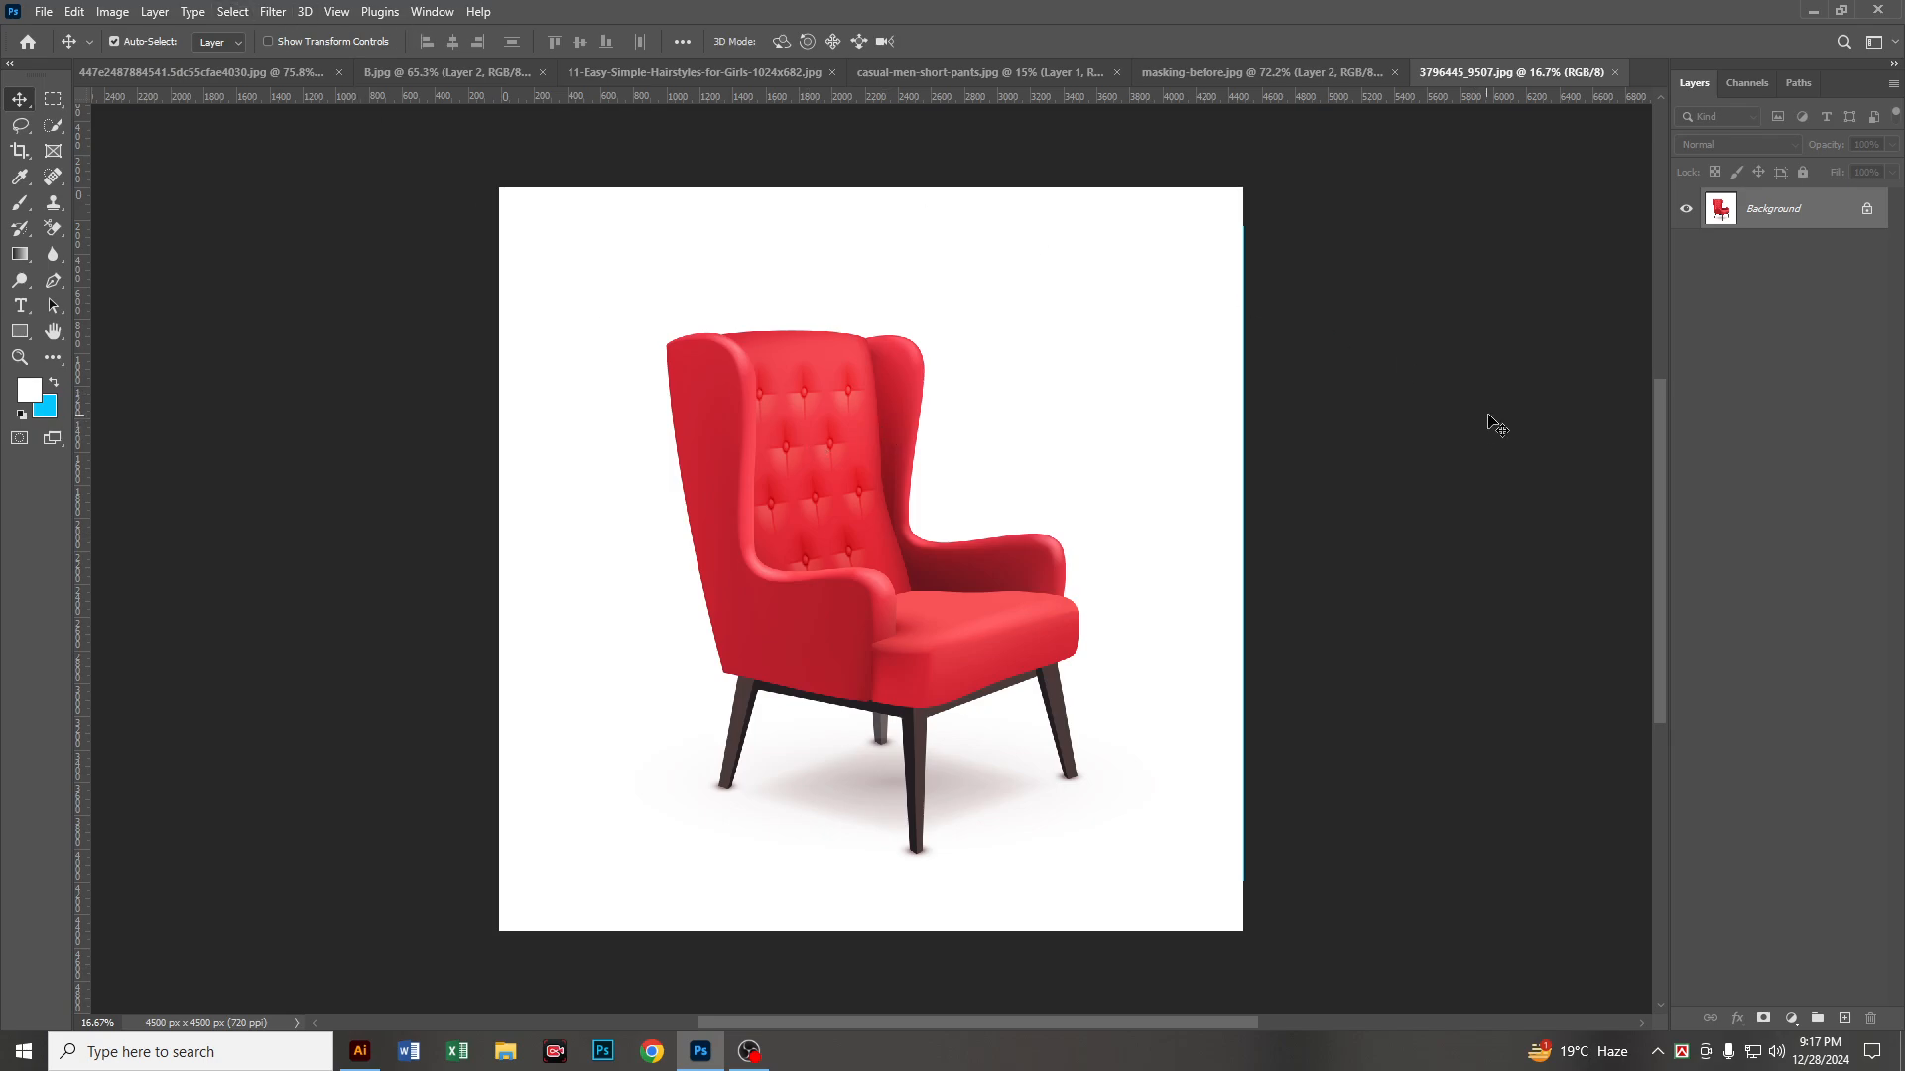
Step: Duplicate the Background layer, apply the Remove Background quick action from the Properties panel to the copy and hide the original
key(ctrl+j)
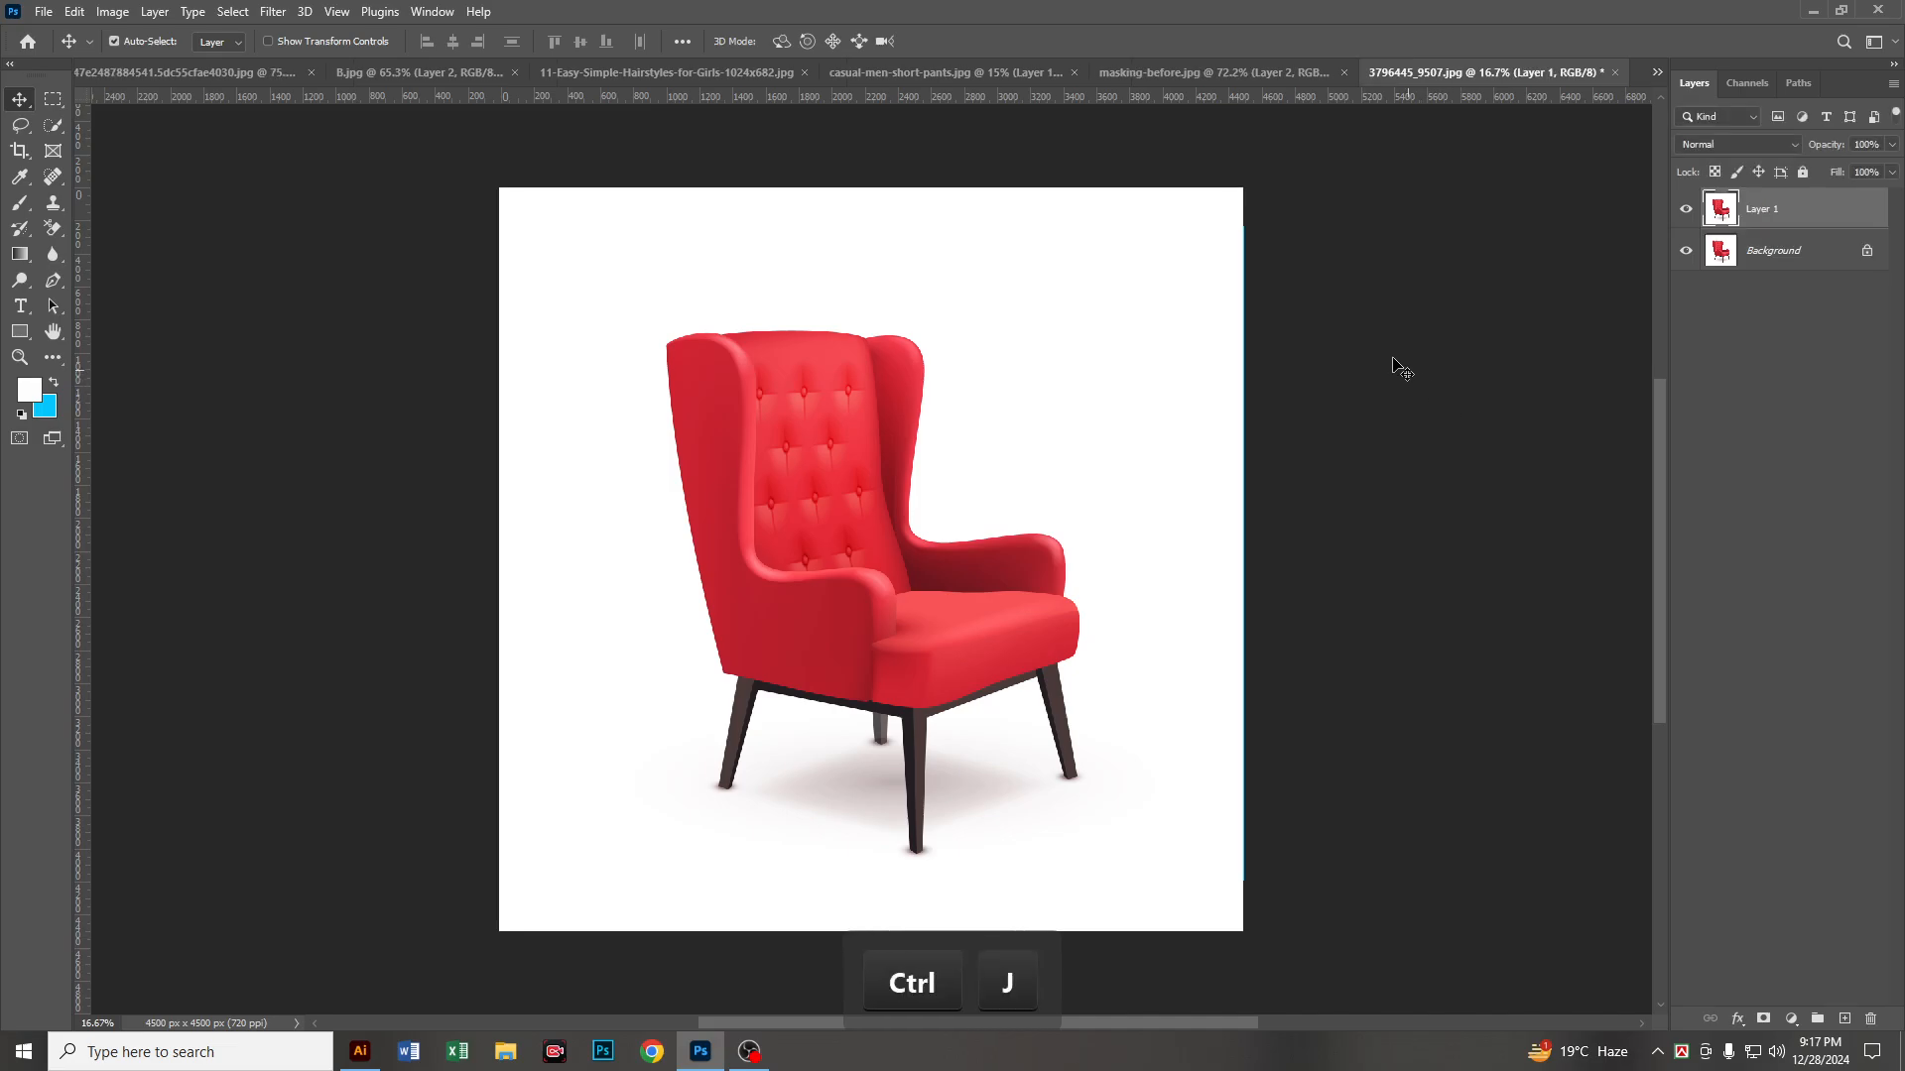
click(432, 12)
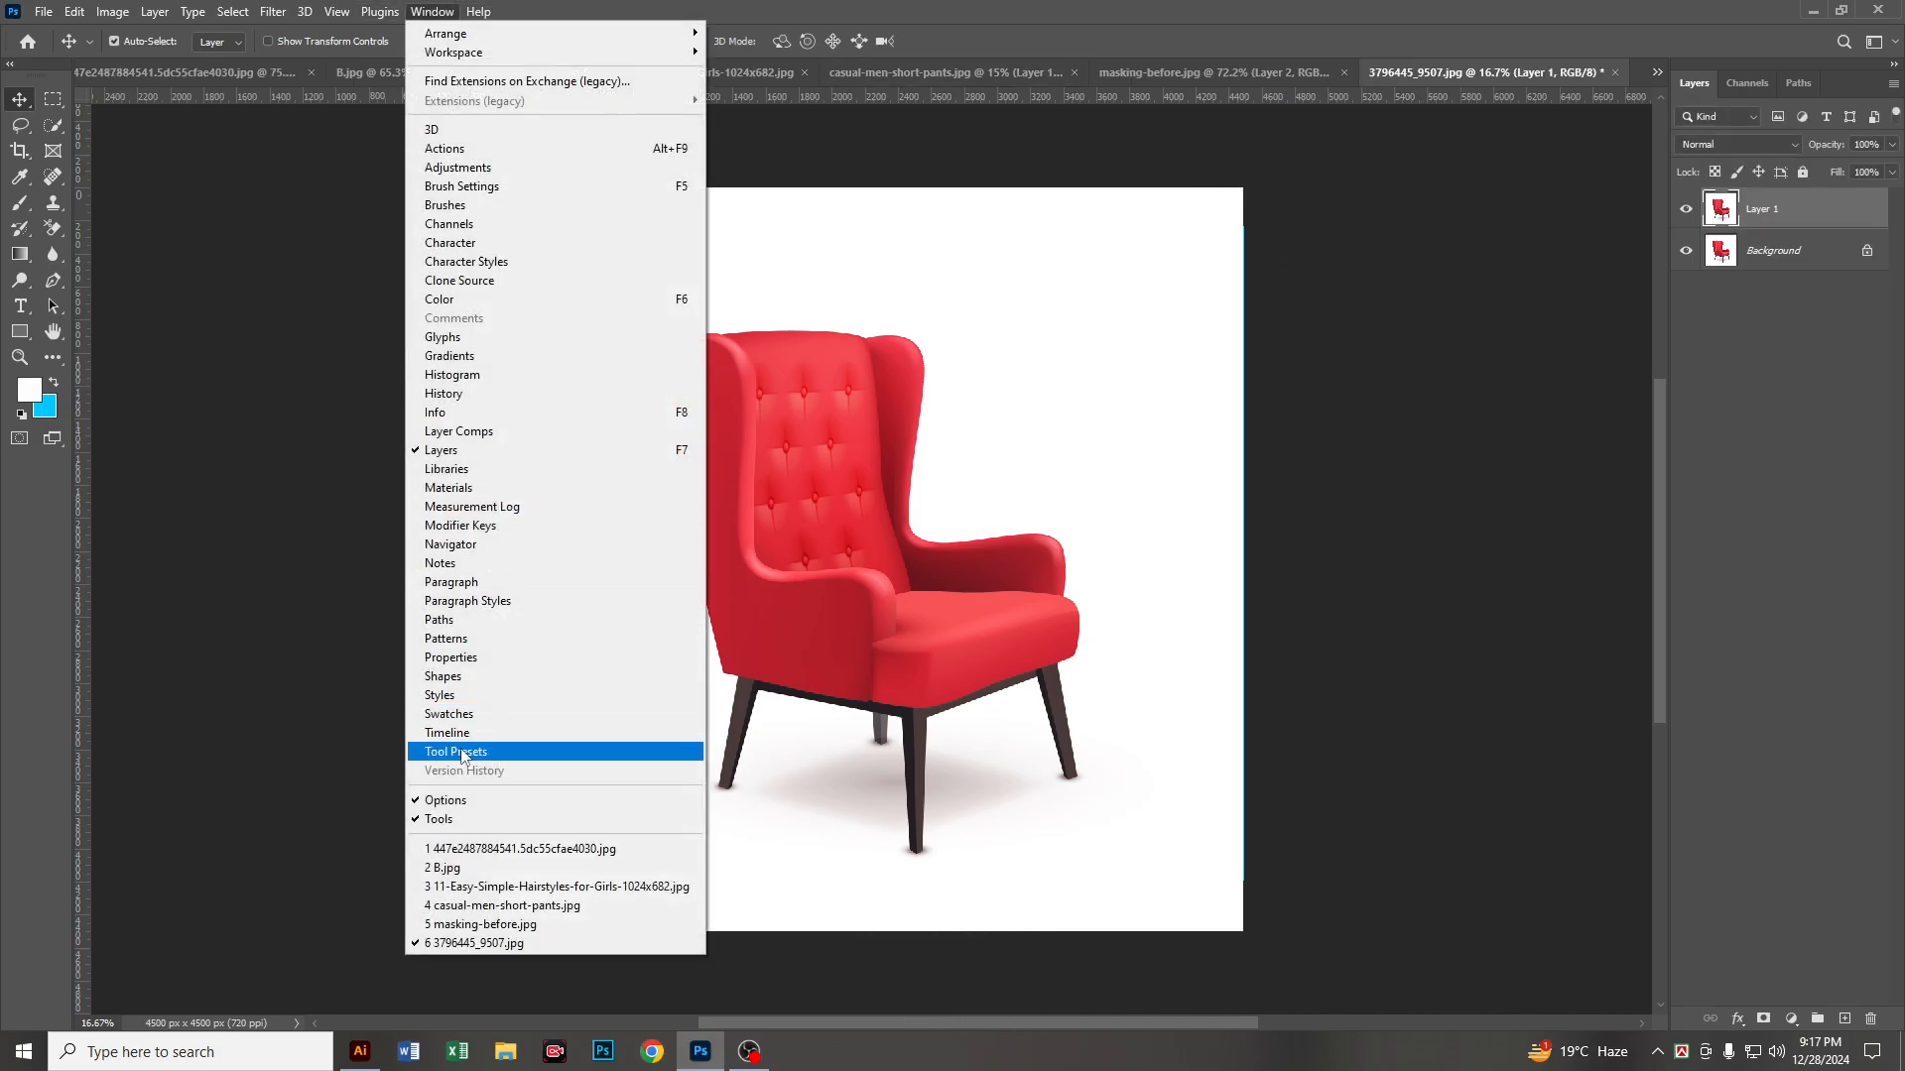
click(451, 658)
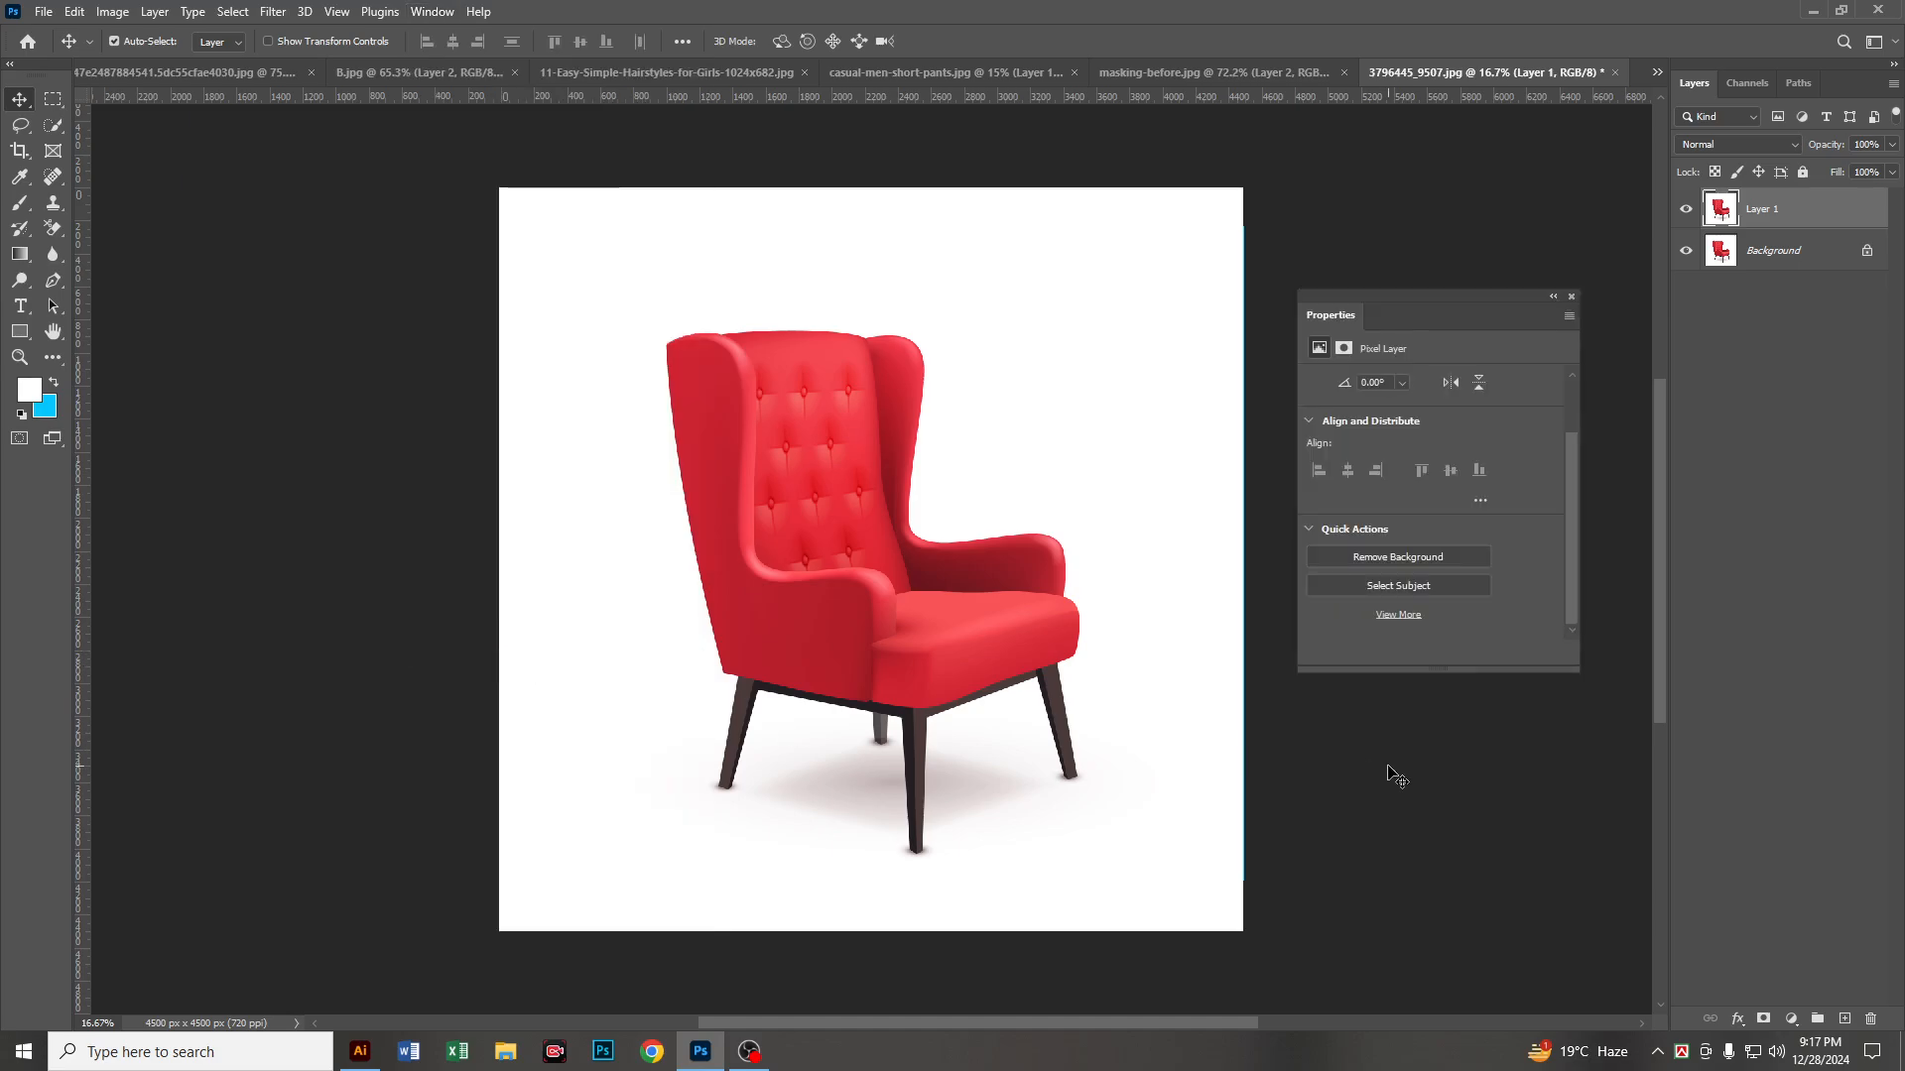
click(1391, 556)
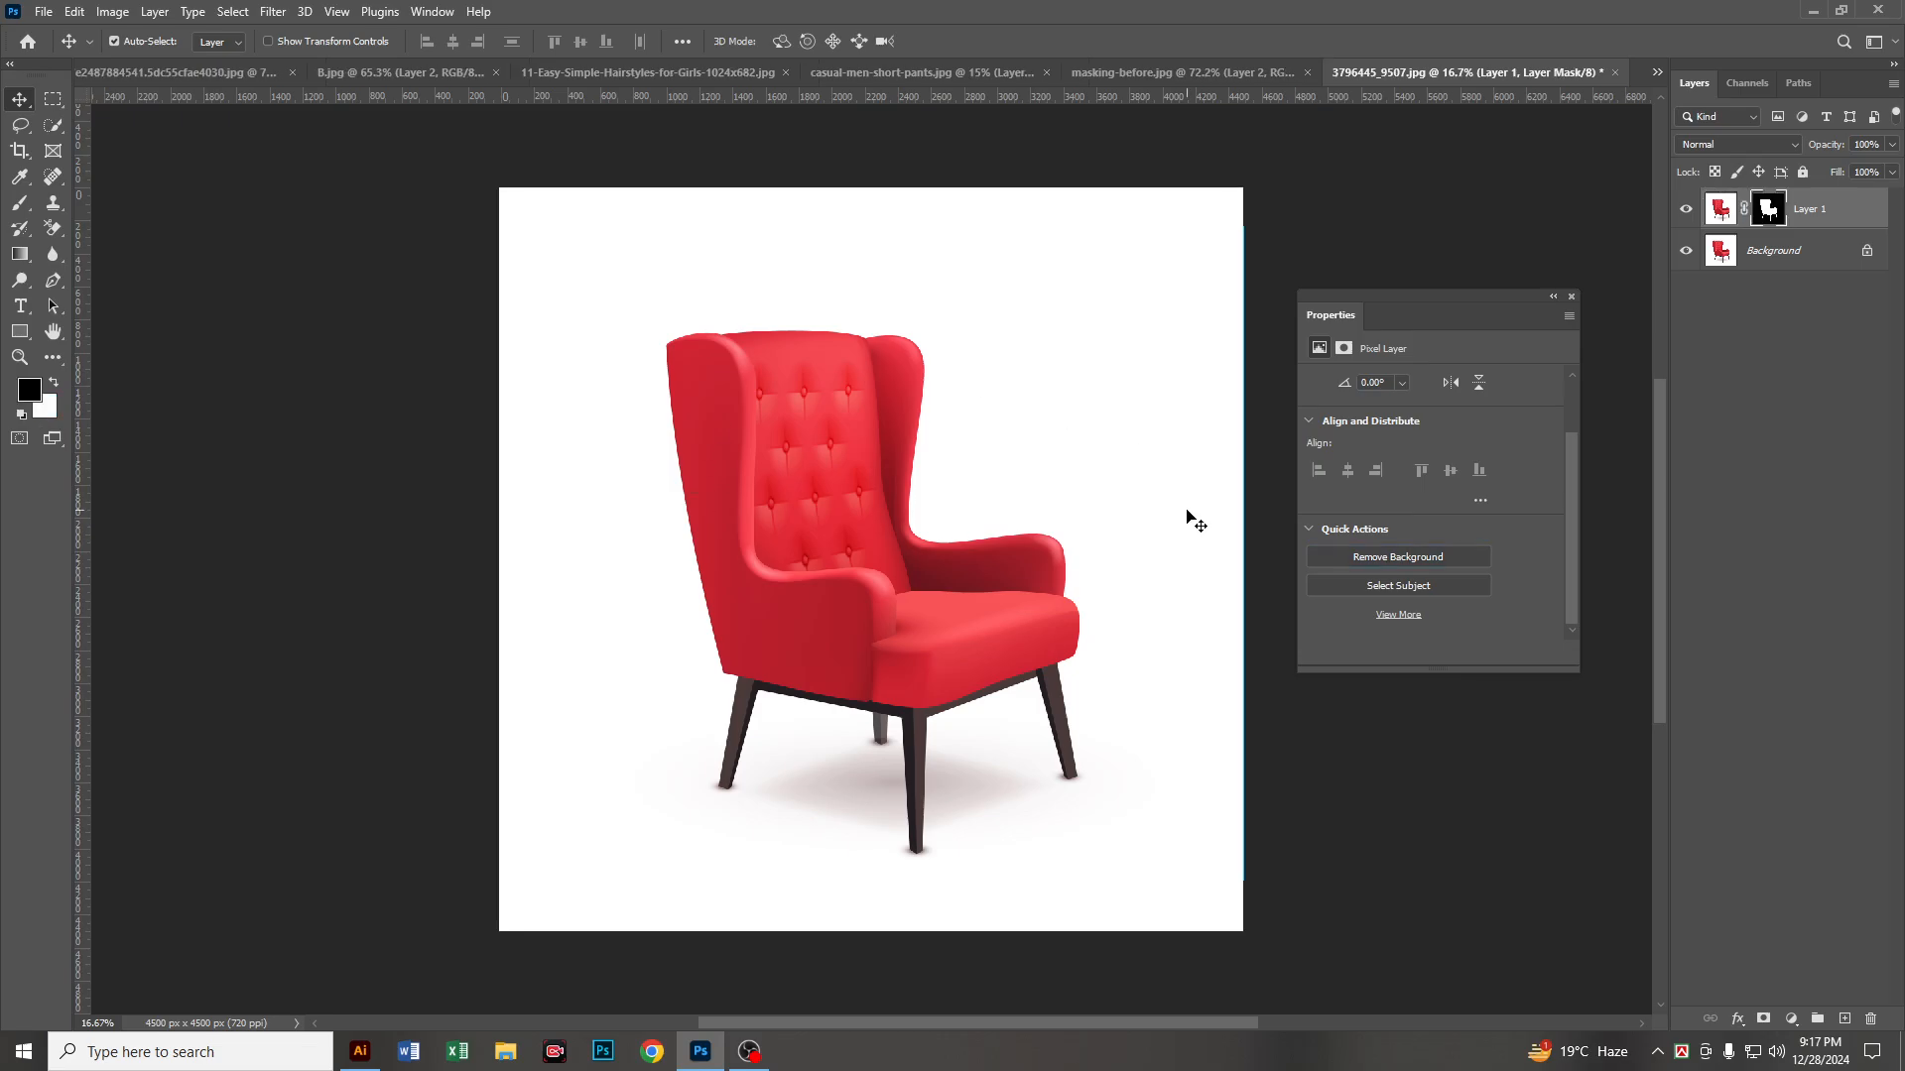
click(1686, 250)
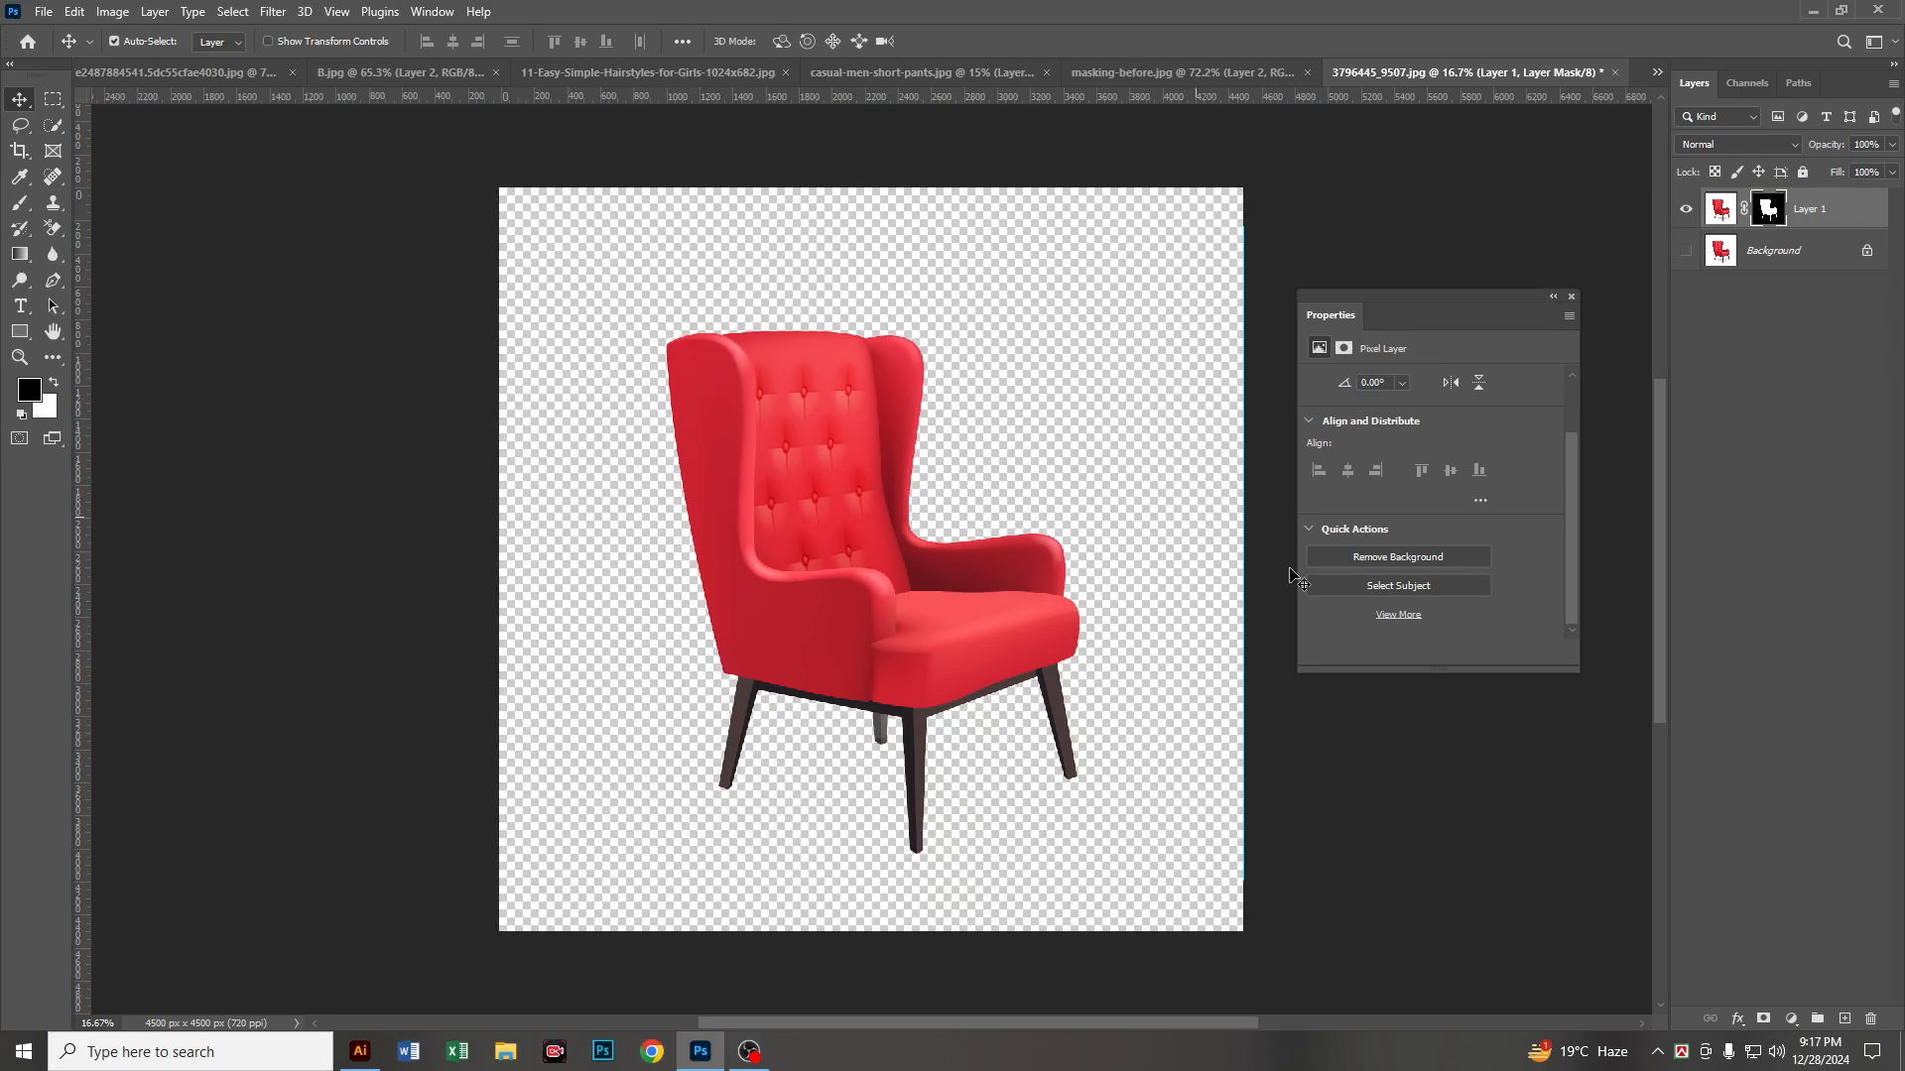
Step: Add a layer beneath the cut-out armchair, fill it with the blue background color and inspect the chair's edges
click(1844, 1019)
drag(1769, 238, 1774, 264)
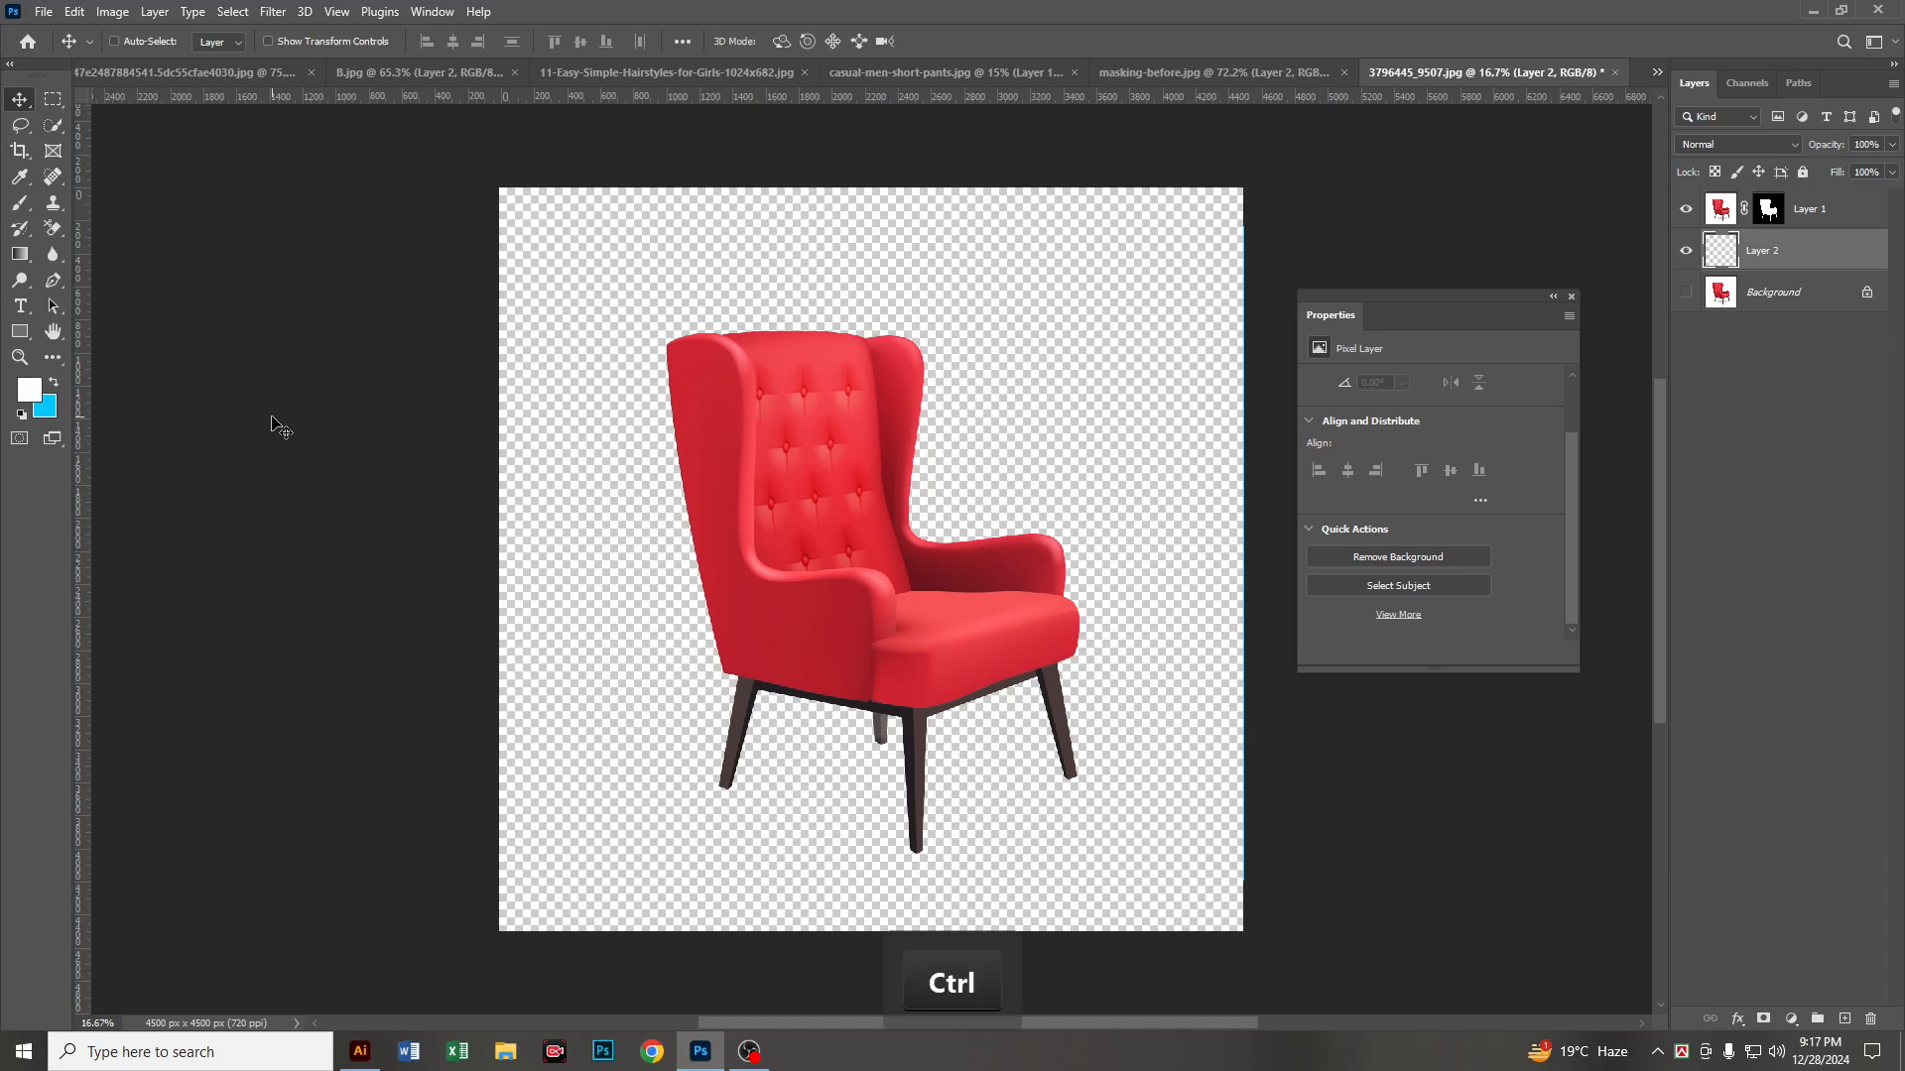
key(ctrl+Delete)
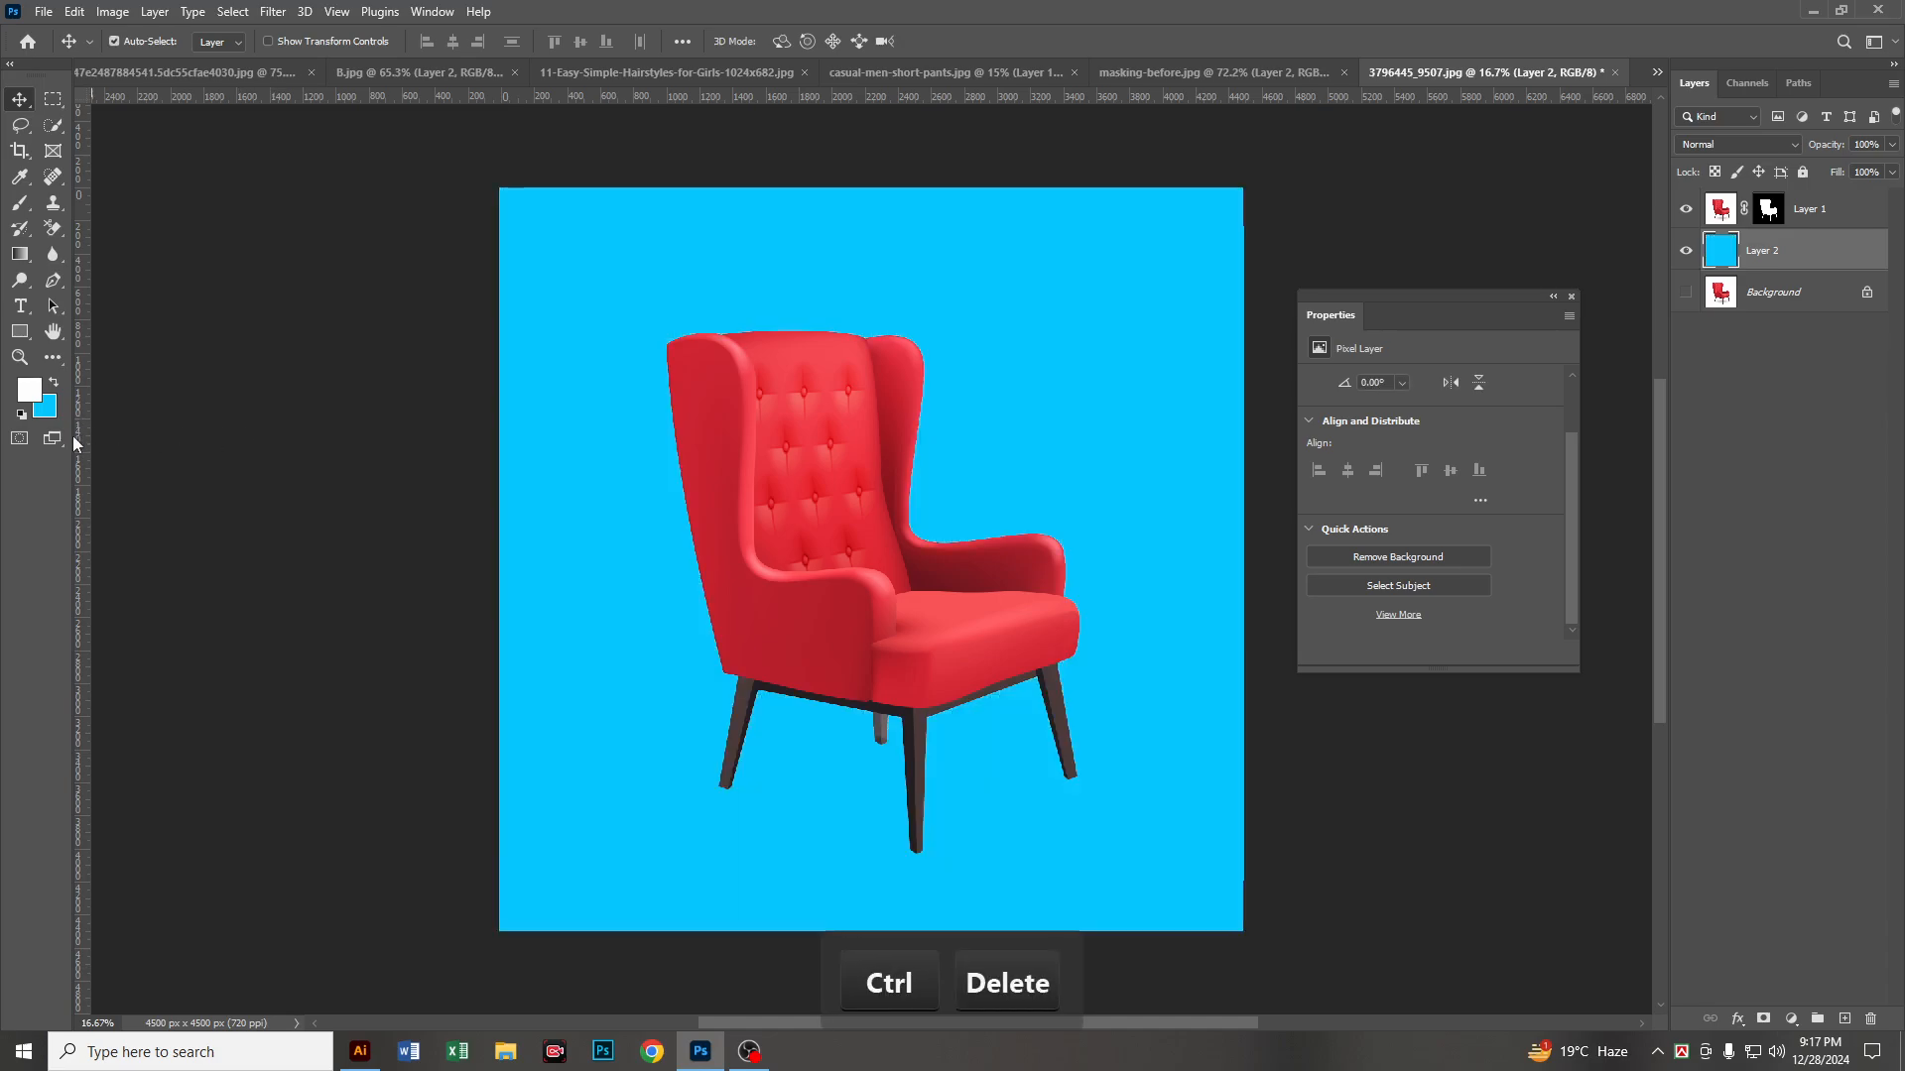
alt+scroll(873, 540, up, 3)
drag(929, 620, 721, 459)
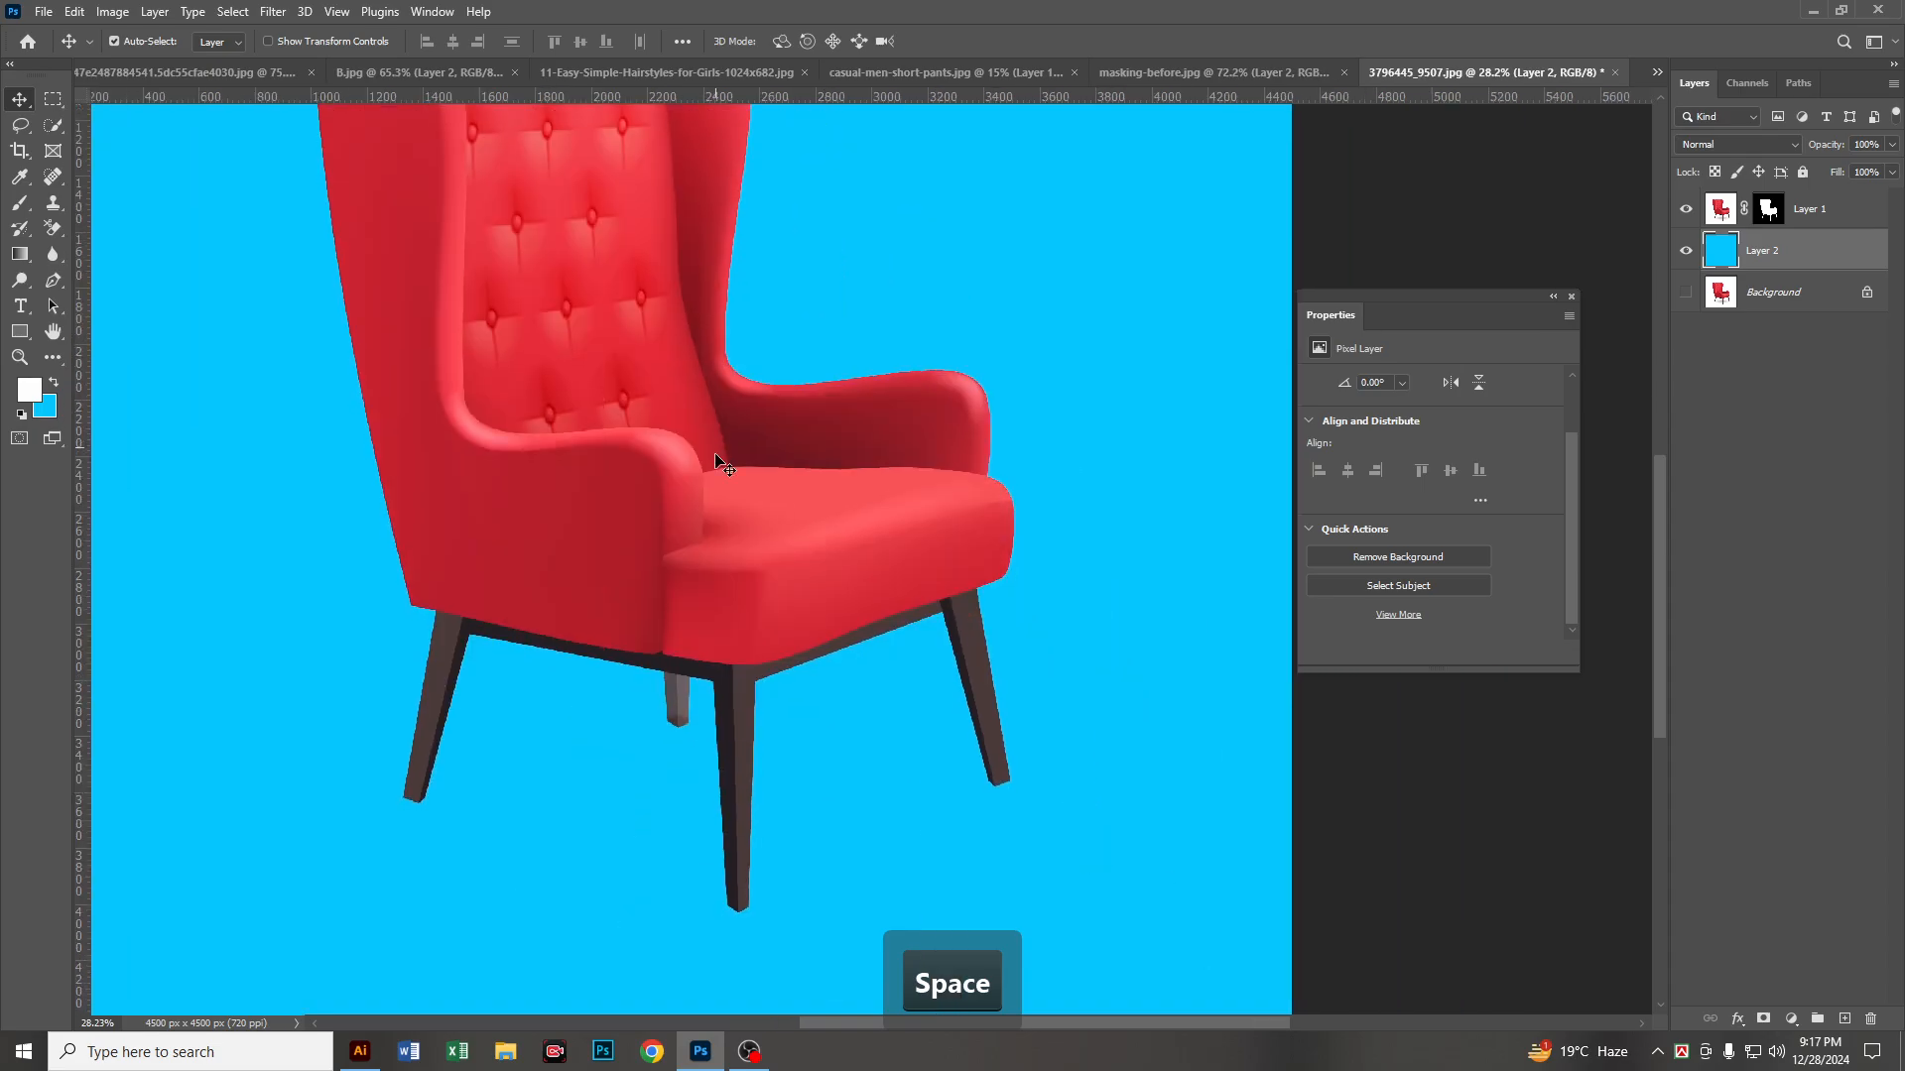
scroll(724, 519, down, 1)
drag(667, 539, 832, 565)
alt+scroll(867, 706, down, 3)
alt+scroll(880, 583, down, 1)
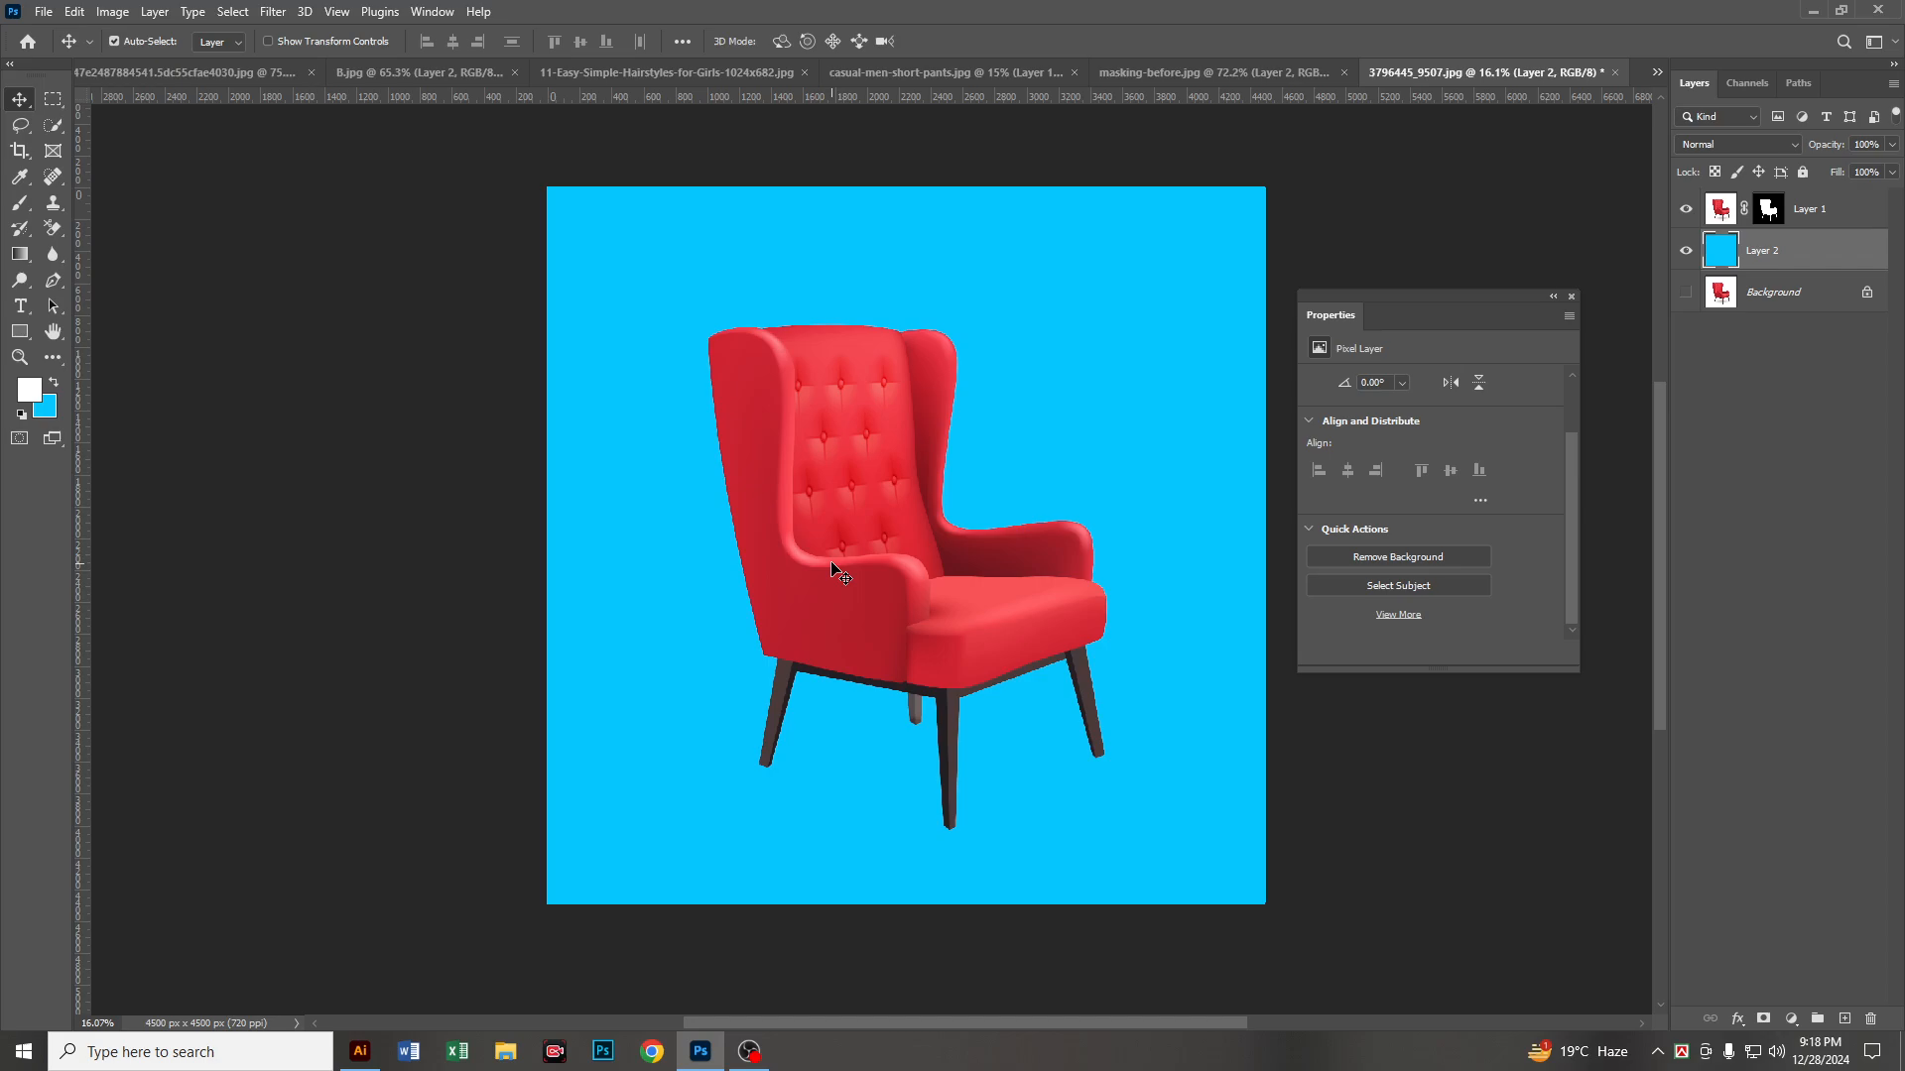
Step: Switch to Google Chrome, search Google for "remove bg" and open the remove.bg website
click(653, 1052)
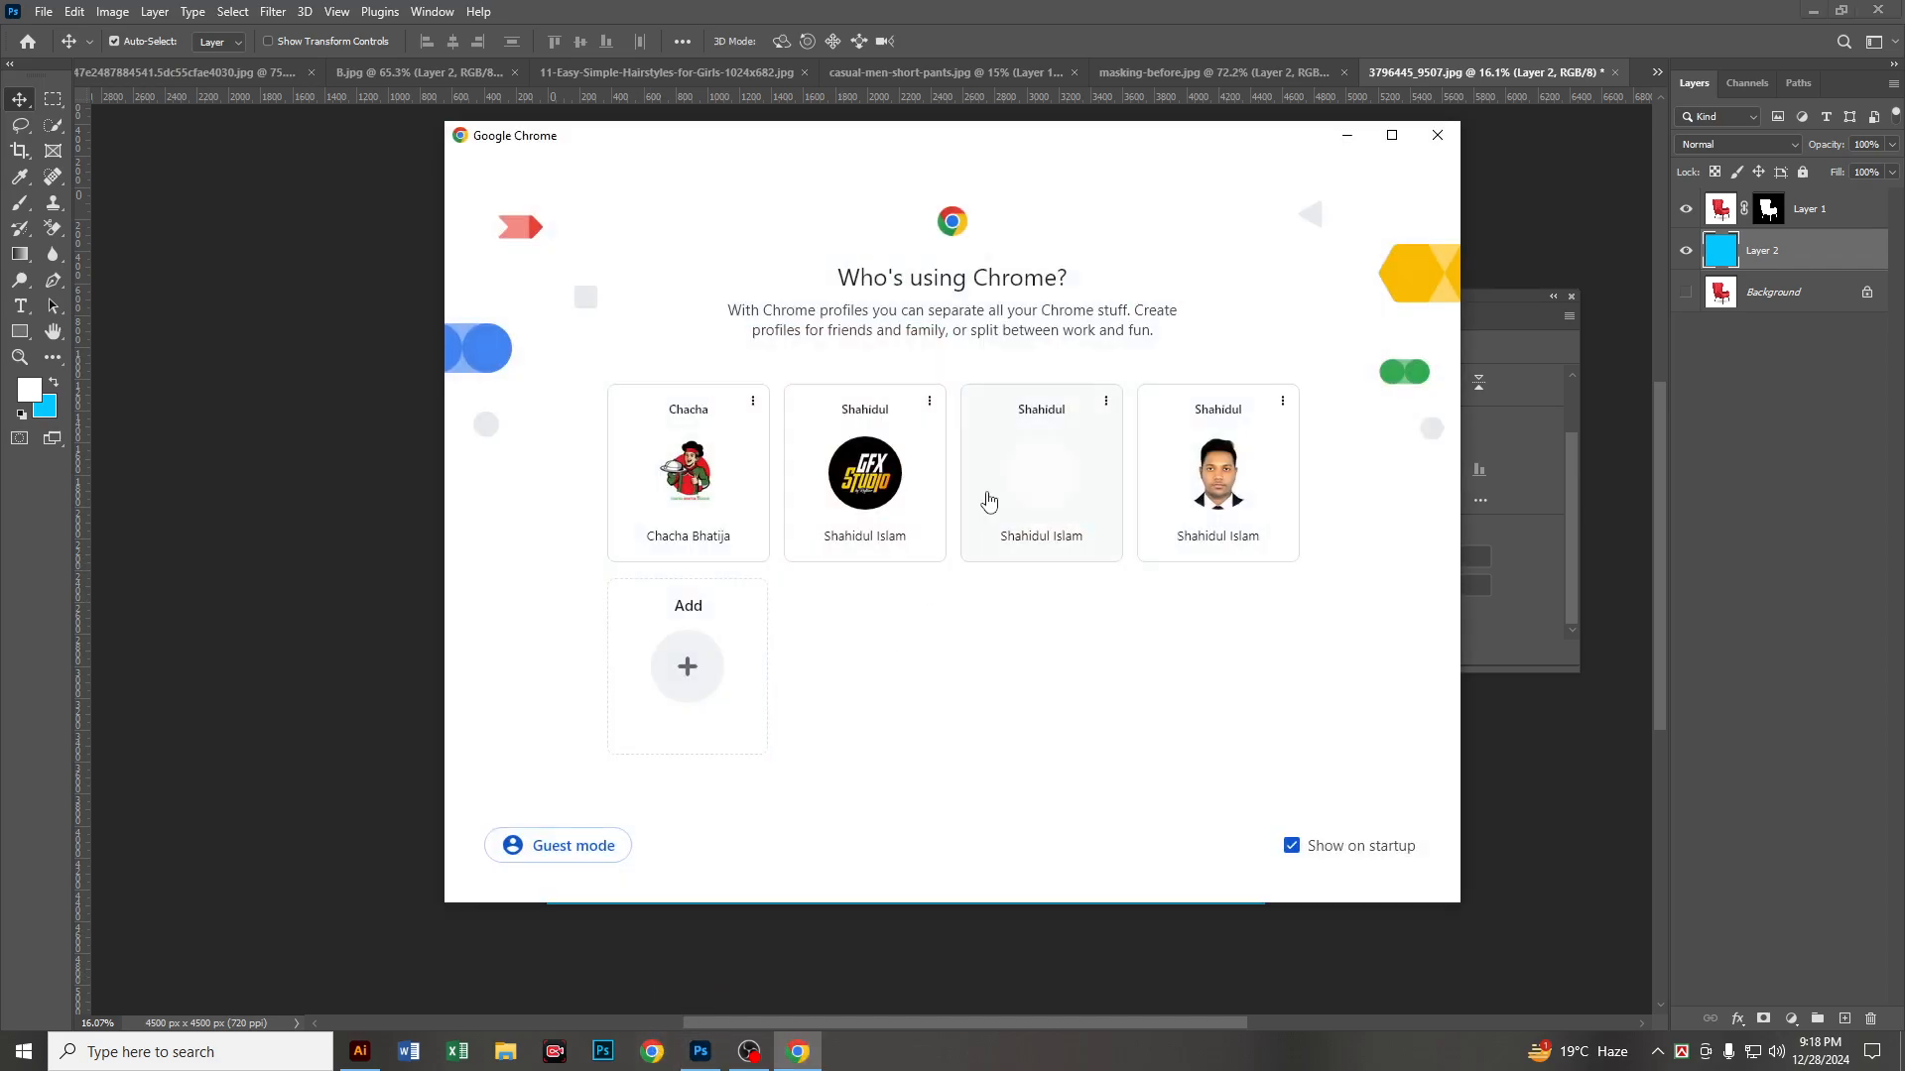
click(986, 501)
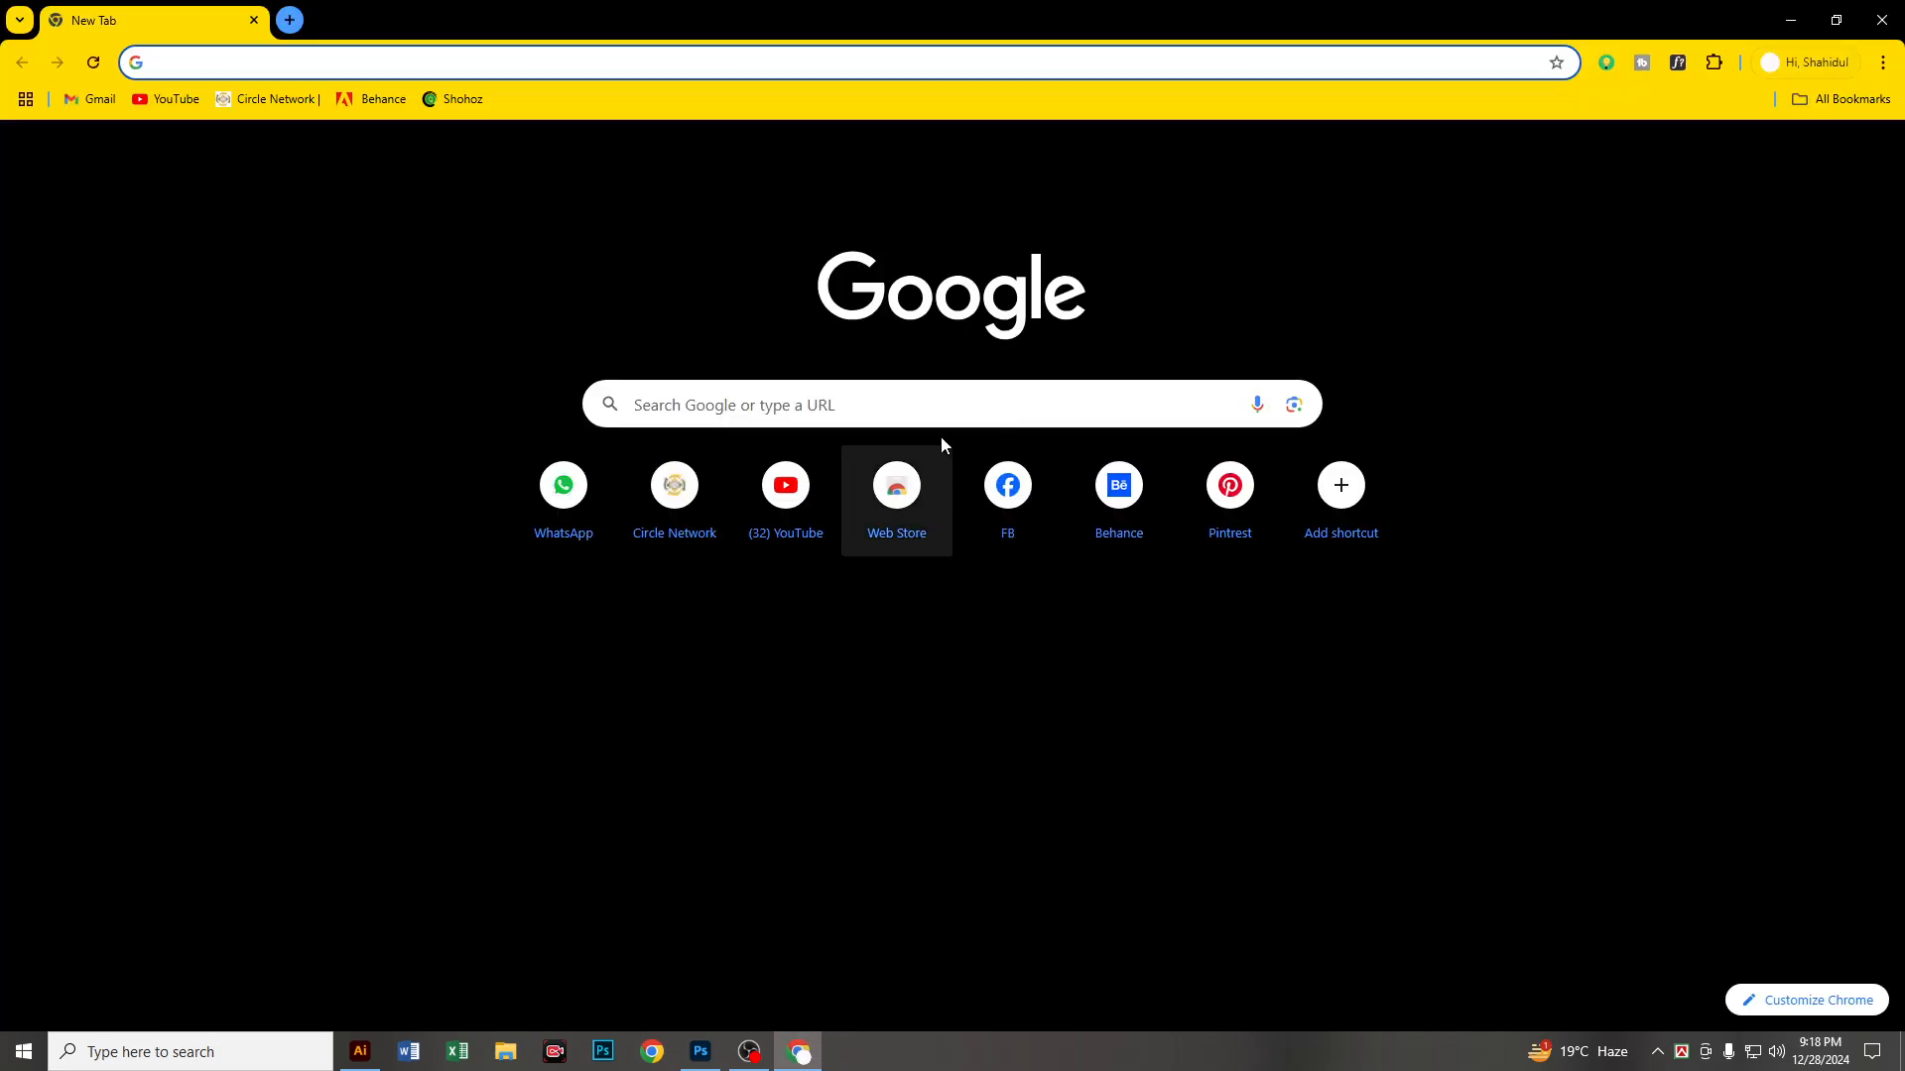
click(944, 411)
text(r)
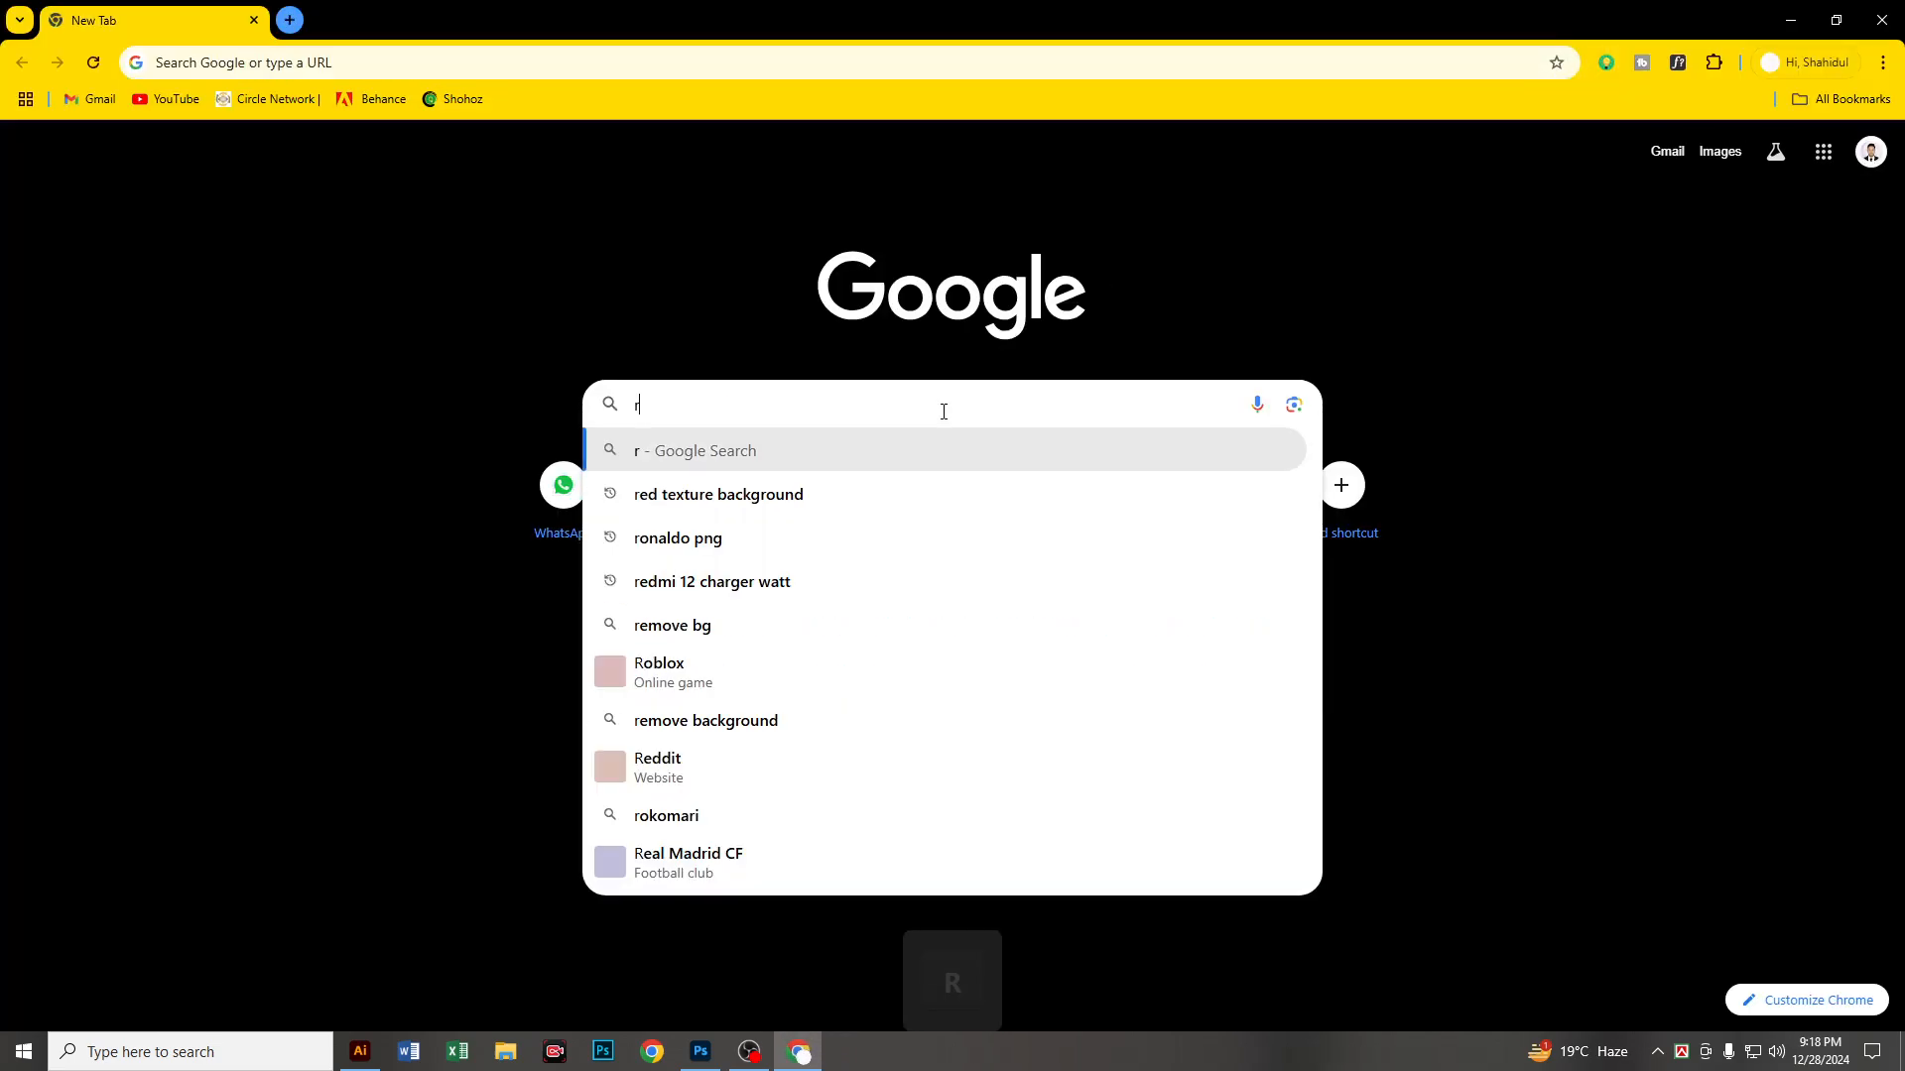
text(emove bg)
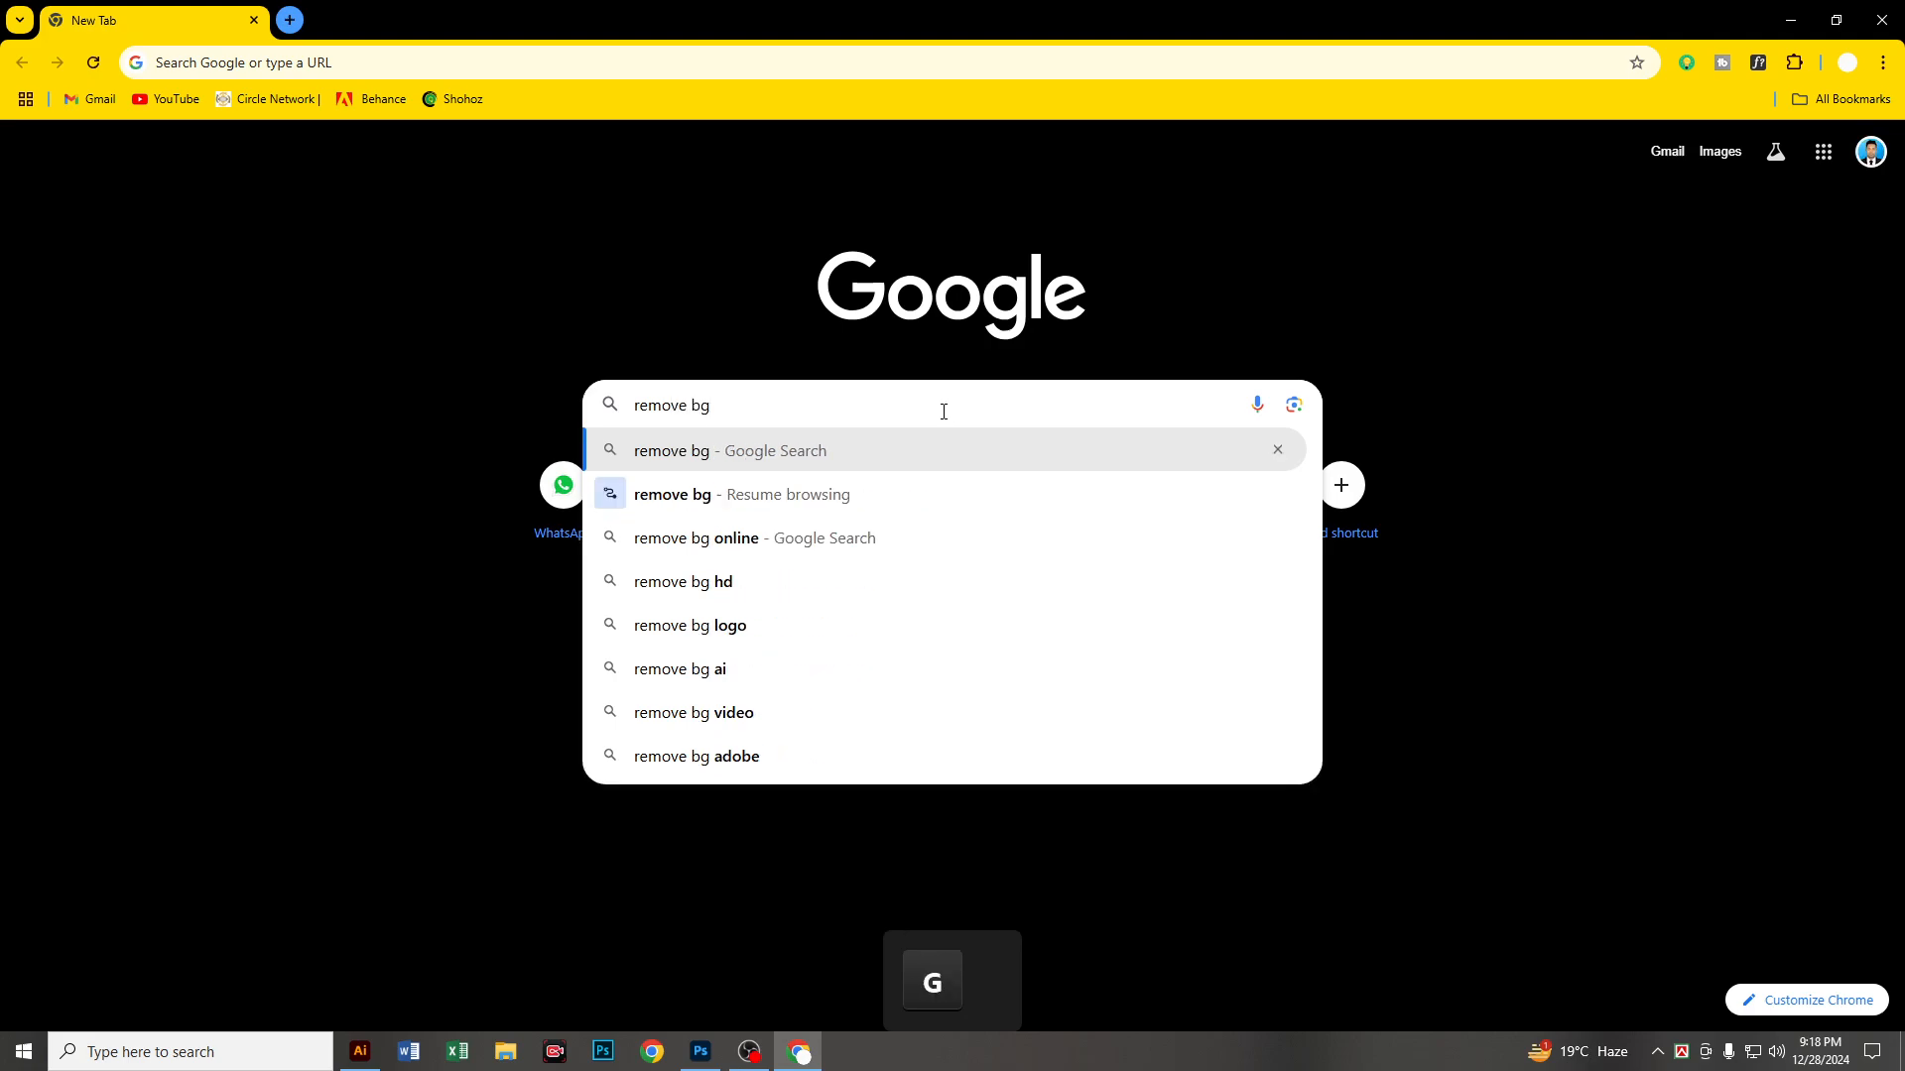
key(Return)
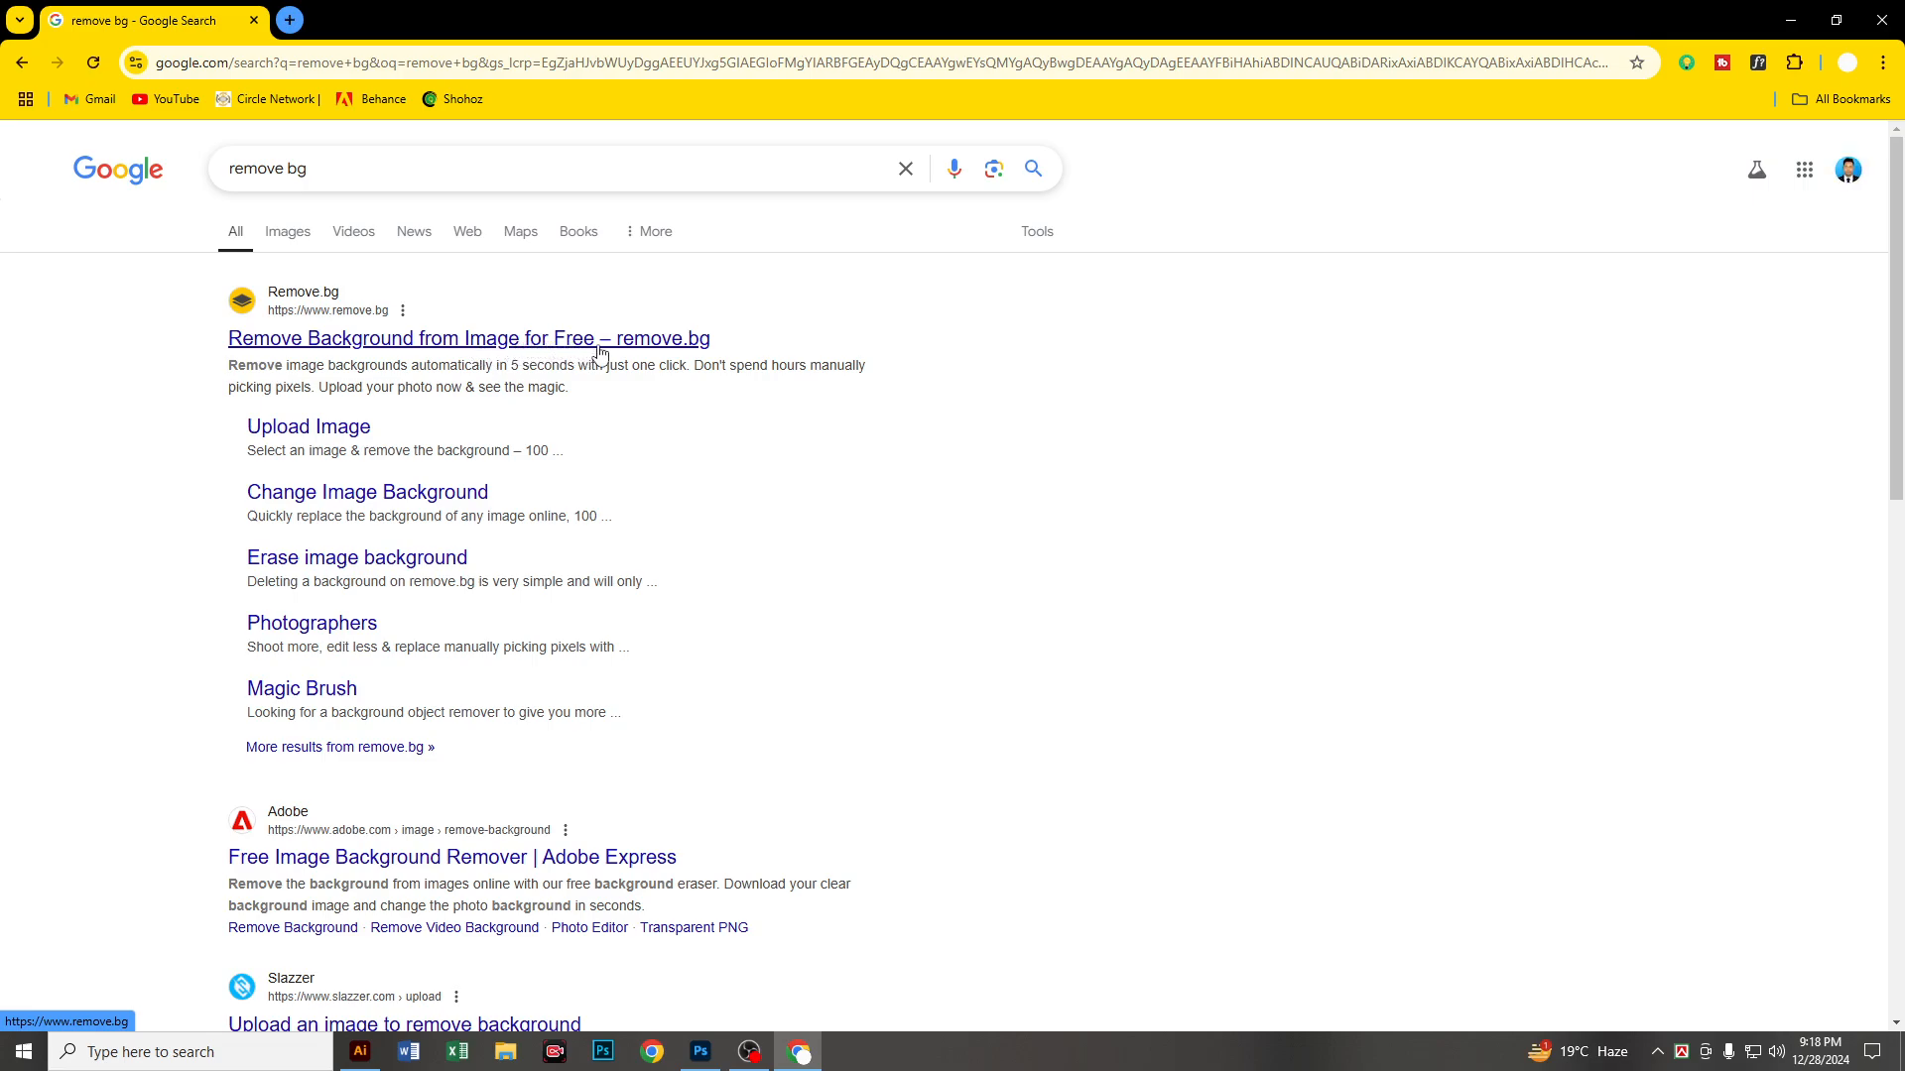
click(368, 344)
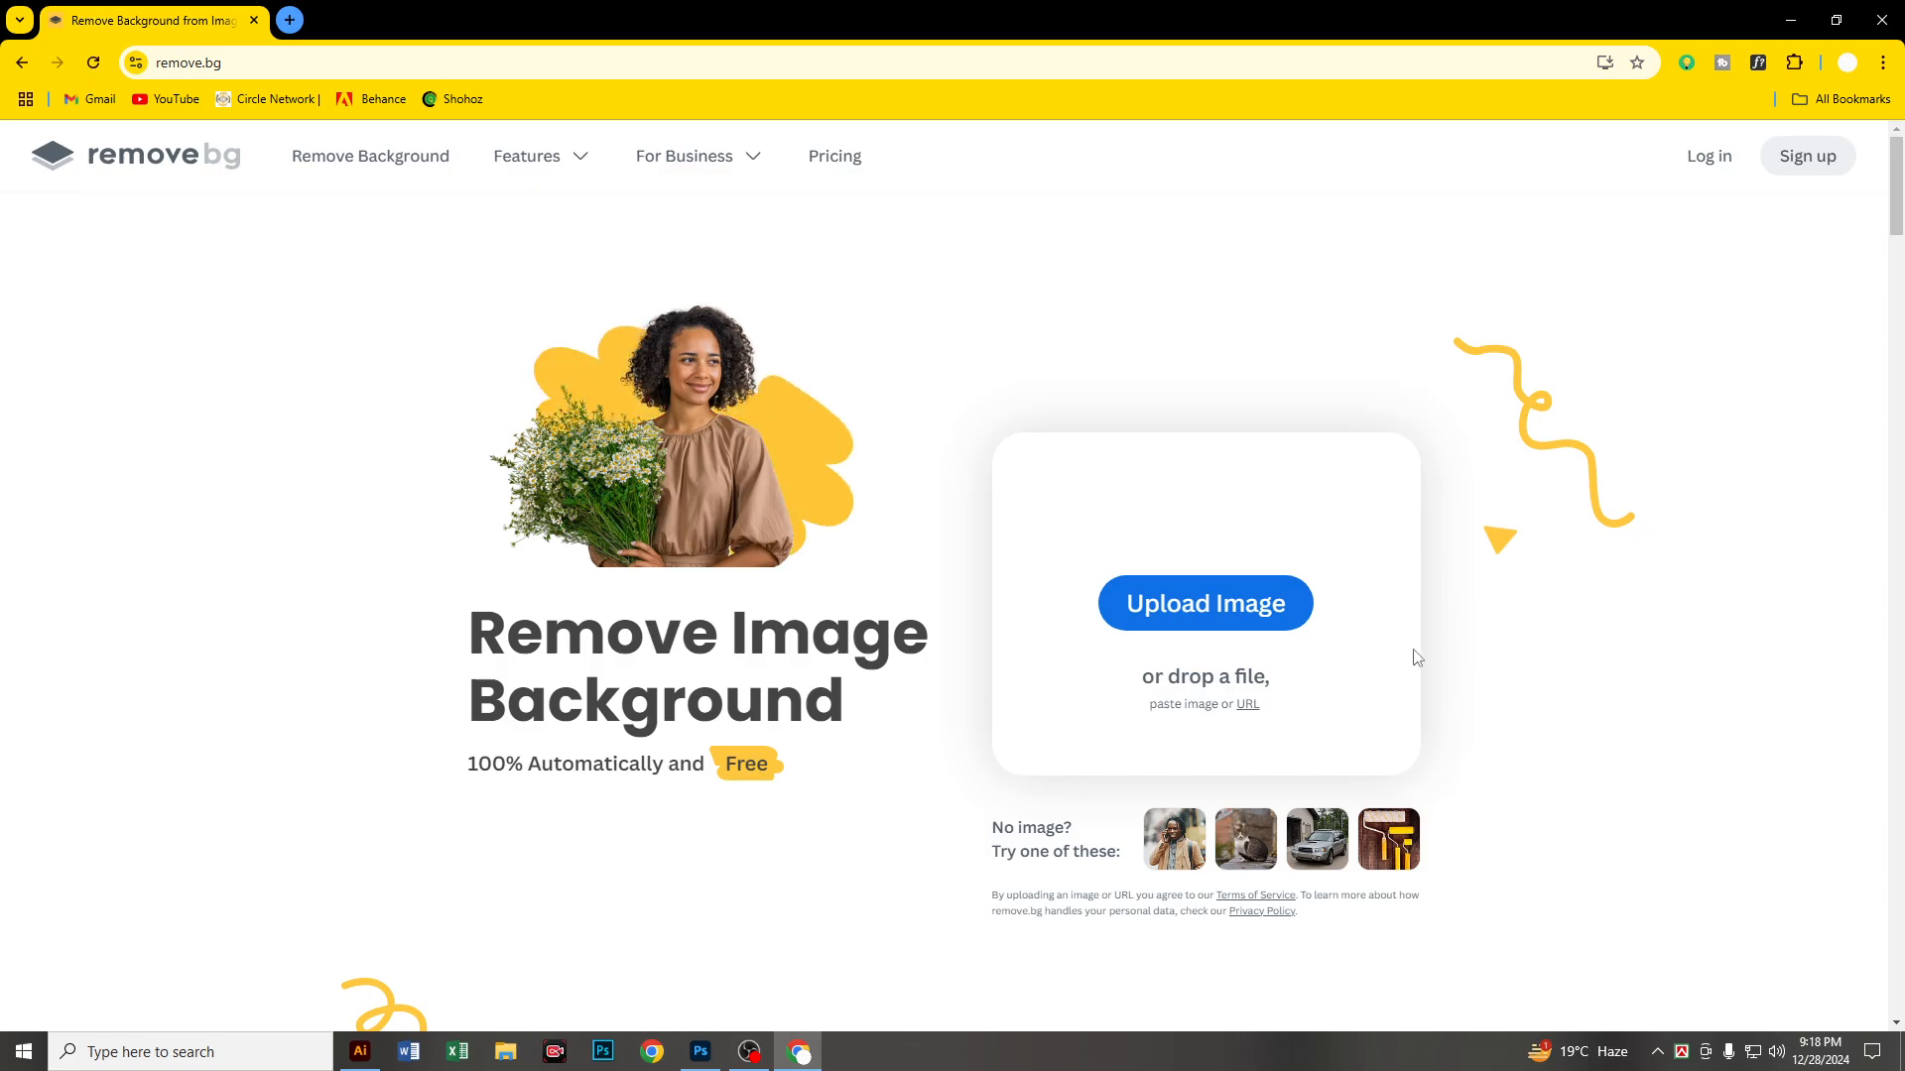
Step: Upload the photo of the man in the yellow hoodie from the Downloads folder for background removal
click(1181, 617)
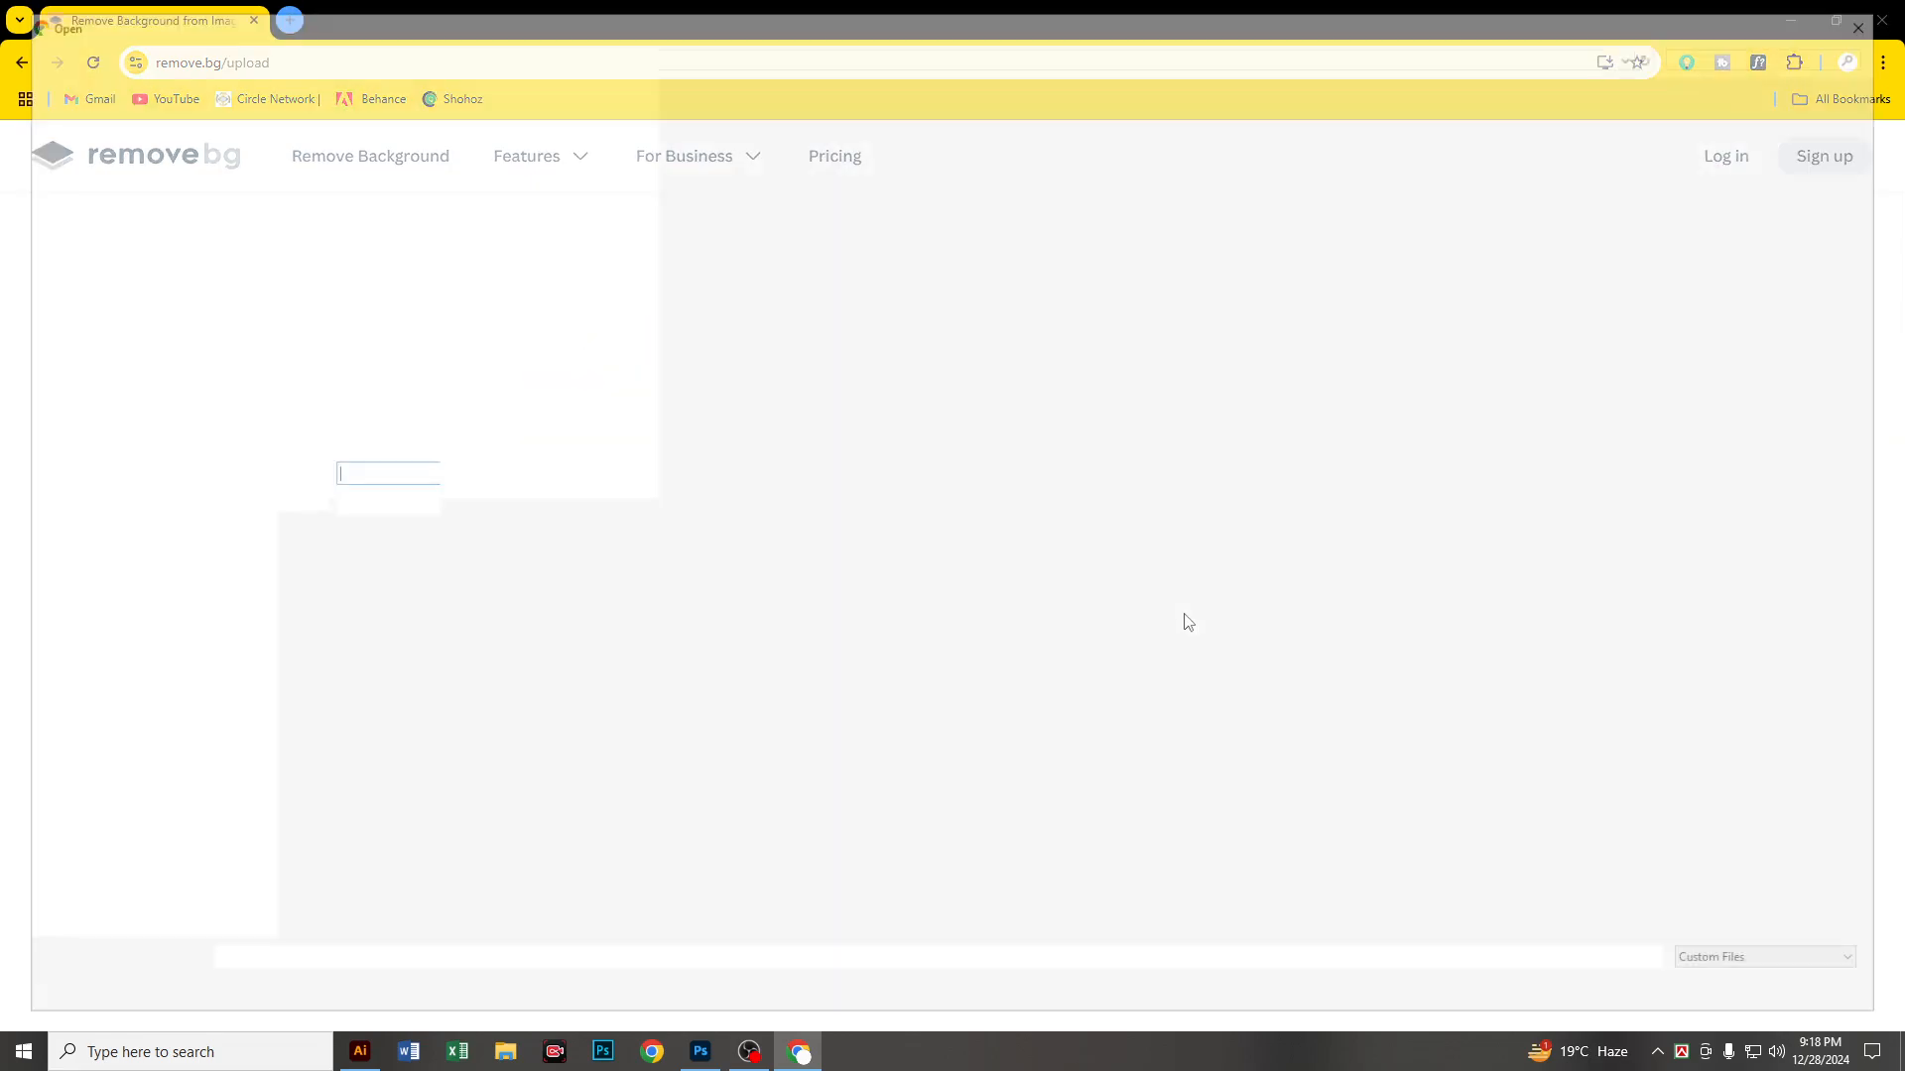
click(118, 172)
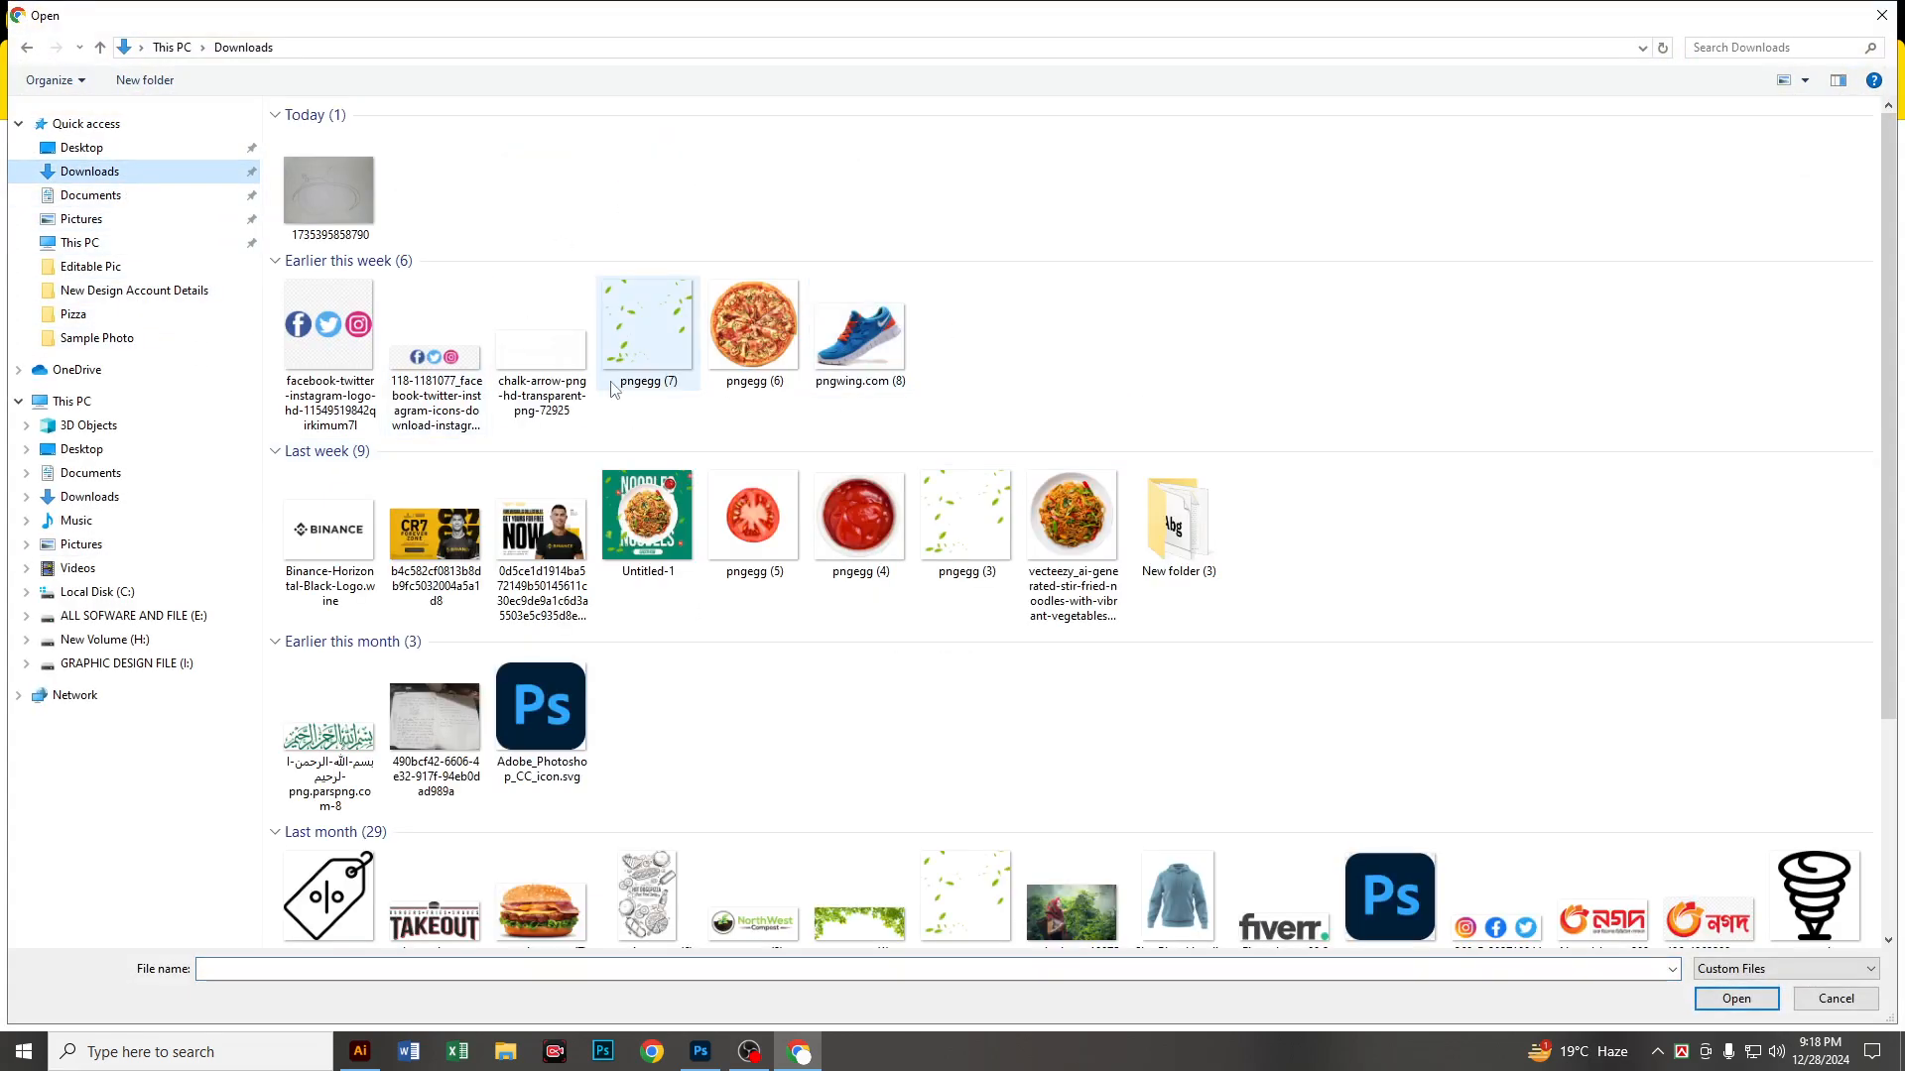
scroll(948, 575, down, 3)
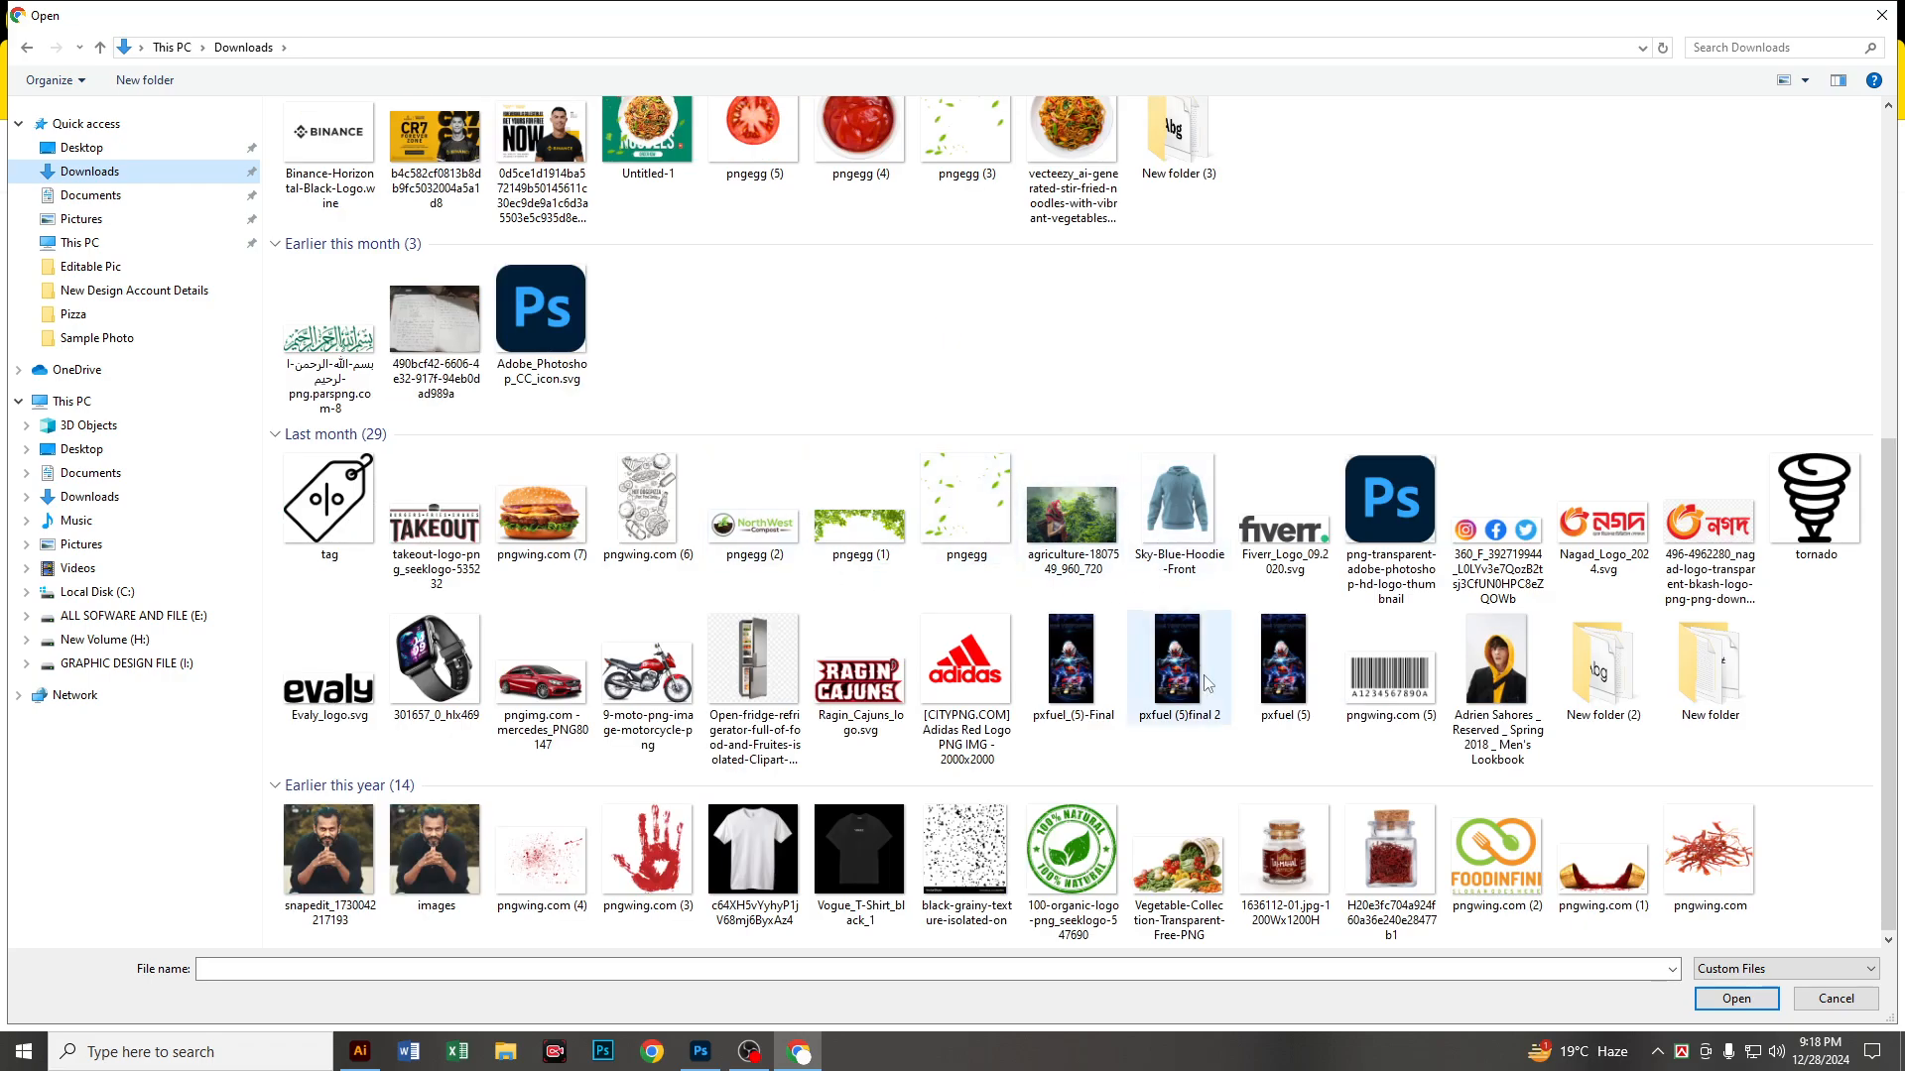
click(1498, 691)
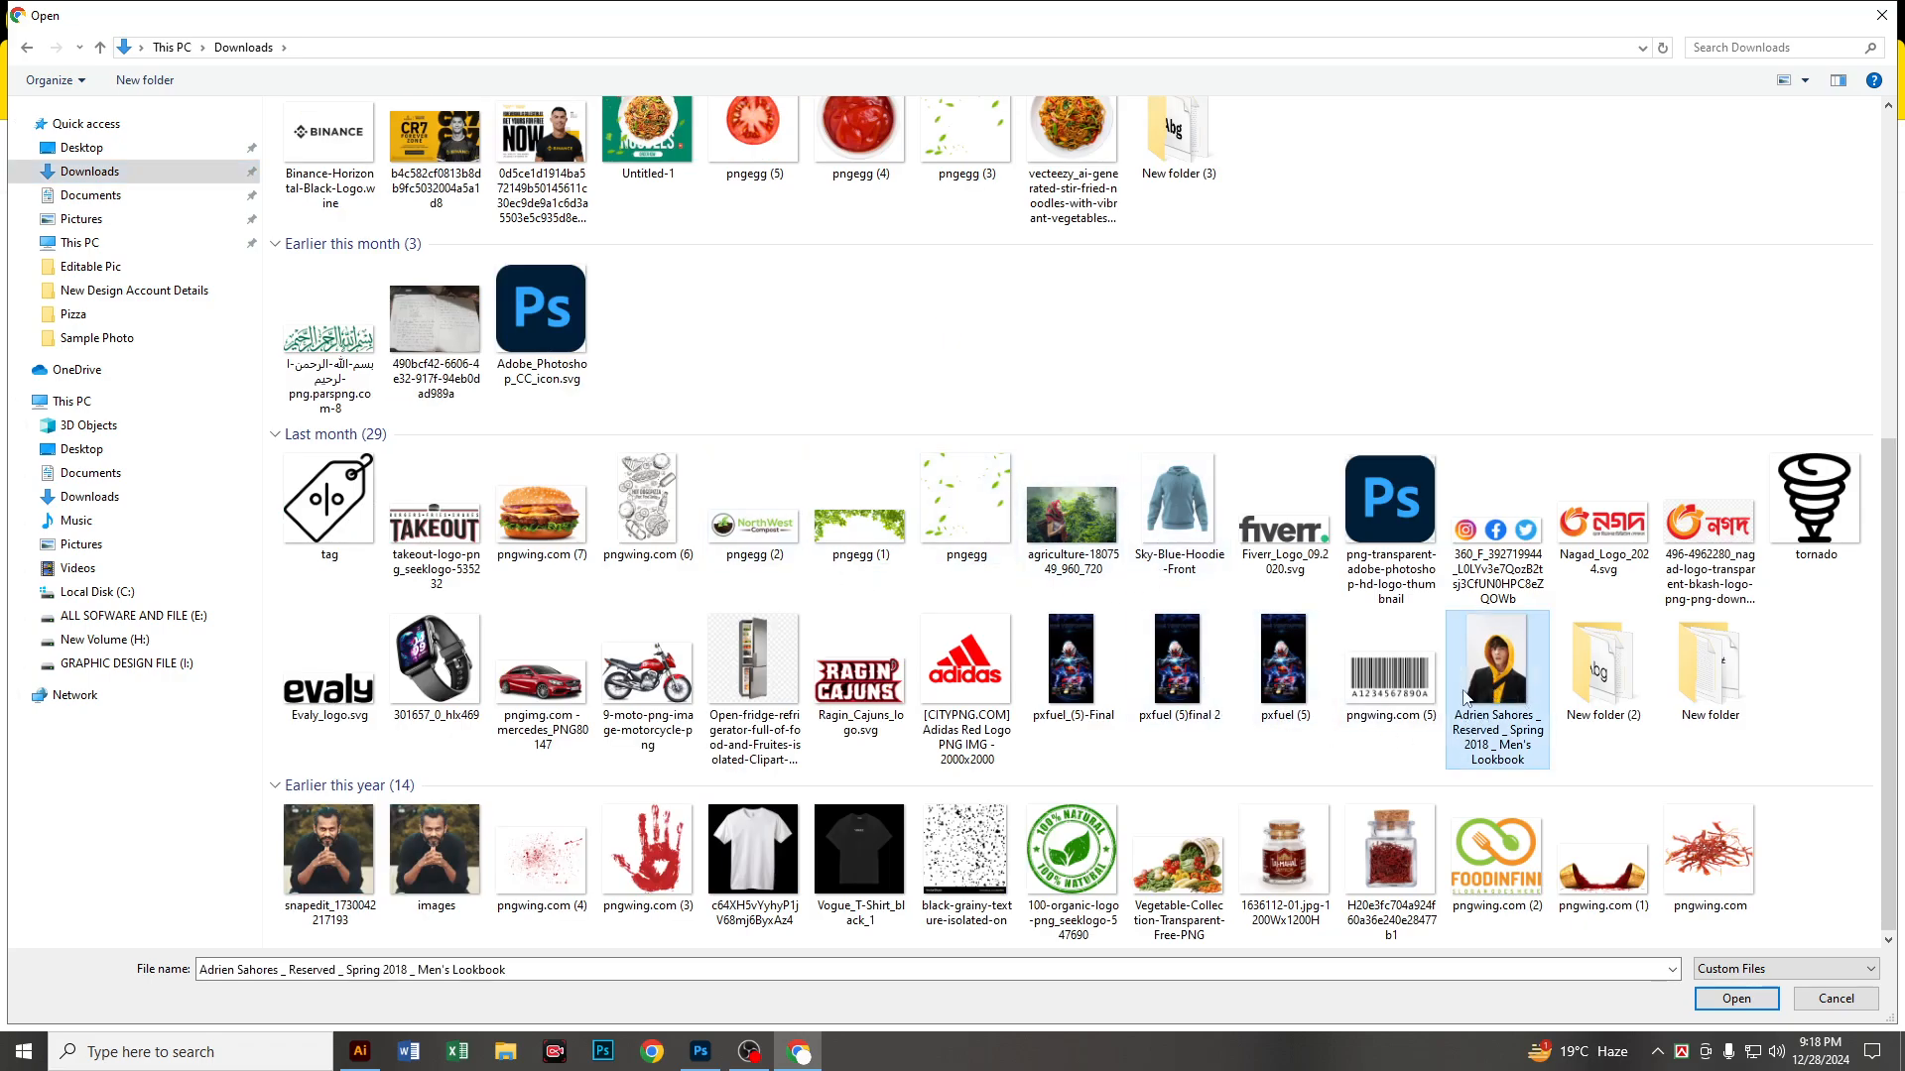
click(1736, 998)
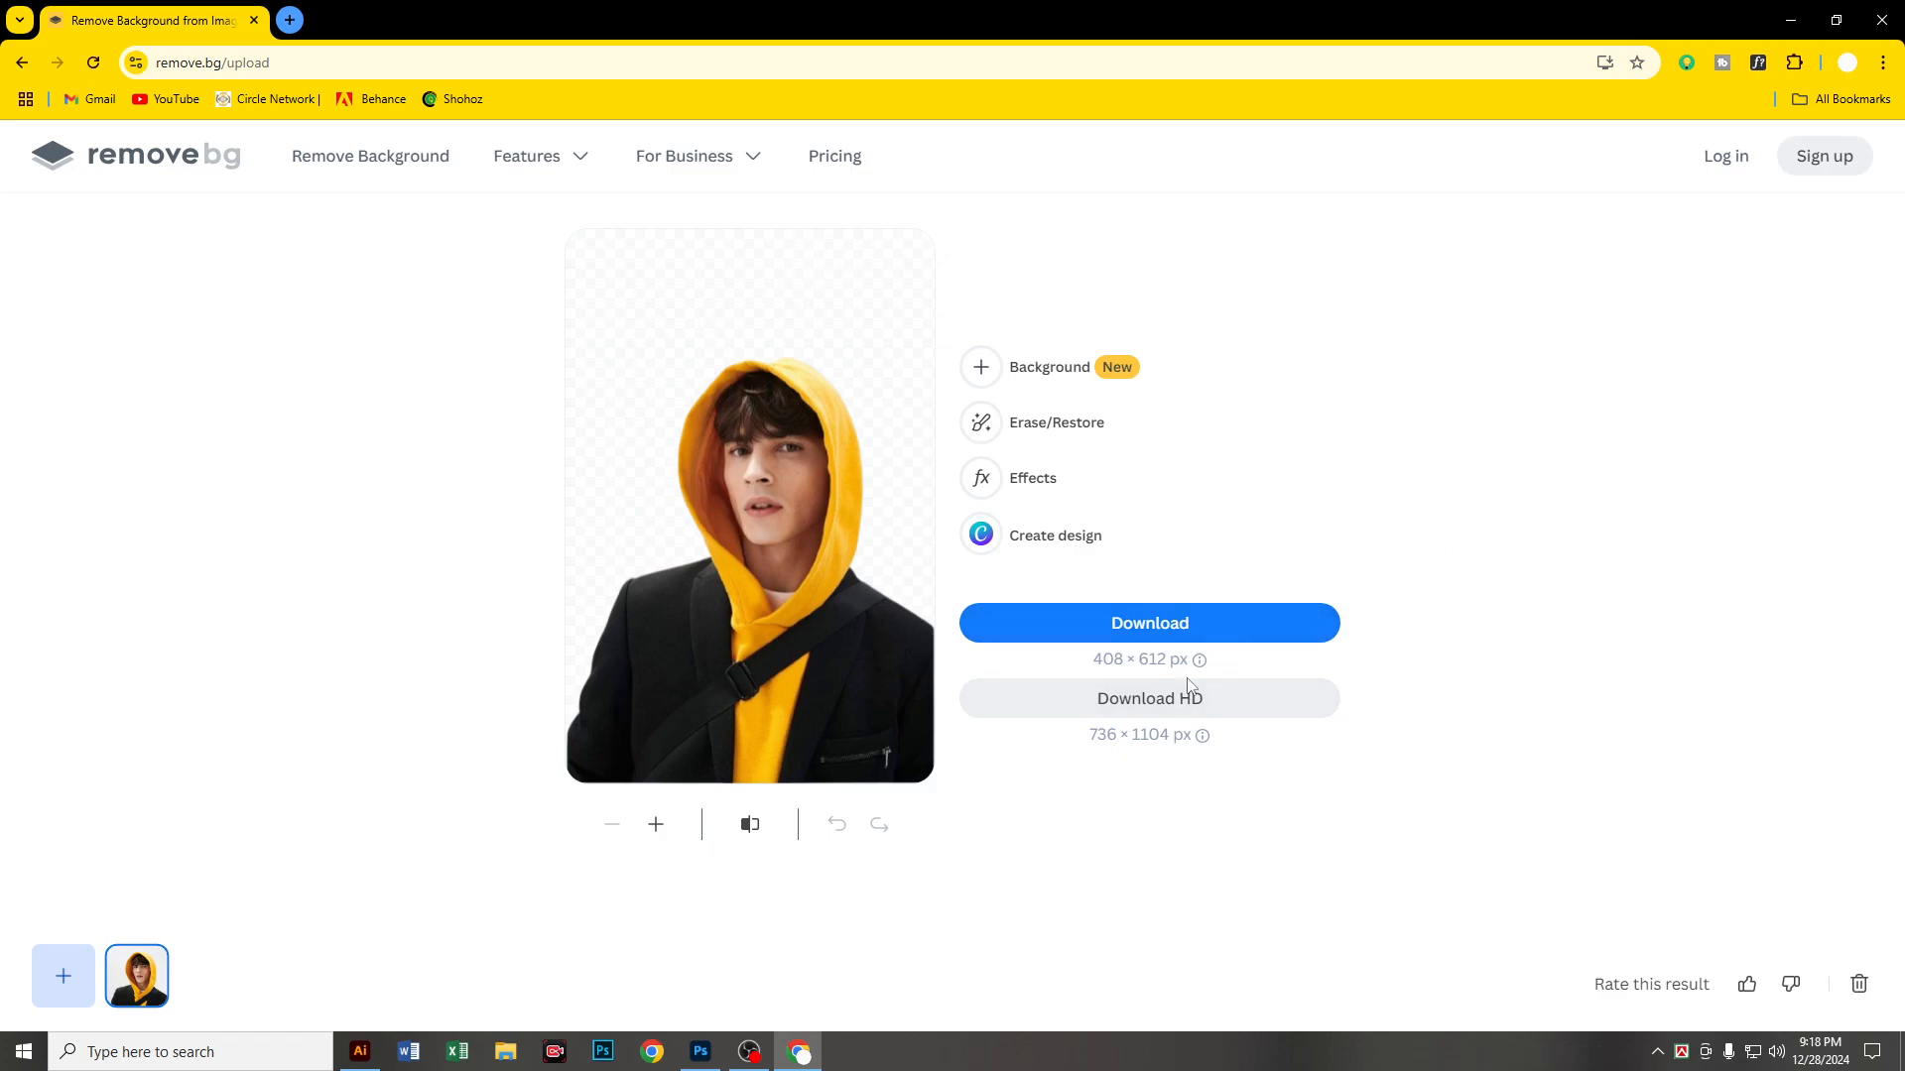
Step: Download the transparent cut-out at 408 × 612 px, check the downloaded PNG in the image viewer and close it
click(1186, 632)
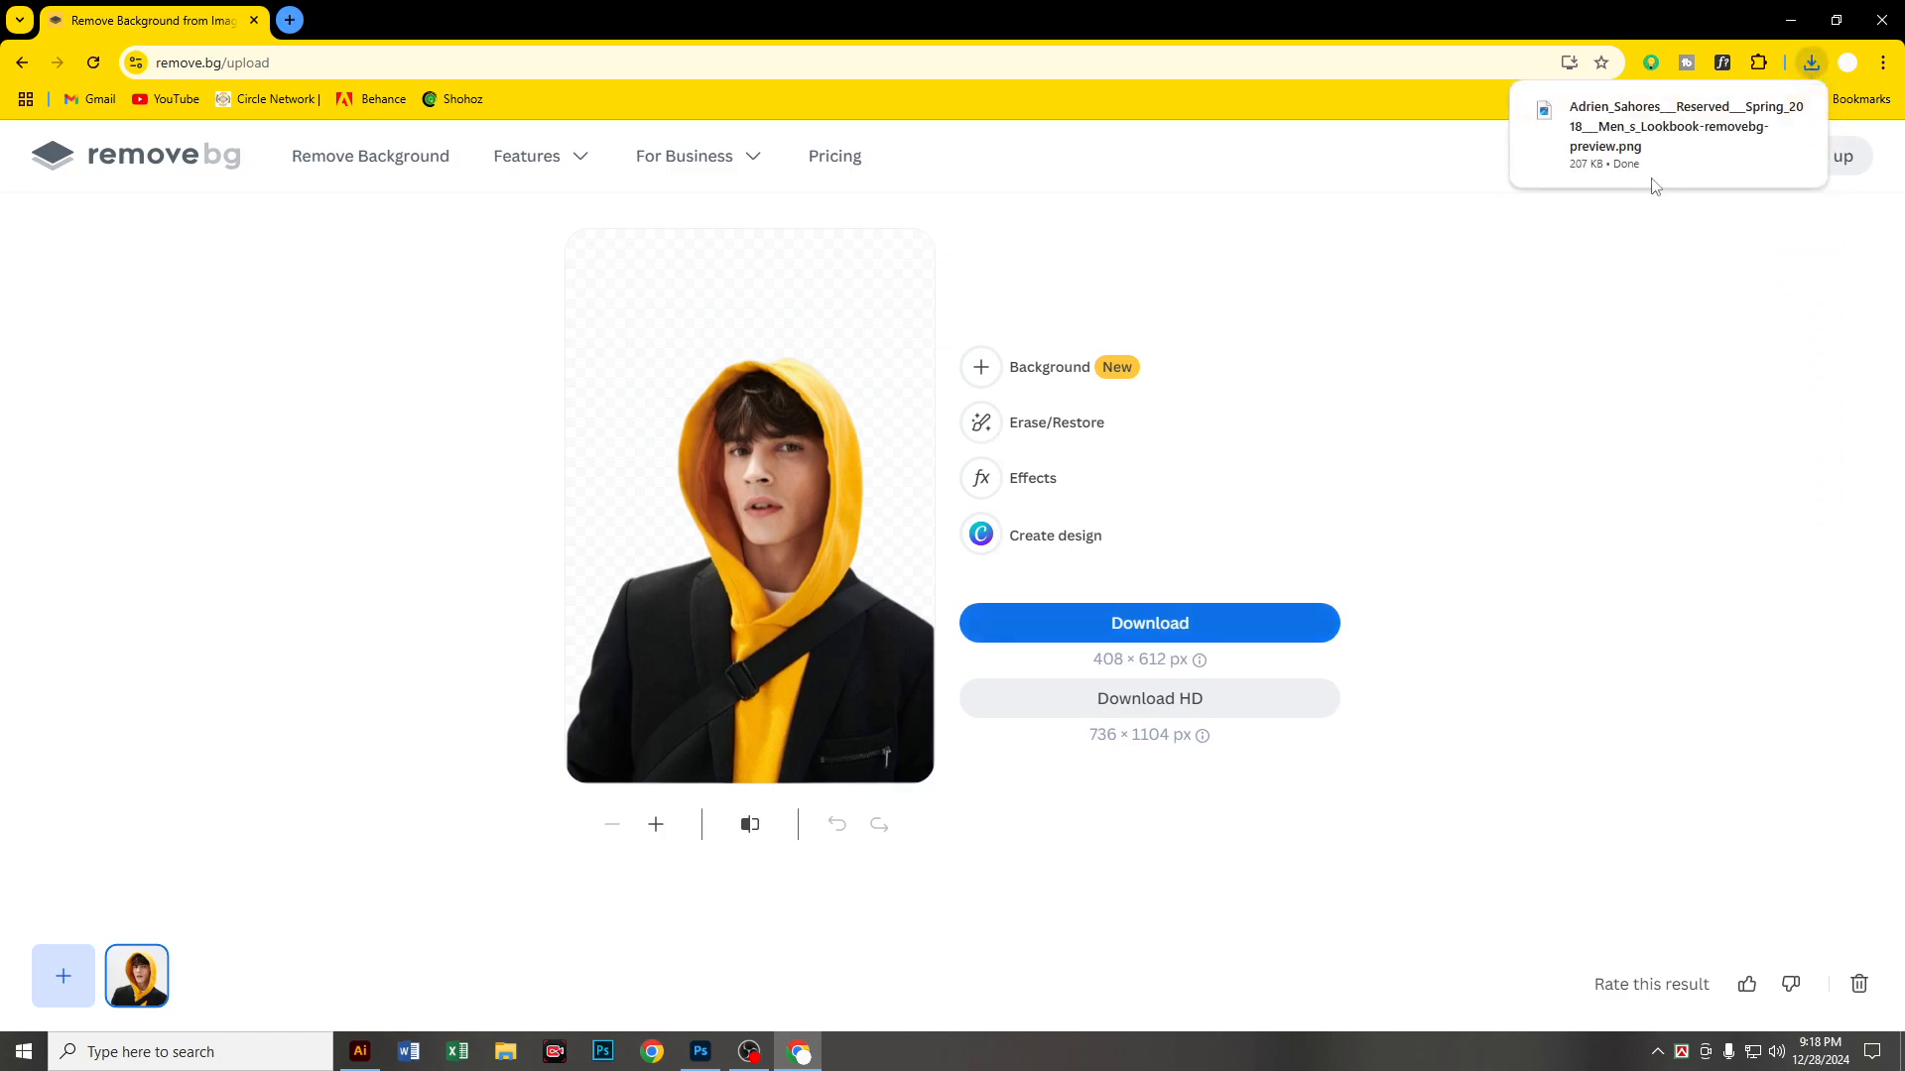
click(1627, 138)
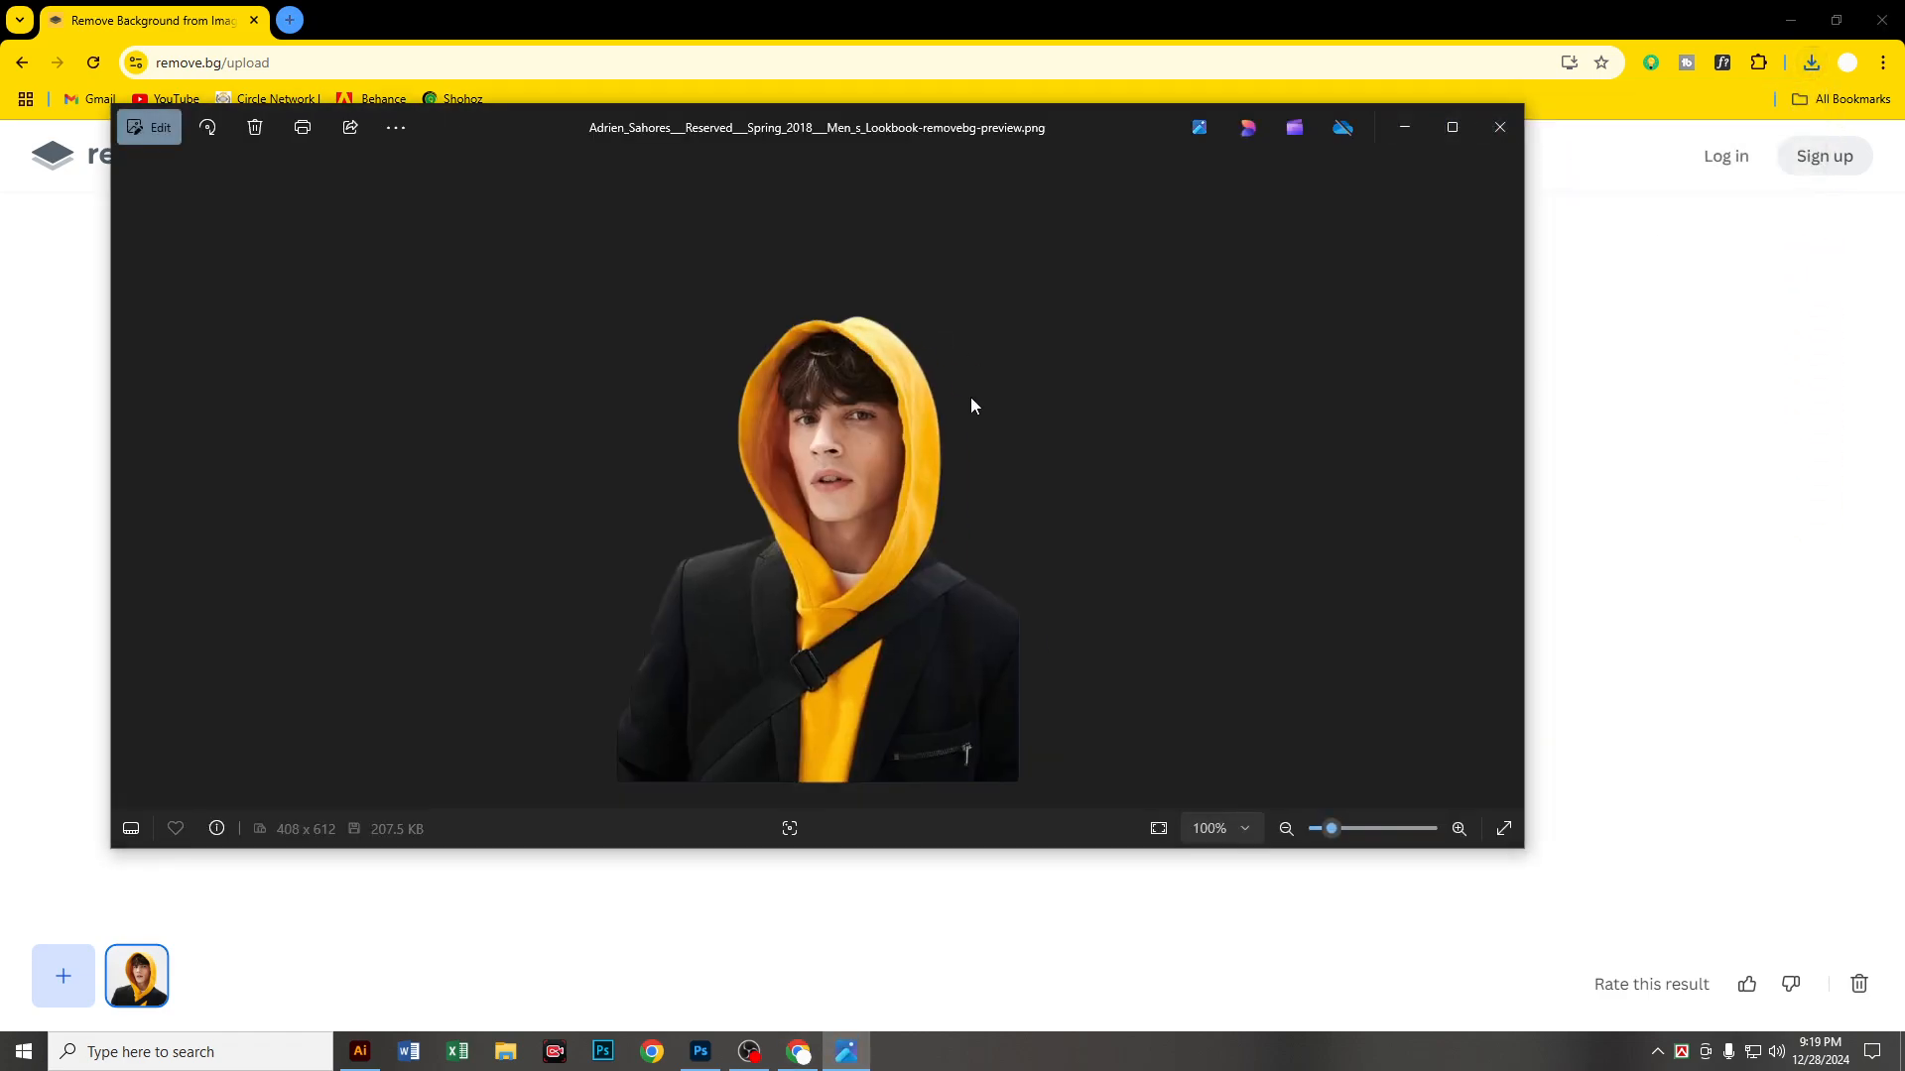
scroll(893, 427, up, 4)
scroll(608, 337, down, 4)
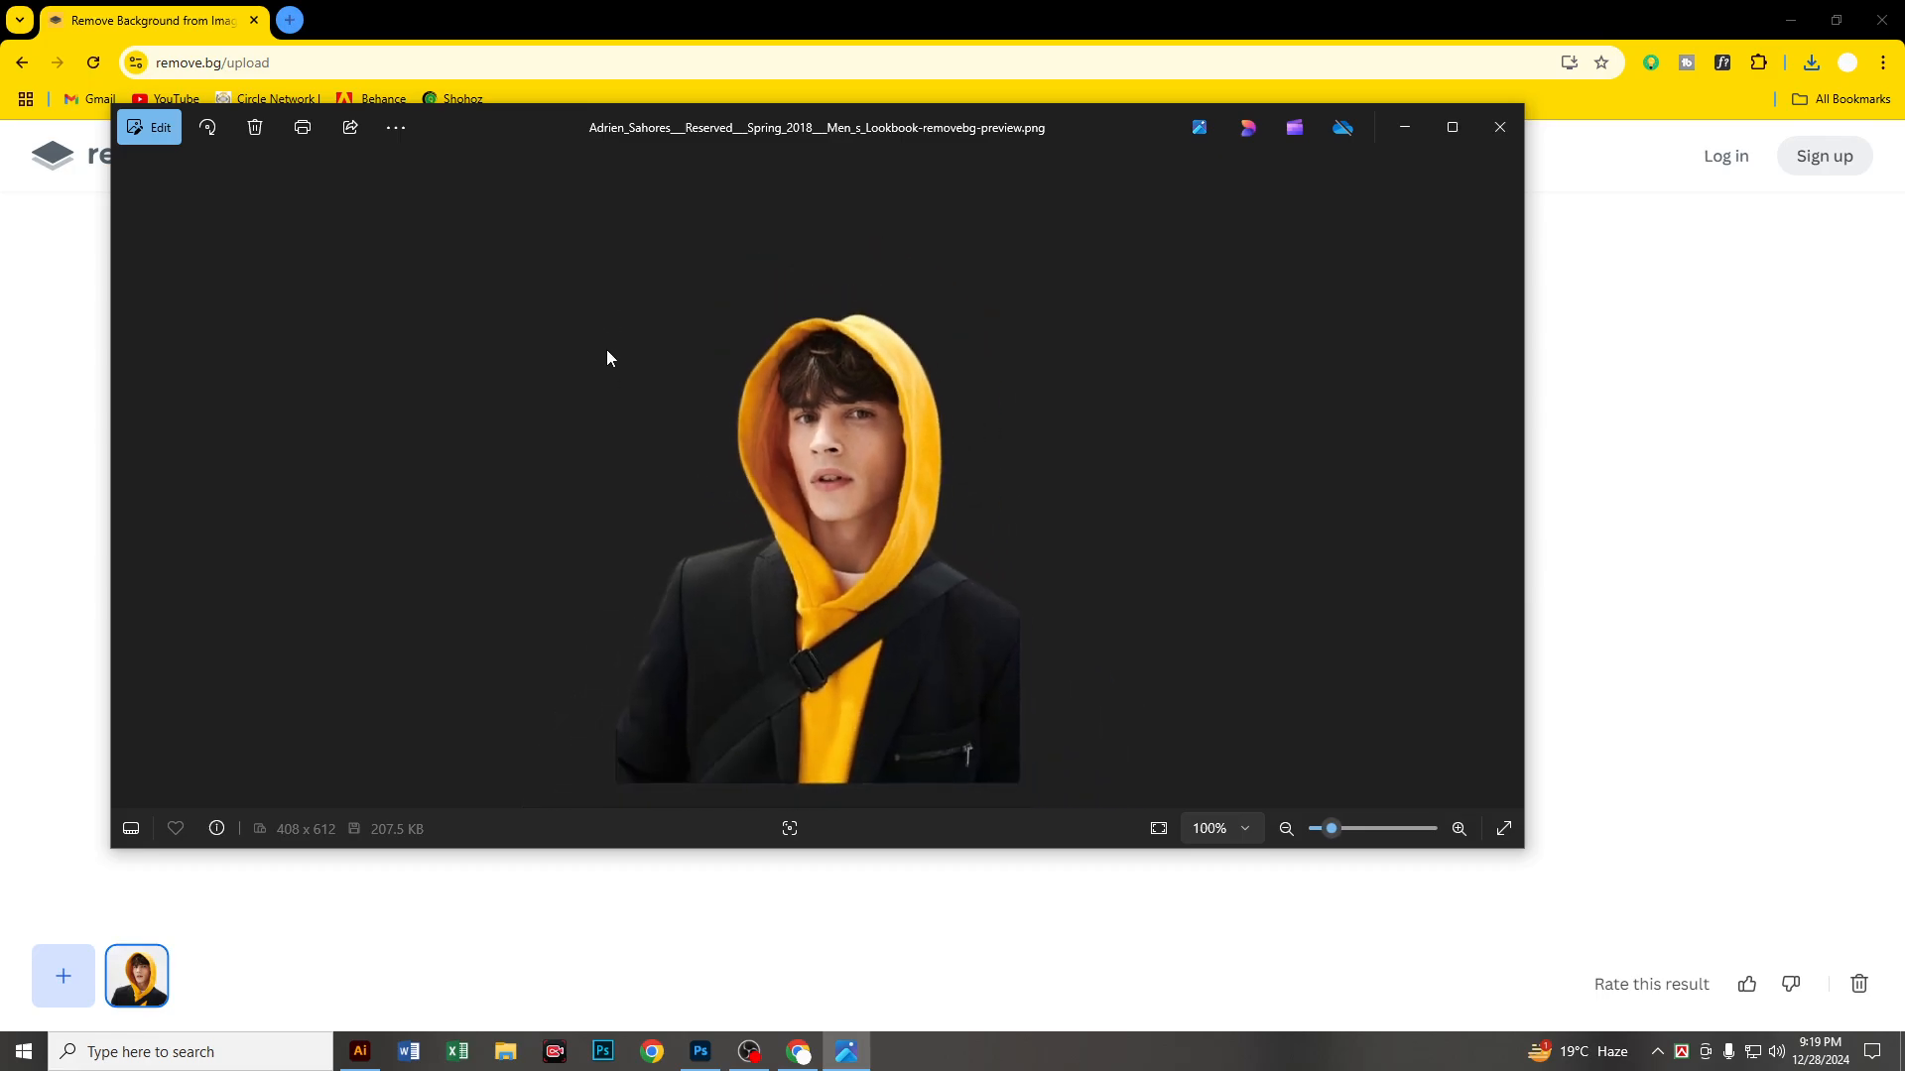
click(1499, 127)
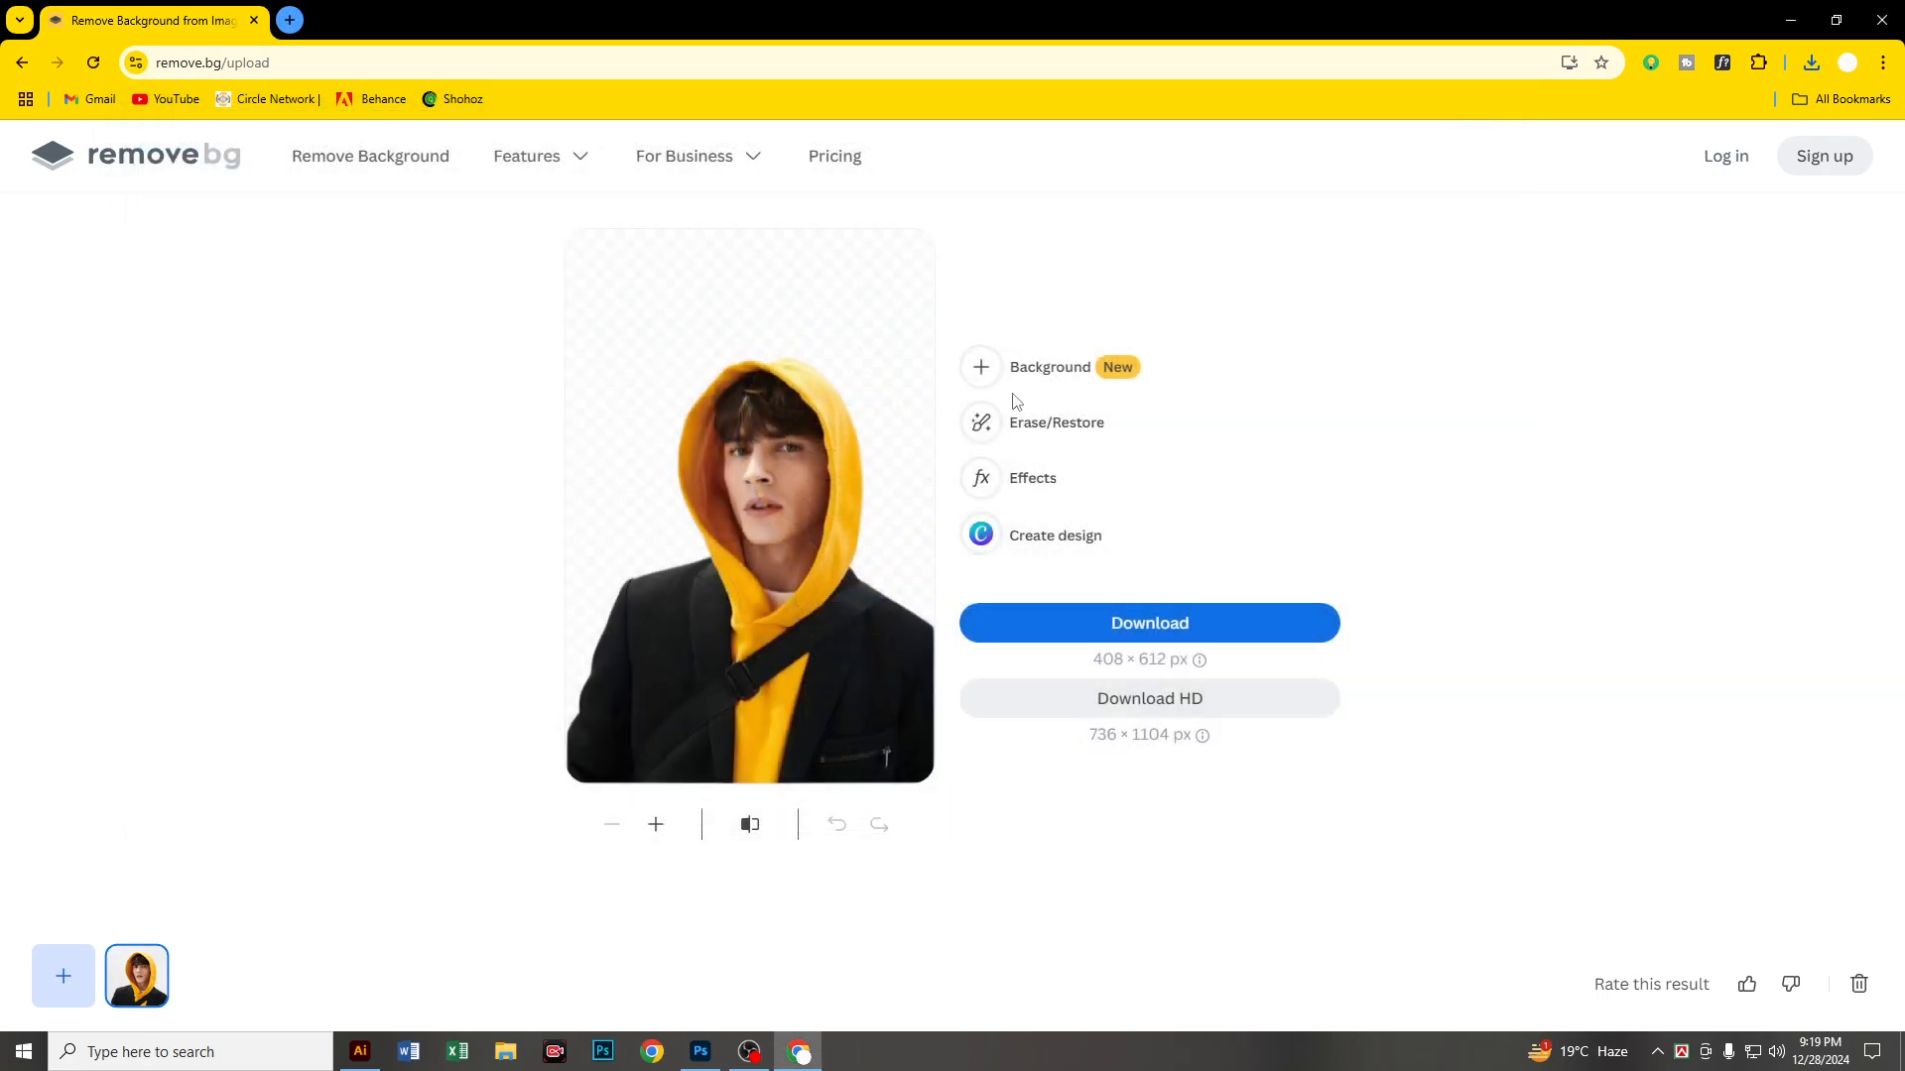
Step: Try the rainbow gradient and the red rock arch photo as backgrounds behind the man
click(1069, 369)
scroll(1146, 518, down, 1)
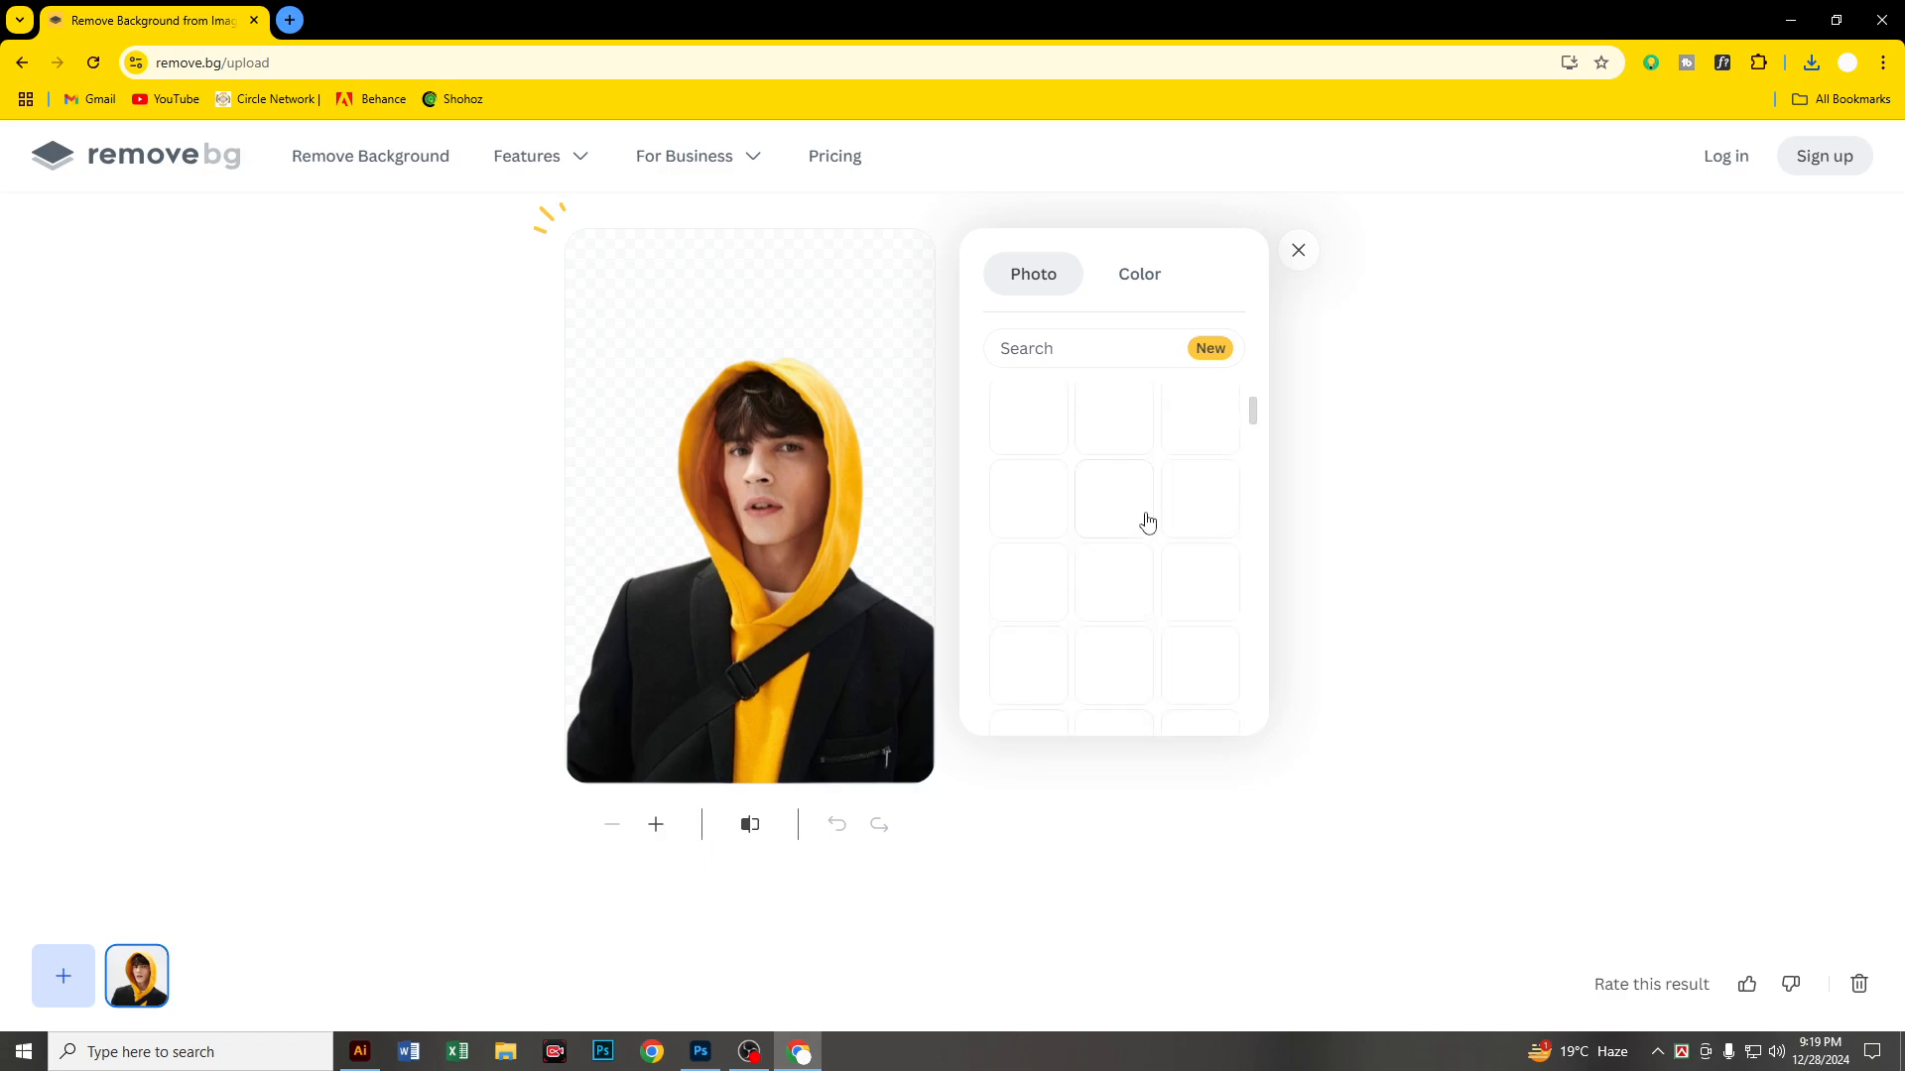
click(1114, 663)
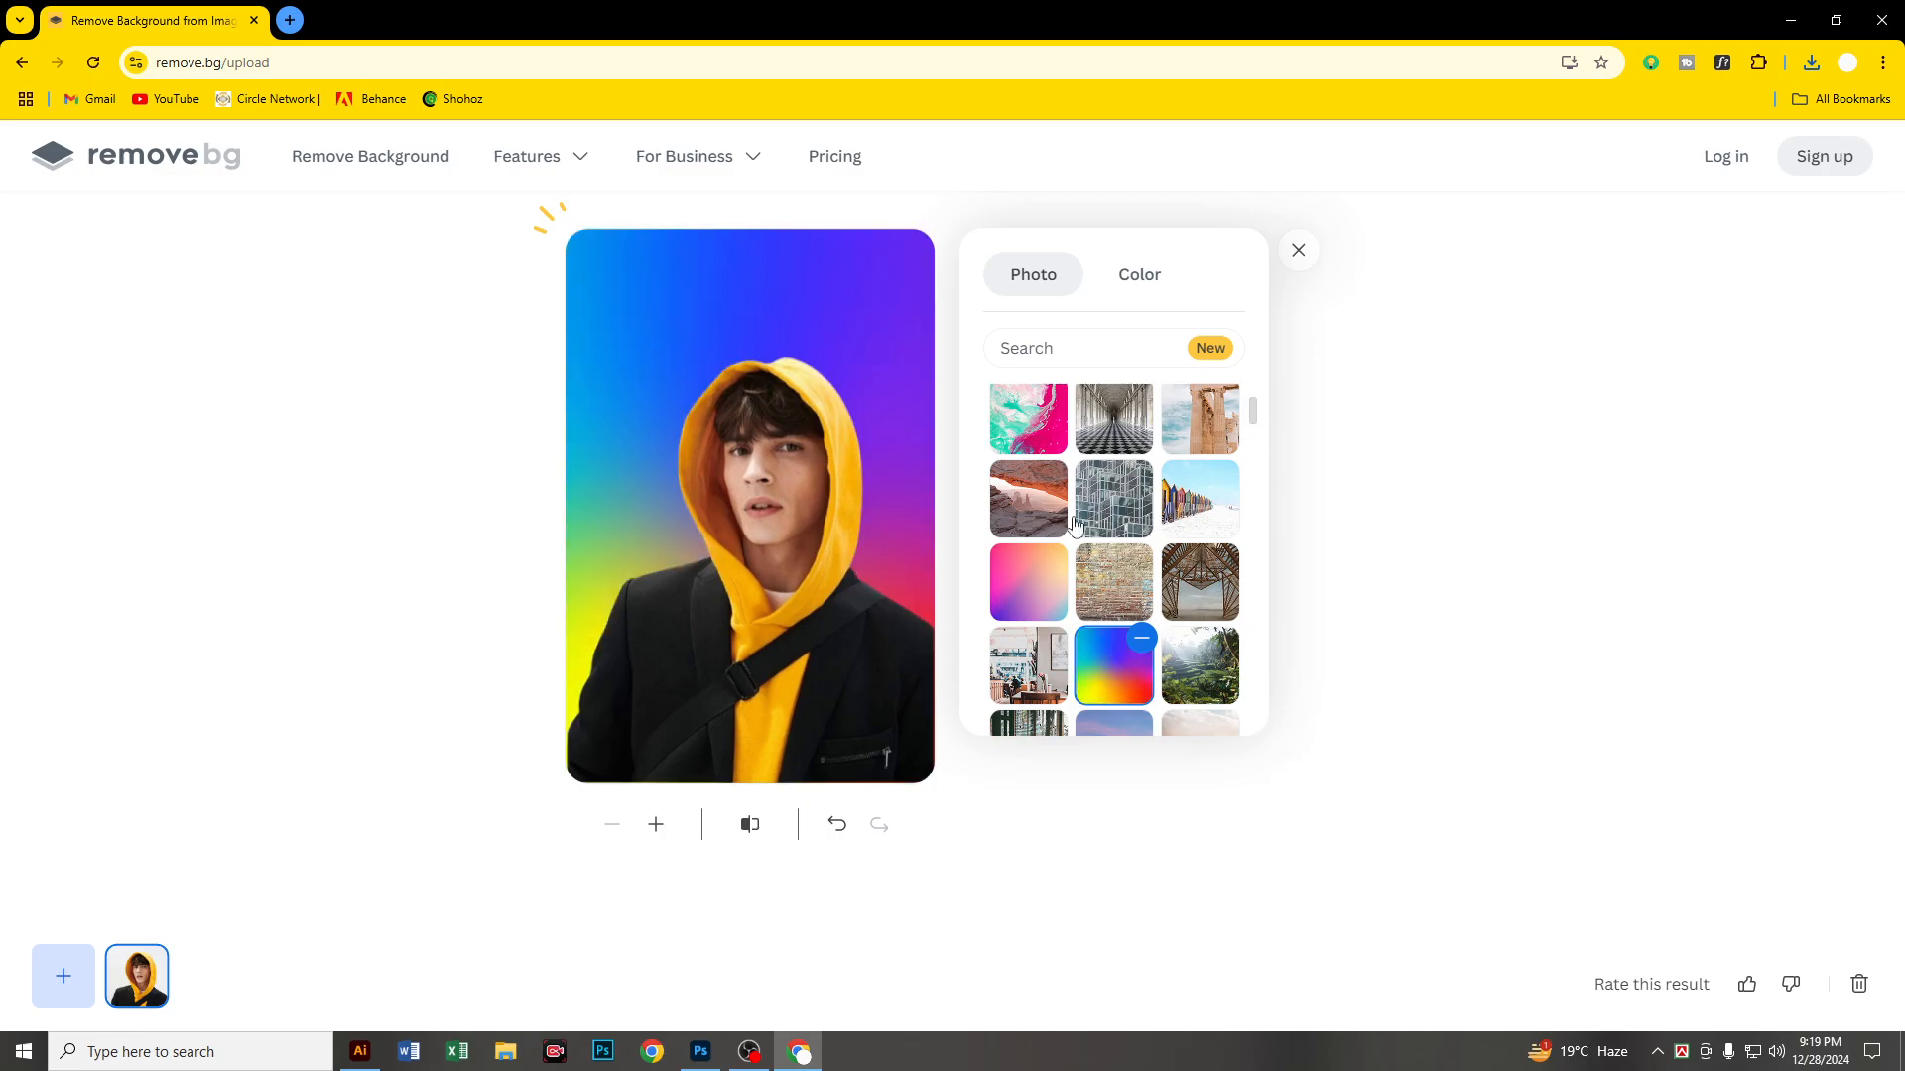
click(1029, 499)
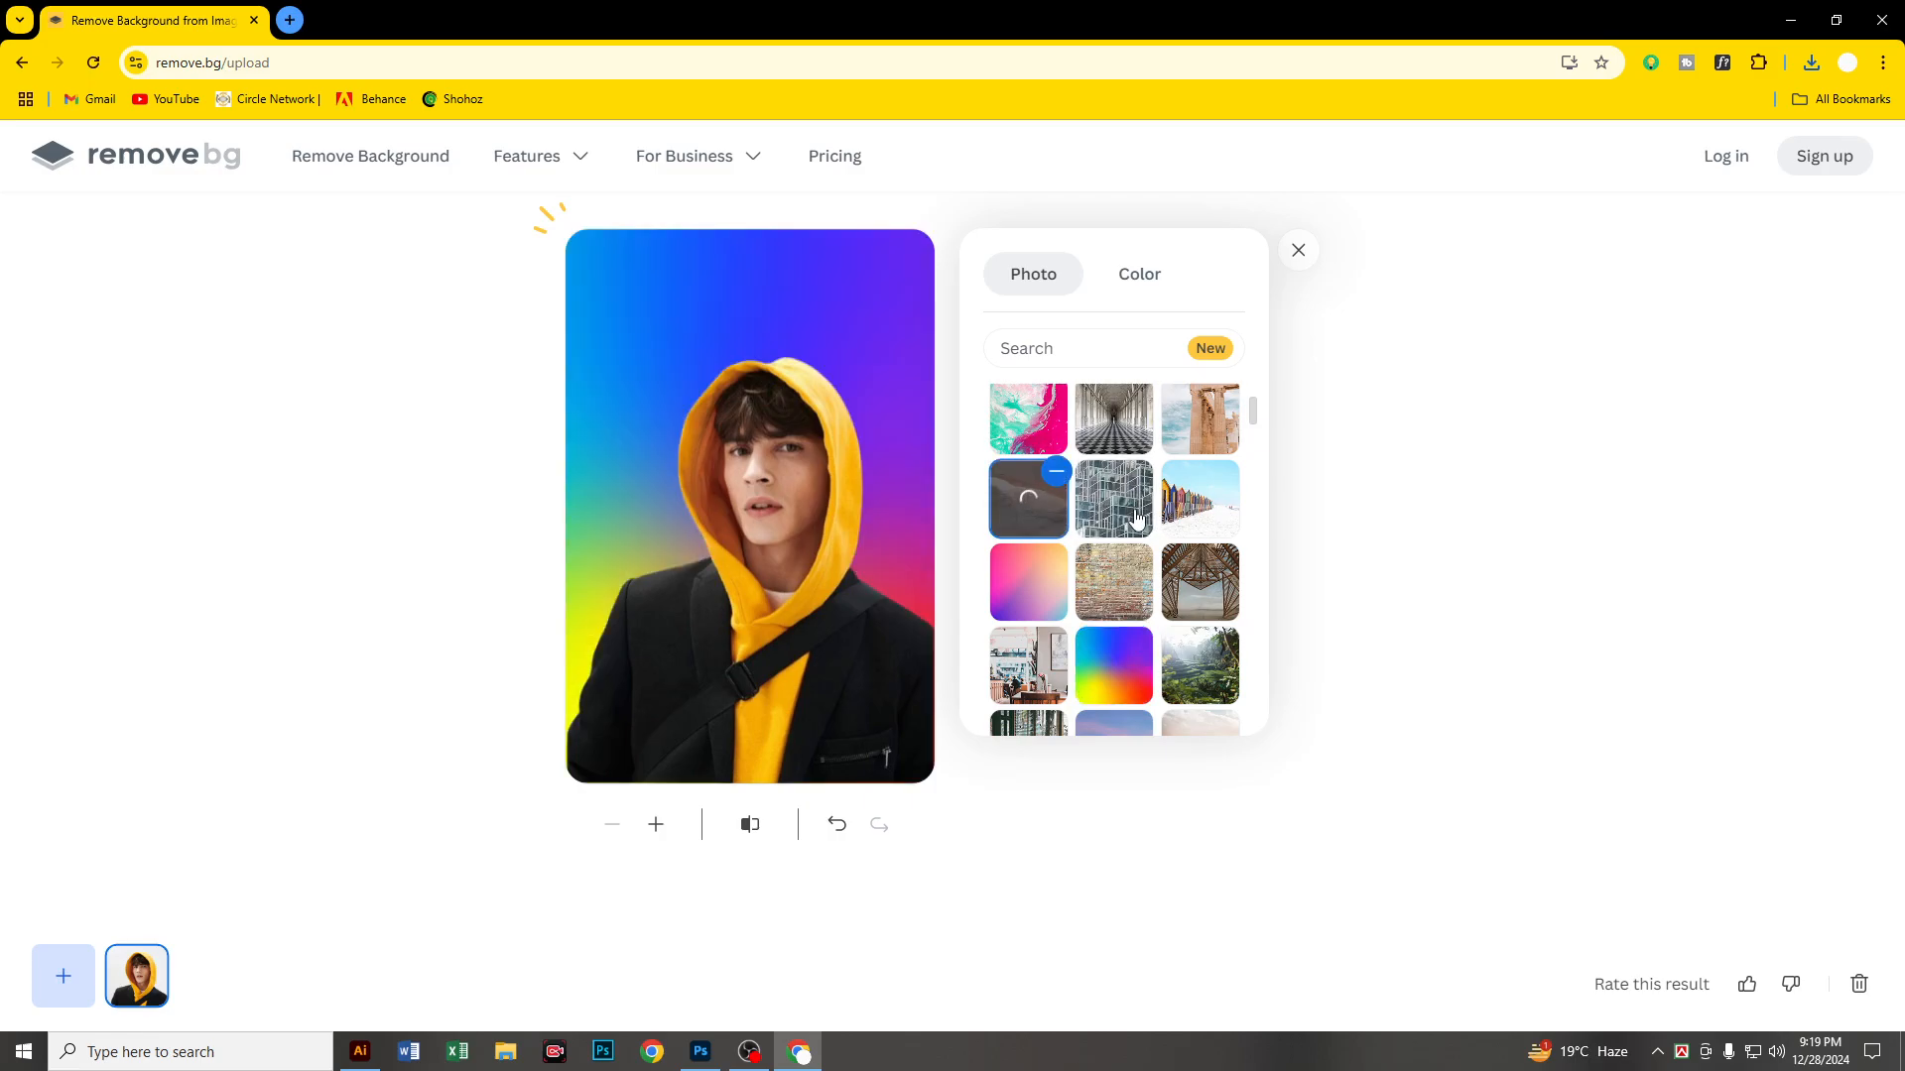
Step: Set the colorful plush toys photo as the man's background and download the image at 408 × 612 px
scroll(1122, 524, up, 1)
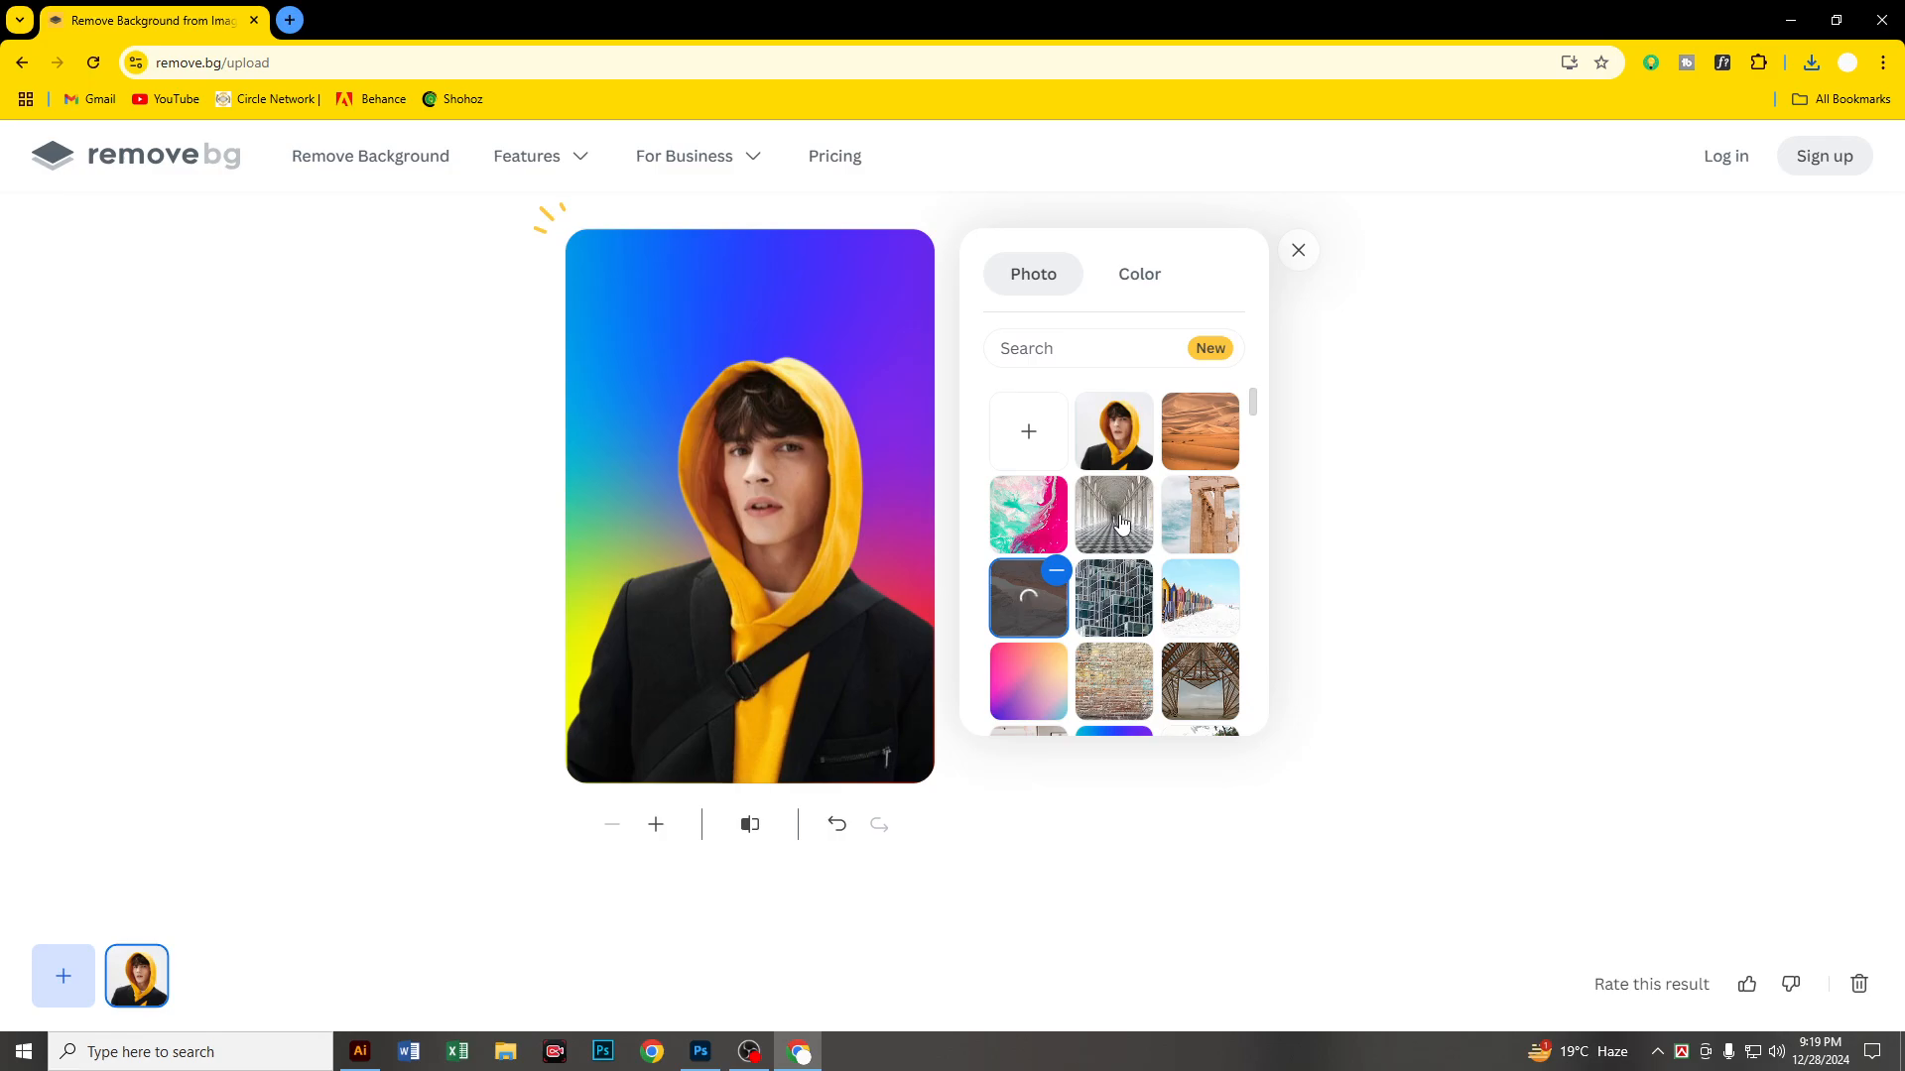
scroll(1122, 526, down, 3)
scroll(1126, 555, down, 2)
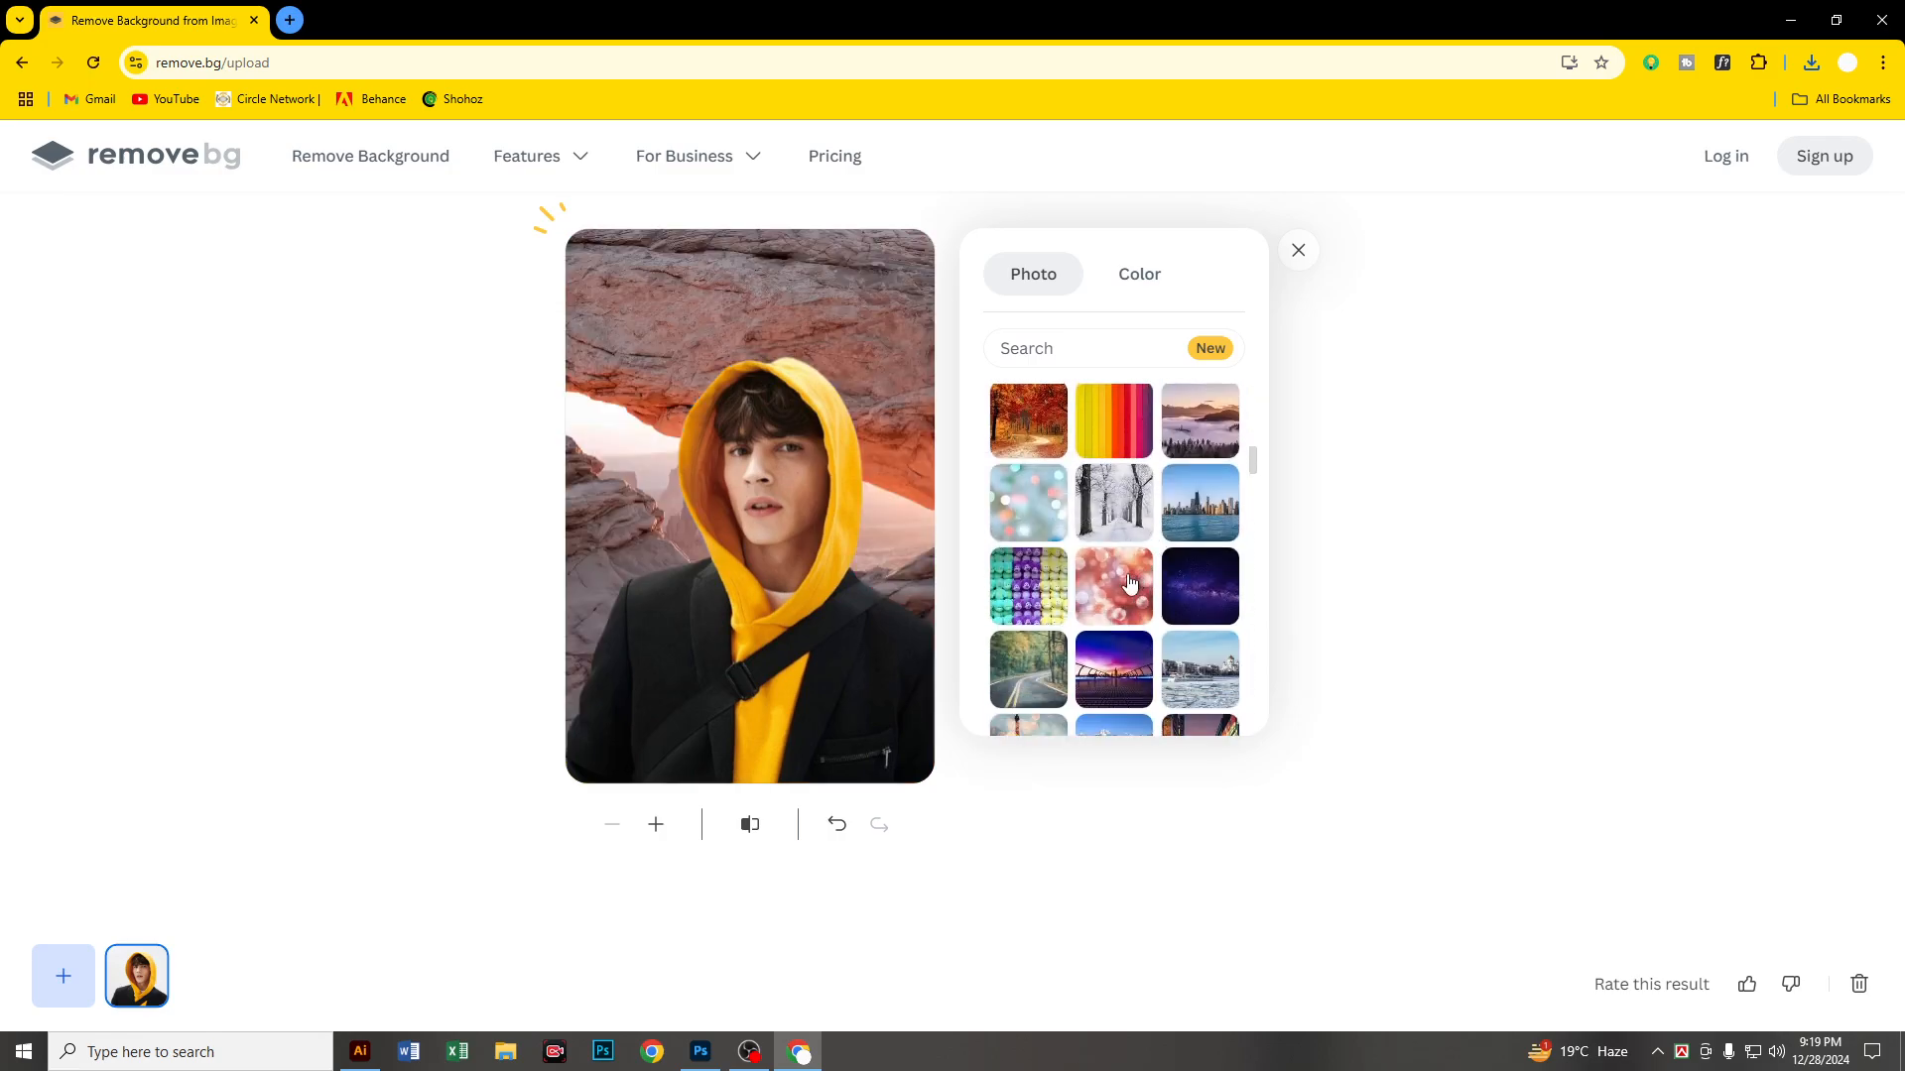
click(1037, 600)
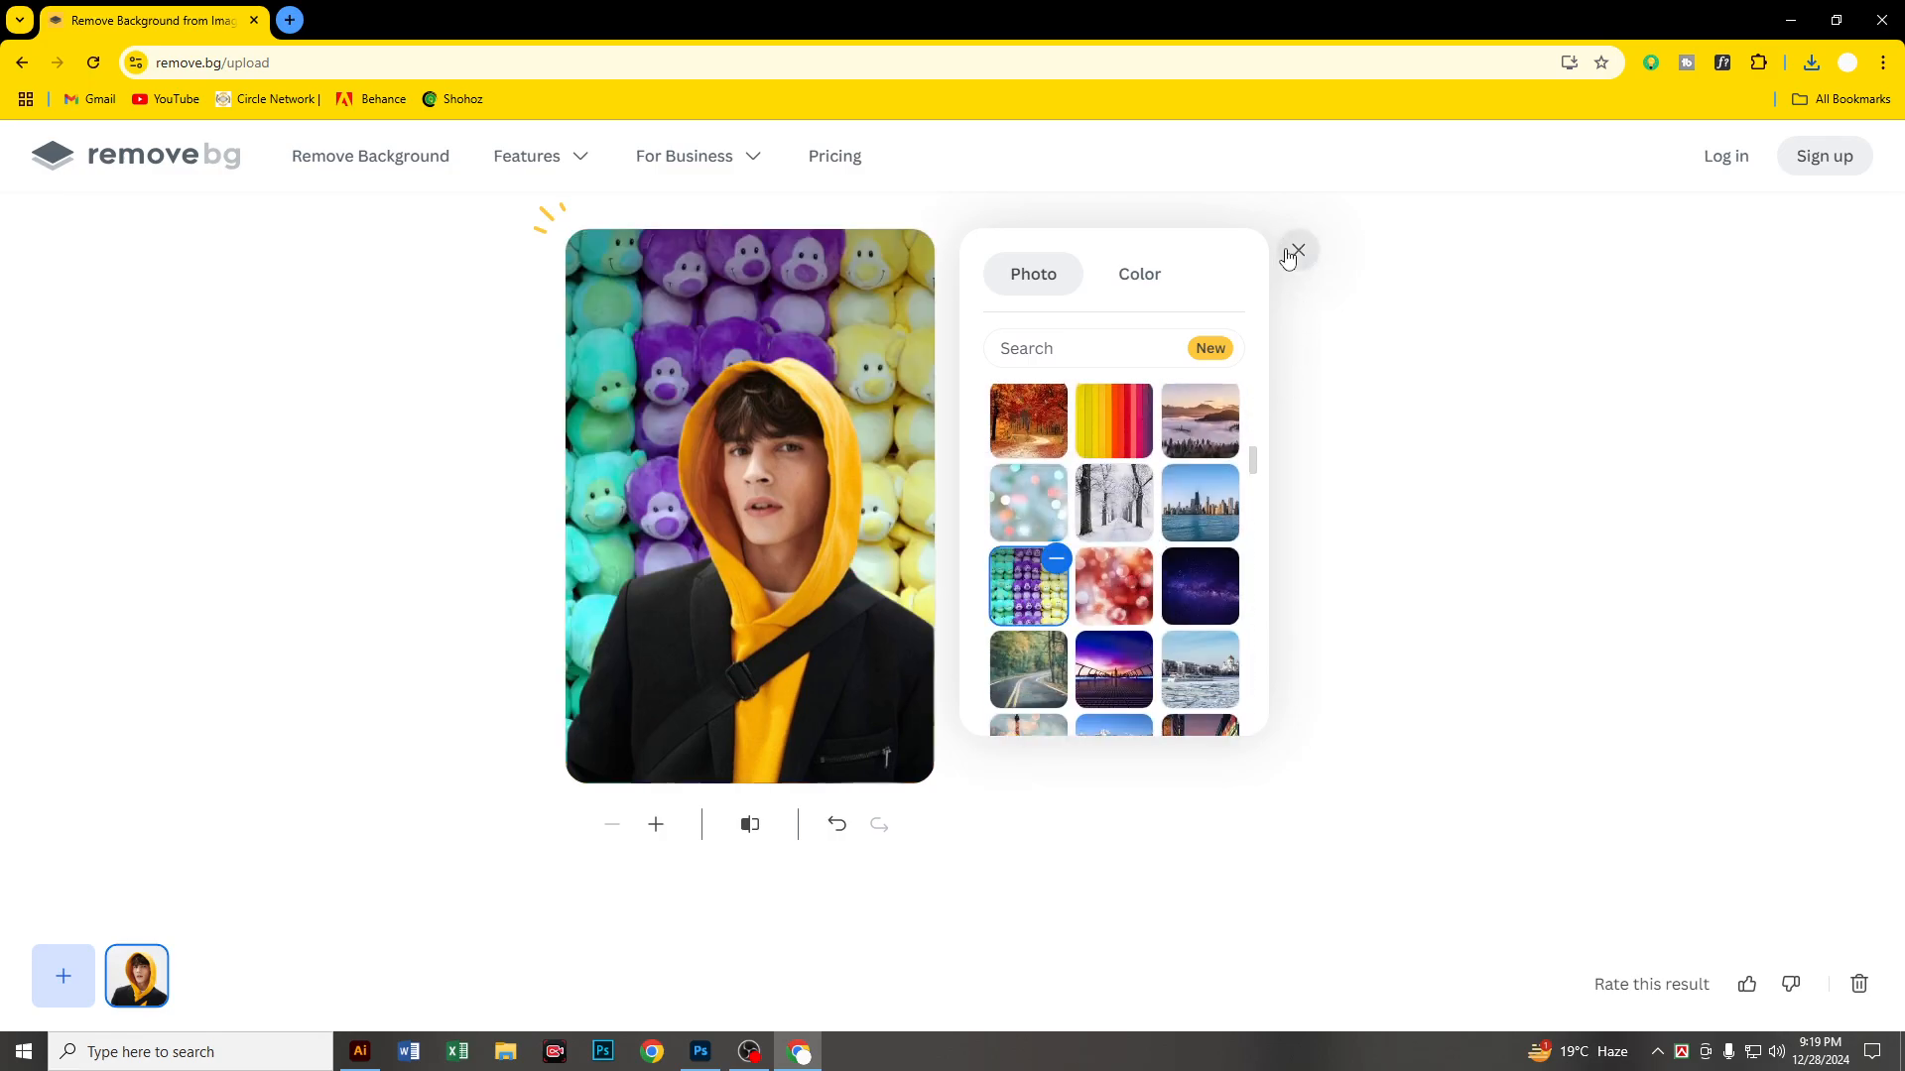
click(1296, 252)
click(1171, 636)
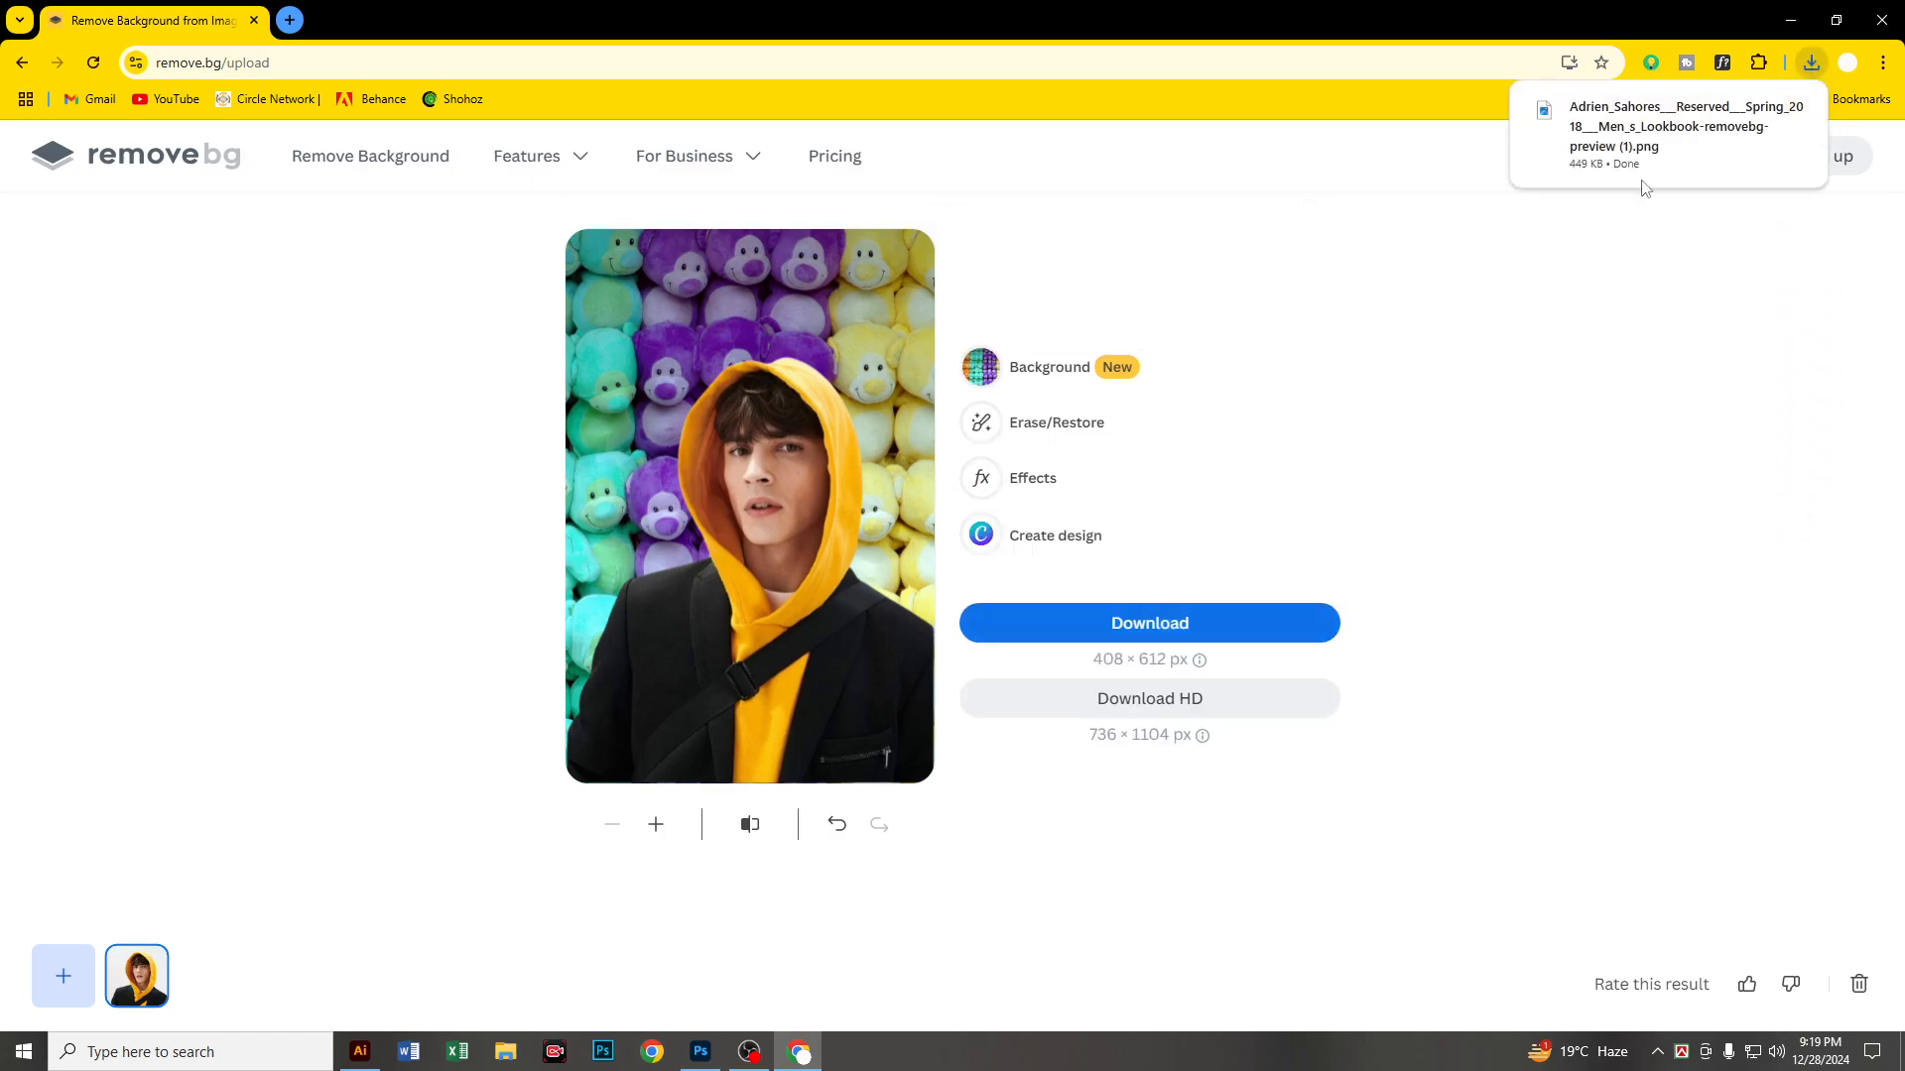
Step: Check the downloaded plush toys image in the image viewer, close it, and view the Erase/Restore brush options
click(1667, 134)
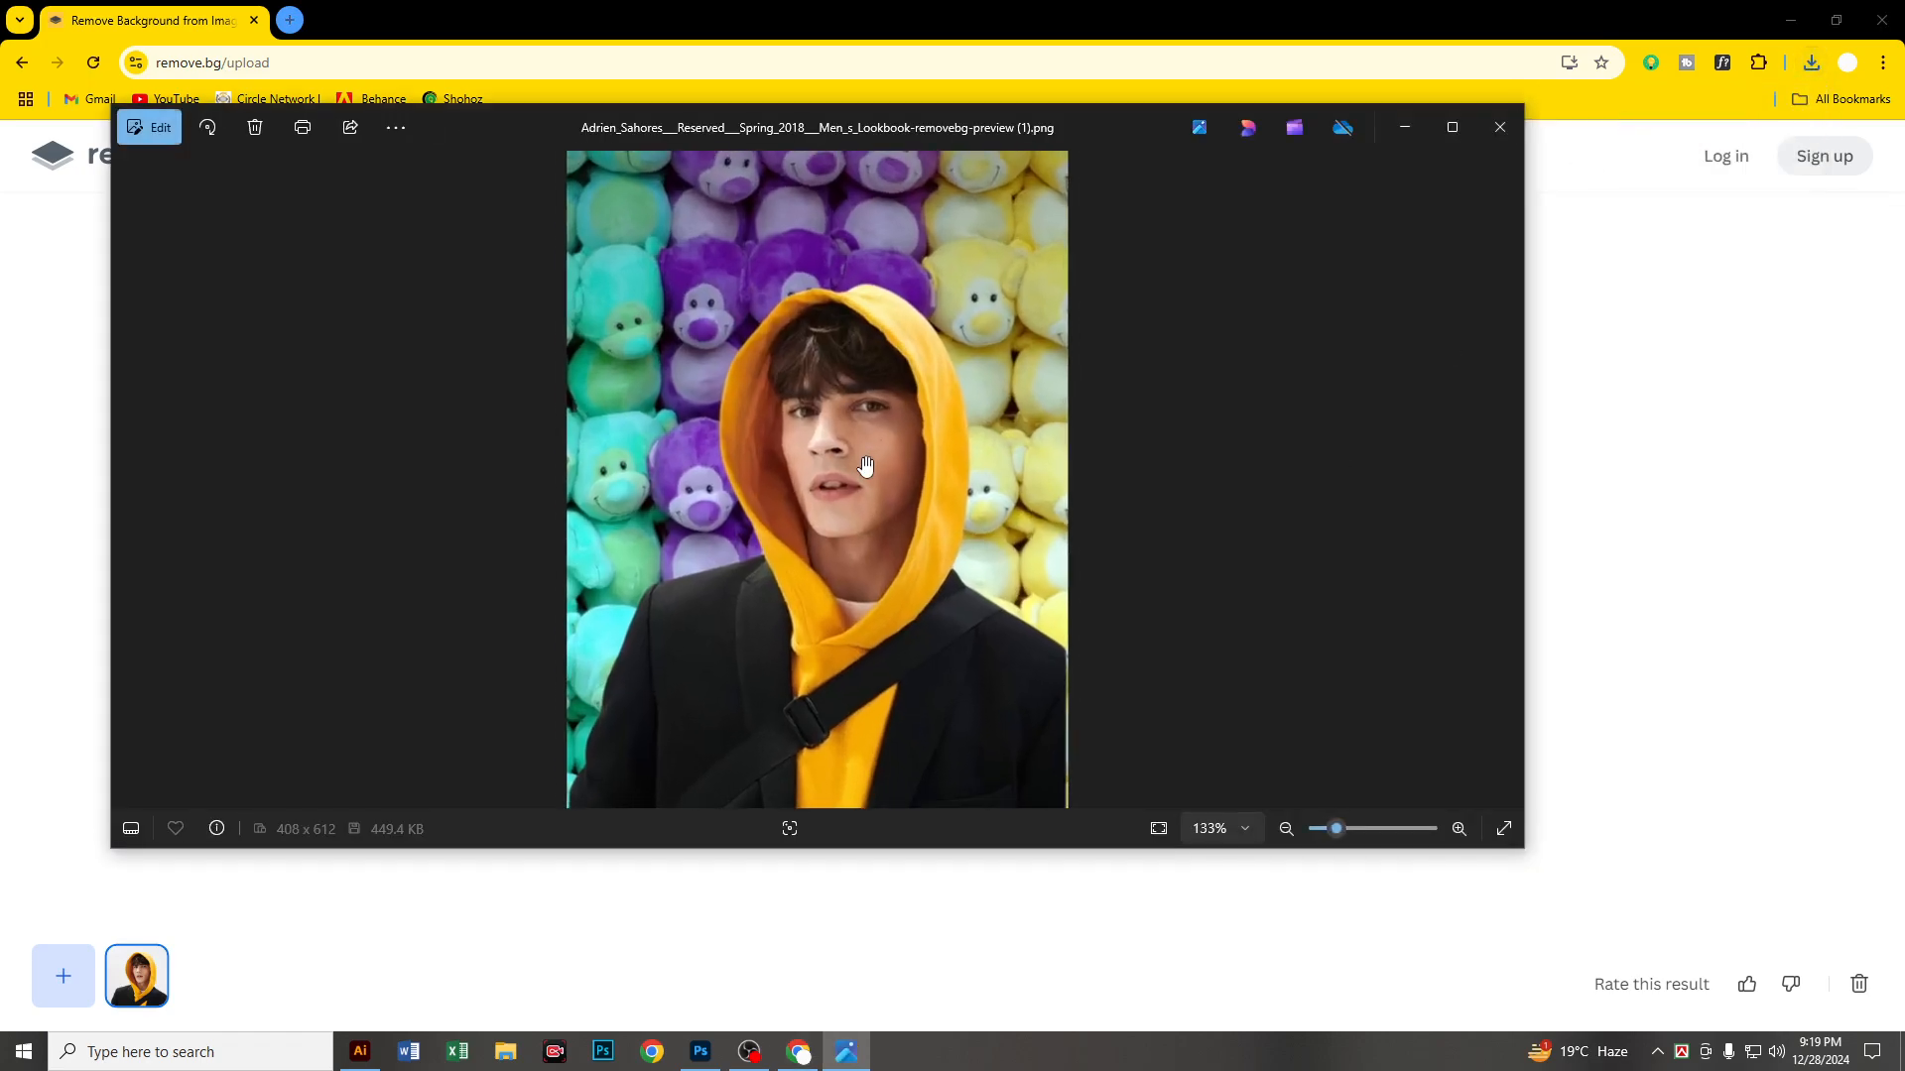
click(1500, 127)
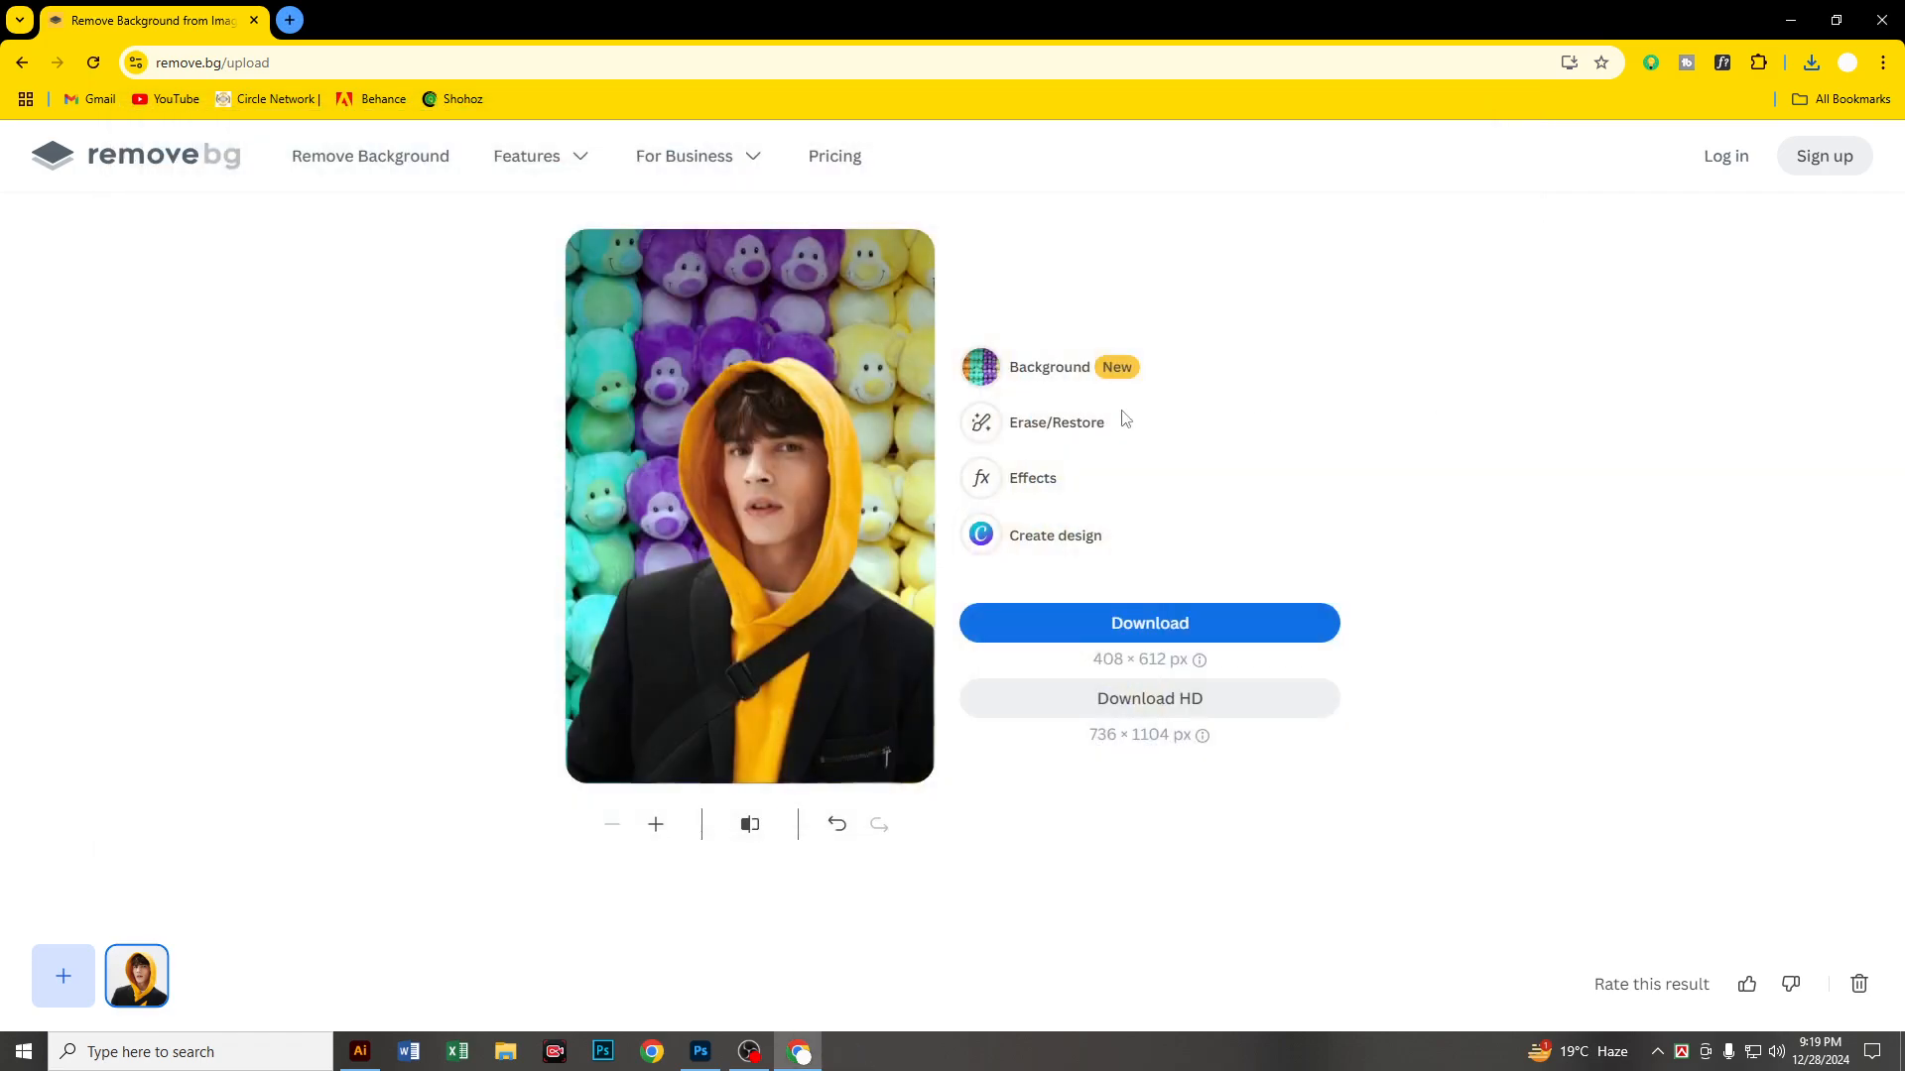
click(1060, 426)
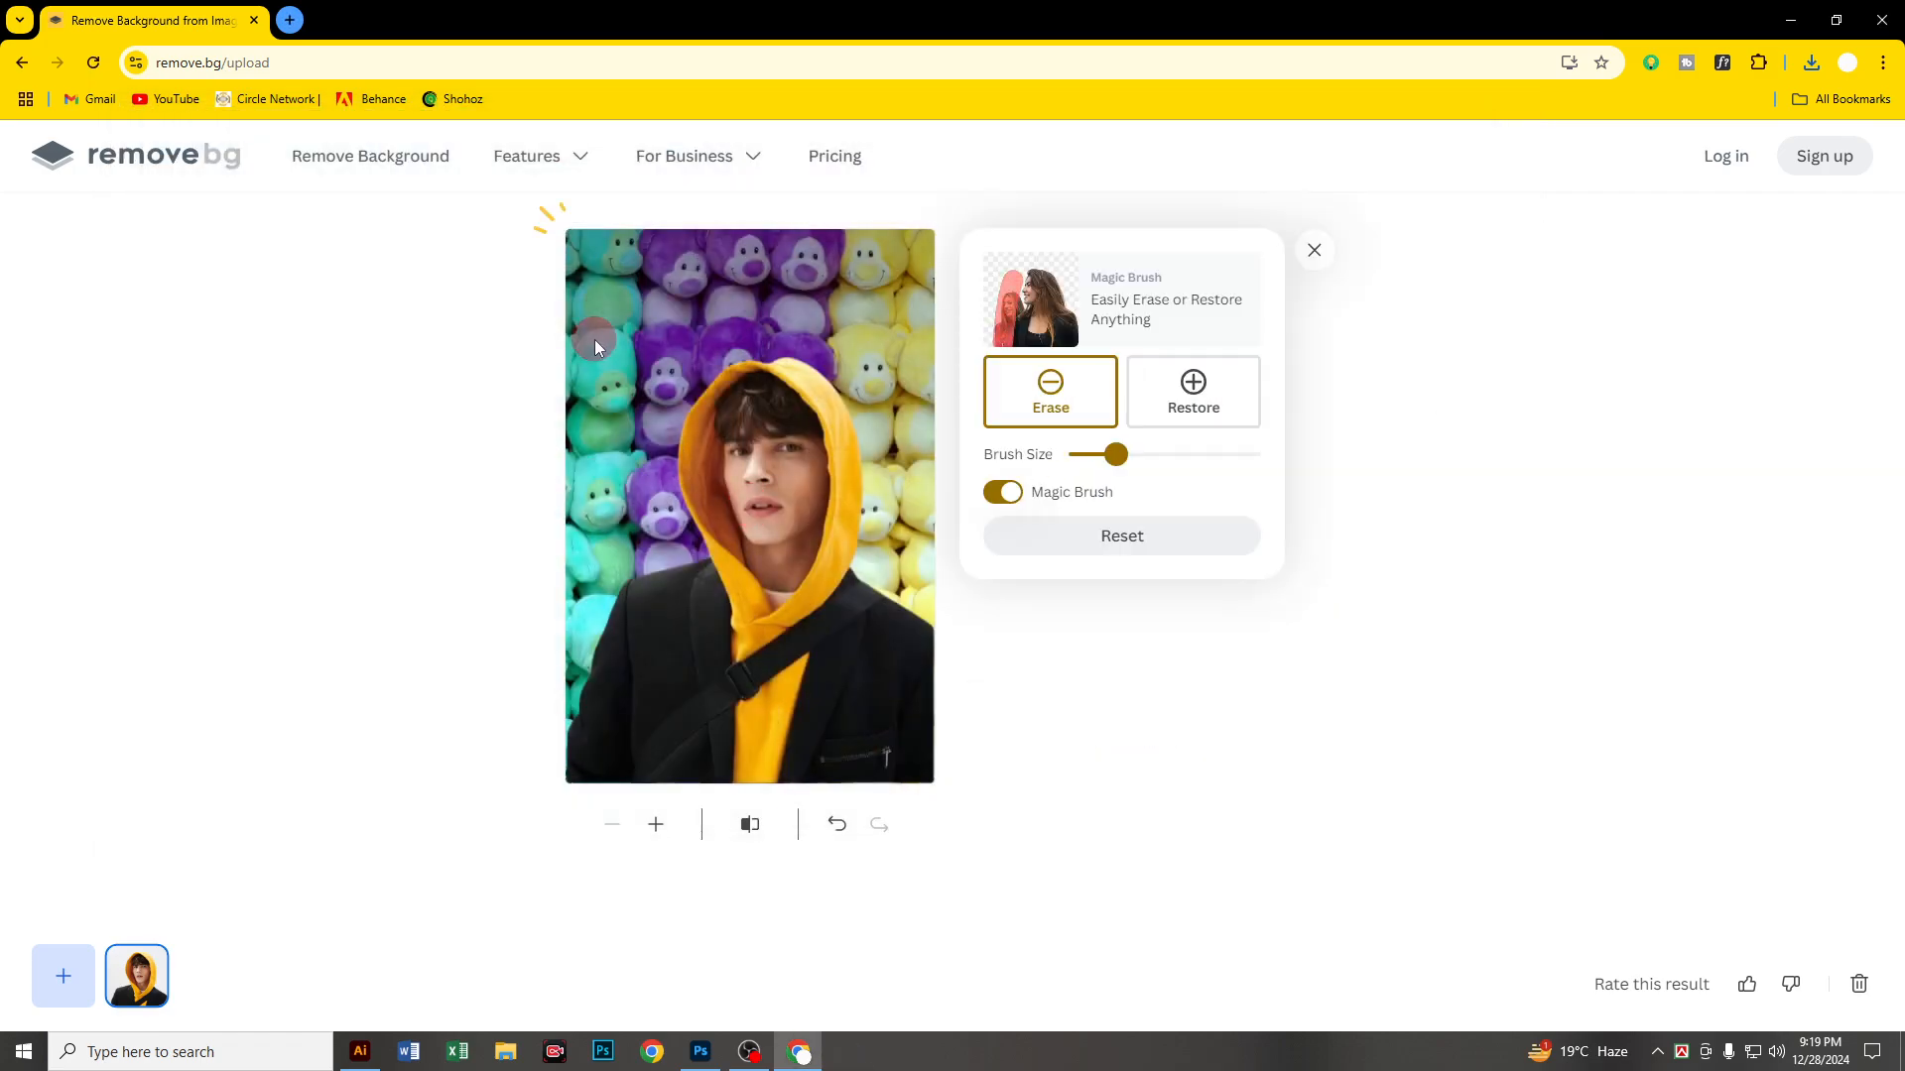
click(1314, 250)
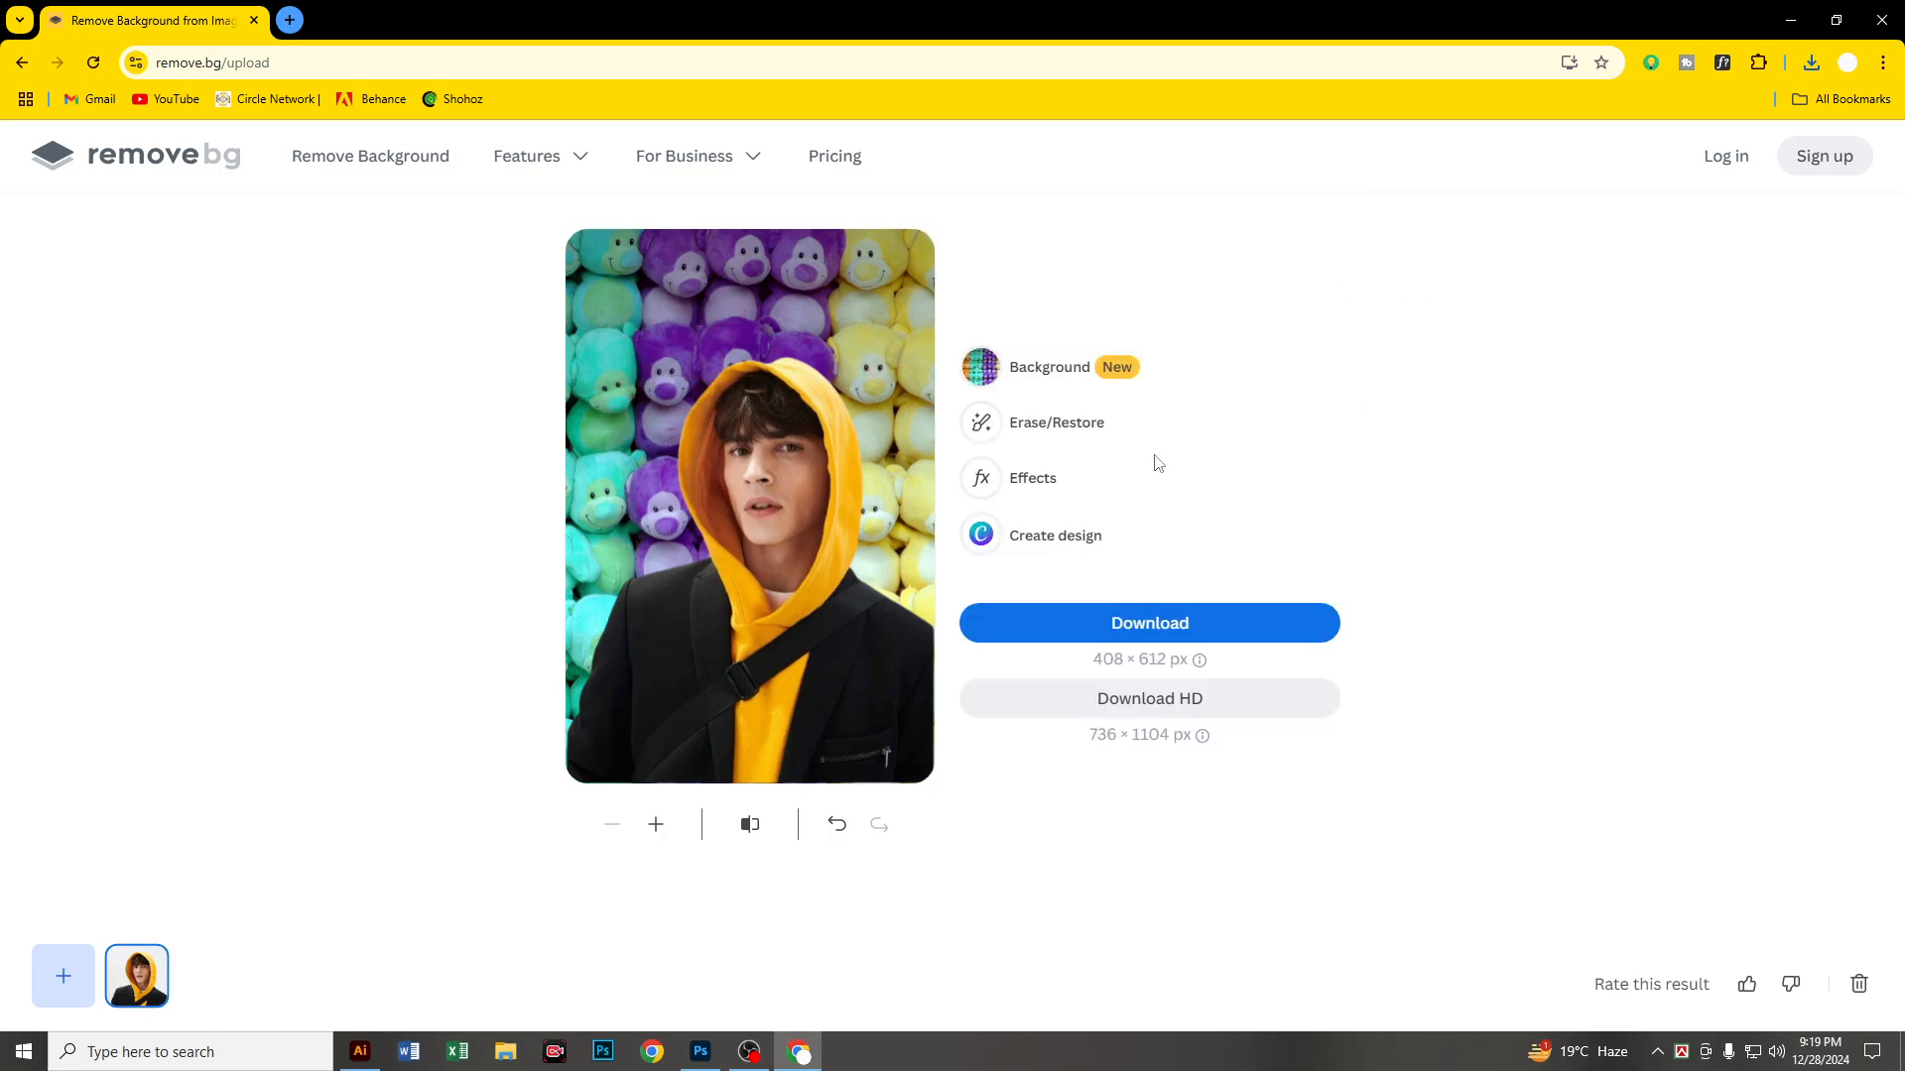
Step: Add a shadow effect to the man's photo and lower the shadow opacity to about a quarter of its range
click(1031, 486)
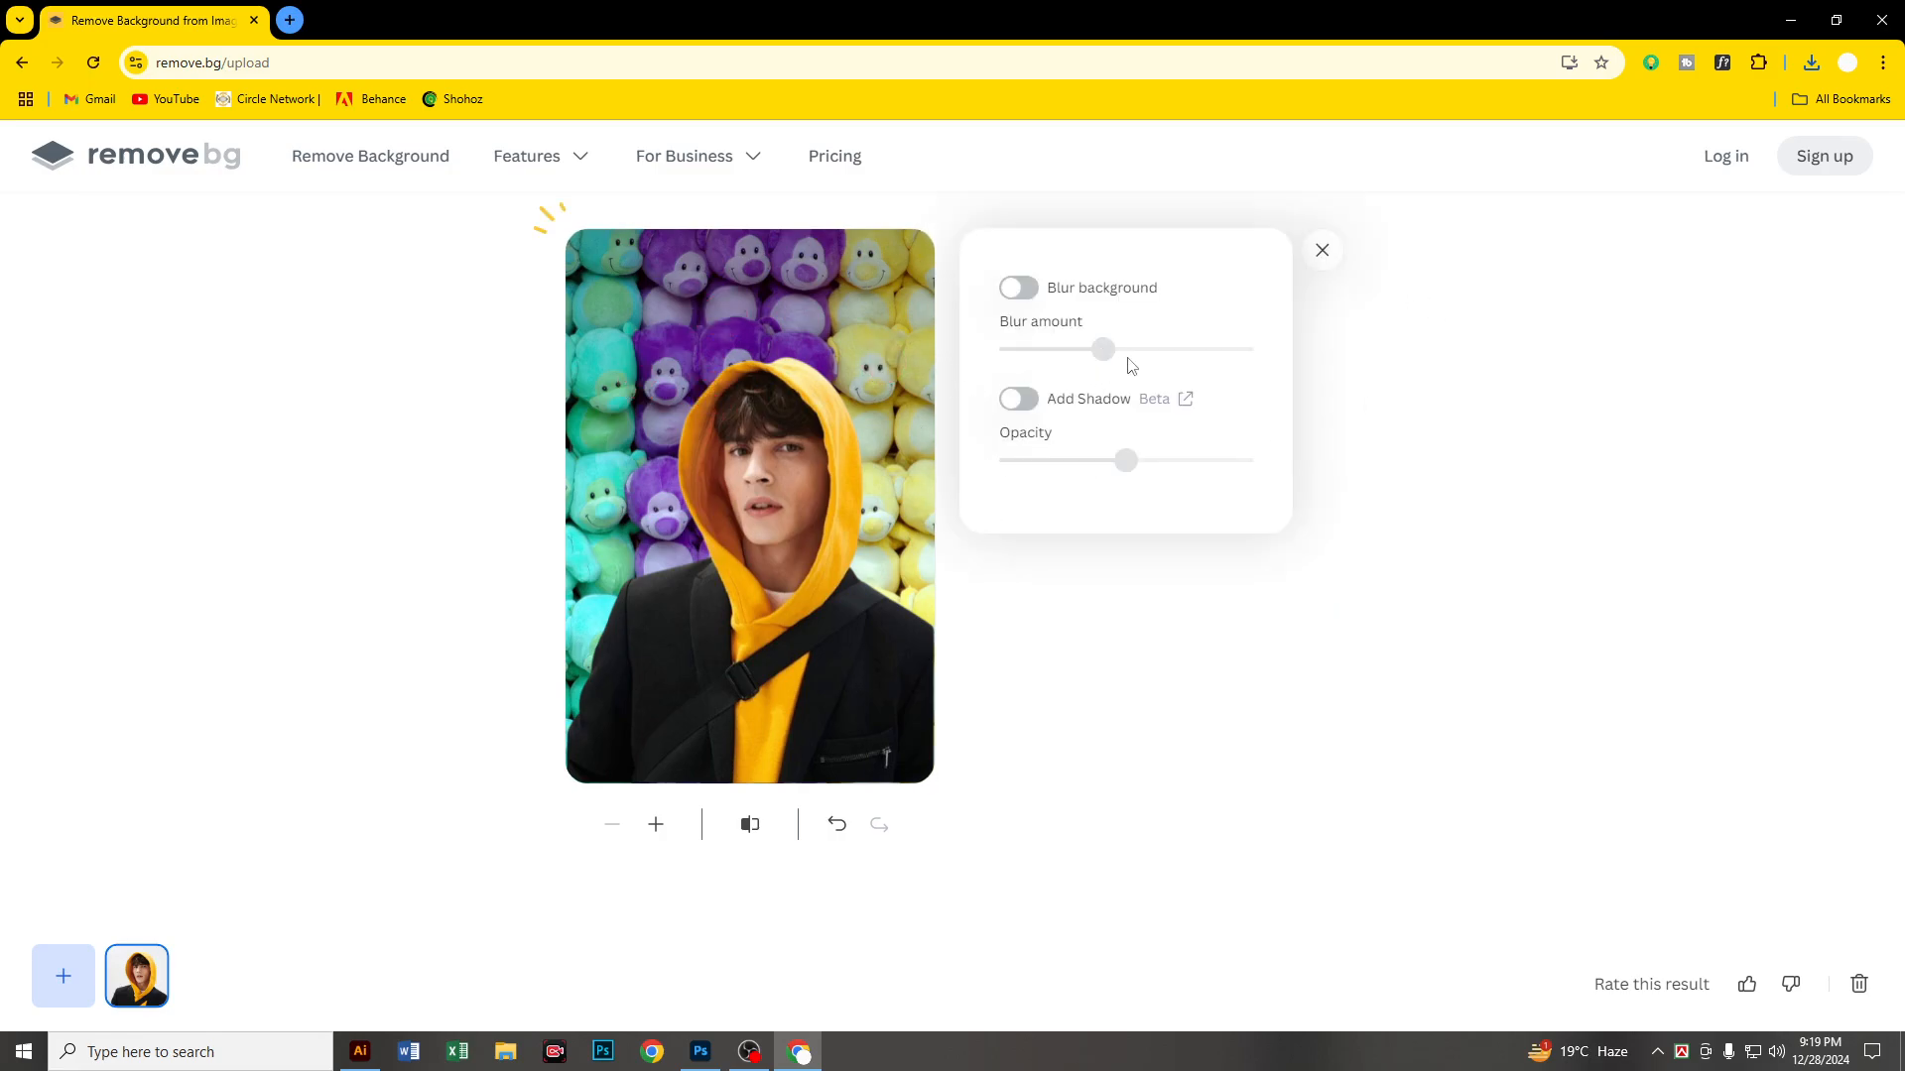
click(1014, 398)
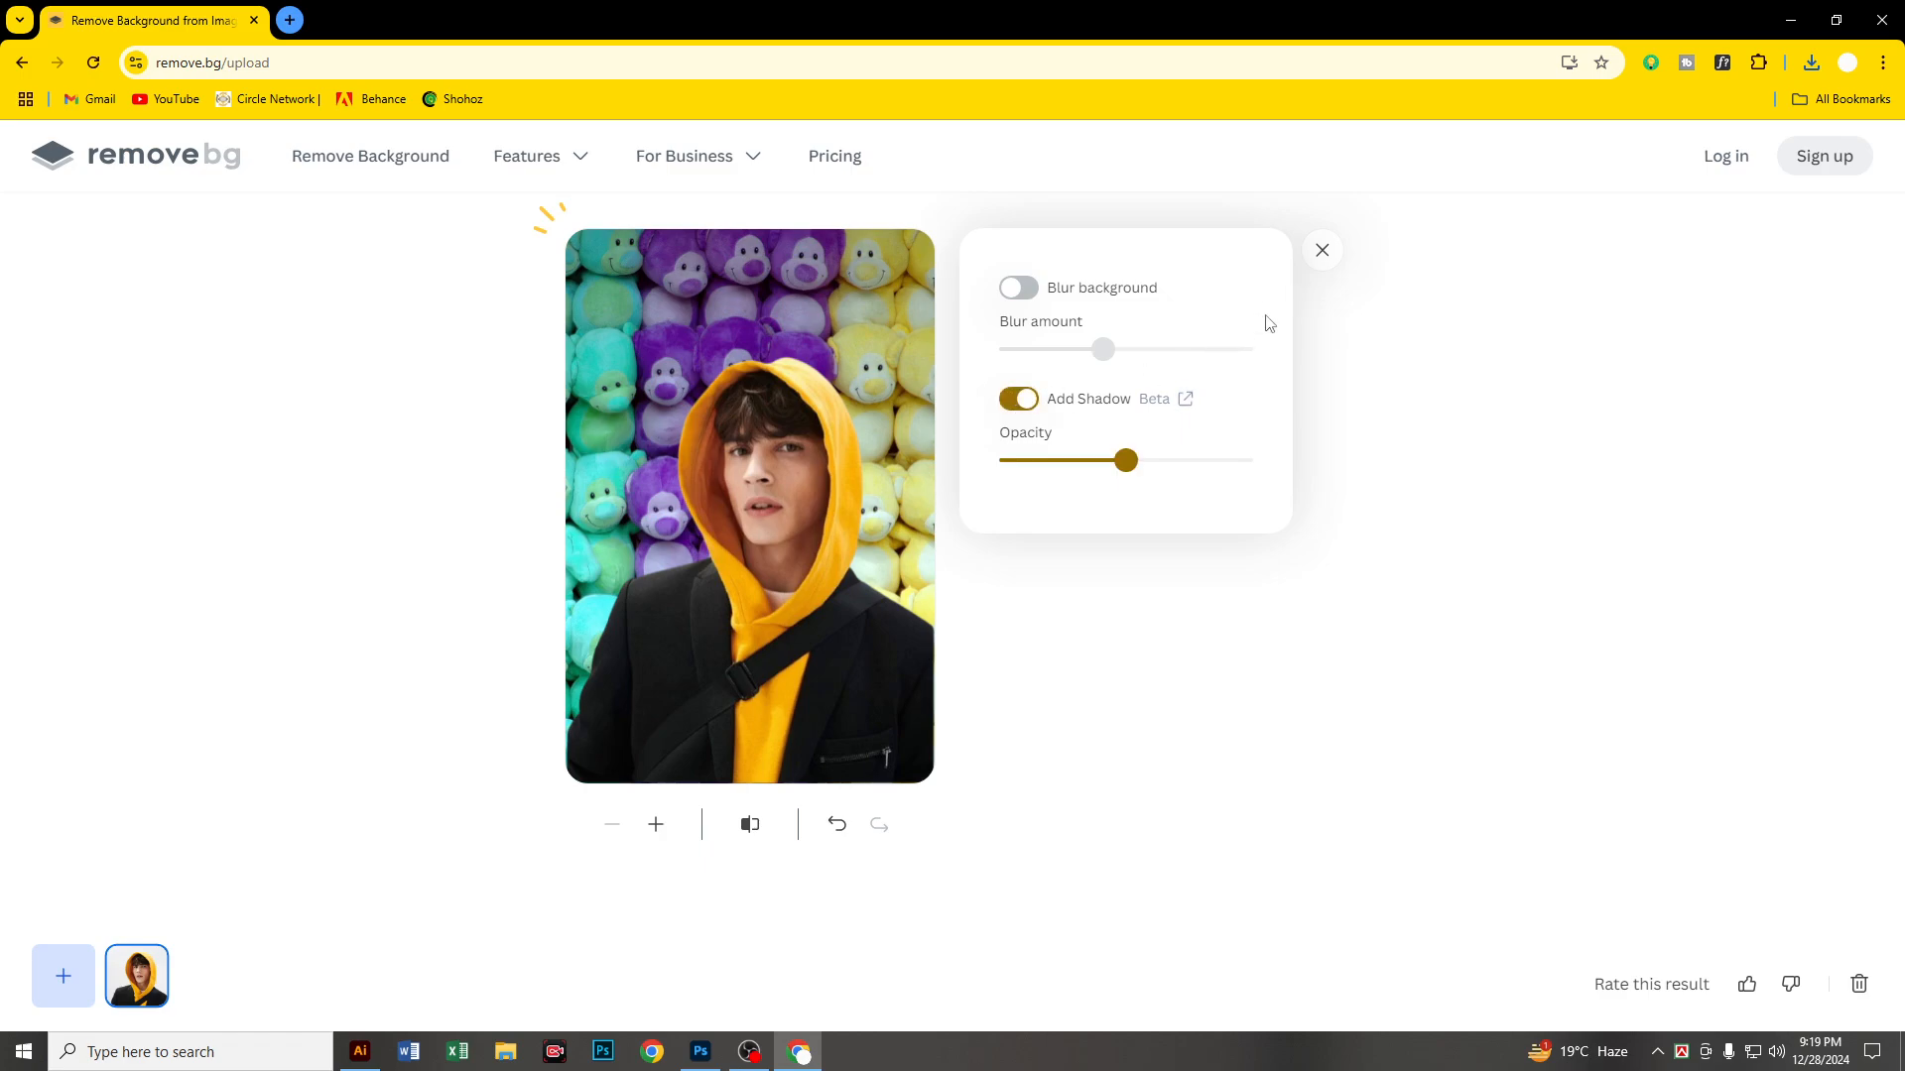
drag(1128, 453, 1063, 460)
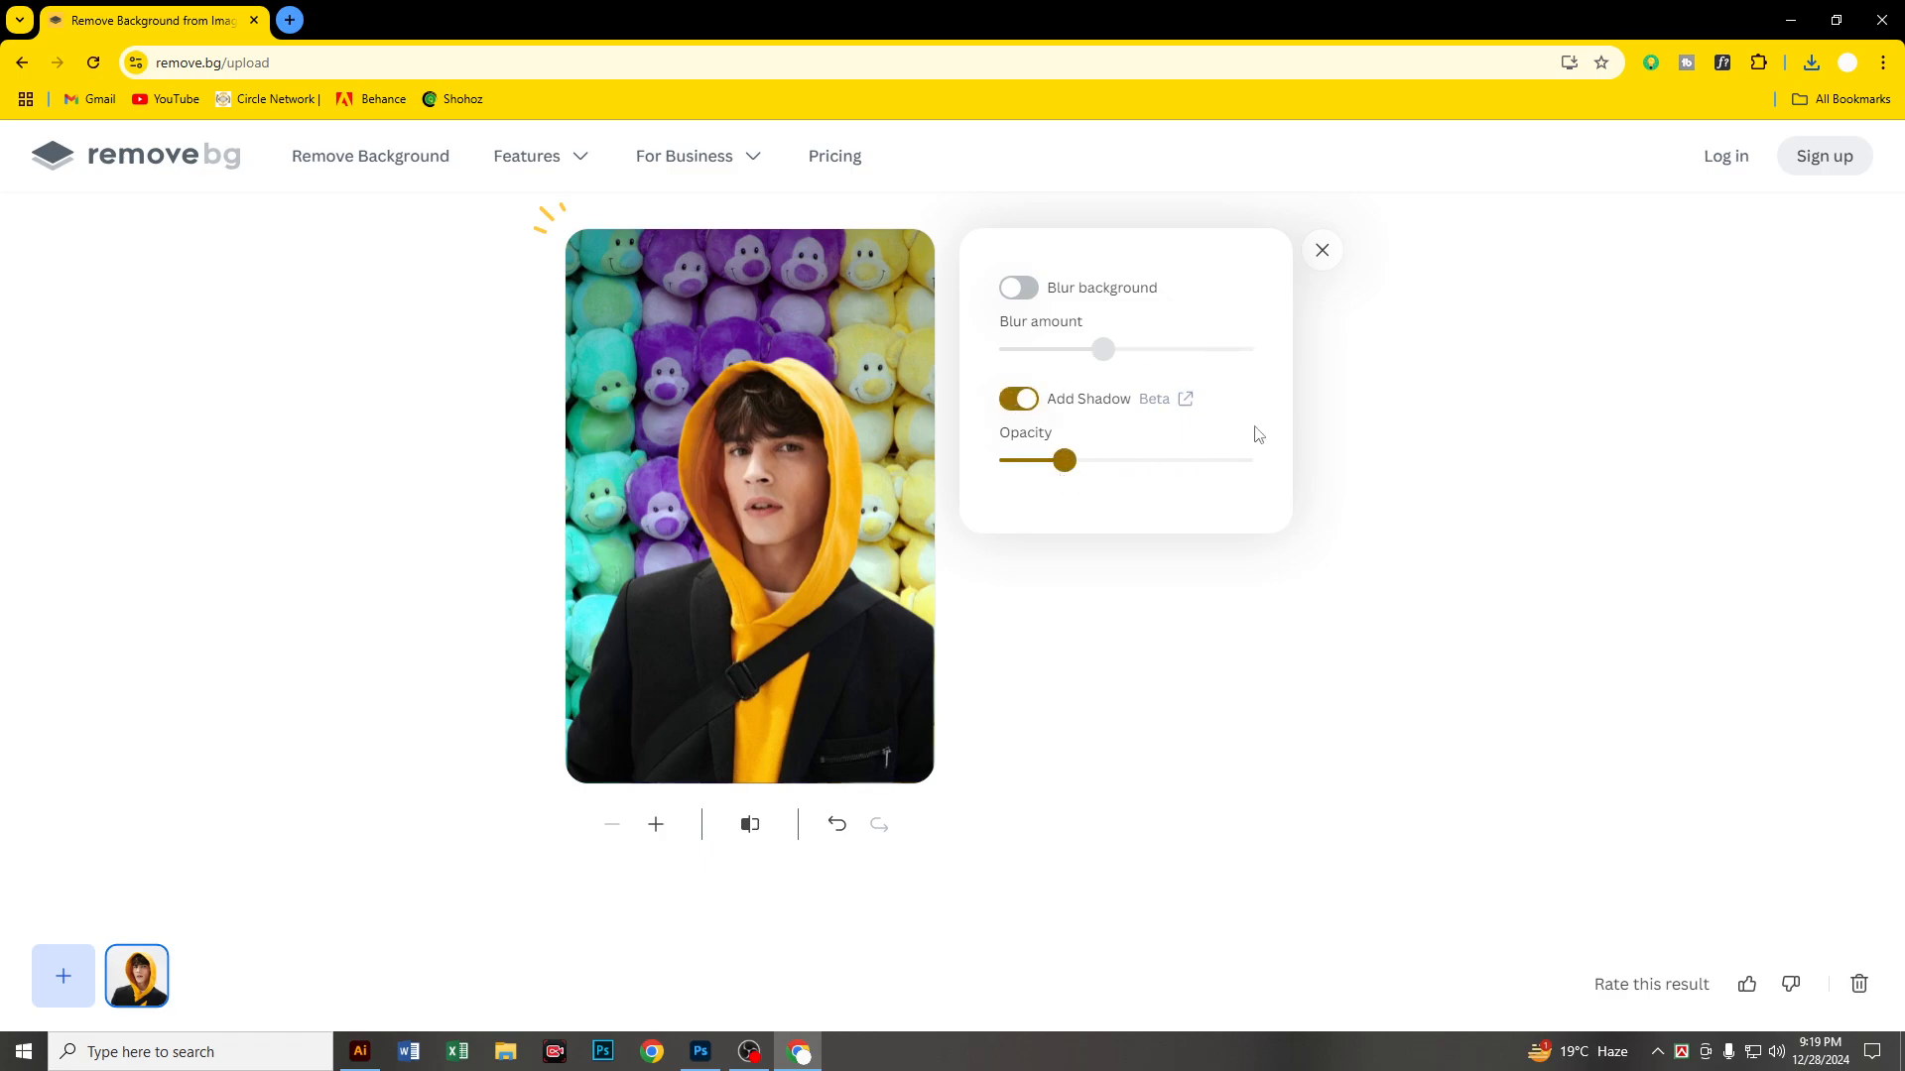
click(1321, 250)
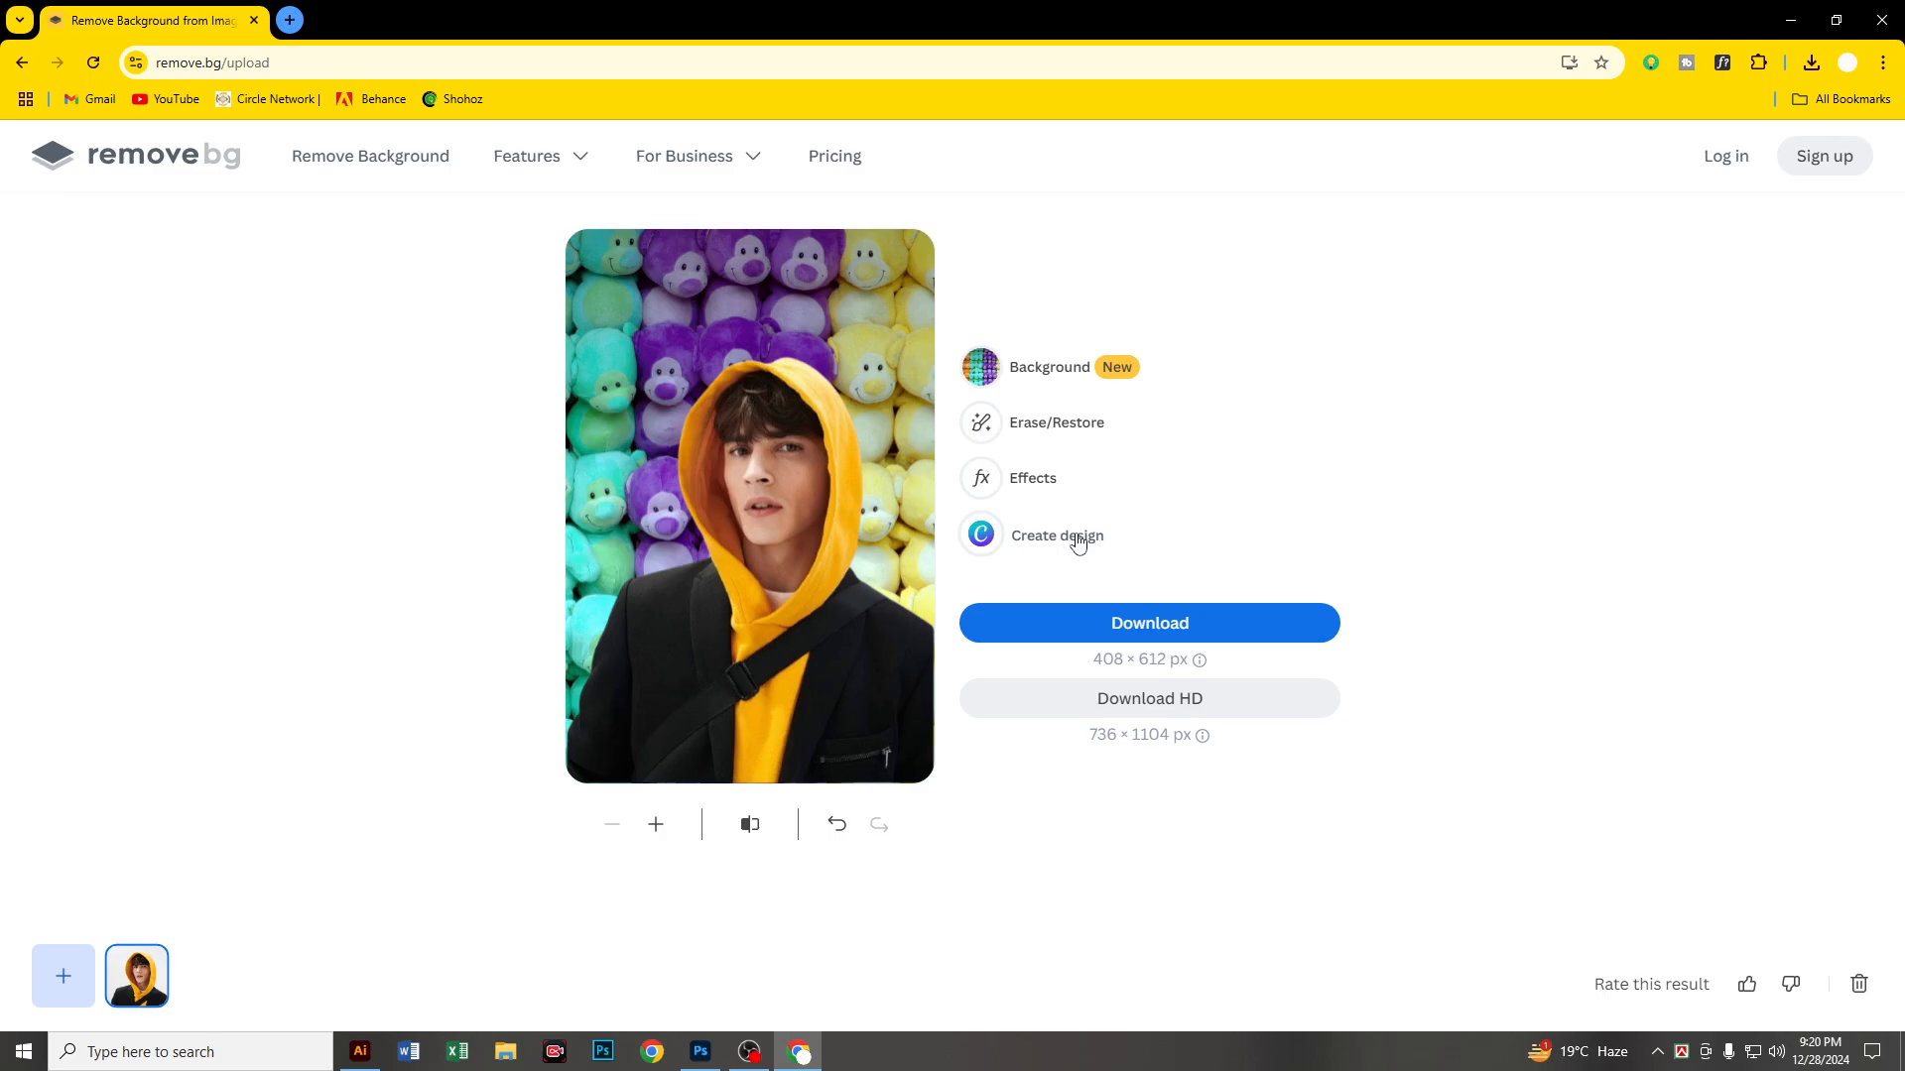
click(749, 1051)
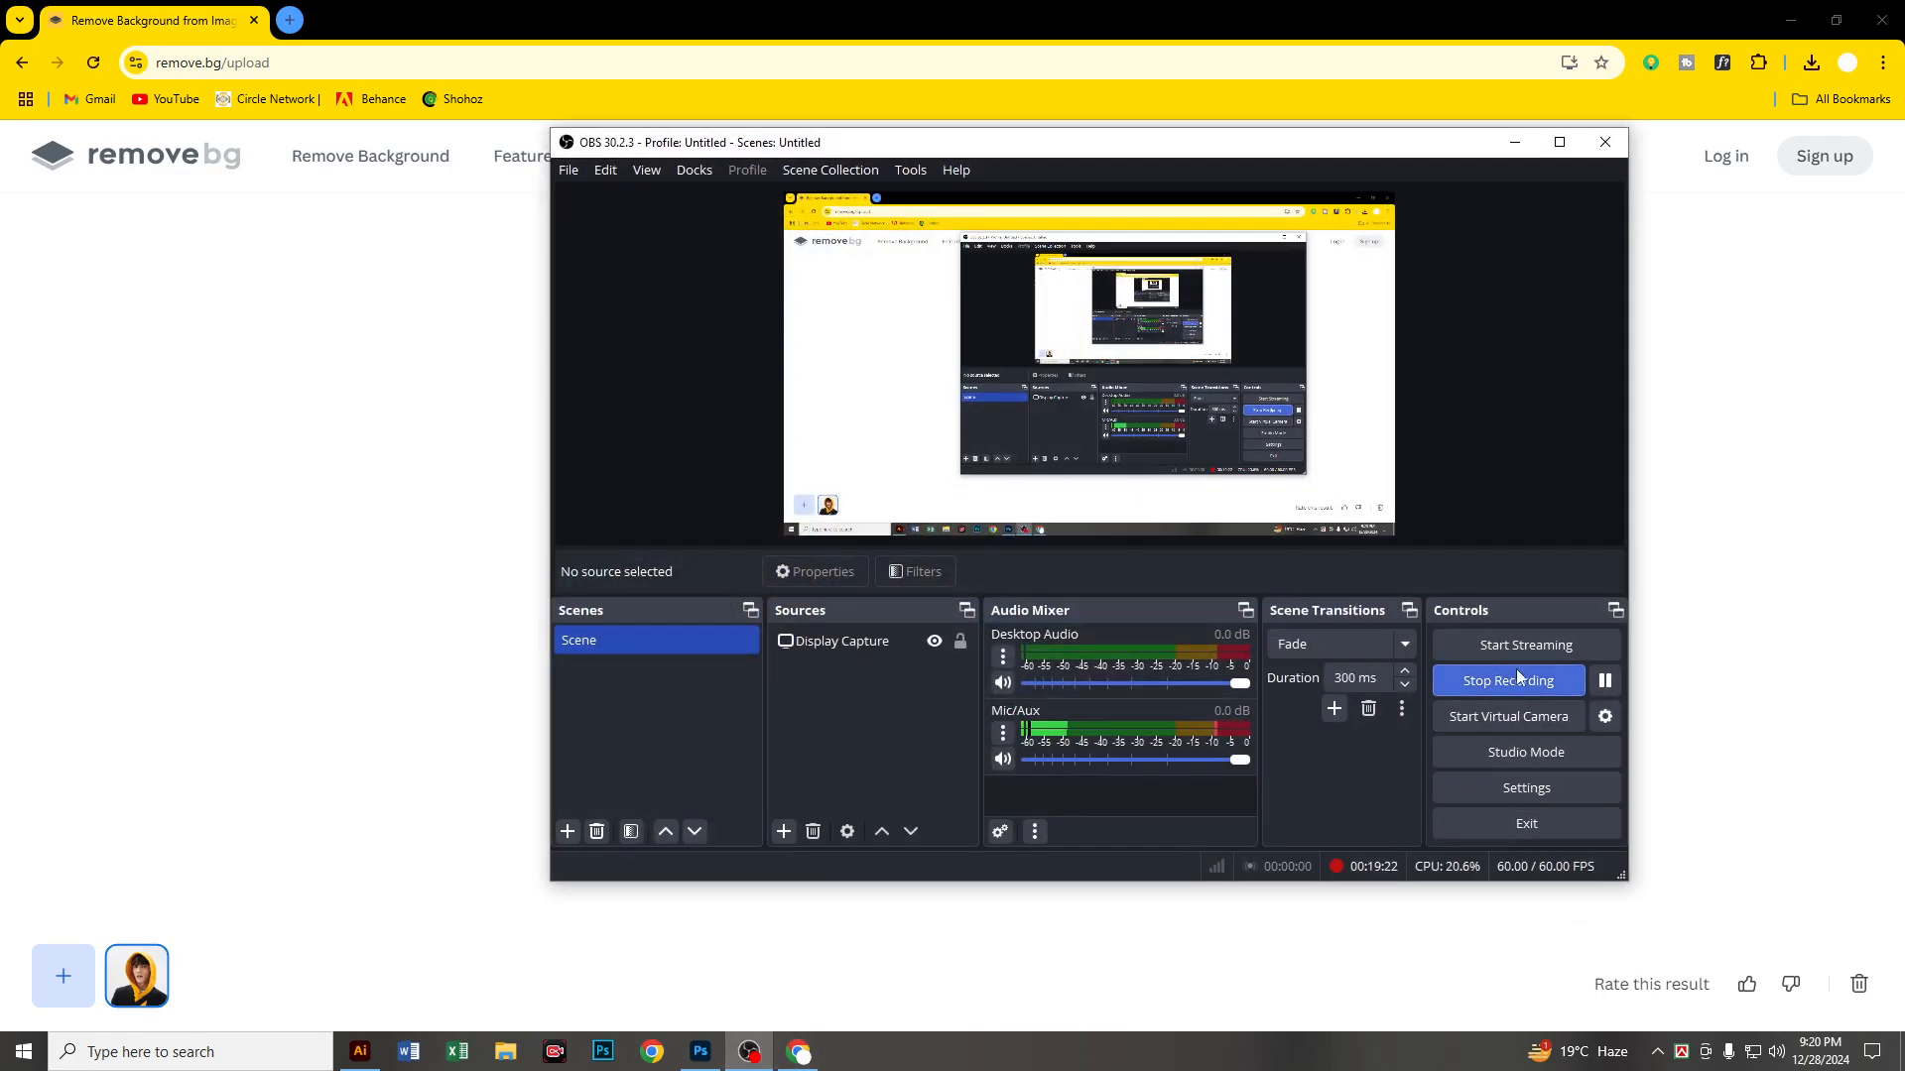